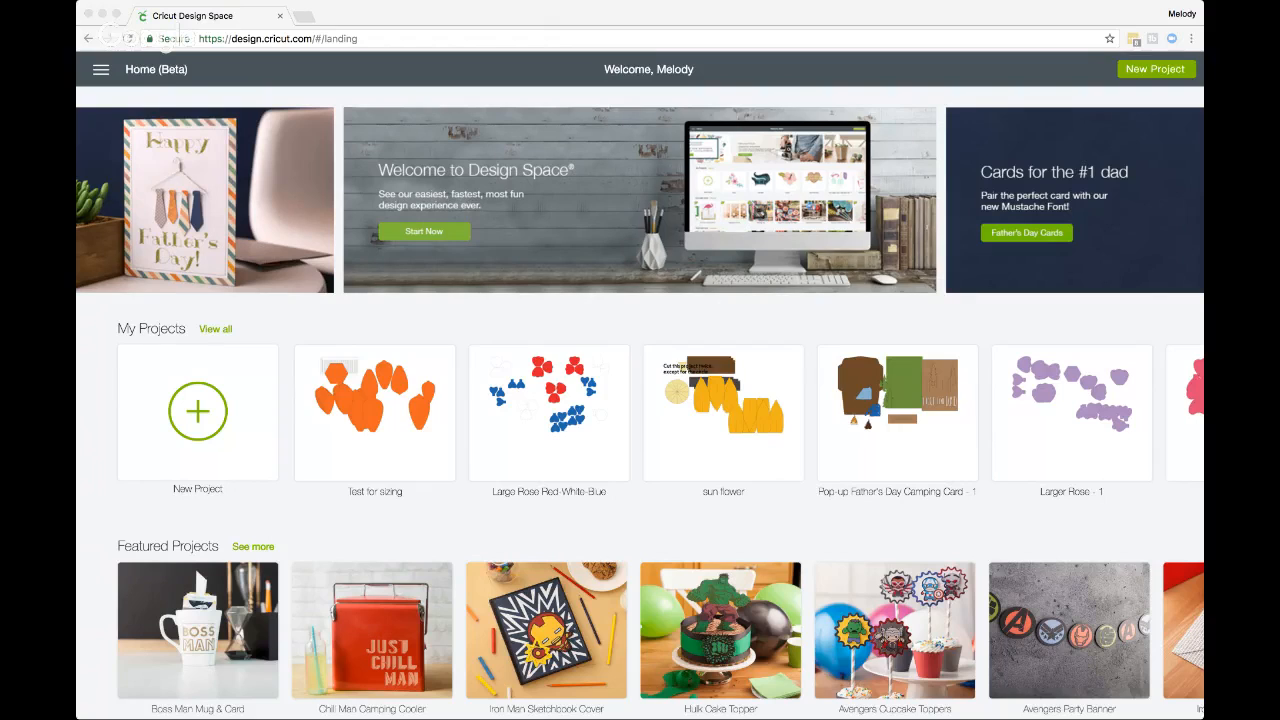
{"action": "left_click", "coordinate": [148, 448]}
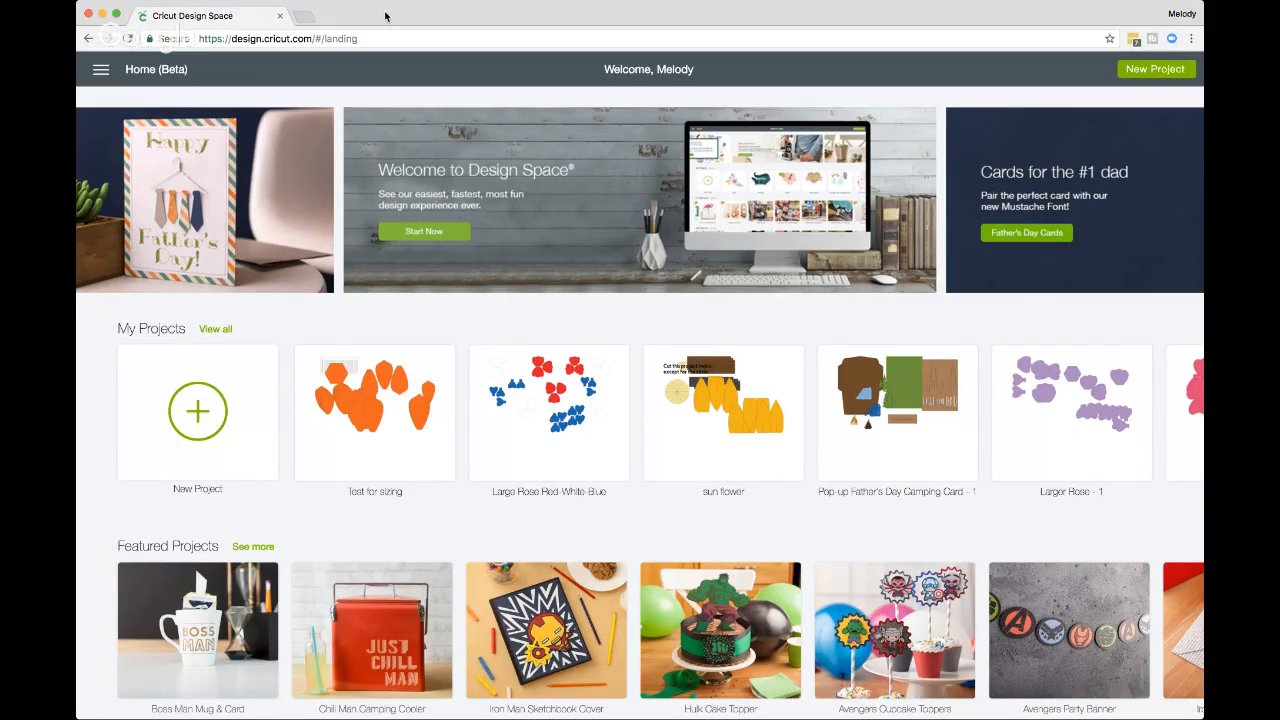
{"action": "left_click", "coordinate": [101, 70]}
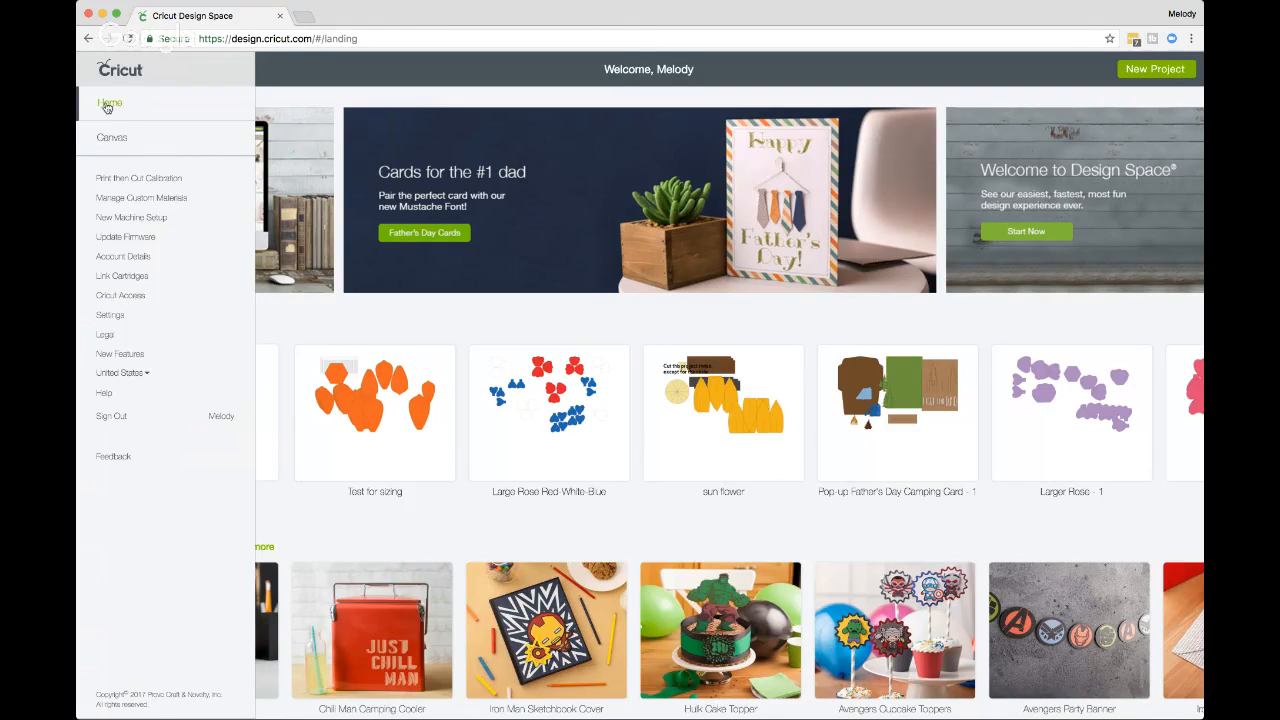
{"action": "left_click", "coordinate": [133, 76]}
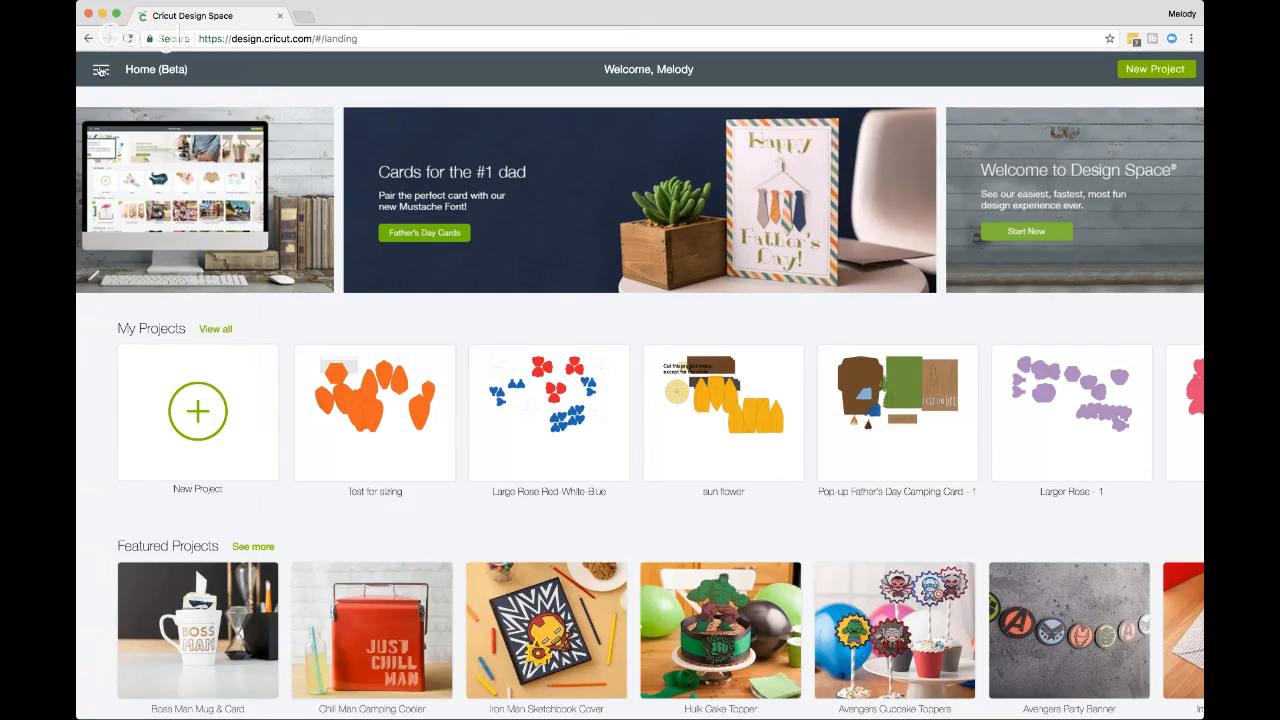
{"action": "left_click", "coordinate": [101, 74]}
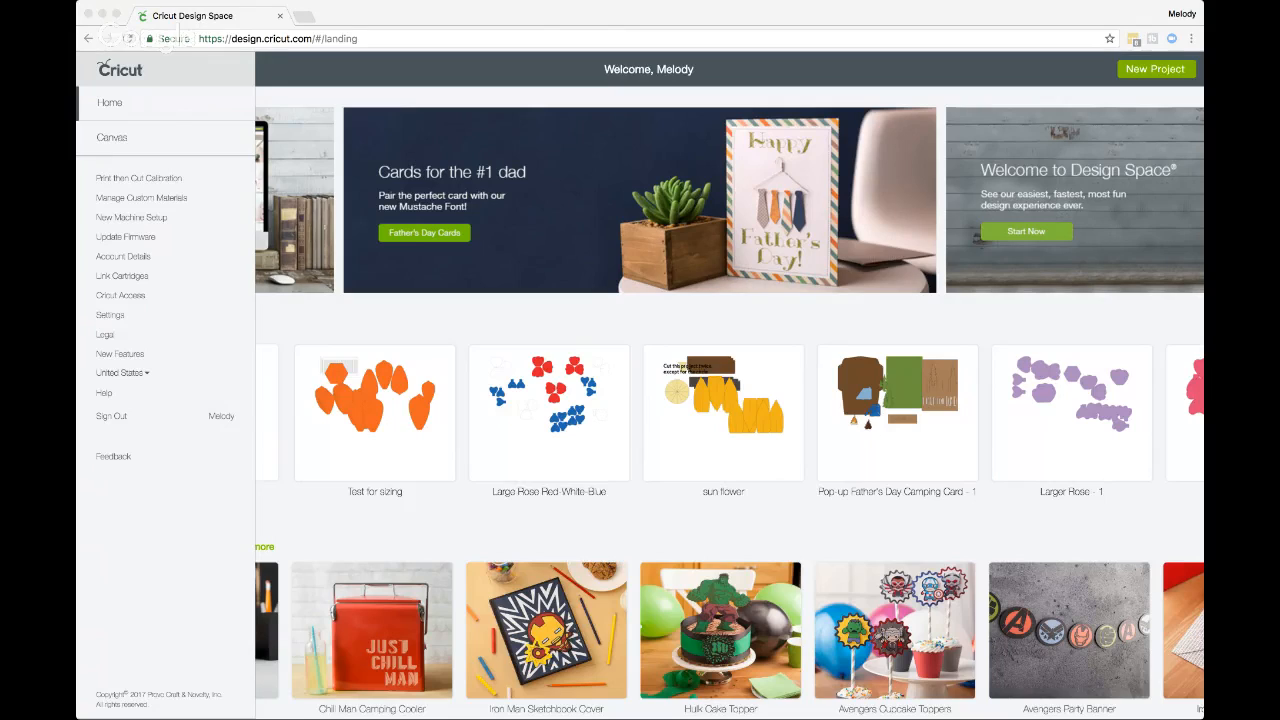
{"action": "left_click", "coordinate": [251, 20]}
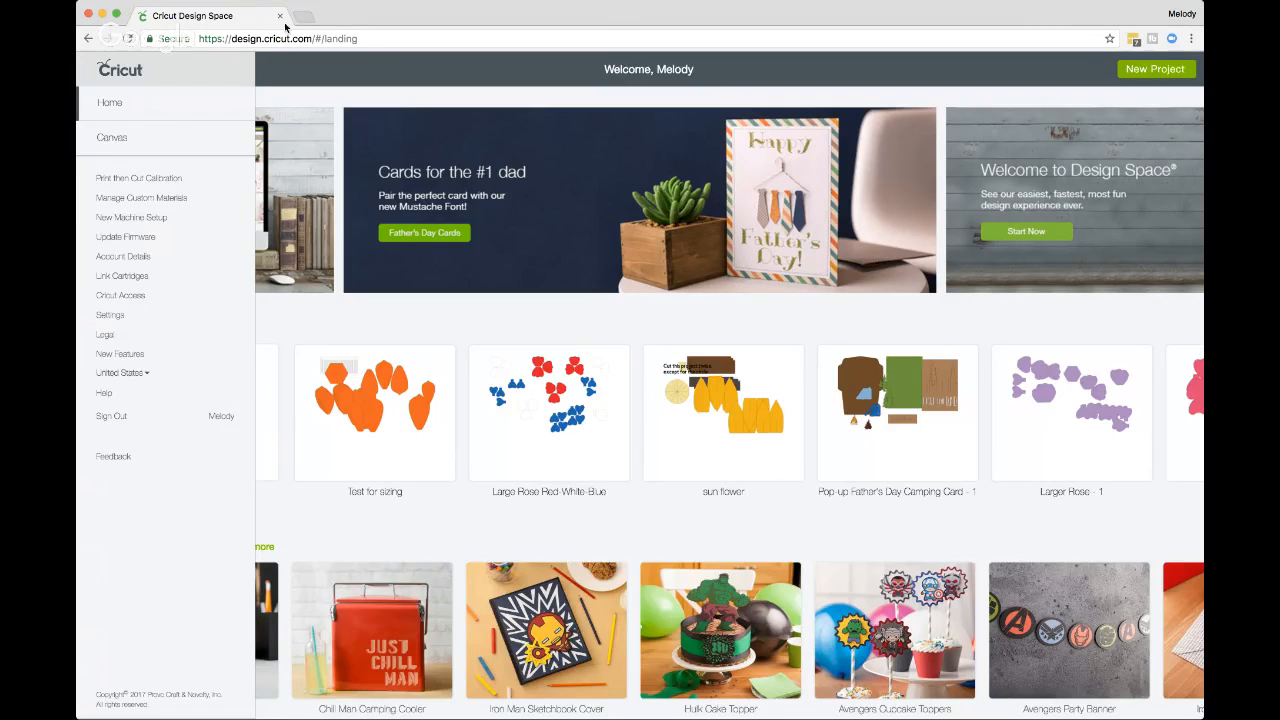
{"action": "left_click", "coordinate": [359, 38]}
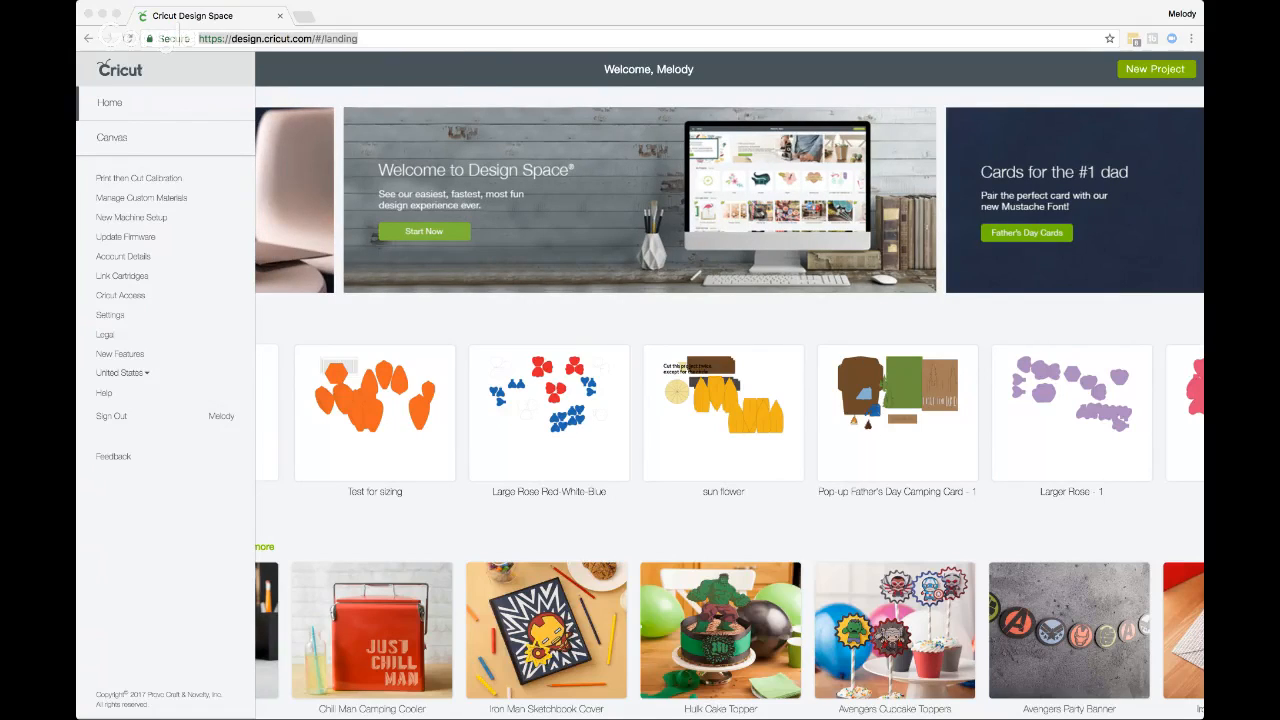
{"action": "left_click", "coordinate": [406, 16]}
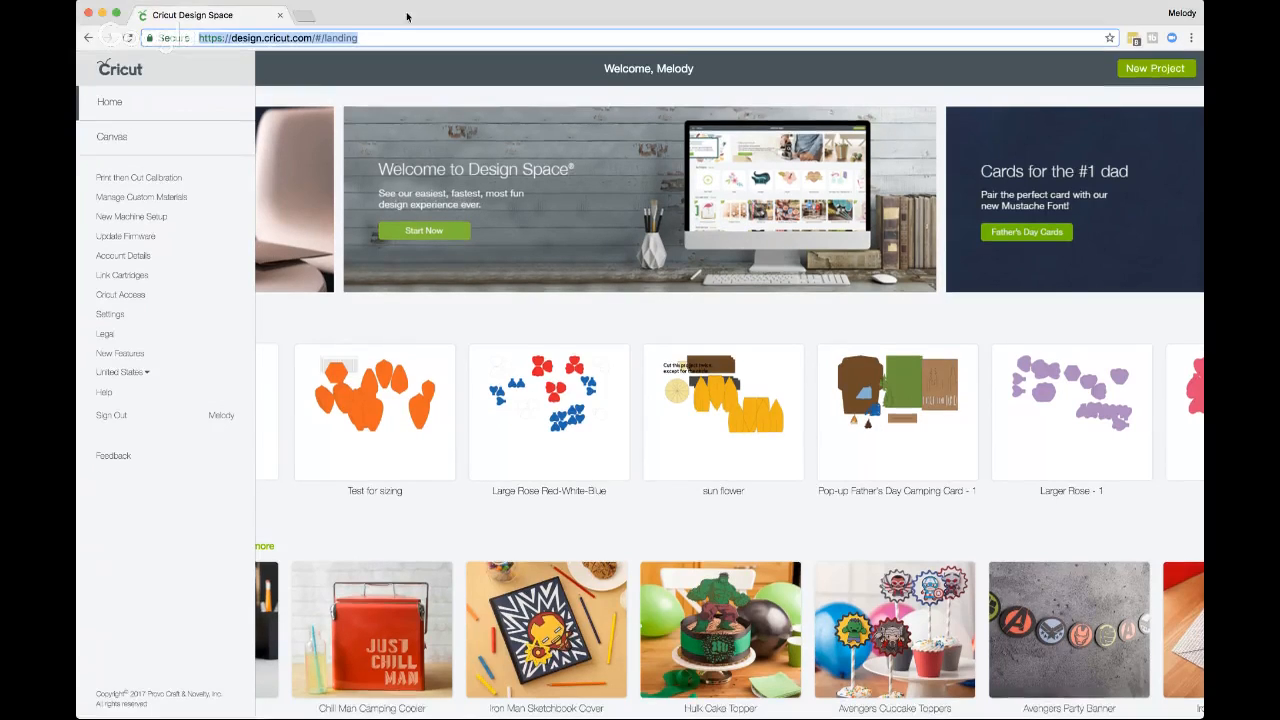
{"action": "left_click", "coordinate": [113, 104]}
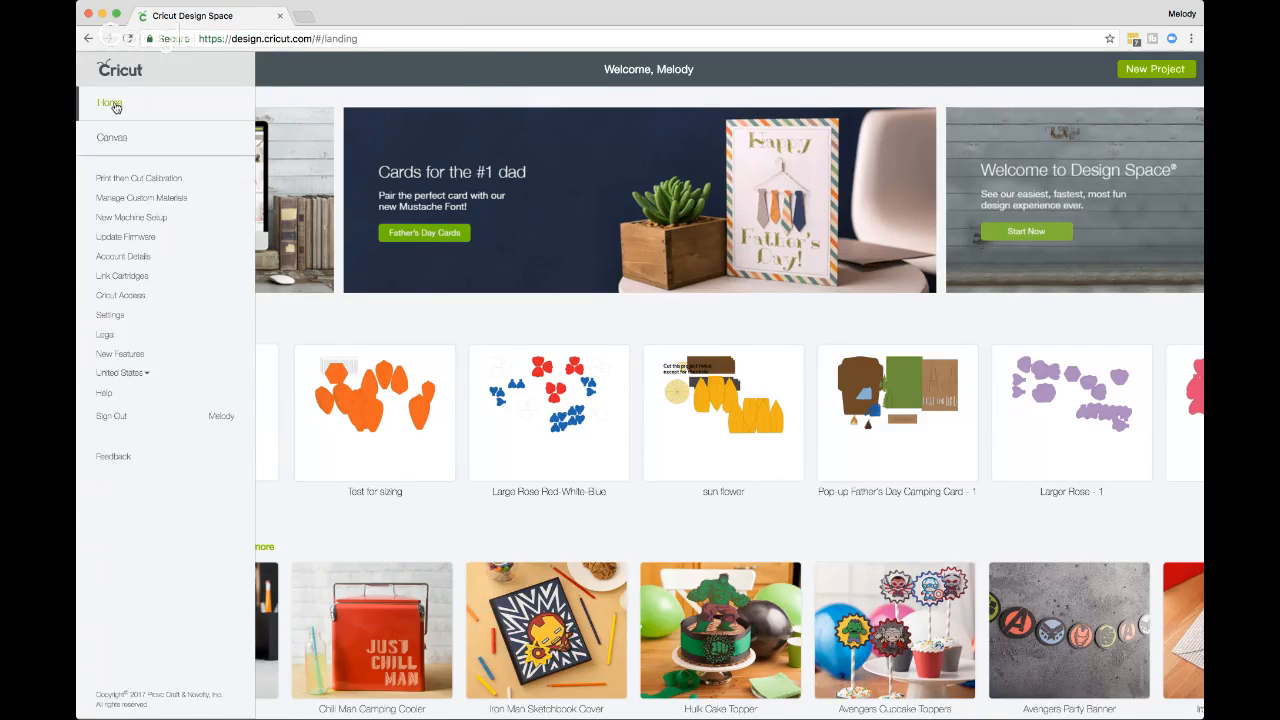
{"action": "left_click", "coordinate": [100, 70]}
{"action": "left_click", "coordinate": [113, 337]}
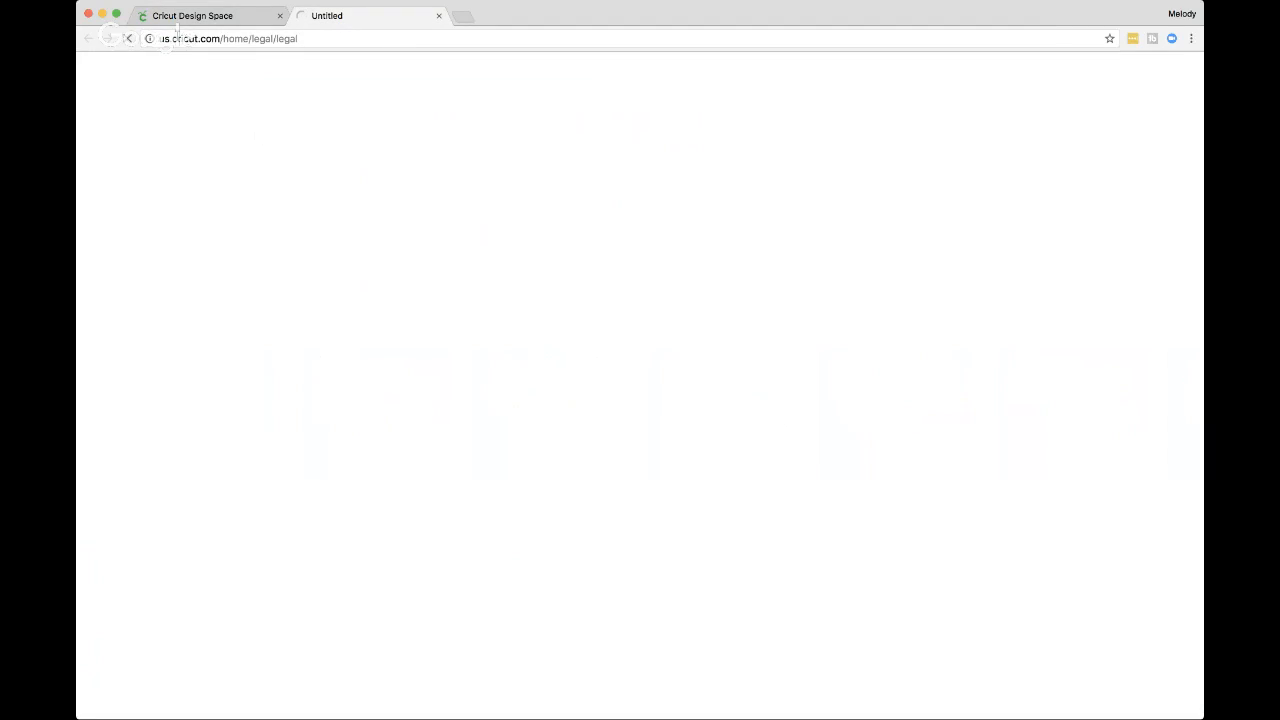
{"action": "left_click", "coordinate": [438, 15]}
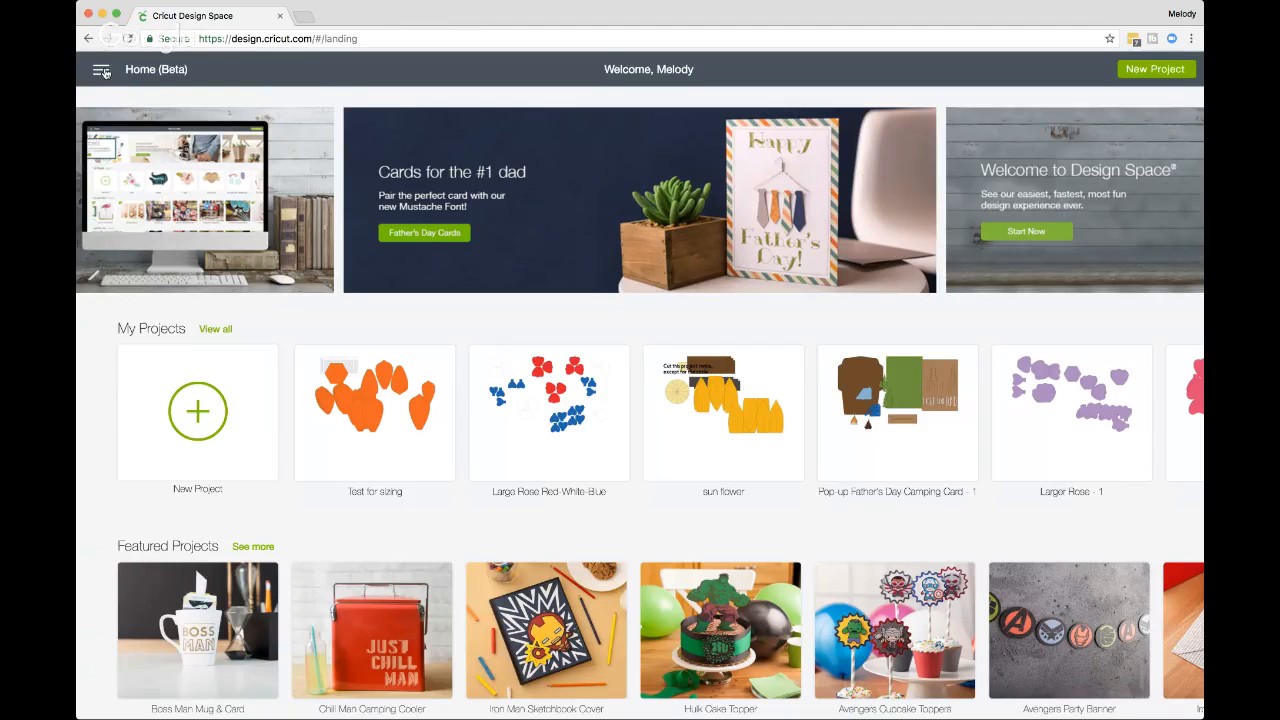
{"action": "left_click", "coordinate": [105, 73]}
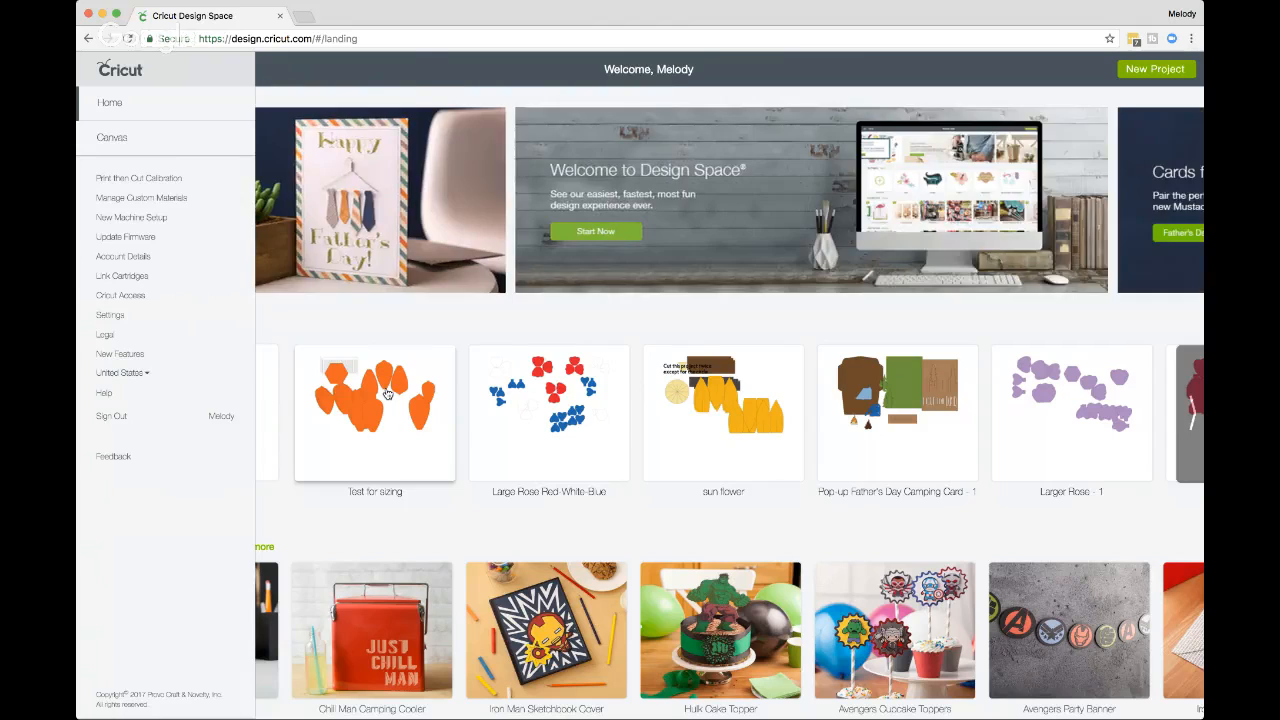
{"action": "left_click", "coordinate": [140, 71]}
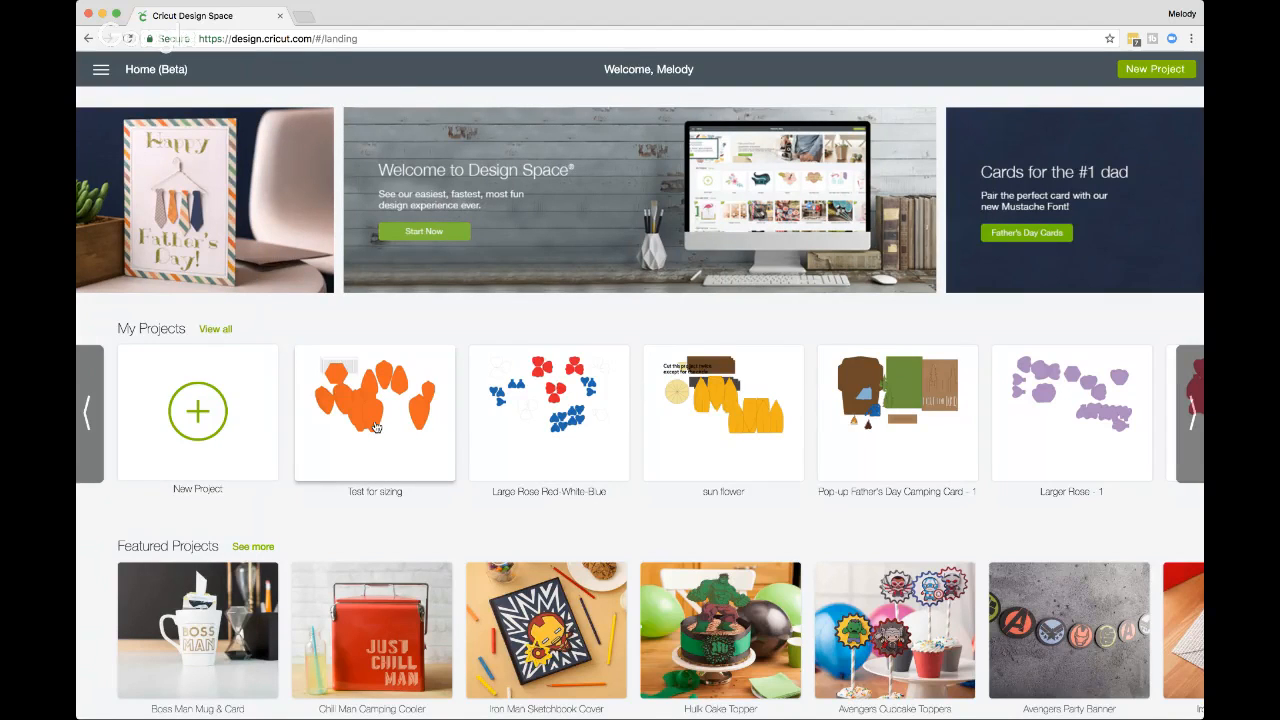
Step: Browse the home page's project sections and look through the saved designs under My Projects
{"action": "scroll", "coordinate": [376, 428], "scroll_direction": "down", "scroll_amount": 1}
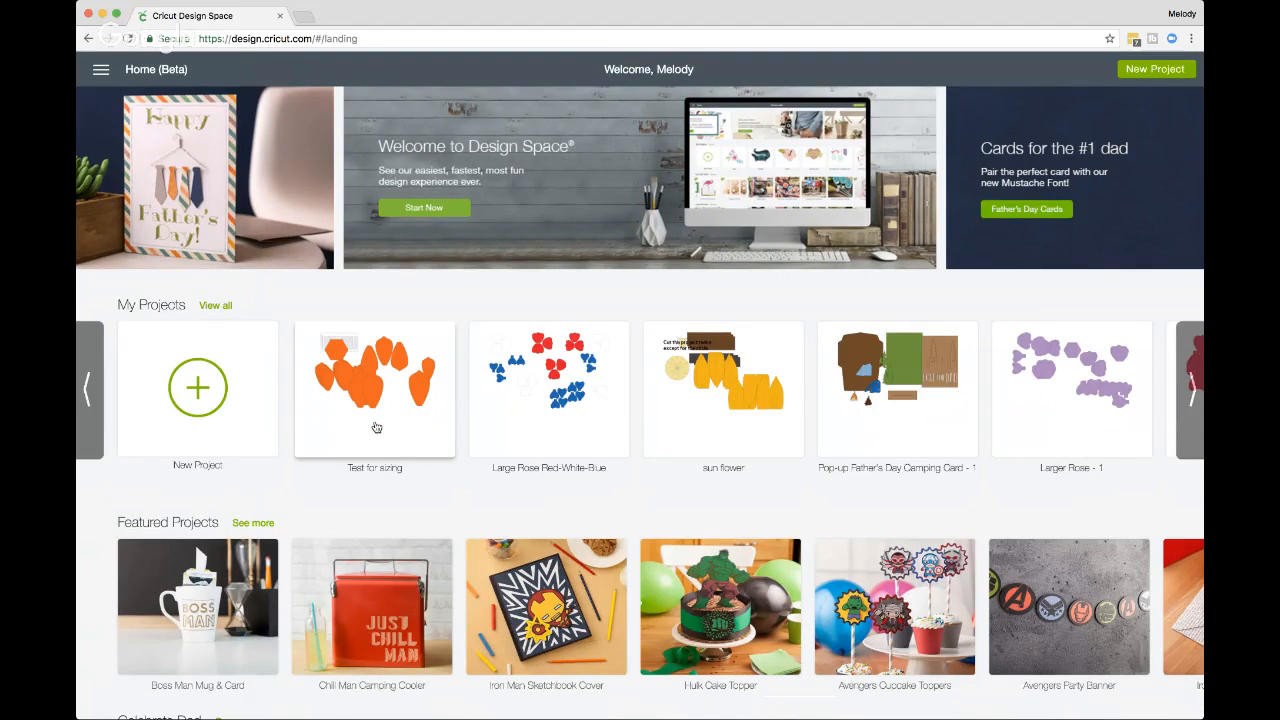
{"action": "scroll", "coordinate": [376, 428], "scroll_direction": "down", "scroll_amount": 5}
{"action": "scroll", "coordinate": [376, 428], "scroll_direction": "down", "scroll_amount": 5}
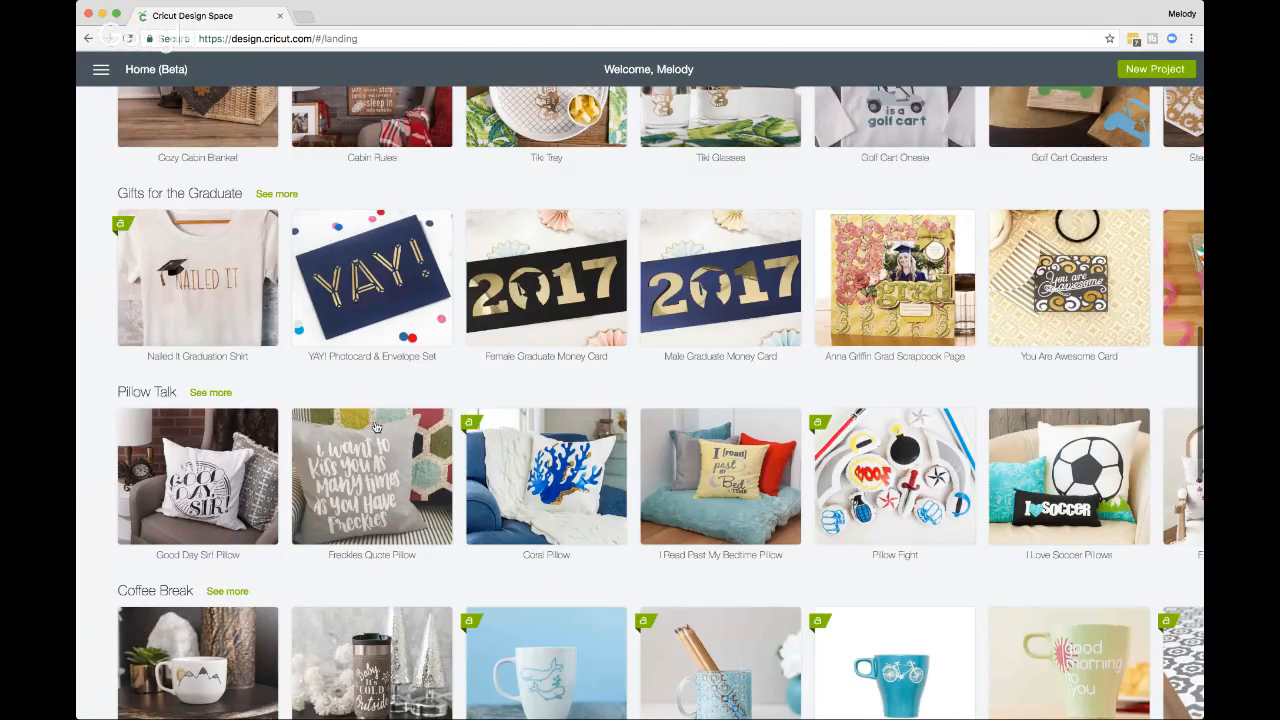
{"action": "scroll", "coordinate": [376, 428], "scroll_direction": "up", "scroll_amount": 10}
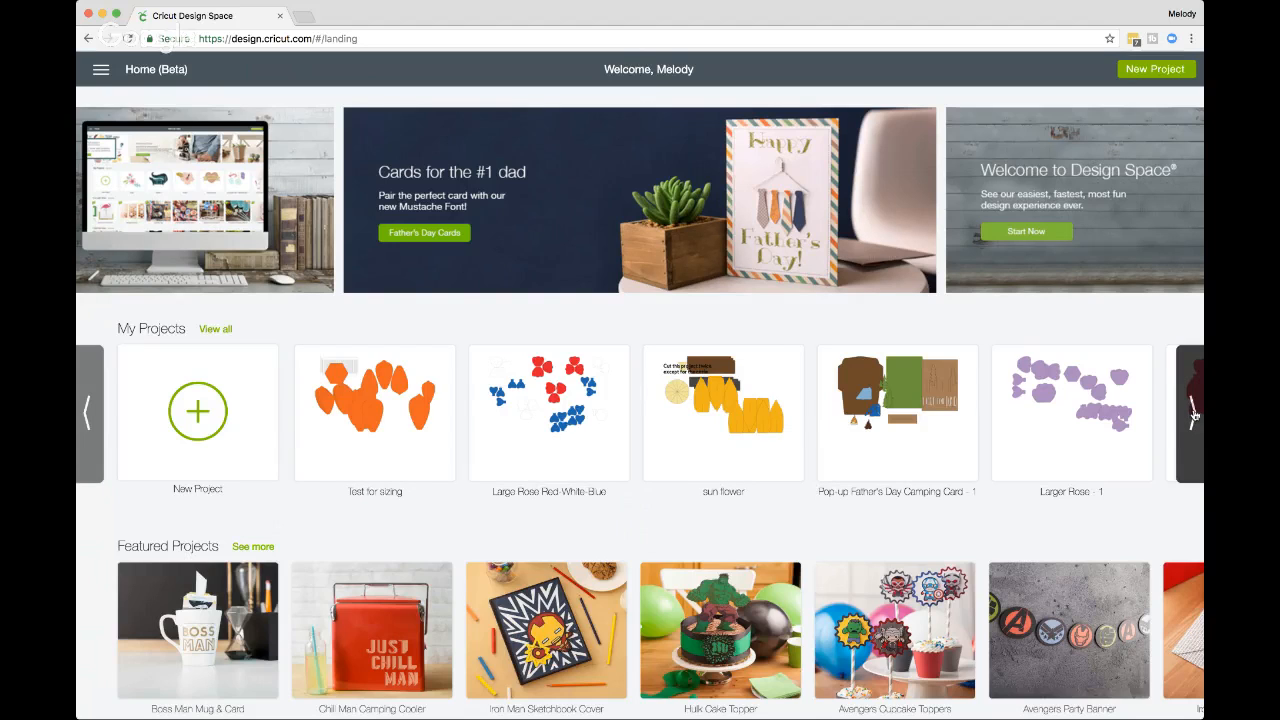
{"action": "left_click", "coordinate": [1193, 413]}
{"action": "left_click", "coordinate": [1193, 413]}
{"action": "left_click", "coordinate": [1193, 413]}
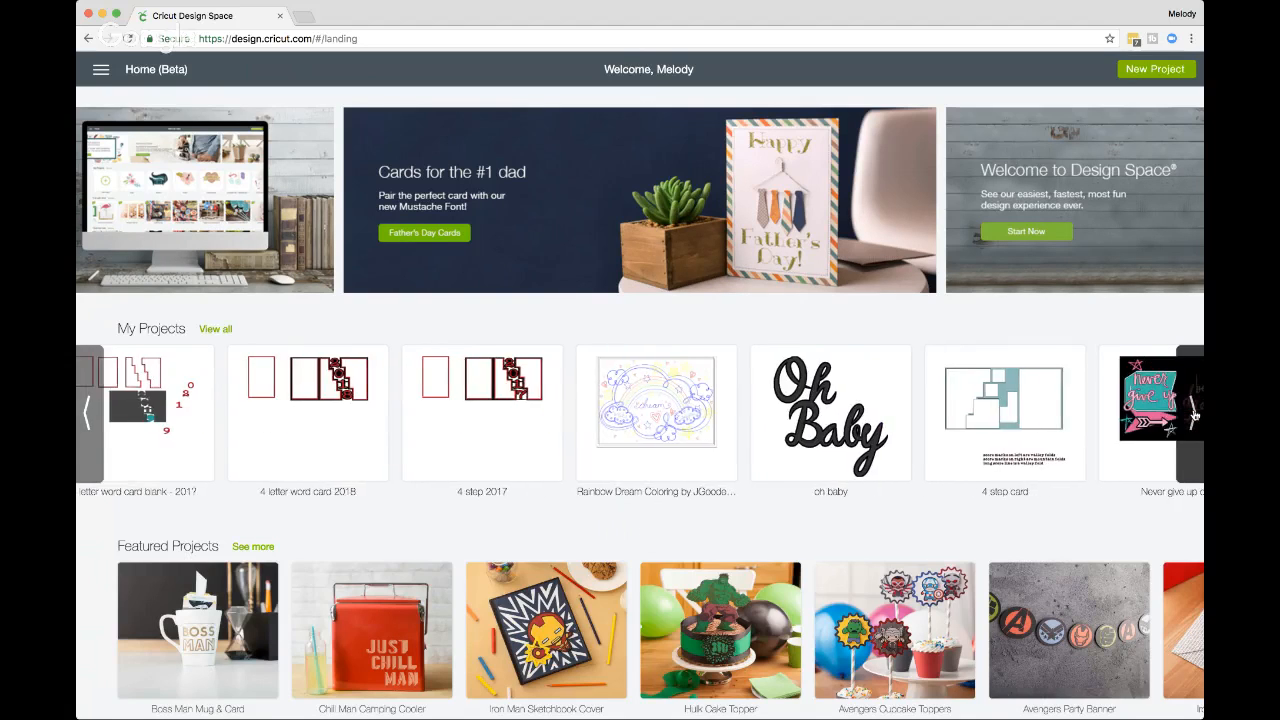
{"action": "left_click", "coordinate": [1193, 413]}
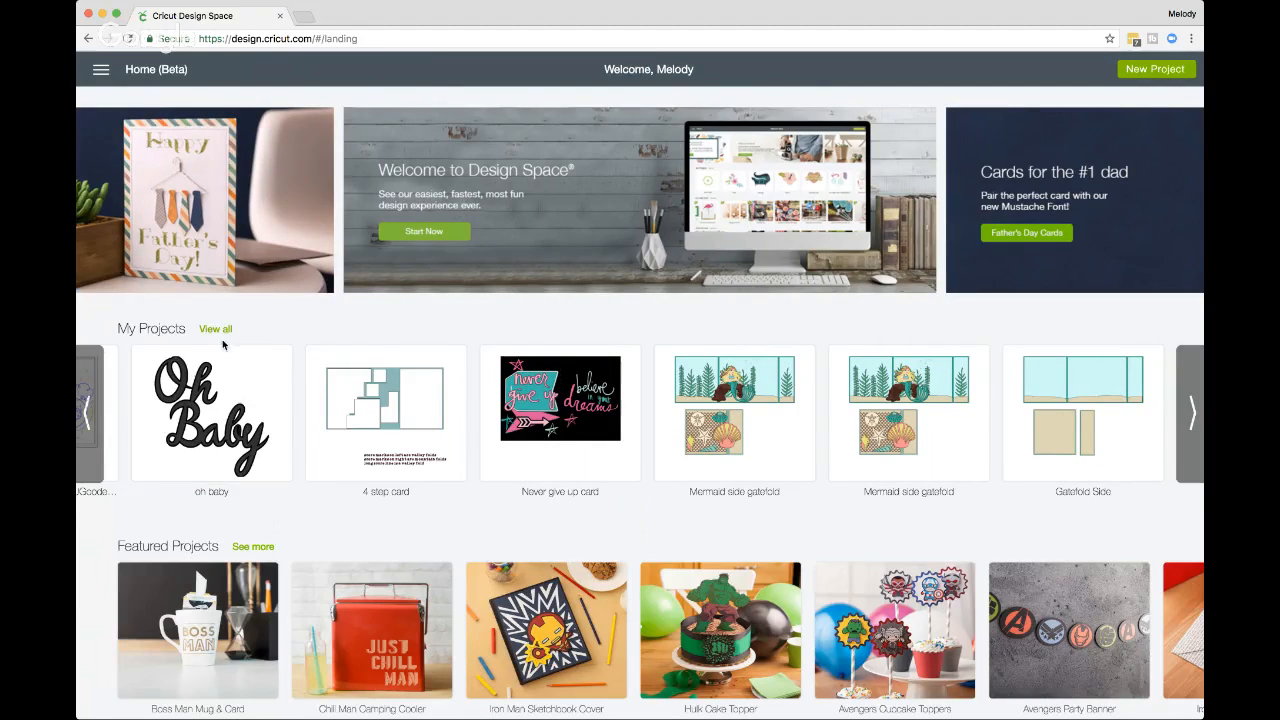
{"action": "left_click", "coordinate": [87, 415]}
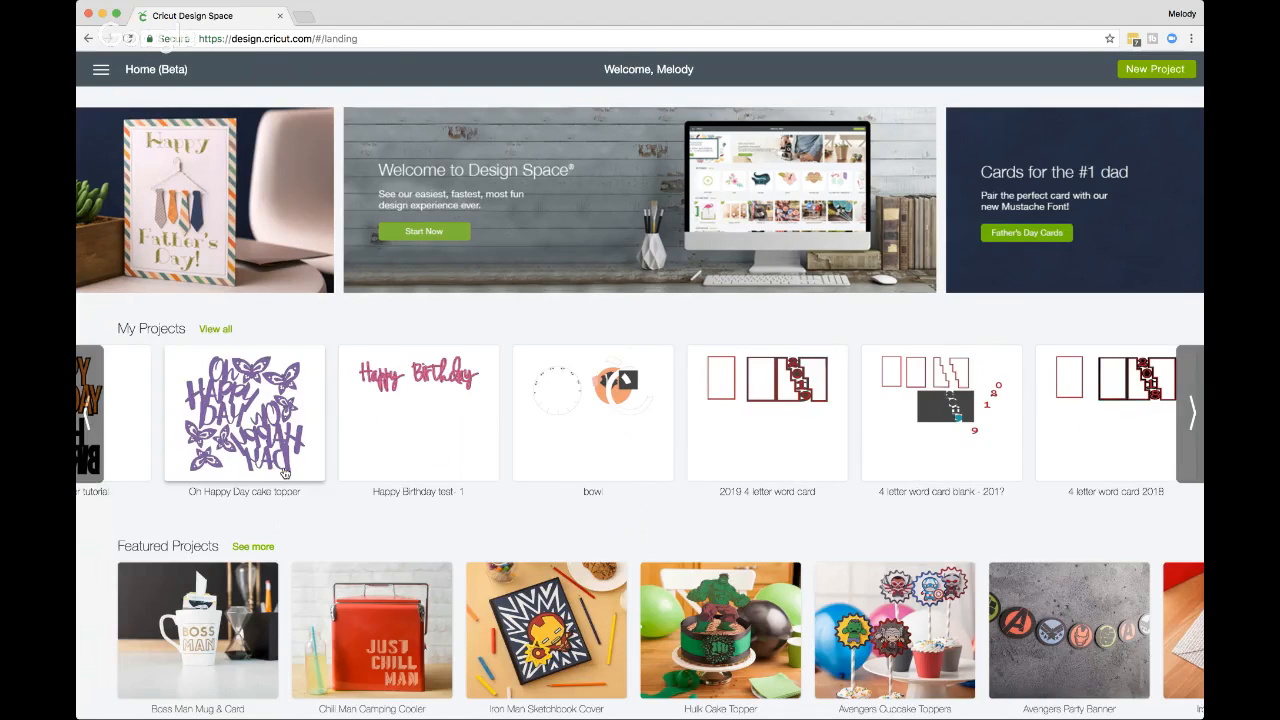
Step: Look through the ready-made project collections, from Featured Projects and Gifts for the Graduate to Fun with Vinyl
{"action": "scroll", "coordinate": [681, 615], "scroll_direction": "down", "scroll_amount": 3}
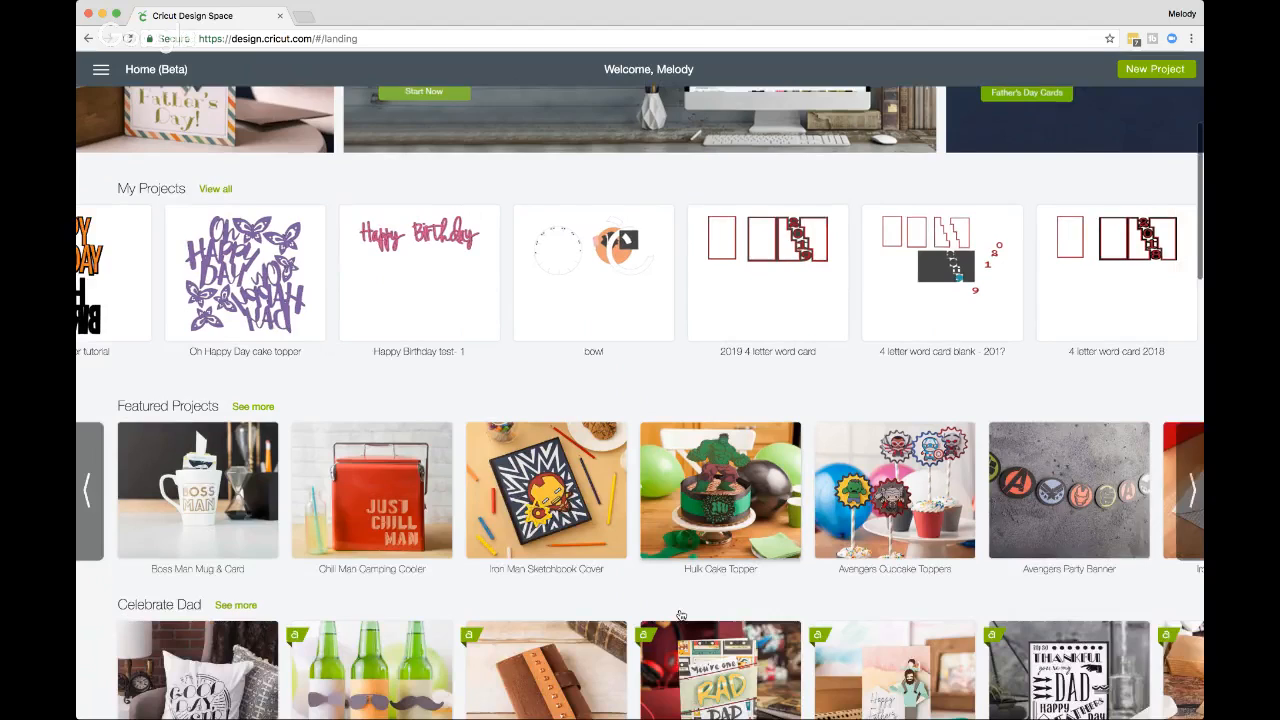
{"action": "scroll", "coordinate": [301, 460], "scroll_direction": "right", "scroll_amount": 12}
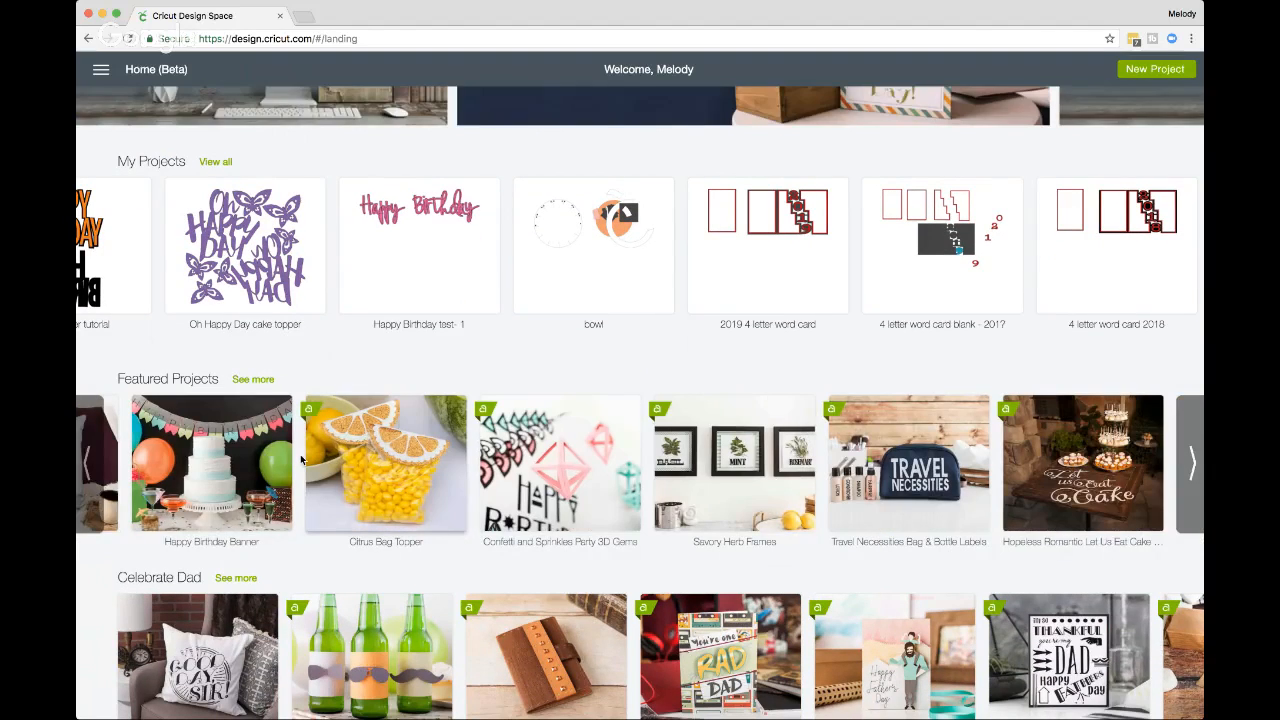
{"action": "scroll", "coordinate": [301, 460], "scroll_direction": "down", "scroll_amount": 3}
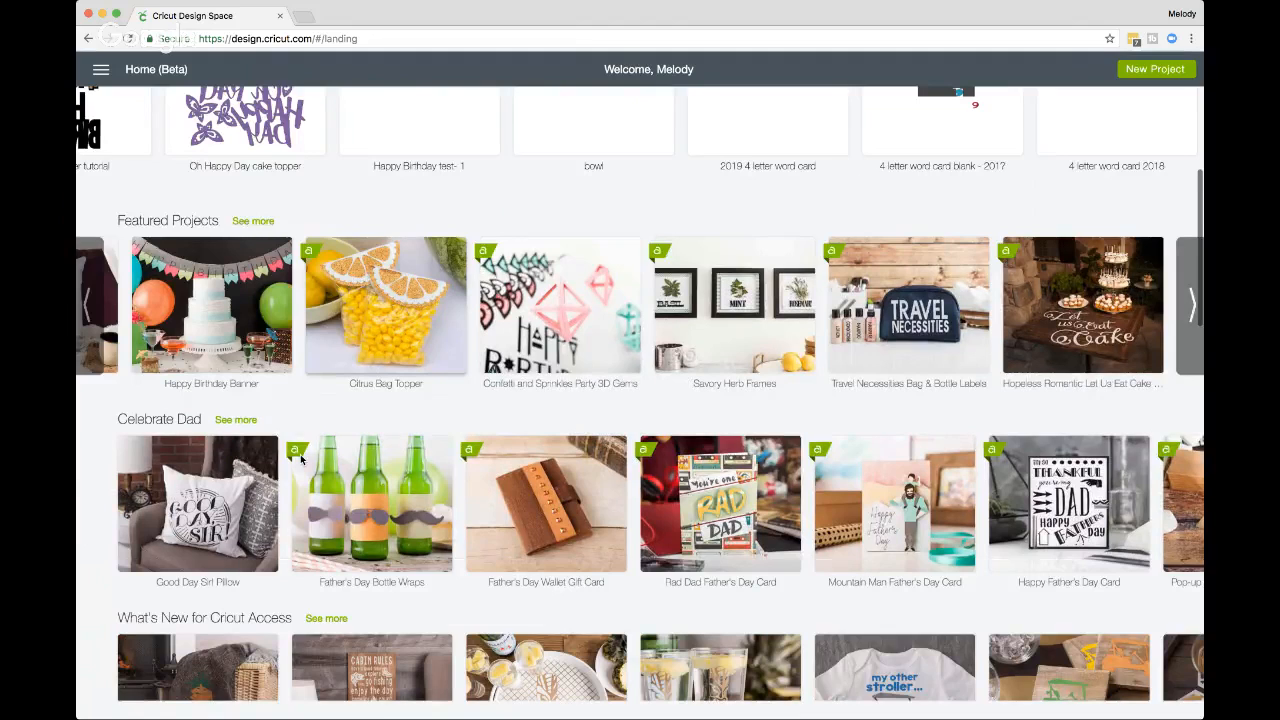
{"action": "scroll", "coordinate": [301, 460], "scroll_direction": "down", "scroll_amount": 2}
{"action": "scroll", "coordinate": [537, 488], "scroll_direction": "down", "scroll_amount": 2}
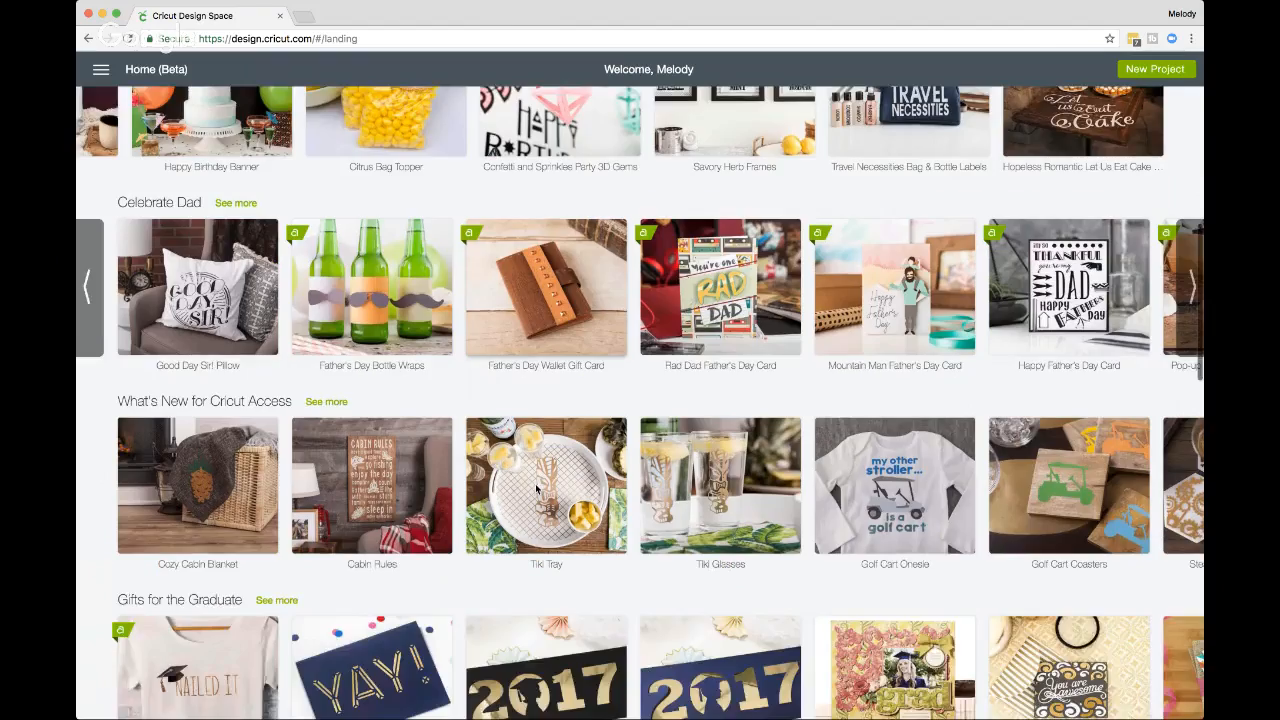
{"action": "scroll", "coordinate": [536, 488], "scroll_direction": "down", "scroll_amount": 2}
{"action": "scroll", "coordinate": [536, 488], "scroll_direction": "down", "scroll_amount": 5}
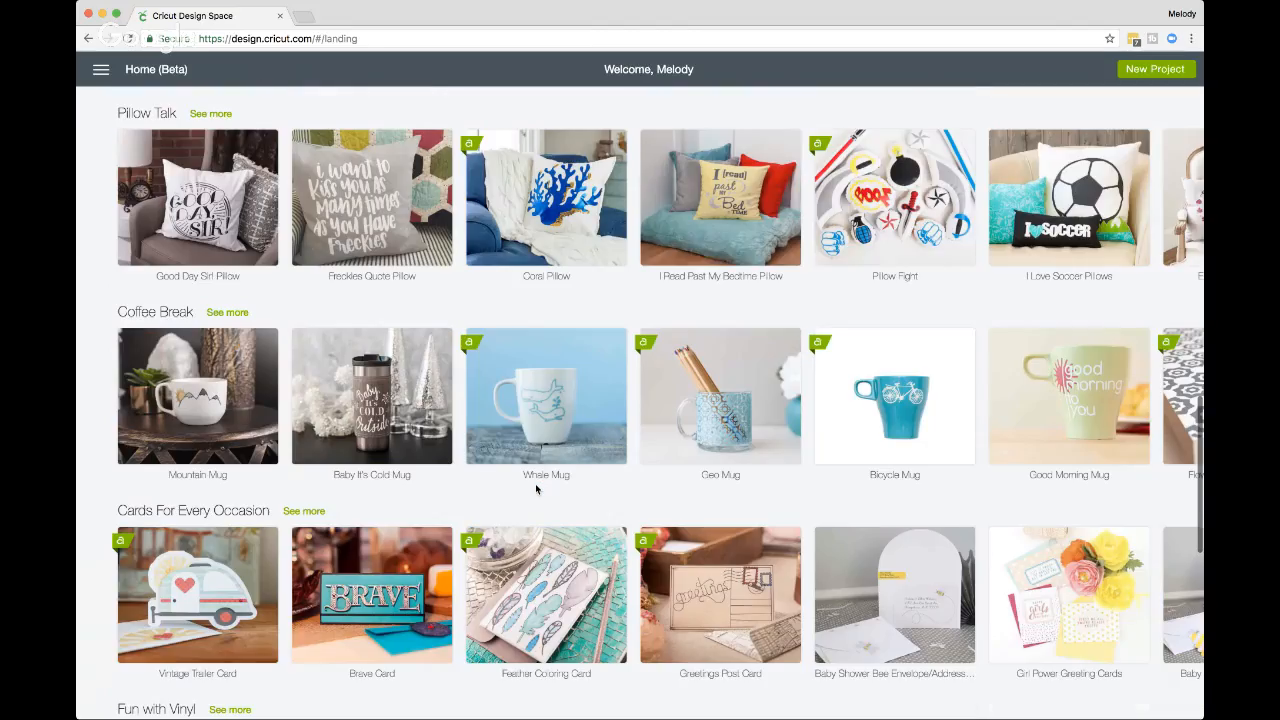
{"action": "scroll", "coordinate": [536, 488], "scroll_direction": "down", "scroll_amount": 3}
{"action": "scroll", "coordinate": [1196, 268], "scroll_direction": "up", "scroll_amount": 1}
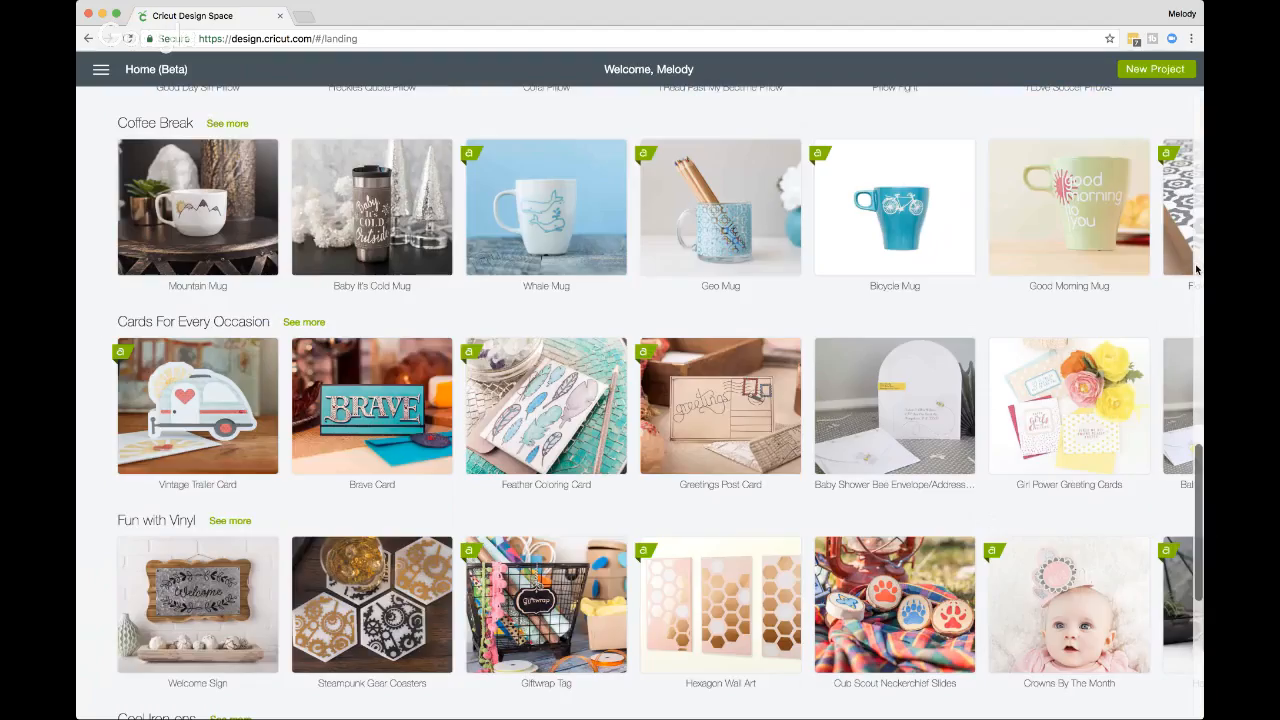
{"action": "scroll", "coordinate": [1196, 268], "scroll_direction": "up", "scroll_amount": 5}
{"action": "scroll", "coordinate": [573, 296], "scroll_direction": "right", "scroll_amount": 5}
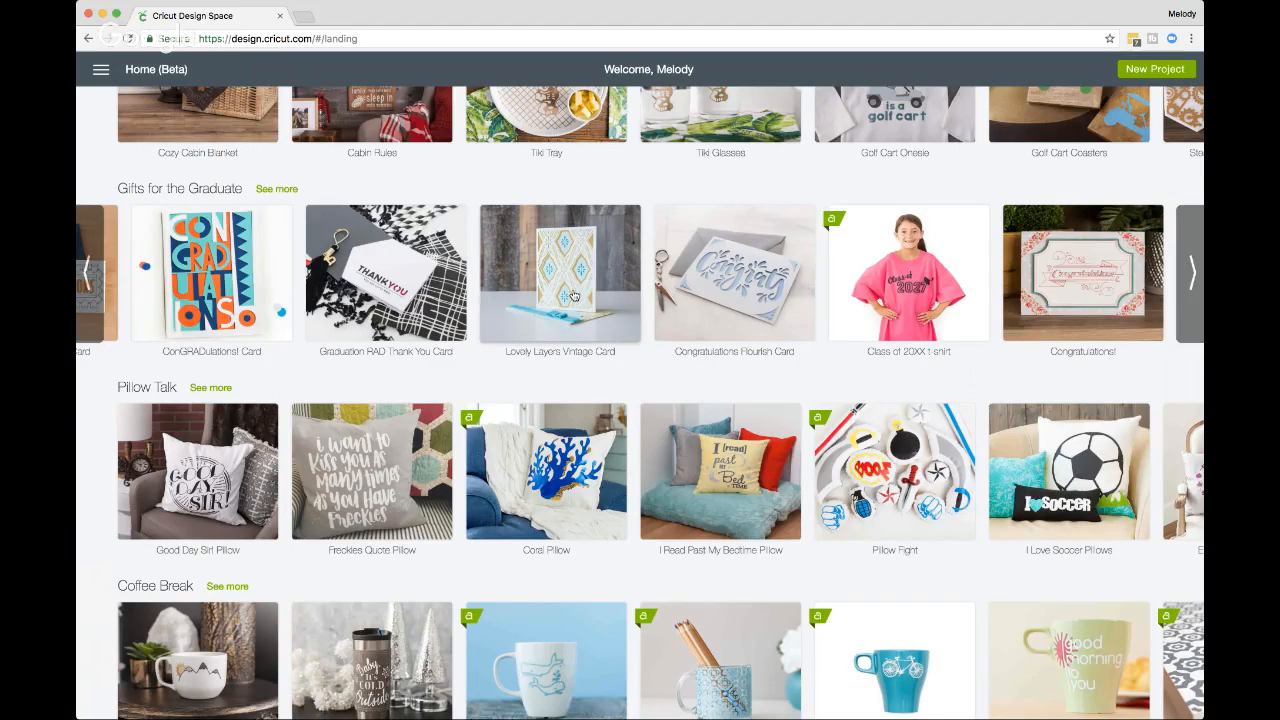
{"action": "scroll", "coordinate": [573, 296], "scroll_direction": "up", "scroll_amount": 8}
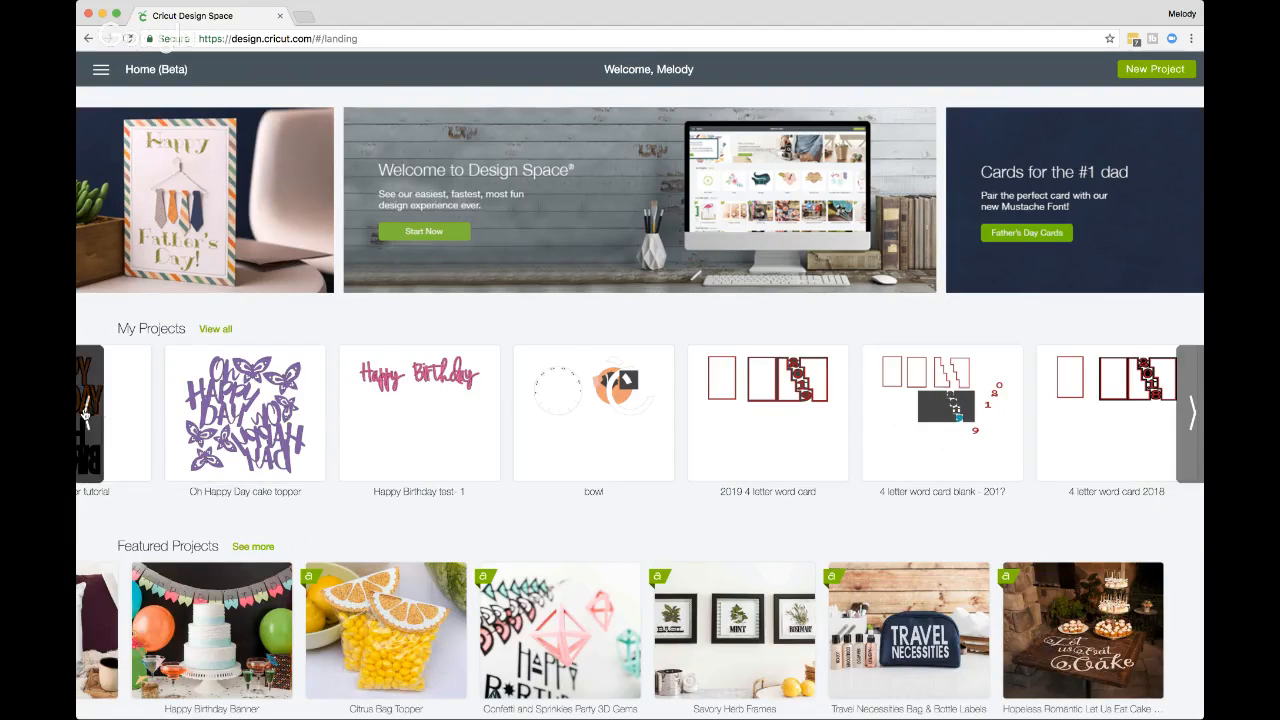
Step: Open the saved project "Test for sizing" from My Projects on the design canvas
{"action": "left_click", "coordinate": [87, 414]}
{"action": "left_click", "coordinate": [87, 414]}
{"action": "left_click", "coordinate": [87, 414]}
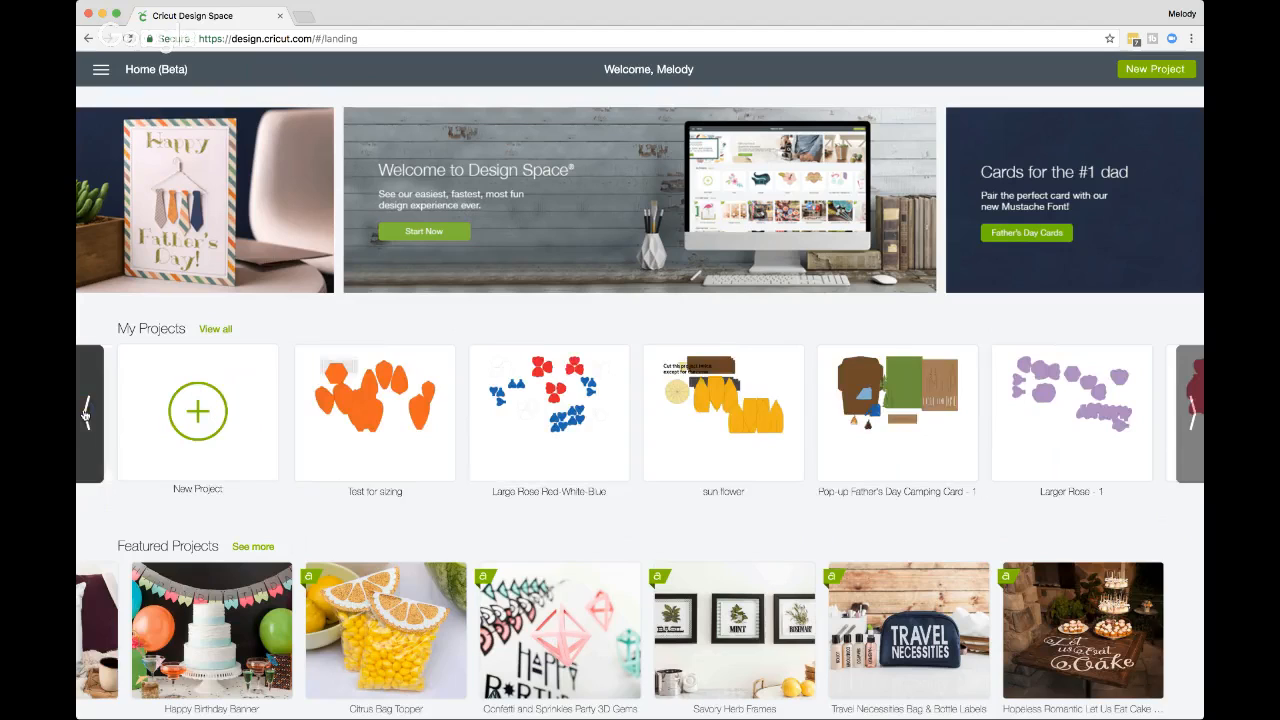
{"action": "left_click", "coordinate": [388, 407]}
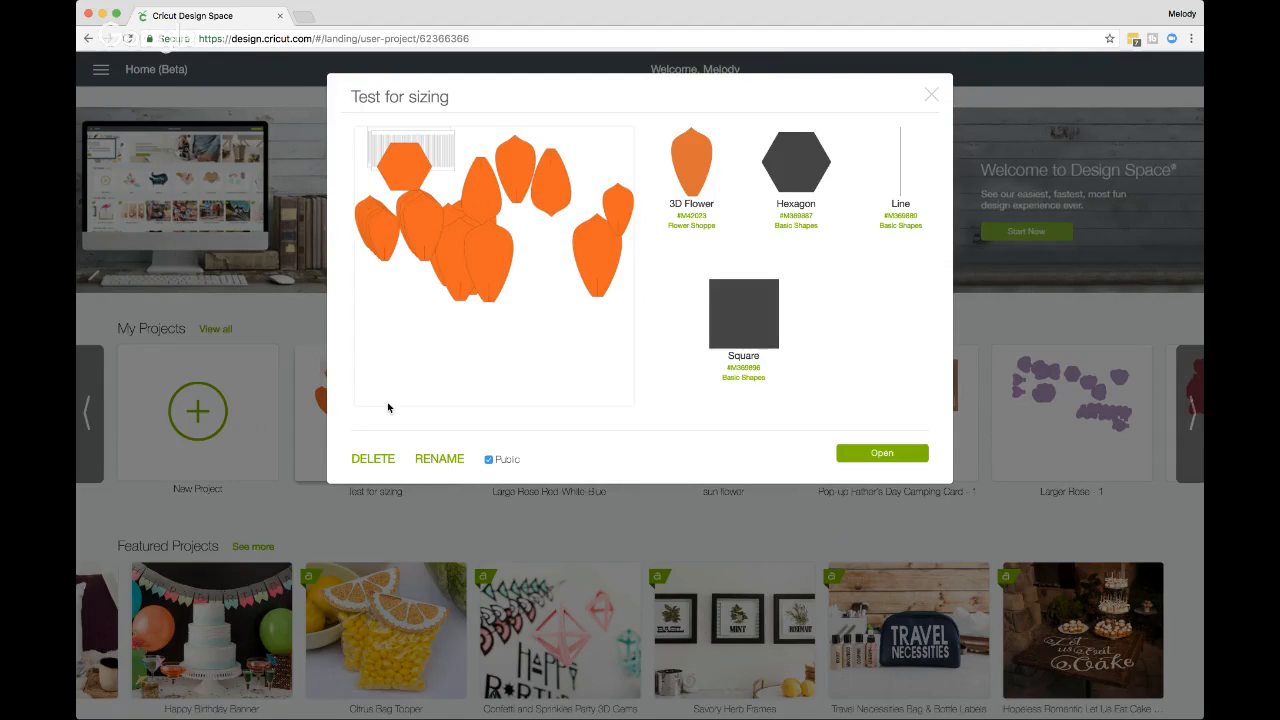
{"action": "left_click", "coordinate": [844, 453]}
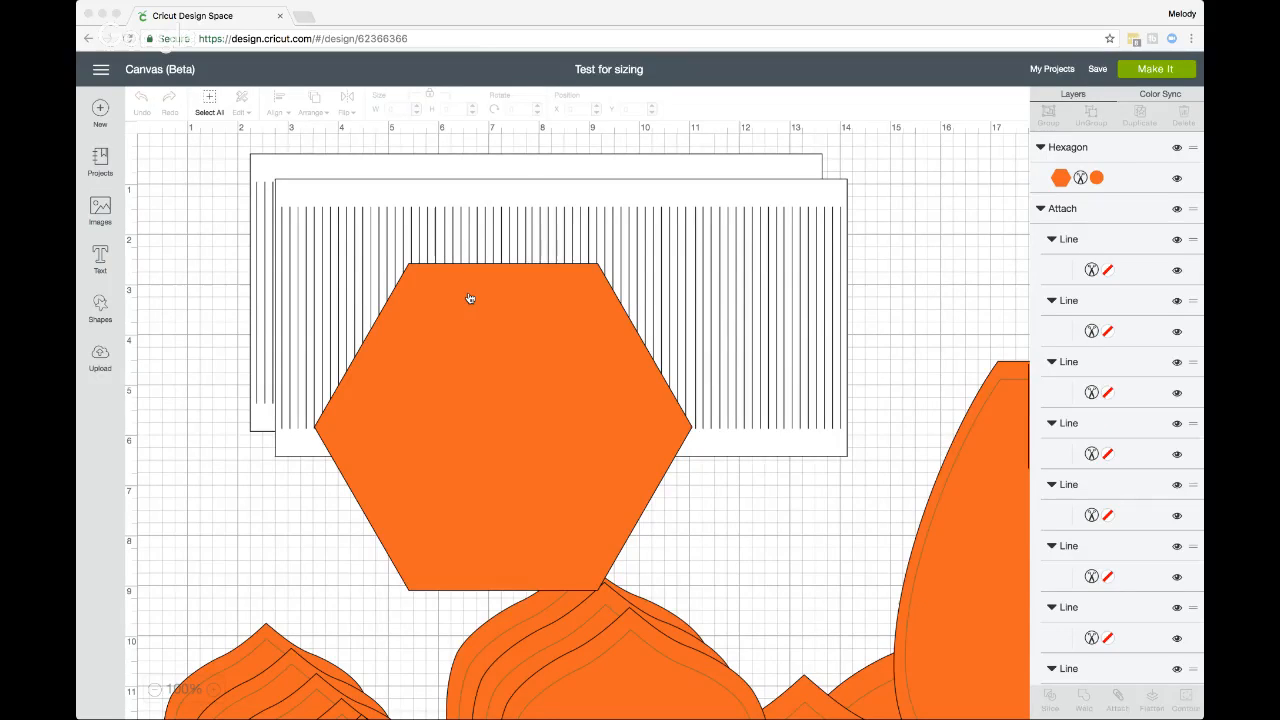
Step: Check the flower petals on the canvas and send the project to the cutting mat preview
{"action": "scroll", "coordinate": [470, 298], "scroll_direction": "down", "scroll_amount": 2}
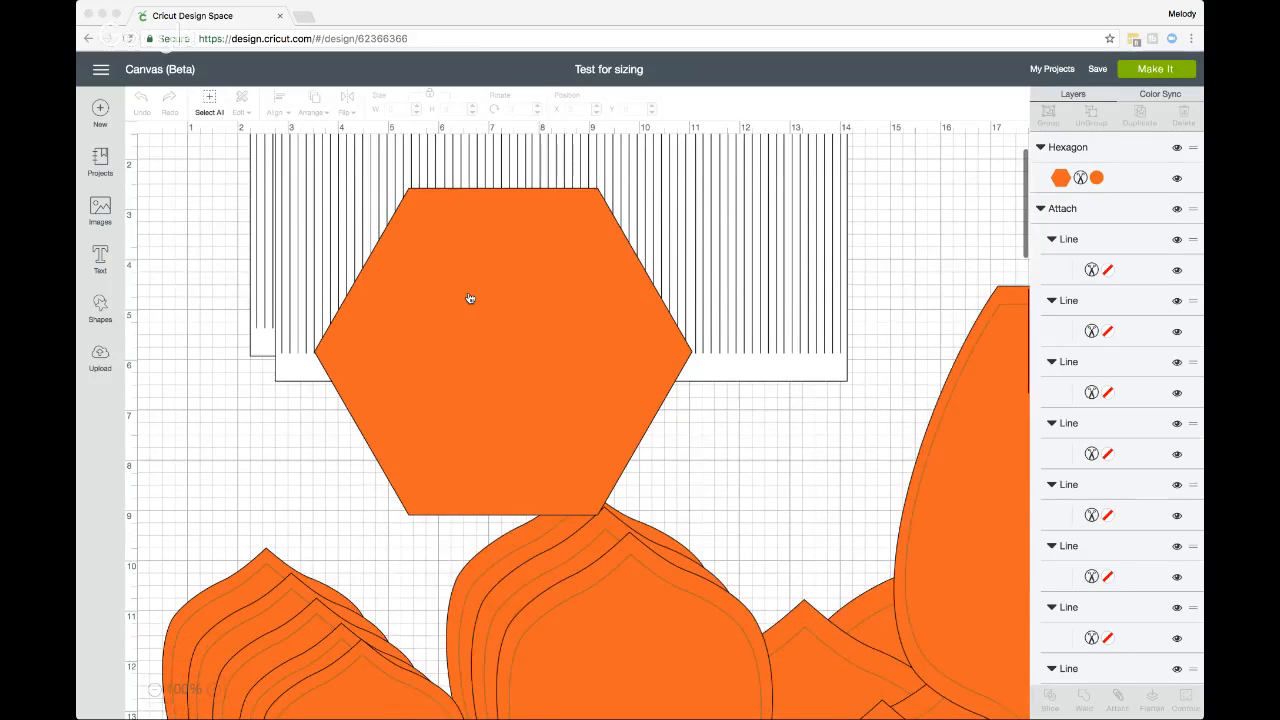
{"action": "scroll", "coordinate": [470, 298], "scroll_direction": "down", "scroll_amount": 8}
{"action": "scroll", "coordinate": [470, 298], "scroll_direction": "right", "scroll_amount": 20}
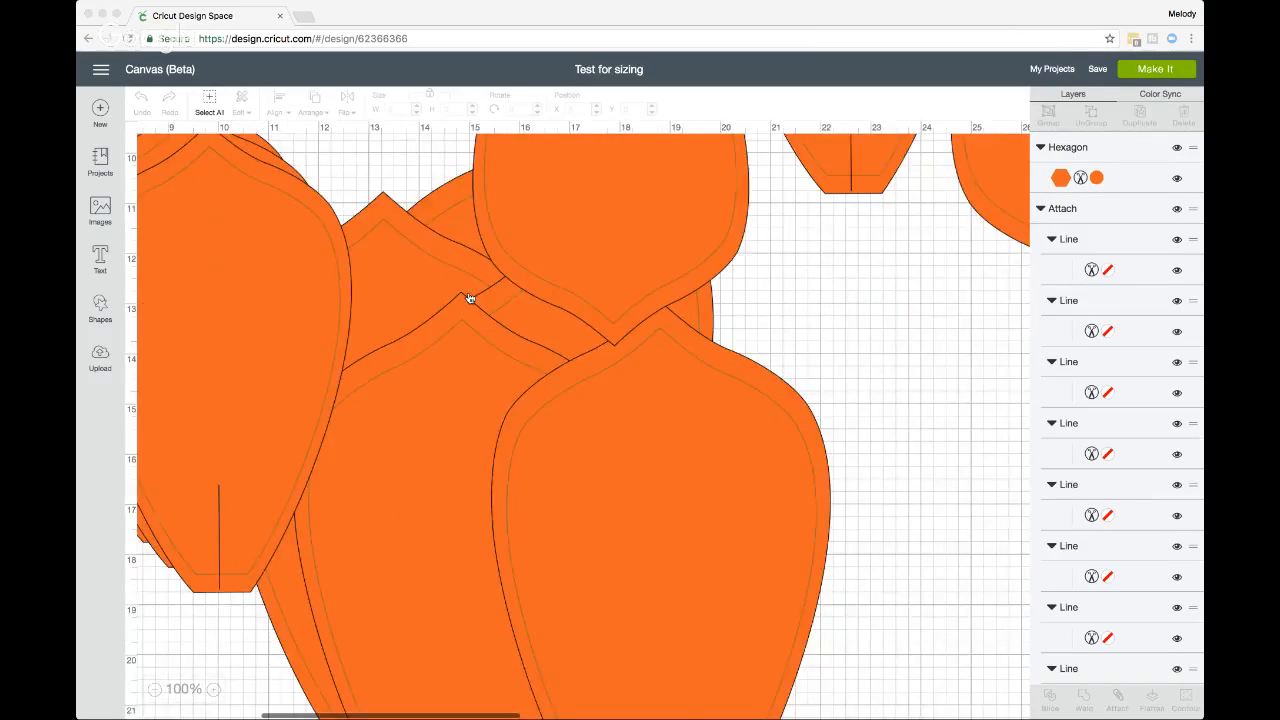
{"action": "scroll", "coordinate": [470, 298], "scroll_direction": "down", "scroll_amount": 5}
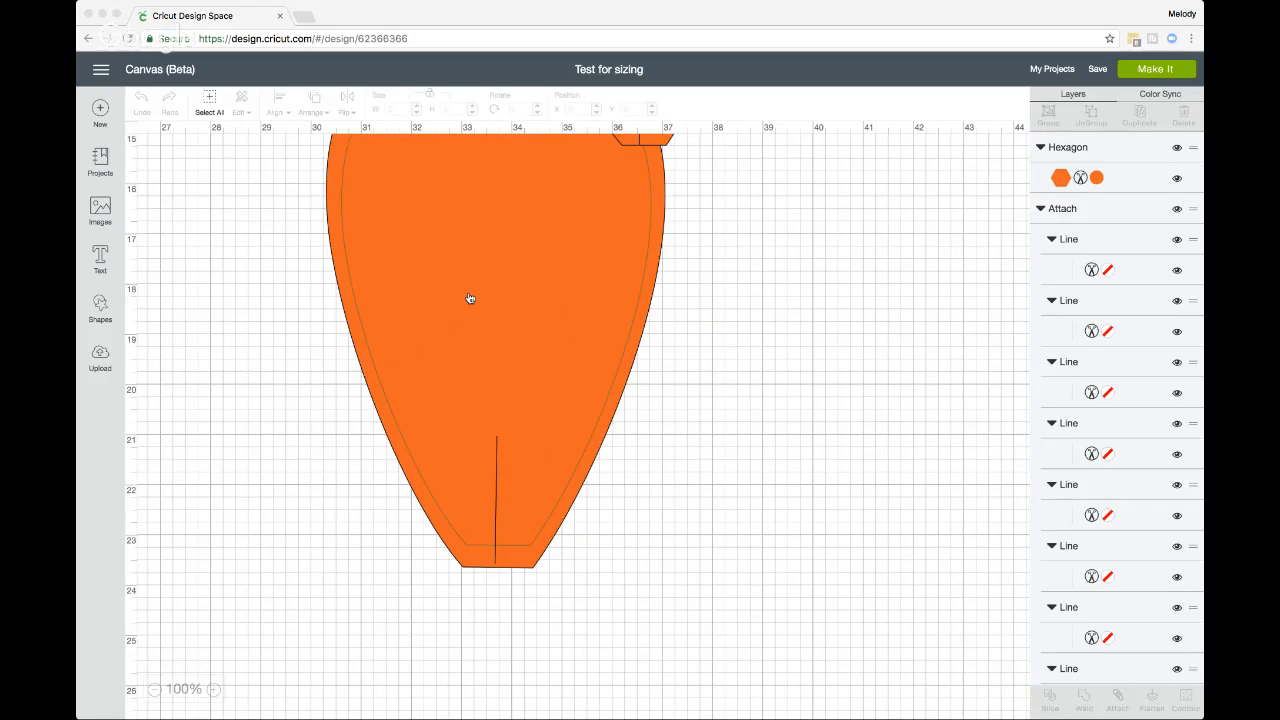
{"action": "scroll", "coordinate": [470, 298], "scroll_direction": "up", "scroll_amount": 3}
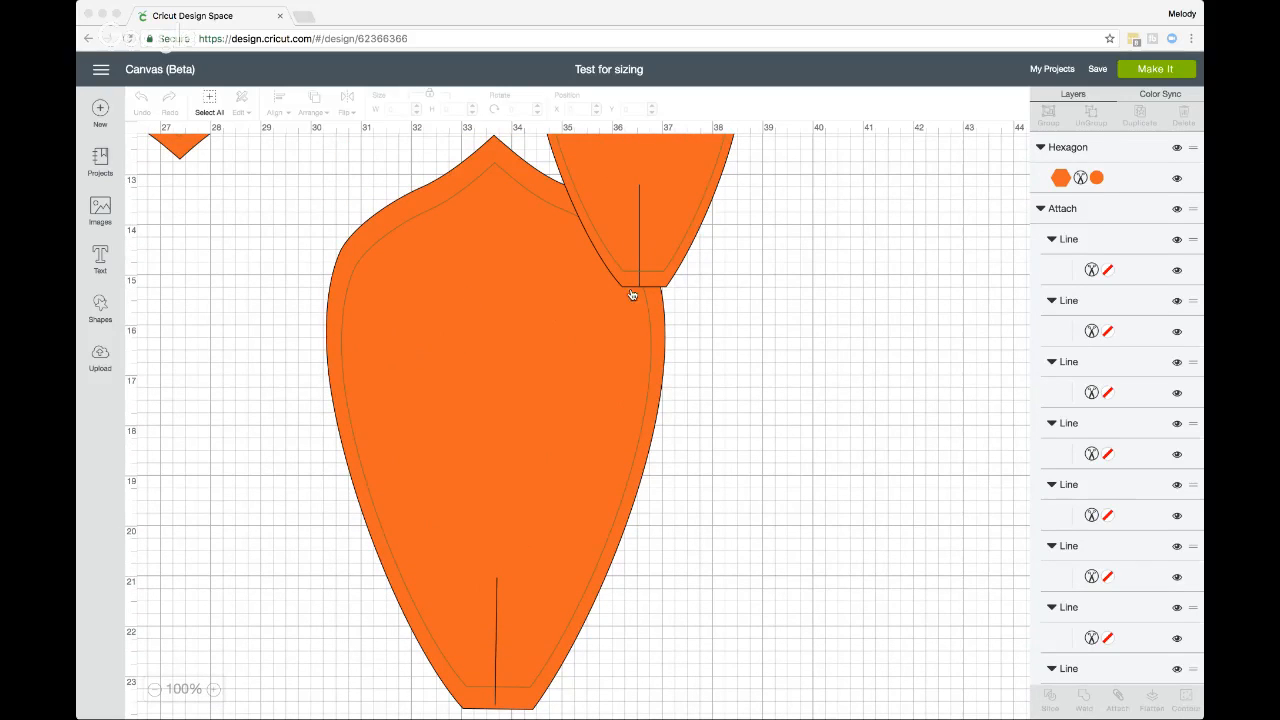
{"action": "left_click", "coordinate": [1153, 69]}
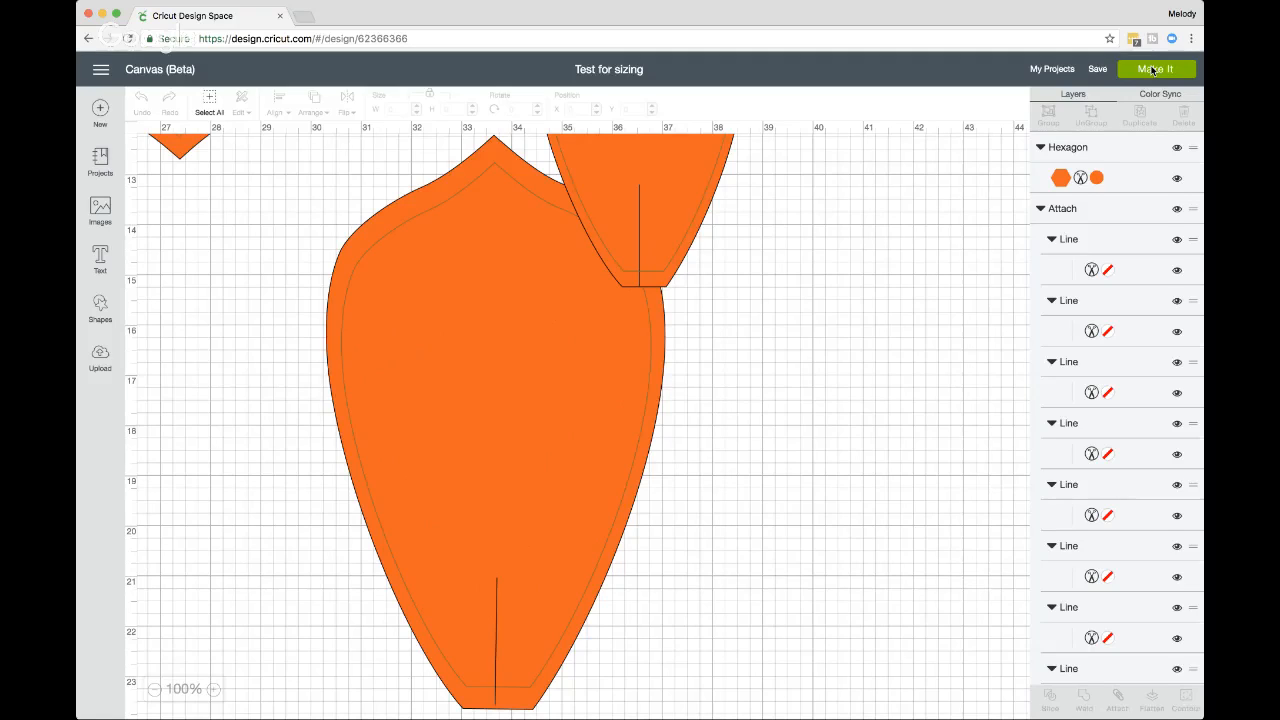
{"action": "left_click", "coordinate": [1153, 70]}
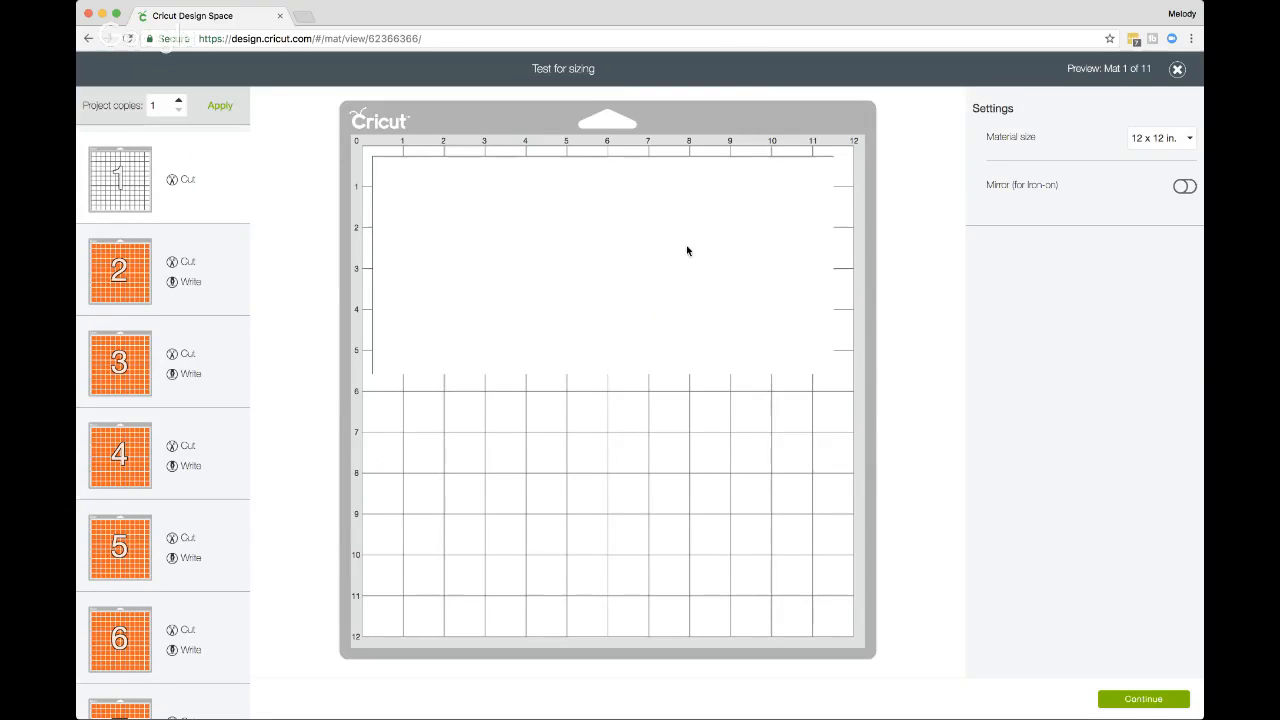
Step: Open mat 2 in the preview and look through the cut and write operations assigned to mats 1 through 11
{"action": "left_click", "coordinate": [212, 300]}
{"action": "scroll", "coordinate": [212, 300], "scroll_direction": "down", "scroll_amount": 5}
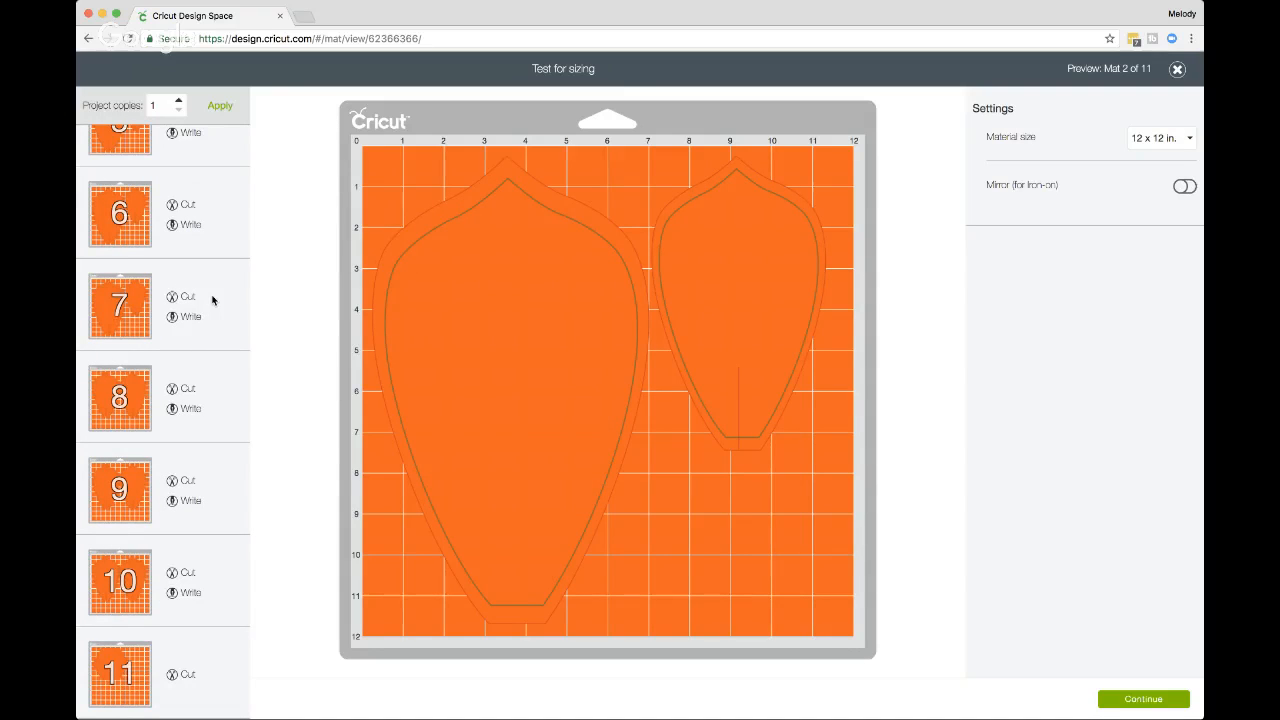
{"action": "scroll", "coordinate": [212, 300], "scroll_direction": "up", "scroll_amount": 1}
{"action": "scroll", "coordinate": [212, 300], "scroll_direction": "down", "scroll_amount": 1}
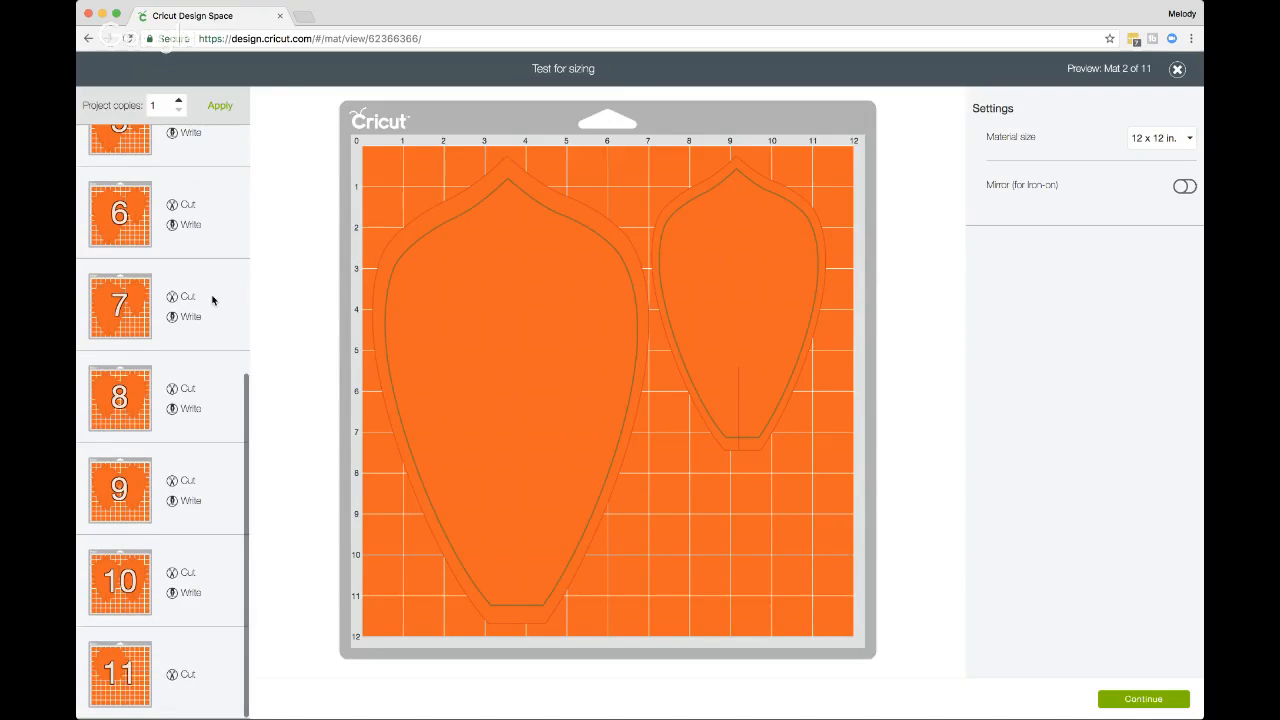
{"action": "scroll", "coordinate": [212, 300], "scroll_direction": "up", "scroll_amount": 5}
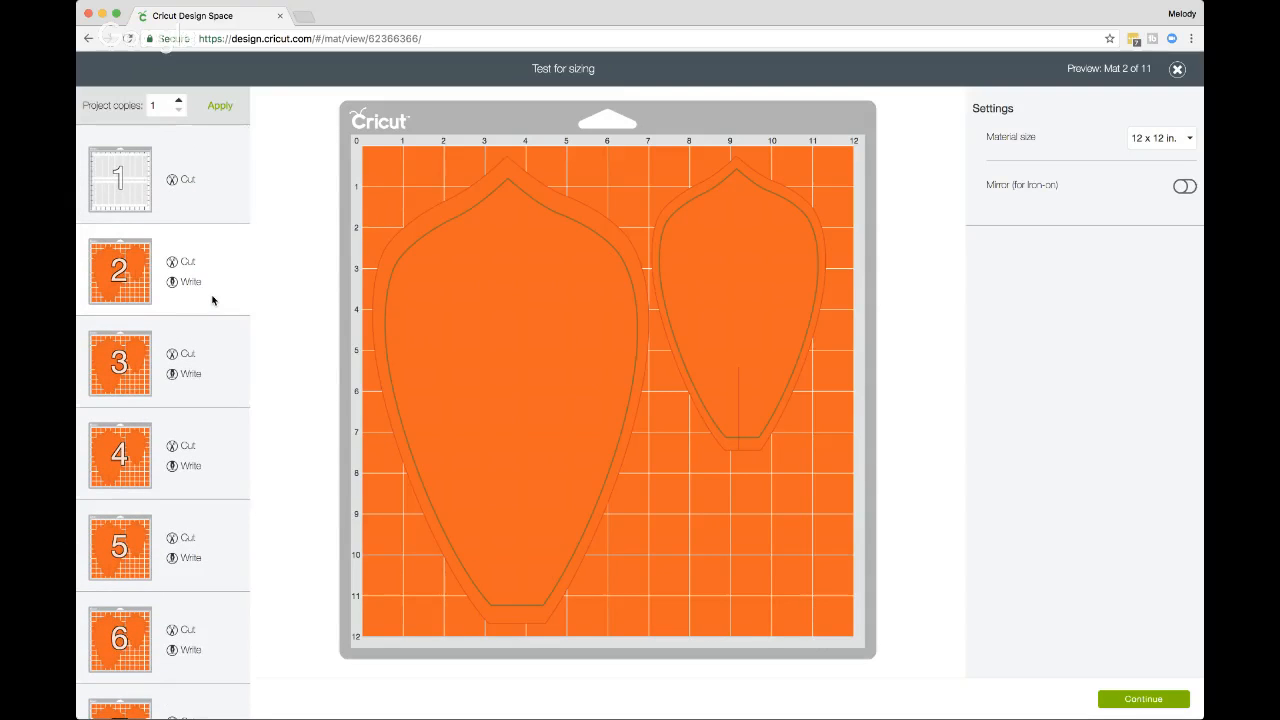
{"action": "scroll", "coordinate": [212, 300], "scroll_direction": "down", "scroll_amount": 5}
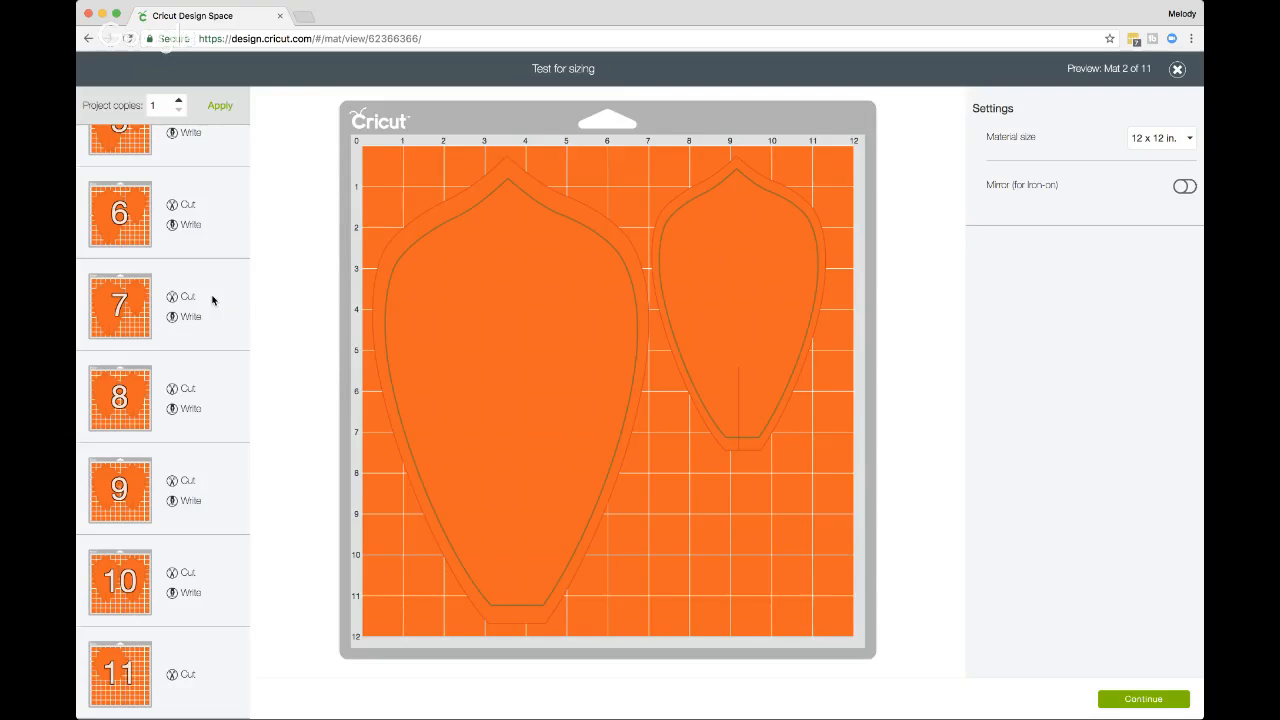
{"action": "scroll", "coordinate": [222, 304], "scroll_direction": "up", "scroll_amount": 5}
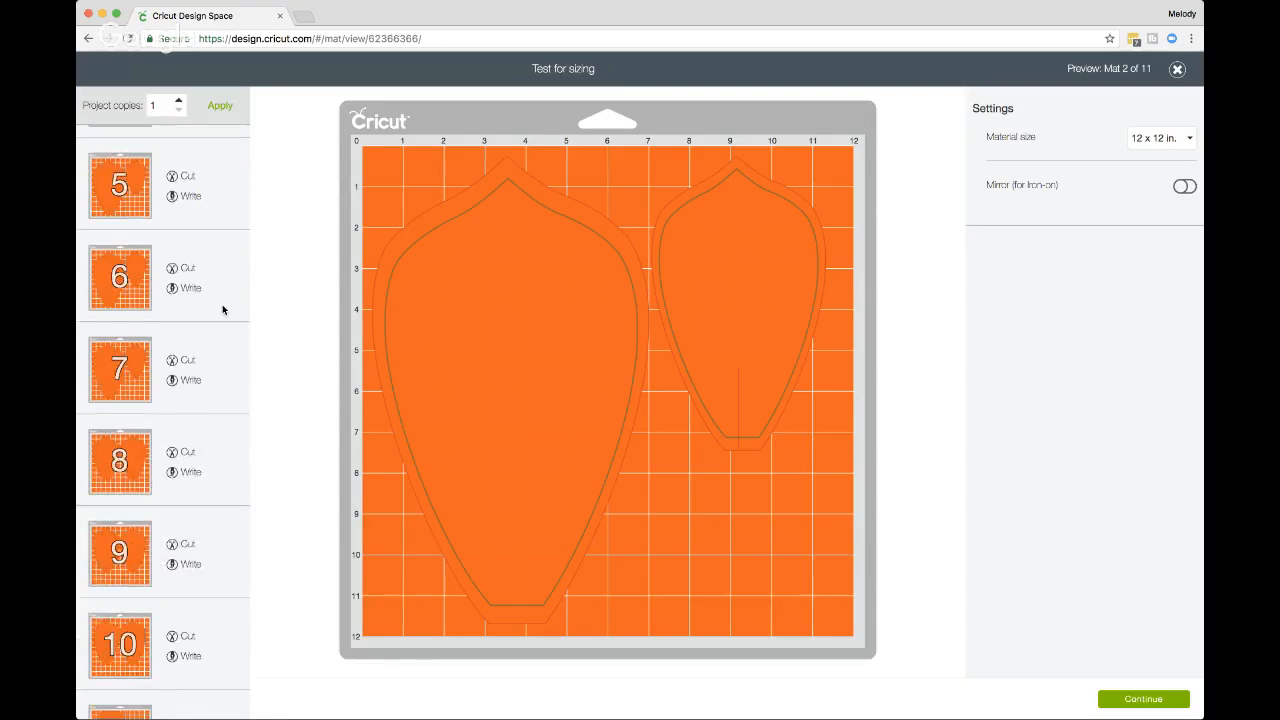
{"action": "scroll", "coordinate": [222, 304], "scroll_direction": "down", "scroll_amount": 5}
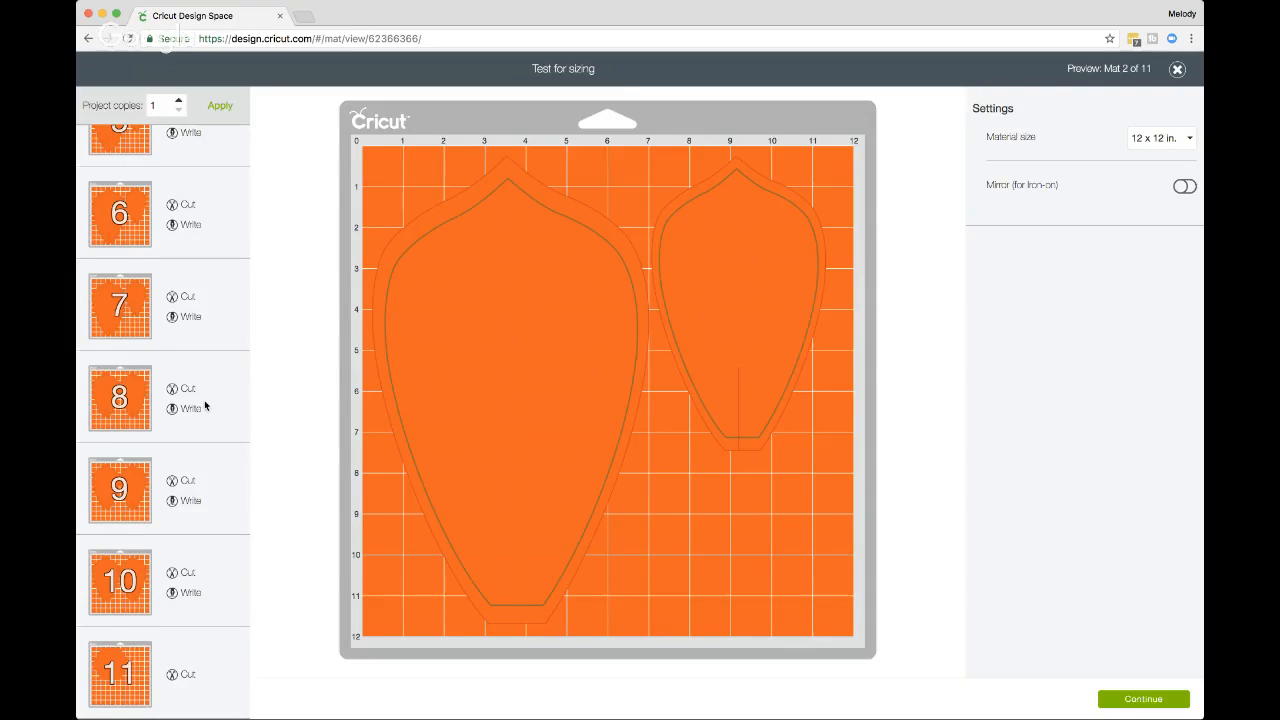
{"action": "scroll", "coordinate": [204, 400], "scroll_direction": "up", "scroll_amount": 3}
{"action": "scroll", "coordinate": [204, 400], "scroll_direction": "down", "scroll_amount": 3}
{"action": "scroll", "coordinate": [204, 400], "scroll_direction": "up", "scroll_amount": 5}
{"action": "scroll", "coordinate": [204, 405], "scroll_direction": "down", "scroll_amount": 5}
{"action": "scroll", "coordinate": [204, 405], "scroll_direction": "up", "scroll_amount": 1}
{"action": "scroll", "coordinate": [204, 405], "scroll_direction": "down", "scroll_amount": 1}
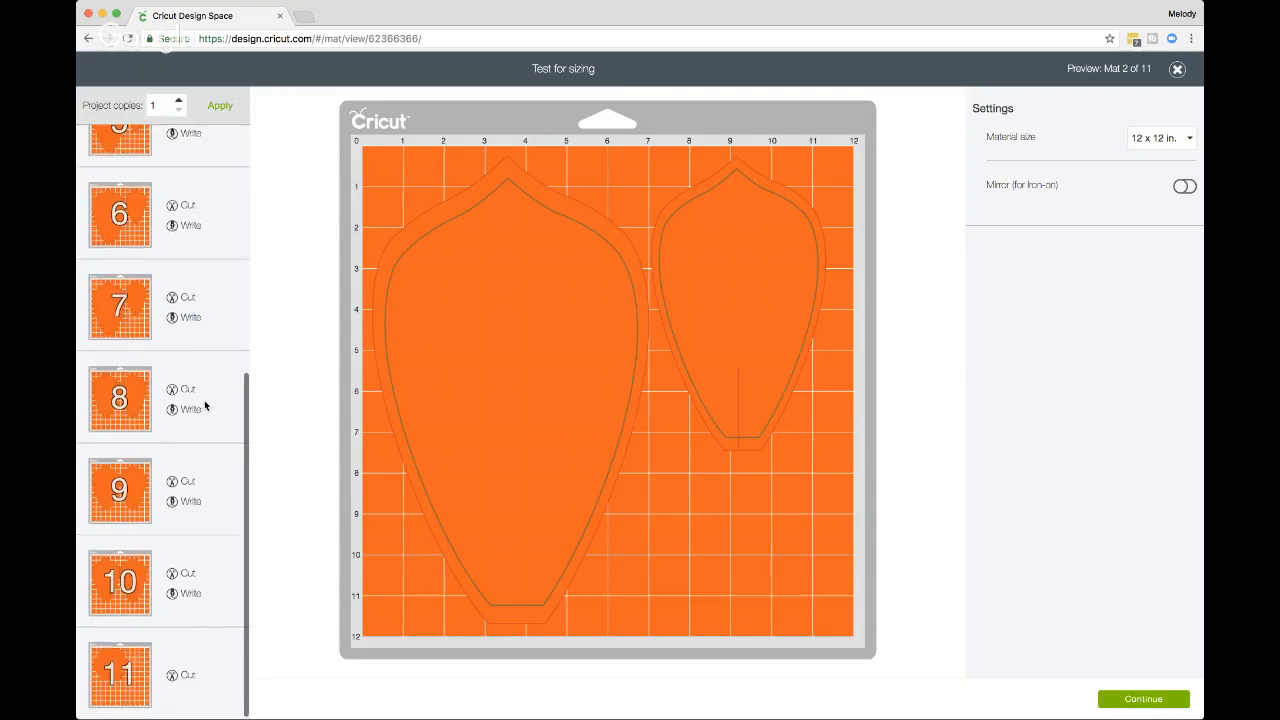
{"action": "scroll", "coordinate": [204, 405], "scroll_direction": "up", "scroll_amount": 5}
{"action": "scroll", "coordinate": [204, 405], "scroll_direction": "down", "scroll_amount": 5}
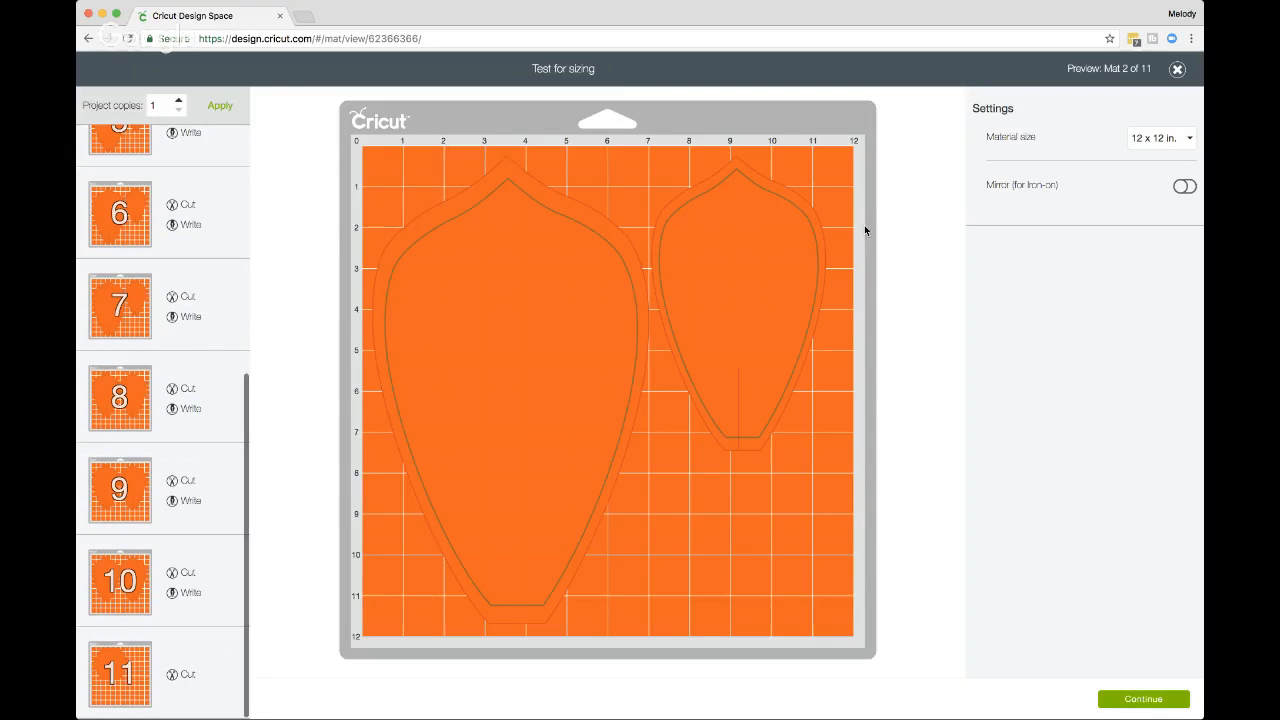
Step: Return to the design canvas and reposition the large petal beside the smaller one at about X 29.18, Y 12.89
{"action": "left_click", "coordinate": [1178, 70]}
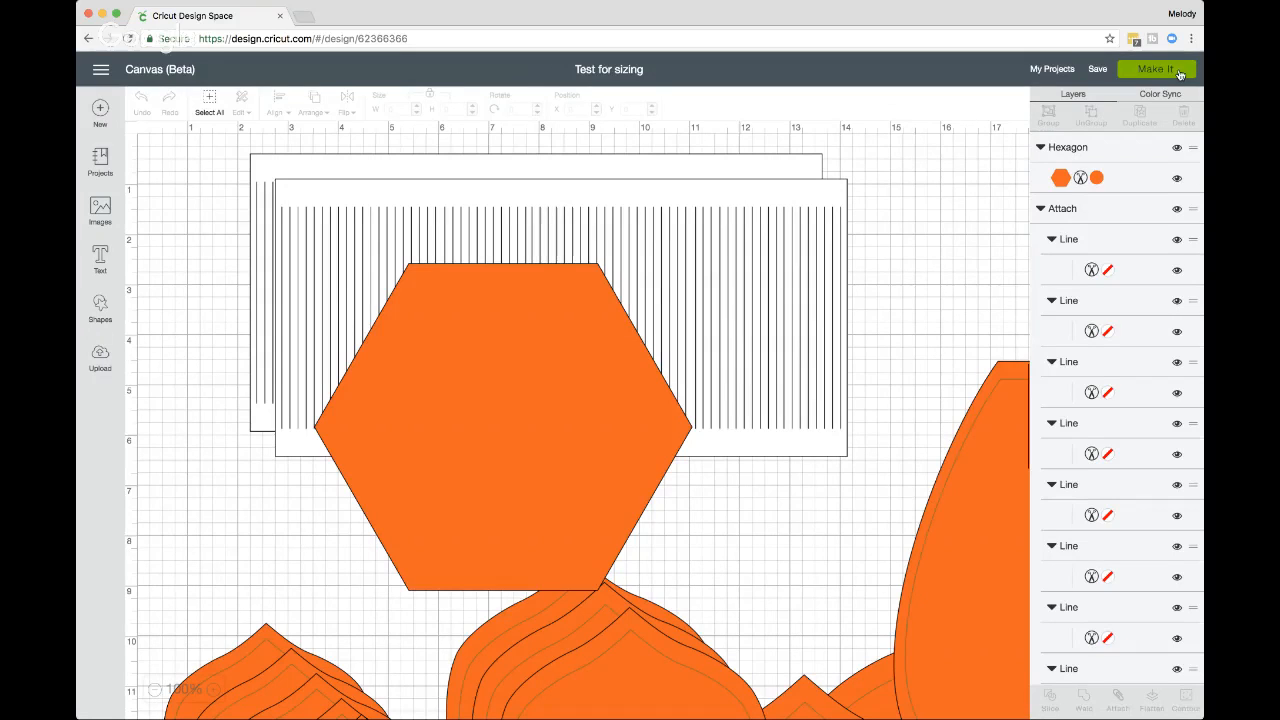
{"action": "scroll", "coordinate": [705, 357], "scroll_direction": "down", "scroll_amount": 1}
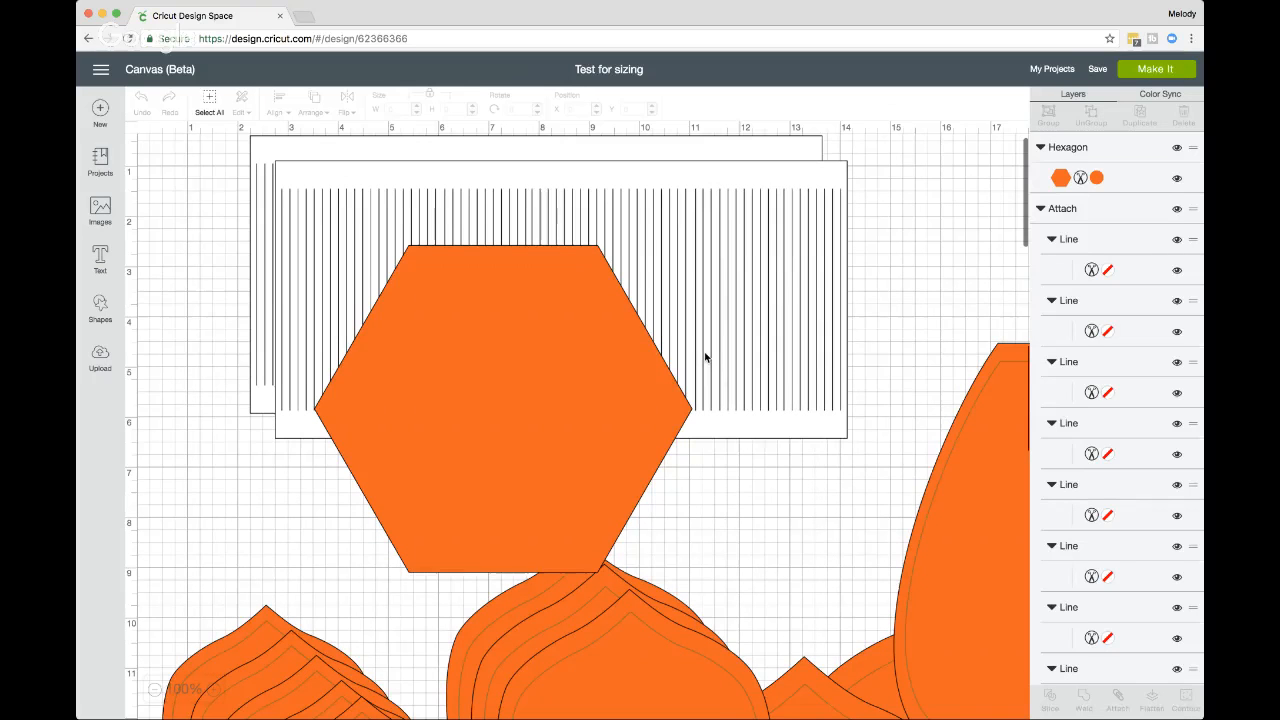
{"action": "scroll", "coordinate": [705, 357], "scroll_direction": "down", "scroll_amount": 10}
{"action": "scroll", "coordinate": [705, 357], "scroll_direction": "right", "scroll_amount": 10}
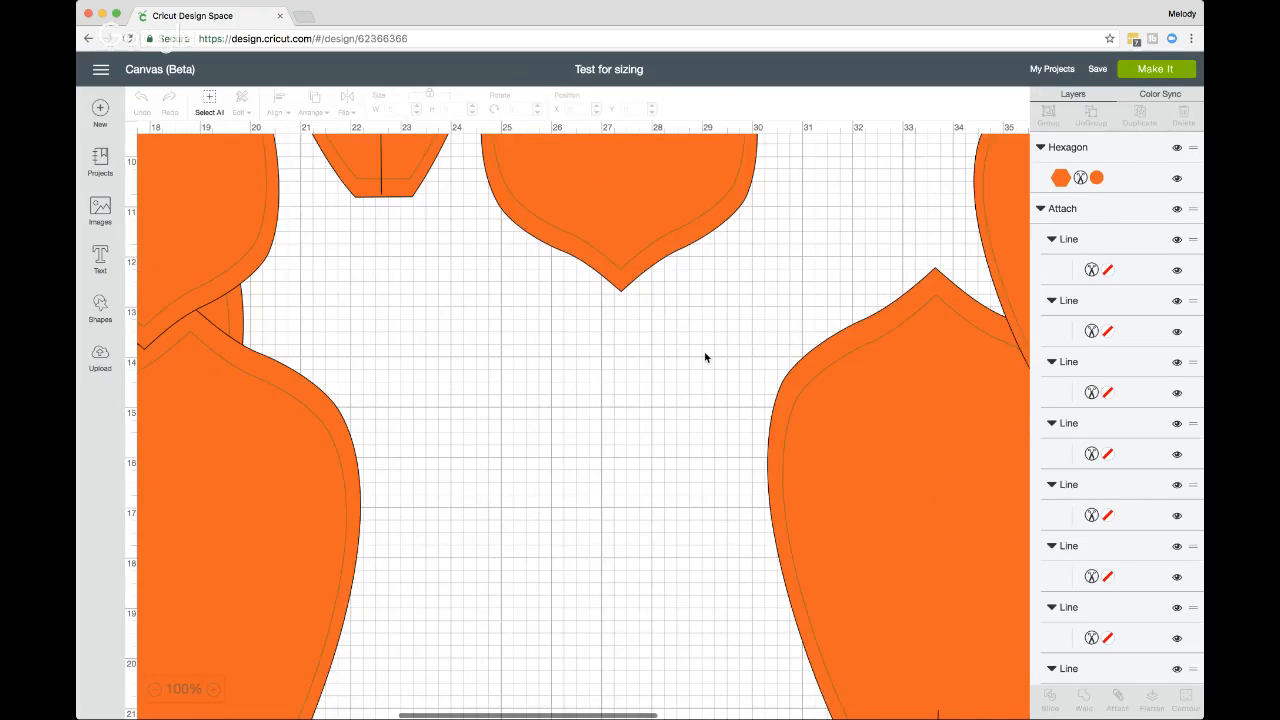
{"action": "scroll", "coordinate": [705, 357], "scroll_direction": "right", "scroll_amount": 7}
{"action": "scroll", "coordinate": [705, 357], "scroll_direction": "down", "scroll_amount": 1}
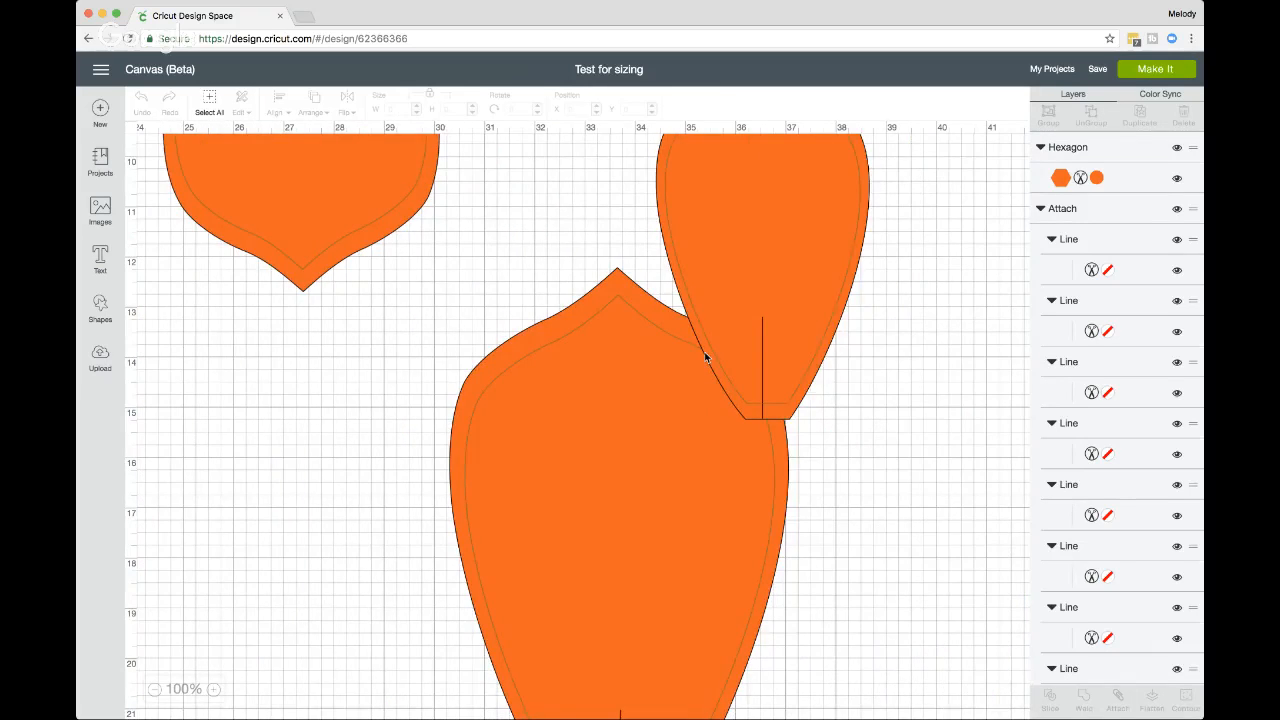
{"action": "scroll", "coordinate": [705, 357], "scroll_direction": "down", "scroll_amount": 2}
{"action": "left_click_drag", "start_coordinate": [573, 356], "coordinate": [431, 352]}
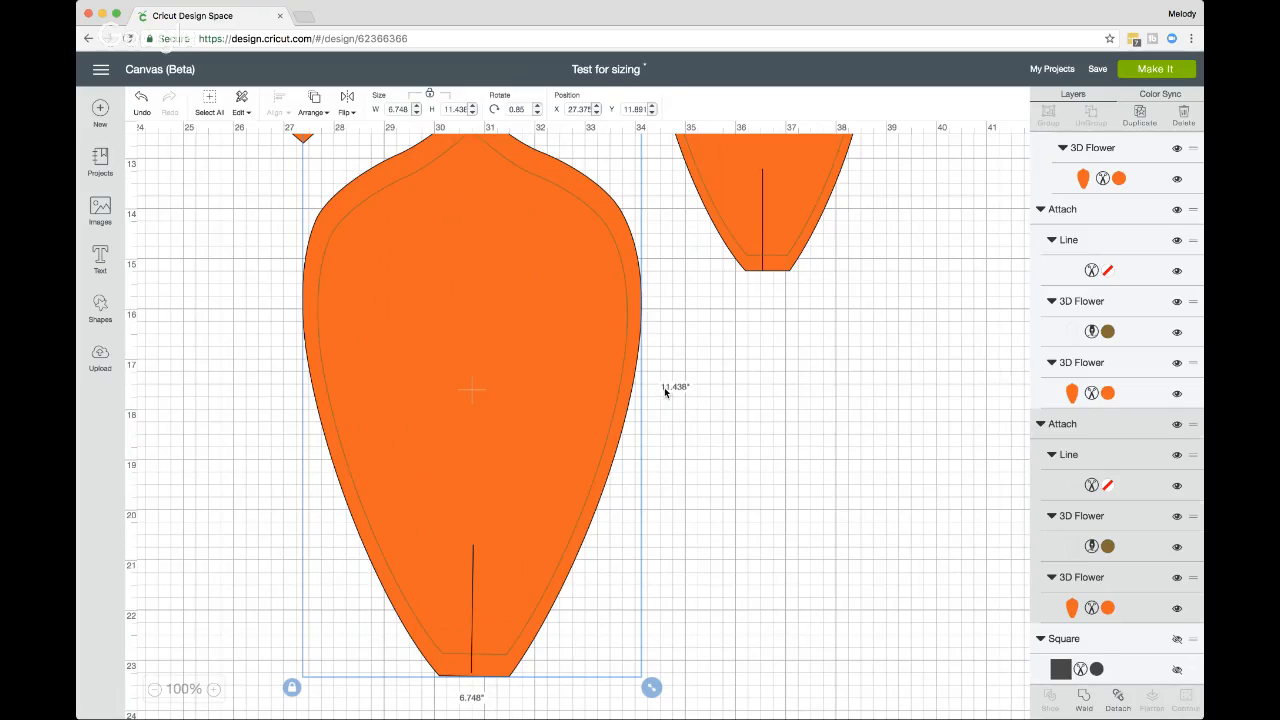
{"action": "left_click_drag", "start_coordinate": [527, 366], "coordinate": [649, 359]}
Step: Spread three large petals from the overlapping stack across the empty canvas and rotate the last one moved to about 3.29°
{"action": "scroll", "coordinate": [418, 374], "scroll_direction": "left", "scroll_amount": 6}
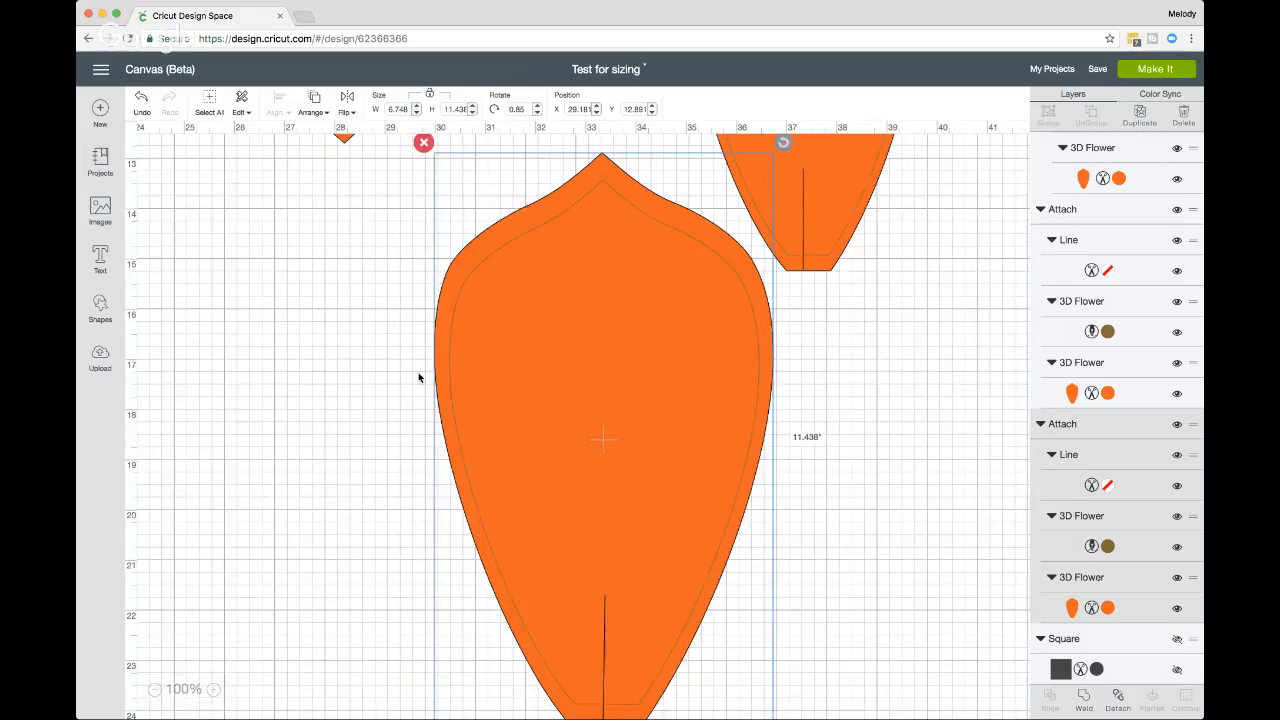
{"action": "scroll", "coordinate": [422, 377], "scroll_direction": "left", "scroll_amount": 10}
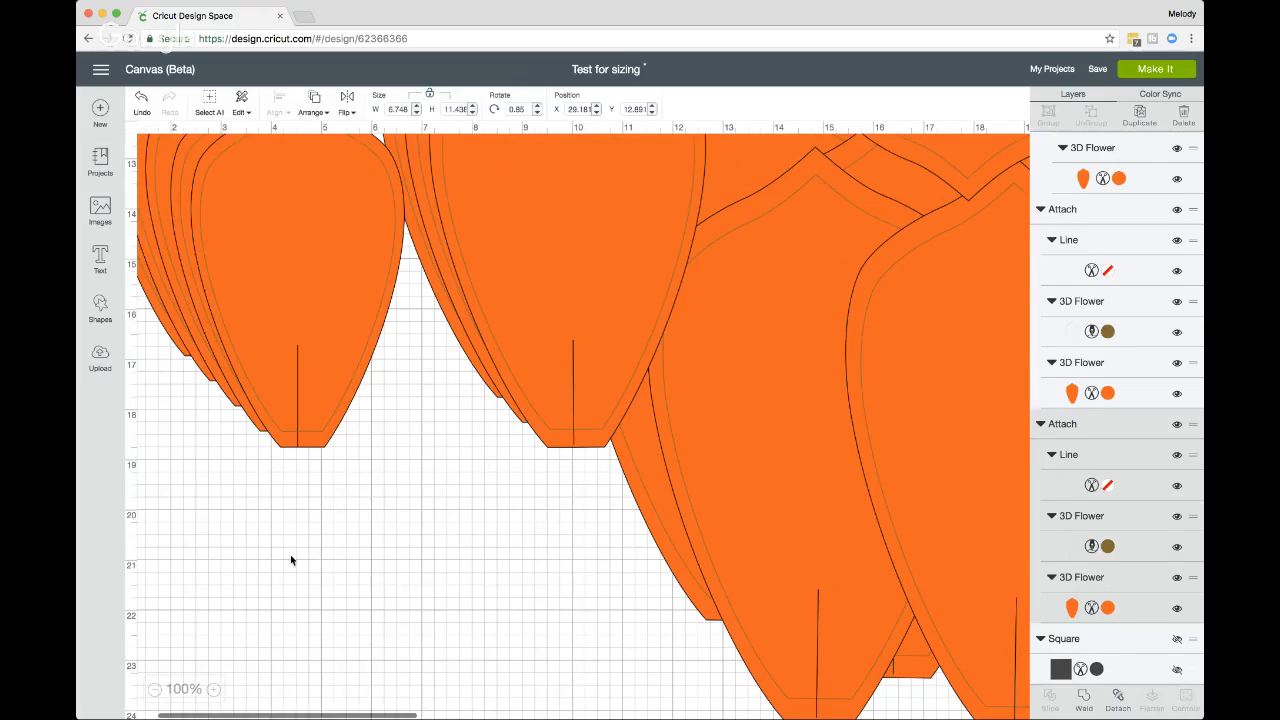
{"action": "left_click", "coordinate": [155, 690]}
{"action": "left_click", "coordinate": [155, 690]}
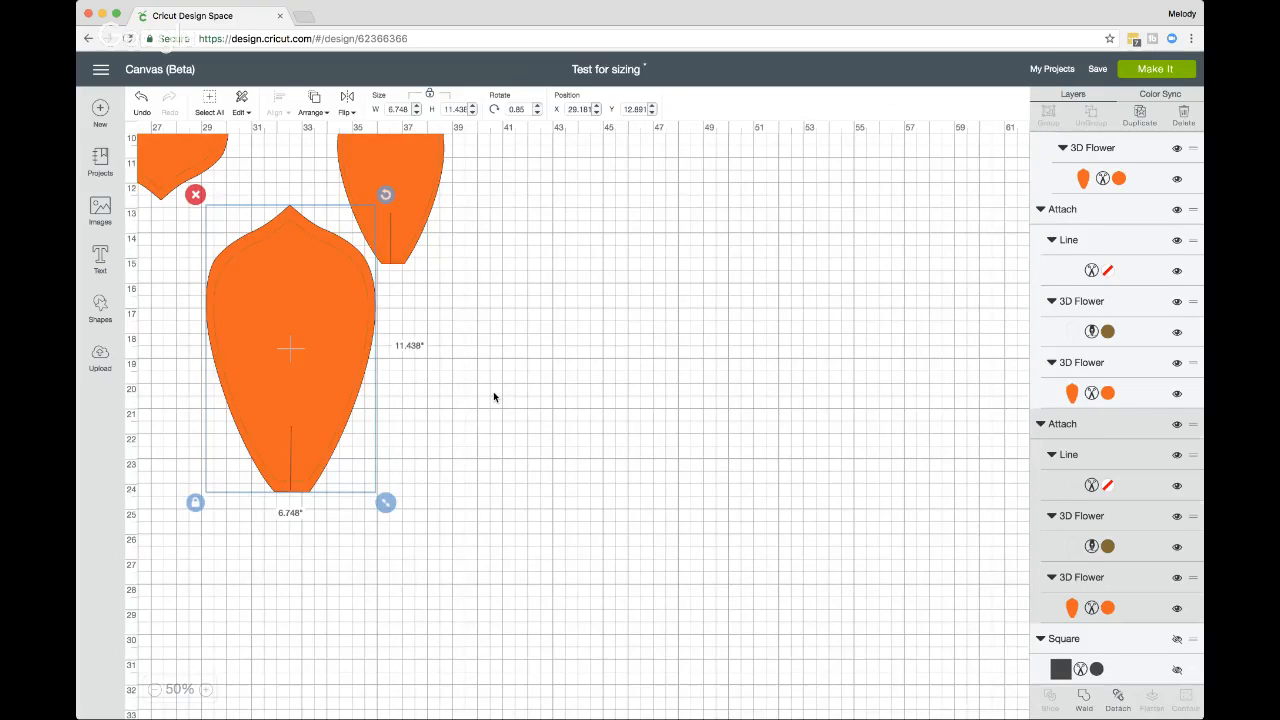
{"action": "scroll", "coordinate": [493, 397], "scroll_direction": "up", "scroll_amount": 5}
{"action": "scroll", "coordinate": [493, 397], "scroll_direction": "left", "scroll_amount": 7}
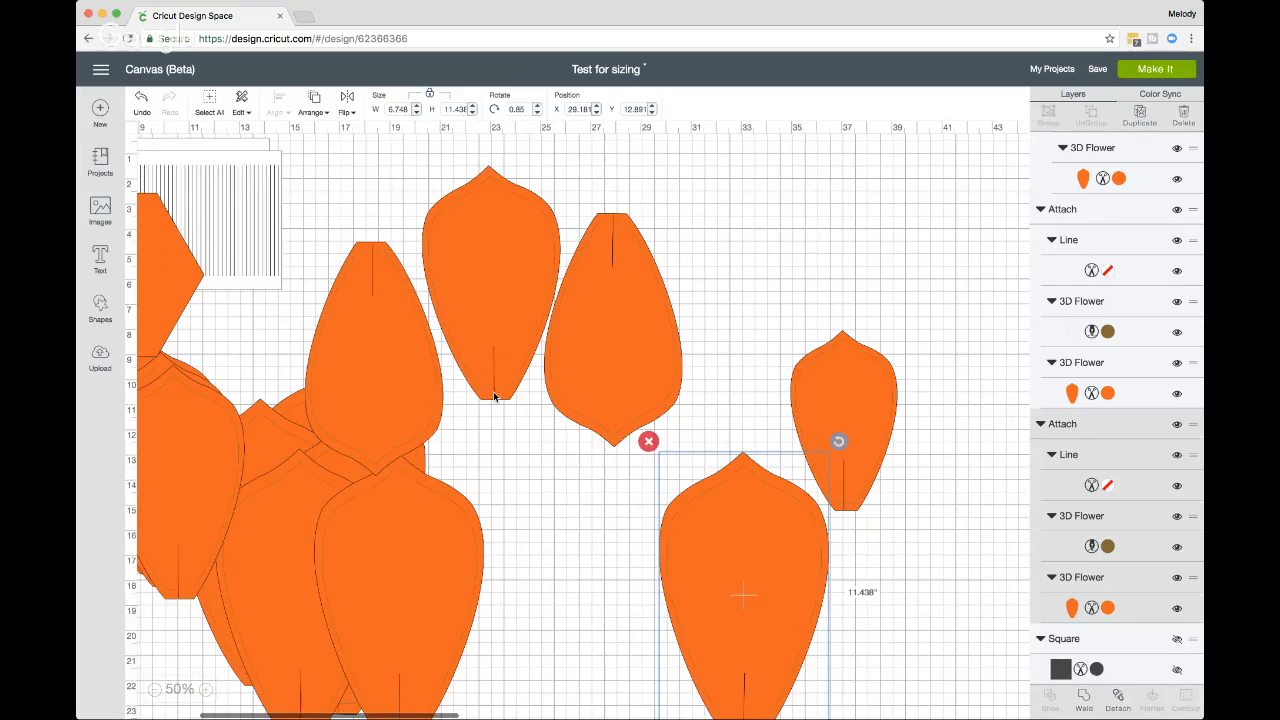
{"action": "scroll", "coordinate": [323, 437], "scroll_direction": "down", "scroll_amount": 3}
{"action": "left_click", "coordinate": [325, 438]}
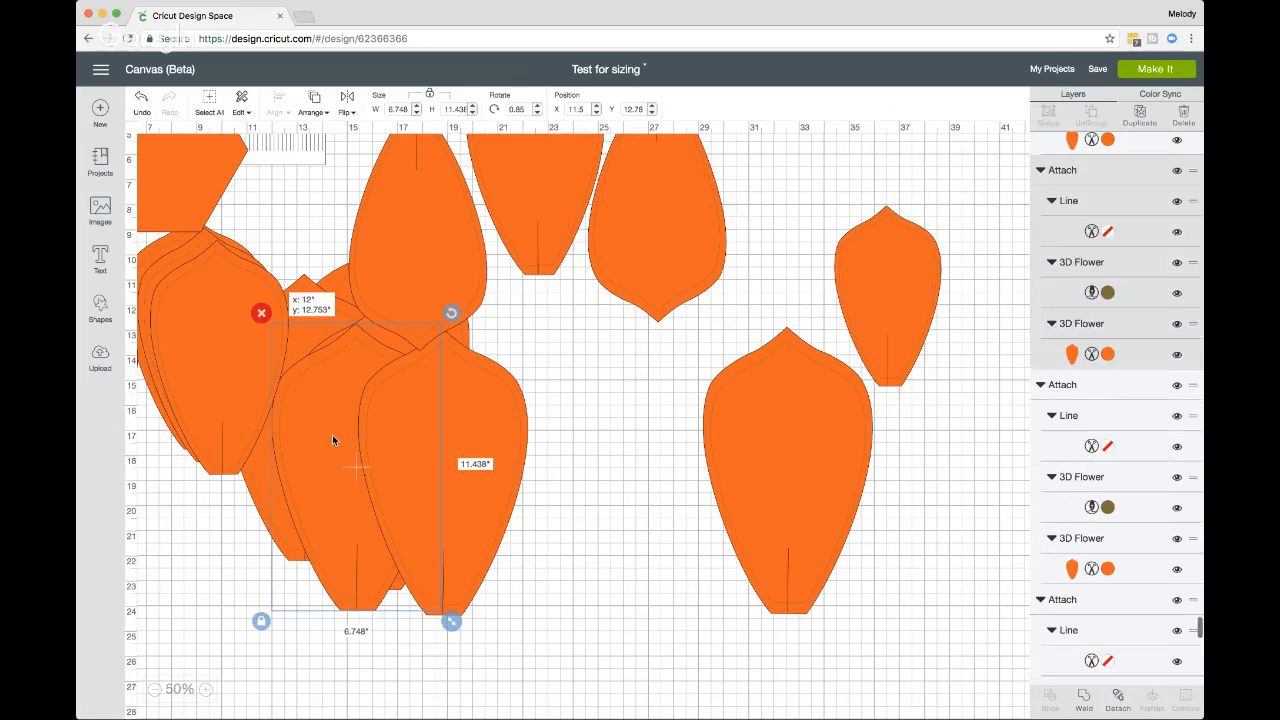
{"action": "left_click_drag", "start_coordinate": [332, 434], "coordinate": [631, 431]}
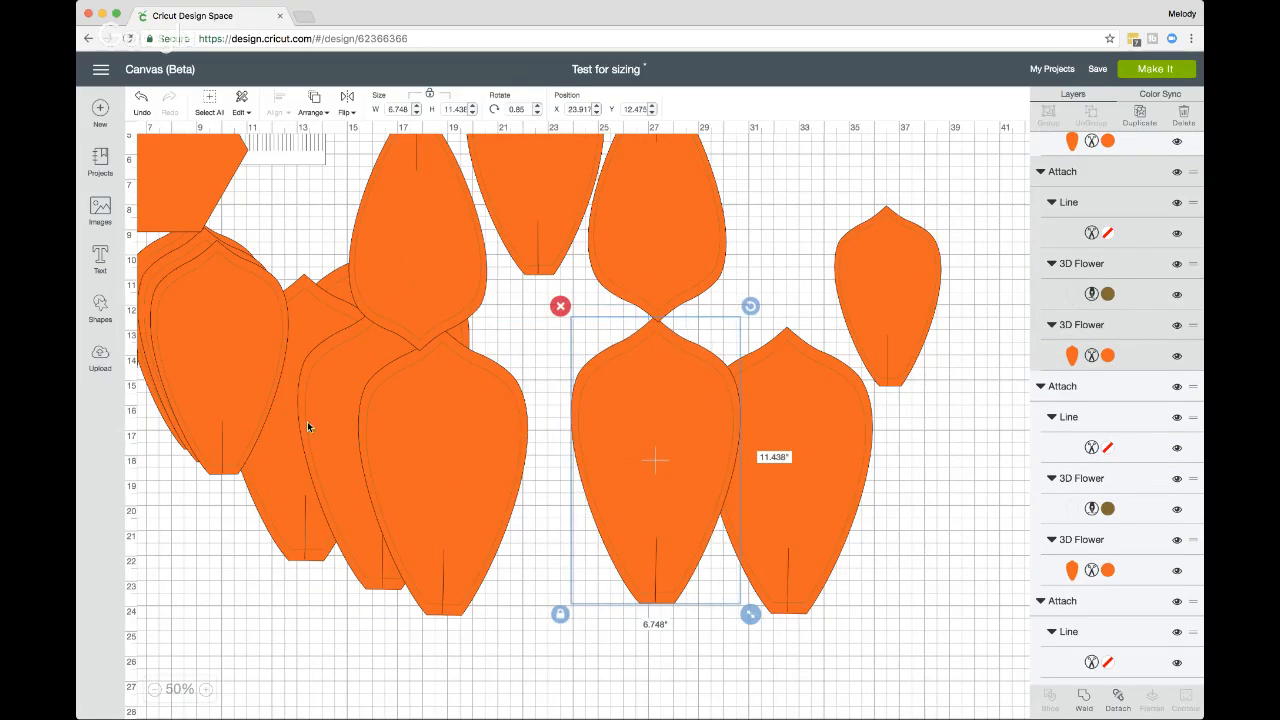
{"action": "left_click_drag", "start_coordinate": [377, 425], "coordinate": [749, 410]}
{"action": "left_click_drag", "start_coordinate": [385, 399], "coordinate": [615, 375]}
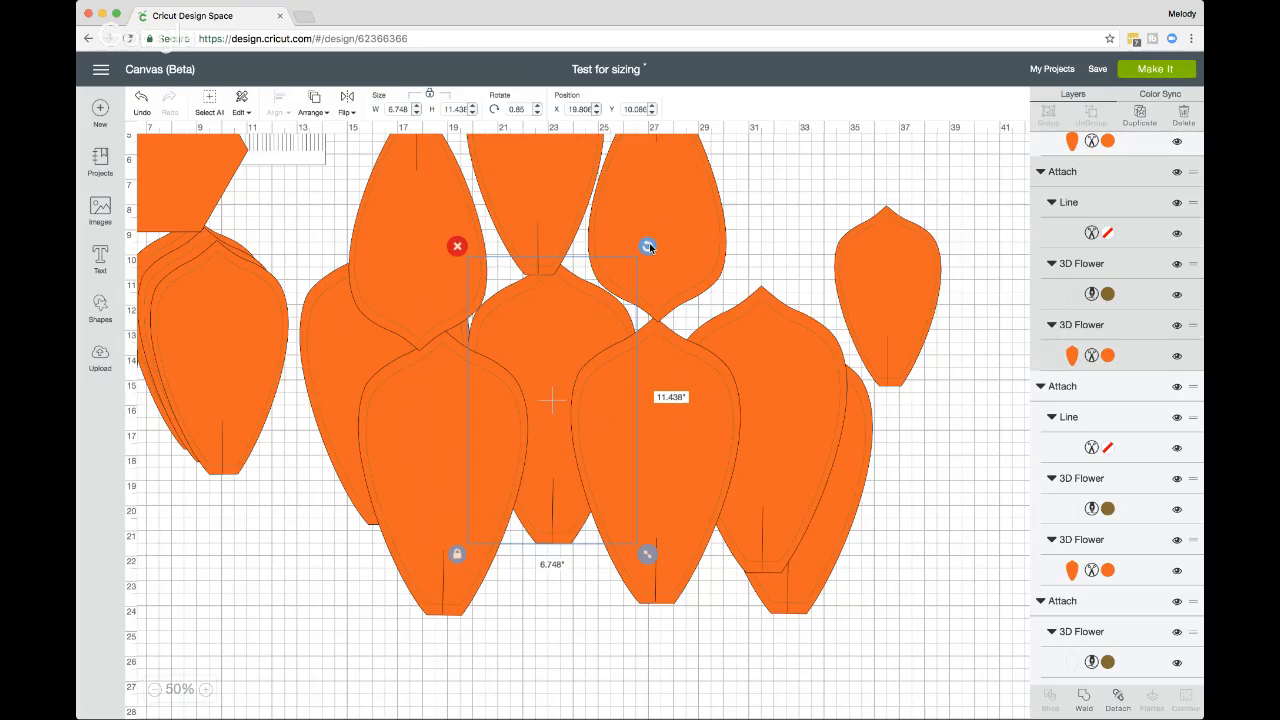
{"action": "mouse_move", "coordinate": [648, 246]}
{"action": "left_mouse_down"}
{"action": "mouse_move", "coordinate": [738, 321]}
{"action": "mouse_move", "coordinate": [671, 261]}
{"action": "mouse_move", "coordinate": [630, 250]}
{"action": "left_mouse_up"}
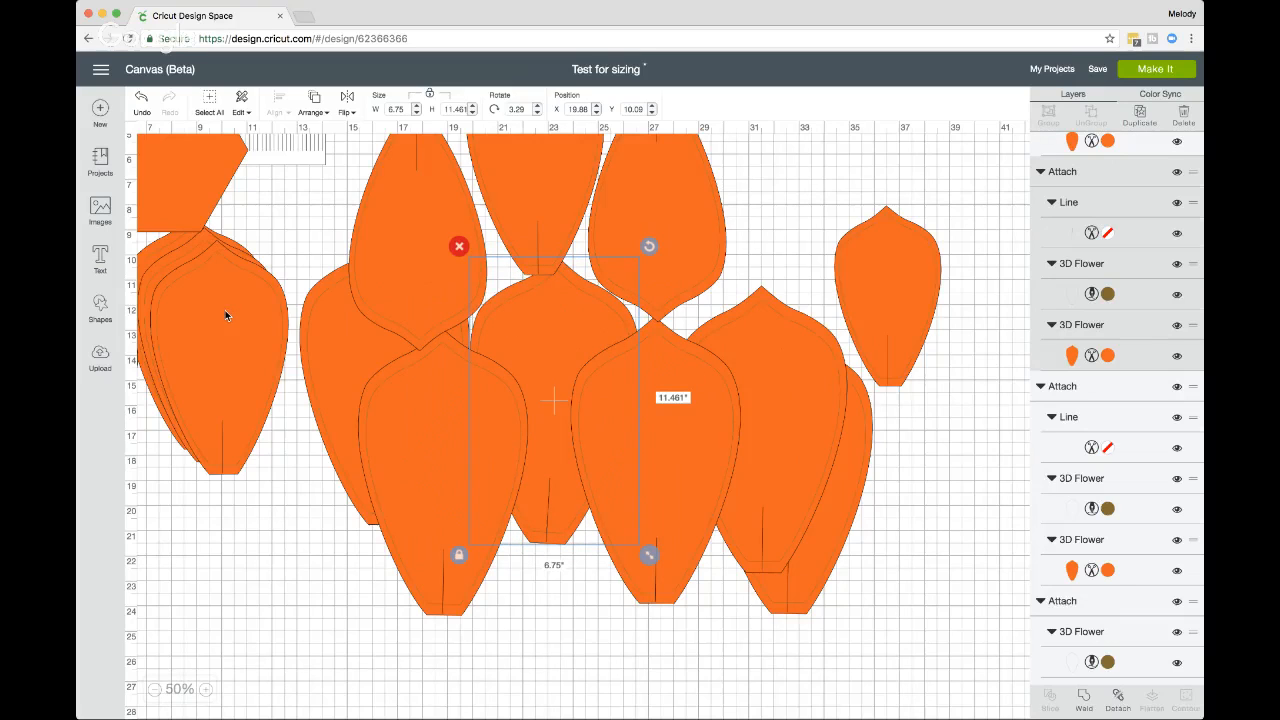
Step: Deselect the petal and view the whole project layout at 25% and 75% canvas zoom
{"action": "scroll", "coordinate": [225, 315], "scroll_direction": "up", "scroll_amount": 3}
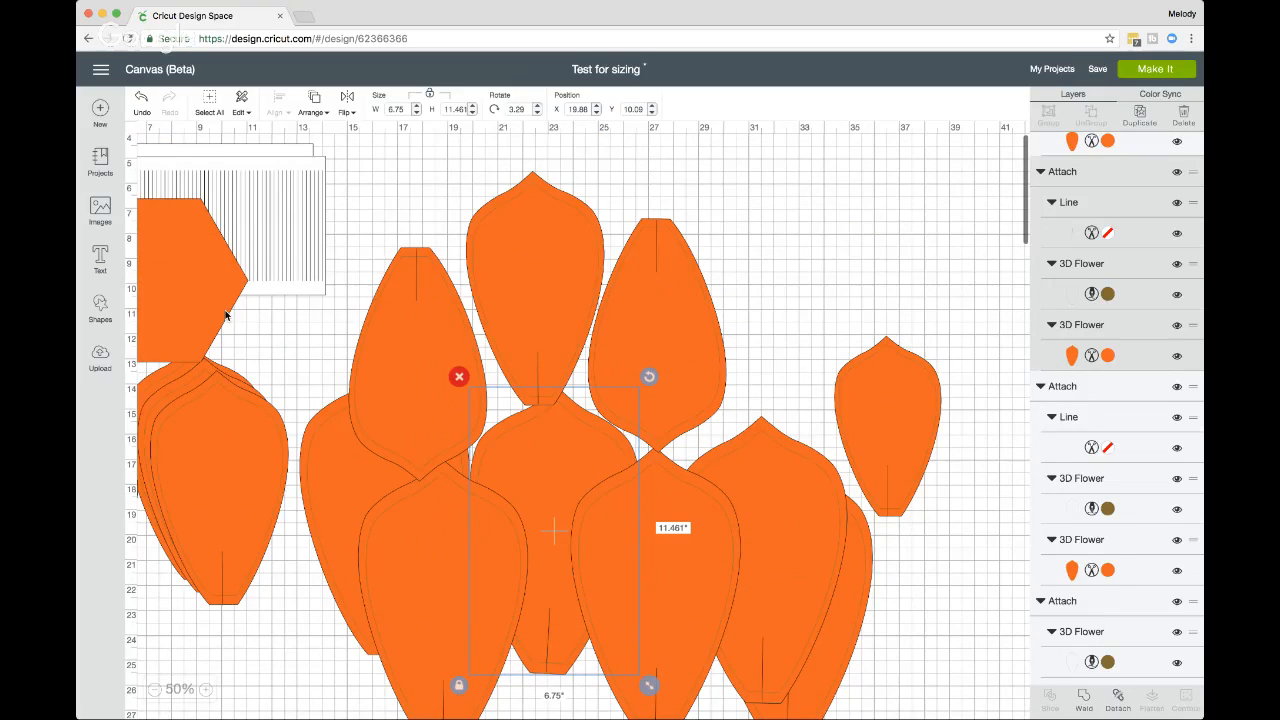
{"action": "scroll", "coordinate": [225, 315], "scroll_direction": "left", "scroll_amount": 3}
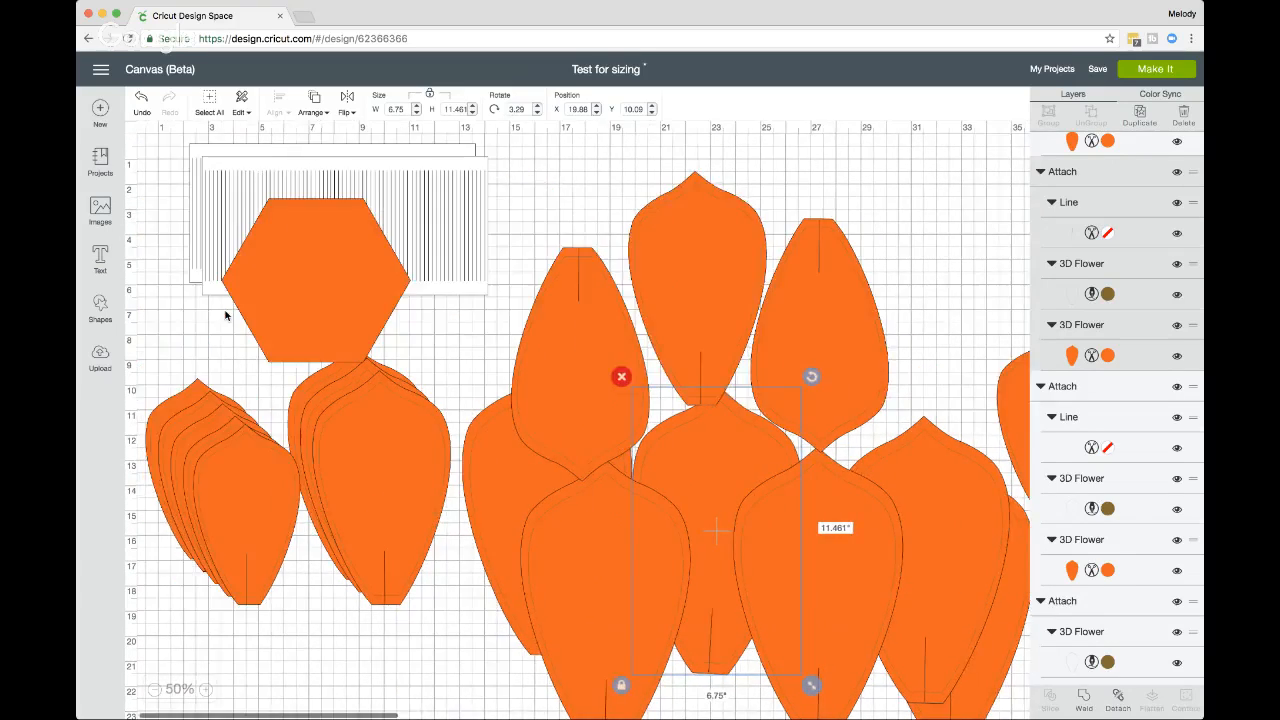
{"action": "left_click", "coordinate": [225, 315]}
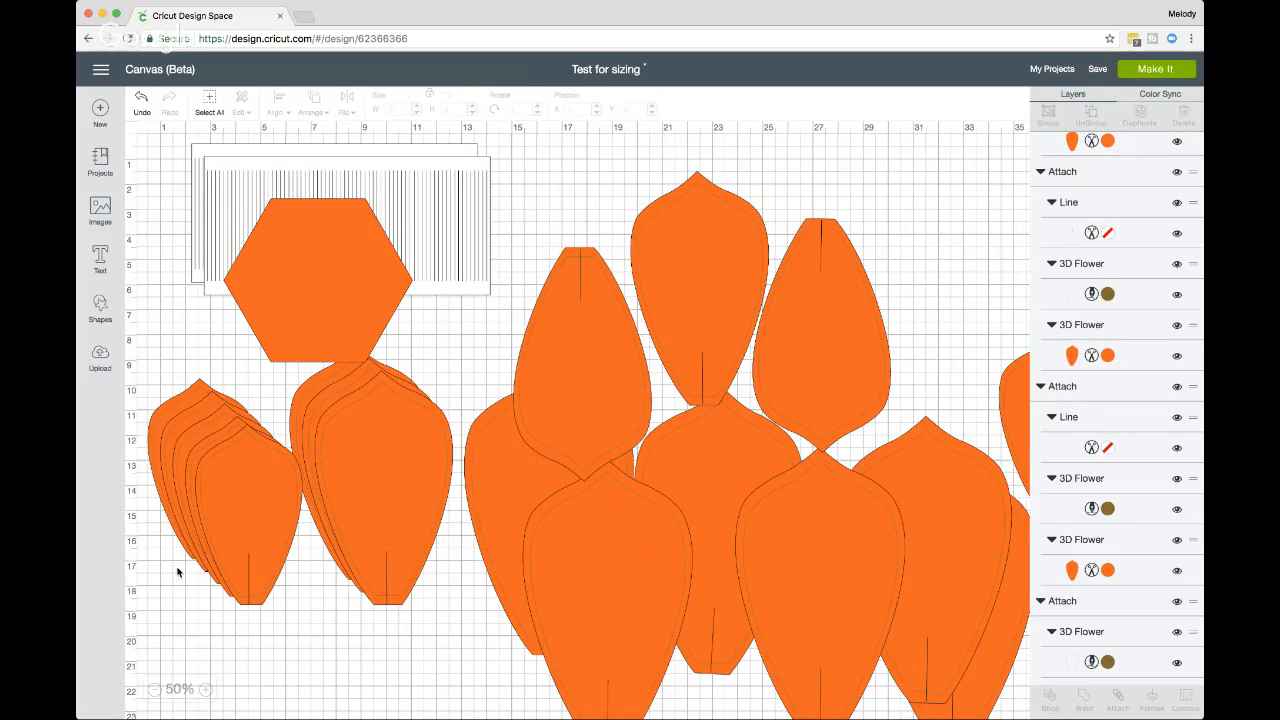
{"action": "left_click", "coordinate": [155, 690]}
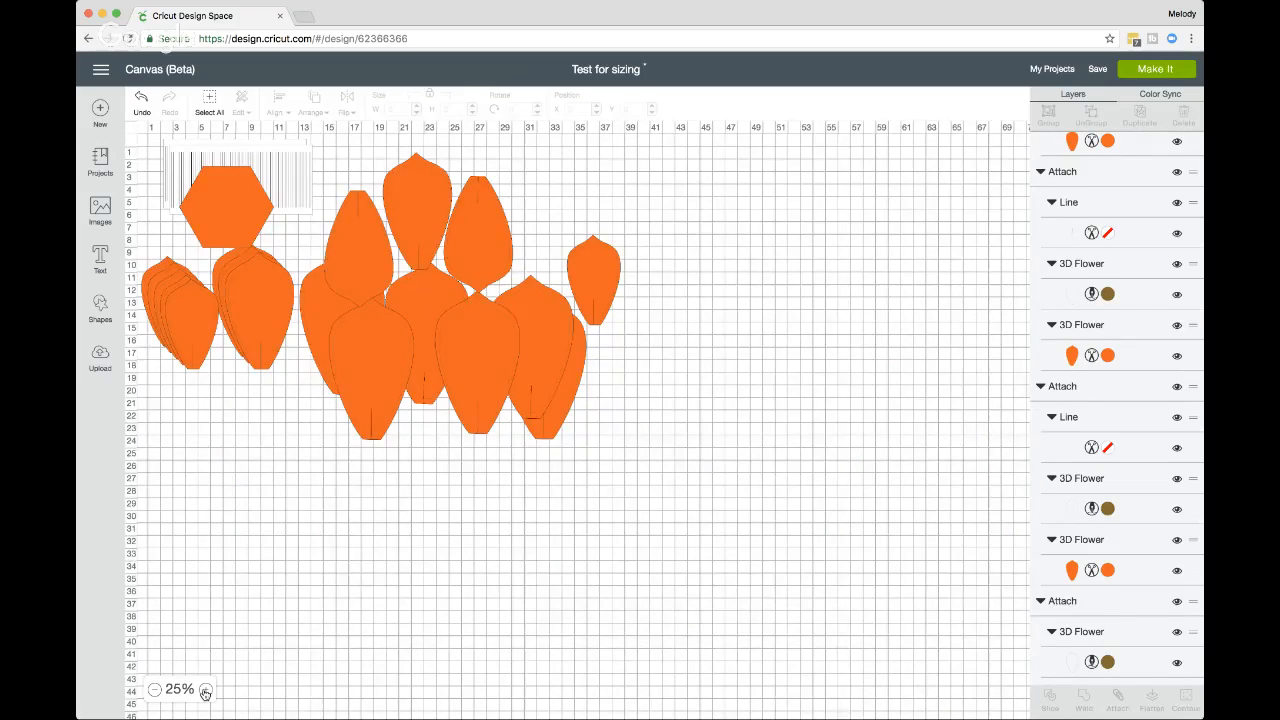
{"action": "left_click", "coordinate": [205, 690]}
{"action": "left_click", "coordinate": [205, 690]}
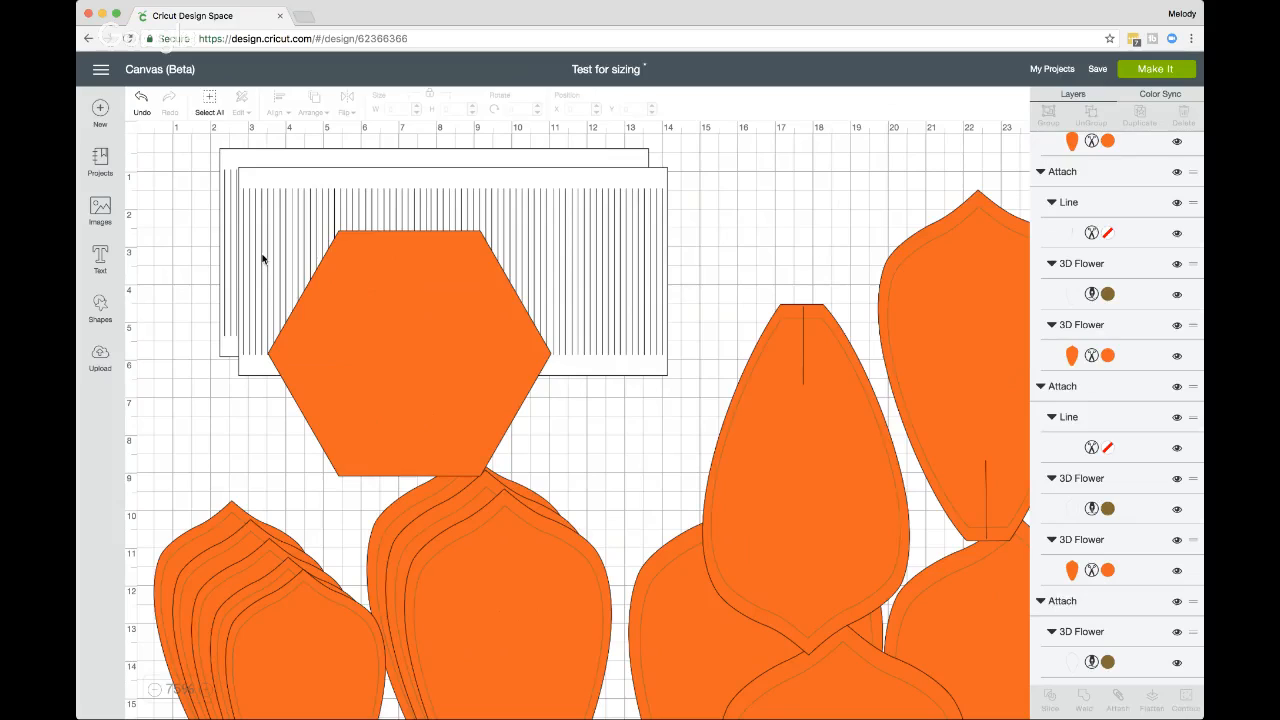
Step: Select all objects on the canvas and scale them down together to about 17.5 in wide by 11 in high
{"action": "left_click", "coordinate": [211, 103]}
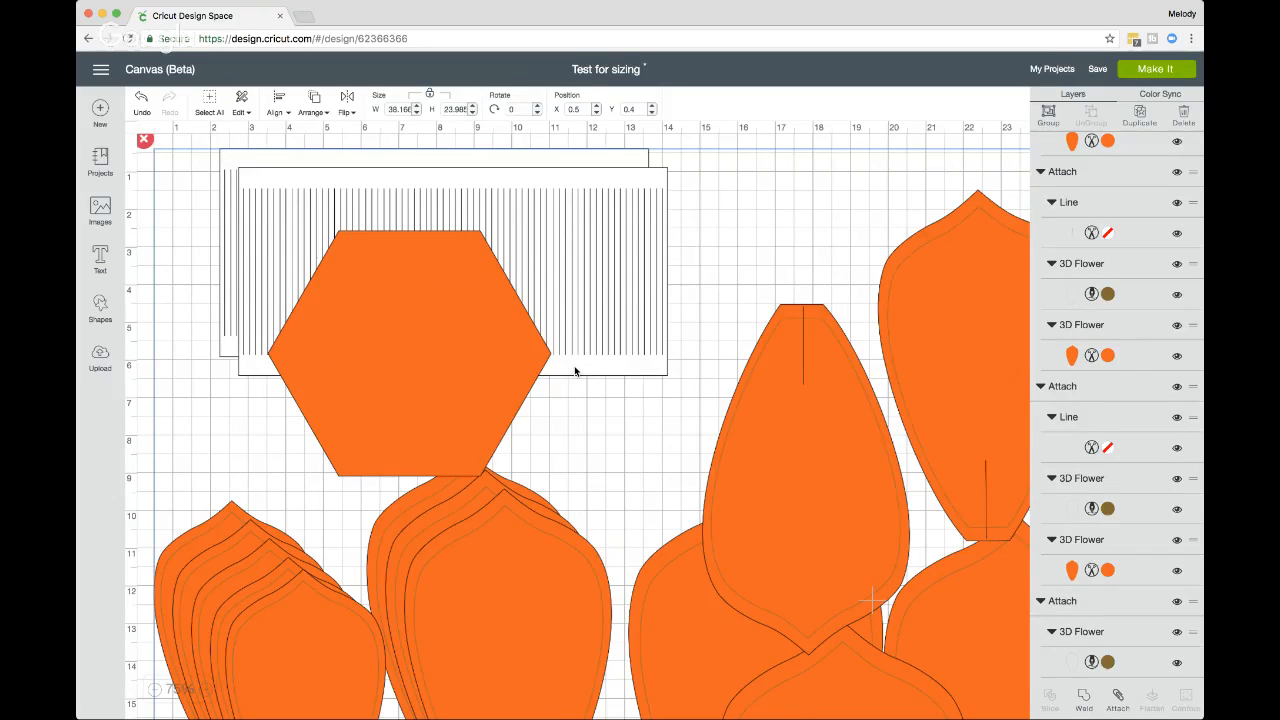
{"action": "key", "text": "Up"}
{"action": "scroll", "coordinate": [574, 370], "scroll_direction": "down", "scroll_amount": 5}
{"action": "scroll", "coordinate": [574, 370], "scroll_direction": "right", "scroll_amount": 10}
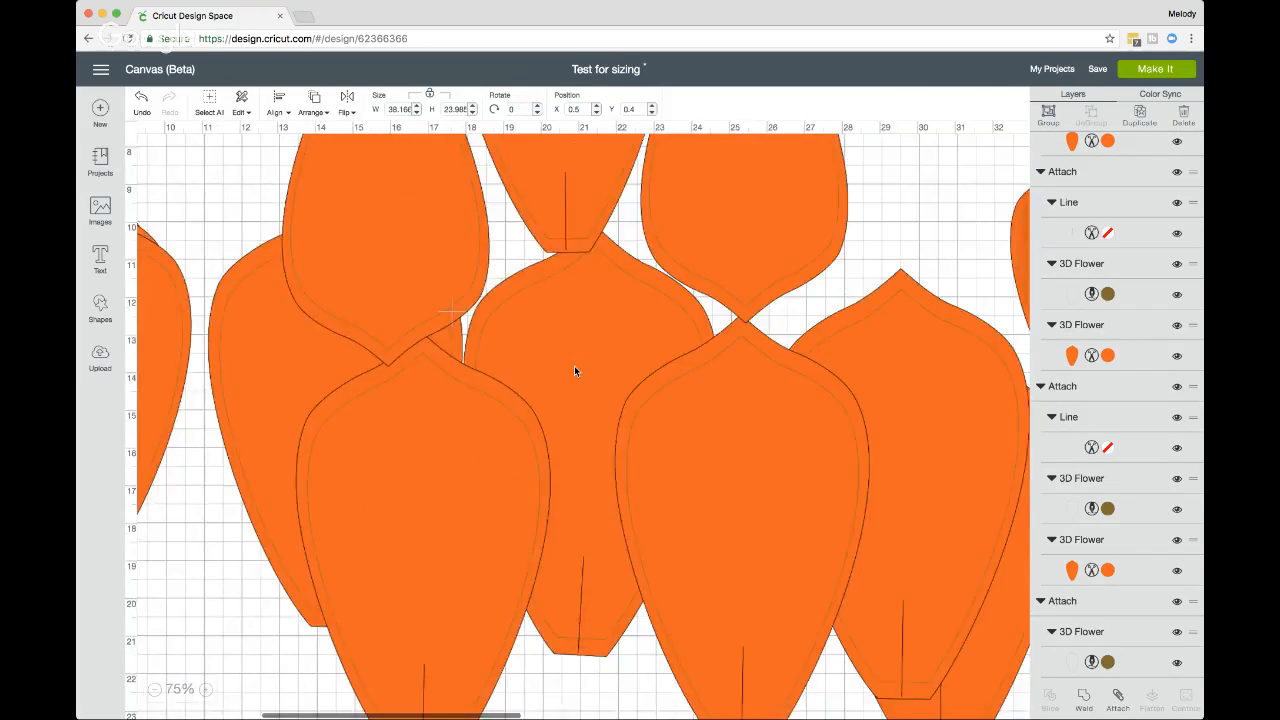
{"action": "scroll", "coordinate": [574, 371], "scroll_direction": "down", "scroll_amount": 2}
{"action": "scroll", "coordinate": [574, 371], "scroll_direction": "left", "scroll_amount": 10}
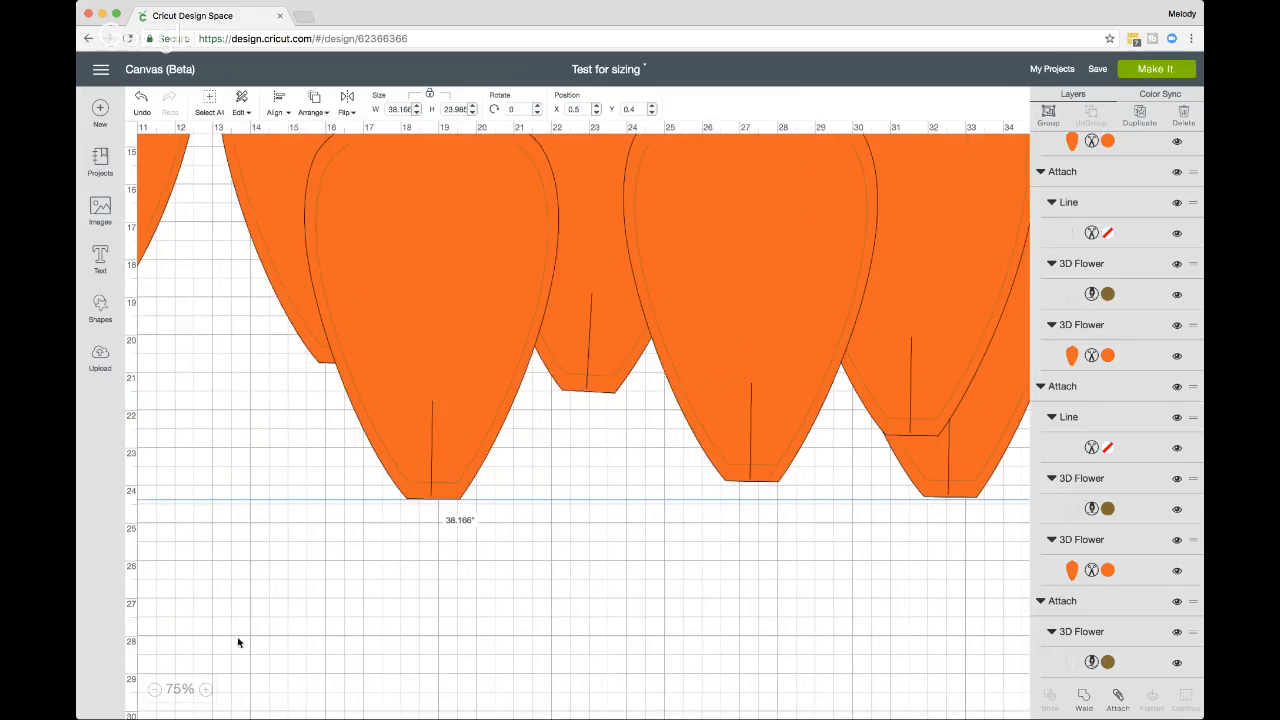
{"action": "left_click", "coordinate": [155, 690]}
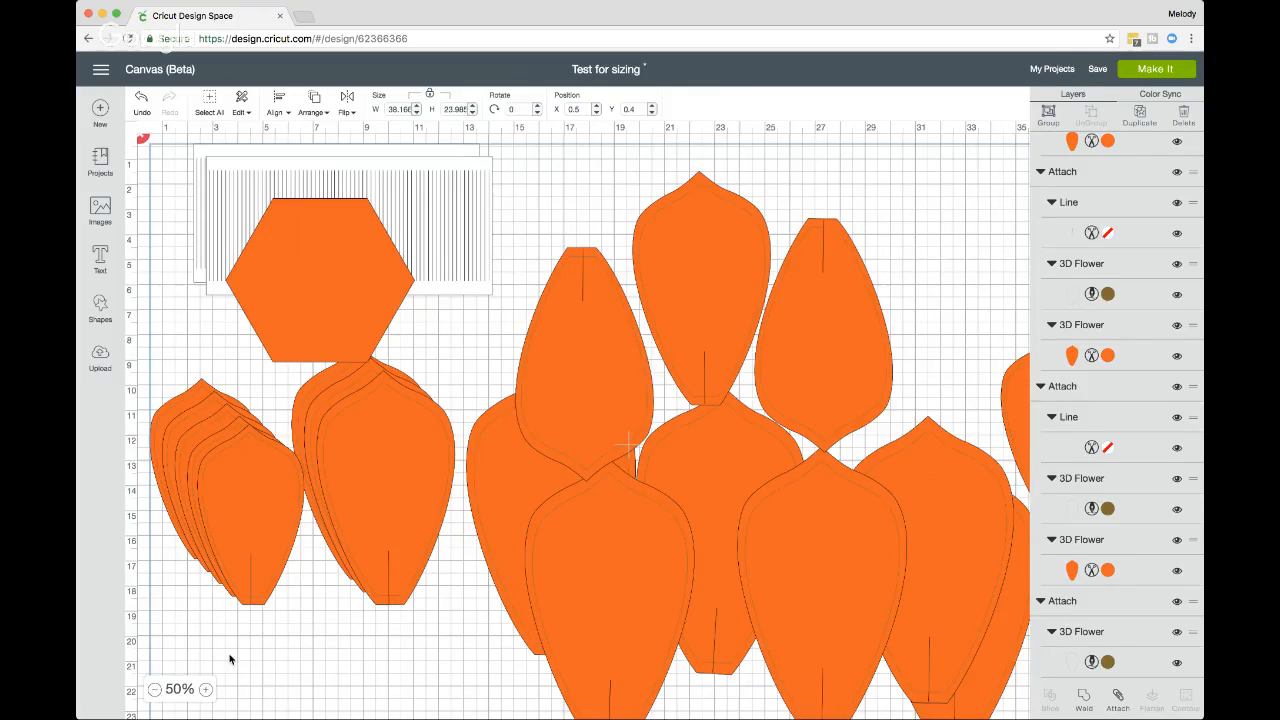
{"action": "left_click", "coordinate": [155, 689]}
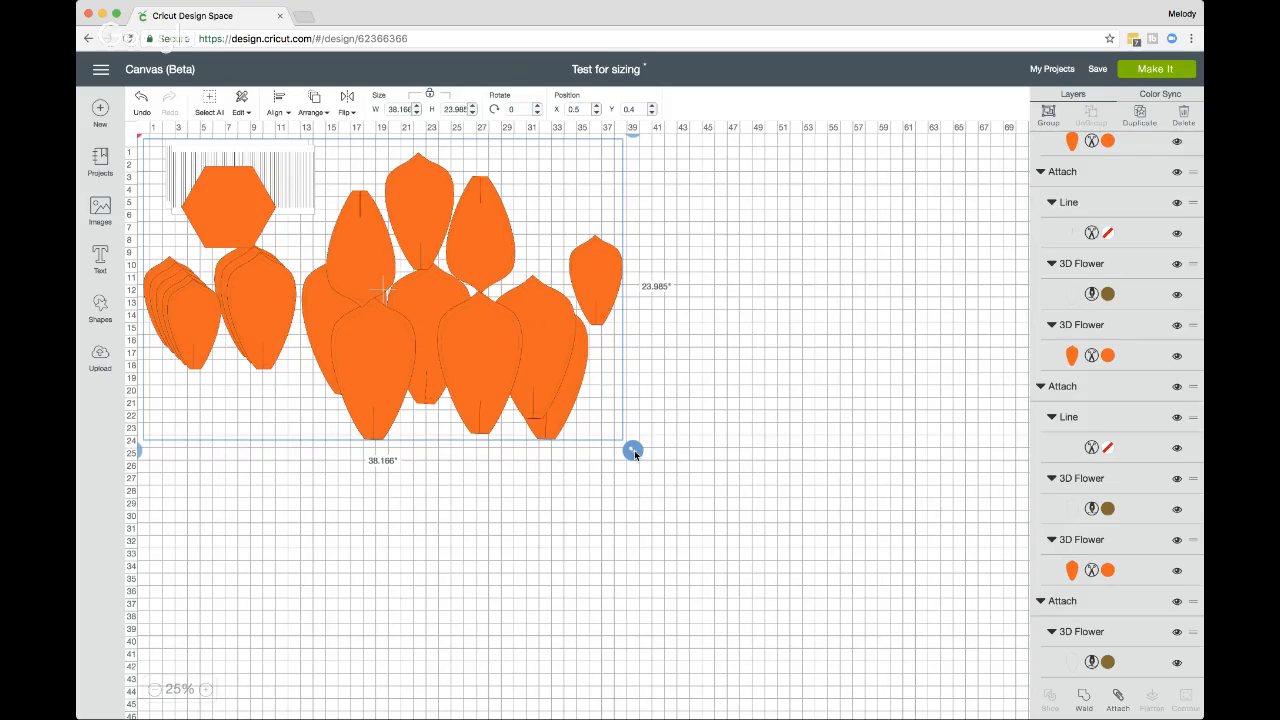
{"action": "left_click_drag", "start_coordinate": [635, 455], "coordinate": [373, 313]}
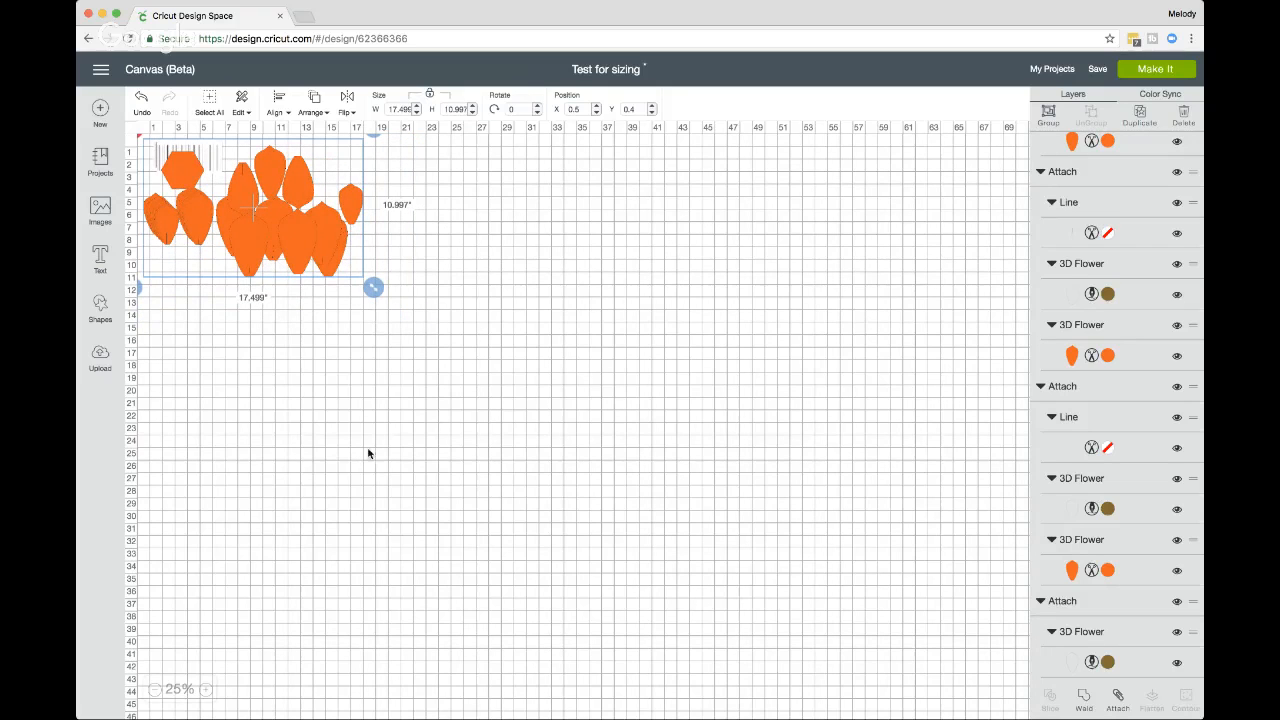
{"action": "left_click", "coordinate": [206, 690]}
{"action": "left_click", "coordinate": [206, 690]}
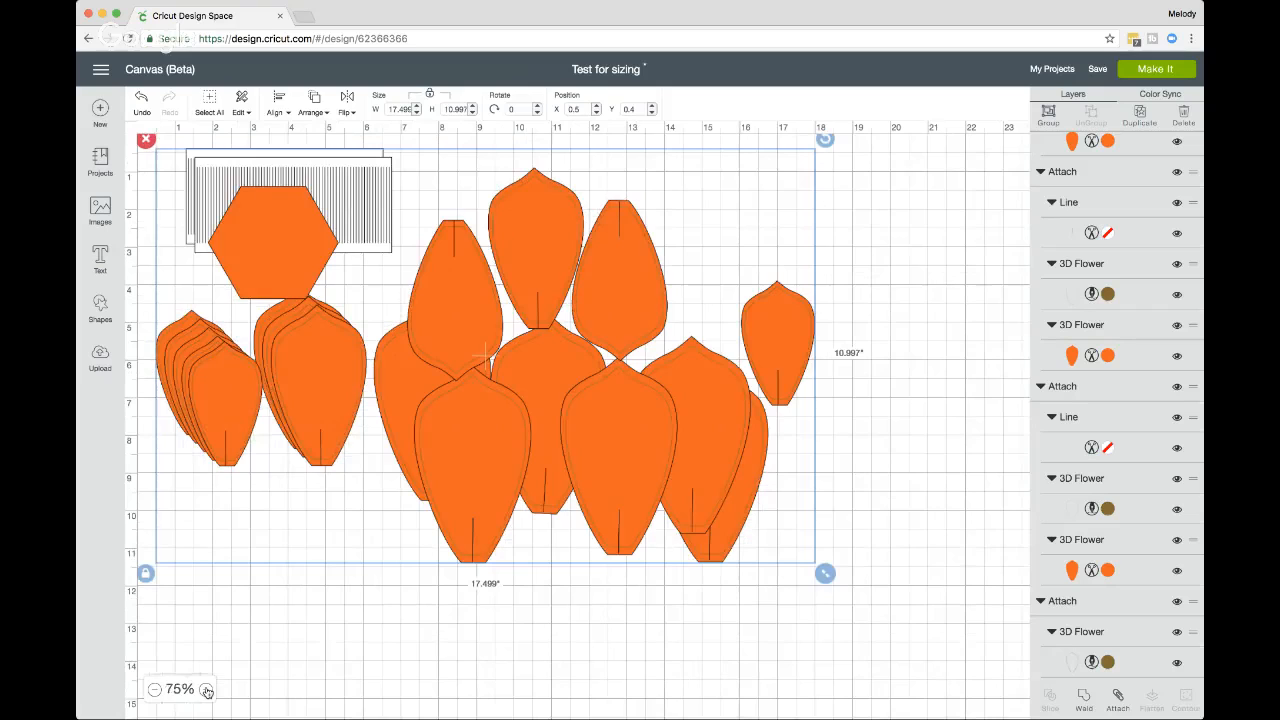
{"action": "left_click", "coordinate": [323, 624]}
Step: Try moving one petal of the overlapping pair next to the smallest isolated petal, and undo the last move
{"action": "left_click_drag", "start_coordinate": [713, 433], "coordinate": [736, 410]}
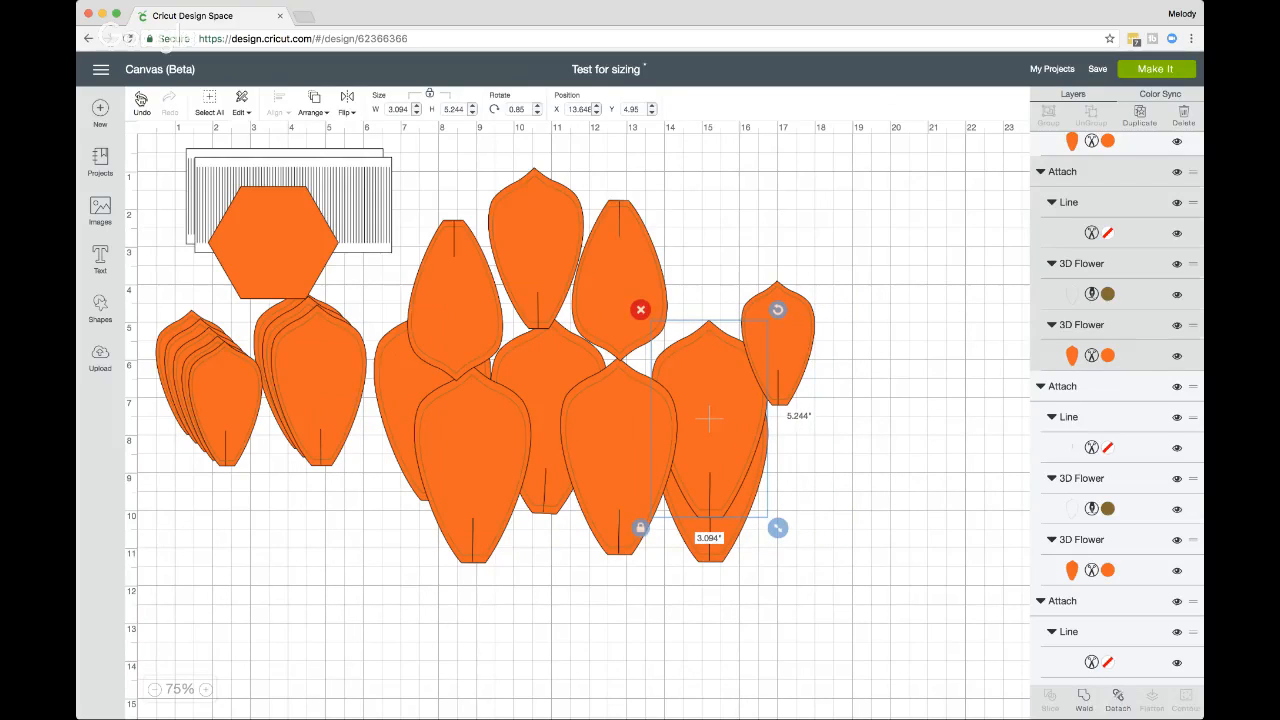
{"action": "left_click", "coordinate": [141, 98]}
{"action": "left_click", "coordinate": [141, 98]}
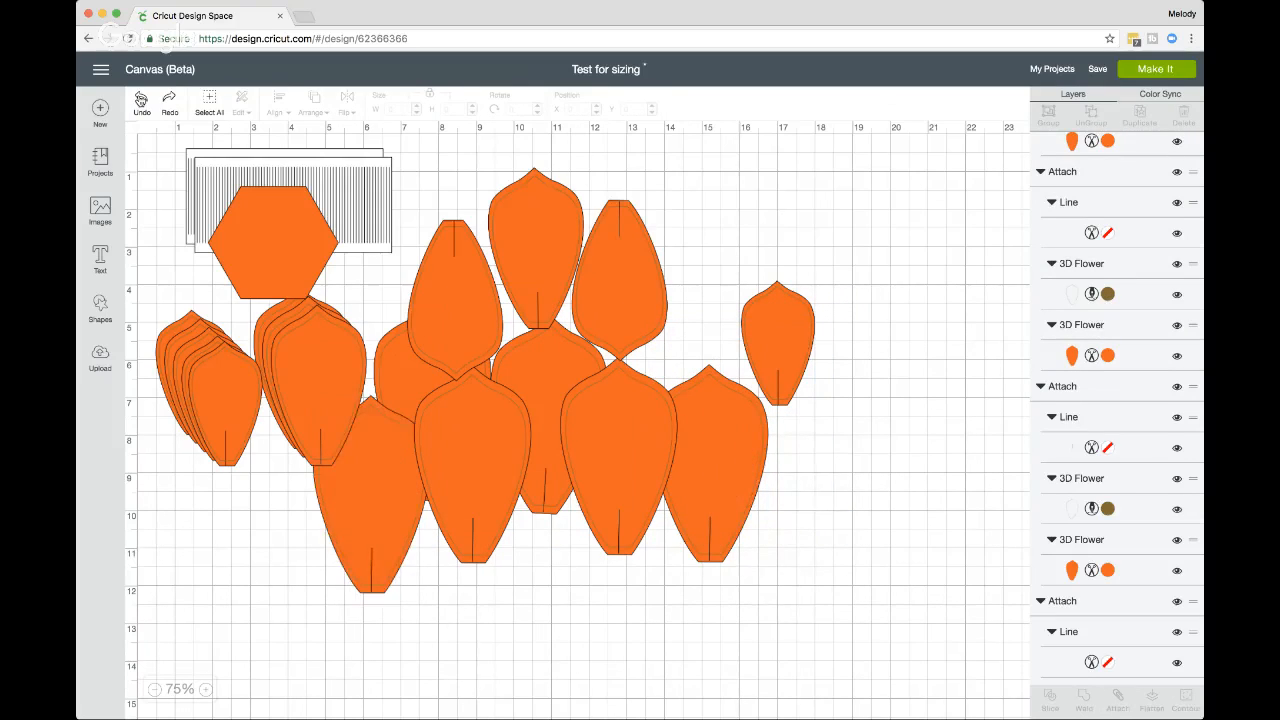
Step: Undo the four most recent changes to the petal layout one at a time
{"action": "left_click", "coordinate": [141, 98]}
{"action": "left_click", "coordinate": [141, 98]}
{"action": "left_click", "coordinate": [141, 98]}
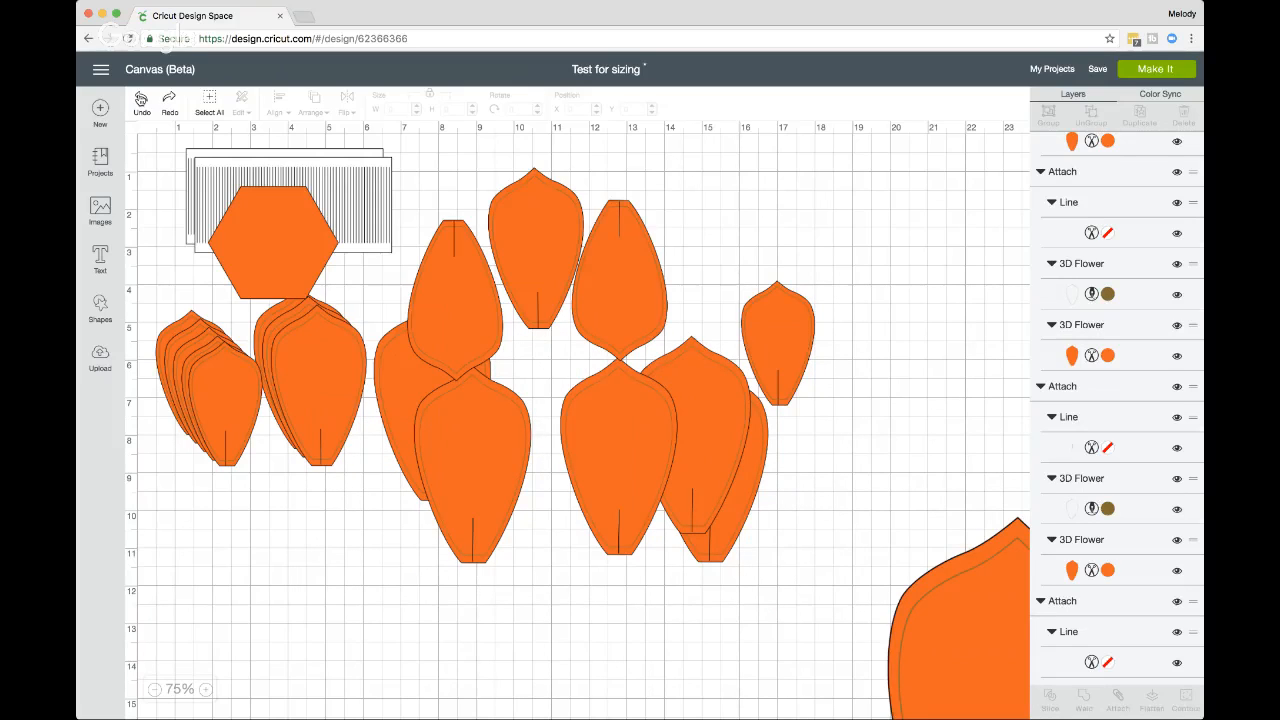
{"action": "left_click", "coordinate": [141, 98]}
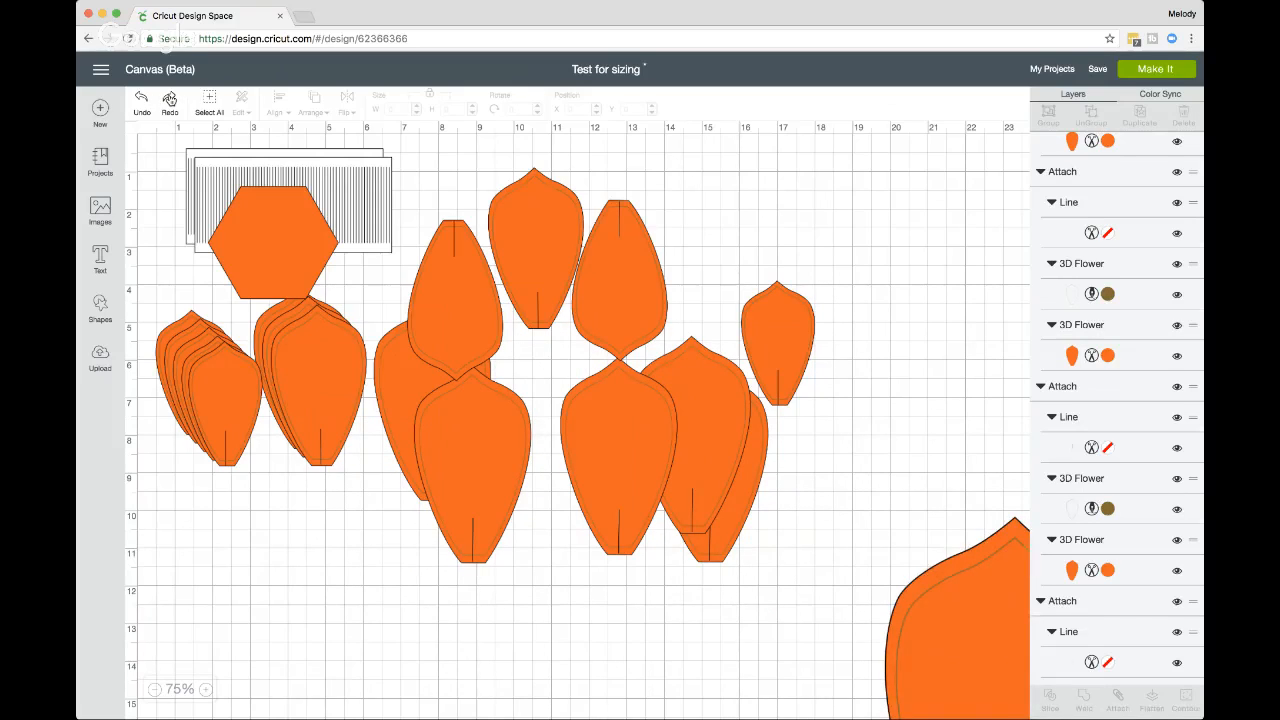
Step: Redo the undone changes one after another, stepping forward through the project's history to the full-size layout
{"action": "left_click", "coordinate": [170, 98]}
{"action": "left_click", "coordinate": [170, 98]}
{"action": "left_click", "coordinate": [170, 98]}
{"action": "left_click", "coordinate": [170, 98]}
{"action": "left_click", "coordinate": [170, 98]}
{"action": "left_click", "coordinate": [170, 98]}
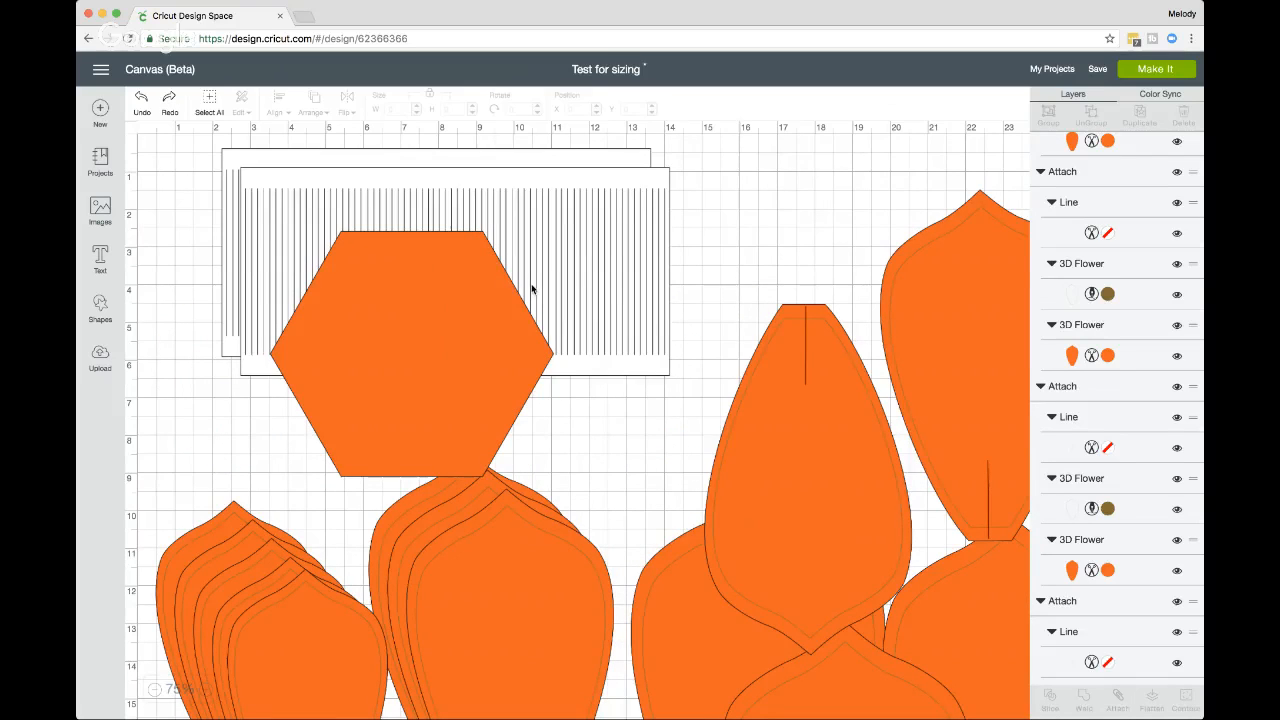
Step: Examine the layout across the whole canvas, from the hexagon and fringe strips to the outermost petals
{"action": "scroll", "coordinate": [531, 288], "scroll_direction": "down", "scroll_amount": 8}
{"action": "scroll", "coordinate": [531, 288], "scroll_direction": "right", "scroll_amount": 15}
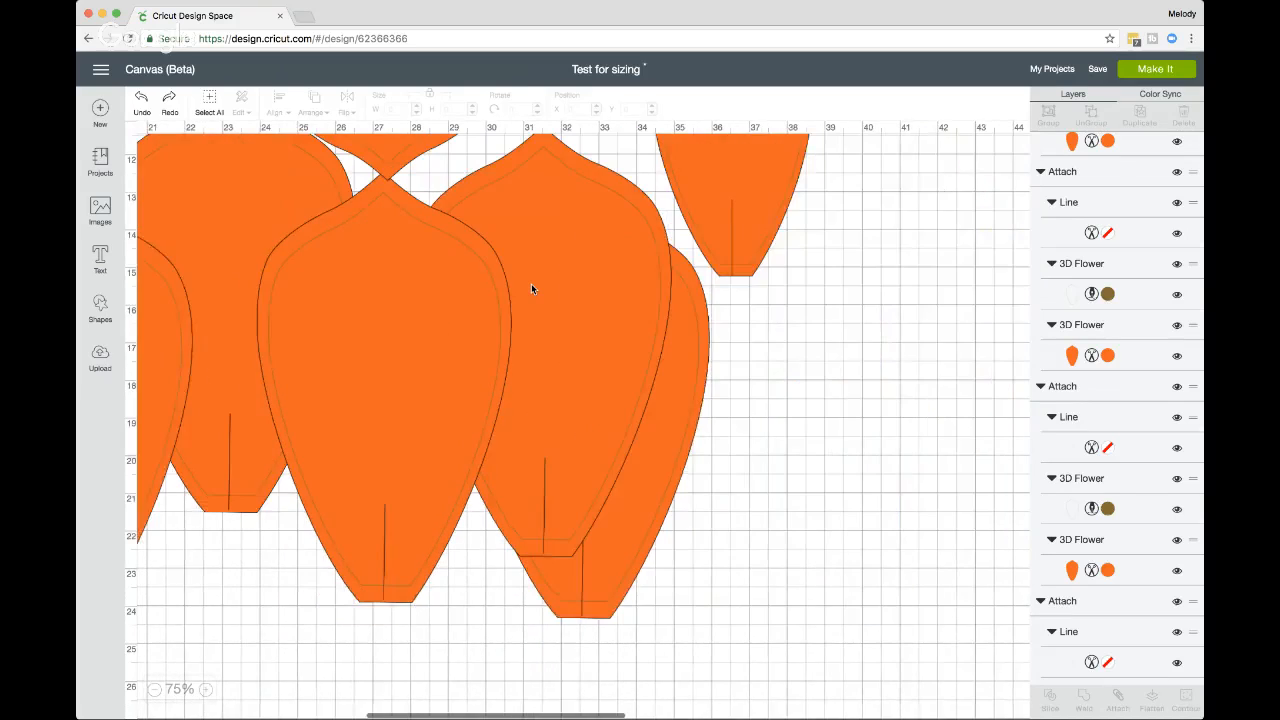
{"action": "scroll", "coordinate": [531, 288], "scroll_direction": "left", "scroll_amount": 9}
{"action": "scroll", "coordinate": [531, 288], "scroll_direction": "up", "scroll_amount": 8}
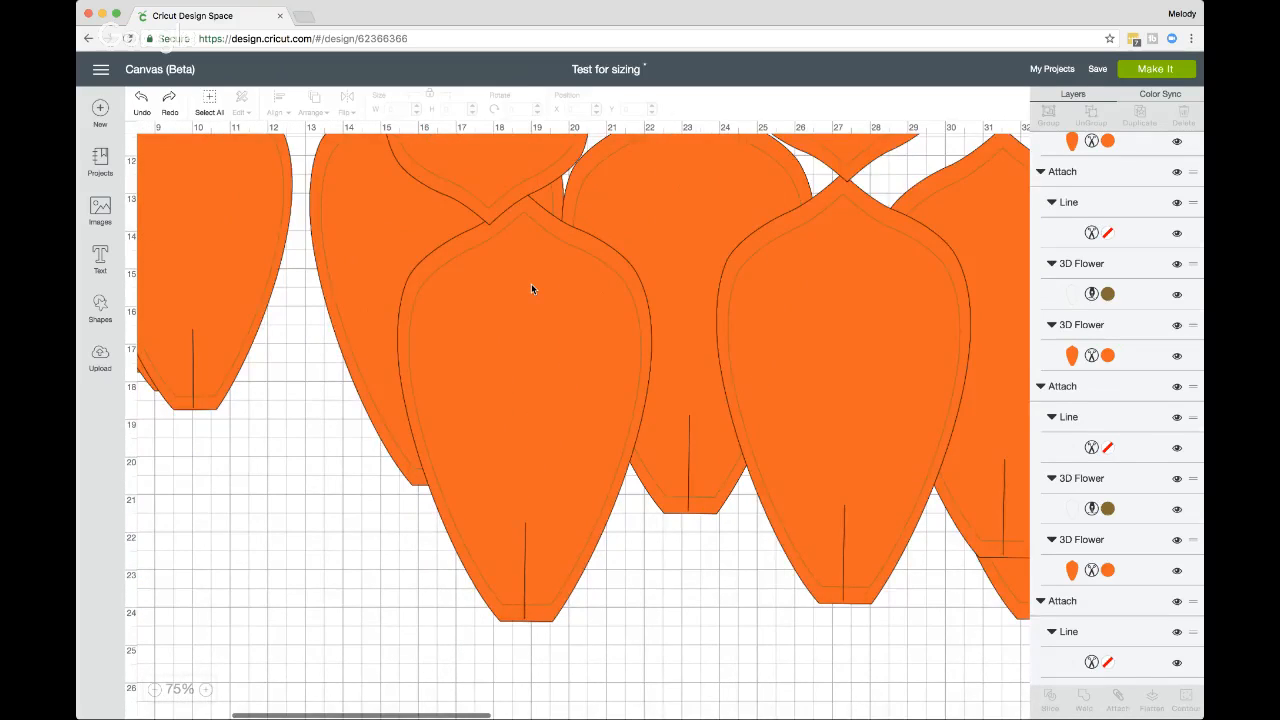
{"action": "scroll", "coordinate": [531, 289], "scroll_direction": "left", "scroll_amount": 5}
{"action": "scroll", "coordinate": [531, 289], "scroll_direction": "down", "scroll_amount": 4}
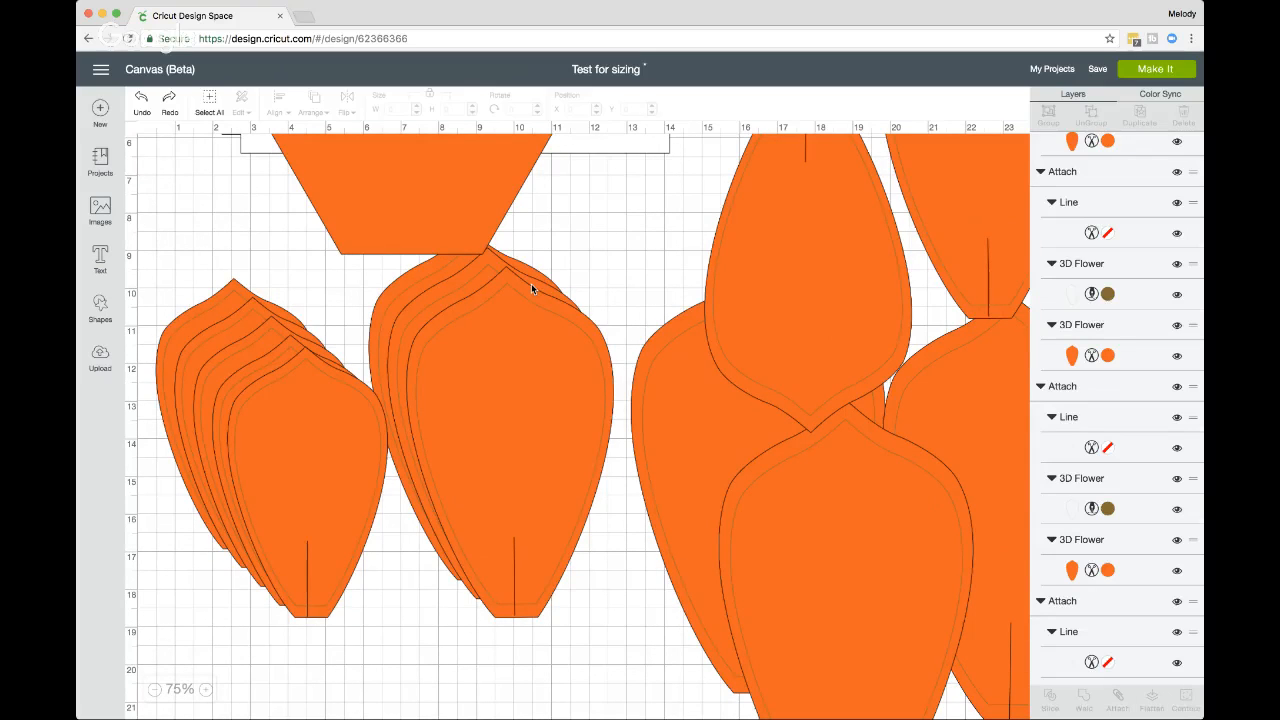
{"action": "scroll", "coordinate": [531, 289], "scroll_direction": "up", "scroll_amount": 4}
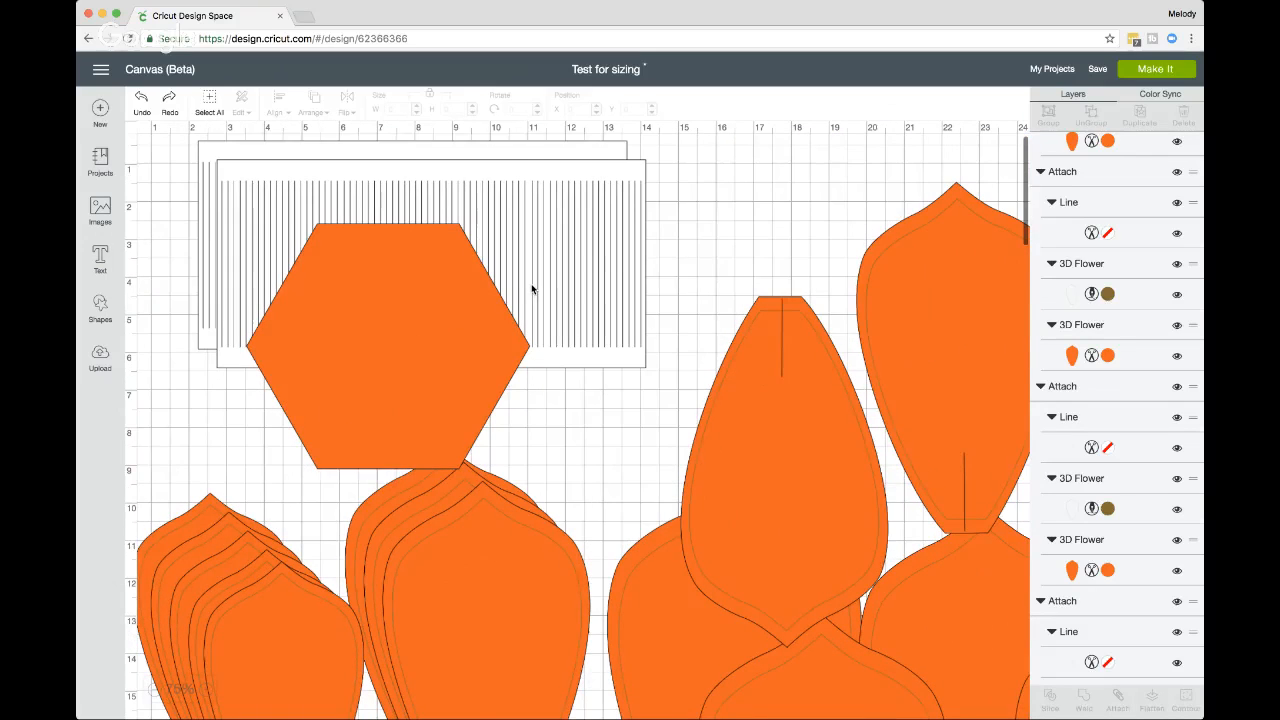
{"action": "scroll", "coordinate": [531, 289], "scroll_direction": "down", "scroll_amount": 1}
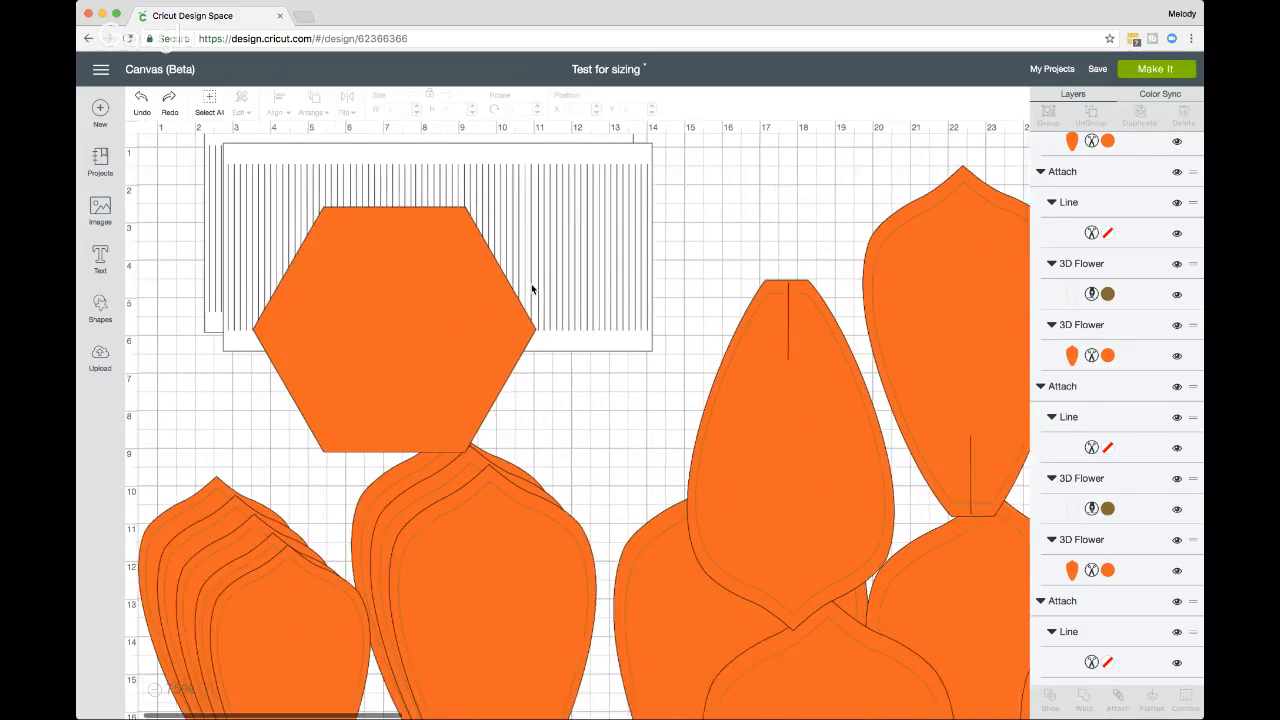
{"action": "scroll", "coordinate": [531, 289], "scroll_direction": "left", "scroll_amount": 1}
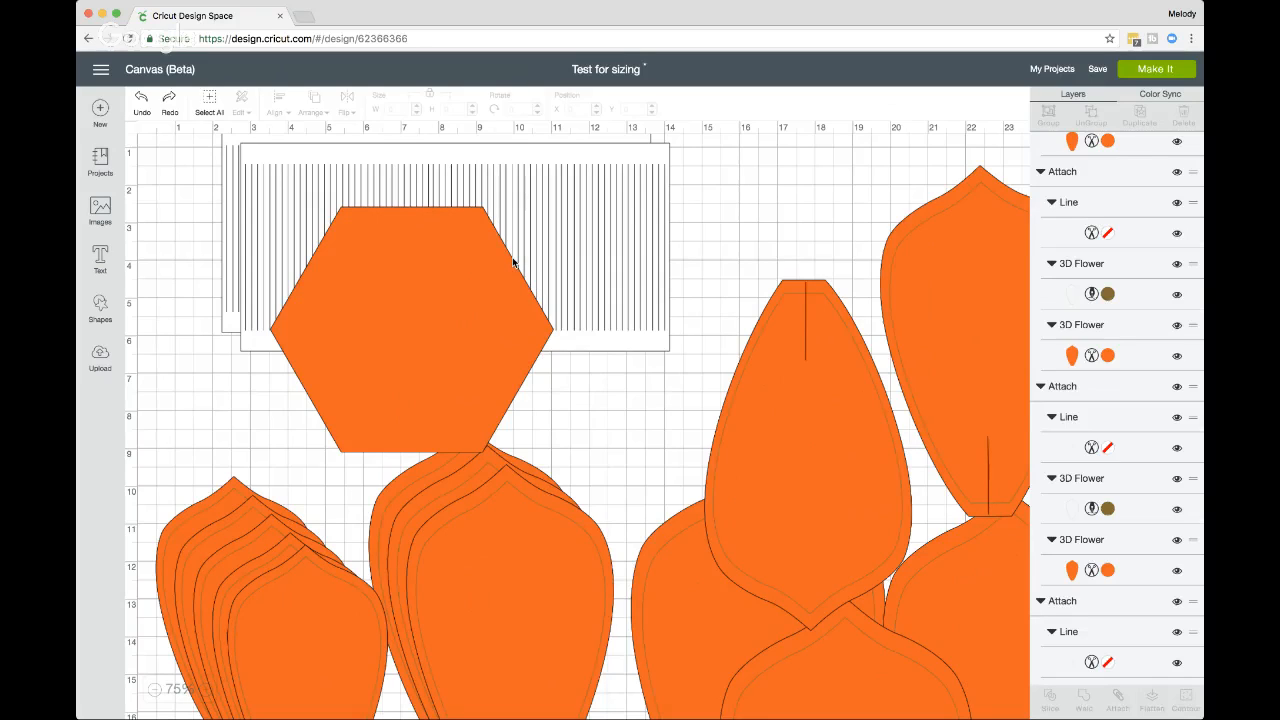
Step: Shift the large front petal below the upside-down petal slightly sideways, to about X 16.9 and Y 13.4 in
{"action": "scroll", "coordinate": [512, 262], "scroll_direction": "down", "scroll_amount": 1}
{"action": "scroll", "coordinate": [512, 262], "scroll_direction": "down", "scroll_amount": 3}
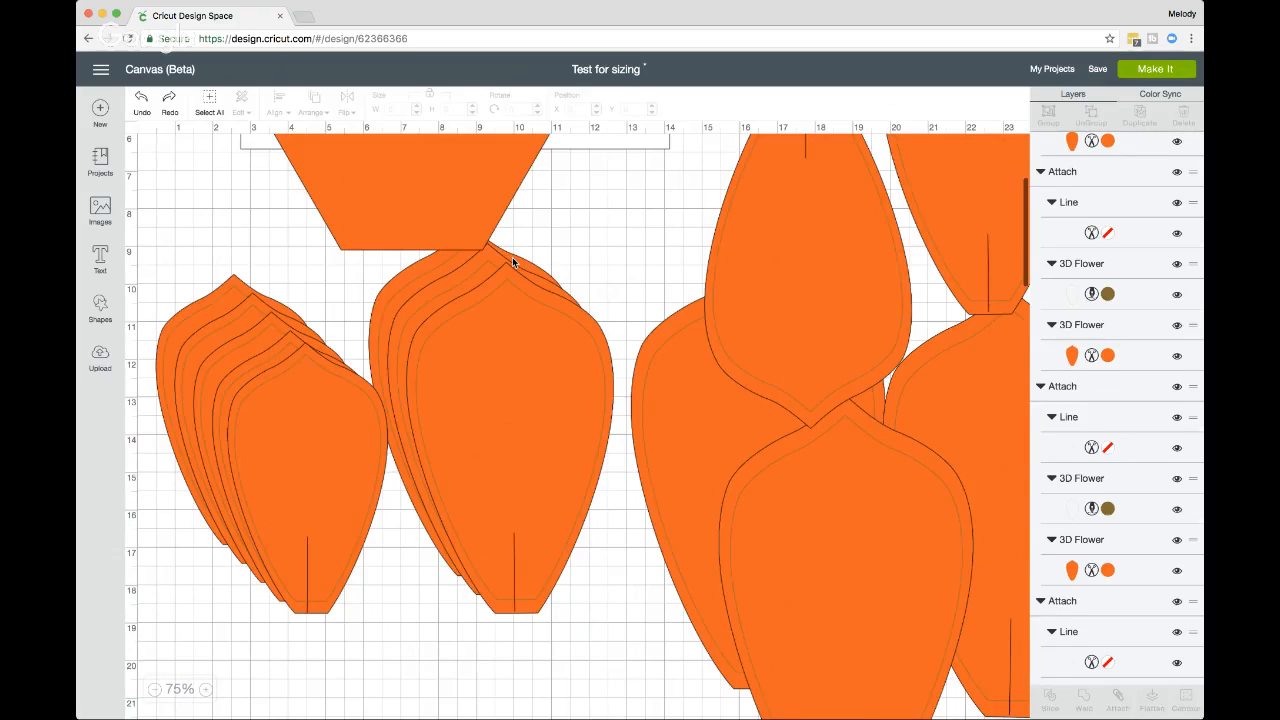
{"action": "scroll", "coordinate": [532, 323], "scroll_direction": "down", "scroll_amount": 1}
{"action": "scroll", "coordinate": [532, 323], "scroll_direction": "right", "scroll_amount": 2}
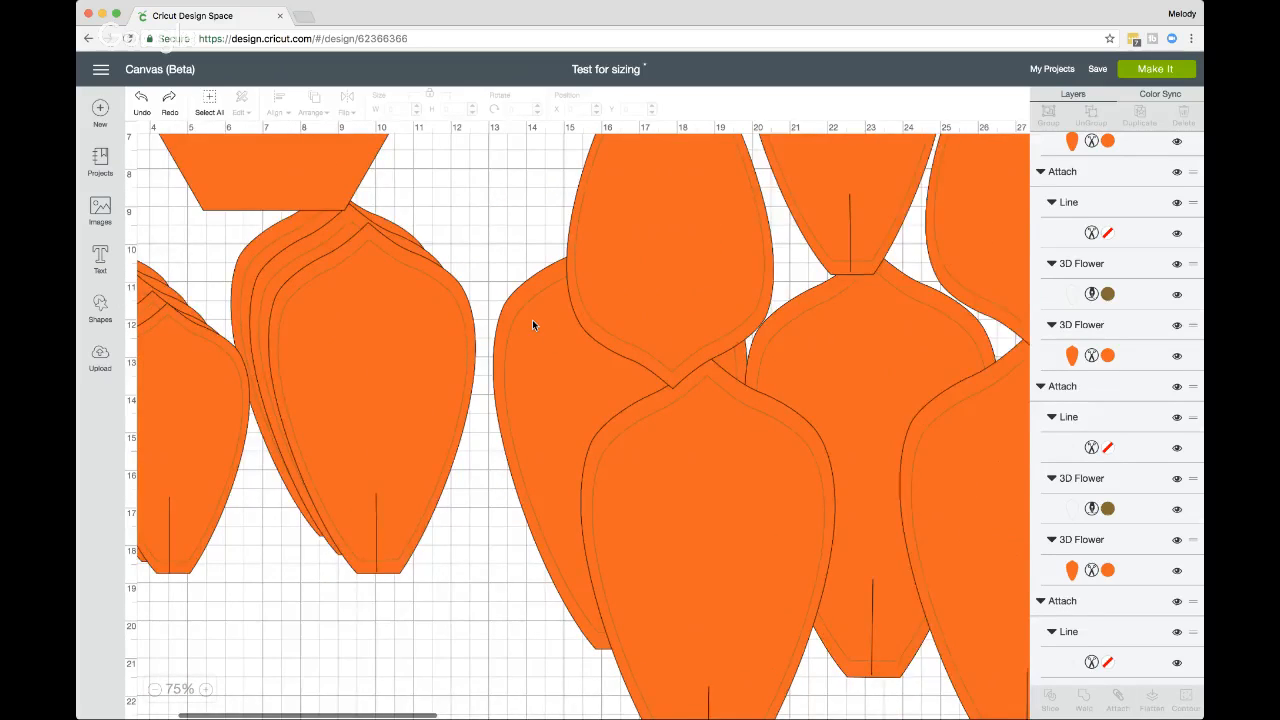
{"action": "scroll", "coordinate": [532, 324], "scroll_direction": "right", "scroll_amount": 5}
{"action": "scroll", "coordinate": [532, 324], "scroll_direction": "down", "scroll_amount": 4}
{"action": "left_click_drag", "start_coordinate": [457, 345], "coordinate": [495, 352]}
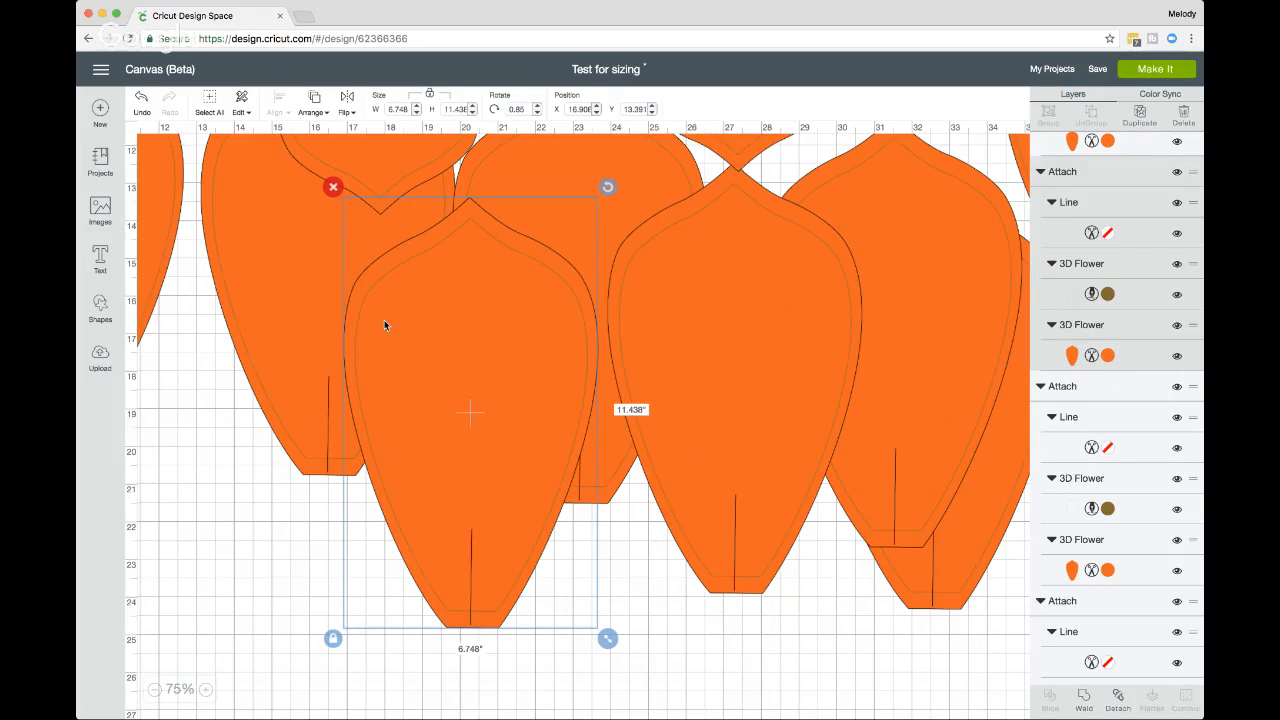
Step: Check the petals around the moved one, the two overlapping stacks and the hexagon at 75% zoom
{"action": "scroll", "coordinate": [290, 310], "scroll_direction": "up", "scroll_amount": 5}
{"action": "scroll", "coordinate": [290, 310], "scroll_direction": "left", "scroll_amount": 3}
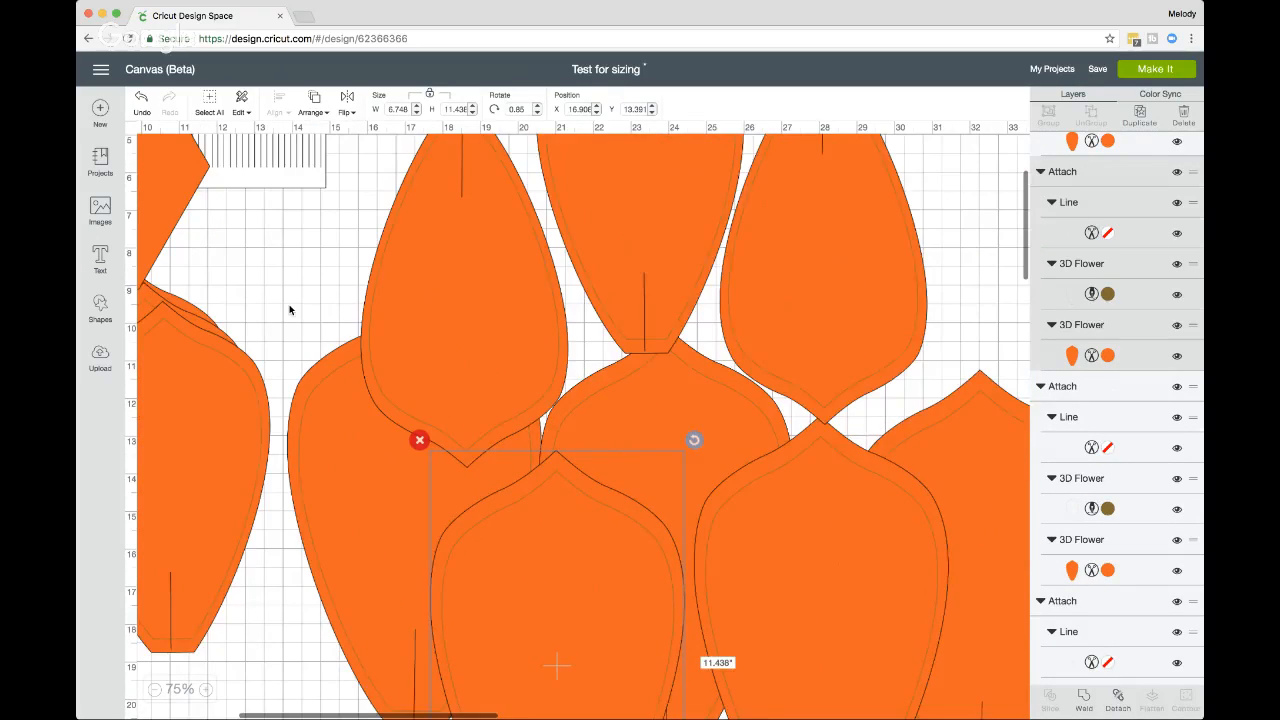
{"action": "scroll", "coordinate": [290, 310], "scroll_direction": "down", "scroll_amount": 2}
{"action": "scroll", "coordinate": [290, 310], "scroll_direction": "up", "scroll_amount": 1}
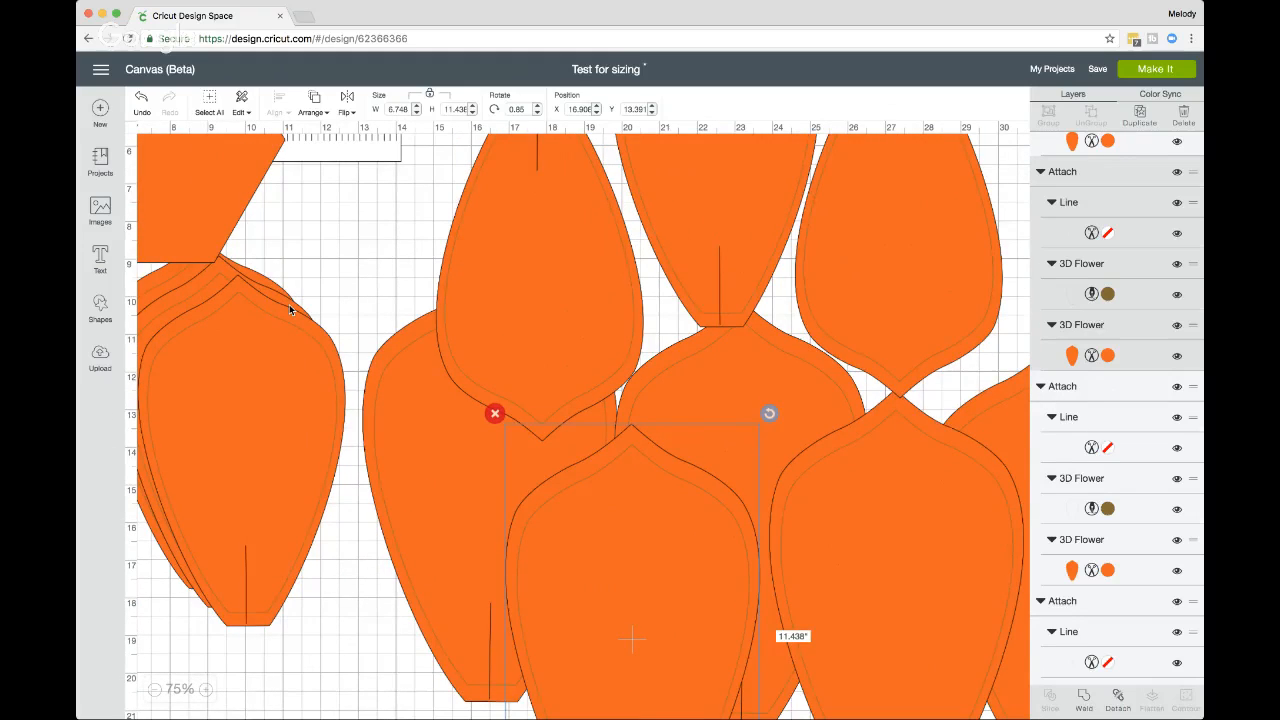
{"action": "scroll", "coordinate": [290, 310], "scroll_direction": "up", "scroll_amount": 3}
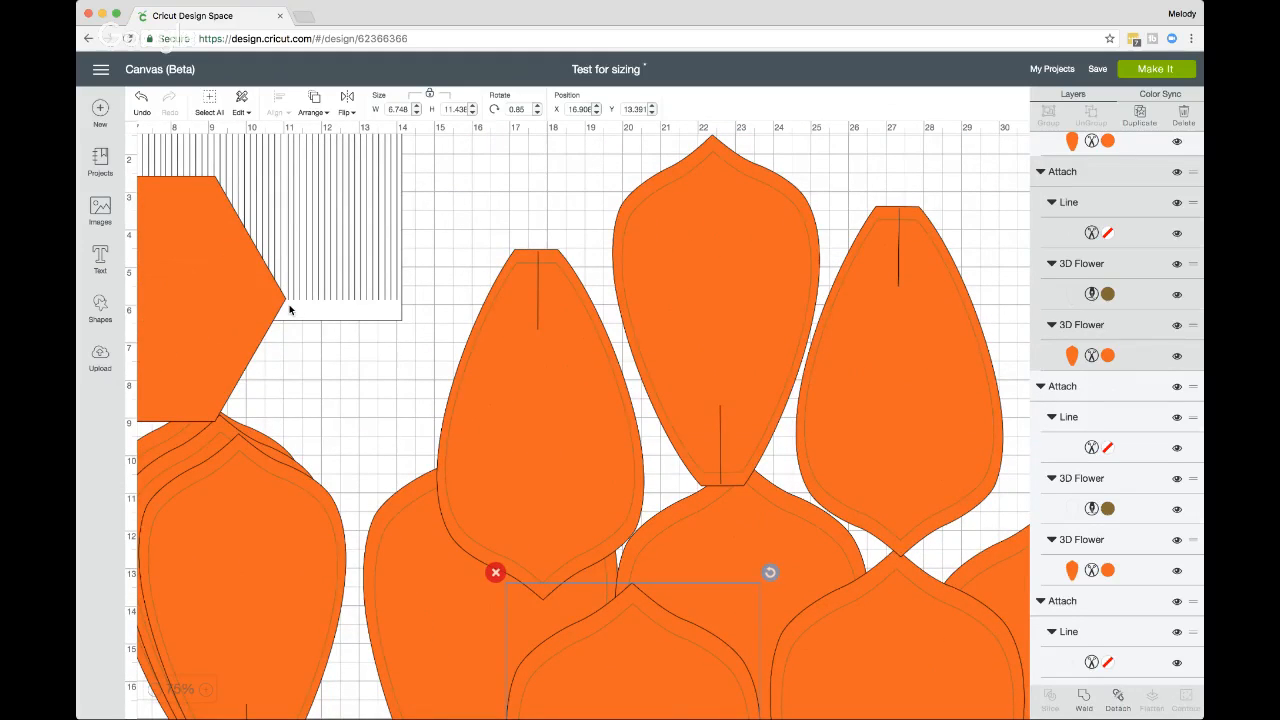
{"action": "scroll", "coordinate": [289, 310], "scroll_direction": "left", "scroll_amount": 5}
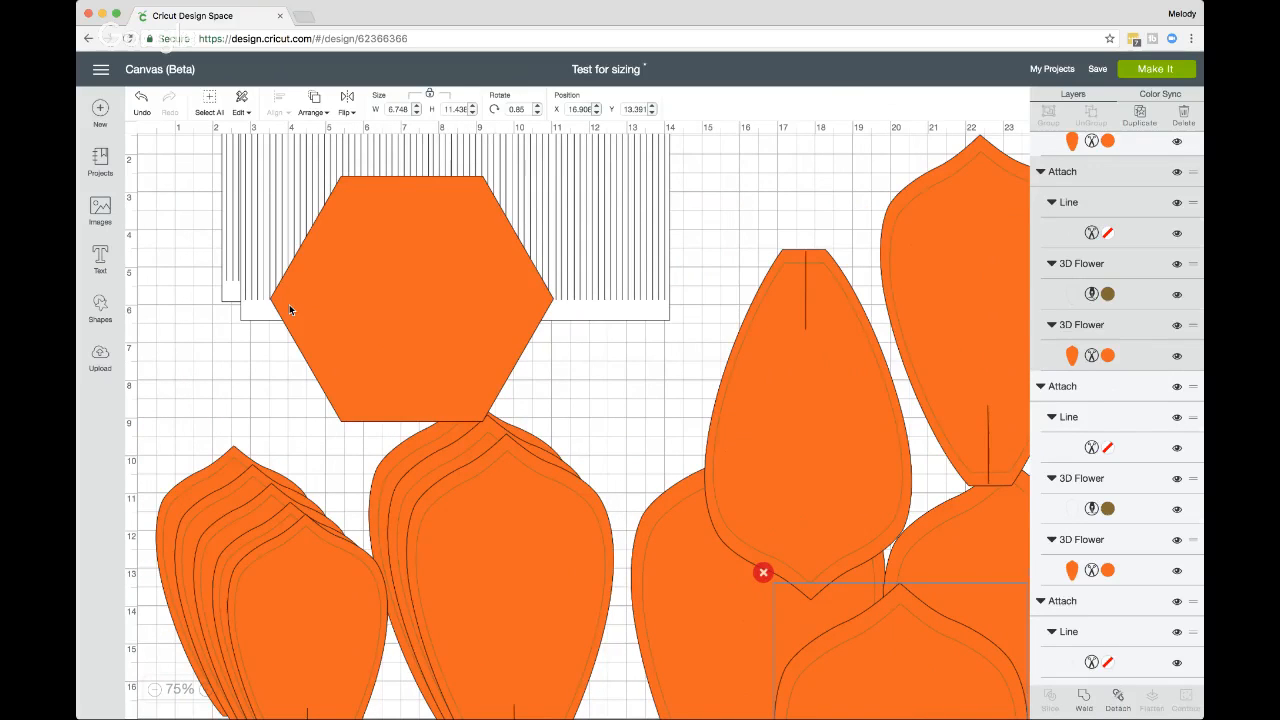
{"action": "scroll", "coordinate": [289, 310], "scroll_direction": "up", "scroll_amount": 1}
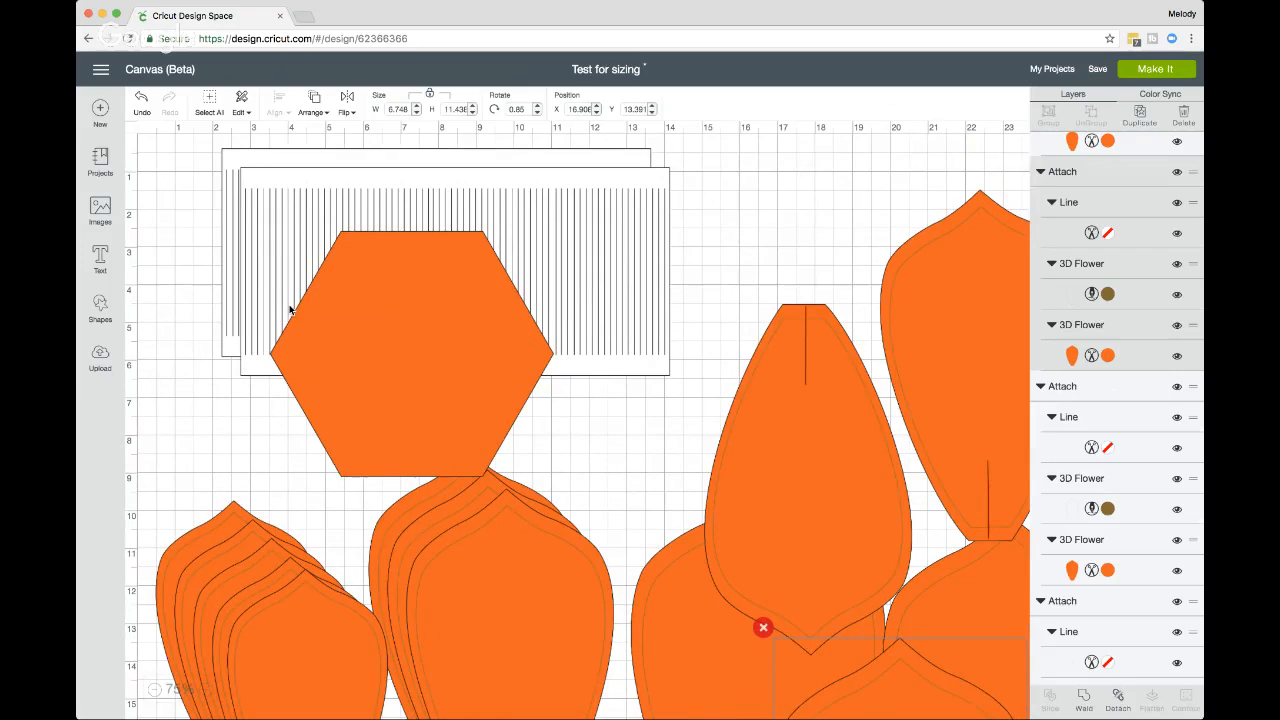
{"action": "scroll", "coordinate": [289, 310], "scroll_direction": "down", "scroll_amount": 2}
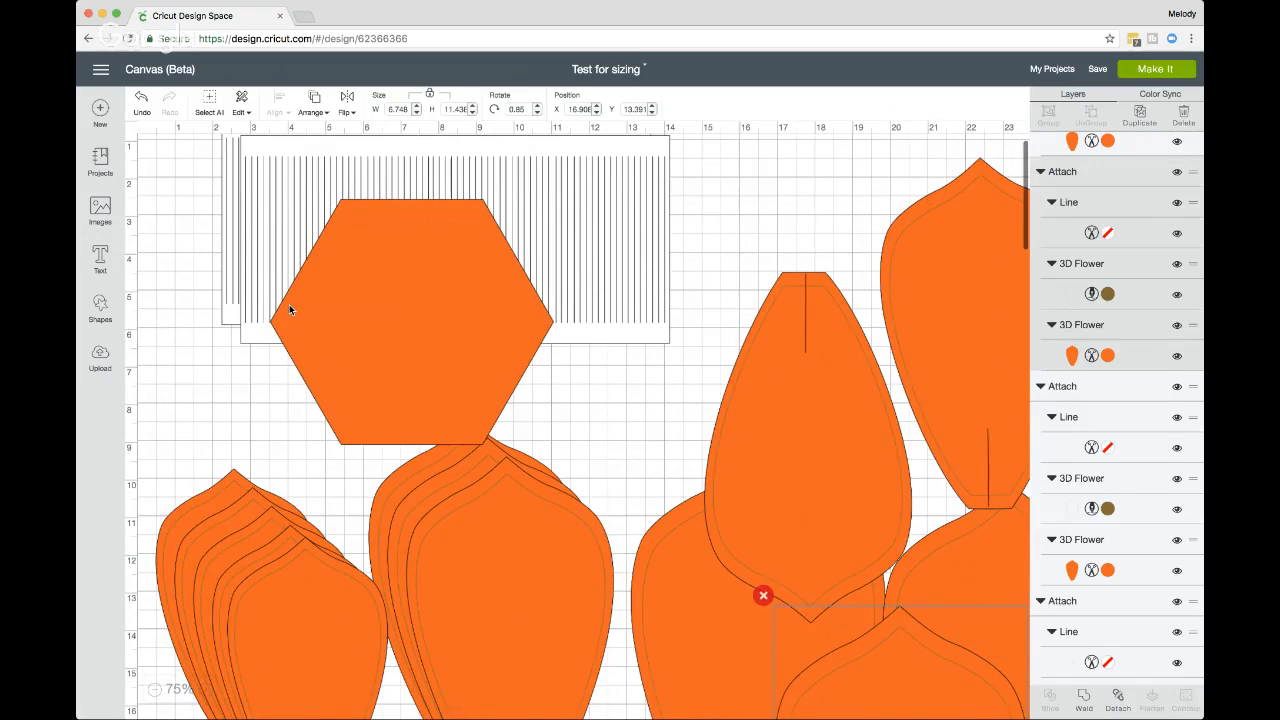
{"action": "scroll", "coordinate": [289, 310], "scroll_direction": "down", "scroll_amount": 3}
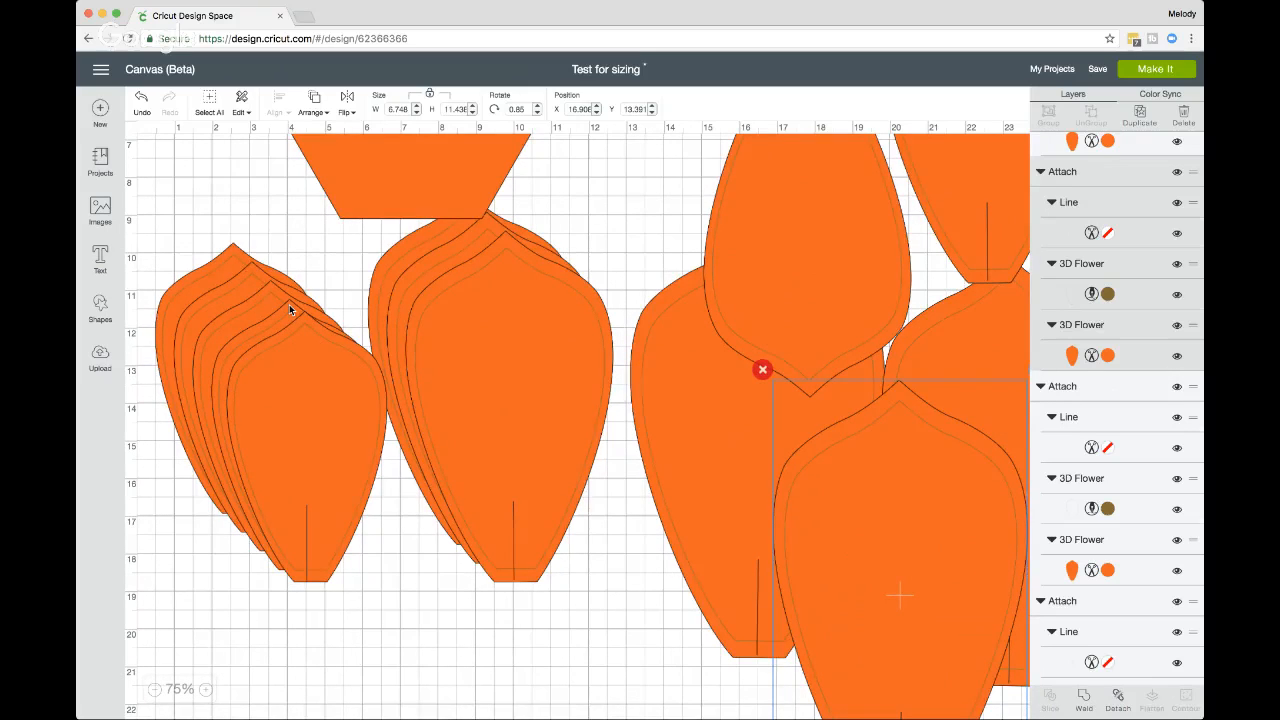
{"action": "scroll", "coordinate": [289, 310], "scroll_direction": "up", "scroll_amount": 4}
{"action": "scroll", "coordinate": [289, 304], "scroll_direction": "down", "scroll_amount": 1}
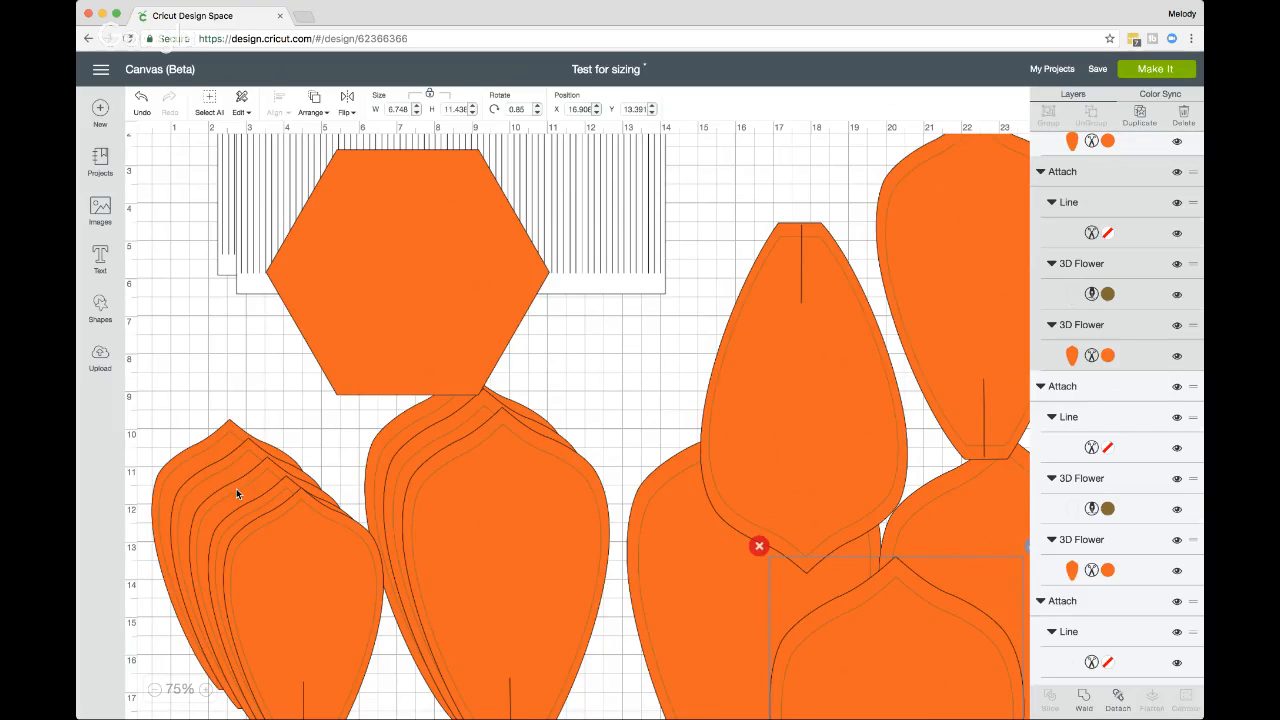
Step: Add a square shape below the overlapping petal stacks at 50% canvas zoom and set its size to 5 by 5 in
{"action": "left_click", "coordinate": [155, 689]}
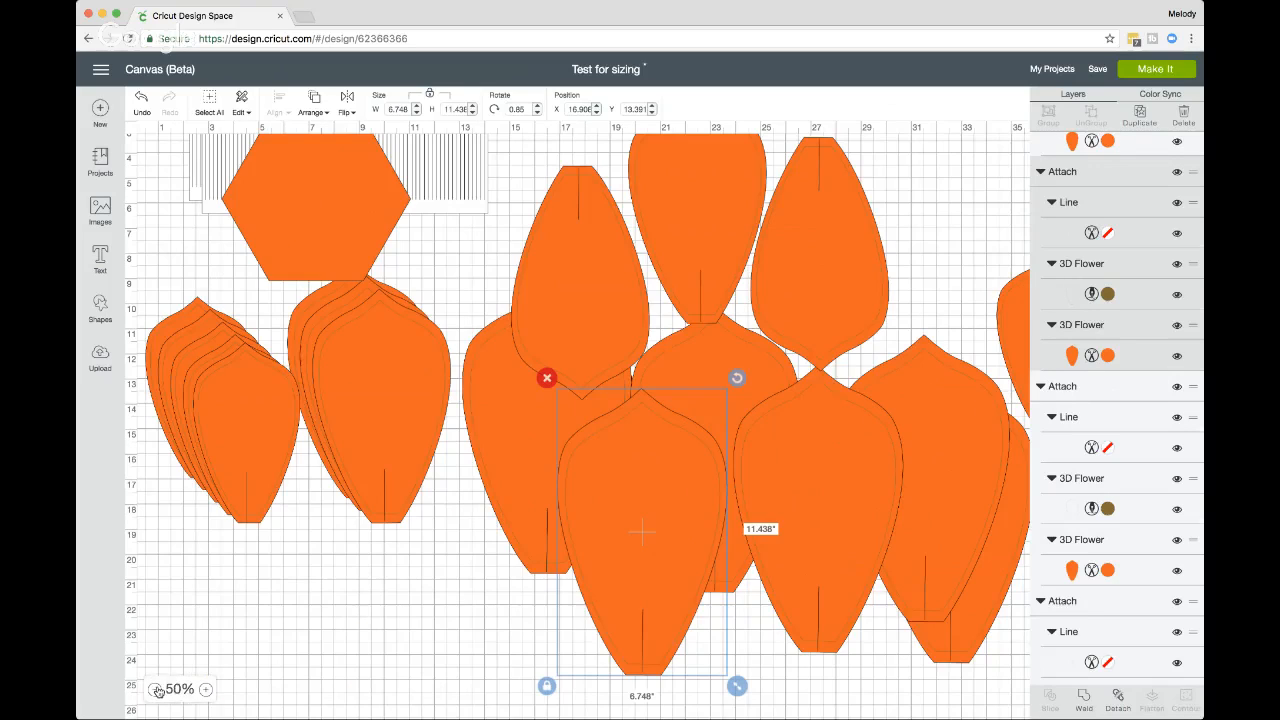
{"action": "left_click", "coordinate": [104, 308]}
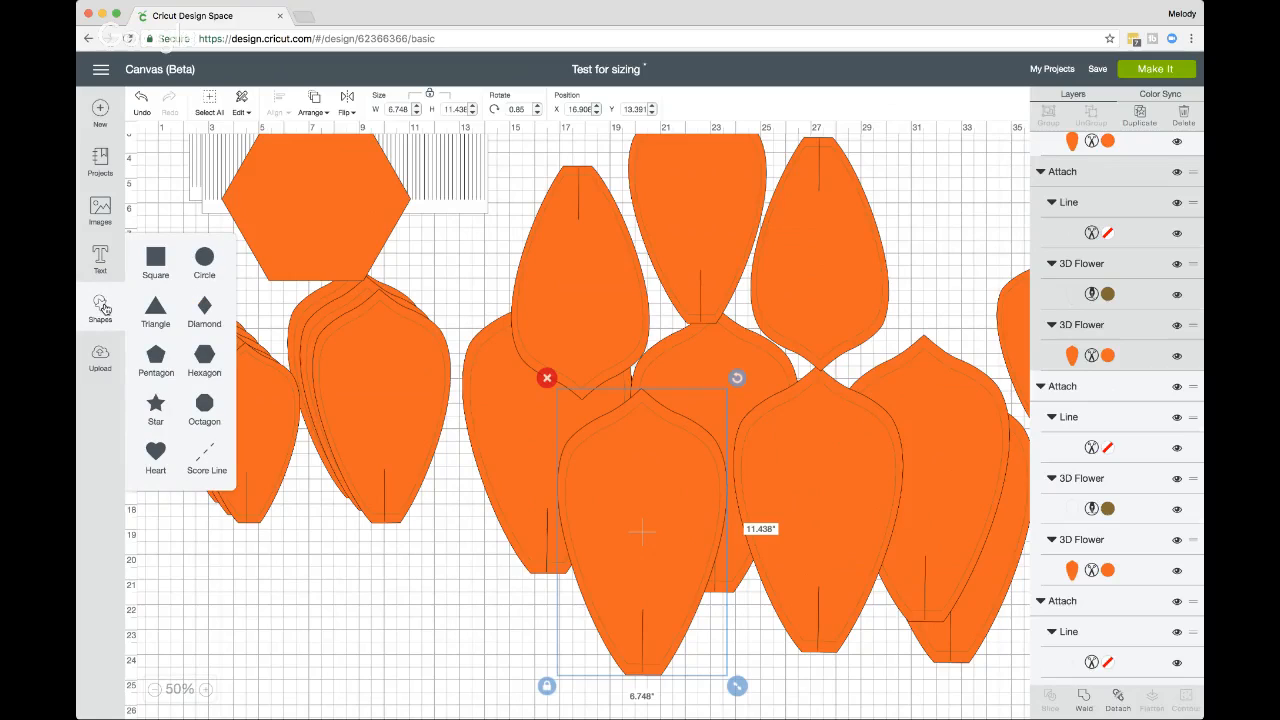
{"action": "left_click", "coordinate": [158, 262]}
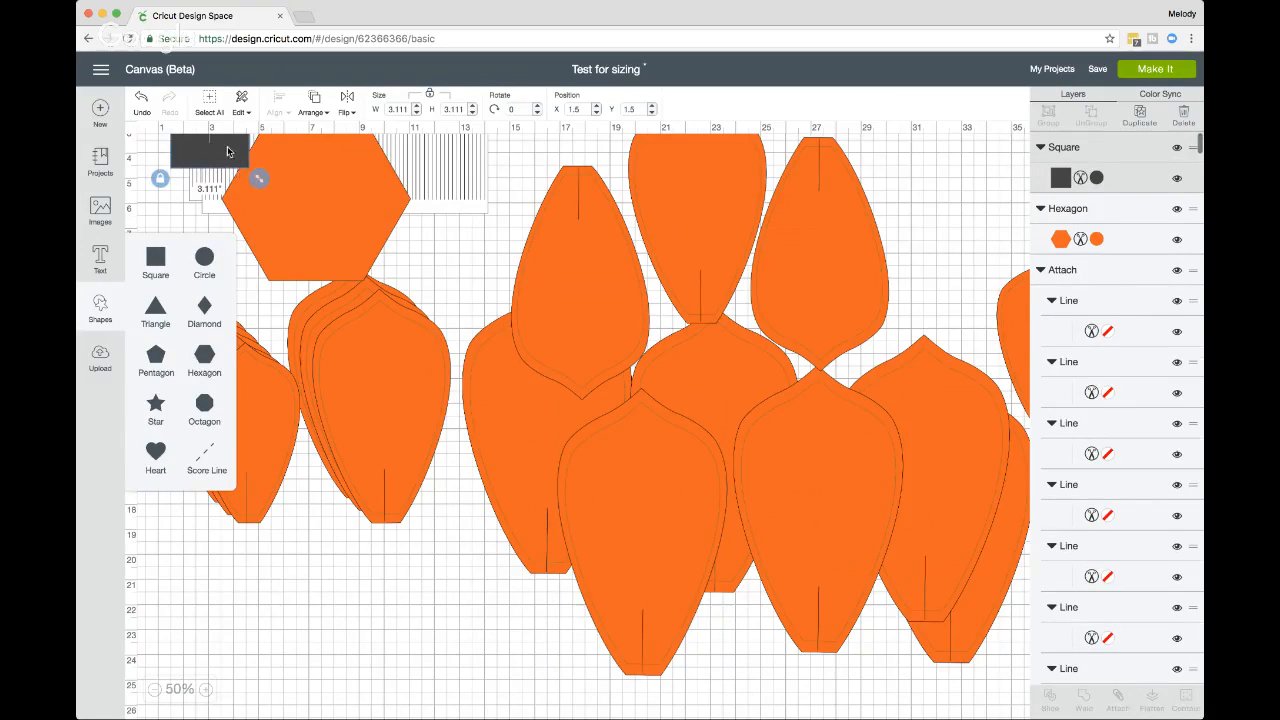
{"action": "left_click_drag", "start_coordinate": [234, 167], "coordinate": [409, 669]}
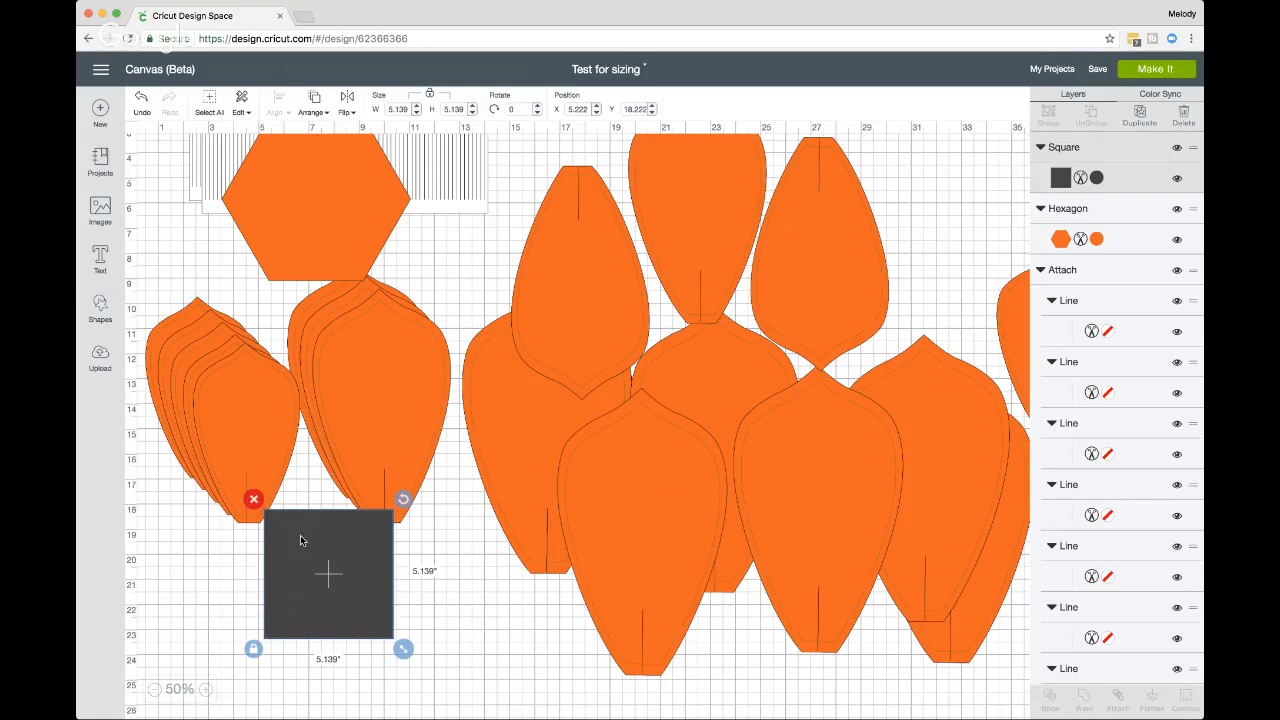
{"action": "left_click", "coordinate": [395, 108]}
{"action": "left_click_drag", "start_coordinate": [389, 108], "coordinate": [443, 106]}
{"action": "type", "text": "5"}
{"action": "key", "text": "Return"}
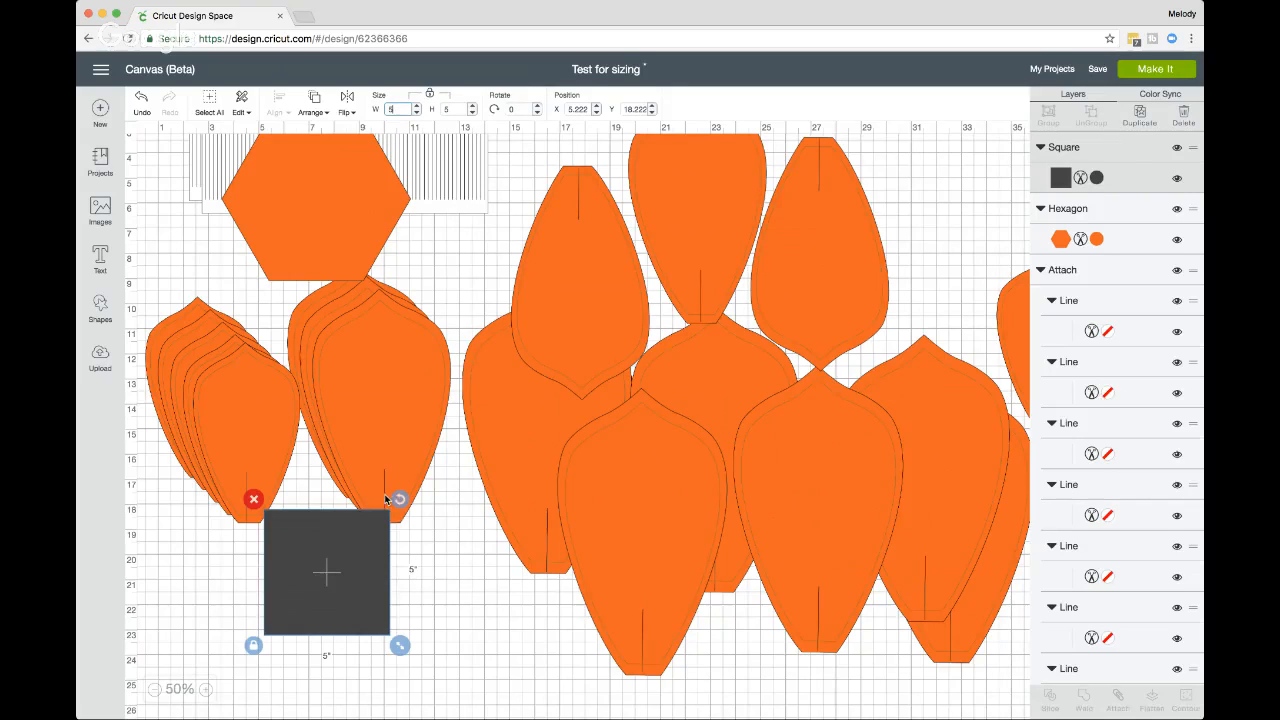
Step: Move the square into the empty area below the small petal stack, to about X 1.75 and Y 21.67 in
{"action": "left_click_drag", "start_coordinate": [319, 546], "coordinate": [232, 603]}
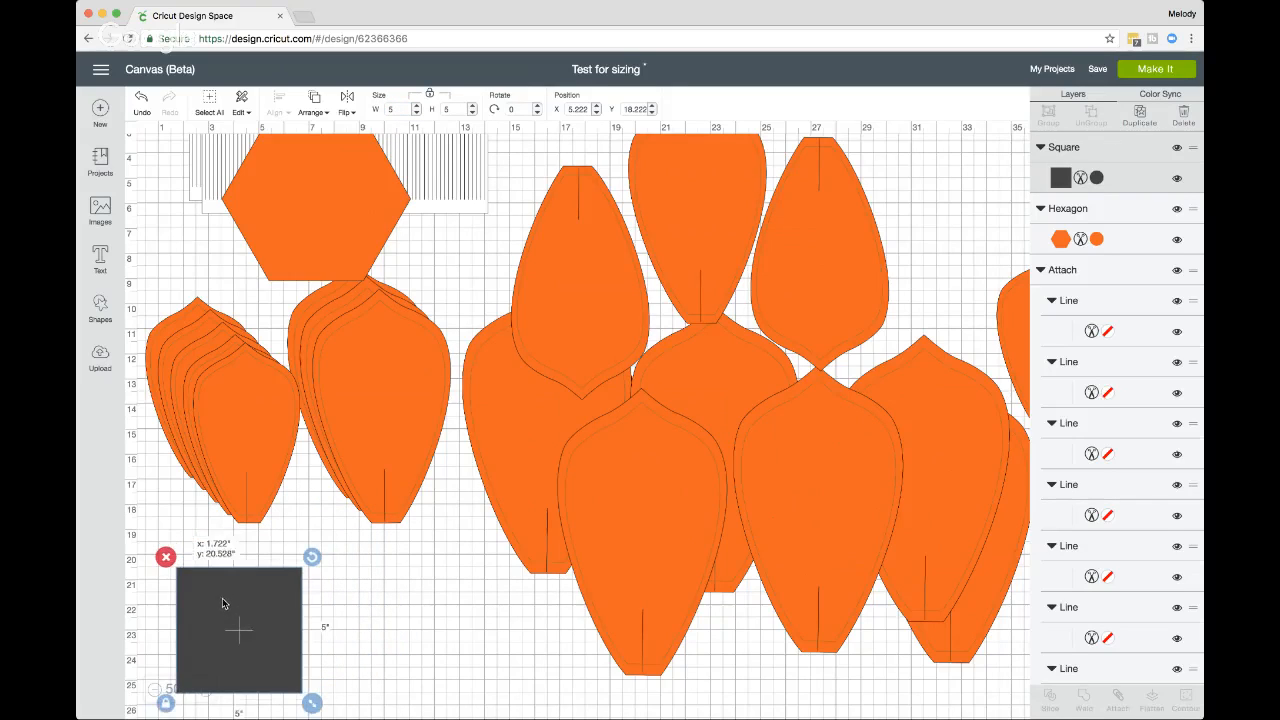
{"action": "scroll", "coordinate": [606, 565], "scroll_direction": "down", "scroll_amount": 5}
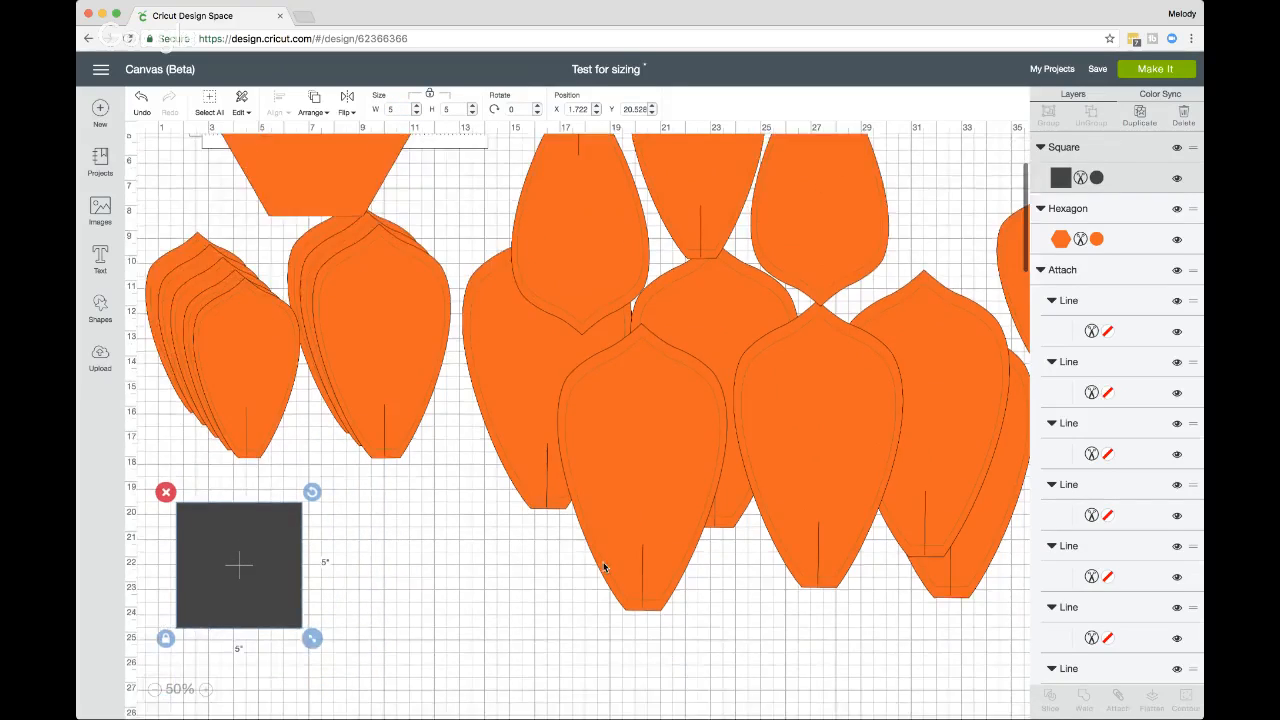
{"action": "scroll", "coordinate": [608, 557], "scroll_direction": "right", "scroll_amount": 8}
{"action": "scroll", "coordinate": [620, 480], "scroll_direction": "left", "scroll_amount": 8}
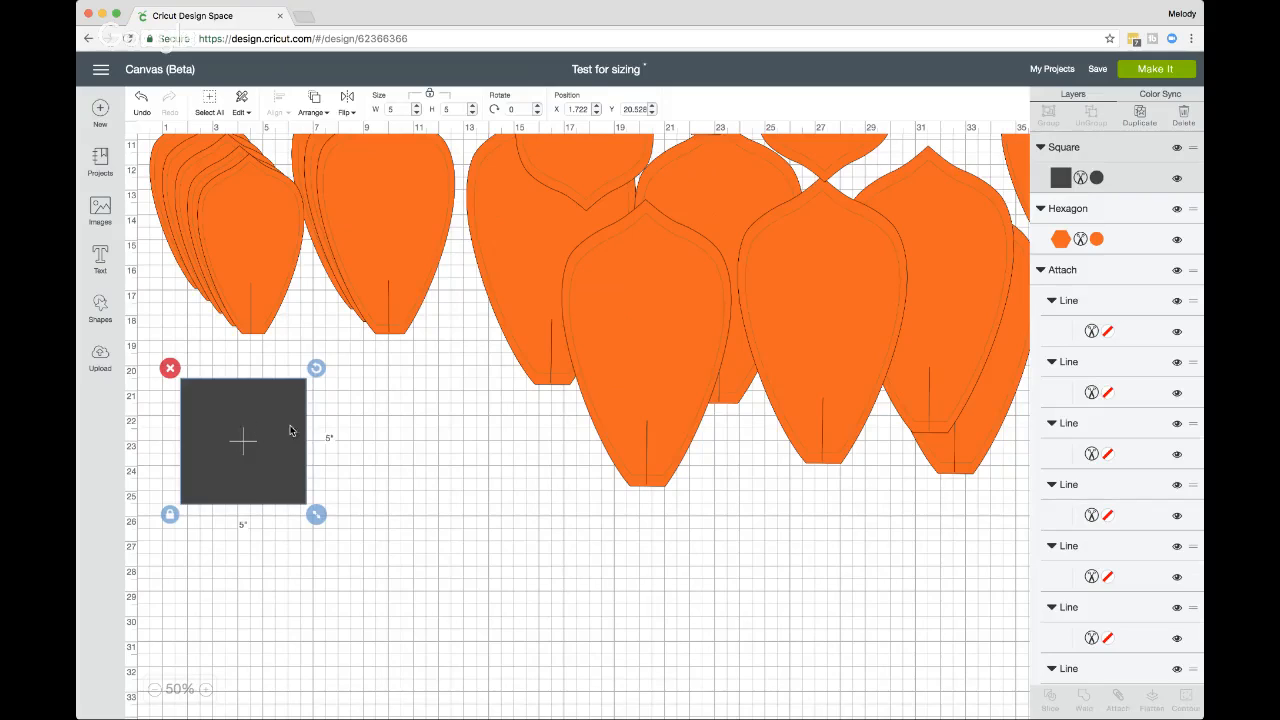
{"action": "left_click_drag", "start_coordinate": [262, 430], "coordinate": [261, 520]}
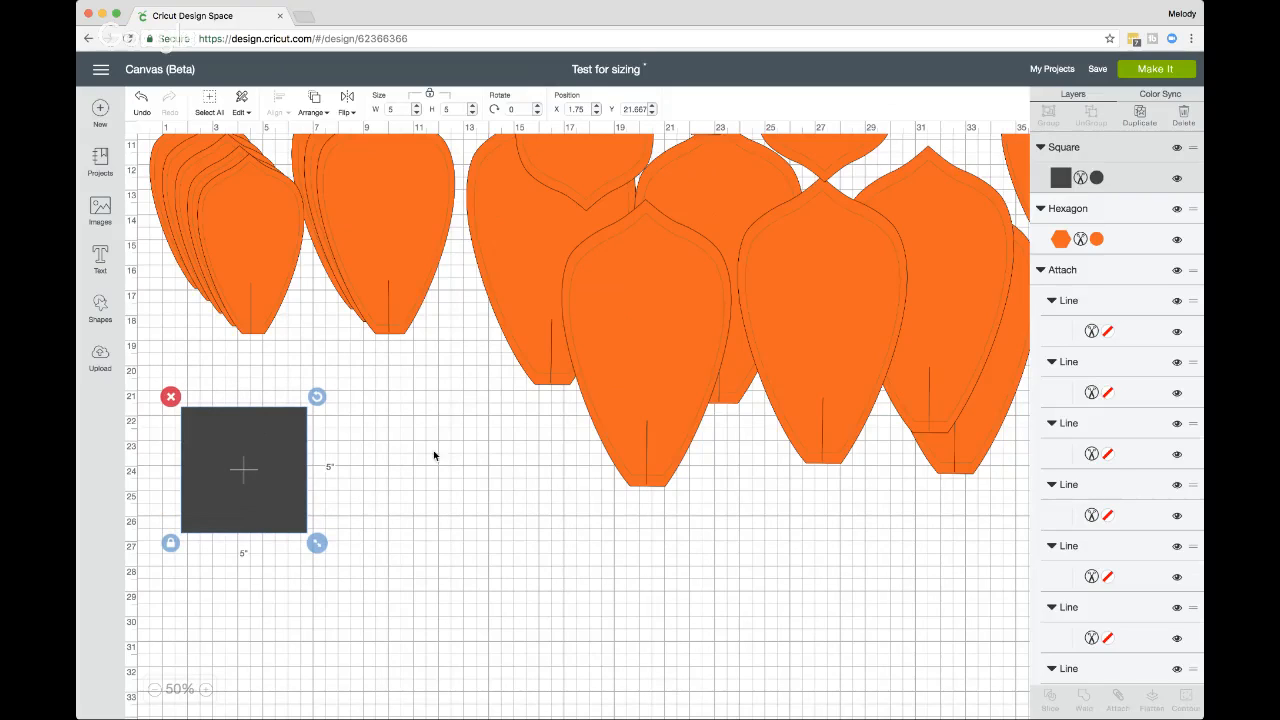
Step: At 25% canvas zoom, select everything except the square and scale it down to about 22.6 in wide by 14.4 in high
{"action": "left_click", "coordinate": [155, 691]}
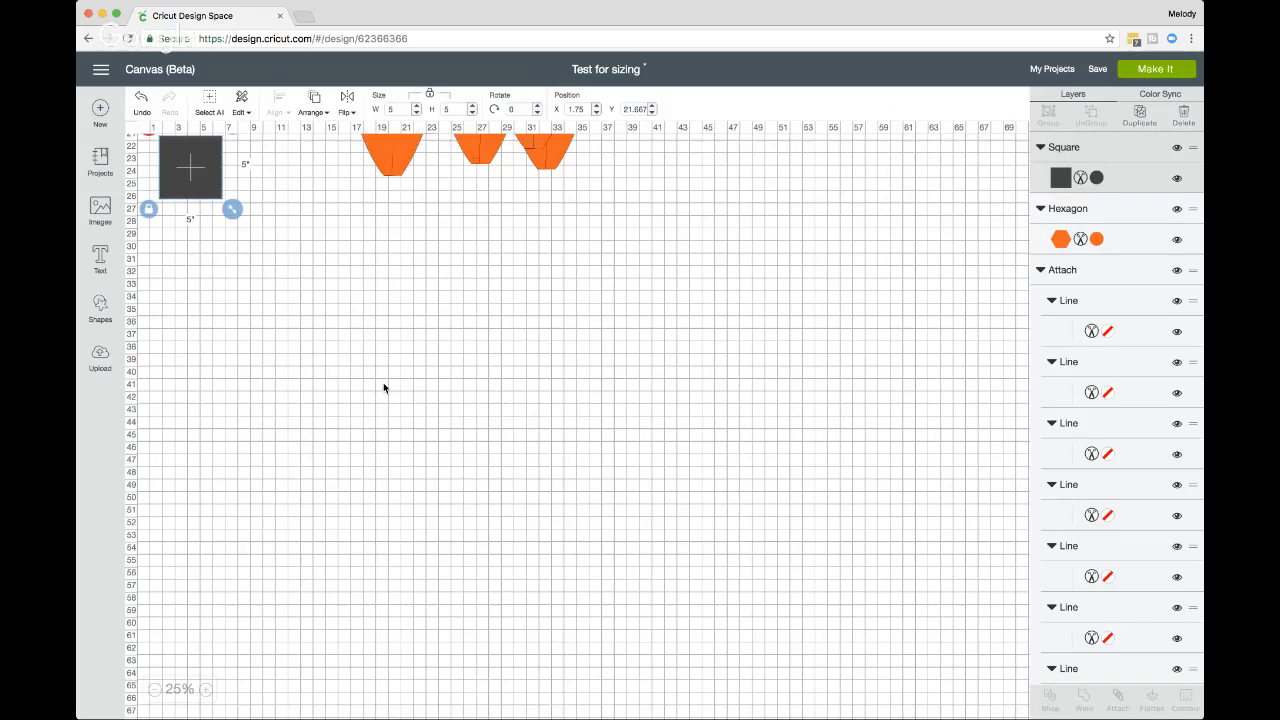
{"action": "scroll", "coordinate": [383, 389], "scroll_direction": "up", "scroll_amount": 5}
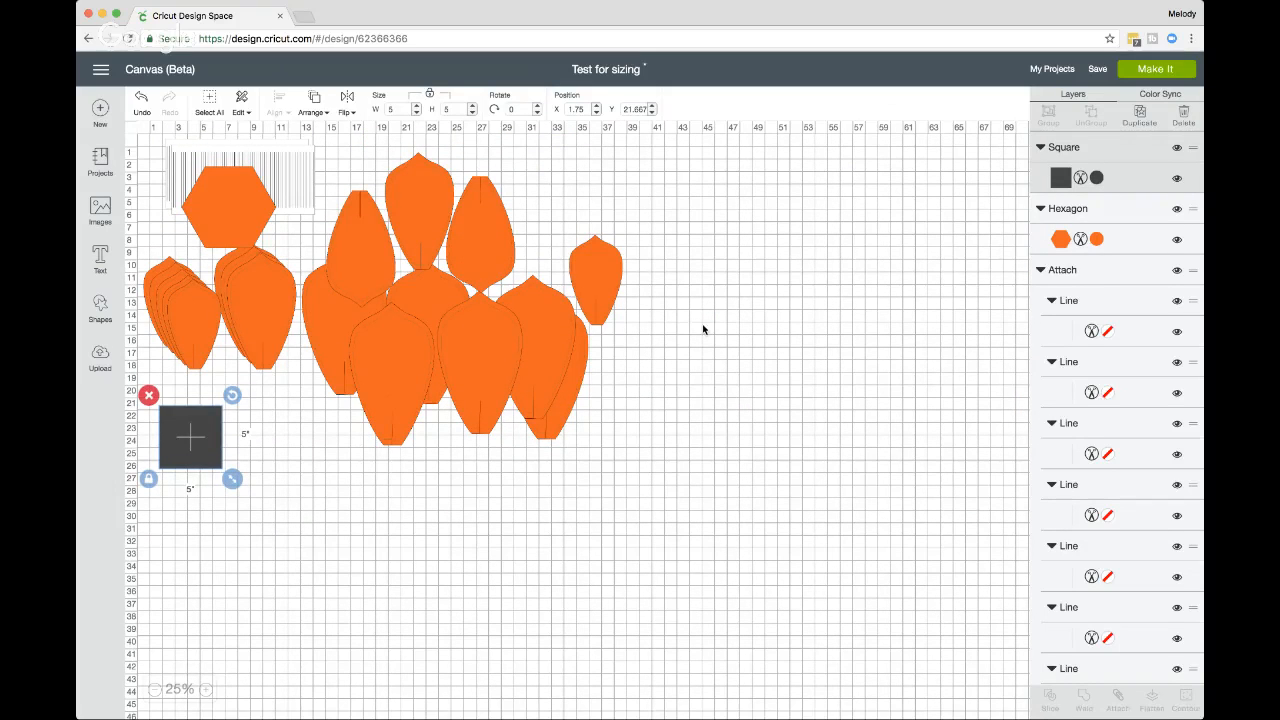
{"action": "left_click_drag", "start_coordinate": [716, 320], "coordinate": [162, 168]}
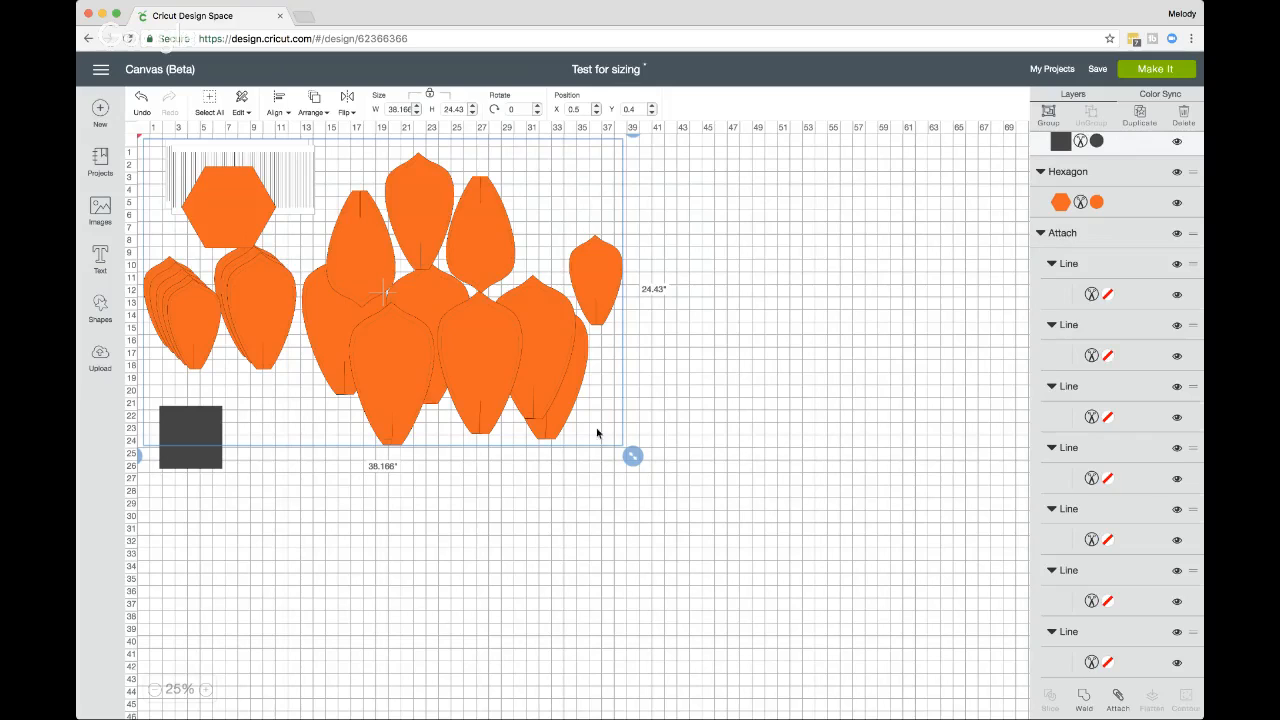
{"action": "left_click_drag", "start_coordinate": [632, 457], "coordinate": [436, 334]}
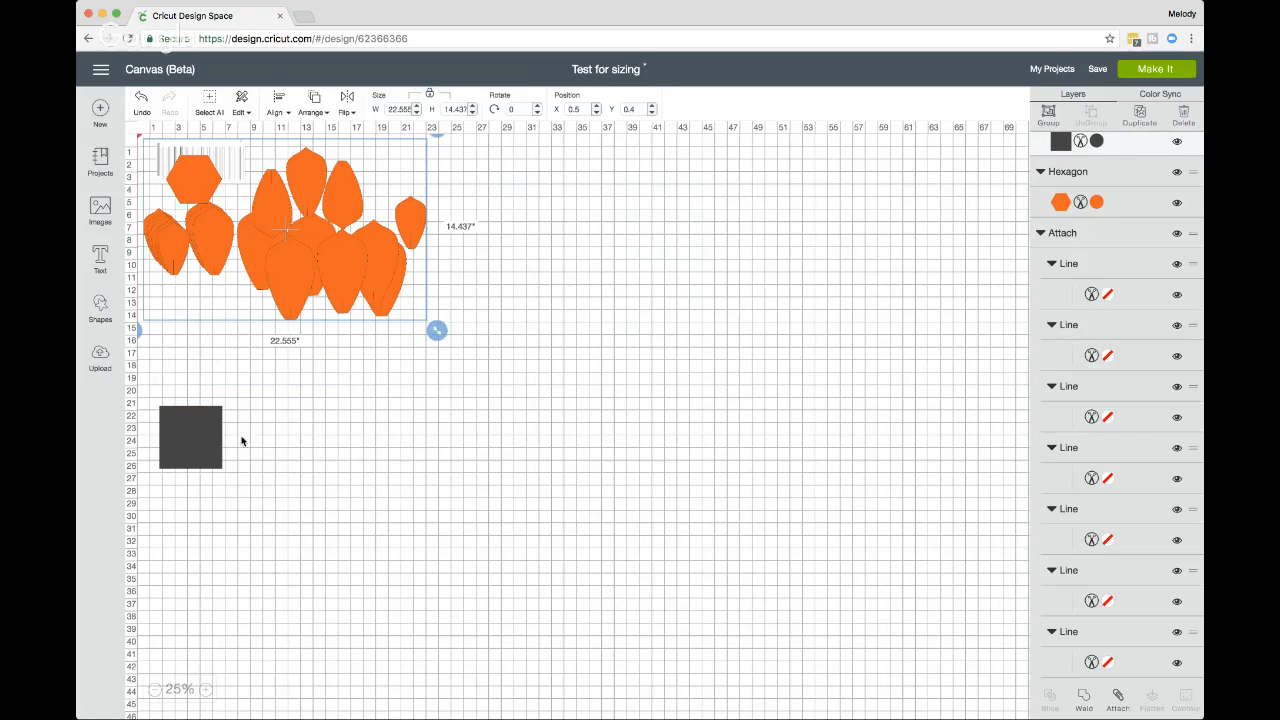
Step: Move the square up against the petals, reselect all the other objects and scale them to about 20 by 12.8 in
{"action": "left_click", "coordinate": [196, 414]}
{"action": "left_click_drag", "start_coordinate": [196, 414], "coordinate": [239, 235]}
{"action": "left_click_drag", "start_coordinate": [438, 262], "coordinate": [152, 151]}
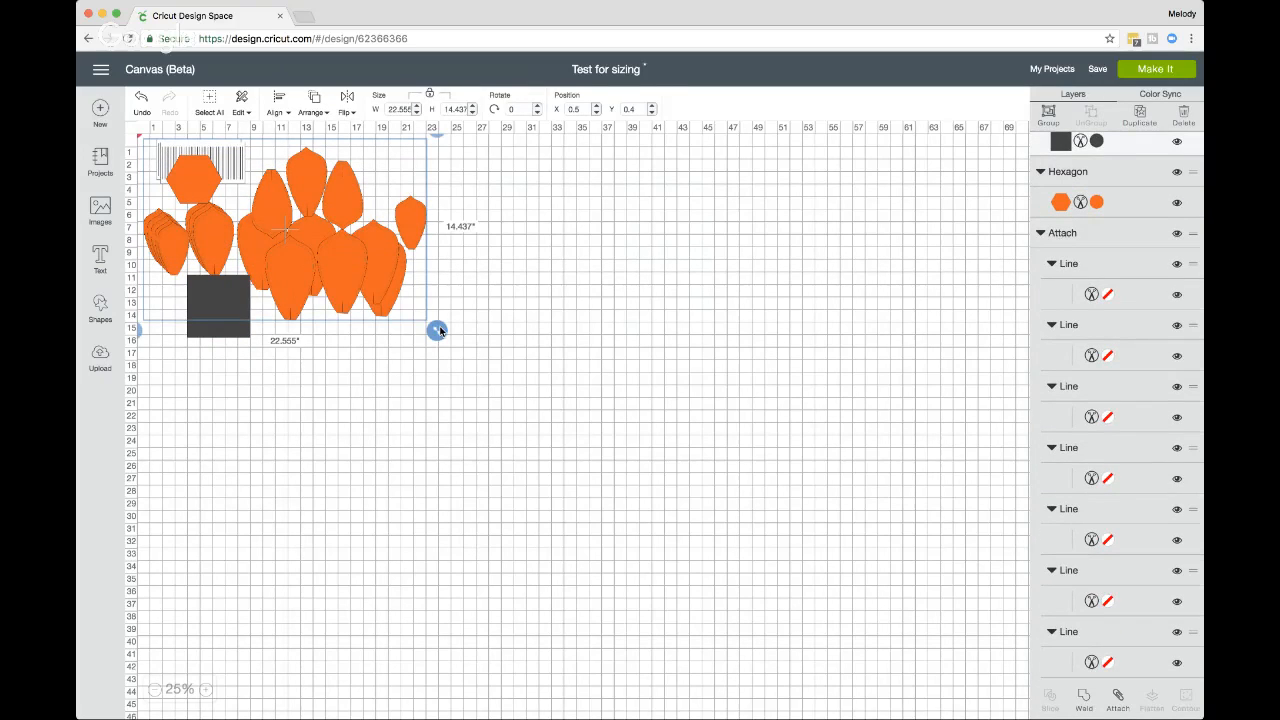
{"action": "left_click_drag", "start_coordinate": [434, 323], "coordinate": [396, 302]}
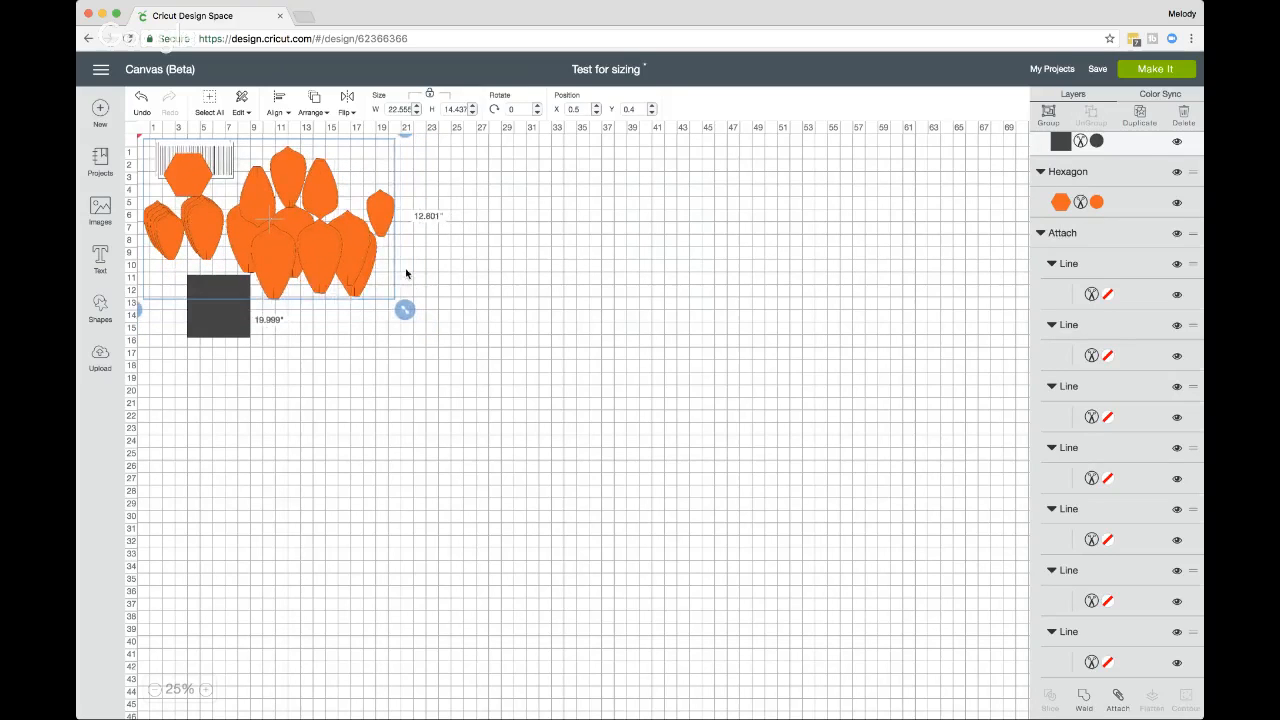
Step: Move the square against the outermost small petal, select all the other objects and scale them down slightly below 19.11 in wide
{"action": "left_click", "coordinate": [321, 314]}
{"action": "left_click_drag", "start_coordinate": [227, 292], "coordinate": [431, 211]}
{"action": "left_click", "coordinate": [367, 312]}
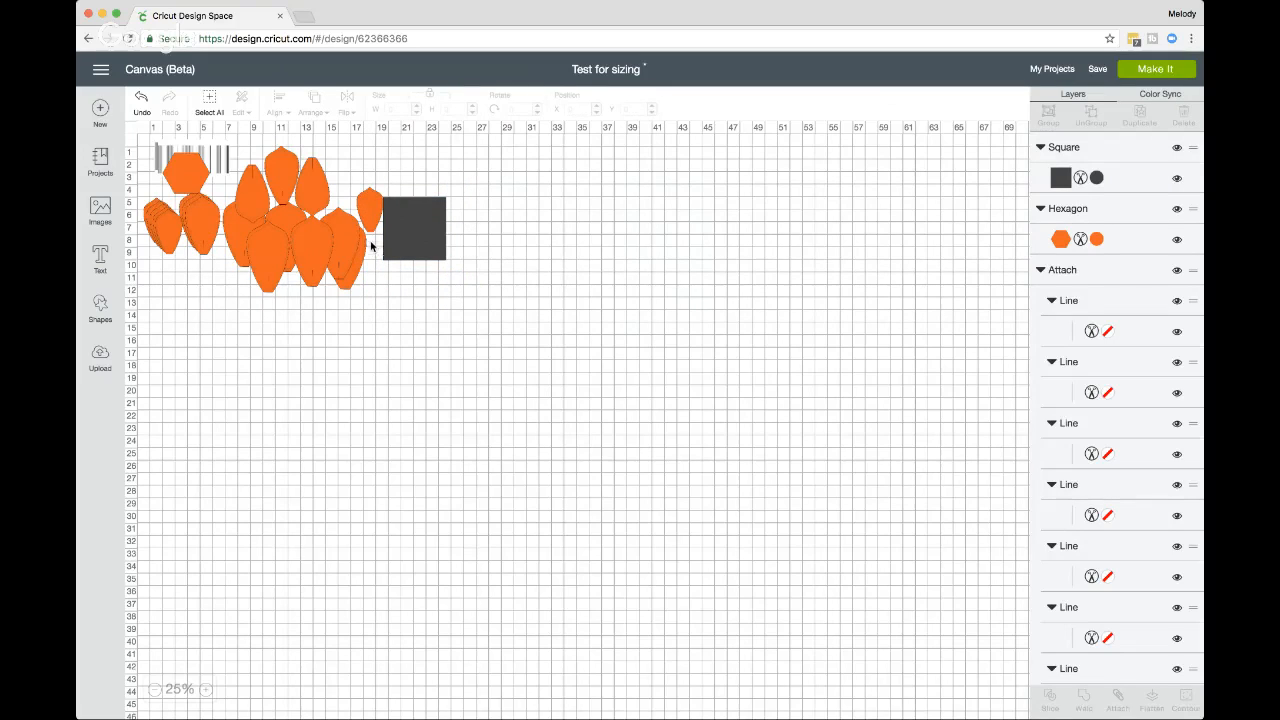
{"action": "left_click_drag", "start_coordinate": [374, 247], "coordinate": [153, 164]}
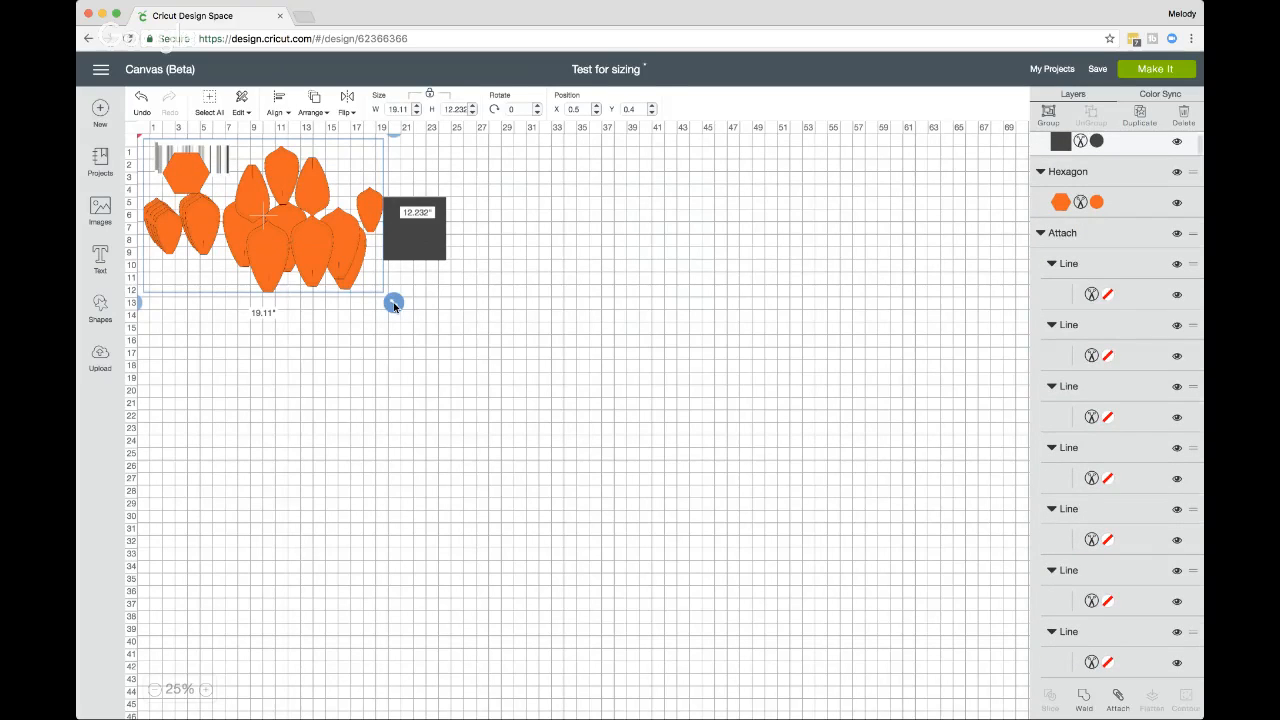
{"action": "left_click_drag", "start_coordinate": [394, 303], "coordinate": [376, 292]}
Step: Move the square clear of the petals, zoom the canvas to 75% and place it beside the small single petal at about X 17.58, Y 5.89 in
{"action": "left_click_drag", "start_coordinate": [392, 234], "coordinate": [465, 257]}
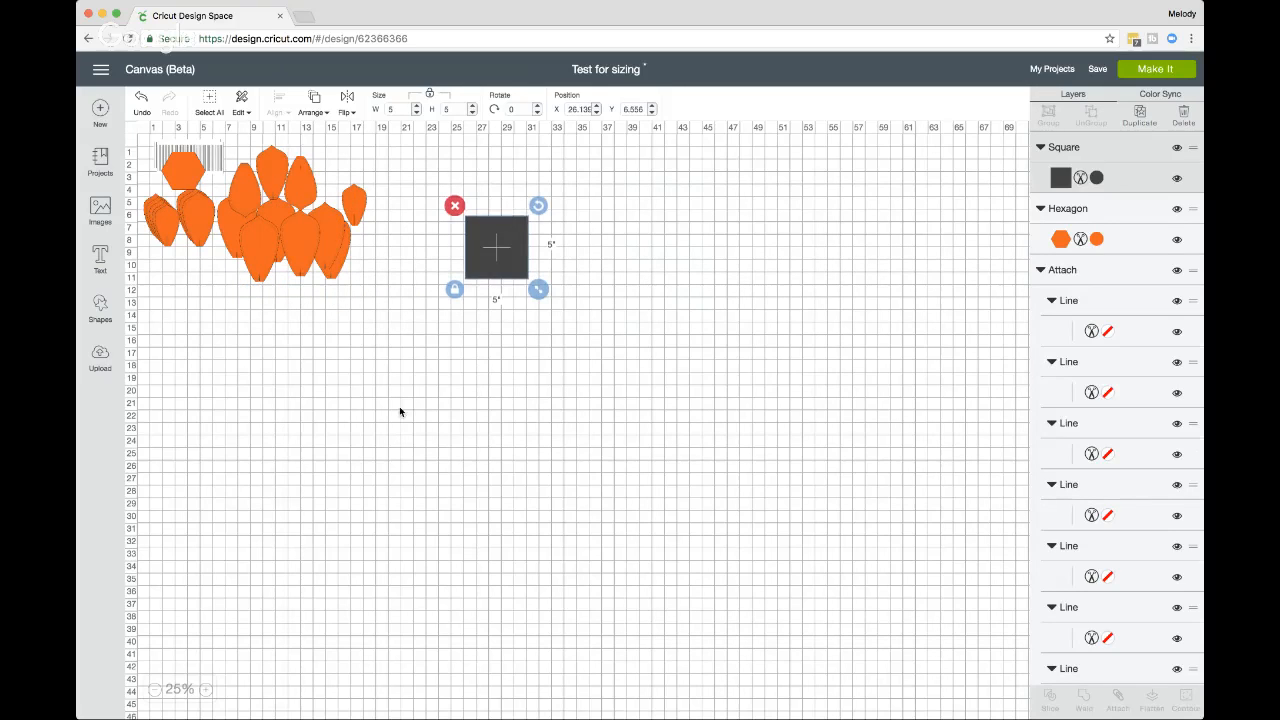
{"action": "left_click", "coordinate": [206, 690]}
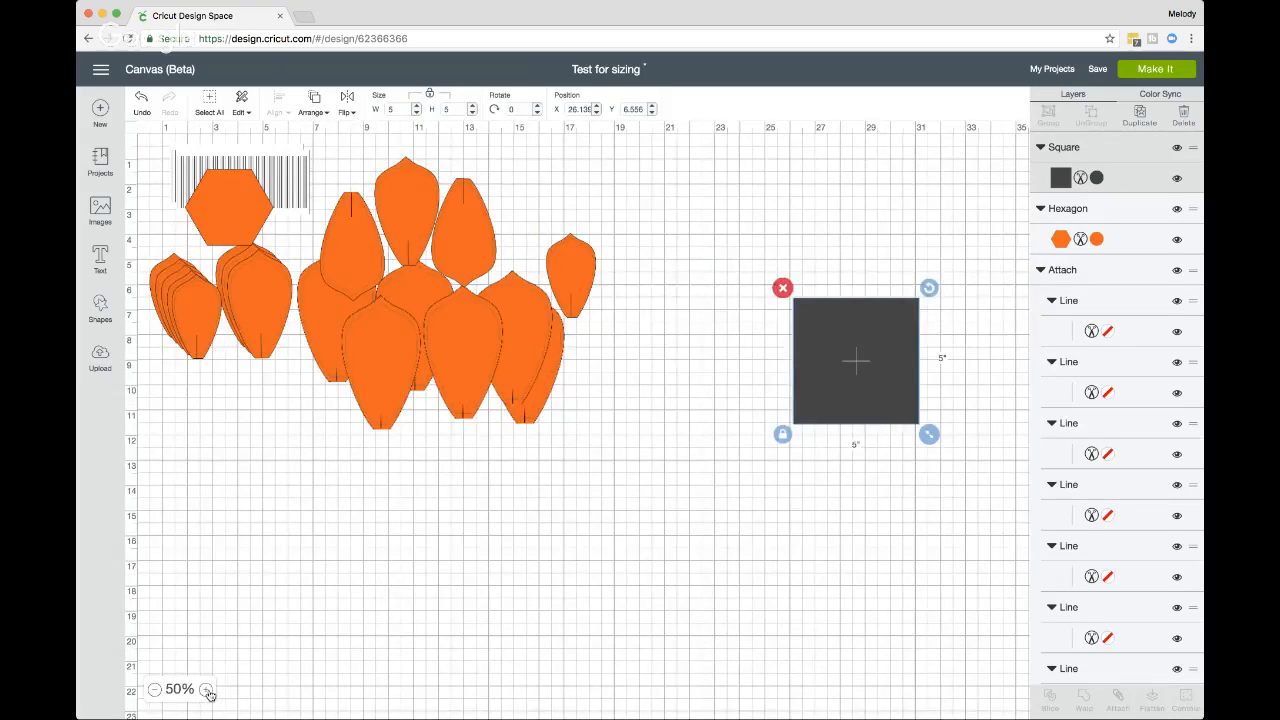
{"action": "left_click", "coordinate": [206, 690]}
{"action": "scroll", "coordinate": [423, 560], "scroll_direction": "left", "scroll_amount": 5}
{"action": "left_click_drag", "start_coordinate": [600, 500], "coordinate": [220, 470]}
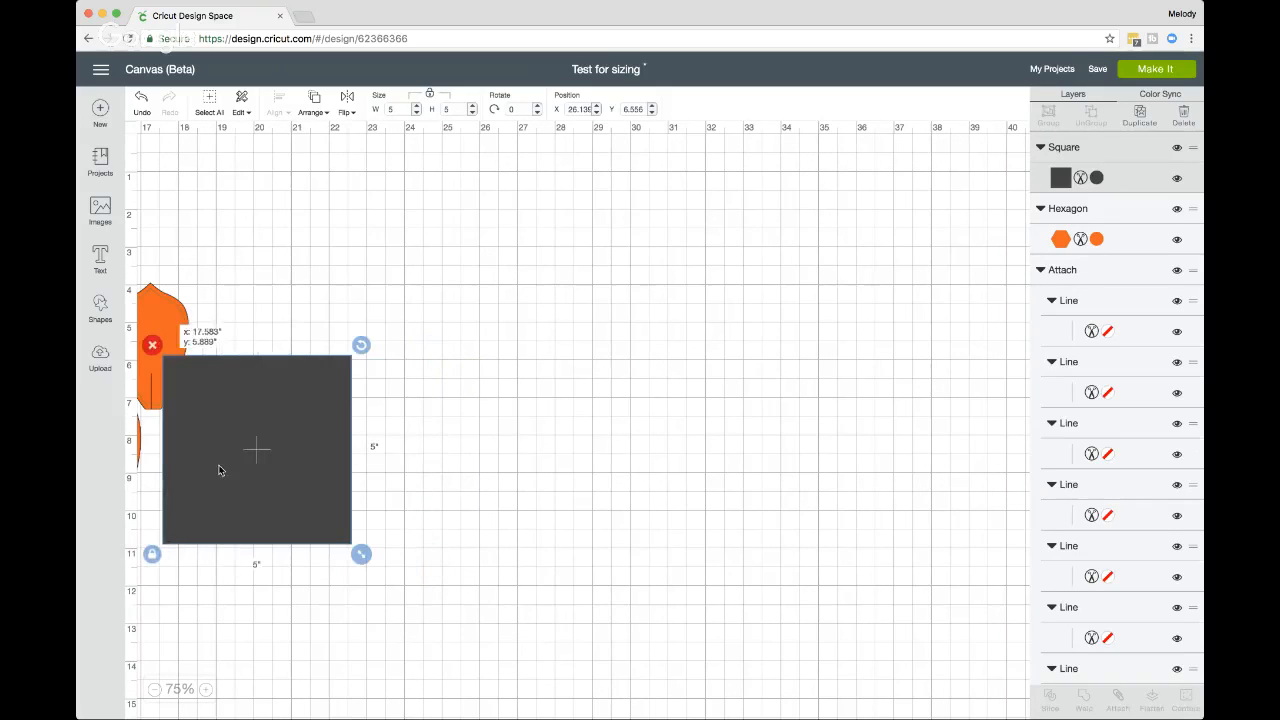
{"action": "scroll", "coordinate": [231, 468], "scroll_direction": "left", "scroll_amount": 15}
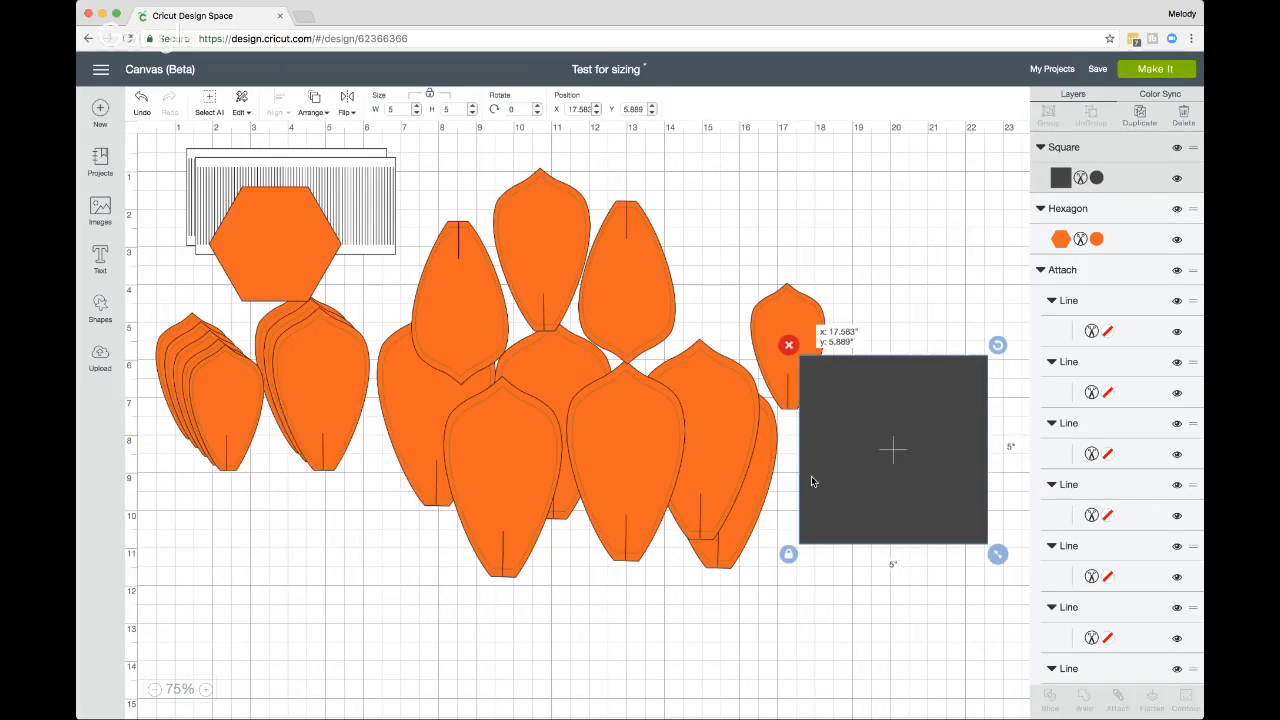
Step: Compare the square with the small petal stacks and the large petals, leaving it at about X 17.59, Y 9.07 in
{"action": "left_click_drag", "start_coordinate": [812, 481], "coordinate": [251, 600]}
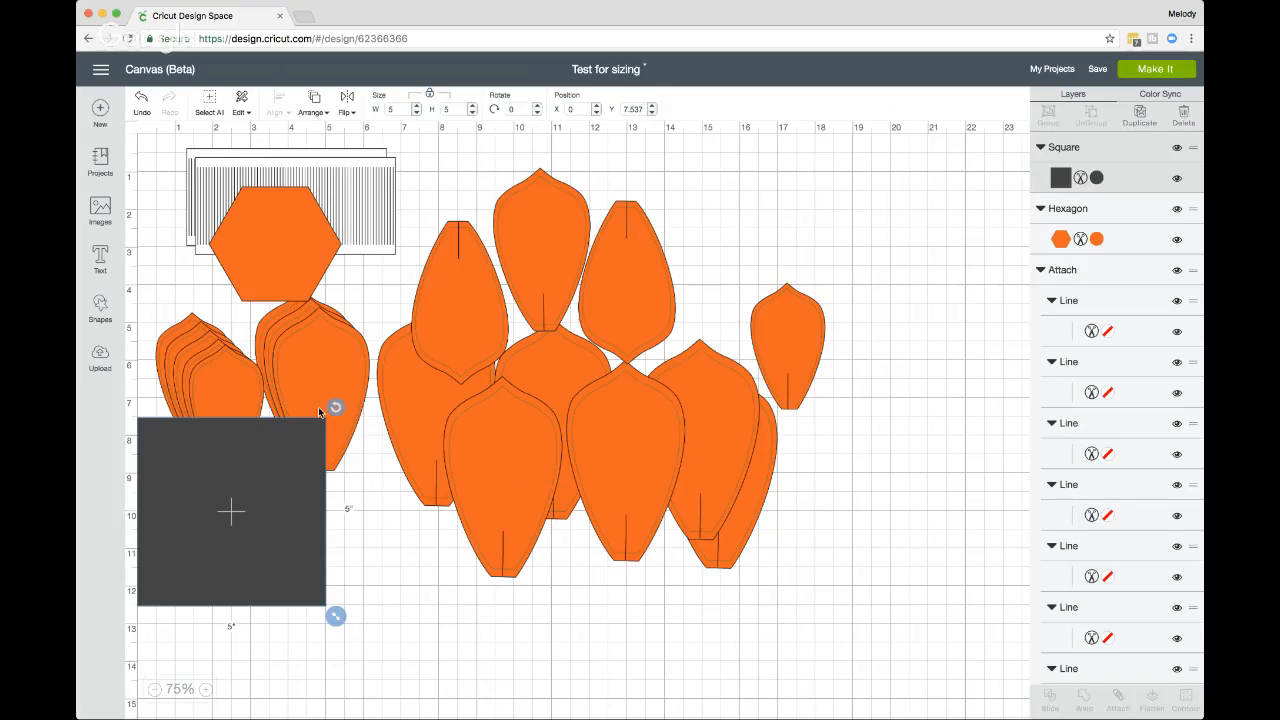
{"action": "left_click_drag", "start_coordinate": [267, 448], "coordinate": [363, 521]}
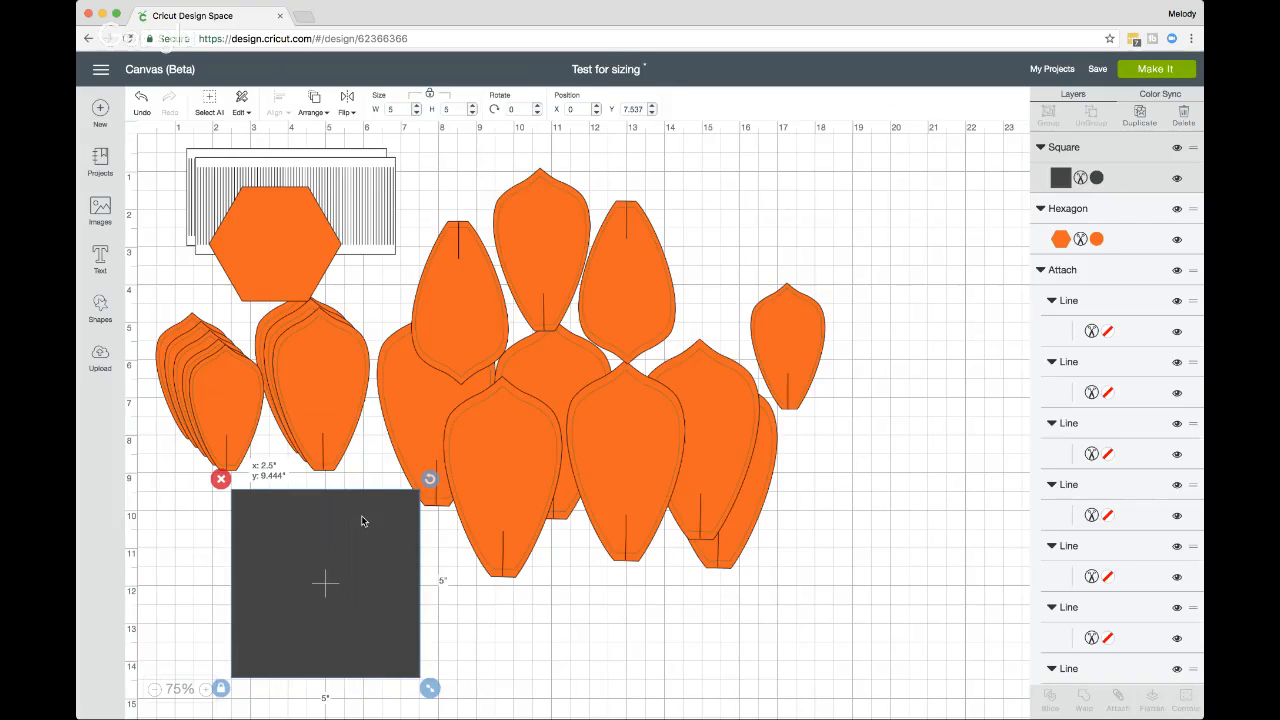
{"action": "left_click_drag", "start_coordinate": [363, 521], "coordinate": [904, 483]}
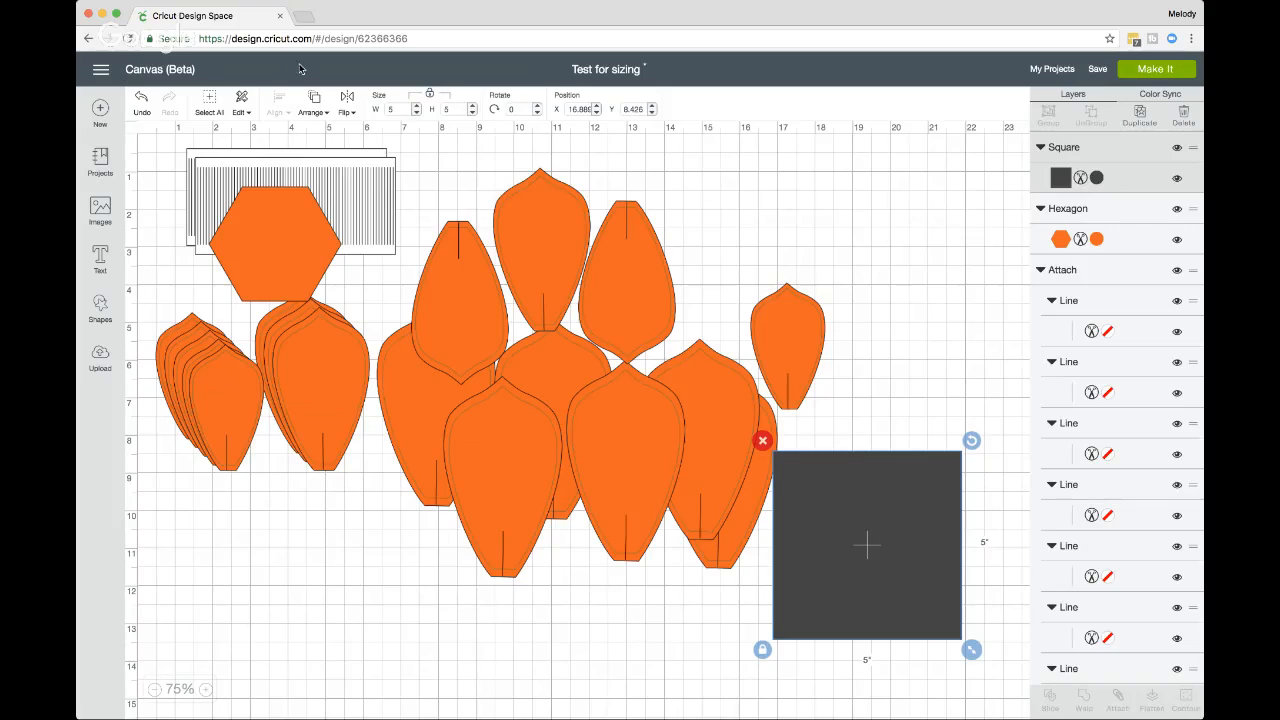
{"action": "left_click", "coordinate": [210, 101]}
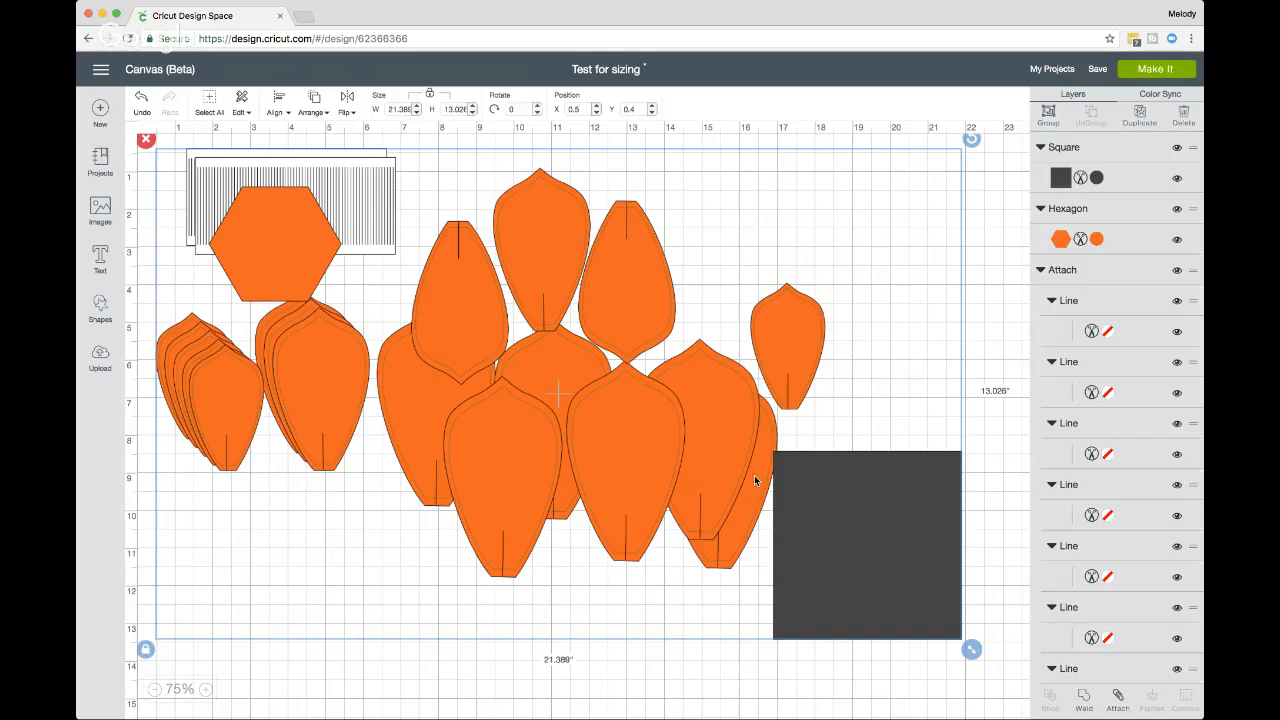
{"action": "left_click", "coordinate": [1000, 474]}
{"action": "left_click_drag", "start_coordinate": [881, 488], "coordinate": [907, 513]}
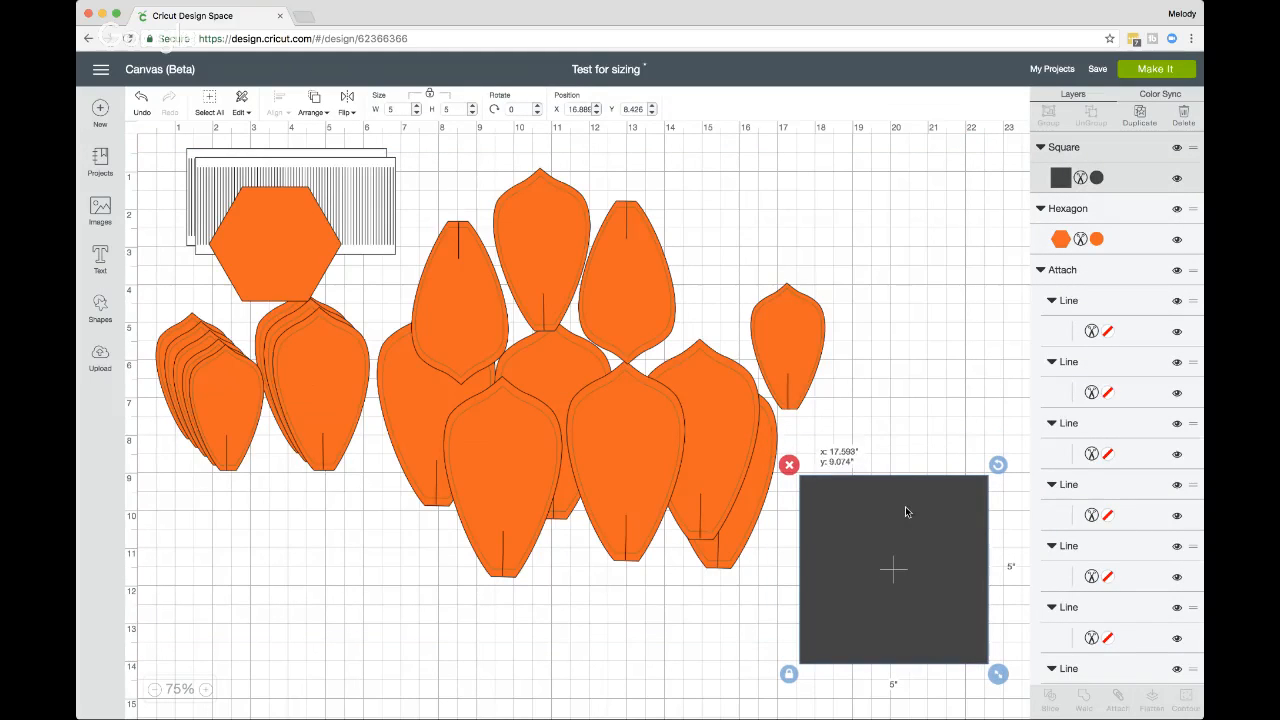
Step: Browse the ready-made projects across all categories and open the Golf Cart Onesie project details
{"action": "left_click", "coordinate": [100, 162]}
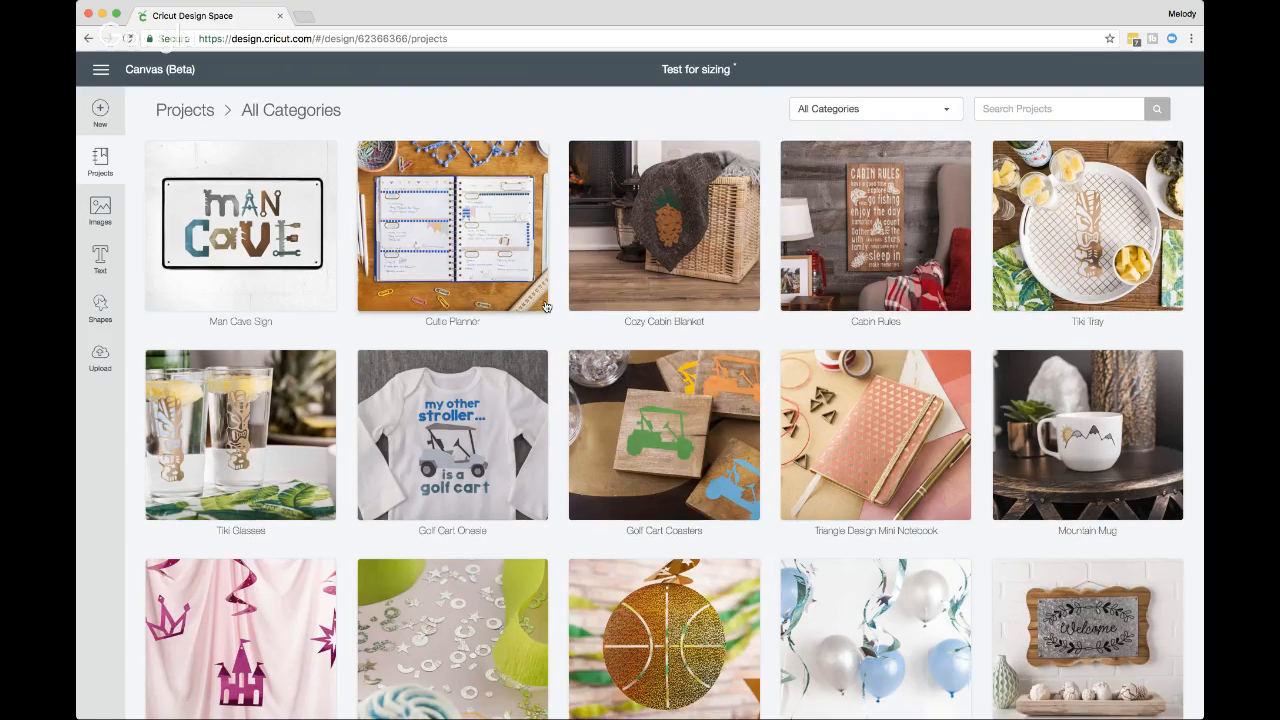
{"action": "scroll", "coordinate": [546, 307], "scroll_direction": "down", "scroll_amount": 1}
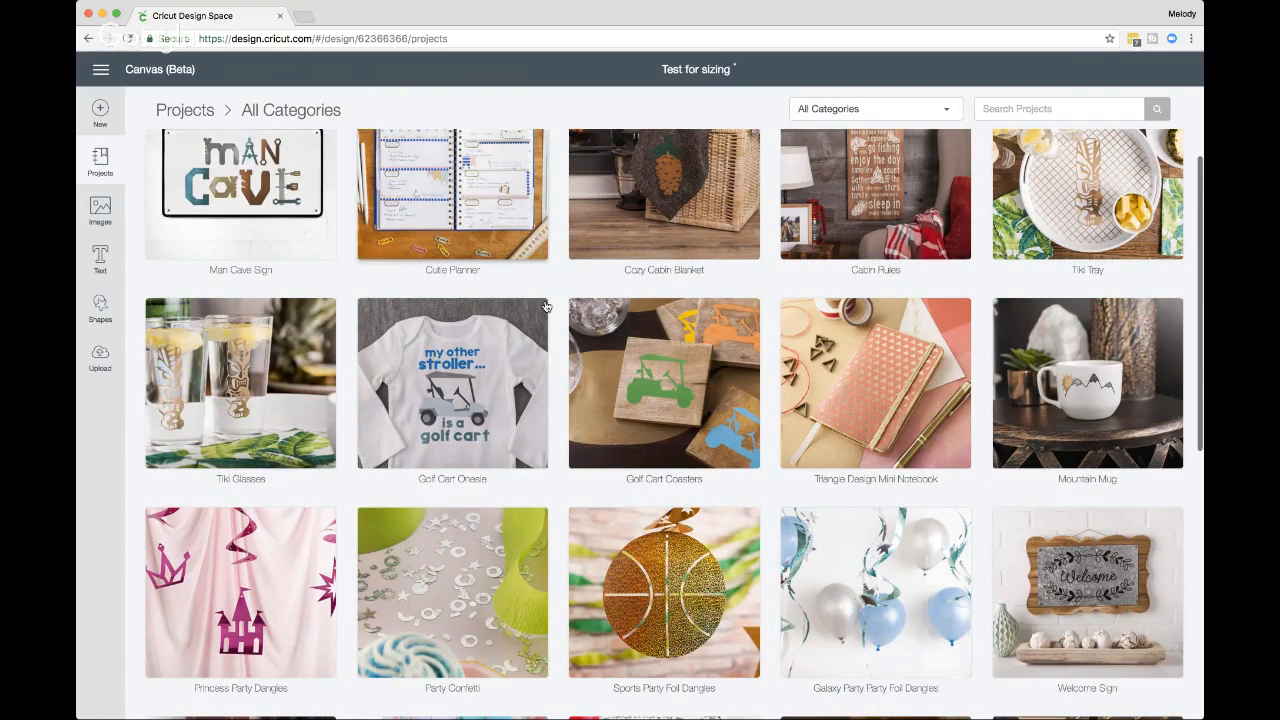
{"action": "scroll", "coordinate": [545, 306], "scroll_direction": "down", "scroll_amount": 1}
{"action": "left_click", "coordinate": [486, 312]}
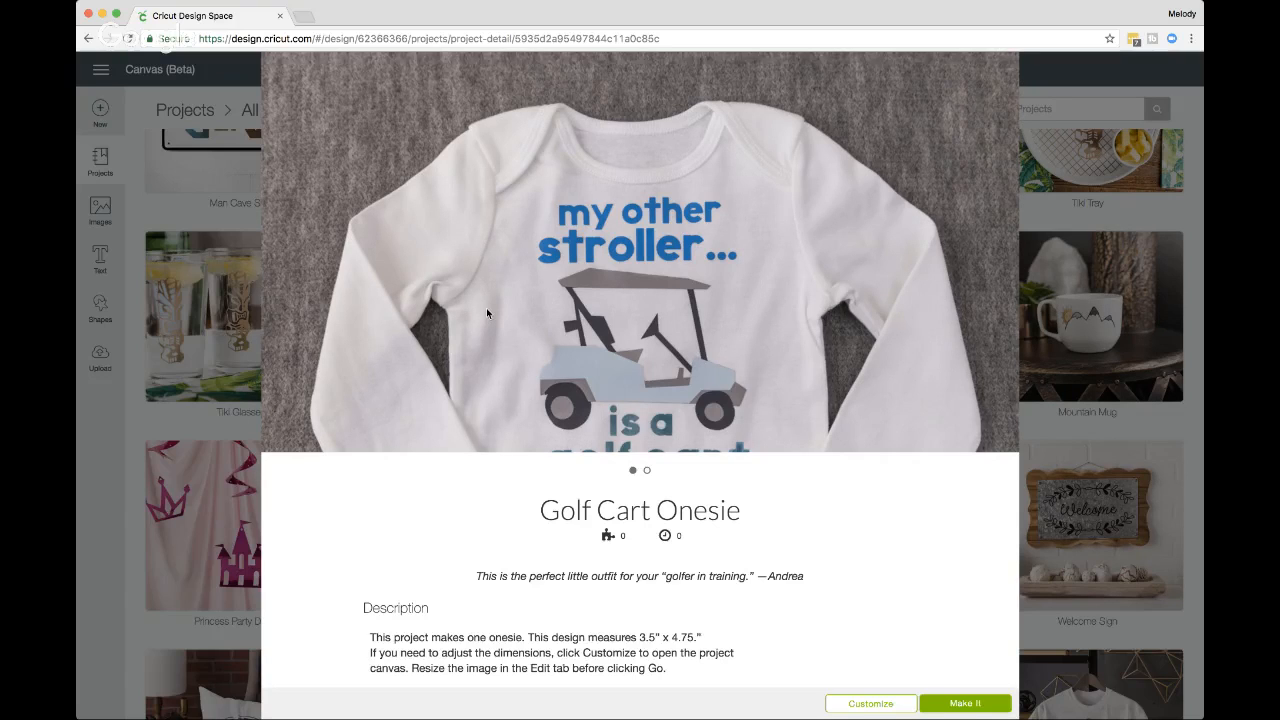
Step: Review the Golf Cart Onesie description and materials, then open it for customizing, replacing the unsaved project on the canvas
{"action": "scroll", "coordinate": [608, 282], "scroll_direction": "down", "scroll_amount": 3}
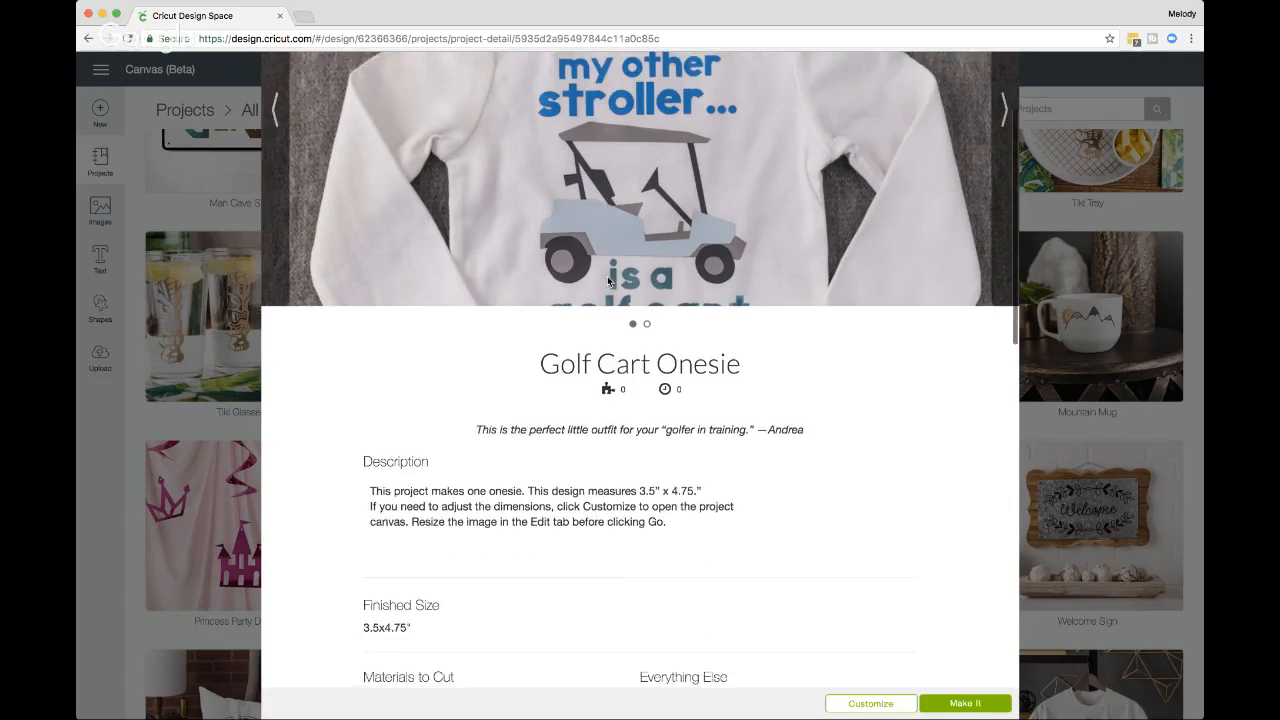
{"action": "scroll", "coordinate": [608, 282], "scroll_direction": "down", "scroll_amount": 5}
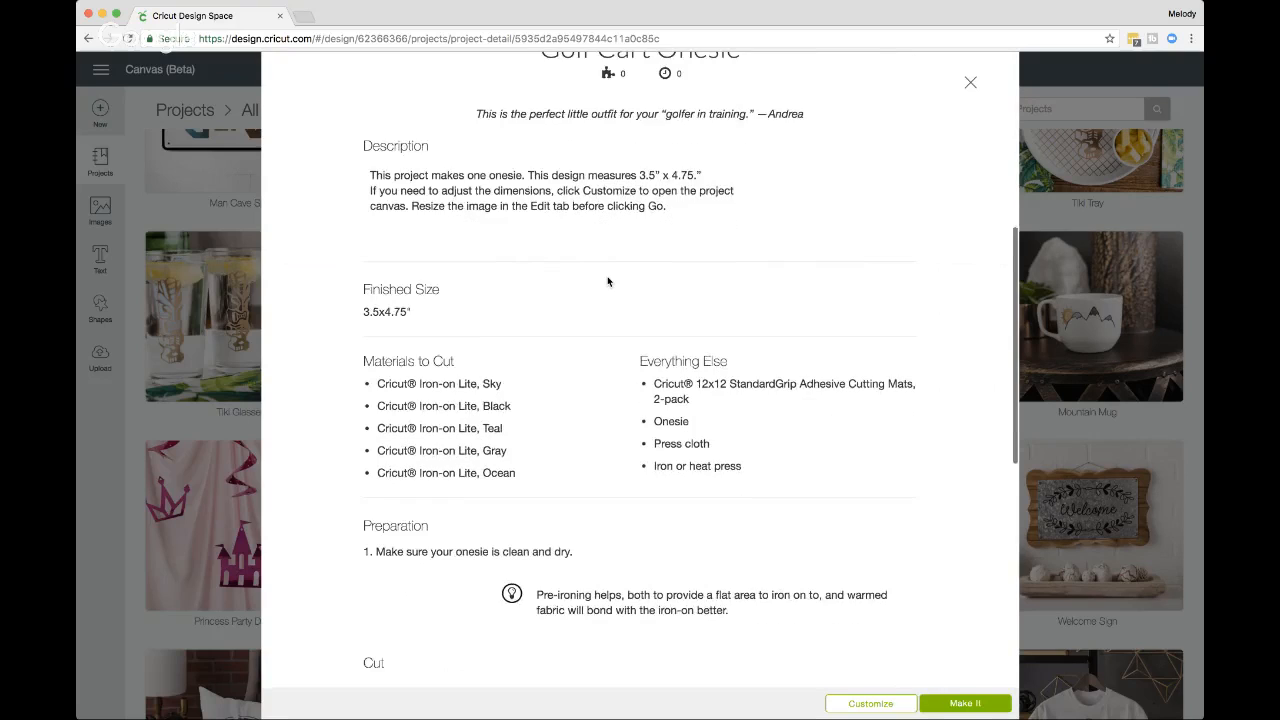
{"action": "scroll", "coordinate": [608, 282], "scroll_direction": "up", "scroll_amount": 5}
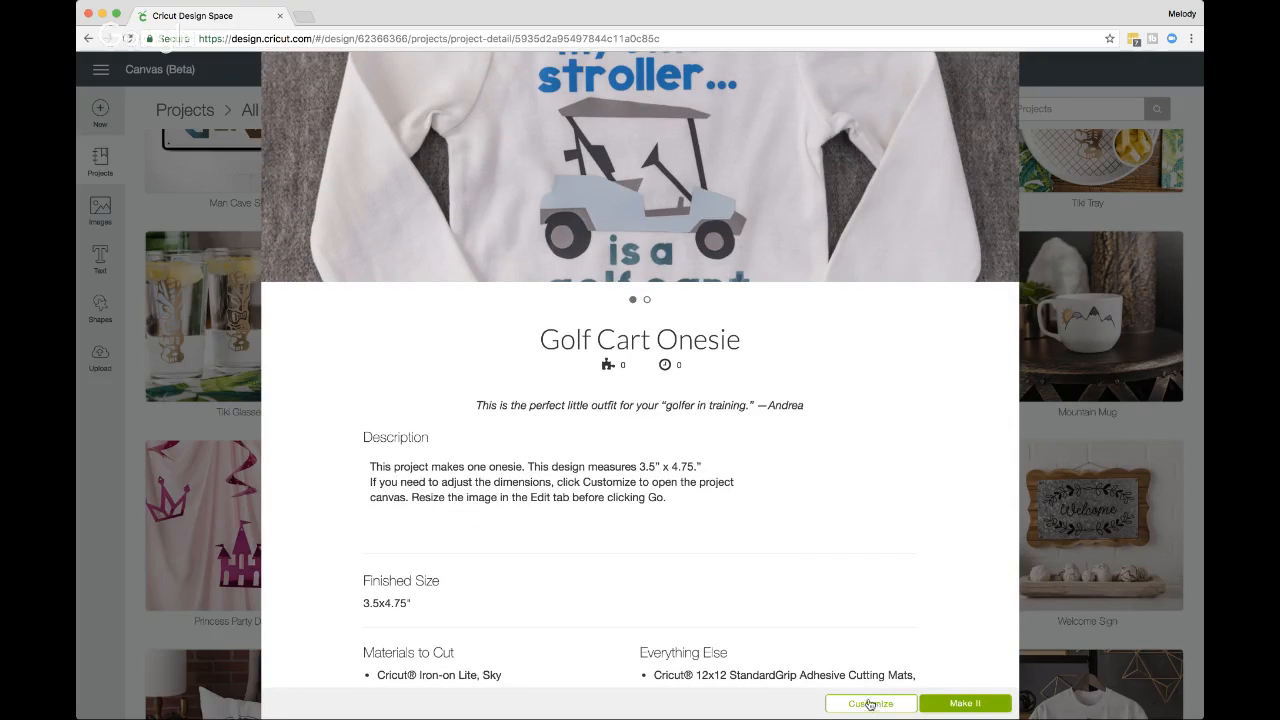
{"action": "scroll", "coordinate": [787, 617], "scroll_direction": "up", "scroll_amount": 1}
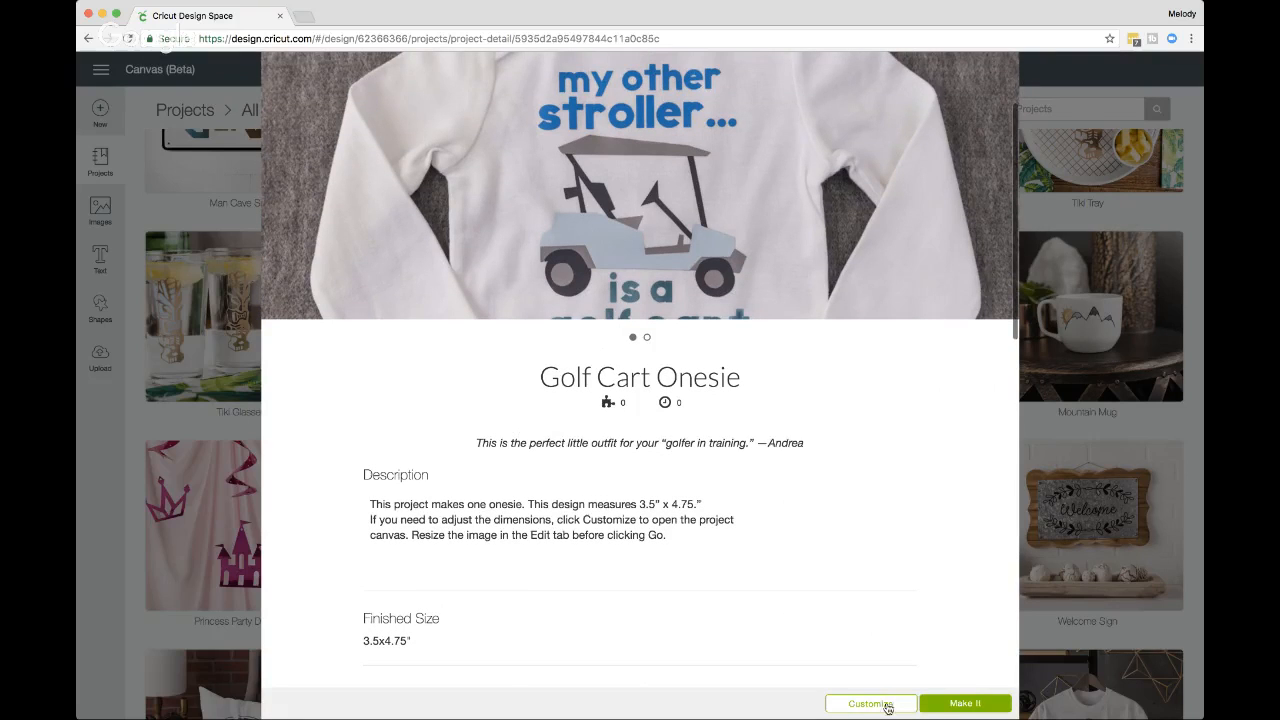
{"action": "left_click", "coordinate": [888, 703]}
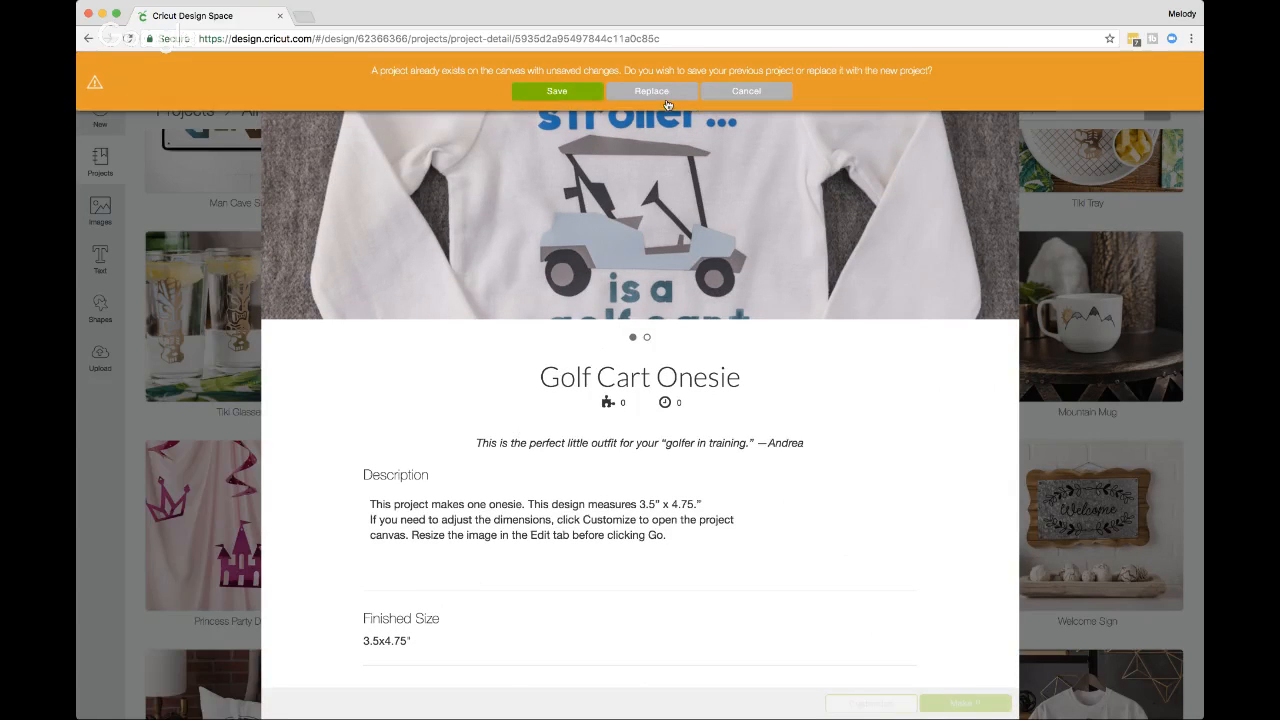
{"action": "left_click", "coordinate": [662, 94]}
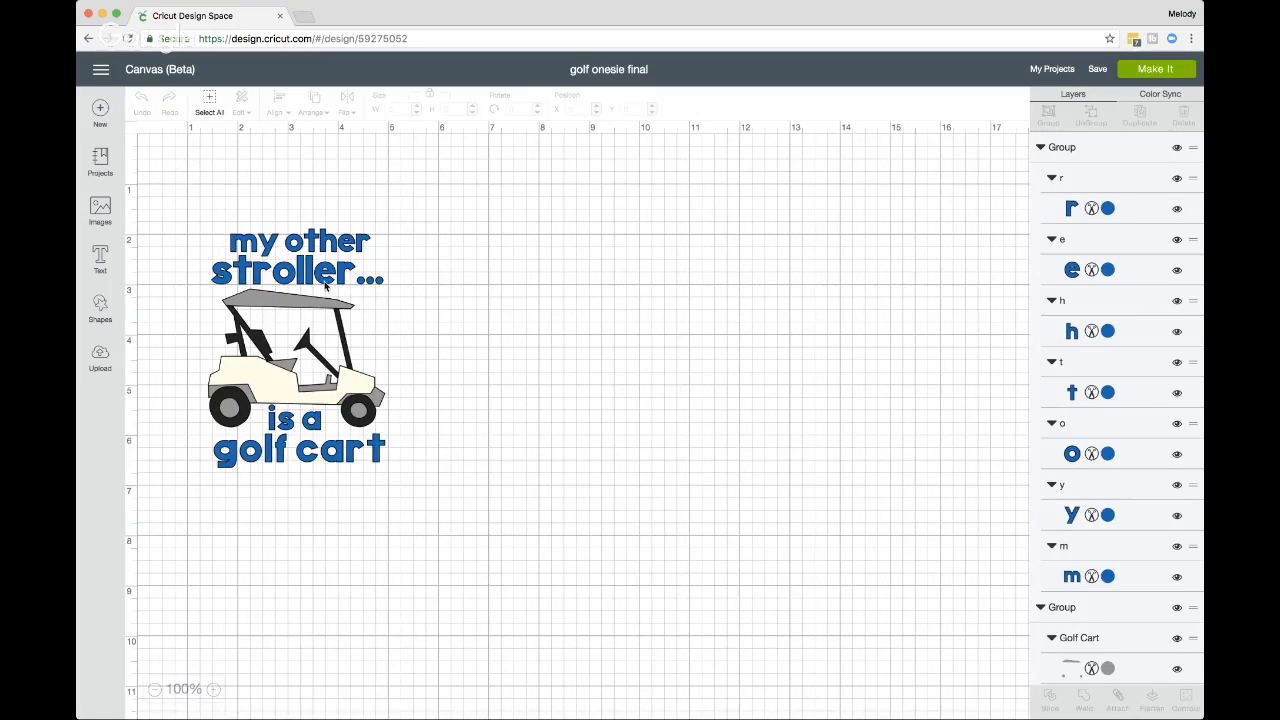
Step: Check the dimensions of the "stroller..." text and of the whole golf cart design, leaving nothing selected
{"action": "left_click", "coordinate": [263, 272]}
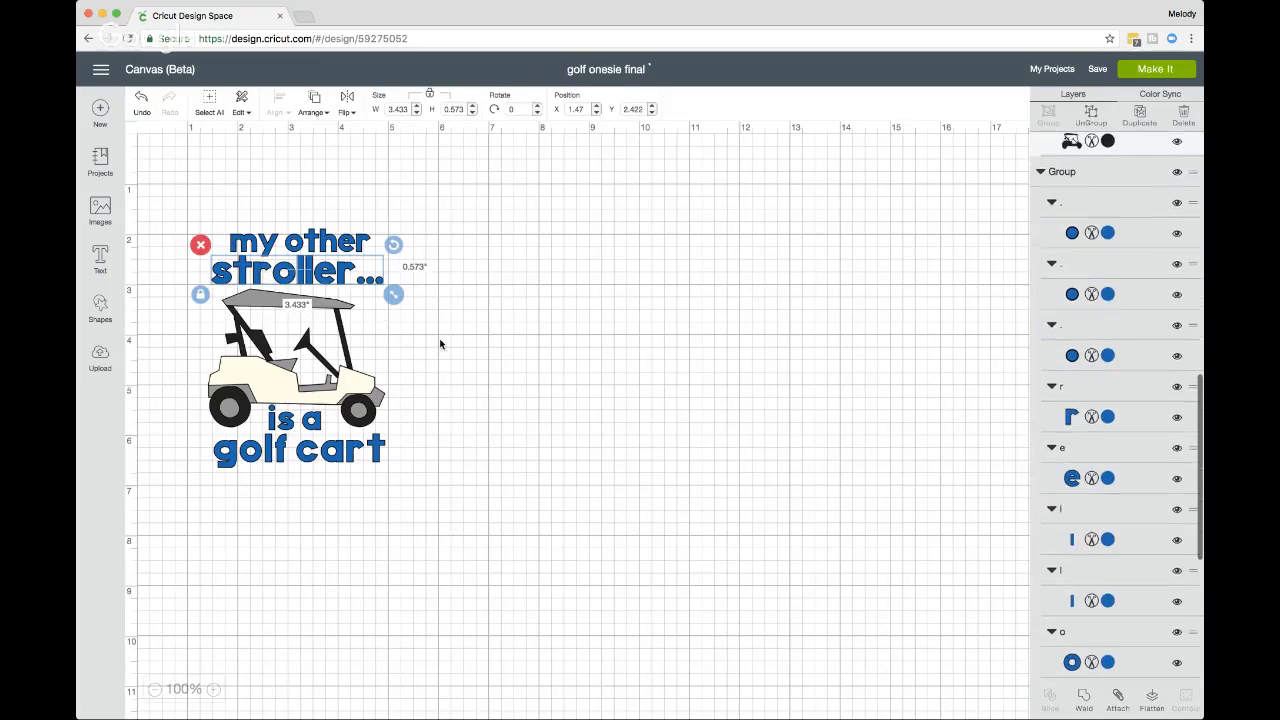
{"action": "left_click", "coordinate": [439, 338]}
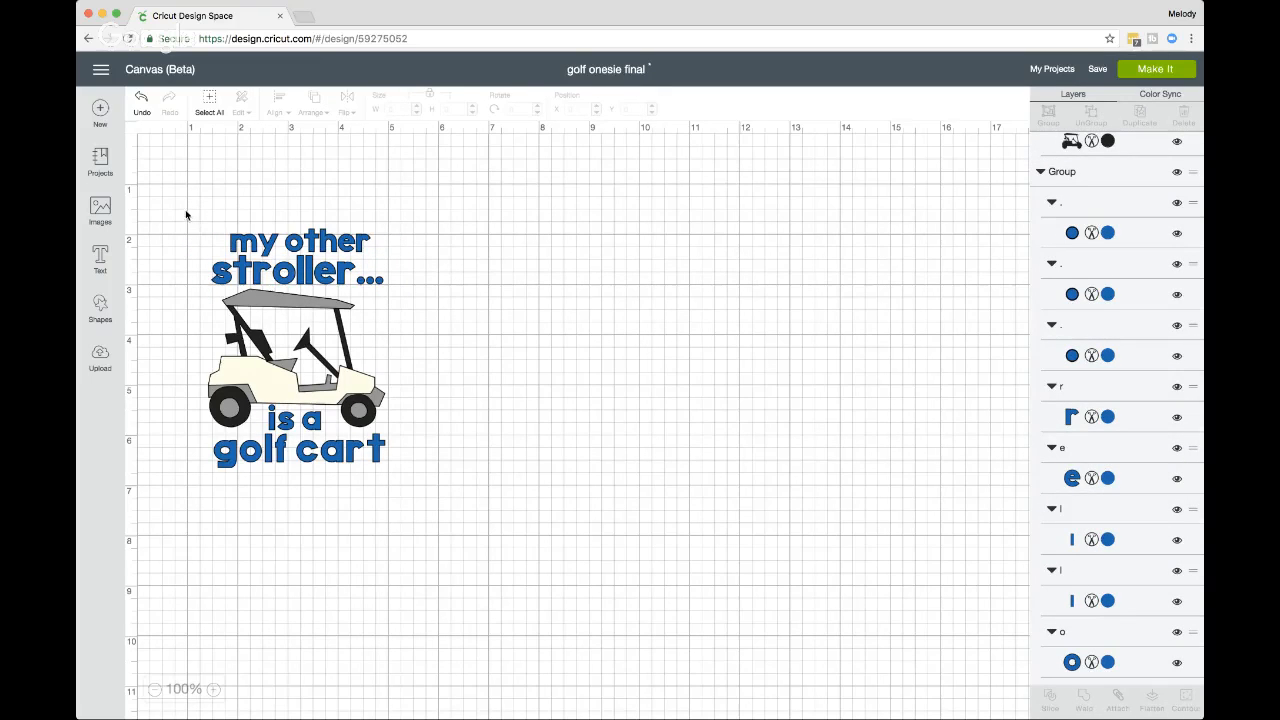
{"action": "mouse_move", "coordinate": [185, 209]}
{"action": "left_mouse_down"}
{"action": "mouse_move", "coordinate": [438, 442]}
{"action": "mouse_move", "coordinate": [442, 505]}
{"action": "left_mouse_up"}
{"action": "left_click_drag", "start_coordinate": [159, 208], "coordinate": [430, 492]}
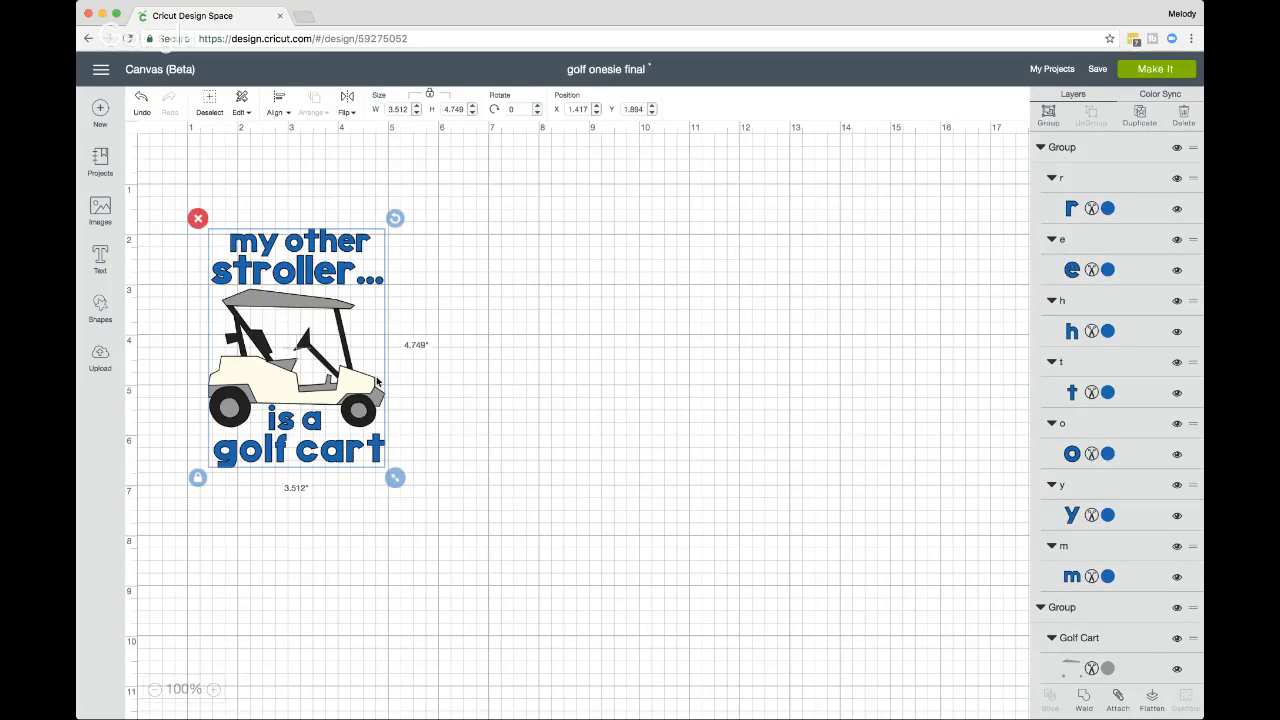
{"action": "left_click", "coordinate": [258, 169]}
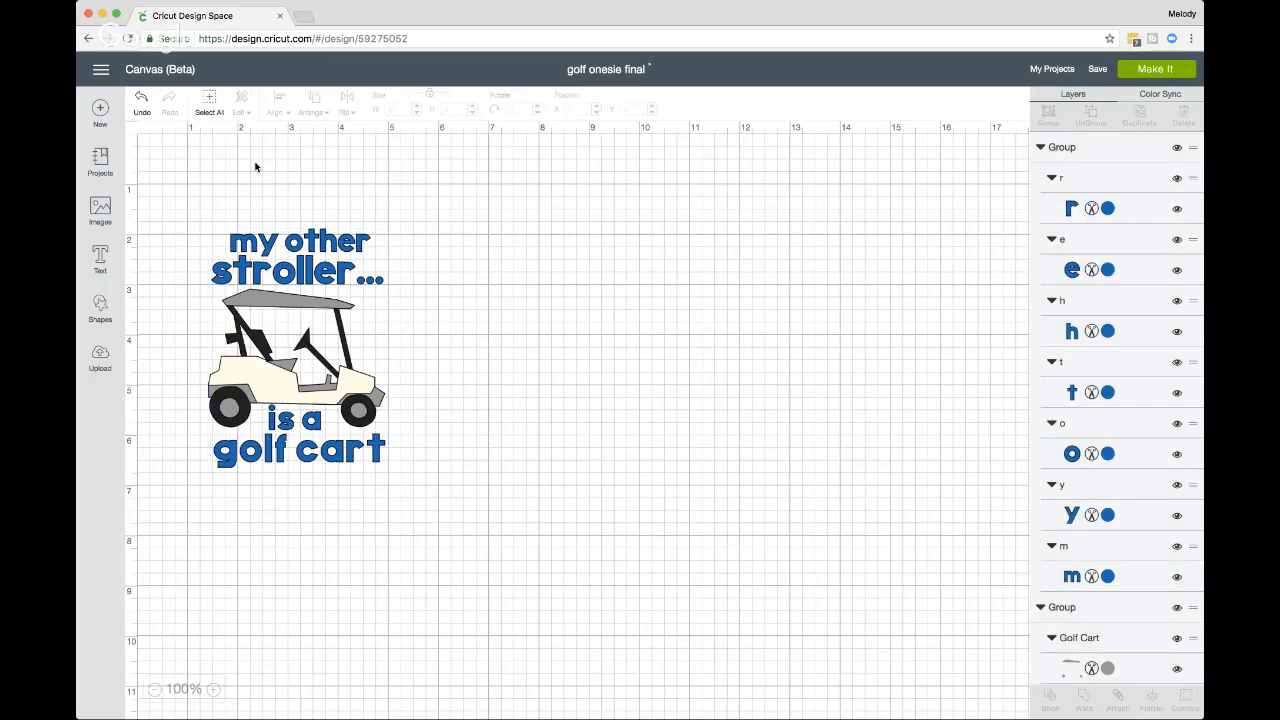
Step: Select the whole golf cart design, enlarge it to about 6.57 by 8.89 in and shrink it to about 3.48 by 4.71 in
{"action": "left_click", "coordinate": [211, 102]}
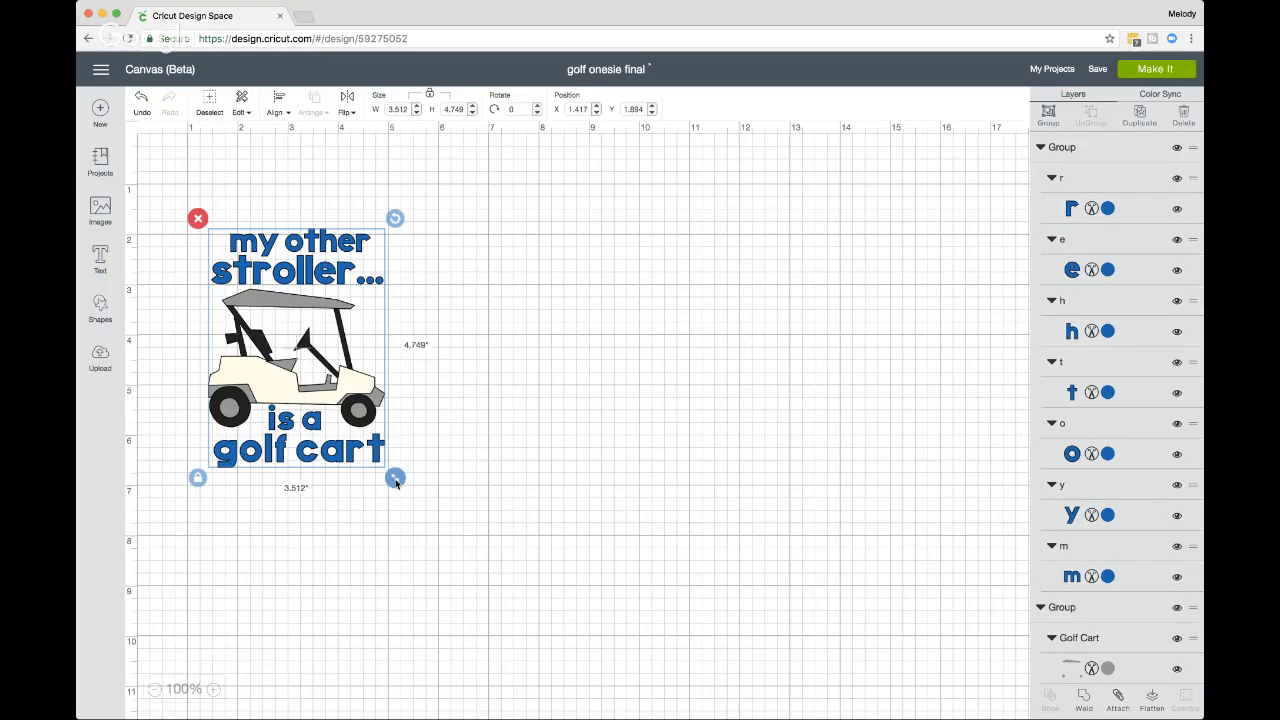
{"action": "left_click_drag", "start_coordinate": [396, 482], "coordinate": [731, 686]}
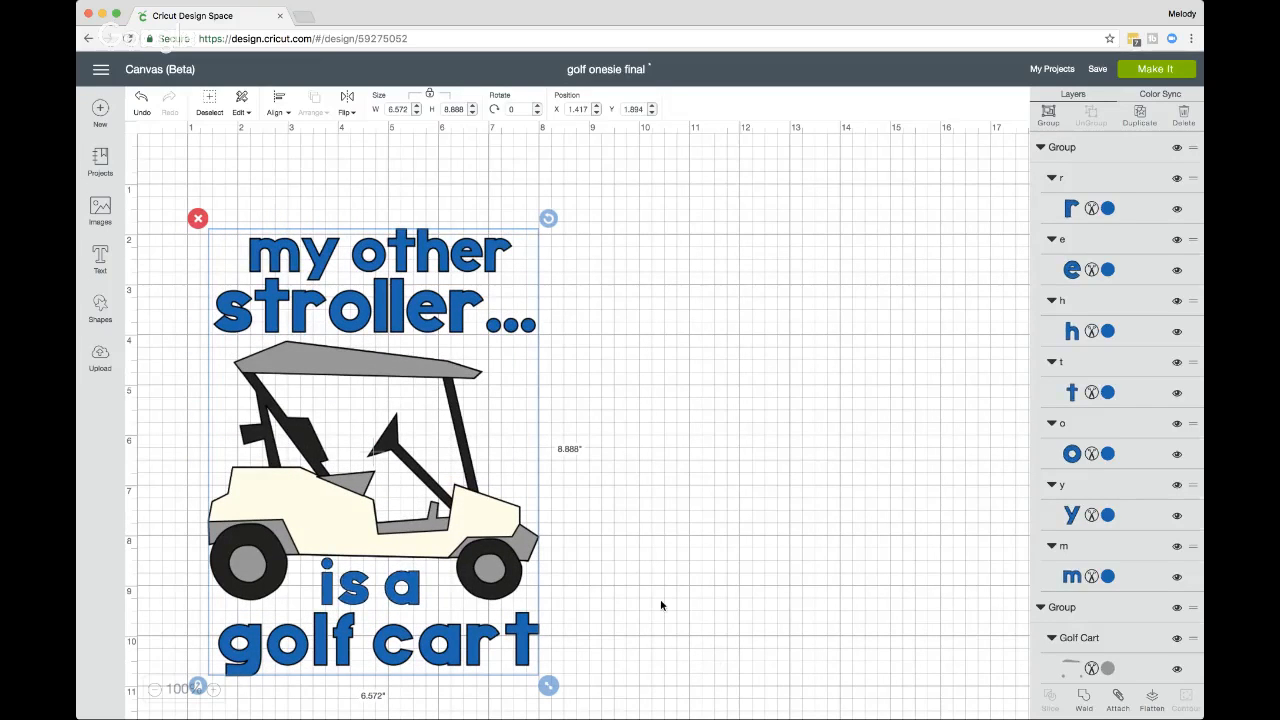
{"action": "scroll", "coordinate": [661, 605], "scroll_direction": "down", "scroll_amount": 4}
{"action": "left_click_drag", "start_coordinate": [549, 498], "coordinate": [437, 363]}
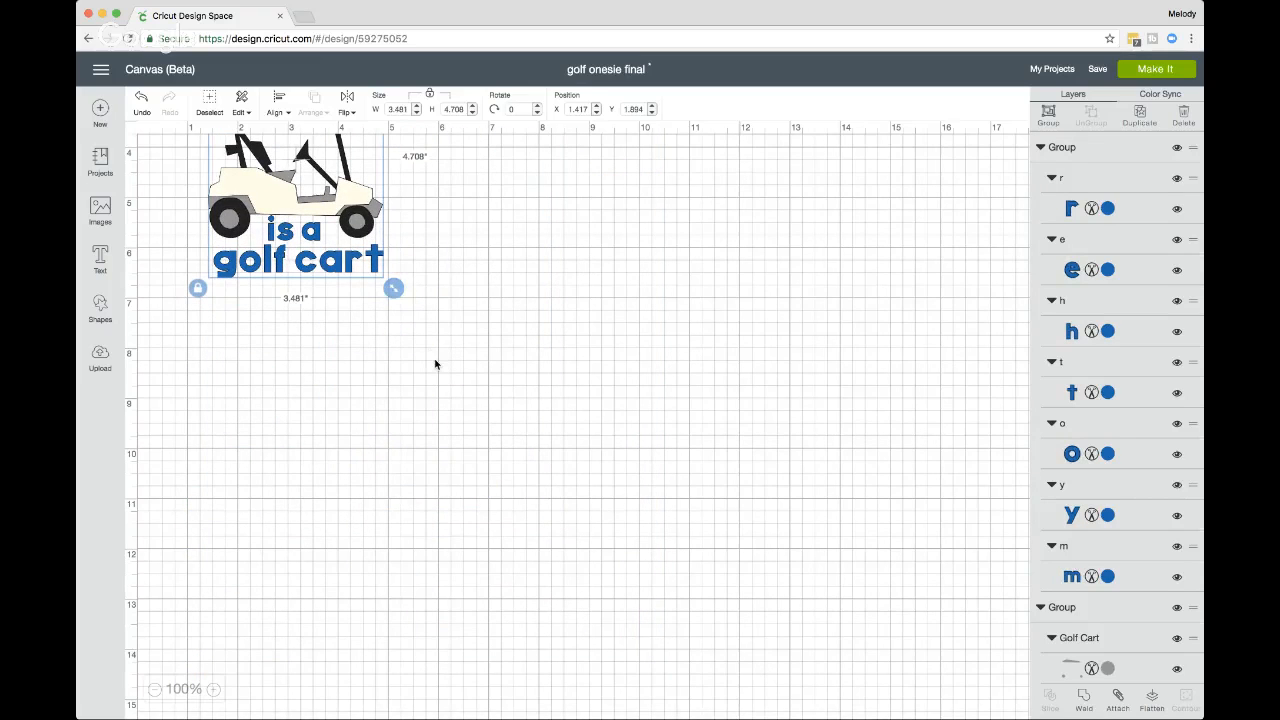
Step: Scale the whole golf cart design to about 5.21 in wide by 7.04 in high and deselect it
{"action": "scroll", "coordinate": [436, 363], "scroll_direction": "up", "scroll_amount": 1}
{"action": "scroll", "coordinate": [435, 363], "scroll_direction": "up", "scroll_amount": 3}
{"action": "left_click_drag", "start_coordinate": [394, 471], "coordinate": [597, 611]}
{"action": "scroll", "coordinate": [623, 586], "scroll_direction": "down", "scroll_amount": 2}
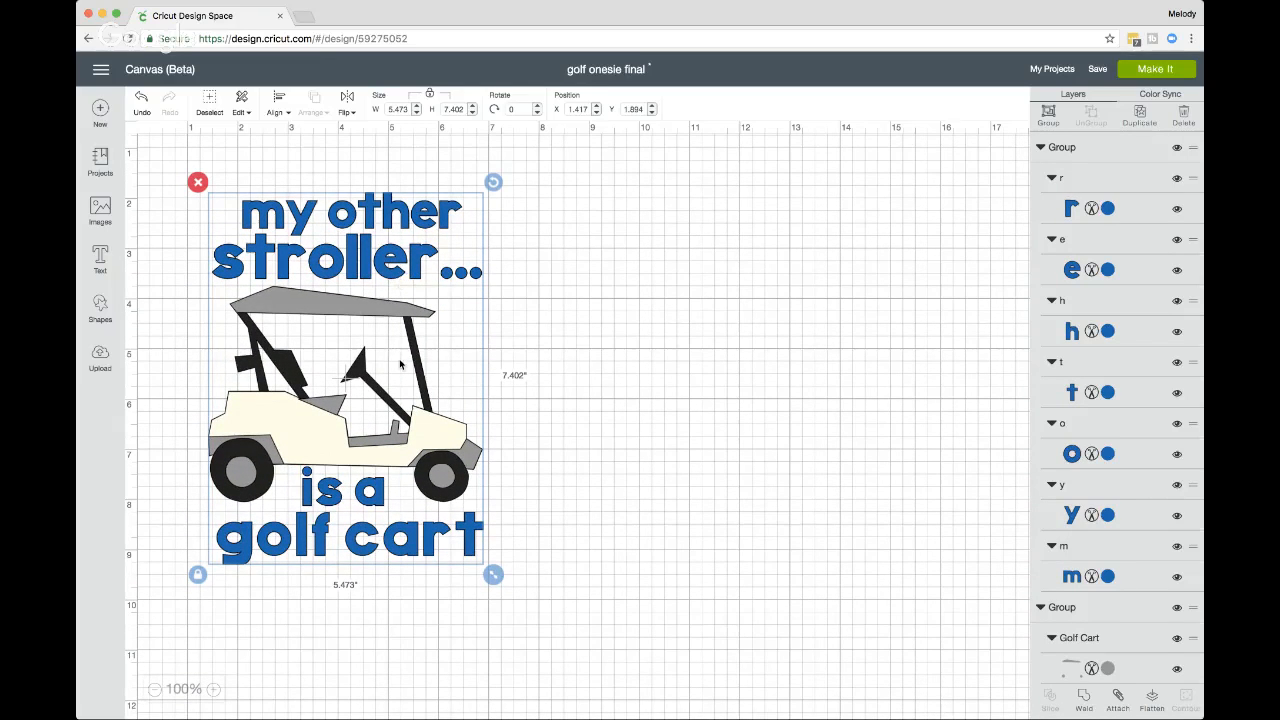
{"action": "mouse_move", "coordinate": [494, 576]}
{"action": "left_mouse_down"}
{"action": "mouse_move", "coordinate": [334, 440]}
{"action": "mouse_move", "coordinate": [486, 531]}
{"action": "mouse_move", "coordinate": [488, 560]}
{"action": "left_mouse_up"}
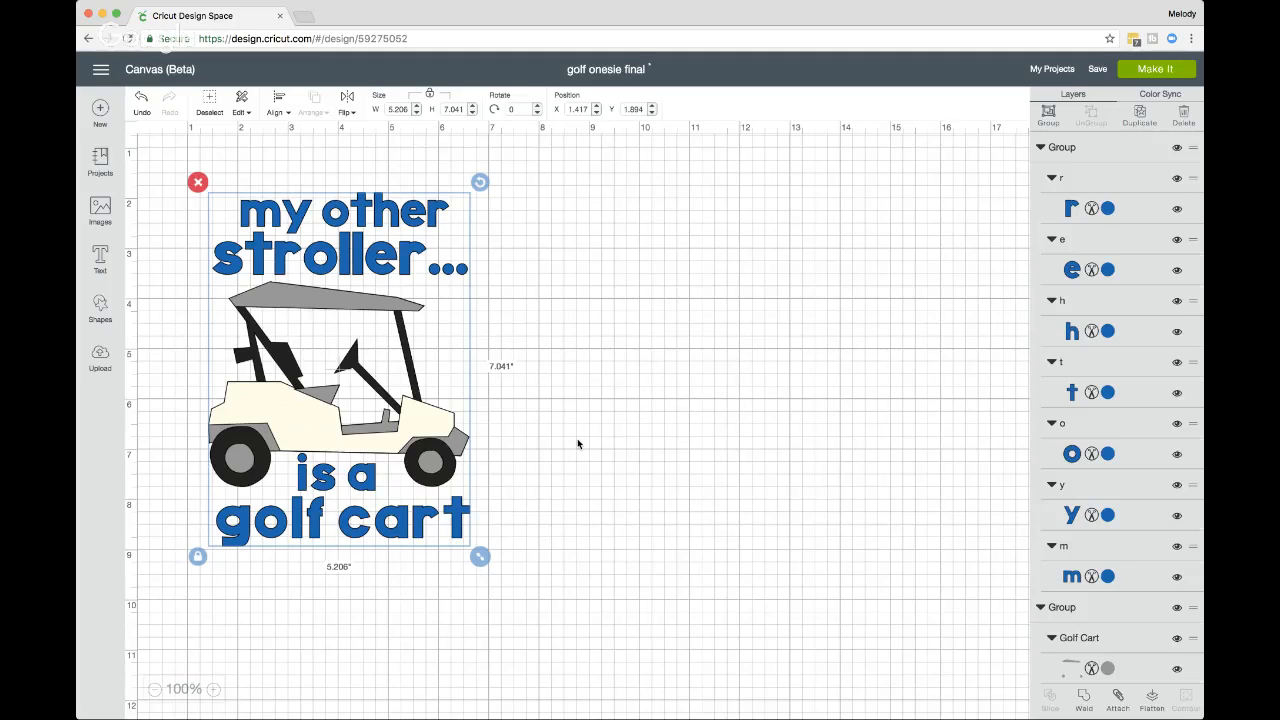
{"action": "left_click", "coordinate": [507, 495]}
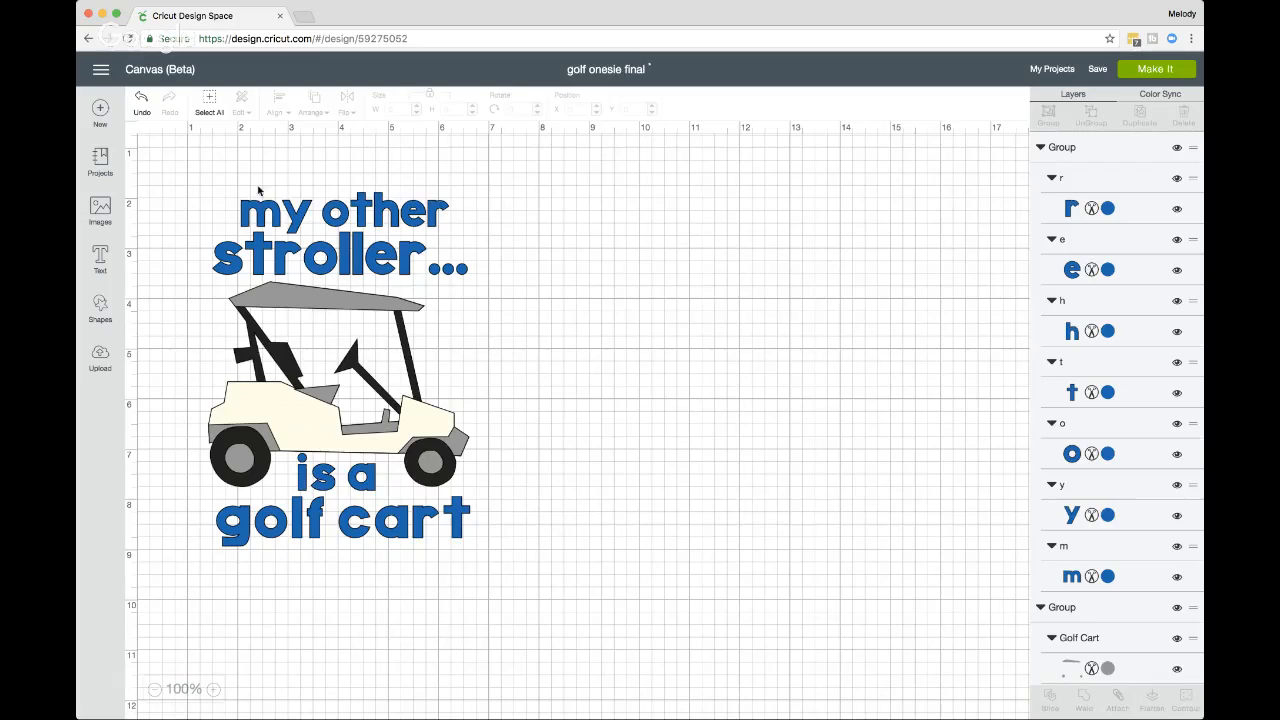
Step: Enlarge only the golf cart image to about 8.46 by 6.65 in and move it beside the text to about X 6.57, Y 1.74 in
{"action": "left_click", "coordinate": [293, 296]}
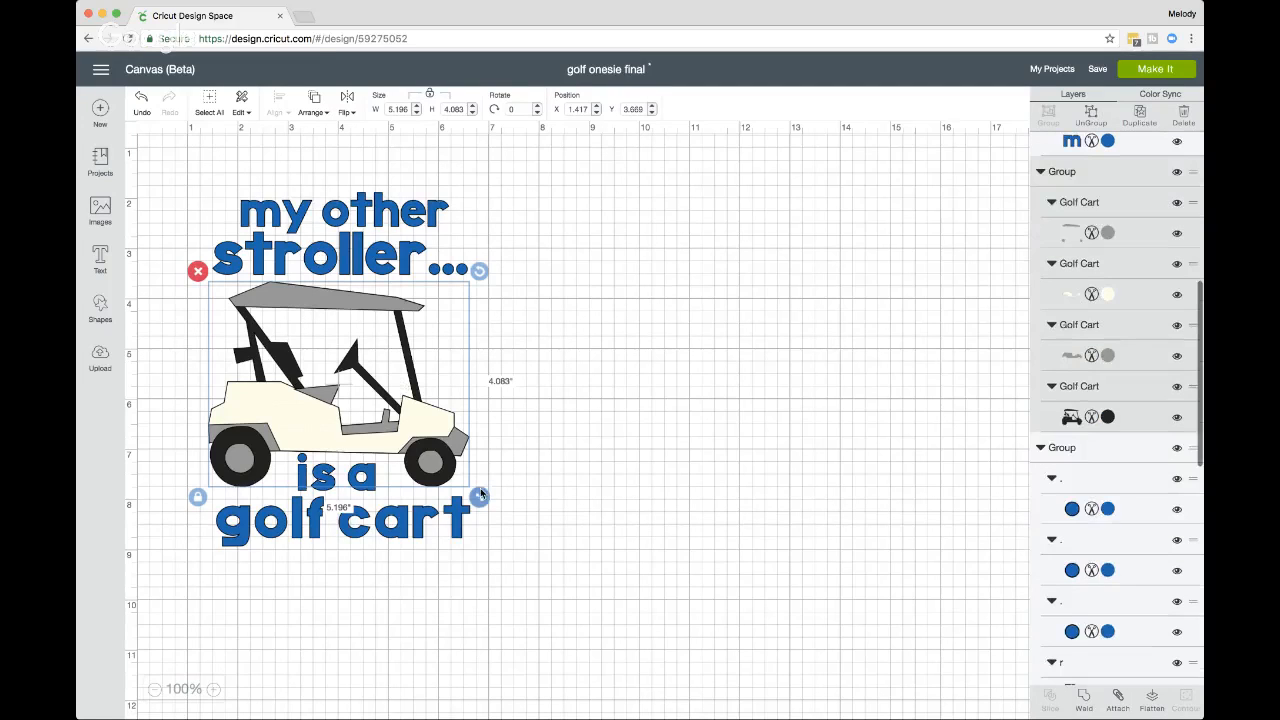
{"action": "left_click_drag", "start_coordinate": [483, 508], "coordinate": [650, 621]}
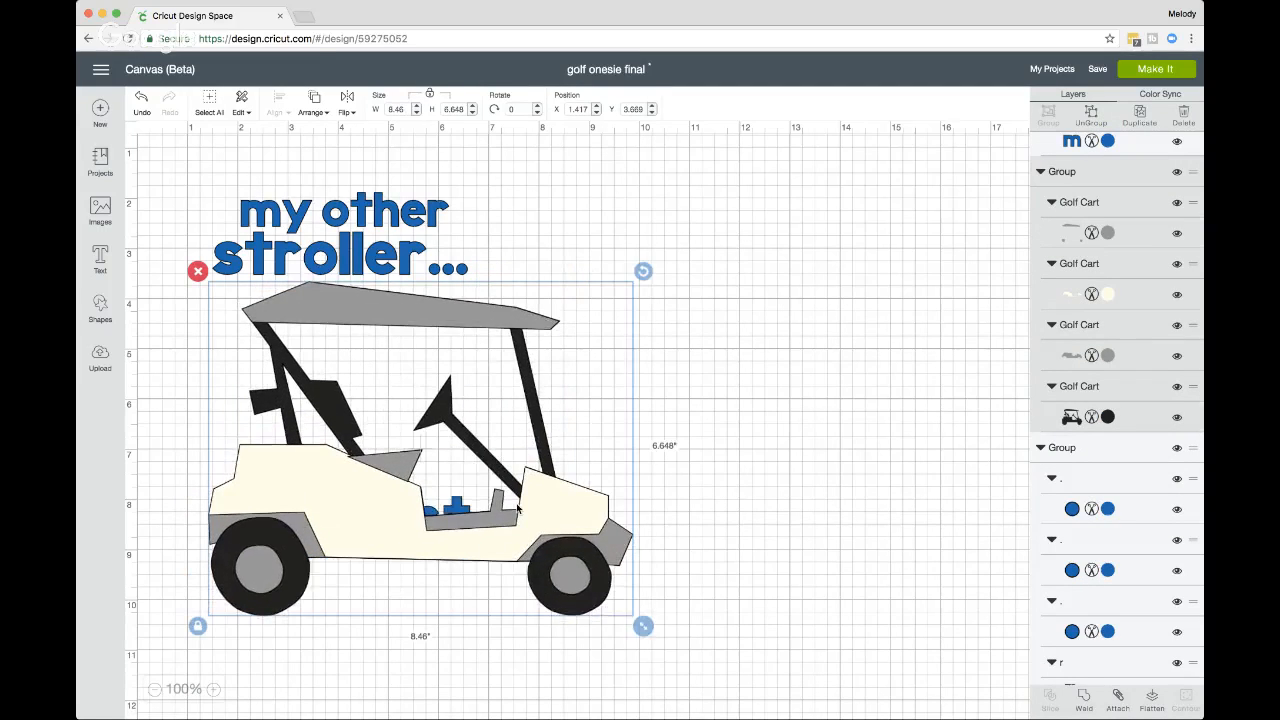
{"action": "left_click_drag", "start_coordinate": [517, 509], "coordinate": [775, 412]}
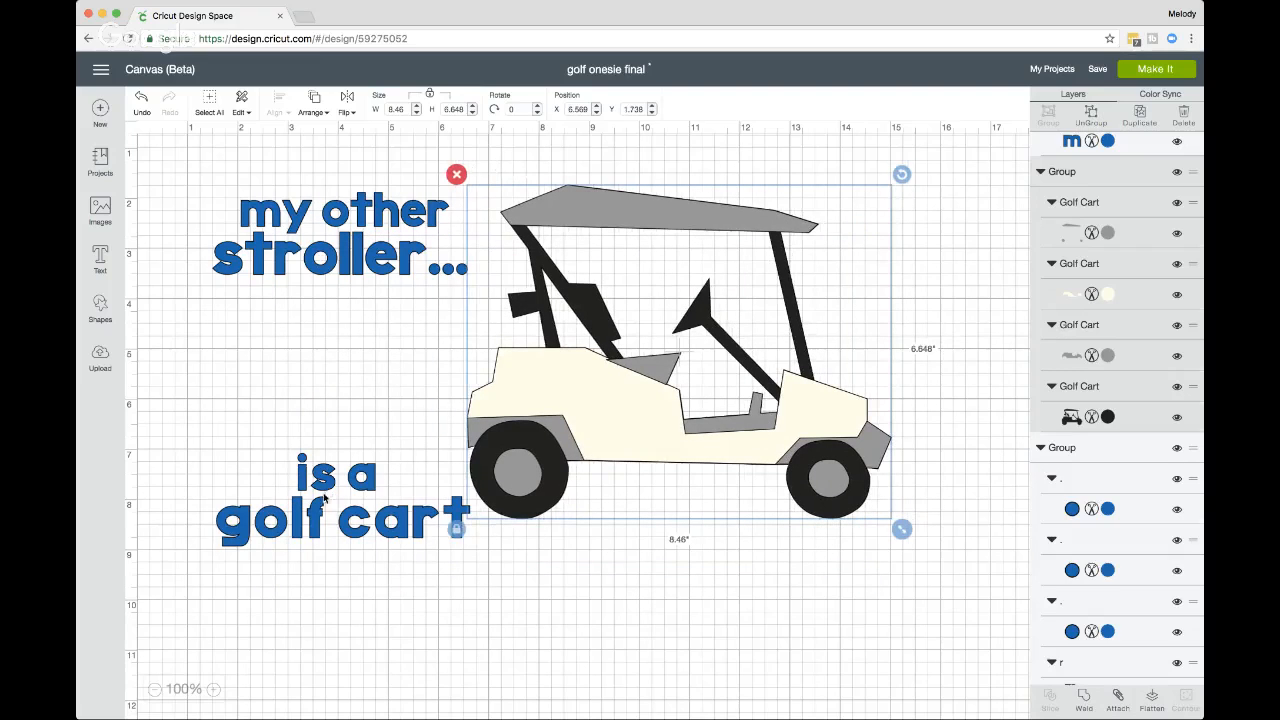
Step: Select the "is a" and "golf cart" text lines together and move them below the golf cart image to about X 8.13, Y 7.42 in
{"action": "left_click_drag", "start_coordinate": [214, 437], "coordinate": [397, 580]}
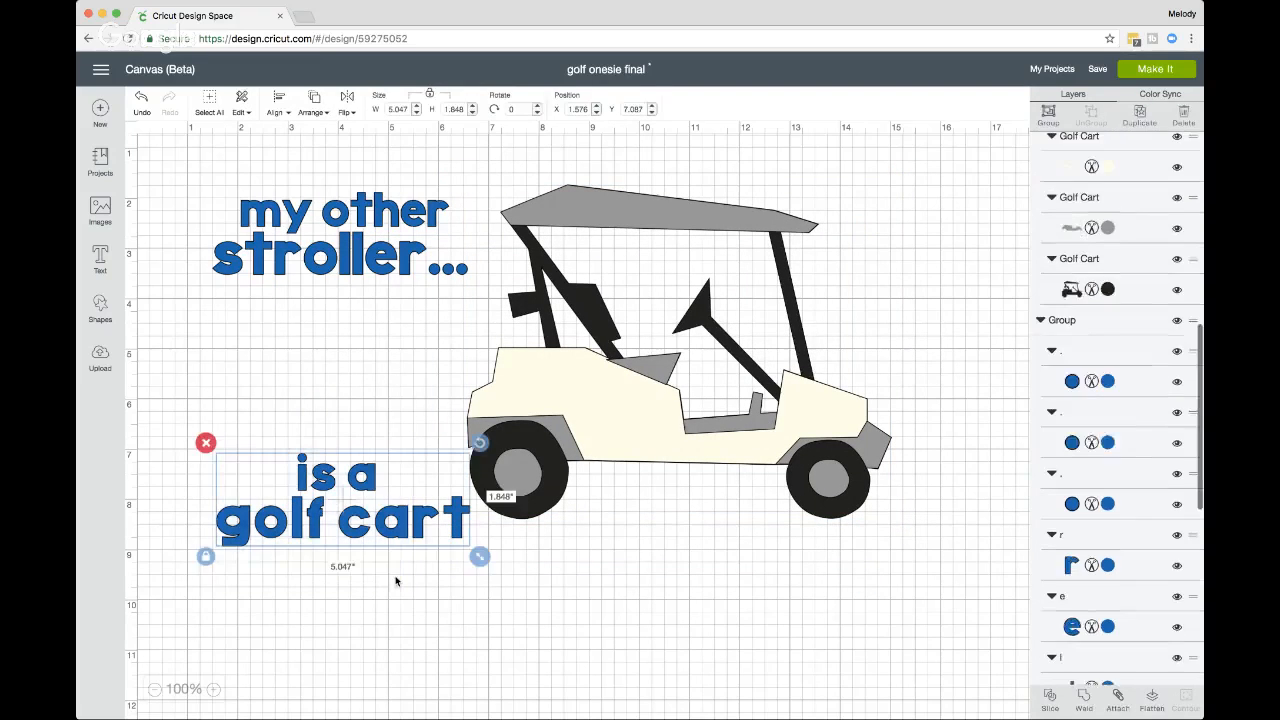
{"action": "left_click_drag", "start_coordinate": [334, 502], "coordinate": [634, 558]}
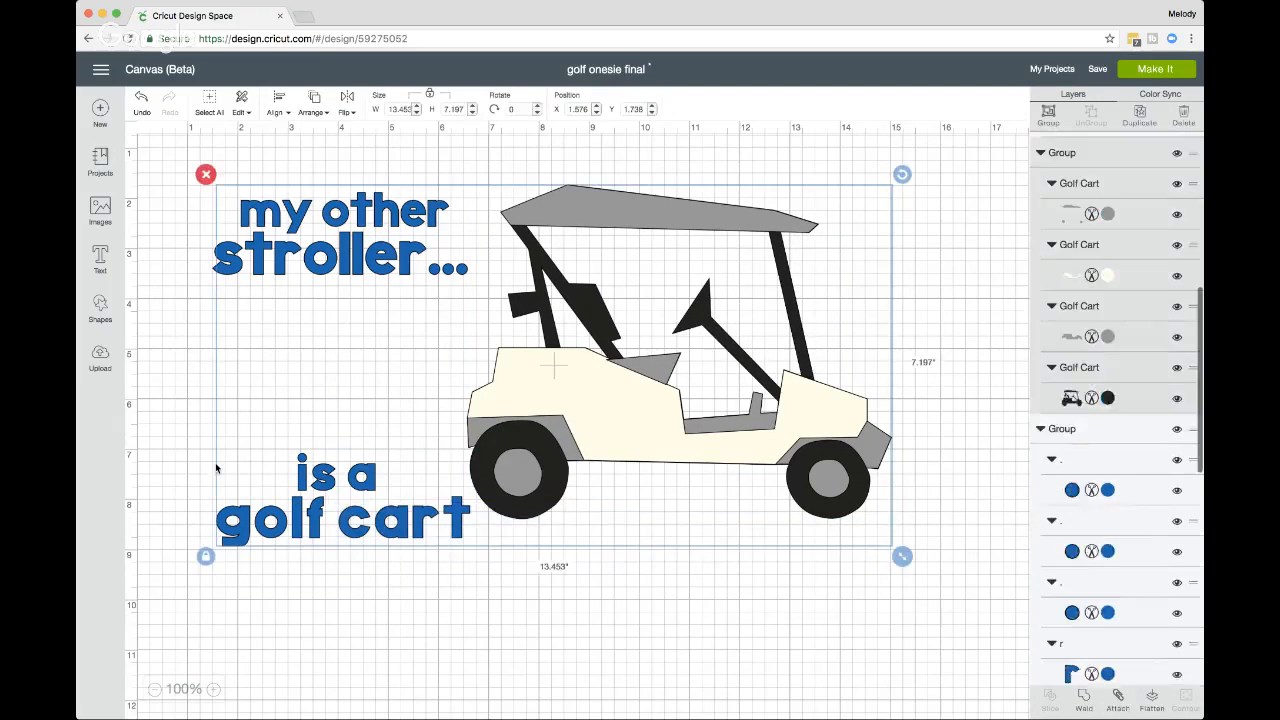
{"action": "left_click", "coordinate": [200, 462]}
{"action": "left_click_drag", "start_coordinate": [195, 450], "coordinate": [440, 555]}
{"action": "left_click_drag", "start_coordinate": [318, 482], "coordinate": [646, 501]}
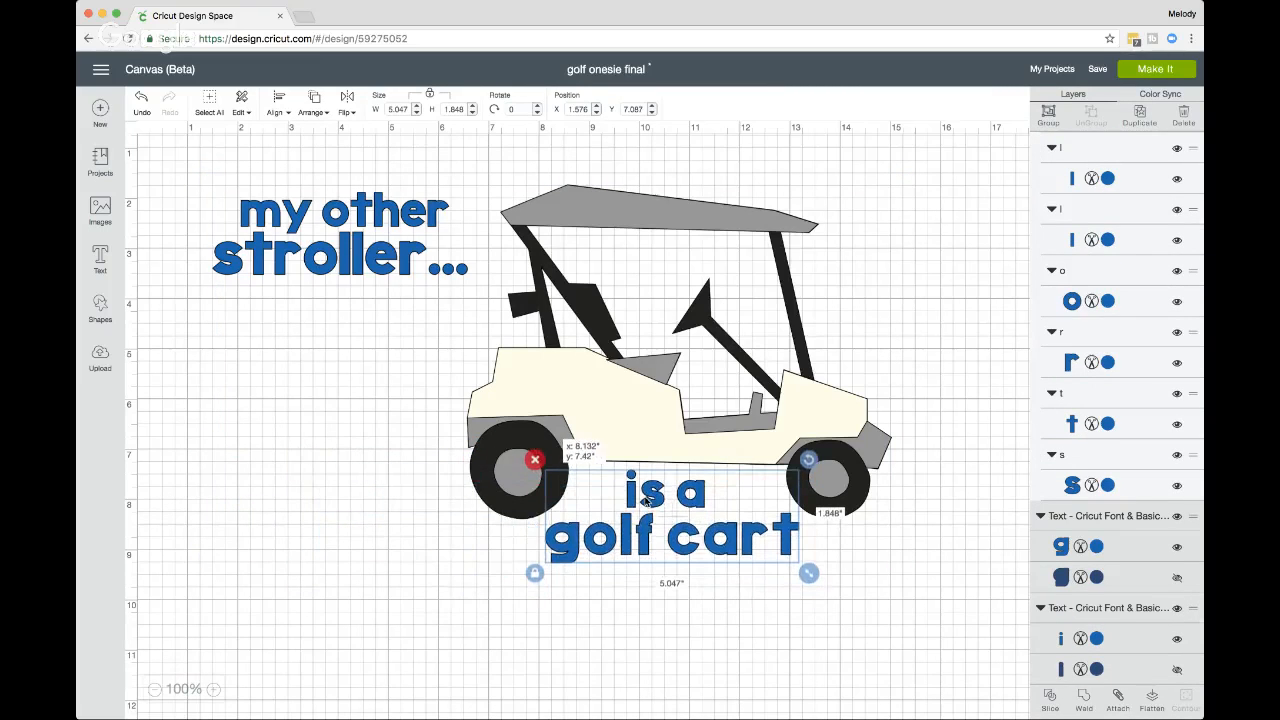
Step: Move the golf cart image to about X 1, Y 1.88 in and stack "my other", "stroller...", "is a" and "golf cart" beside it
{"action": "left_click", "coordinate": [361, 220]}
{"action": "left_click_drag", "start_coordinate": [282, 206], "coordinate": [669, 178]}
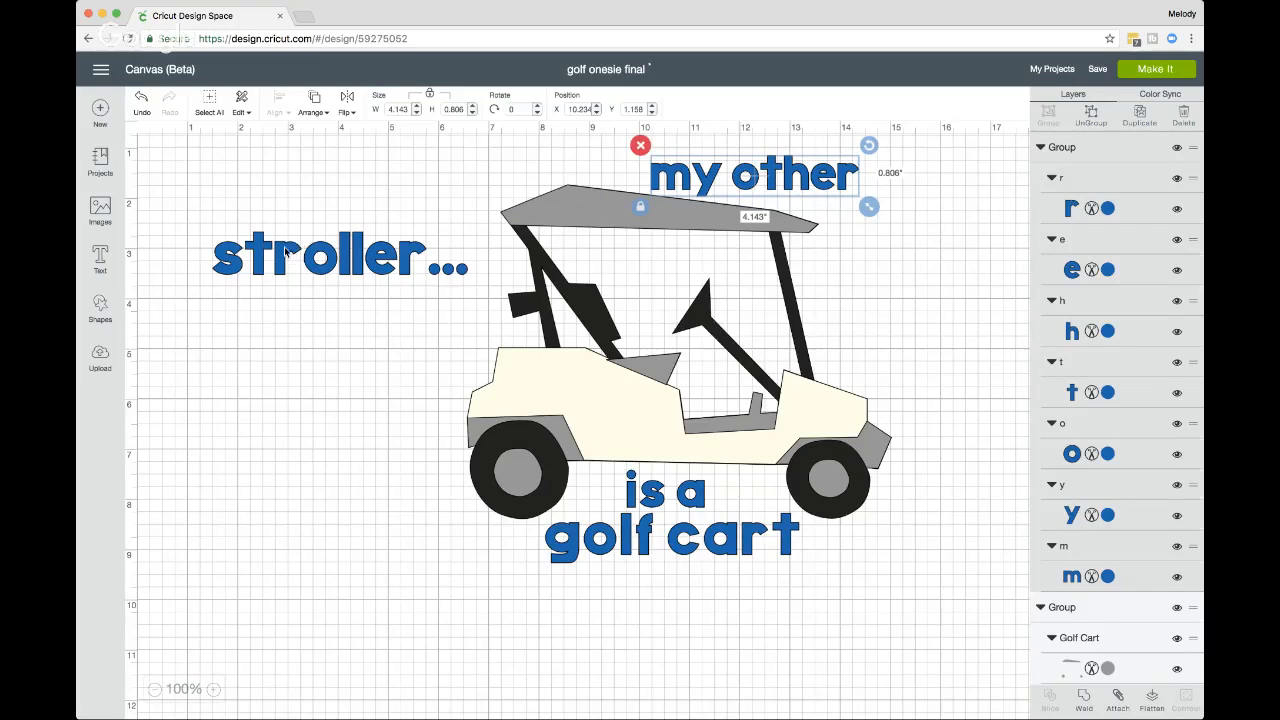
{"action": "left_click_drag", "start_coordinate": [285, 252], "coordinate": [507, 276]}
{"action": "left_click_drag", "start_coordinate": [799, 251], "coordinate": [561, 268]}
{"action": "left_click_drag", "start_coordinate": [697, 184], "coordinate": [578, 227]}
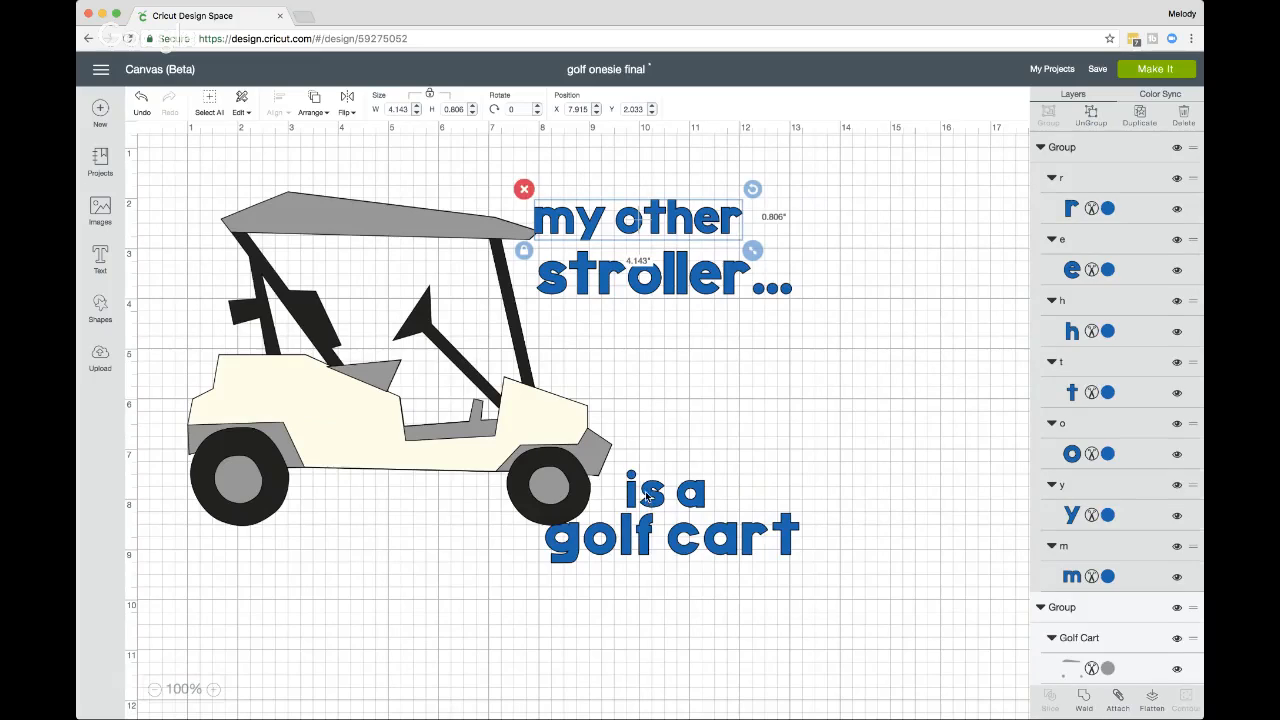
{"action": "left_click_drag", "start_coordinate": [647, 497], "coordinate": [558, 336]}
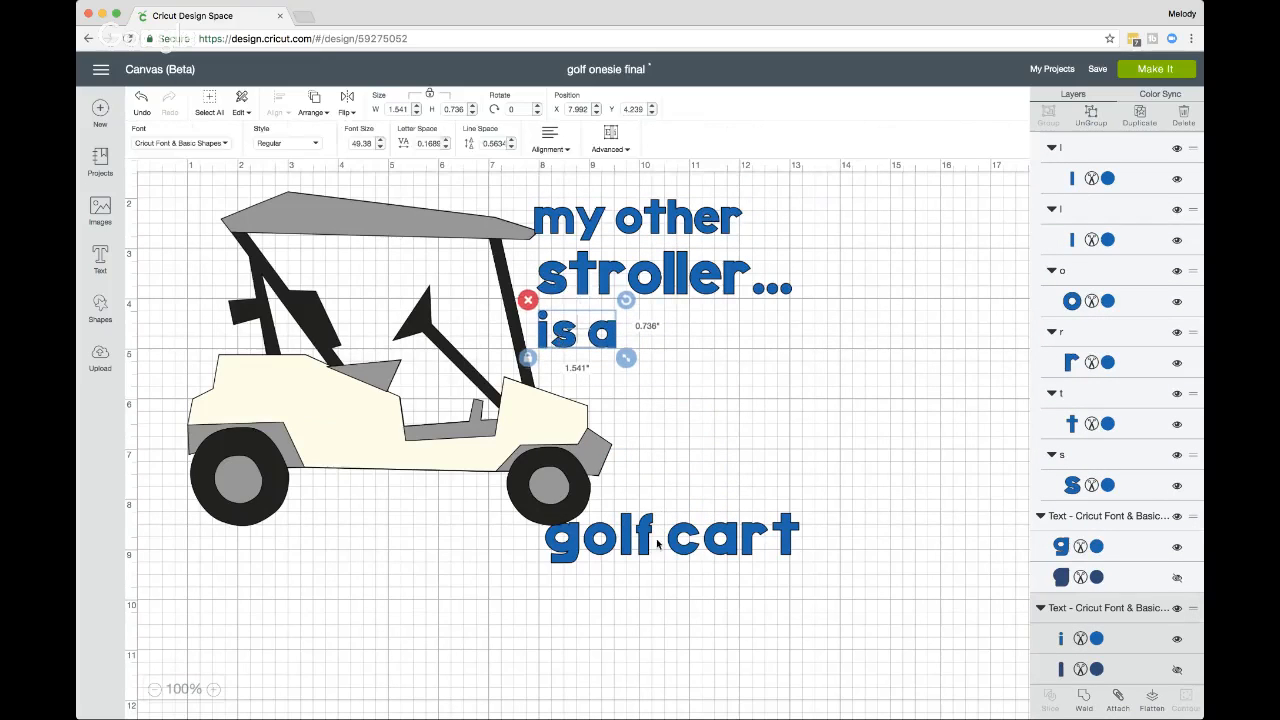
{"action": "left_click_drag", "start_coordinate": [657, 543], "coordinate": [706, 418]}
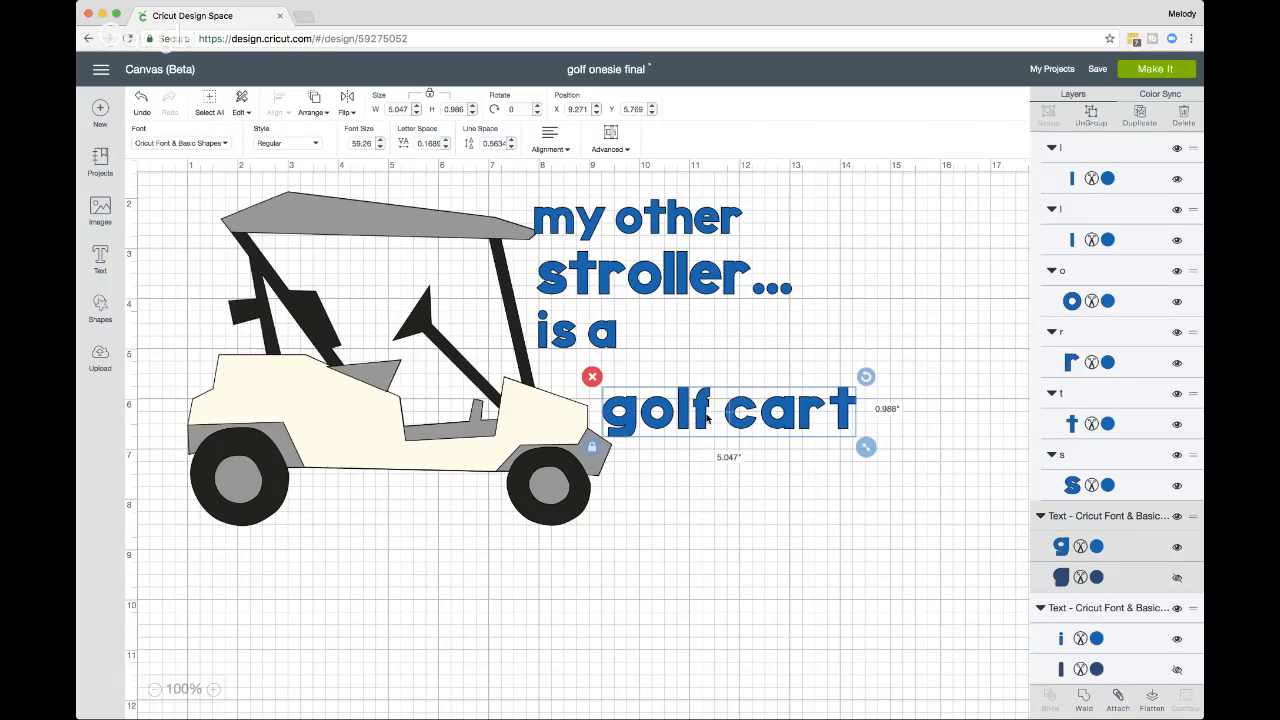
Step: Break the "golf cart" text into two lines after "golf" and ungroup it to lines
{"action": "double_click", "coordinate": [706, 418]}
{"action": "scroll", "coordinate": [632, 327], "scroll_direction": "down", "scroll_amount": 1}
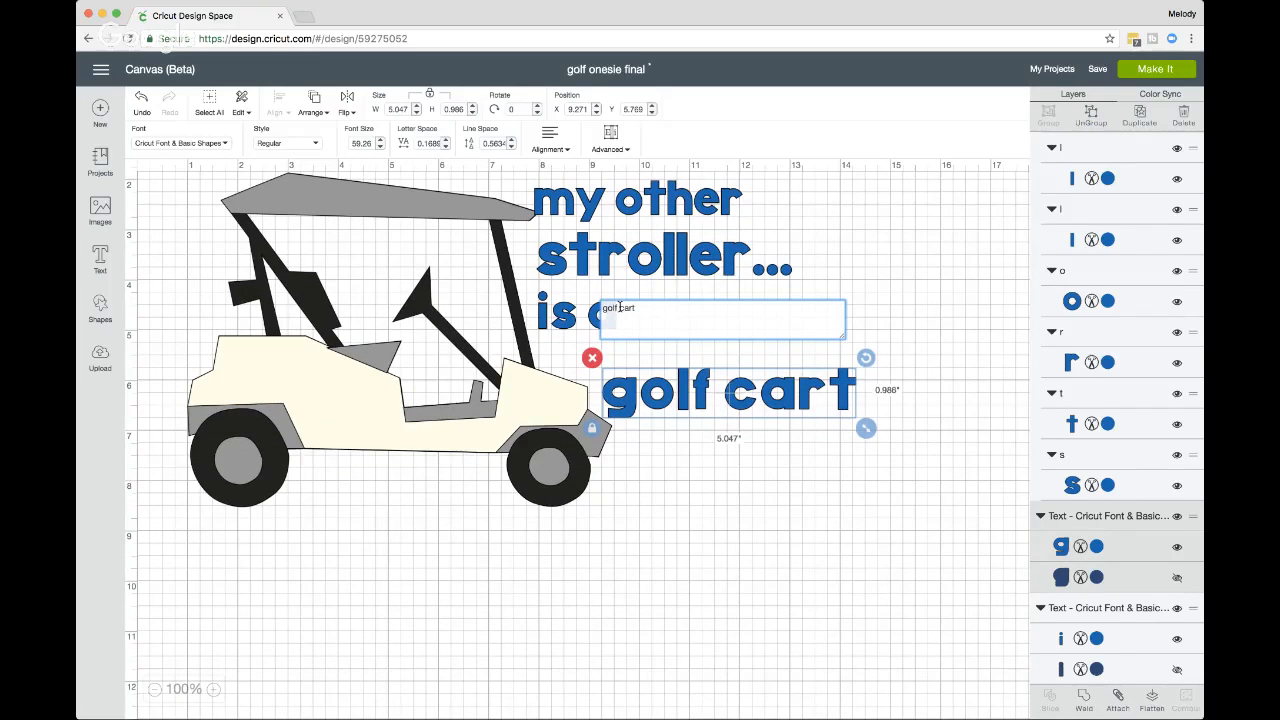
{"action": "left_click", "coordinate": [619, 307]}
{"action": "key", "text": "Return"}
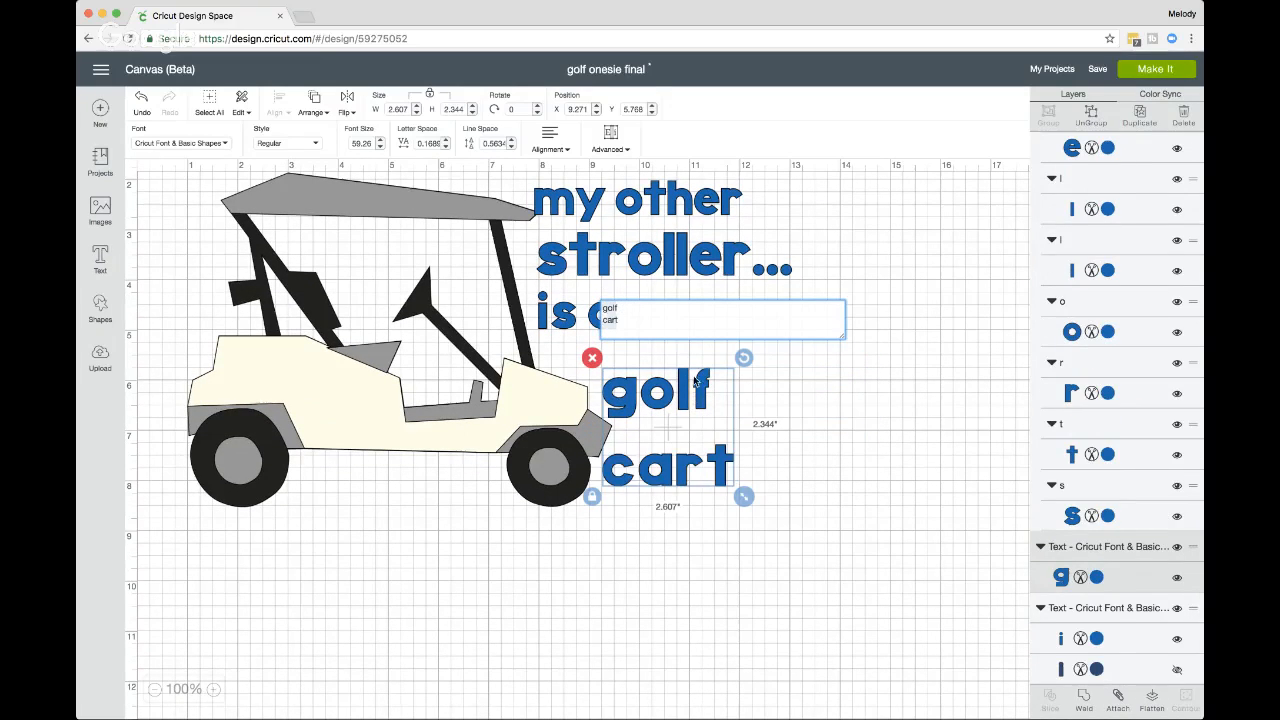
{"action": "left_click", "coordinate": [737, 402]}
{"action": "left_click", "coordinate": [699, 396]}
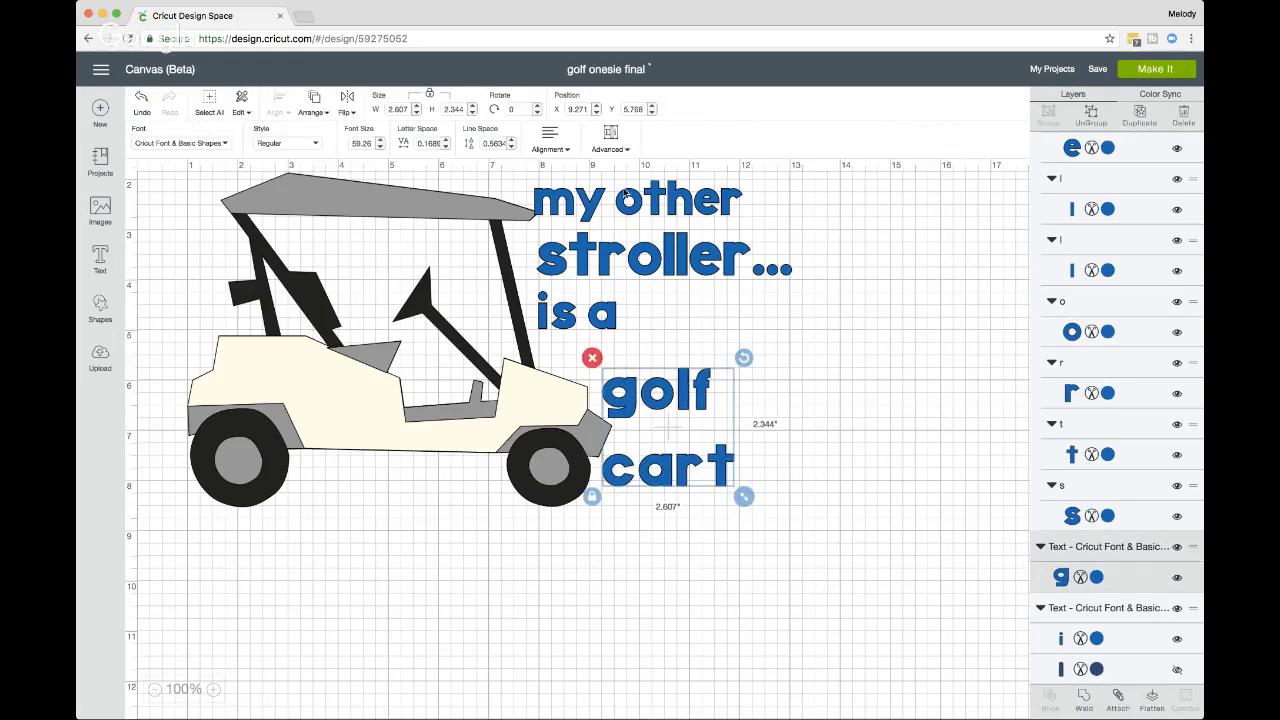
{"action": "left_click", "coordinate": [614, 138]}
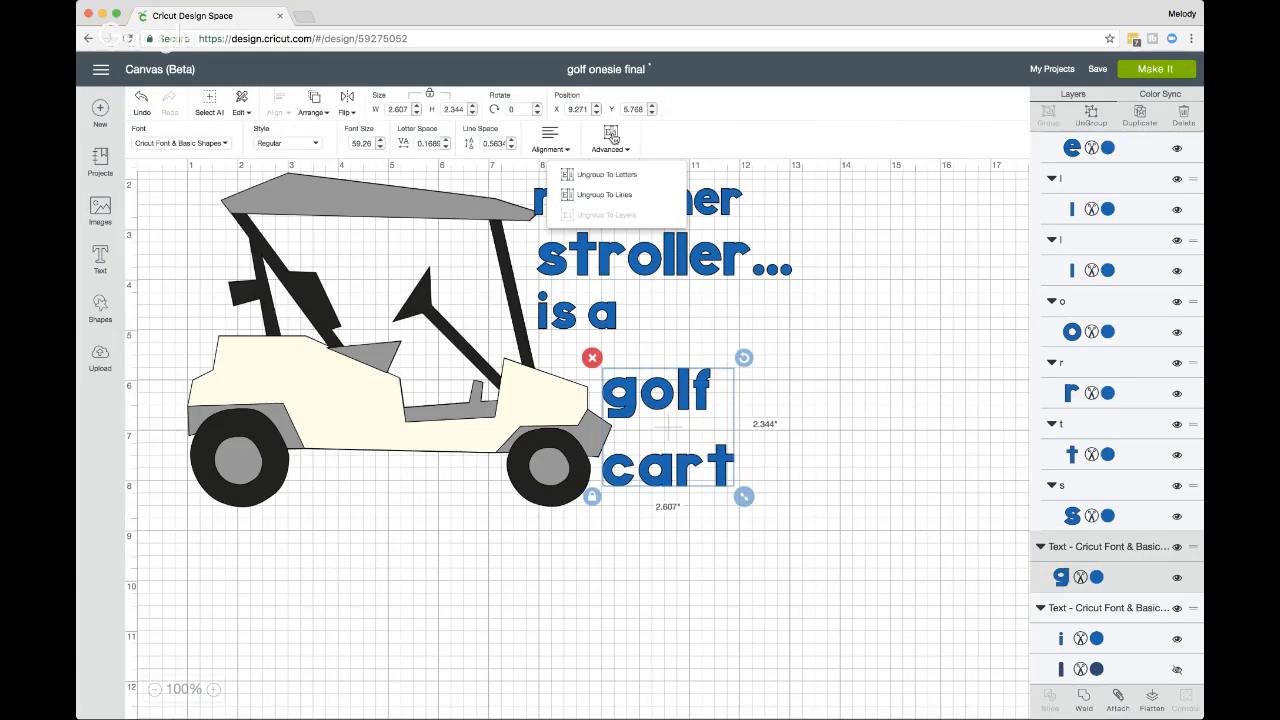
{"action": "left_click", "coordinate": [604, 195]}
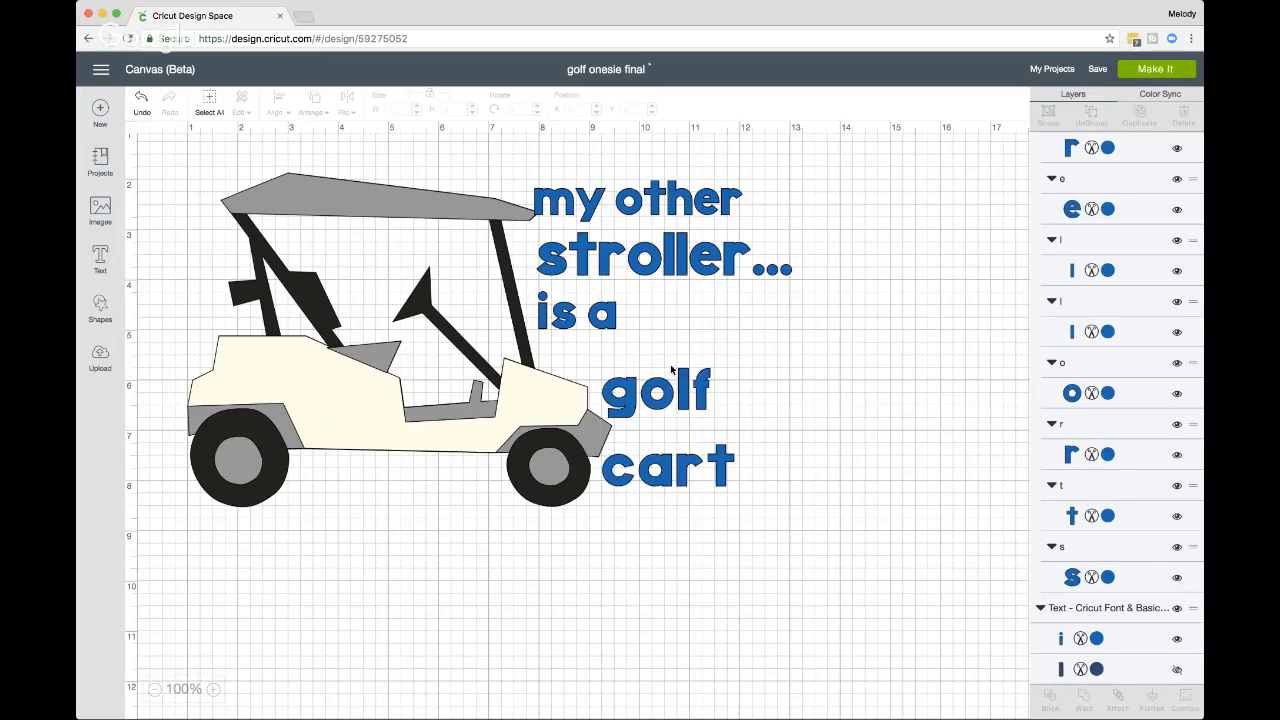
Step: Enlarge "golf" to about 5.24 by 2.42 in and place it beside "is a" at about X 9.73, Y 4.03 in
{"action": "left_click_drag", "start_coordinate": [671, 370], "coordinate": [727, 316]}
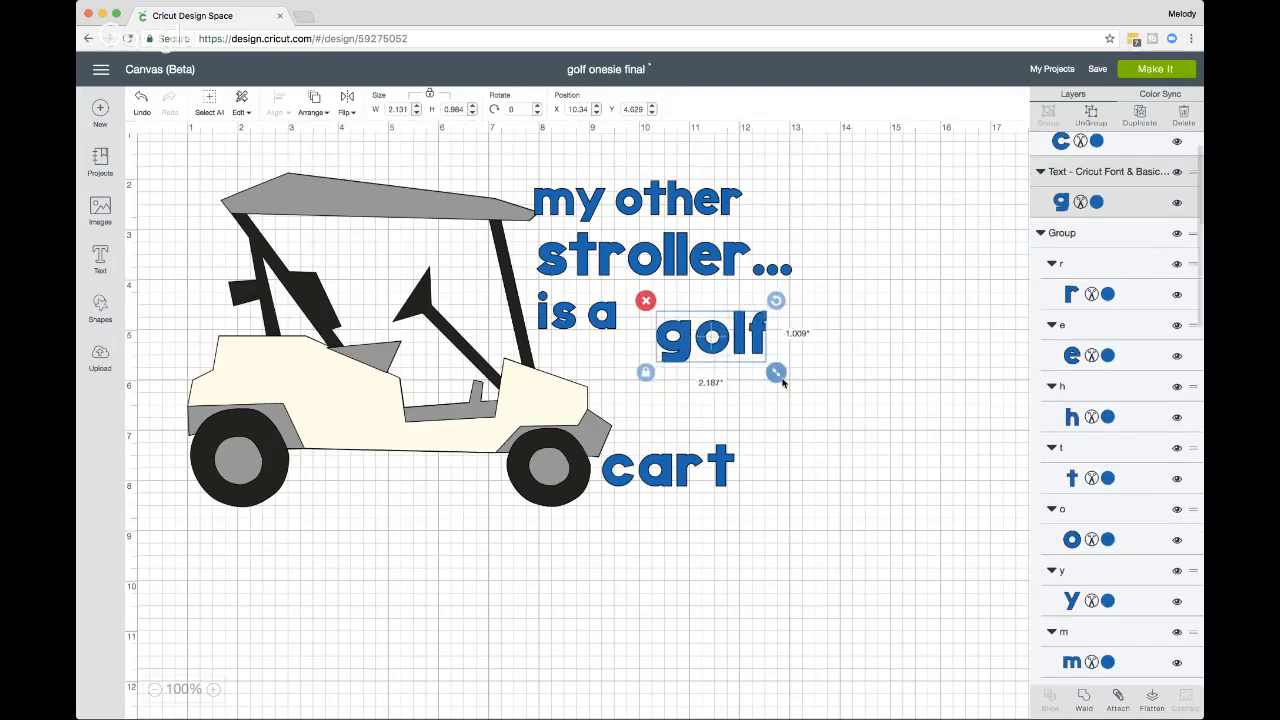
{"action": "left_click_drag", "start_coordinate": [776, 372], "coordinate": [929, 442]}
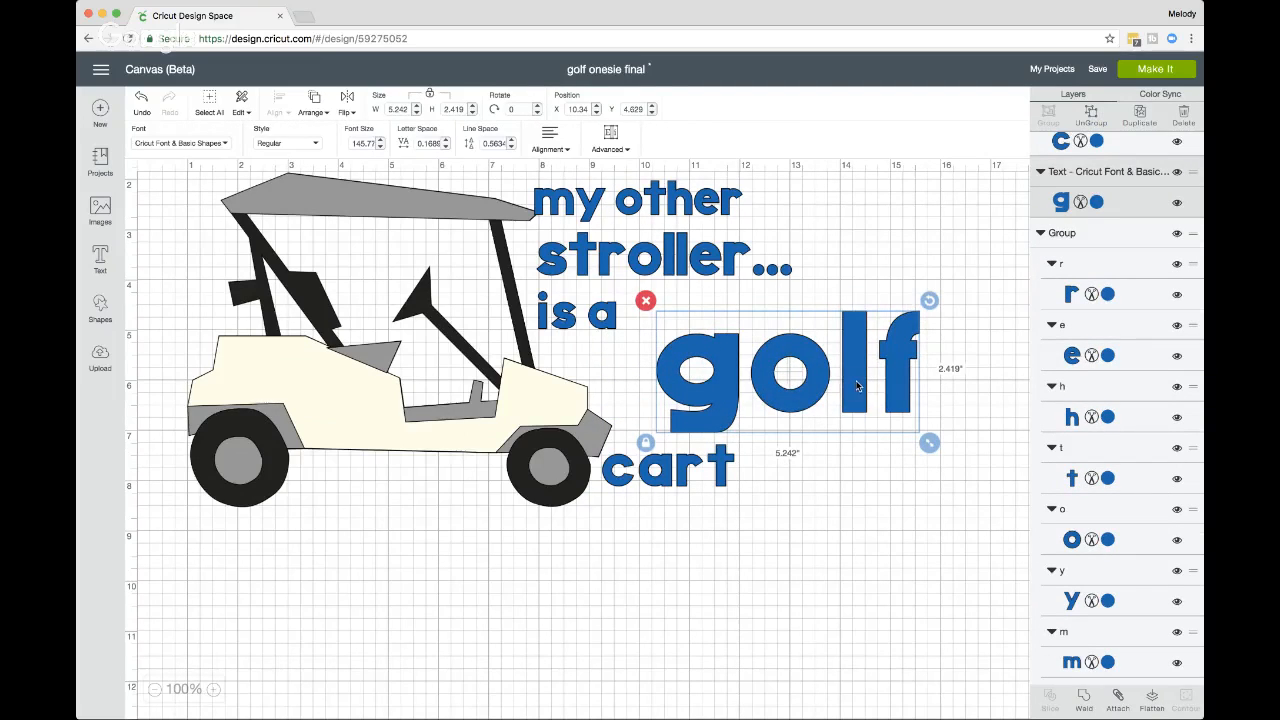
{"action": "left_click_drag", "start_coordinate": [857, 385], "coordinate": [826, 351]}
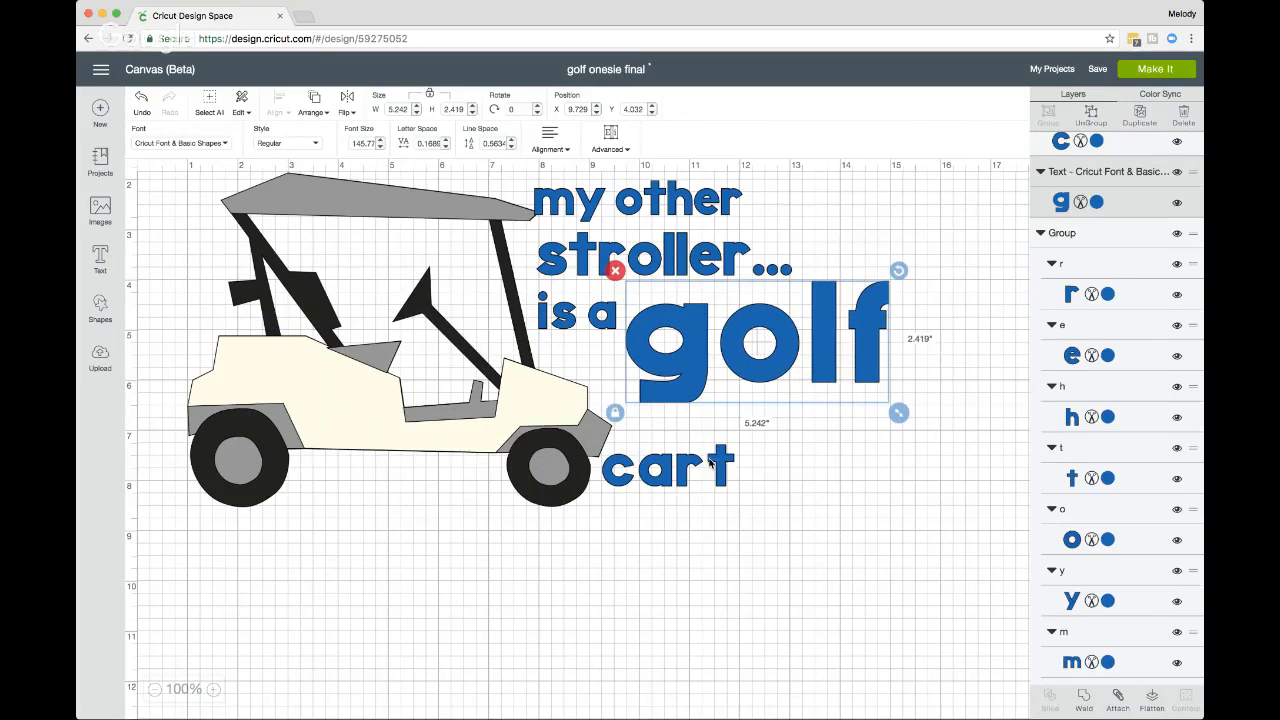
Step: Enlarge "cart" to about 3.90 by 1.23 in and place it under "golf" at about X 11.83, Y 6.00 in
{"action": "left_click_drag", "start_coordinate": [710, 462], "coordinate": [710, 420]}
{"action": "left_click_drag", "start_coordinate": [749, 460], "coordinate": [846, 412]}
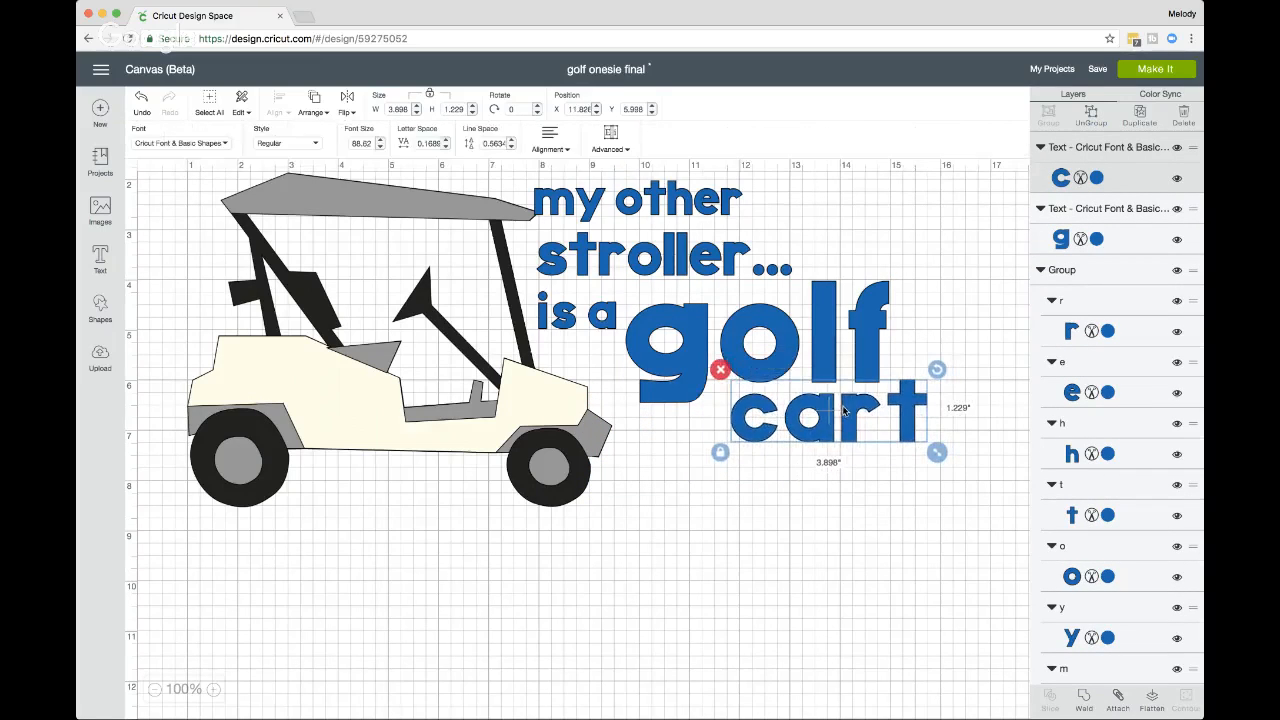
{"action": "left_click", "coordinate": [740, 545]}
Step: Move "my other" to about X 7.25, Y 1.80 in and "stroller..." to about X 8.01, Y 3.39 in
{"action": "left_click_drag", "start_coordinate": [544, 203], "coordinate": [517, 193]}
{"action": "left_click", "coordinate": [420, 380]}
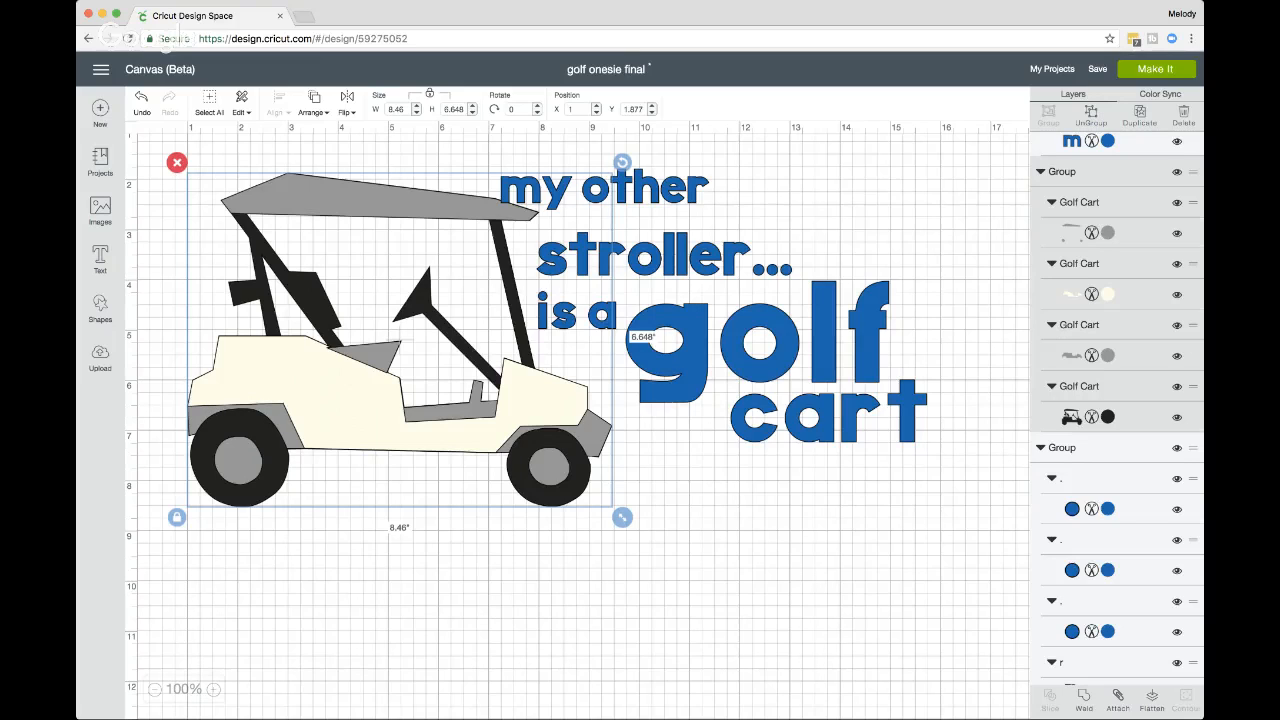
{"action": "left_click", "coordinate": [646, 247]}
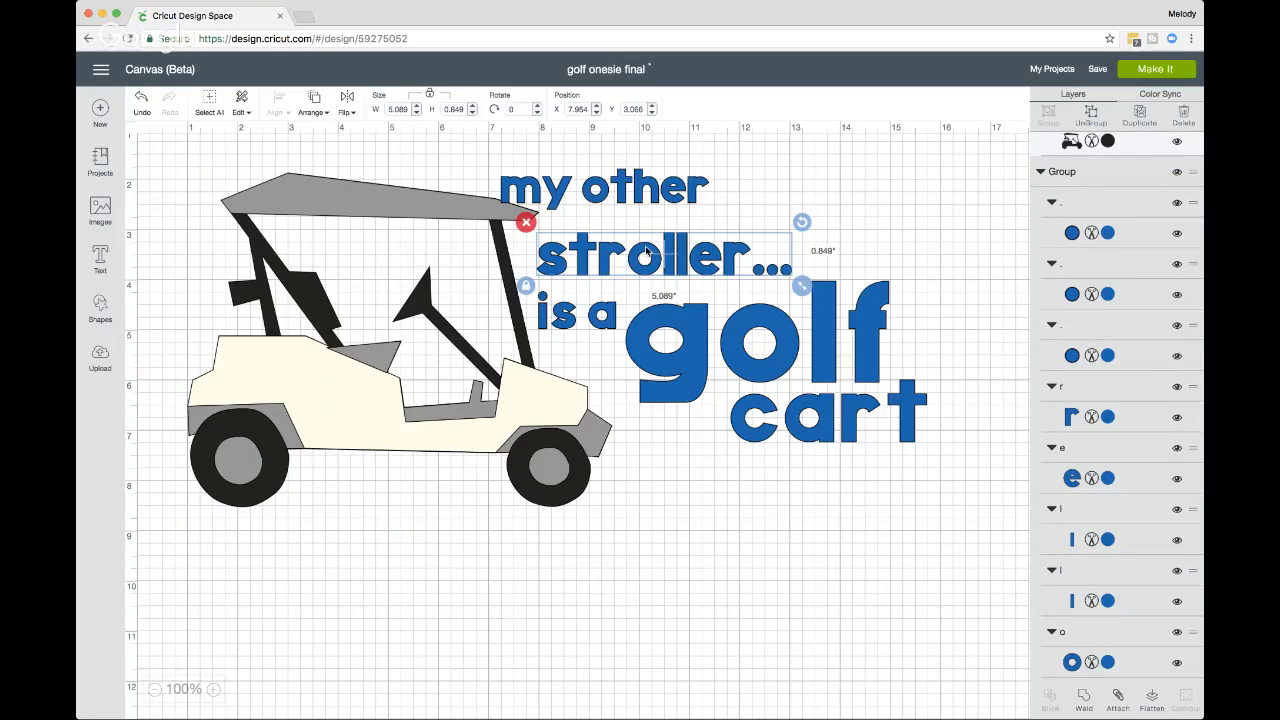
{"action": "left_click_drag", "start_coordinate": [646, 251], "coordinate": [650, 278]}
{"action": "scroll", "coordinate": [652, 280], "scroll_direction": "down", "scroll_amount": 1}
{"action": "scroll", "coordinate": [660, 300], "scroll_direction": "up", "scroll_amount": 1}
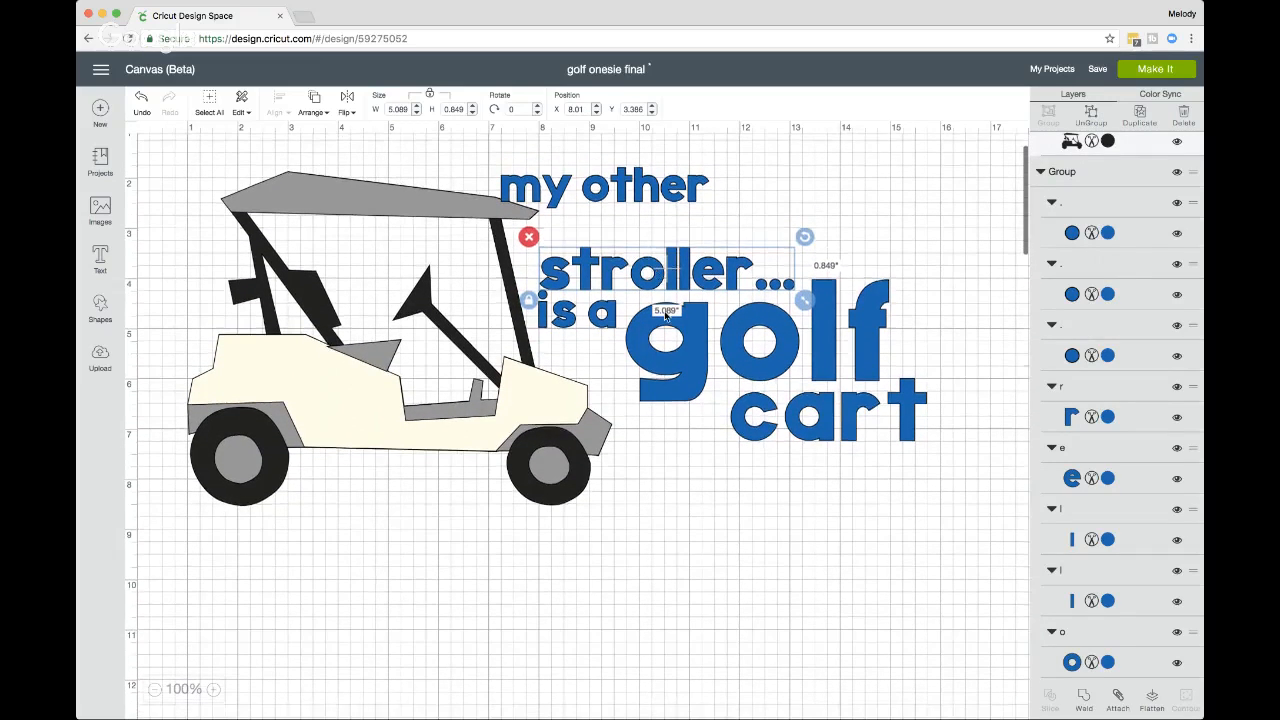
Step: Move "stroller..." to about X 8.44, Y 2.79 in and "my other" to about X 7.30, Y 1.73 in above it
{"action": "double_click", "coordinate": [697, 347]}
{"action": "left_click", "coordinate": [588, 313]}
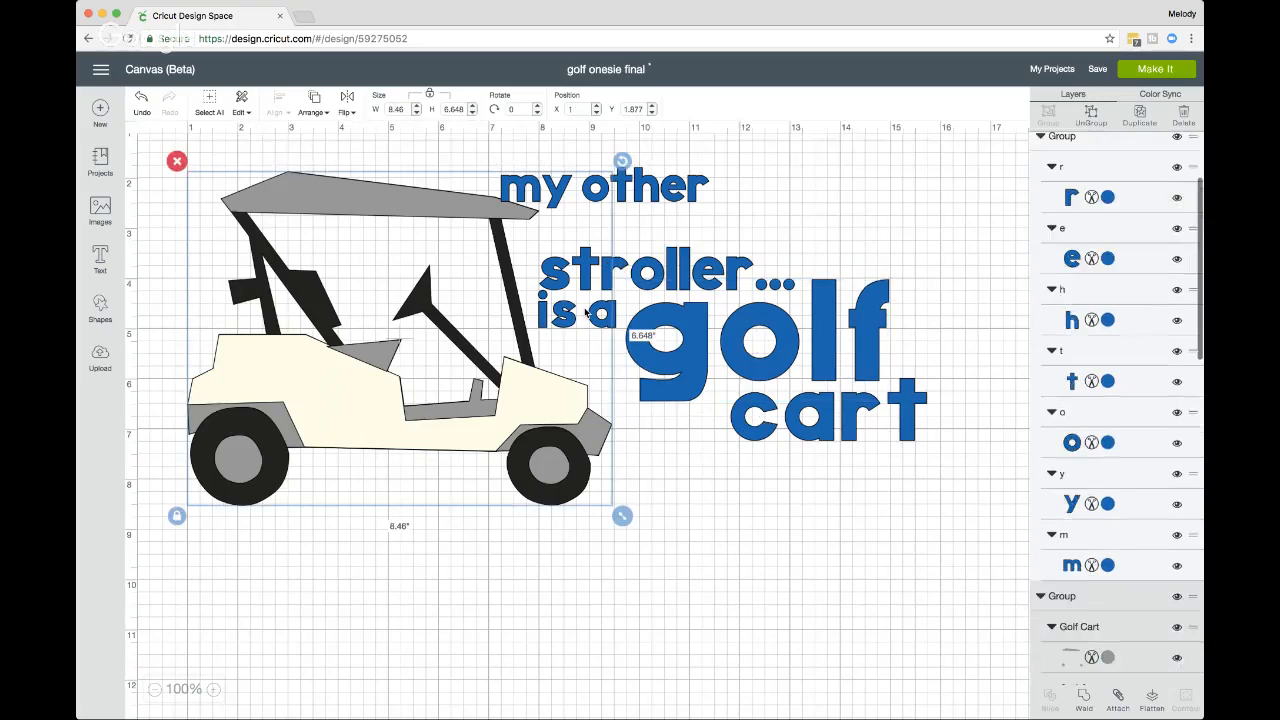
{"action": "left_click", "coordinate": [768, 403]}
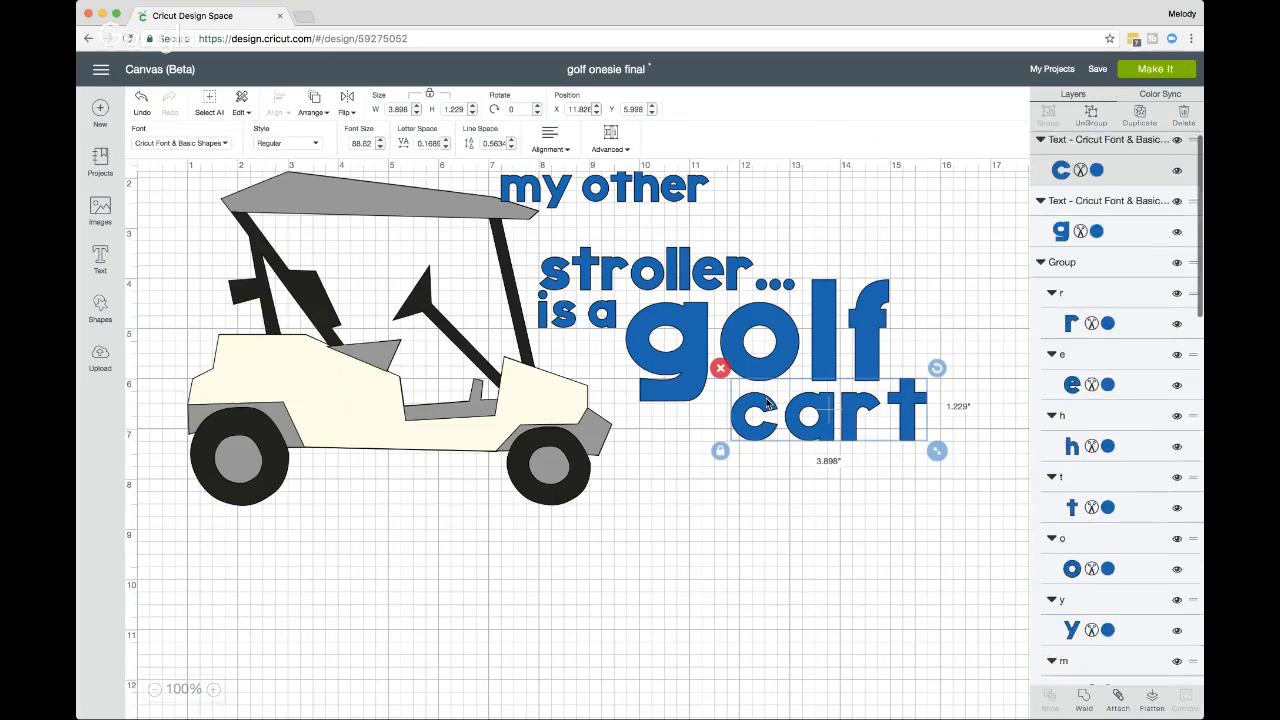
{"action": "double_click", "coordinate": [768, 403]}
{"action": "left_click", "coordinate": [655, 272]}
{"action": "left_click", "coordinate": [655, 272]}
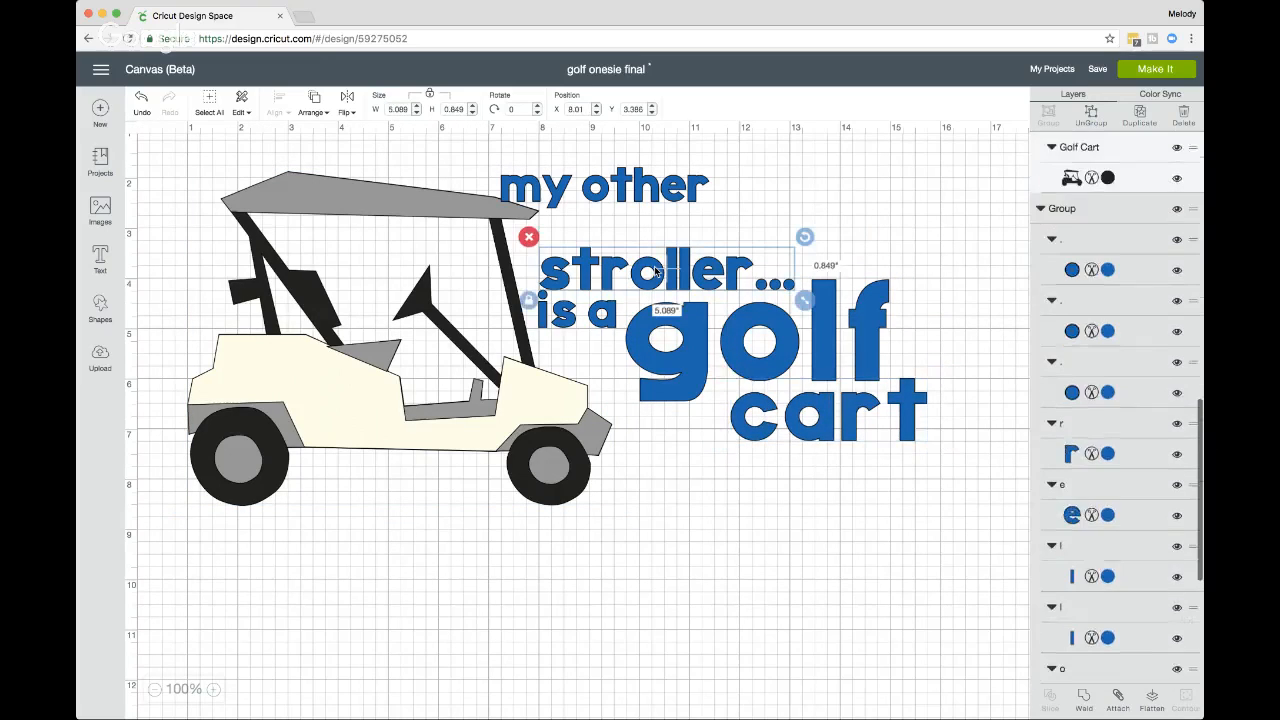
{"action": "left_click_drag", "start_coordinate": [655, 272], "coordinate": [677, 242]}
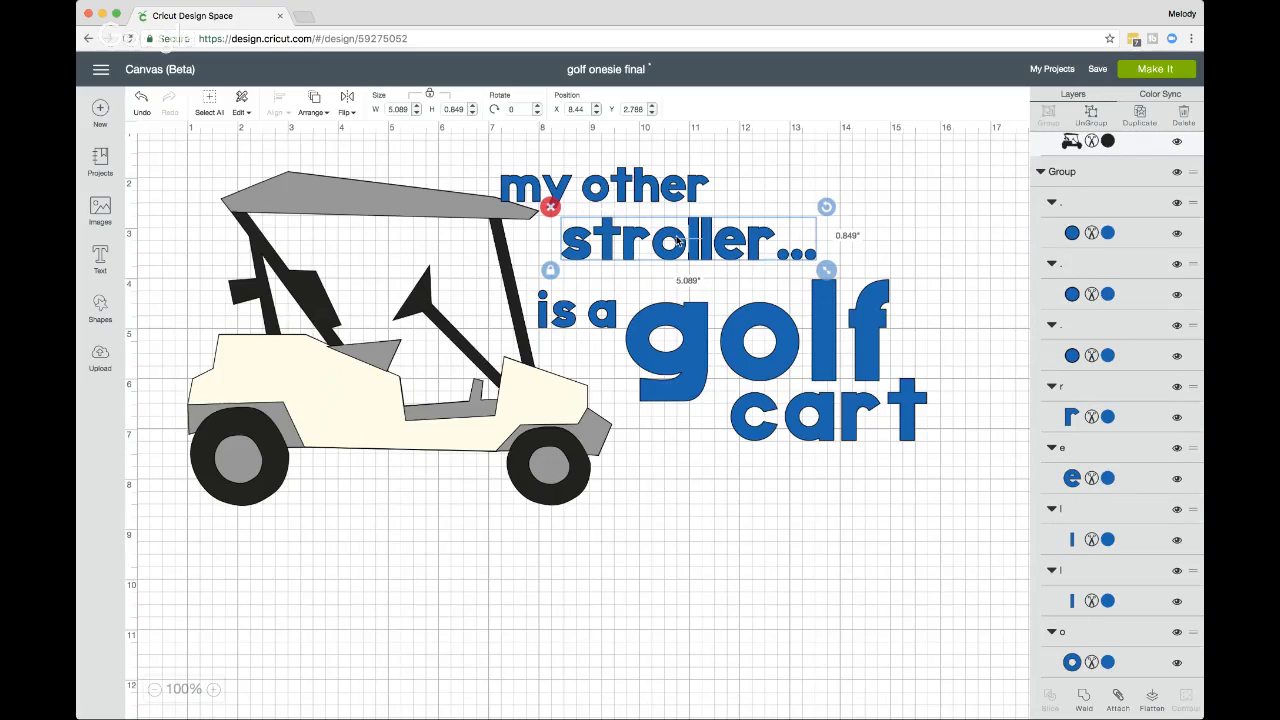
{"action": "left_click", "coordinate": [648, 181]}
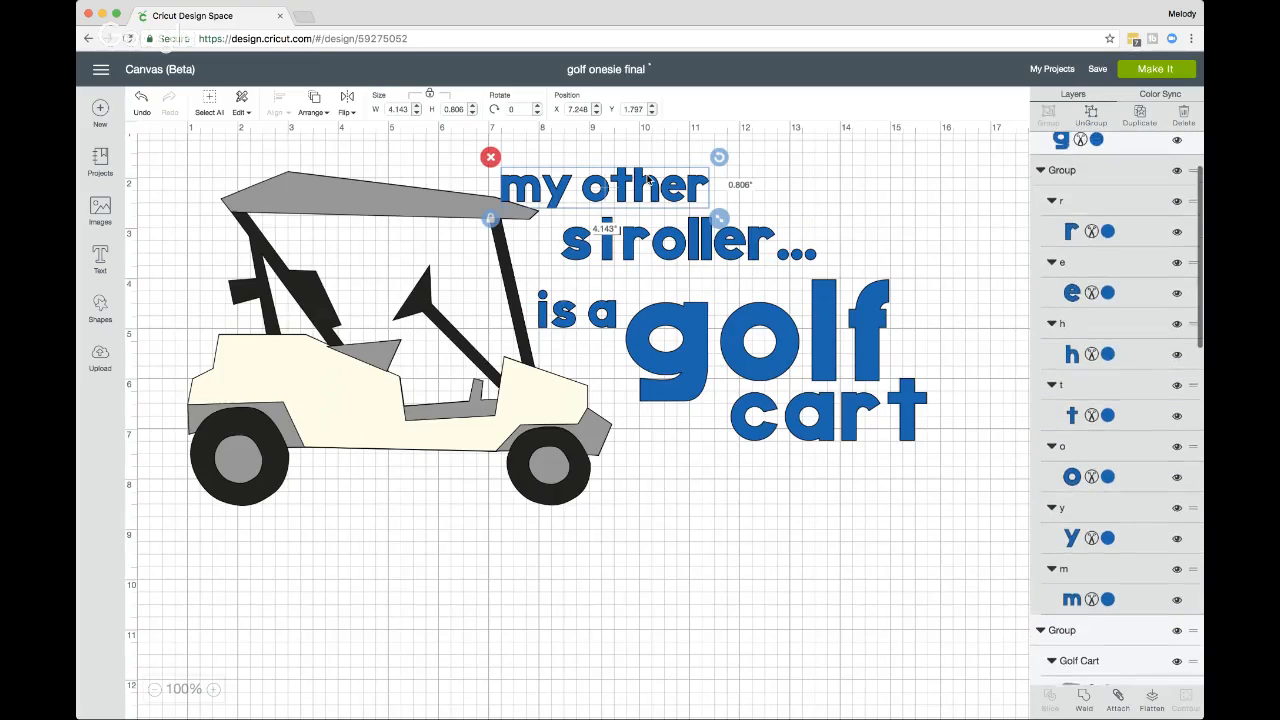
{"action": "left_click_drag", "start_coordinate": [648, 181], "coordinate": [651, 178]}
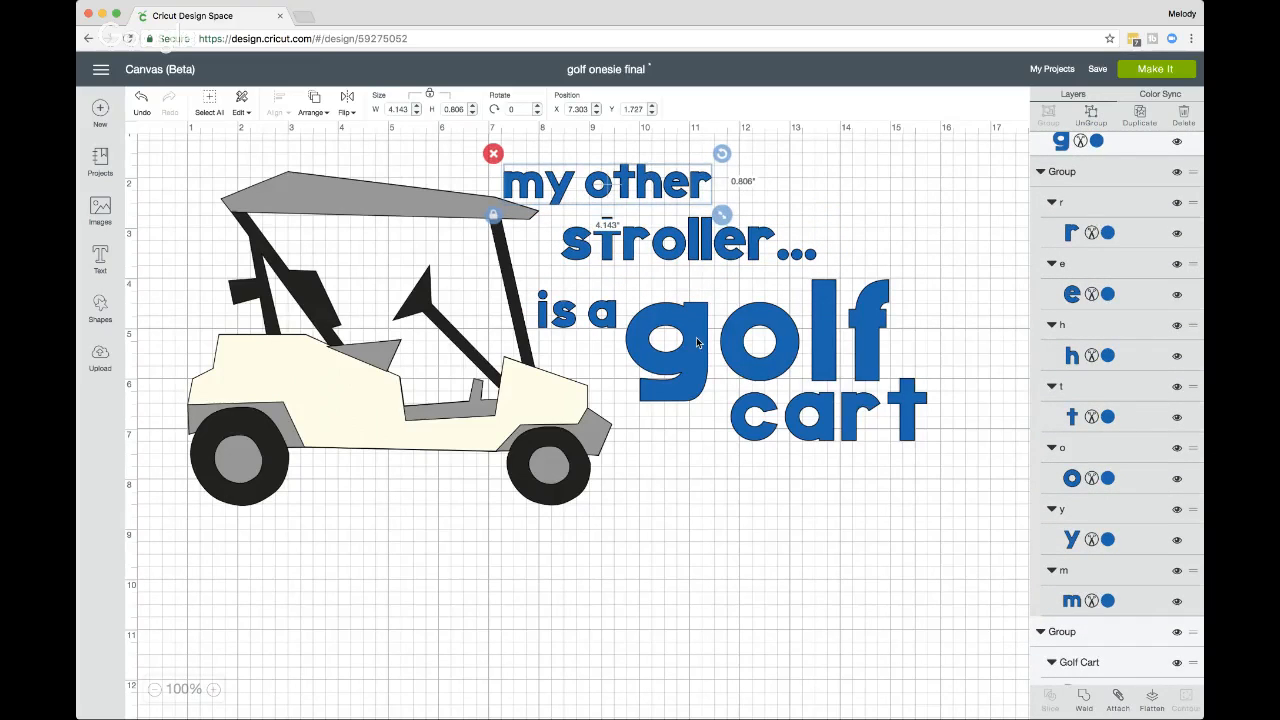
Step: Change the font of "golf" to Alphabet Soup Std Tilt and nudge the word down to about Y 4.01 in
{"action": "left_click", "coordinate": [697, 342]}
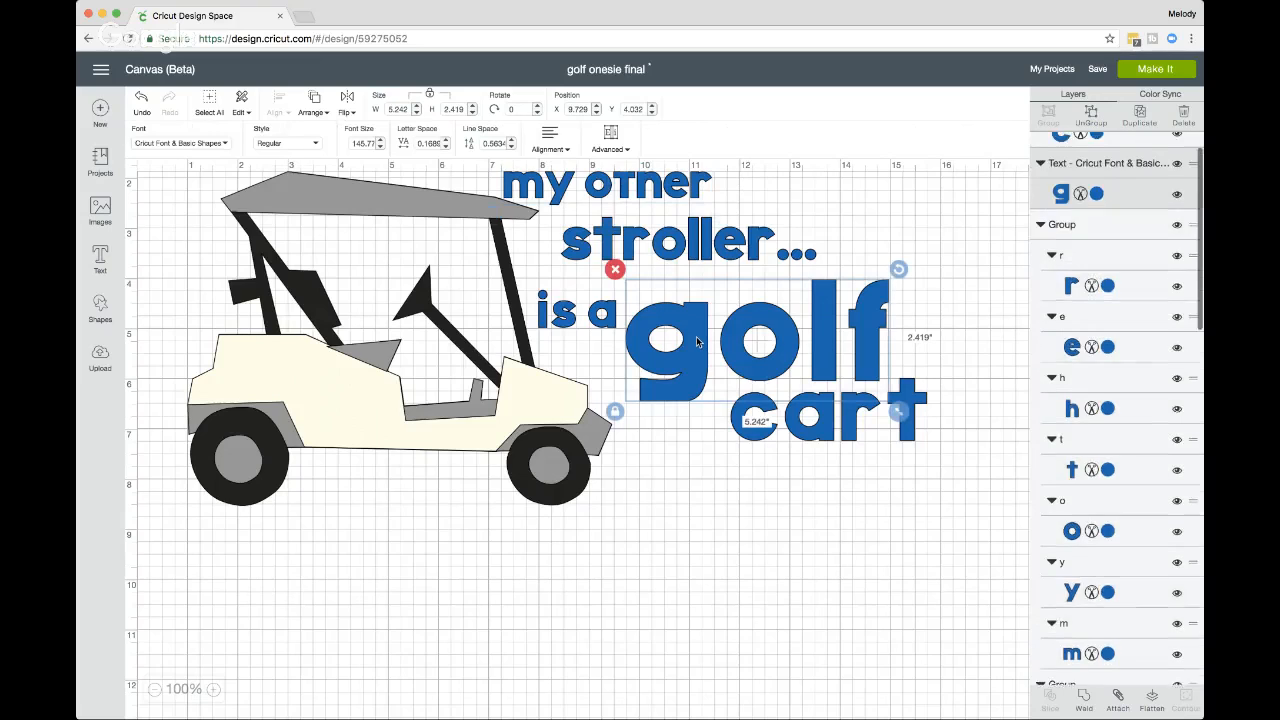
{"action": "left_click", "coordinate": [226, 147]}
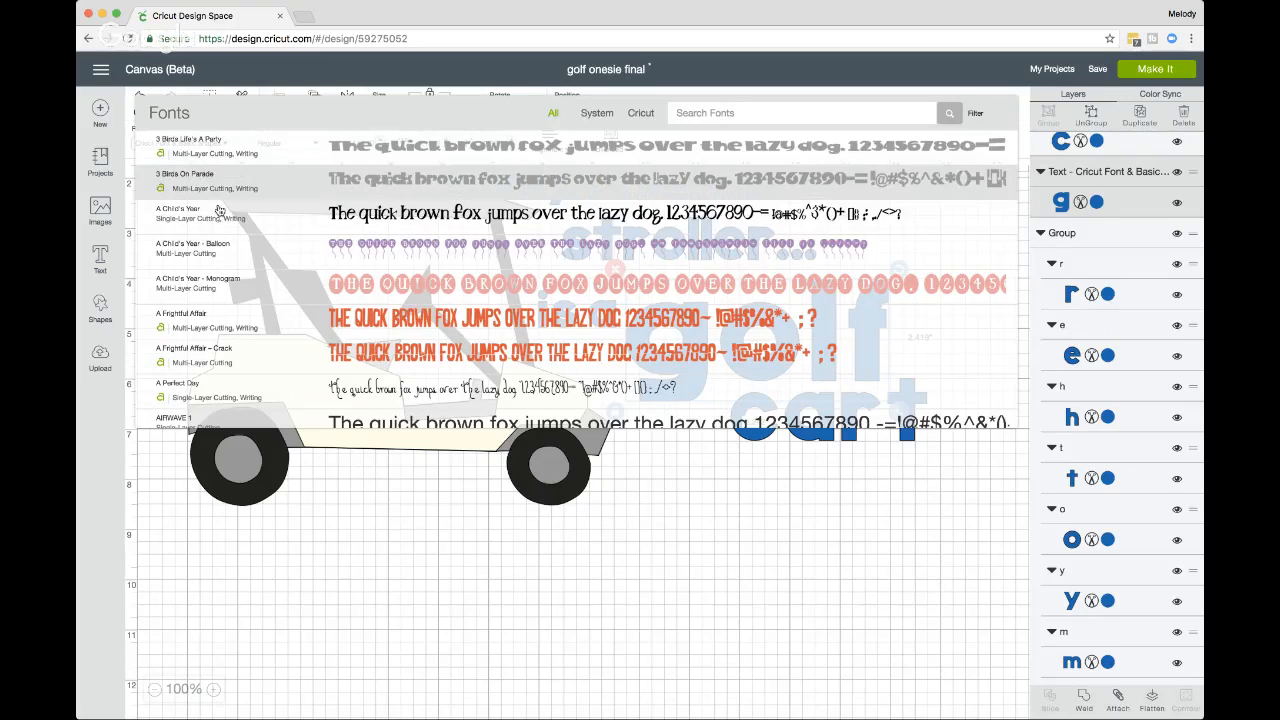
{"action": "scroll", "coordinate": [251, 269], "scroll_direction": "down", "scroll_amount": 1}
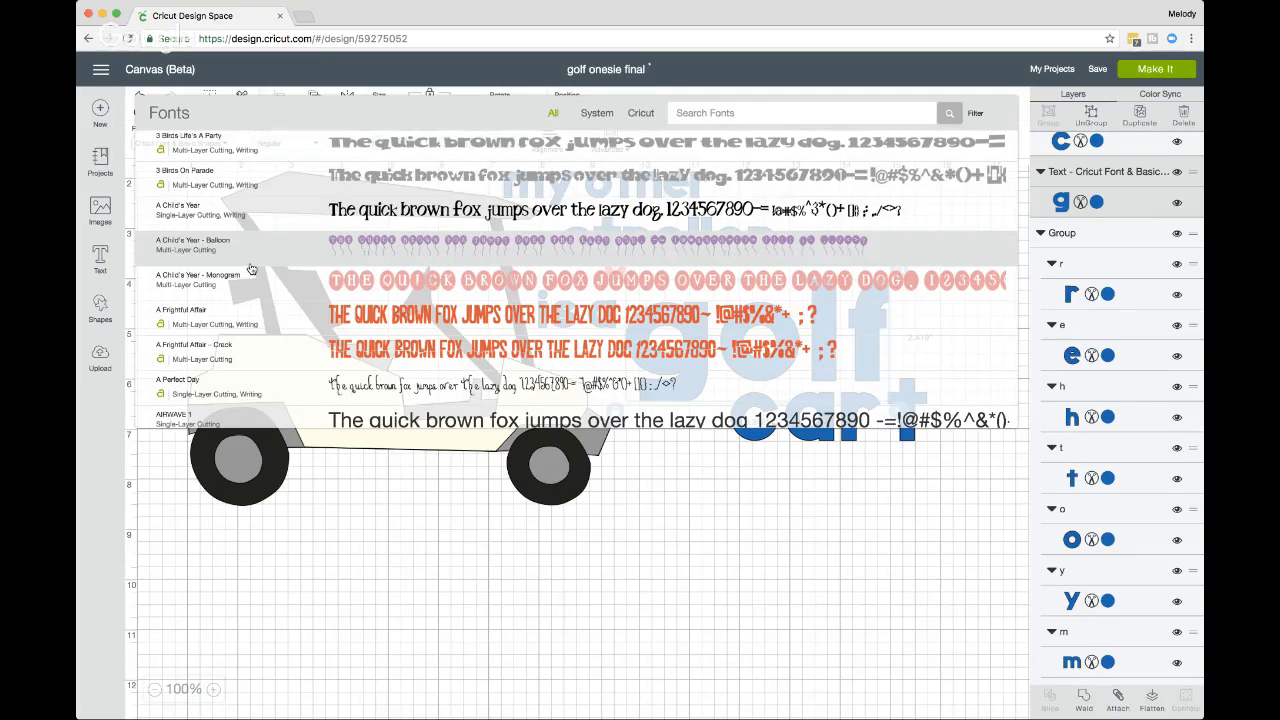
{"action": "scroll", "coordinate": [251, 269], "scroll_direction": "down", "scroll_amount": 5}
{"action": "scroll", "coordinate": [251, 269], "scroll_direction": "down", "scroll_amount": 3}
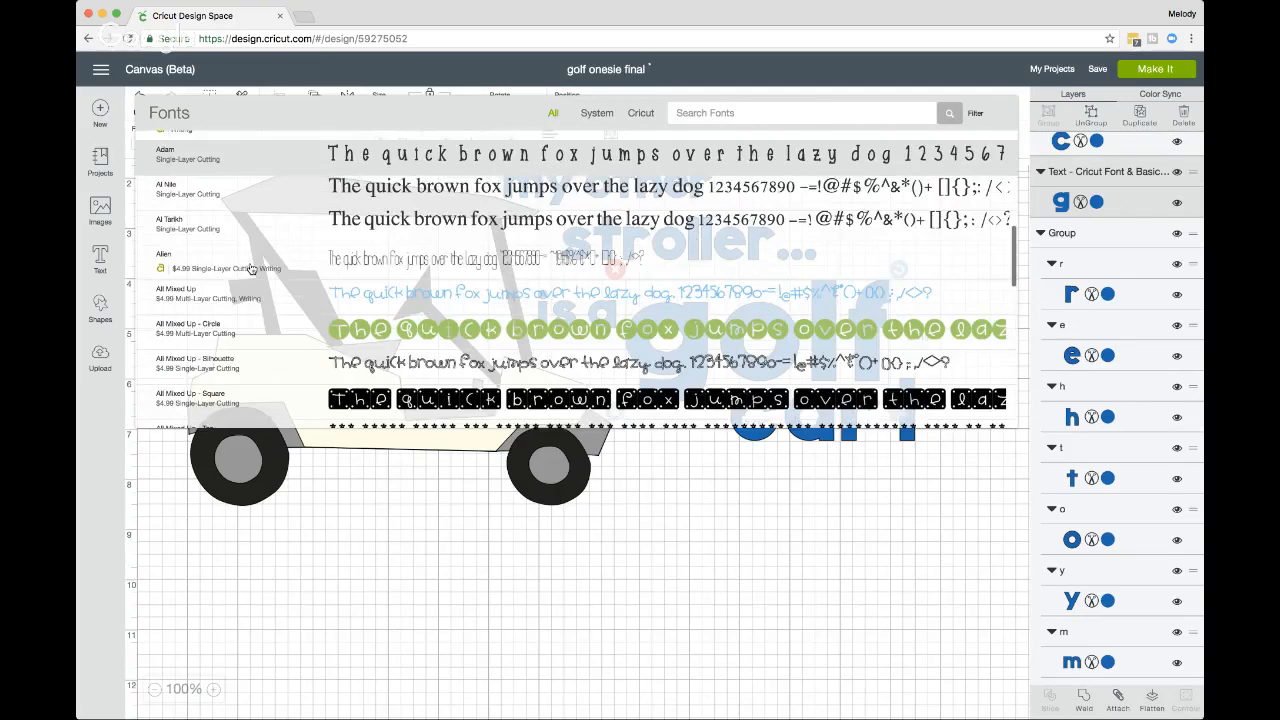
{"action": "scroll", "coordinate": [251, 269], "scroll_direction": "down", "scroll_amount": 5}
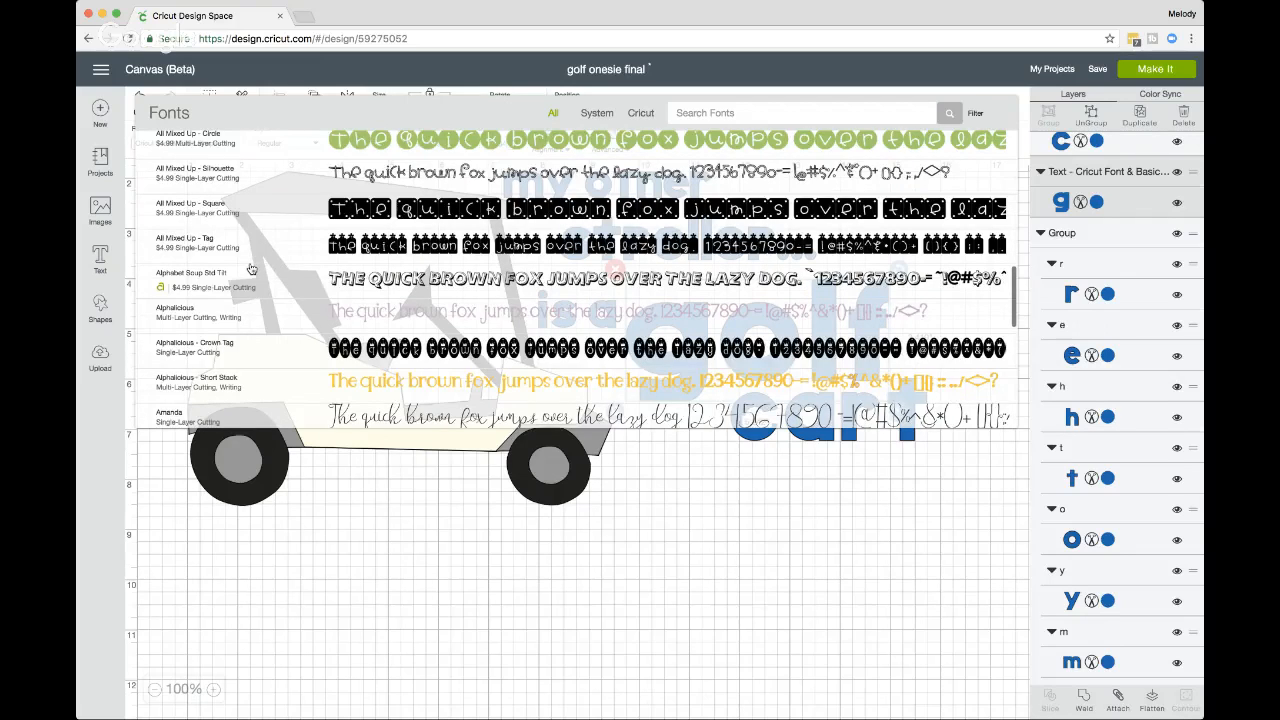
{"action": "scroll", "coordinate": [251, 269], "scroll_direction": "down", "scroll_amount": 1}
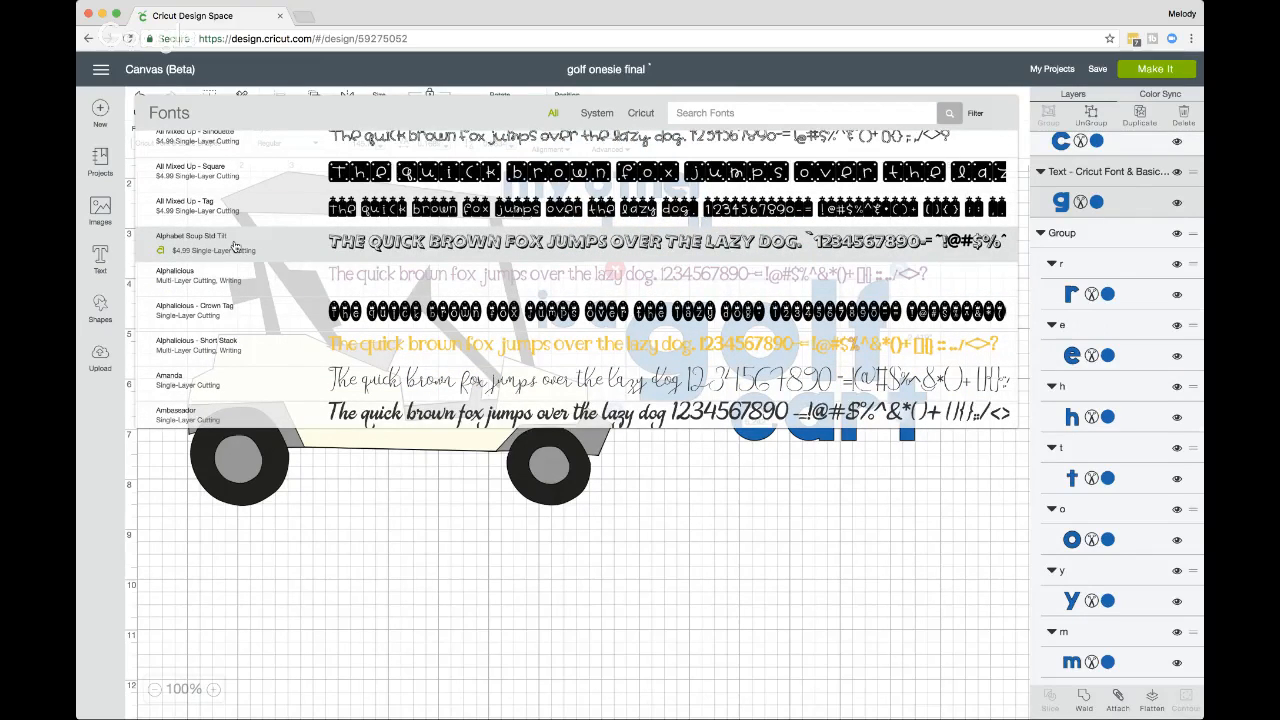
{"action": "left_click", "coordinate": [234, 246]}
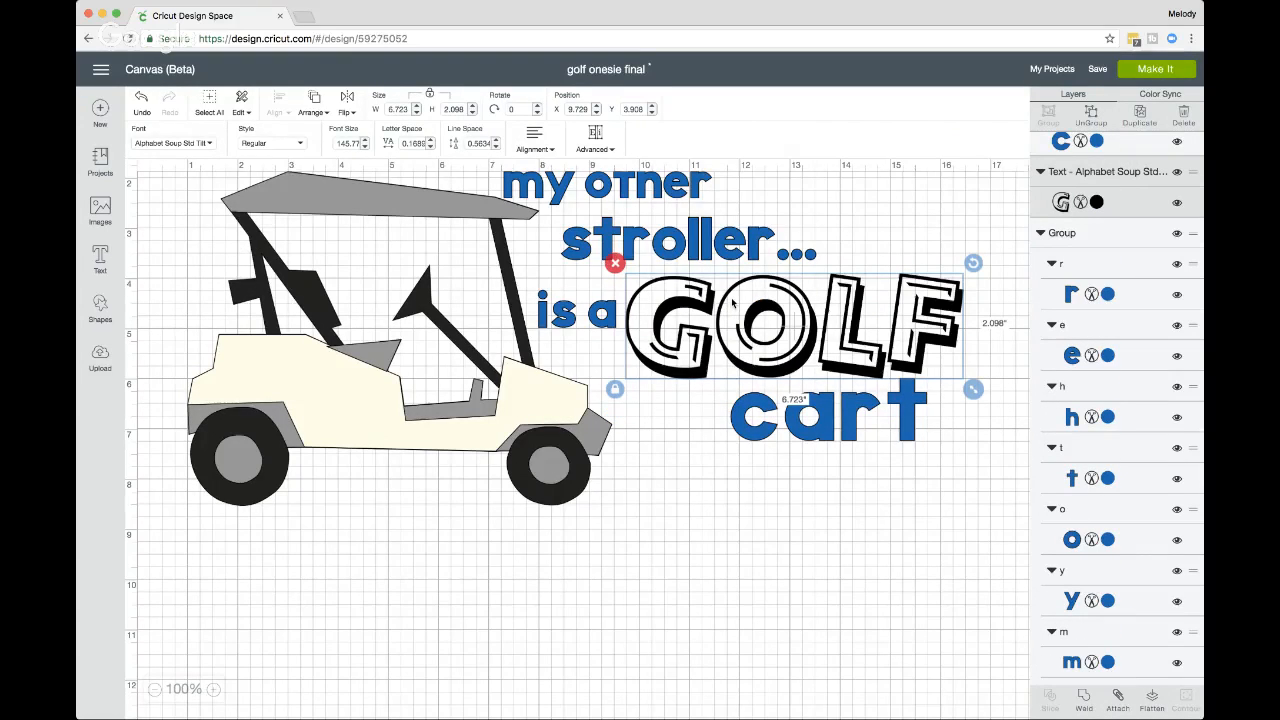
{"action": "left_click_drag", "start_coordinate": [733, 303], "coordinate": [733, 308]}
Step: Shift "cart" slightly lower beneath "GOLF" and select the "stroller..." text
{"action": "left_click", "coordinate": [764, 429]}
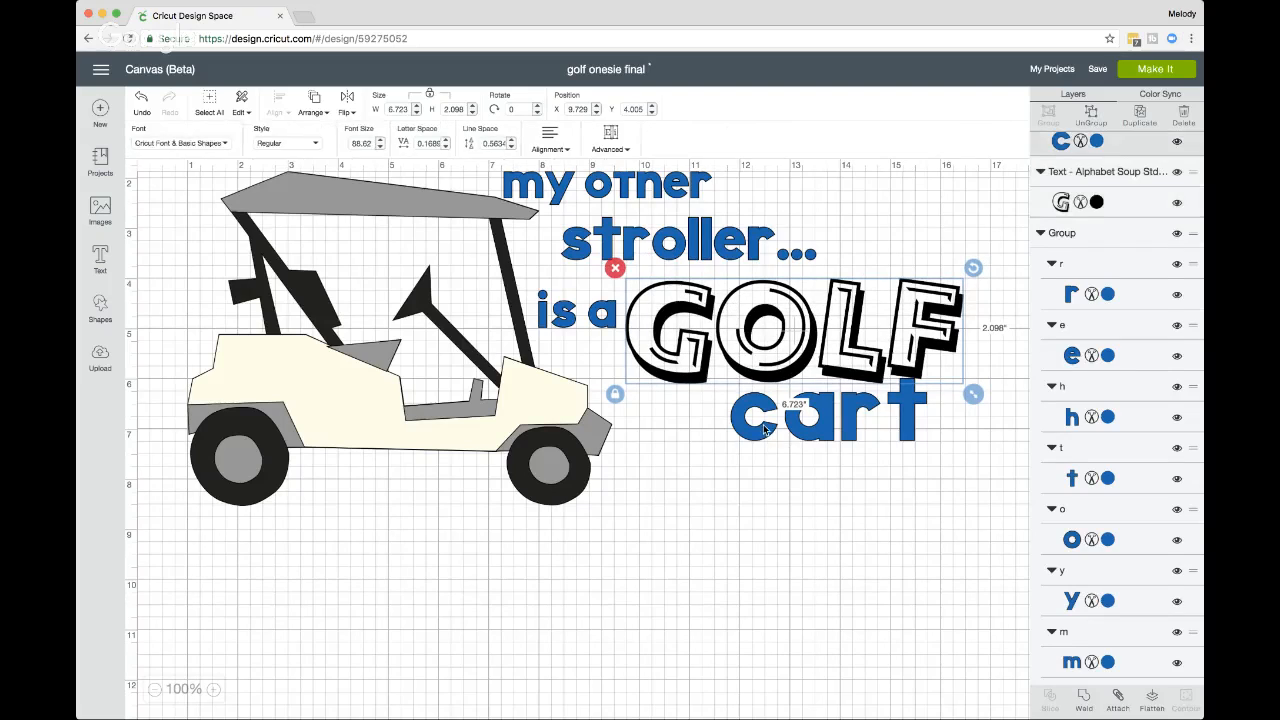
{"action": "mouse_move", "coordinate": [764, 429]}
{"action": "left_mouse_down"}
{"action": "mouse_move", "coordinate": [651, 428]}
{"action": "mouse_move", "coordinate": [691, 449]}
{"action": "mouse_move", "coordinate": [762, 439]}
{"action": "left_mouse_up"}
{"action": "left_click", "coordinate": [676, 434]}
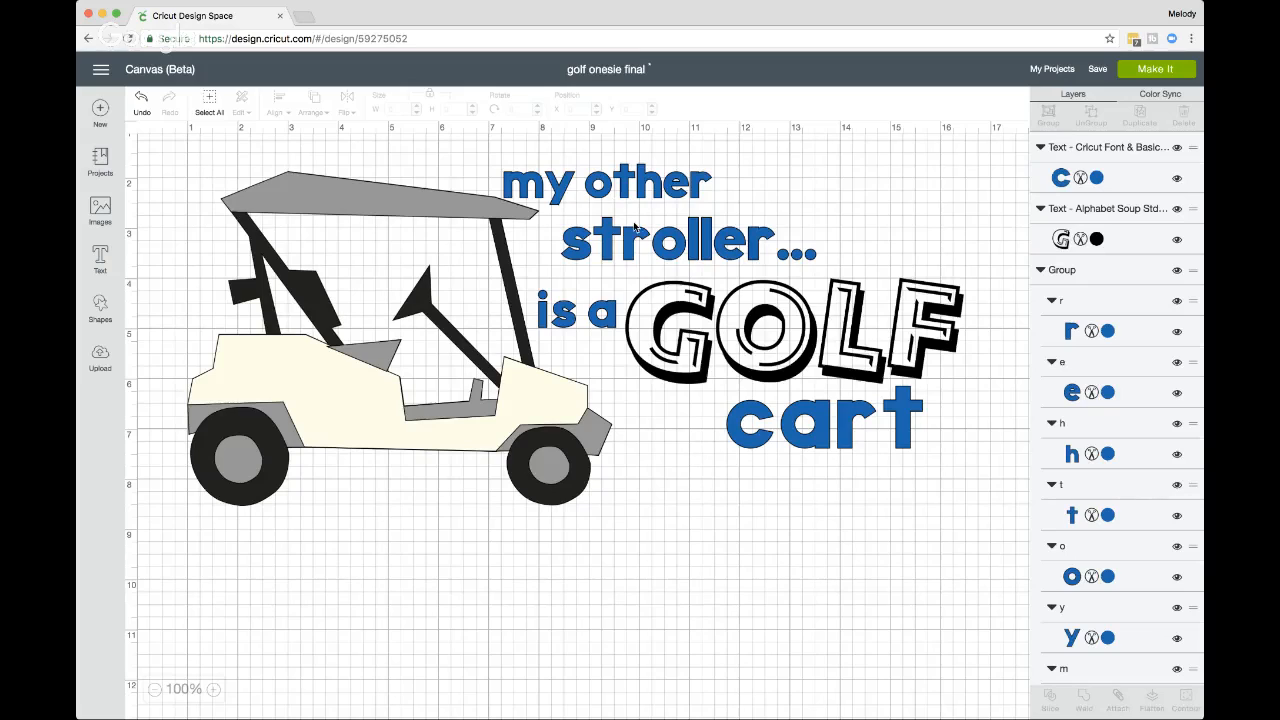
{"action": "left_click", "coordinate": [669, 237]}
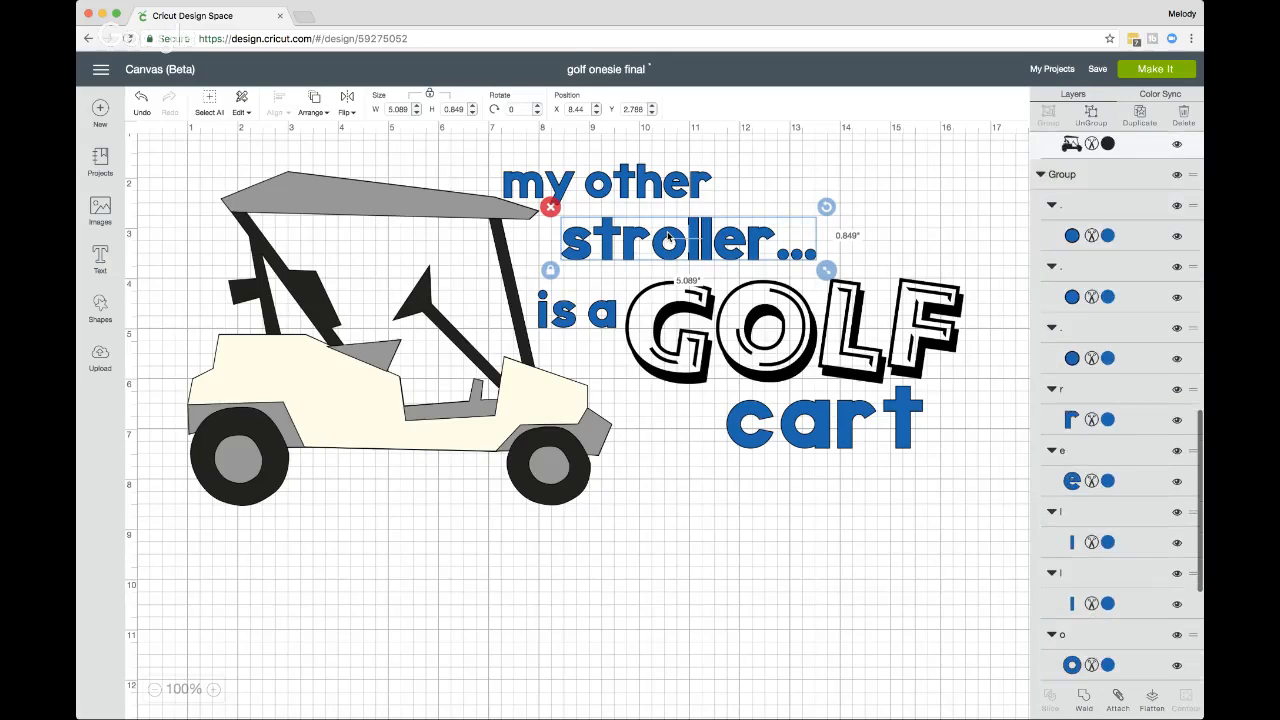
Step: Move "stroller..." to about X 8.76, Y 2.71 in, above "GOLF"
{"action": "left_click_drag", "start_coordinate": [669, 237], "coordinate": [684, 233]}
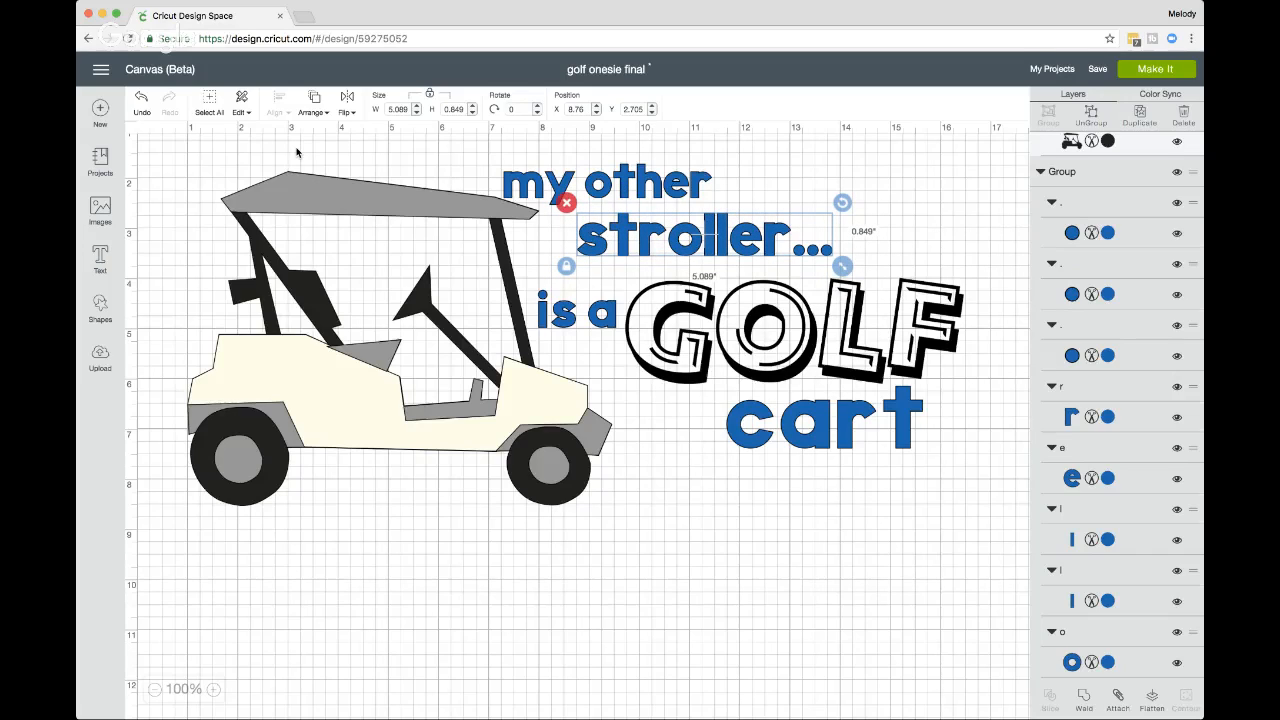
{"action": "left_click", "coordinate": [610, 319]}
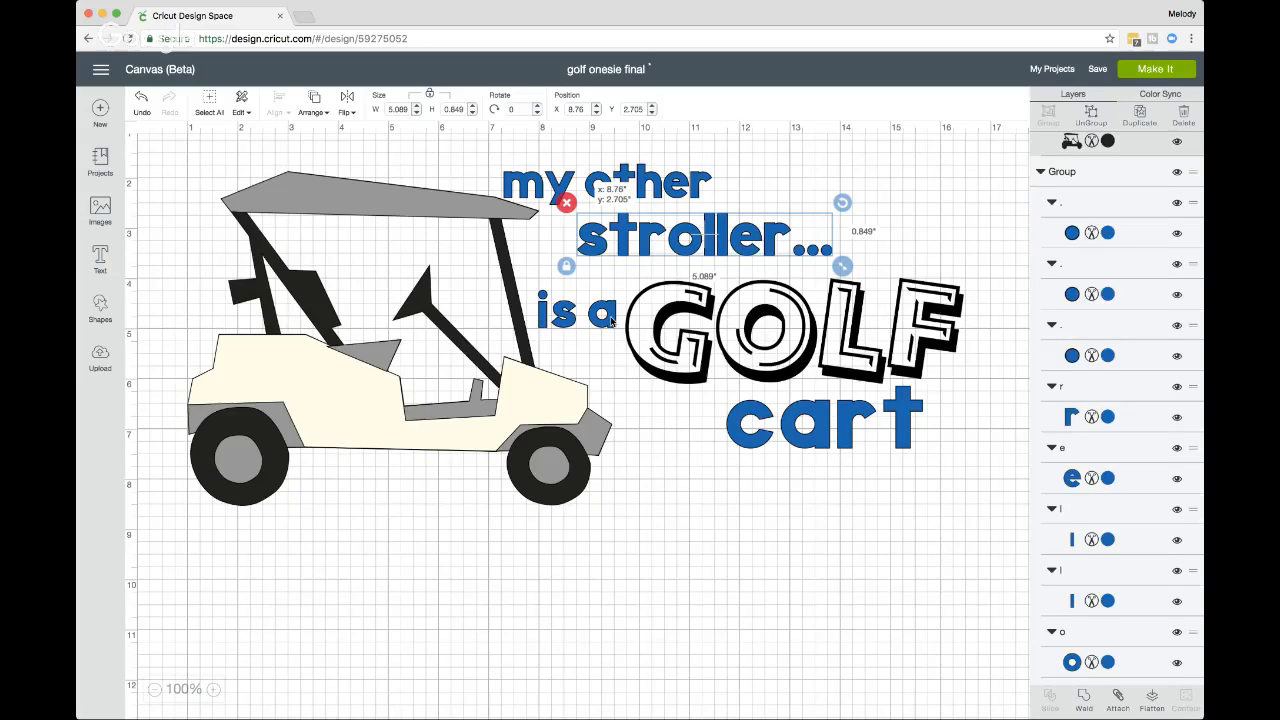
{"action": "left_click", "coordinate": [797, 410]}
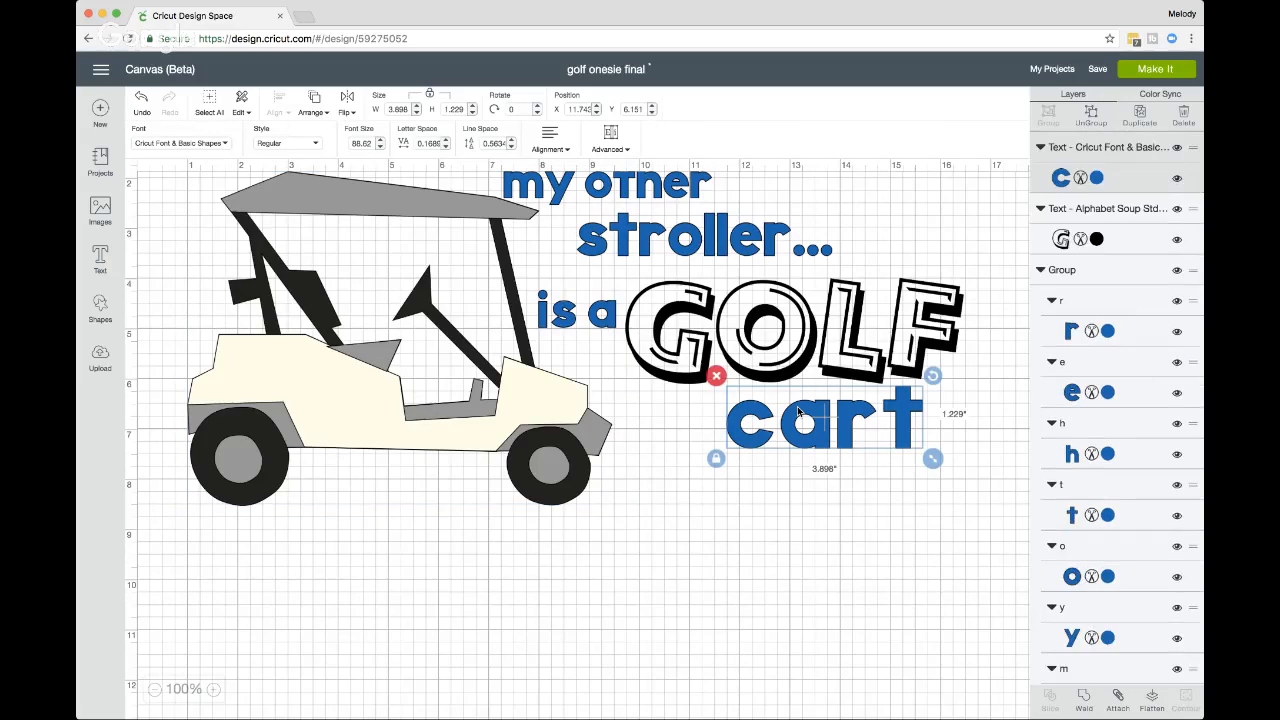
{"action": "left_click", "coordinate": [650, 240]}
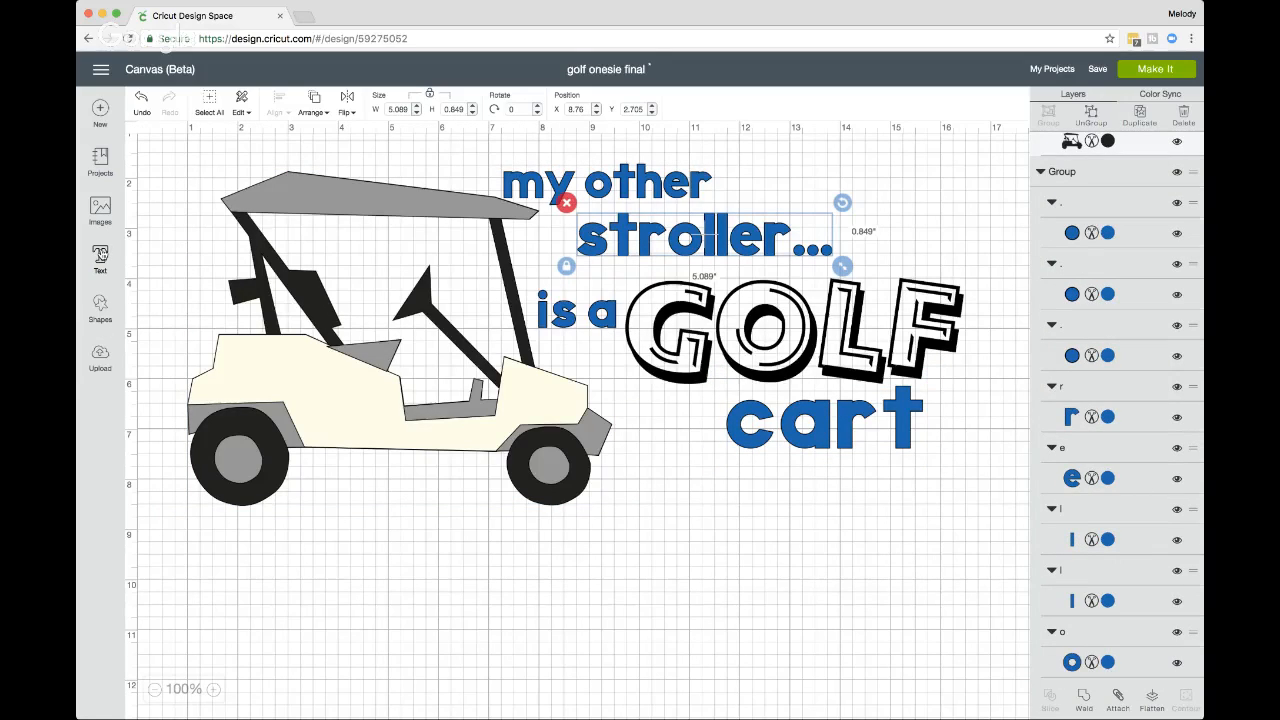
Step: Add a new text object reading "car..." to the canvas
{"action": "left_click", "coordinate": [100, 258]}
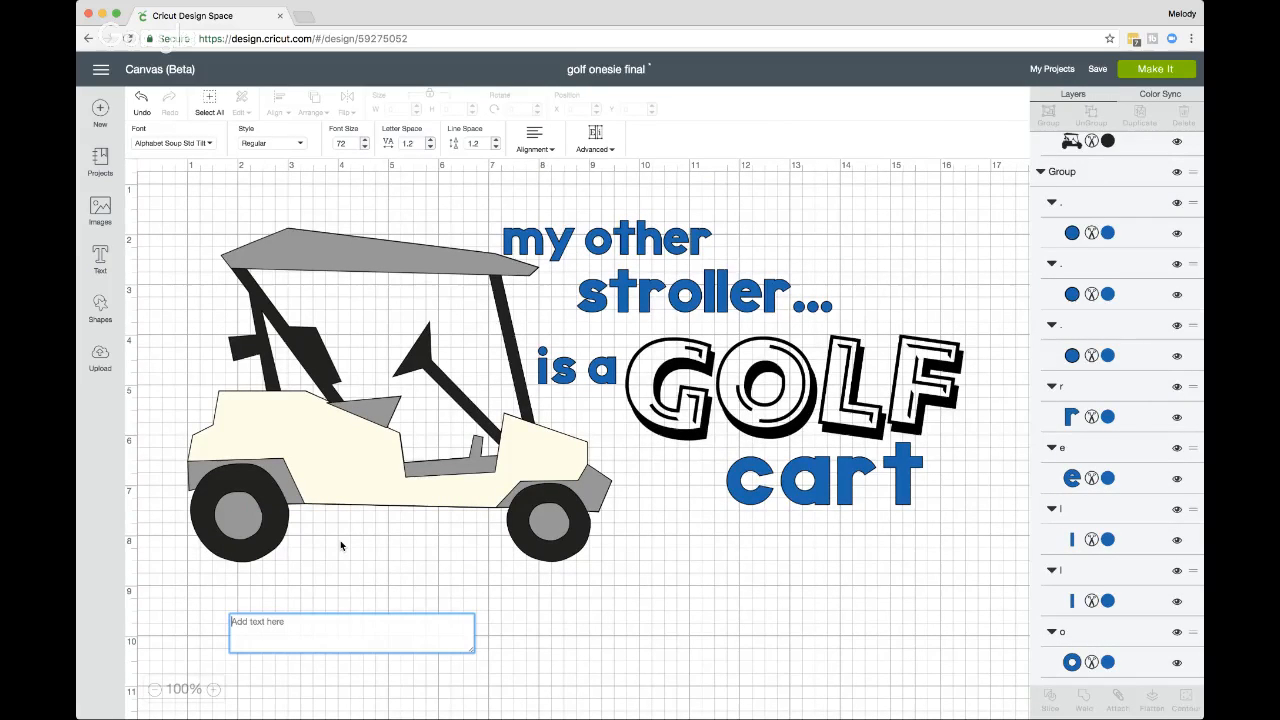
{"action": "type", "text": "car"}
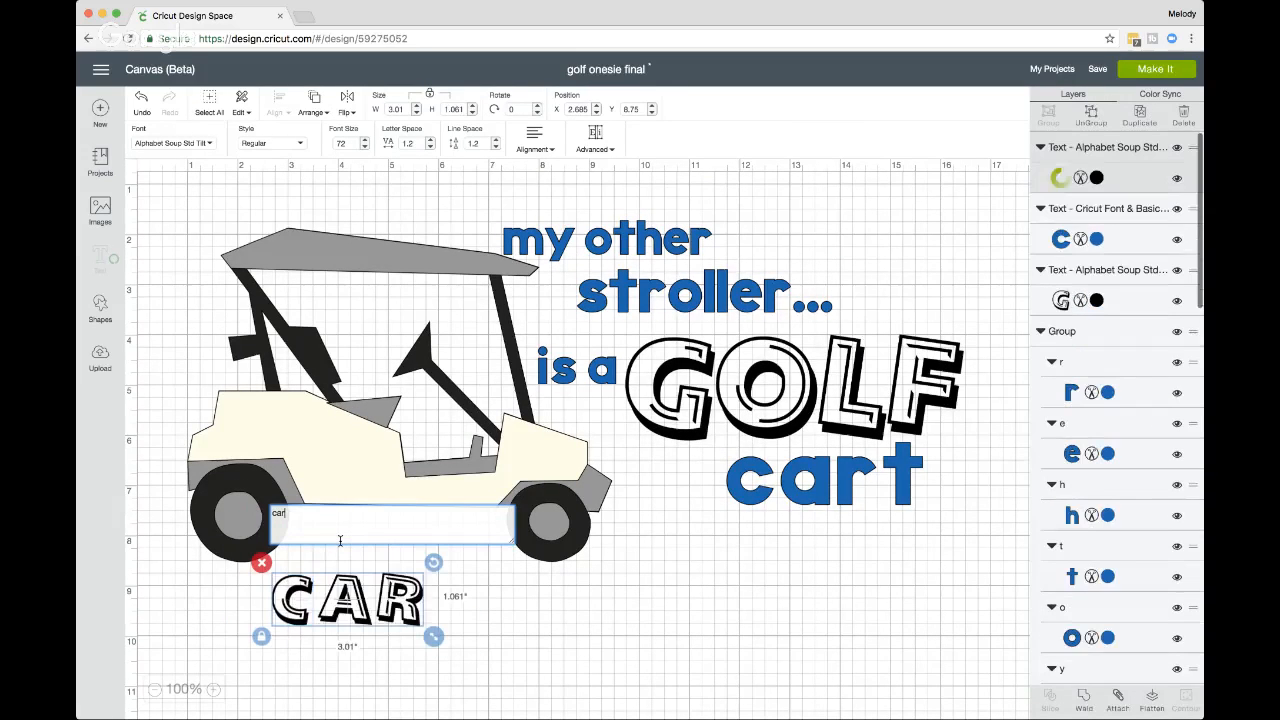
{"action": "type", "text": "..."}
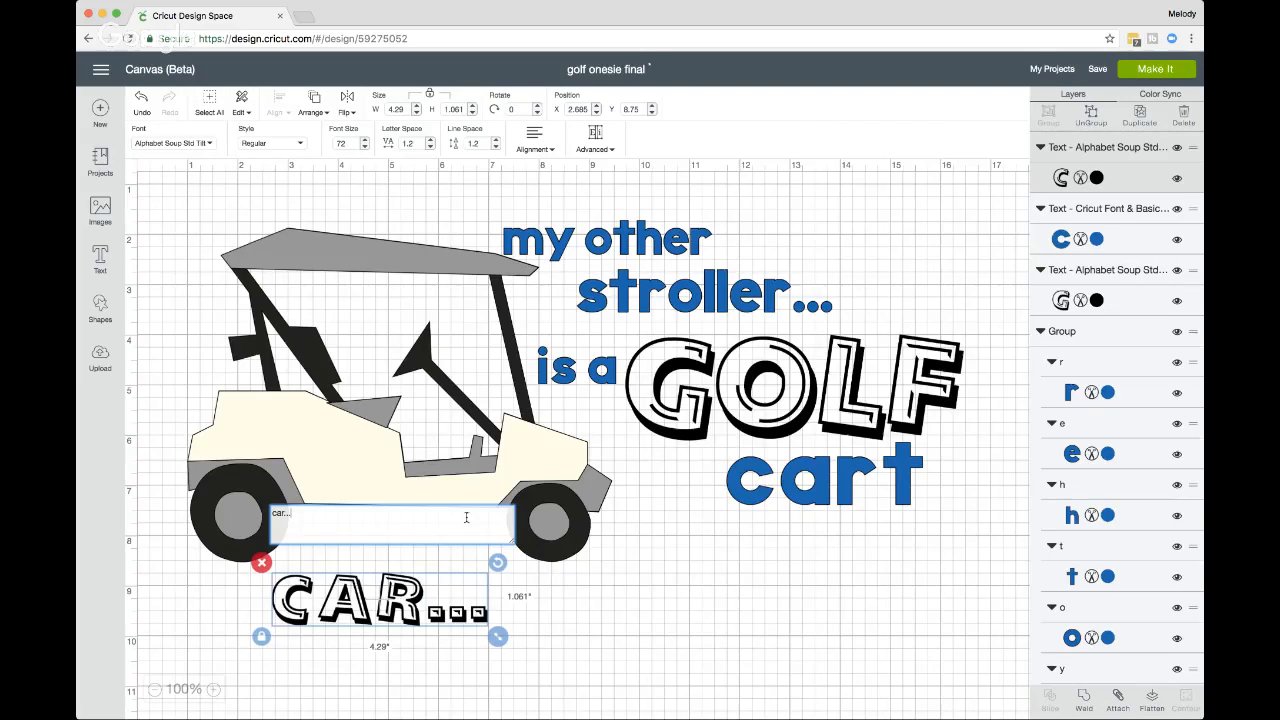
Step: Limit the font list to Cricut fonts and change the font of "car..." to Cricut Craft Room Basics
{"action": "left_click", "coordinate": [210, 146]}
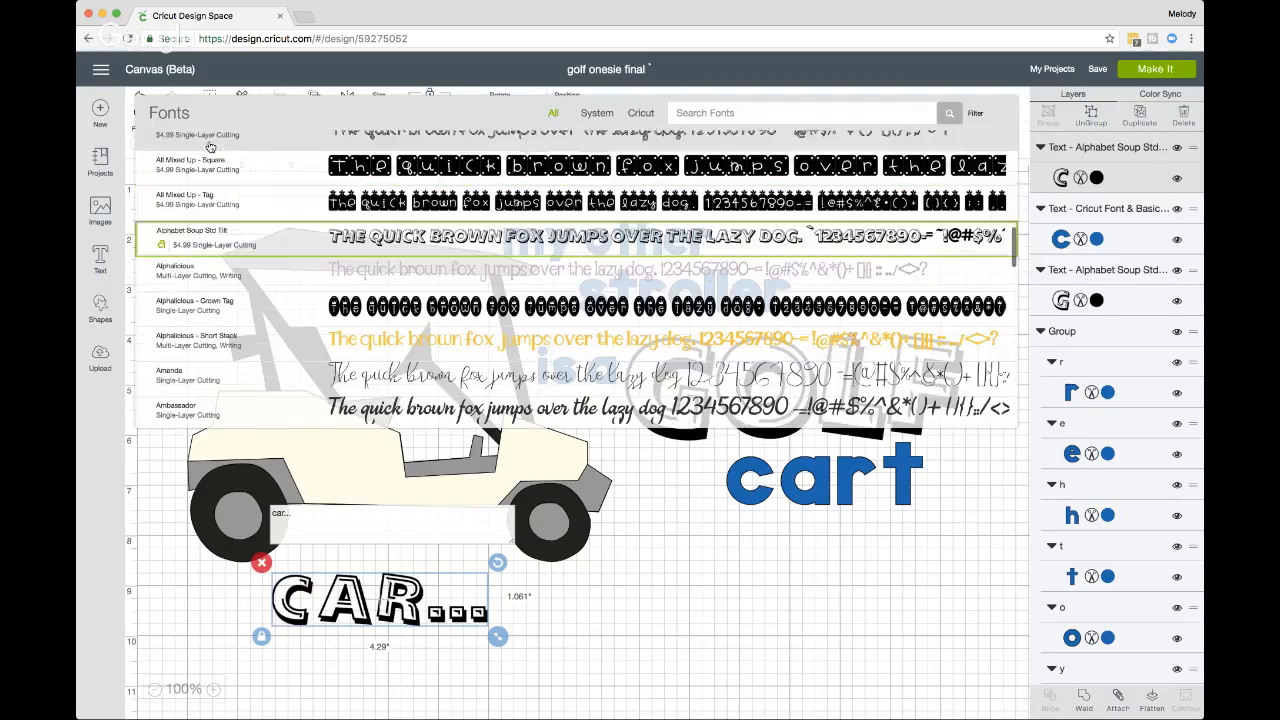
{"action": "scroll", "coordinate": [222, 249], "scroll_direction": "down", "scroll_amount": 20}
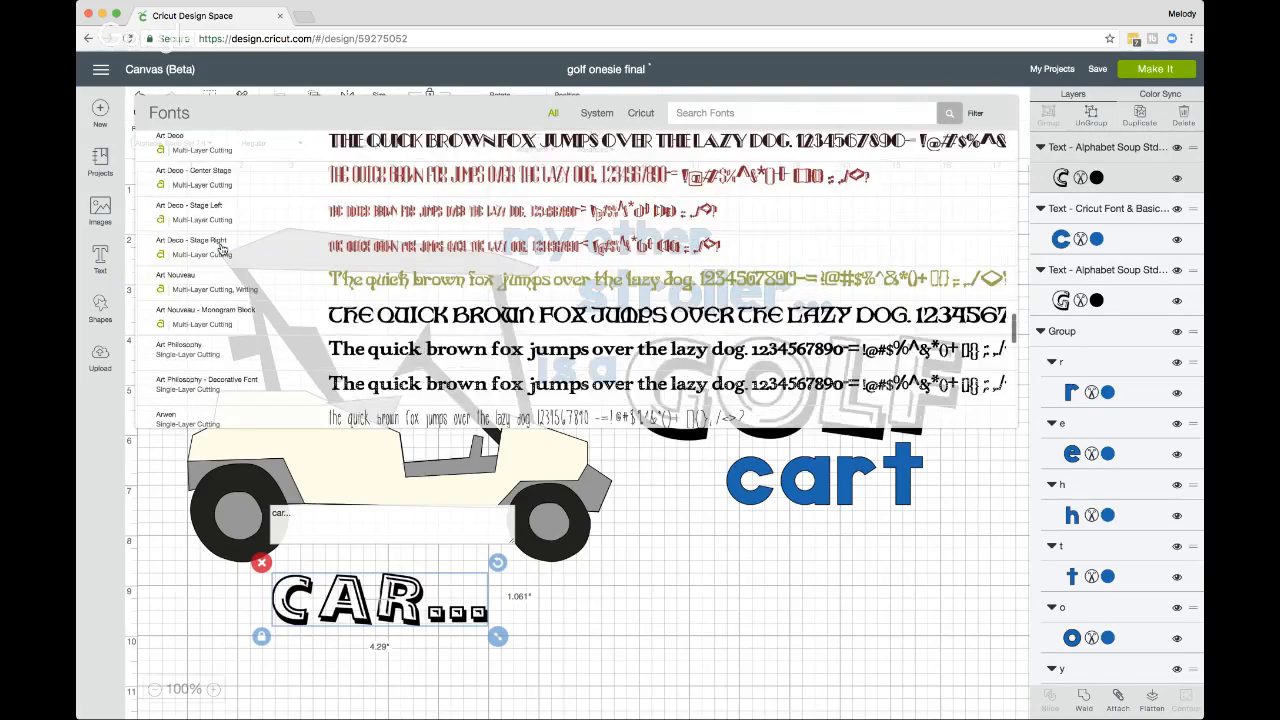
{"action": "scroll", "coordinate": [222, 249], "scroll_direction": "down", "scroll_amount": 5}
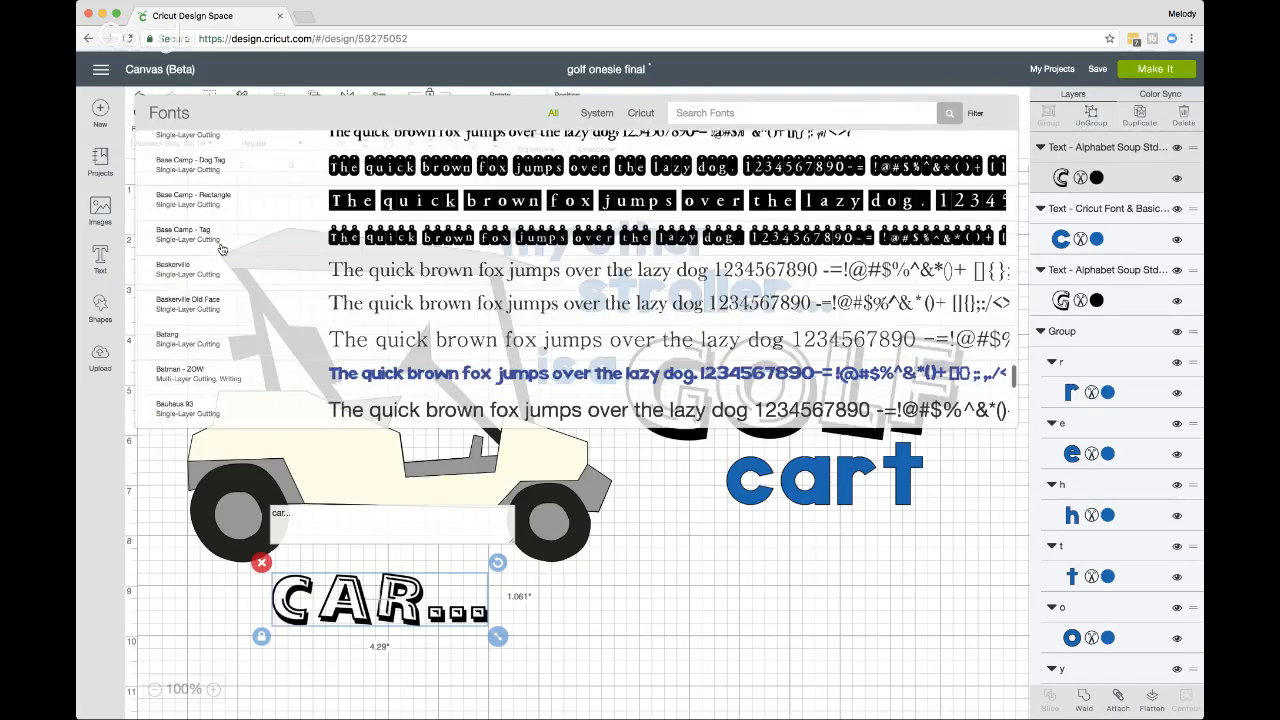
{"action": "scroll", "coordinate": [222, 222], "scroll_direction": "down", "scroll_amount": 10}
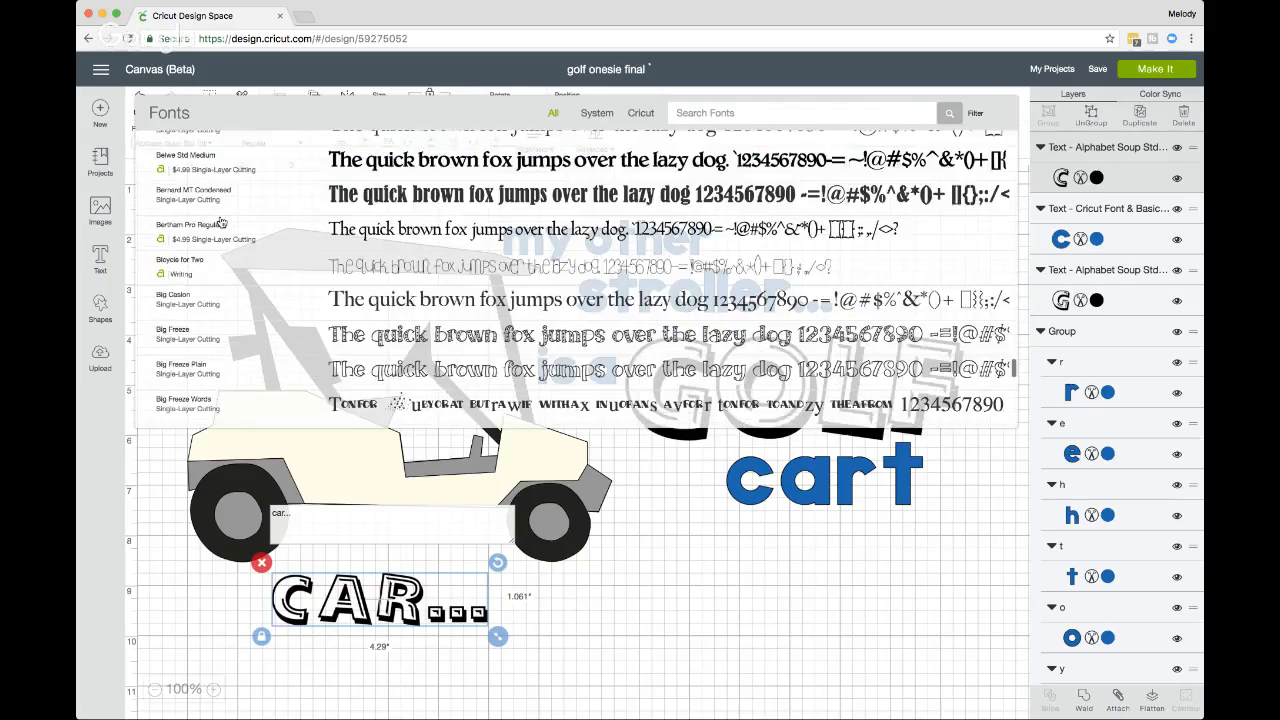
{"action": "scroll", "coordinate": [222, 222], "scroll_direction": "down", "scroll_amount": 15}
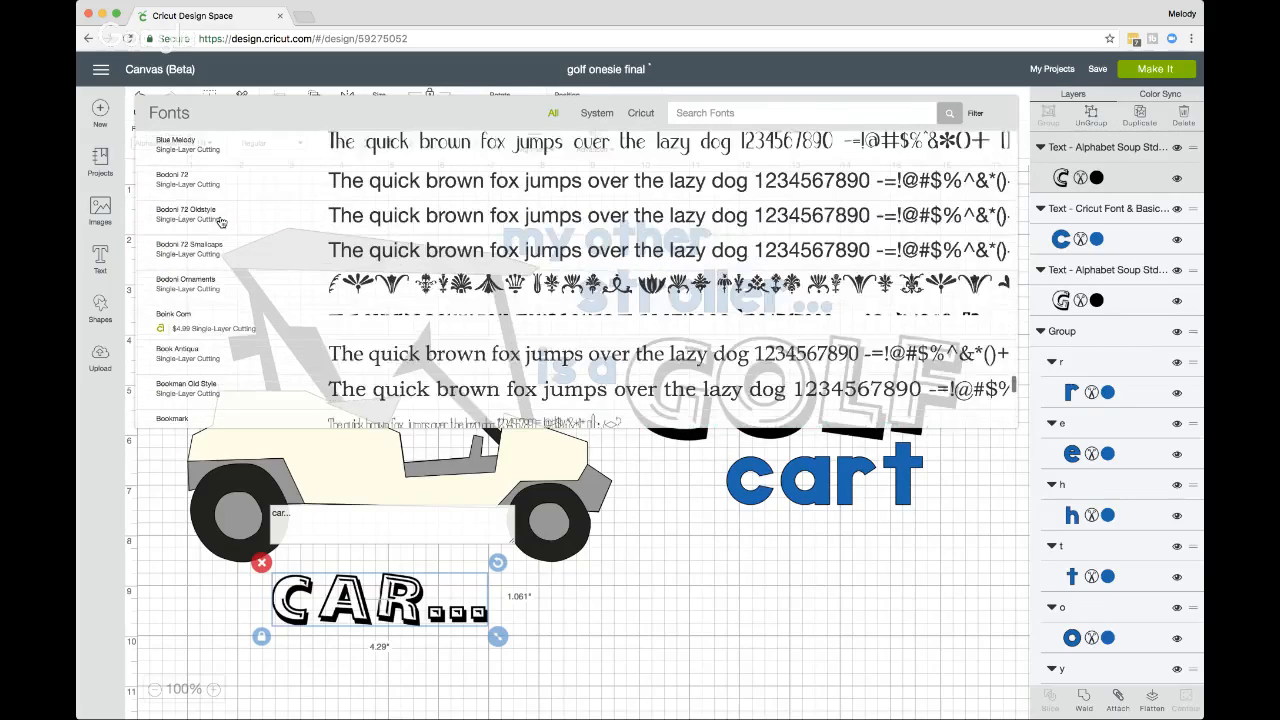
{"action": "left_click", "coordinate": [640, 112]}
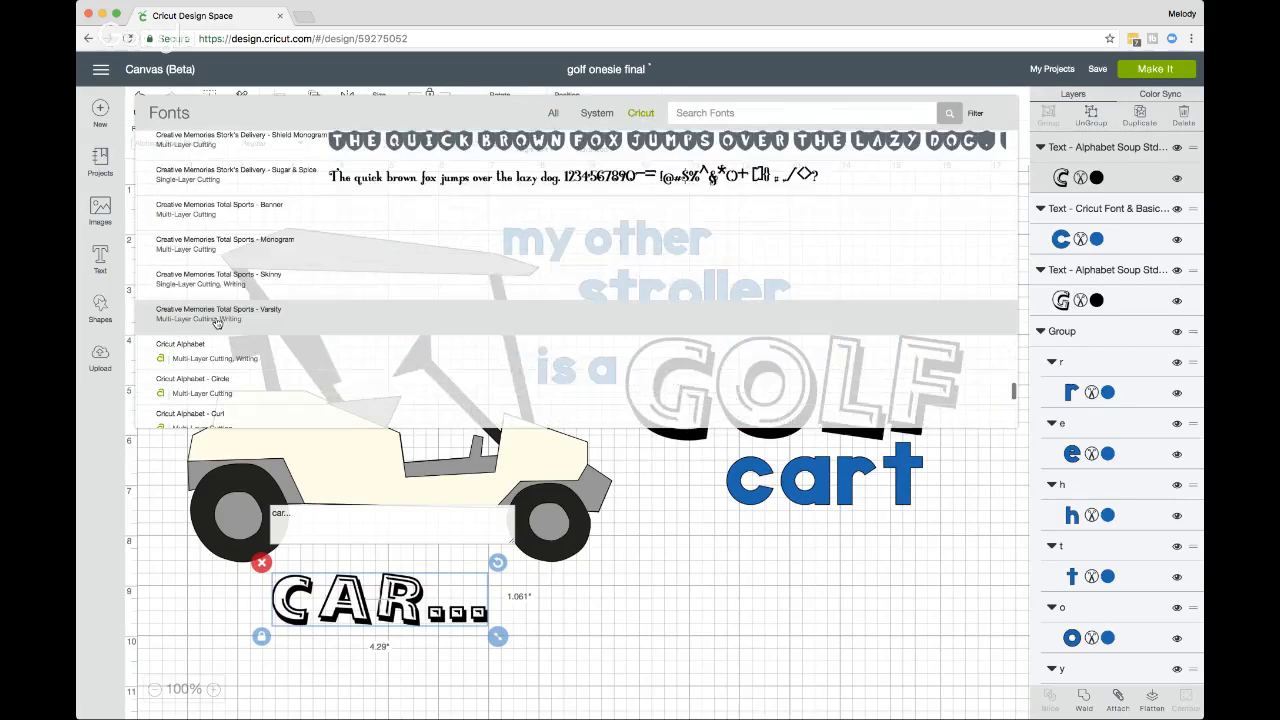
{"action": "scroll", "coordinate": [216, 322], "scroll_direction": "down", "scroll_amount": 5}
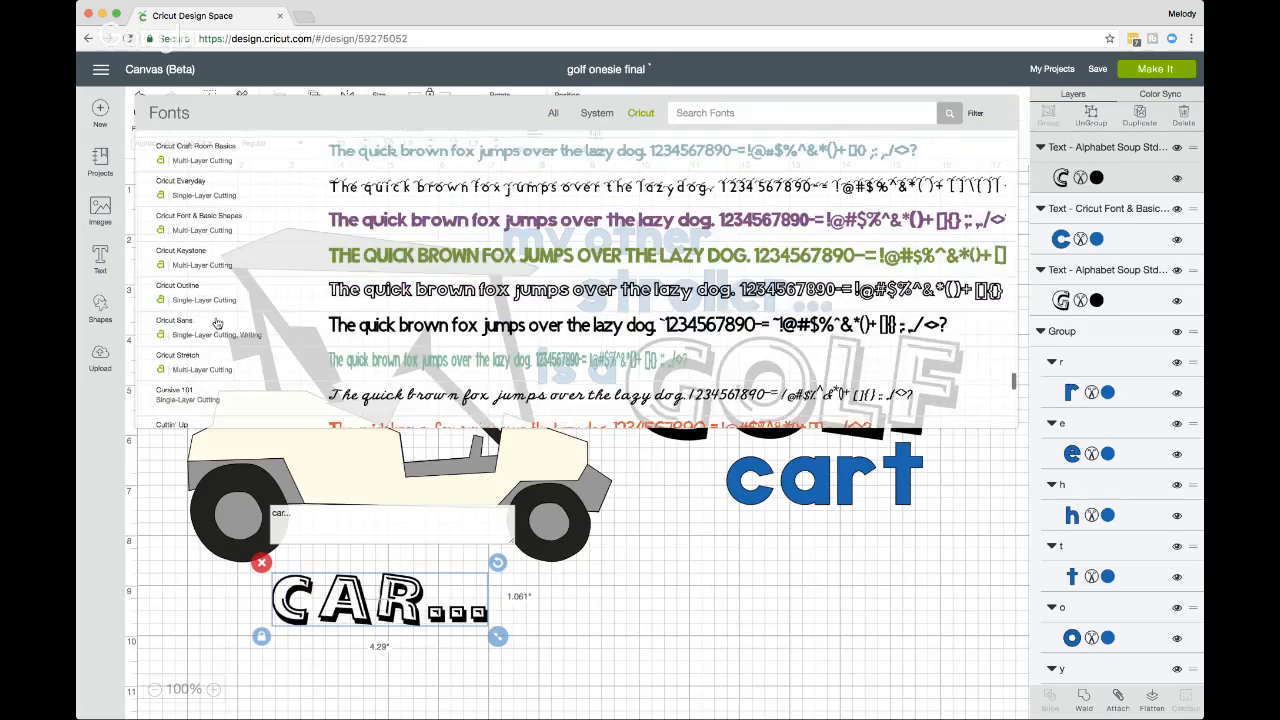
{"action": "scroll", "coordinate": [217, 323], "scroll_direction": "up", "scroll_amount": 5}
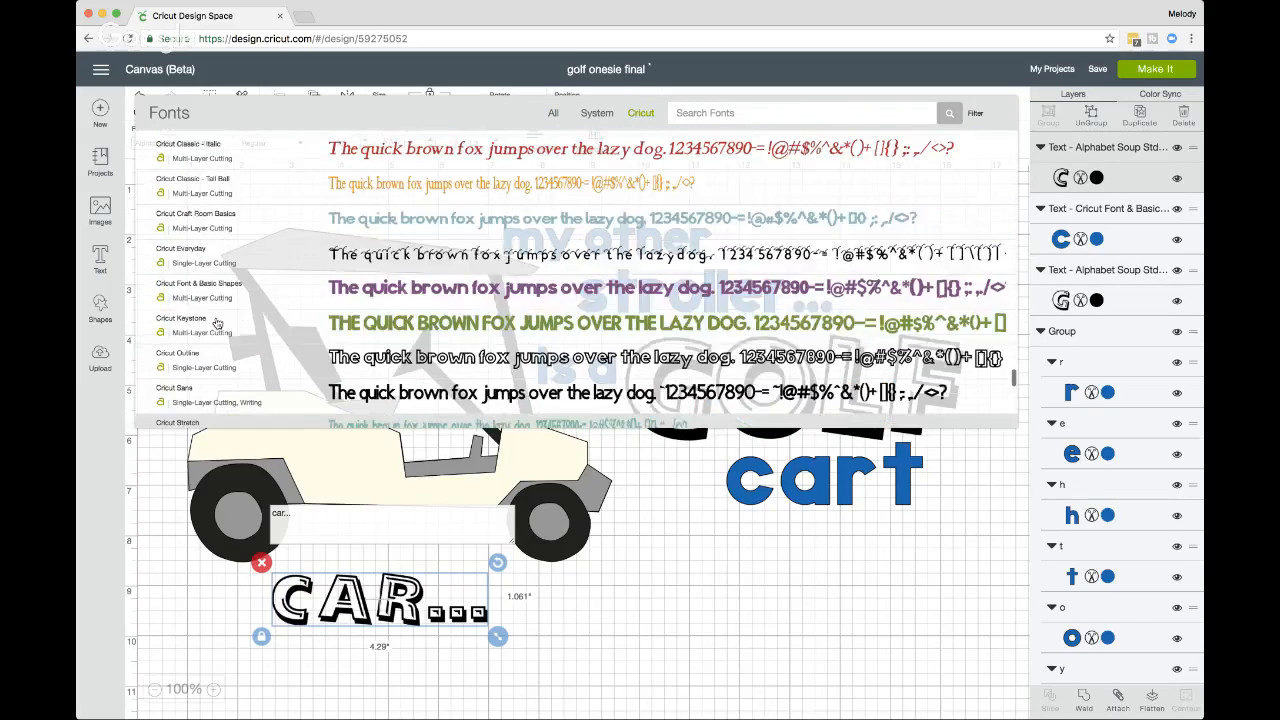
{"action": "scroll", "coordinate": [217, 323], "scroll_direction": "up", "scroll_amount": 2}
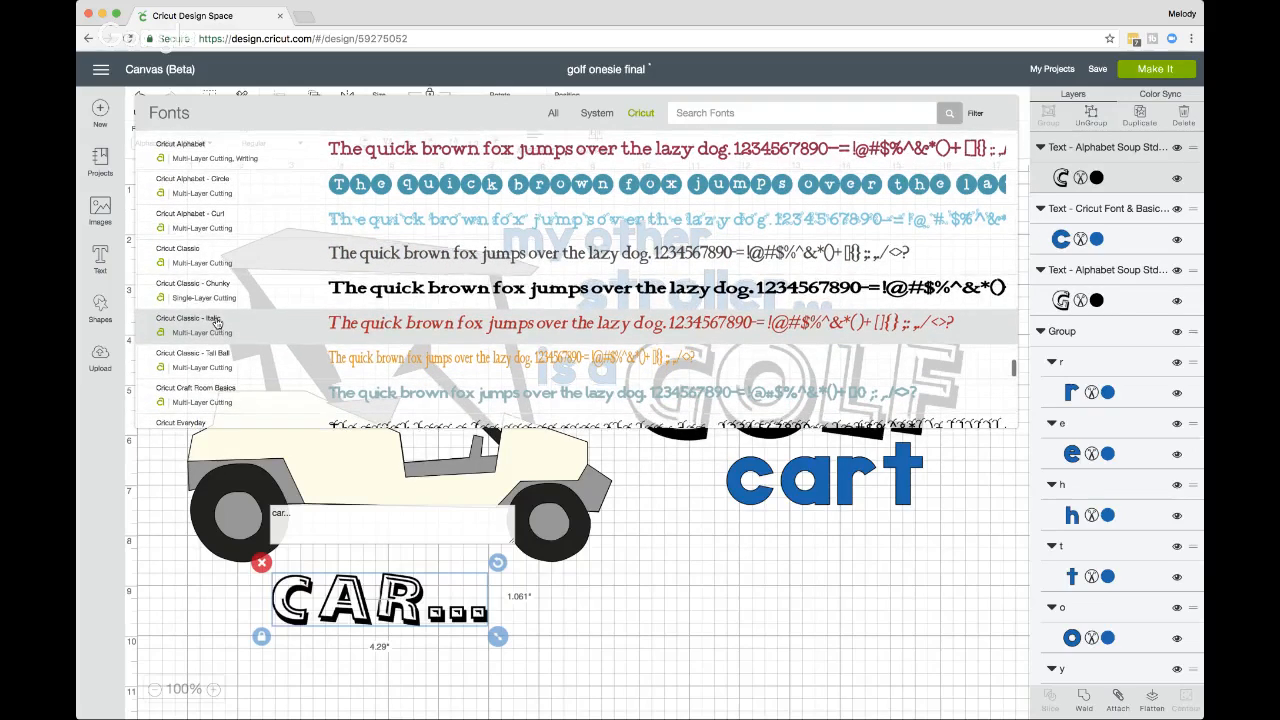
{"action": "scroll", "coordinate": [217, 323], "scroll_direction": "up", "scroll_amount": 3}
{"action": "scroll", "coordinate": [217, 323], "scroll_direction": "up", "scroll_amount": 7}
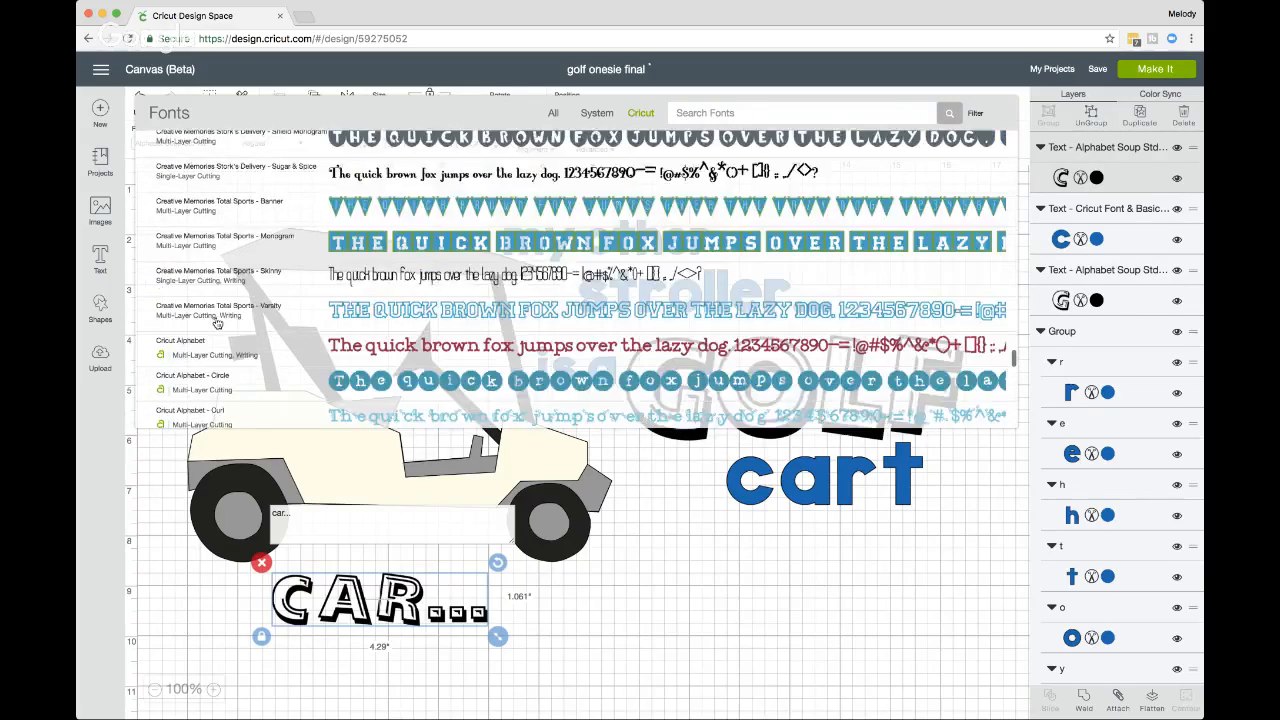
{"action": "scroll", "coordinate": [217, 323], "scroll_direction": "down", "scroll_amount": 15}
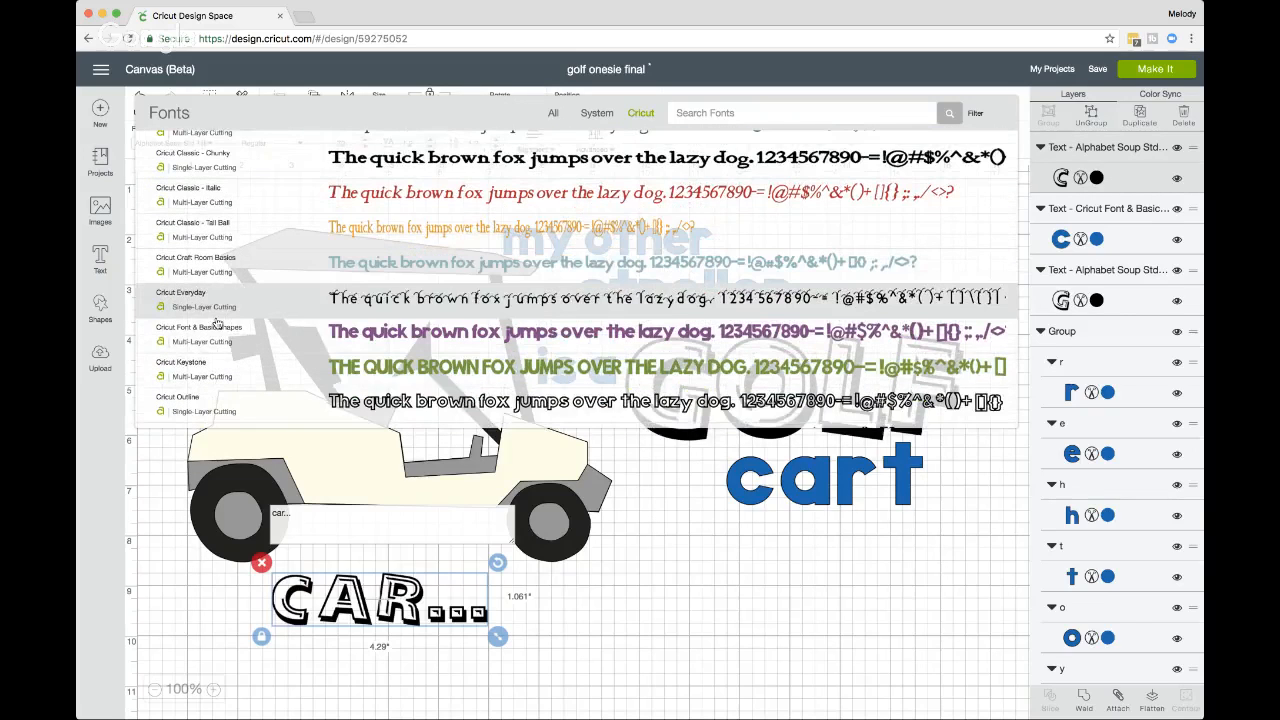
{"action": "left_click", "coordinate": [205, 263]}
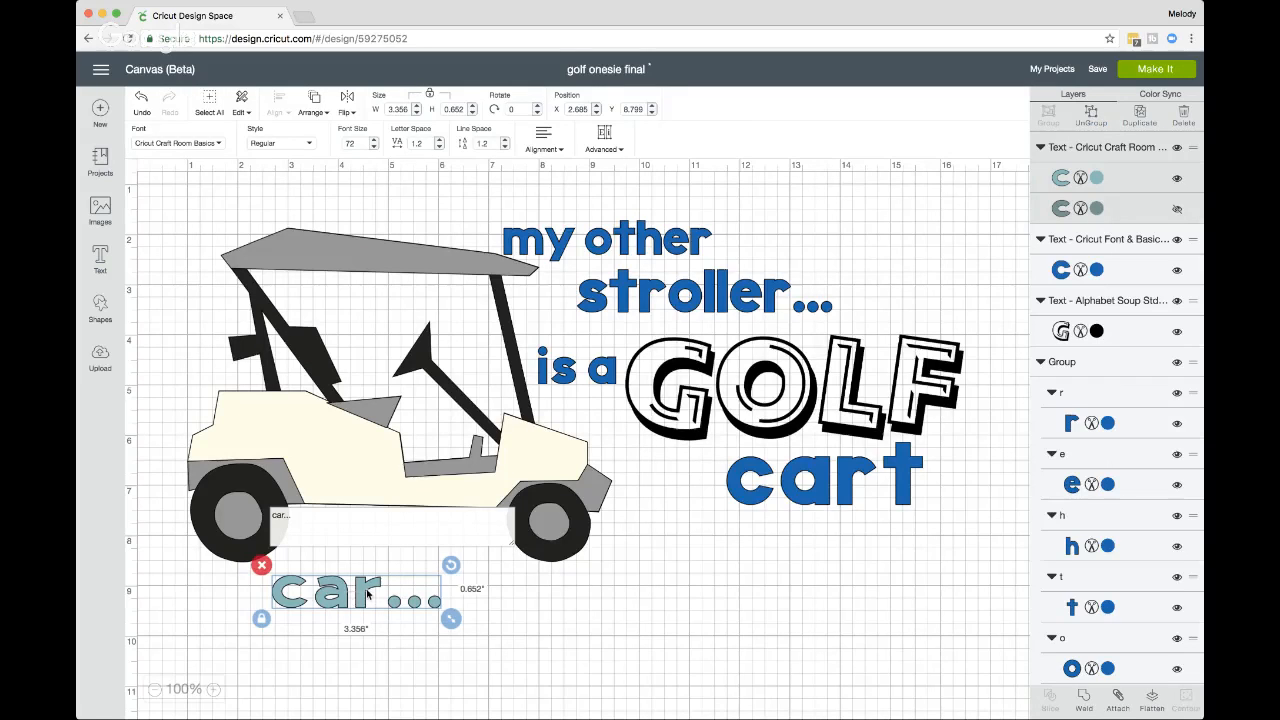
Step: Move "car..." to about X 12.06, Y 2.38 in beside "my other" and hide the "stroller..." group
{"action": "left_click_drag", "start_coordinate": [369, 595], "coordinate": [739, 285]}
{"action": "left_click", "coordinate": [626, 293]}
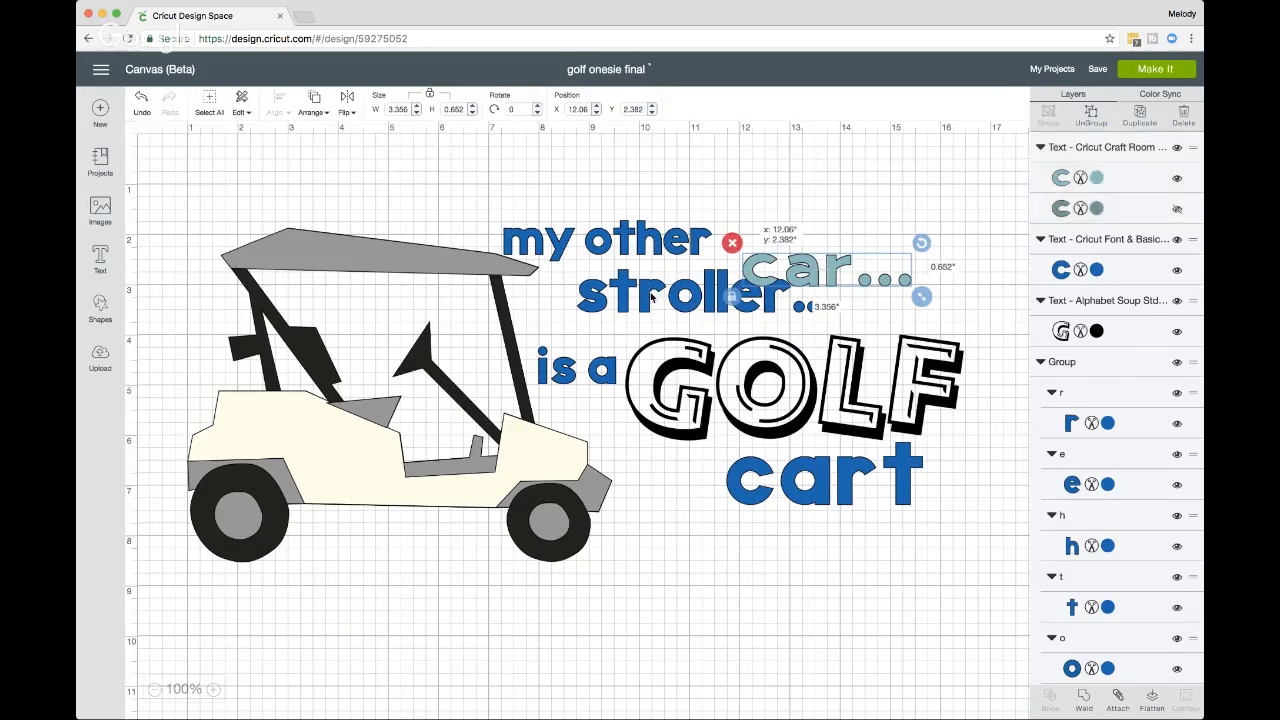
{"action": "left_click_drag", "start_coordinate": [626, 293], "coordinate": [600, 308]}
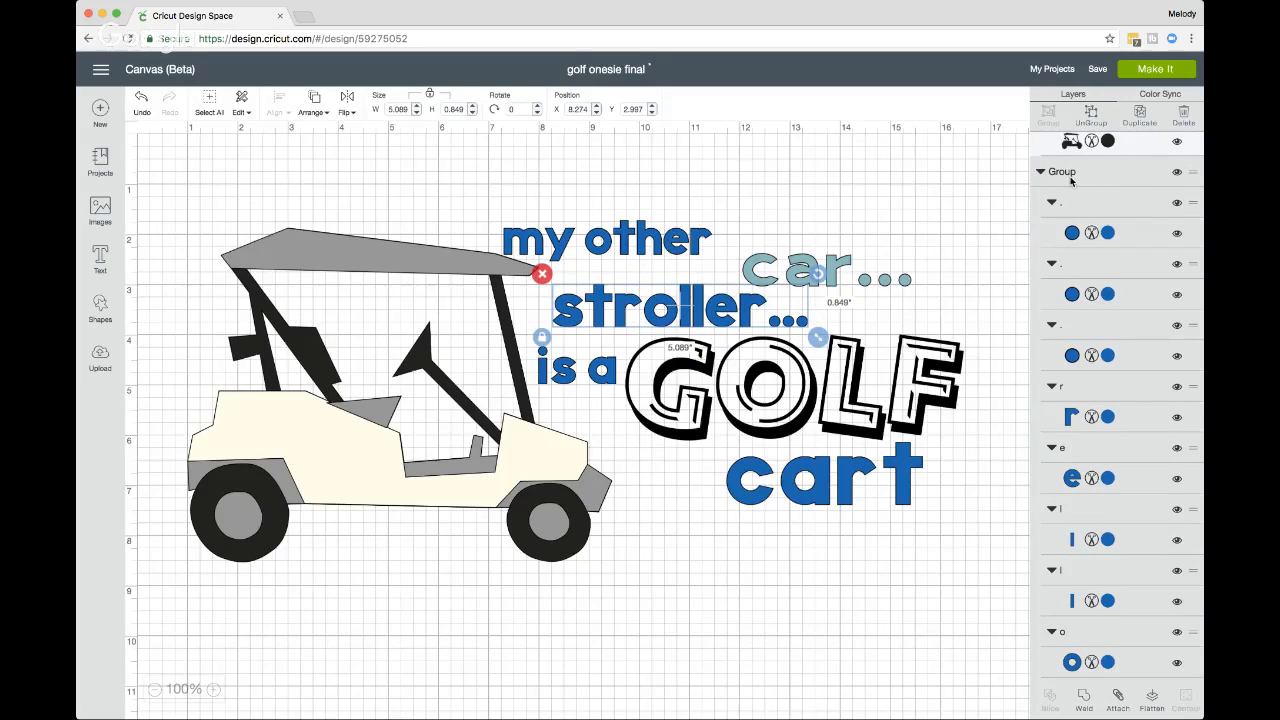
{"action": "left_click", "coordinate": [1177, 172]}
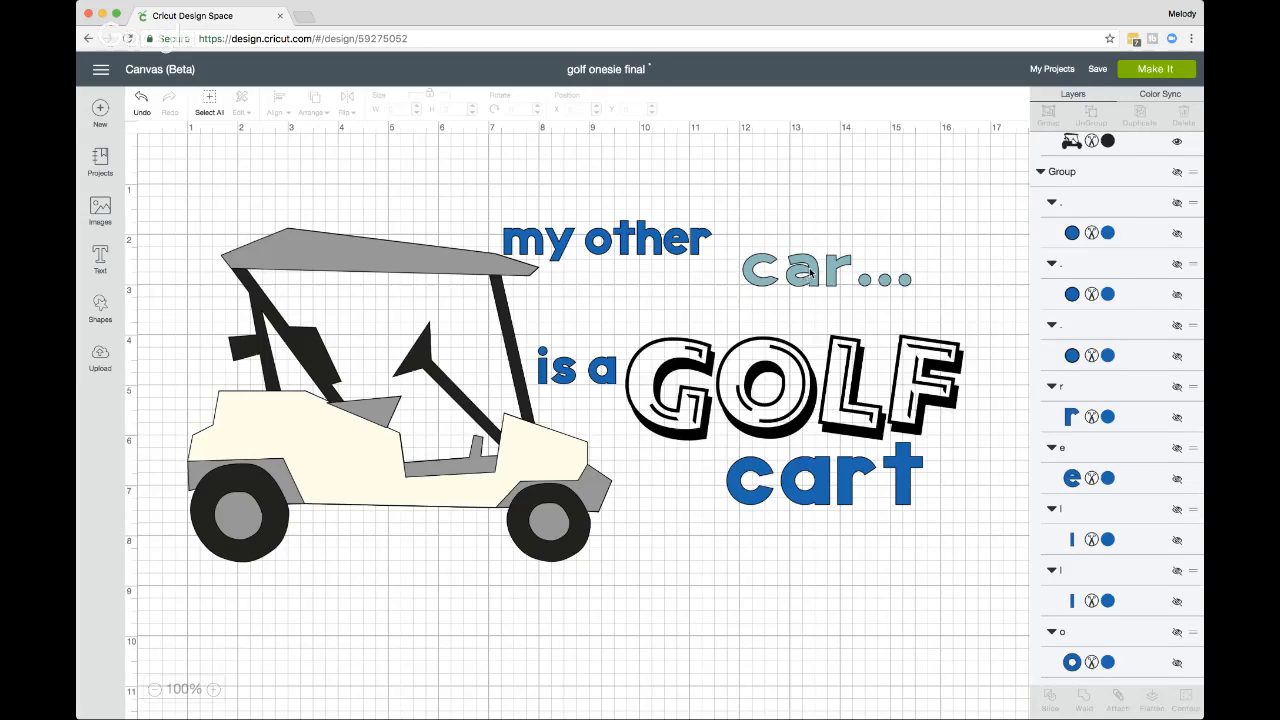
Step: Enlarge "car..." to about 5.50 in wide and place it beneath "my other" at about X 8.80, Y 2.51 in
{"action": "left_click_drag", "start_coordinate": [806, 271], "coordinate": [672, 285]}
{"action": "left_click_drag", "start_coordinate": [787, 311], "coordinate": [894, 331]}
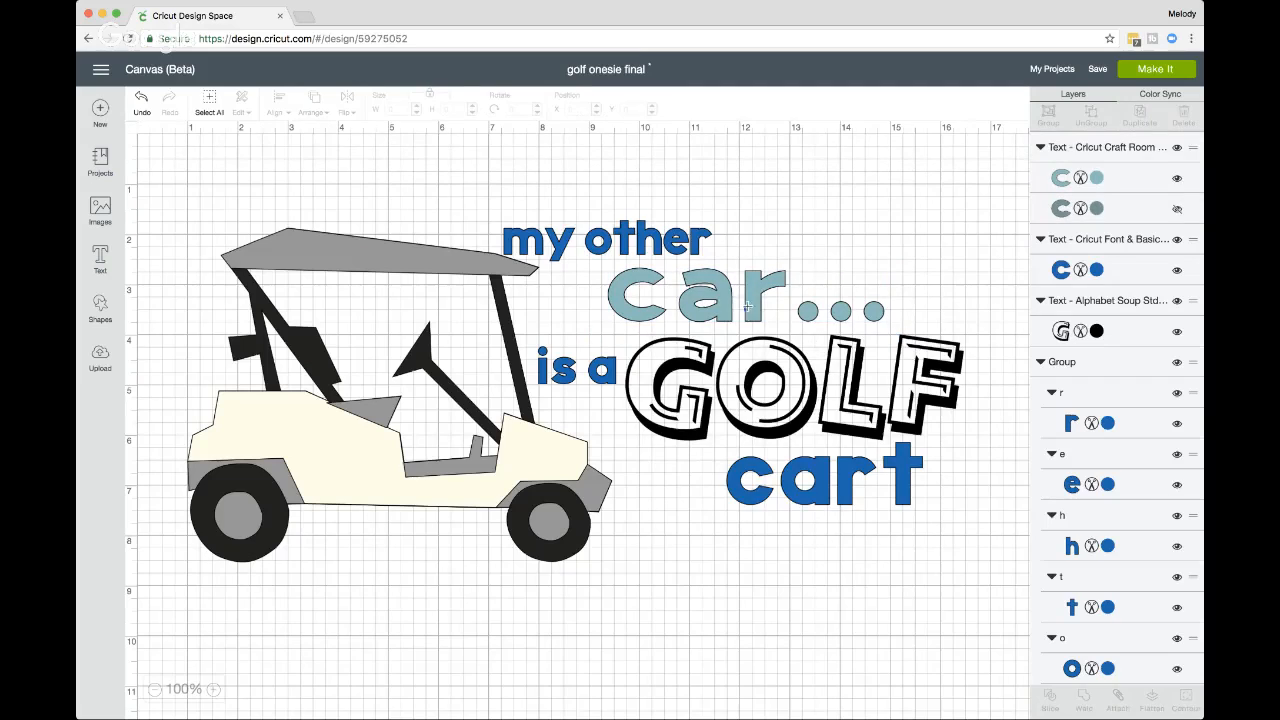
{"action": "left_click_drag", "start_coordinate": [748, 308], "coordinate": [721, 300]}
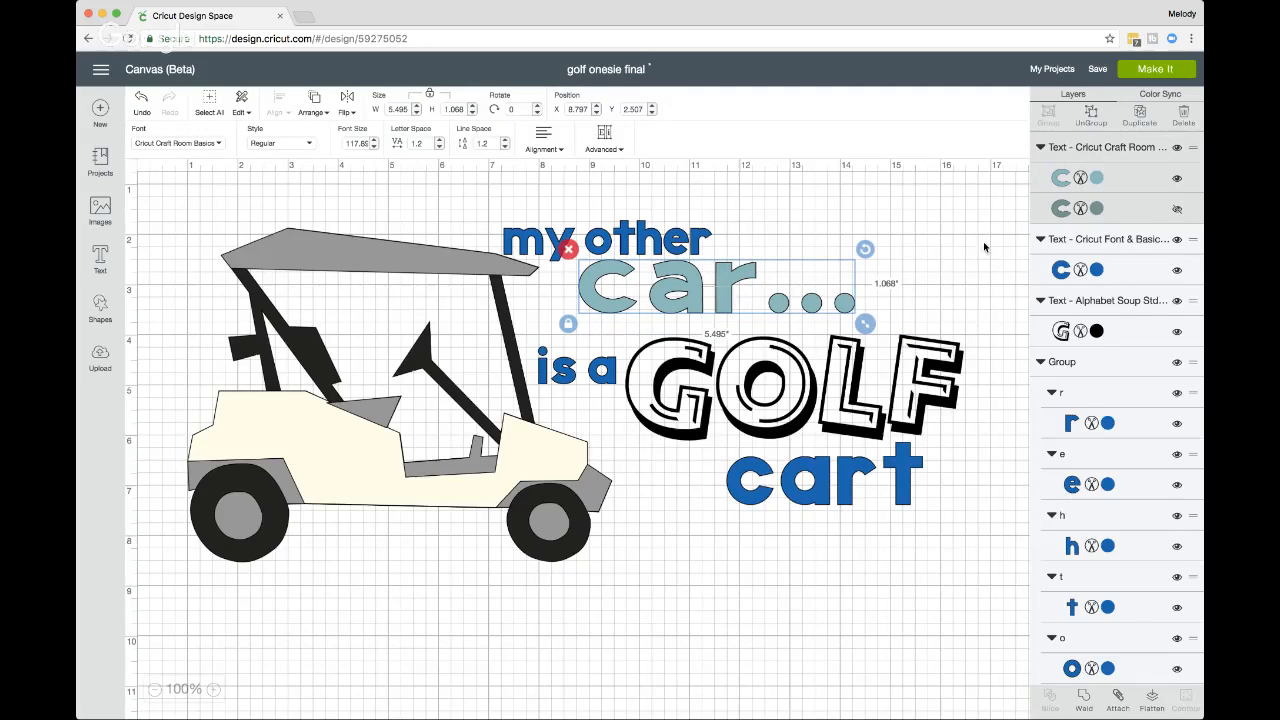
Step: Recolor "car..." to Blueberry and shift it to about X 9.12, Y 2.49 in
{"action": "left_click", "coordinate": [1097, 178]}
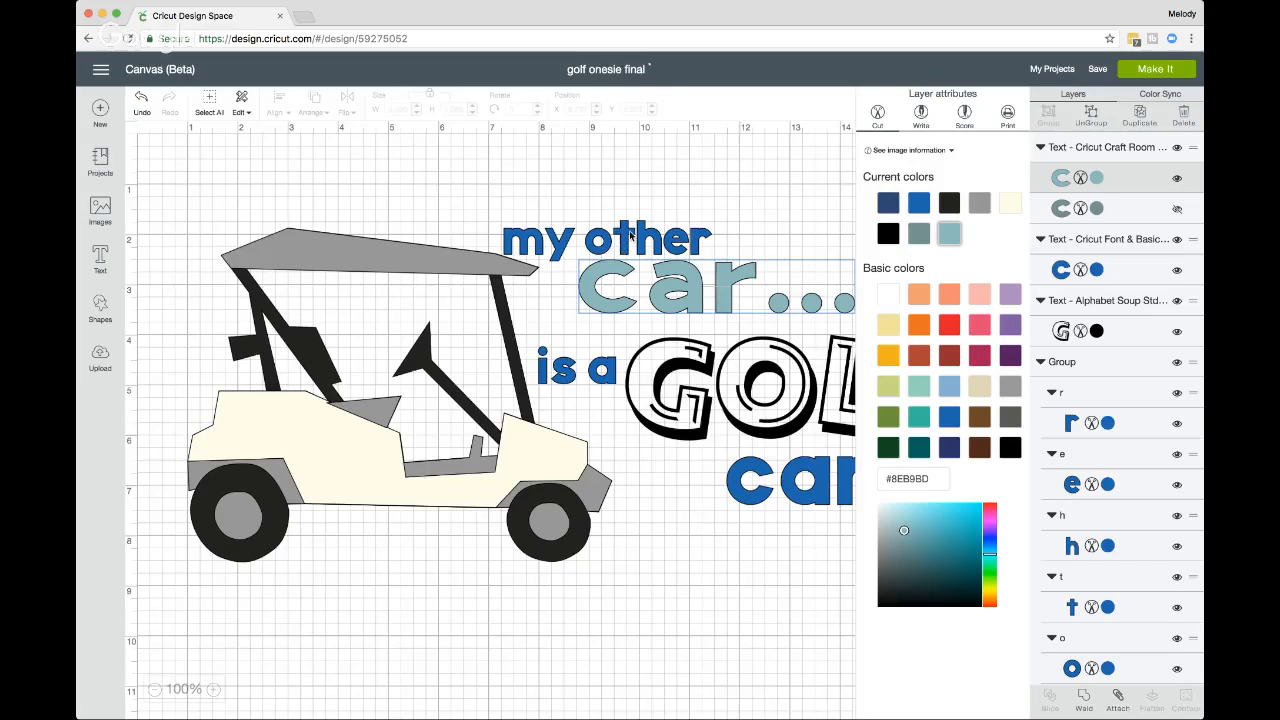
{"action": "left_click", "coordinate": [919, 204]}
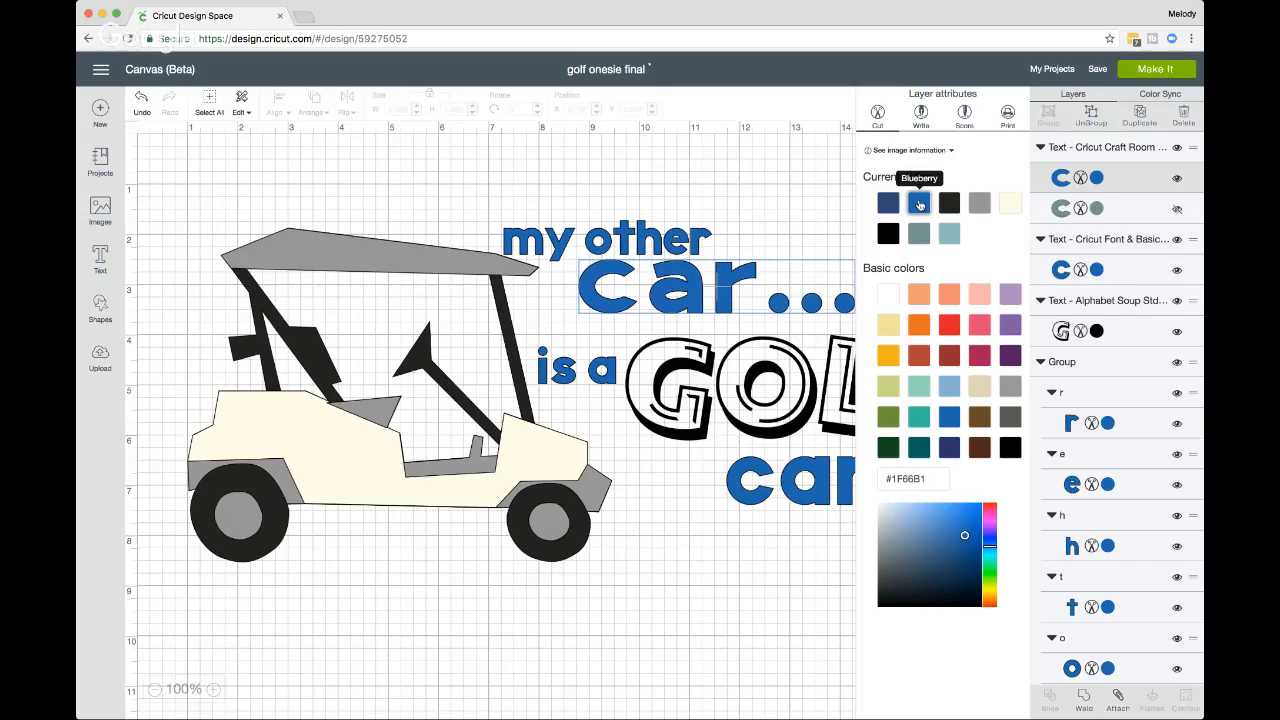
{"action": "left_click", "coordinate": [790, 209]}
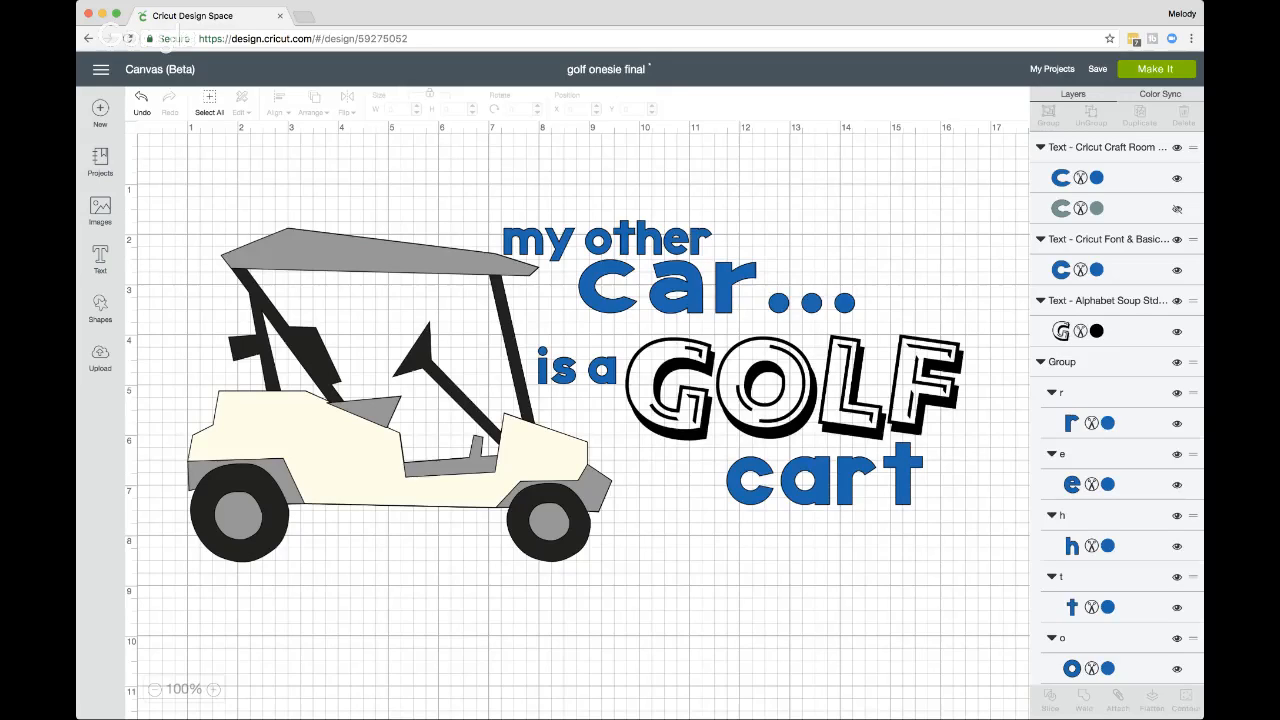
{"action": "left_click", "coordinate": [607, 275]}
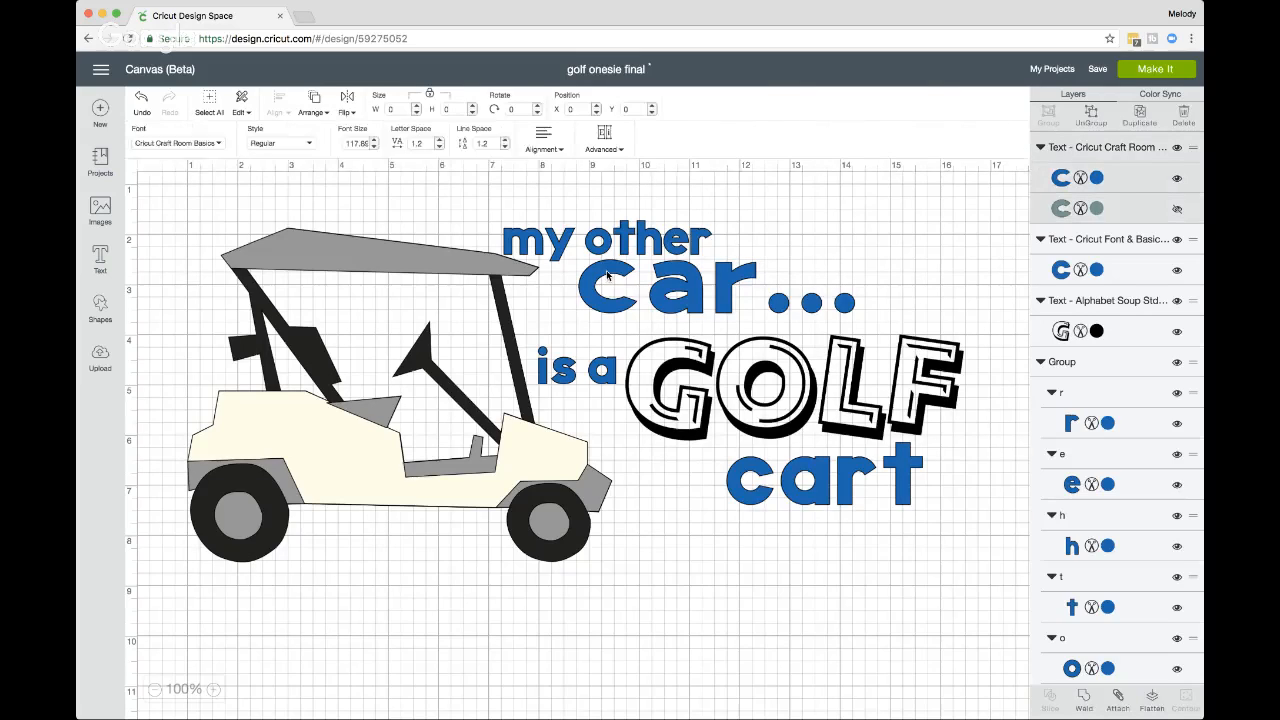
{"action": "left_click_drag", "start_coordinate": [607, 275], "coordinate": [623, 273]}
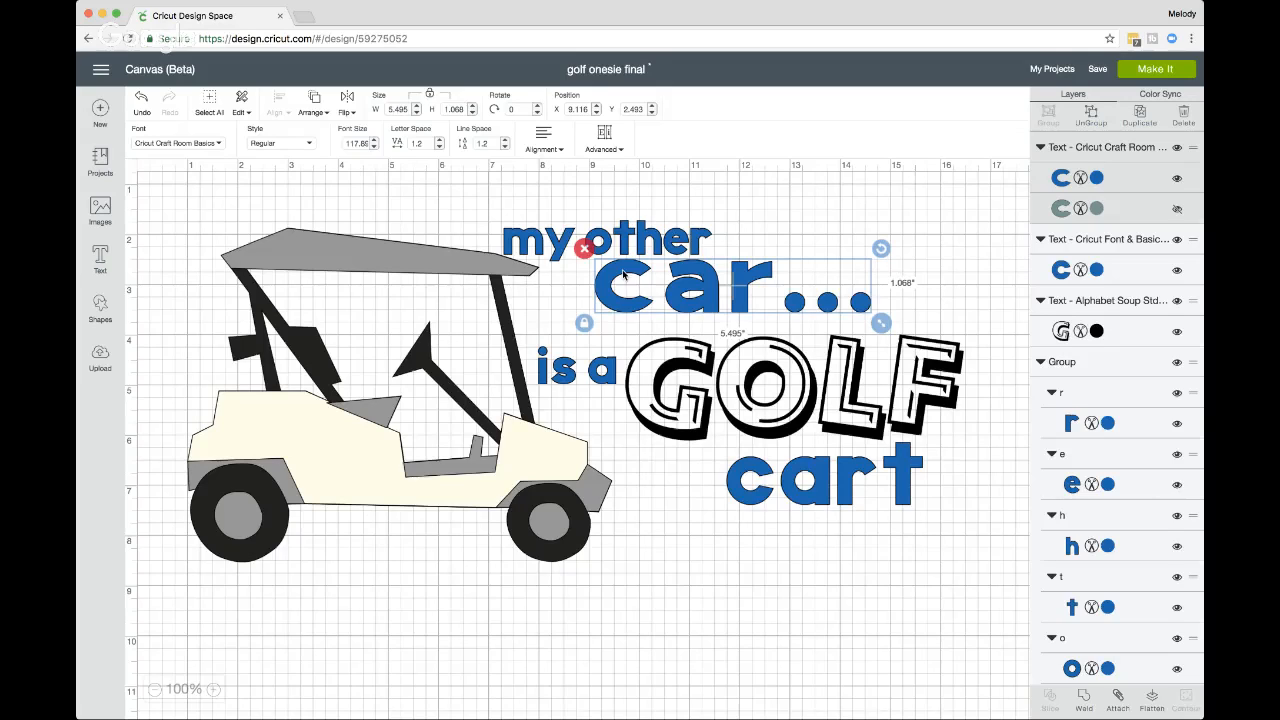
Step: Open the saved project "Test for sizing" from My Projects and look over its shapes on the canvas
{"action": "left_click", "coordinate": [1048, 70]}
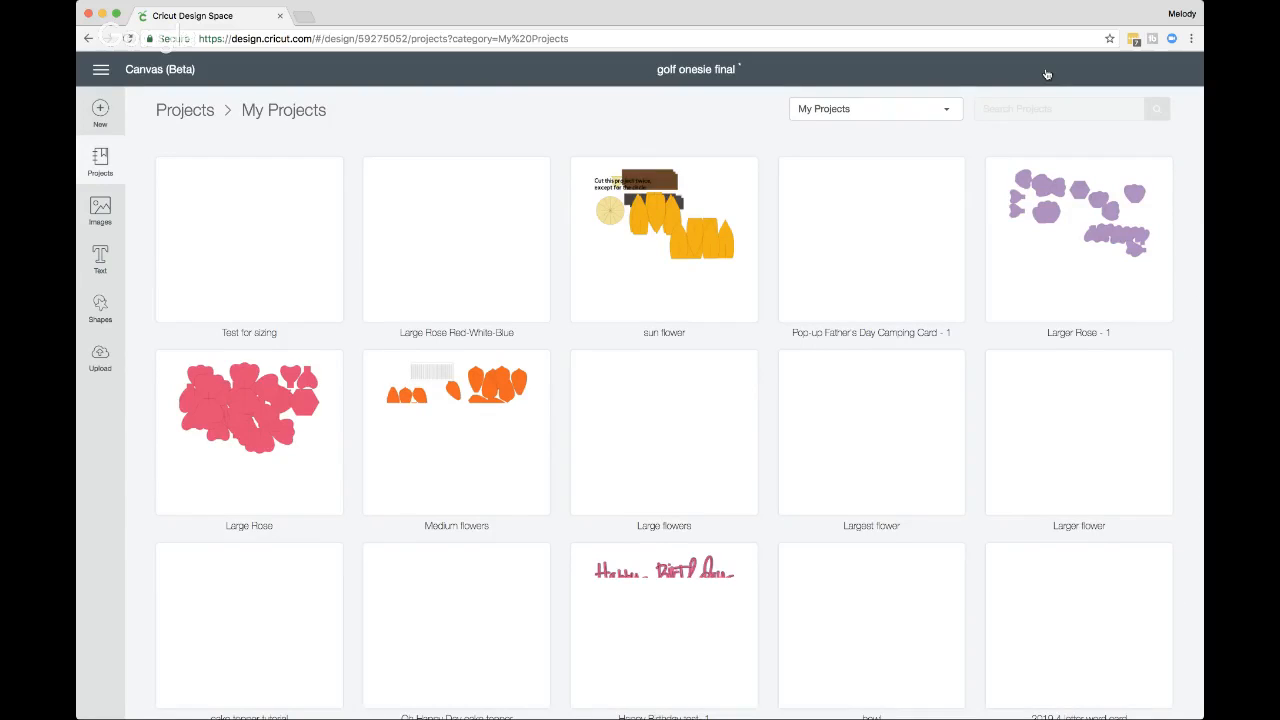
{"action": "left_click", "coordinate": [213, 227]}
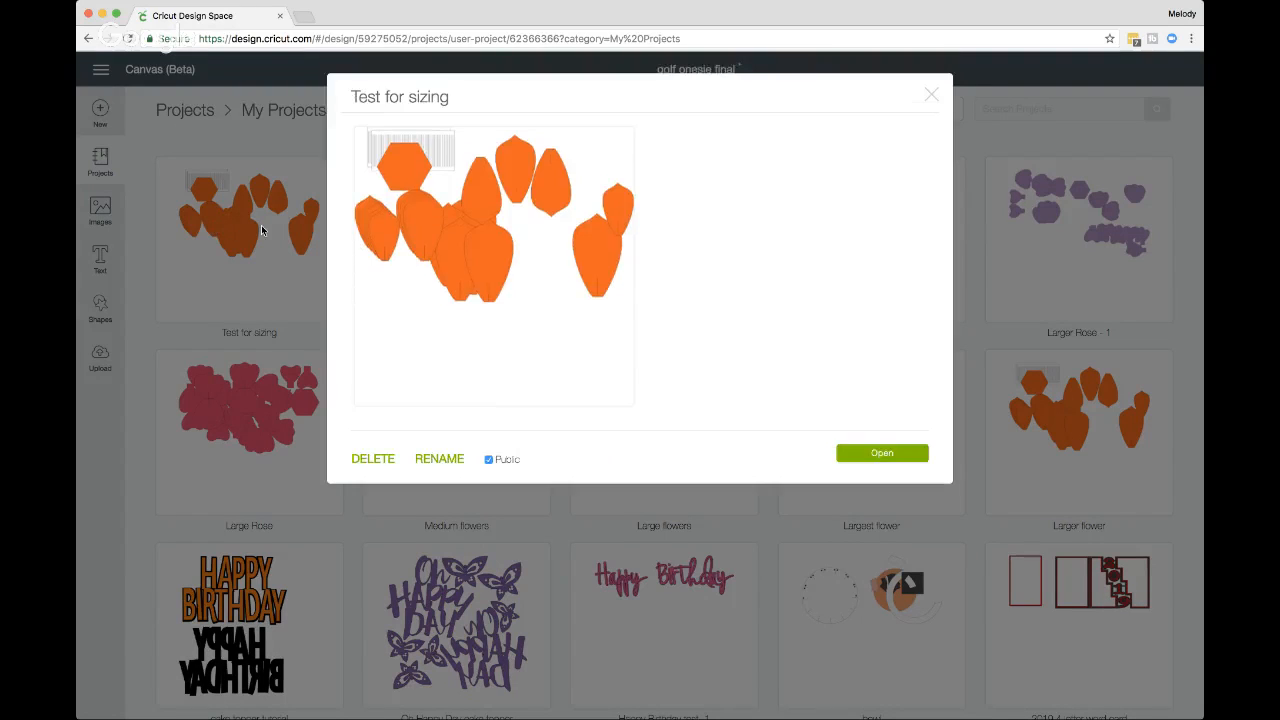
{"action": "left_click", "coordinate": [876, 455]}
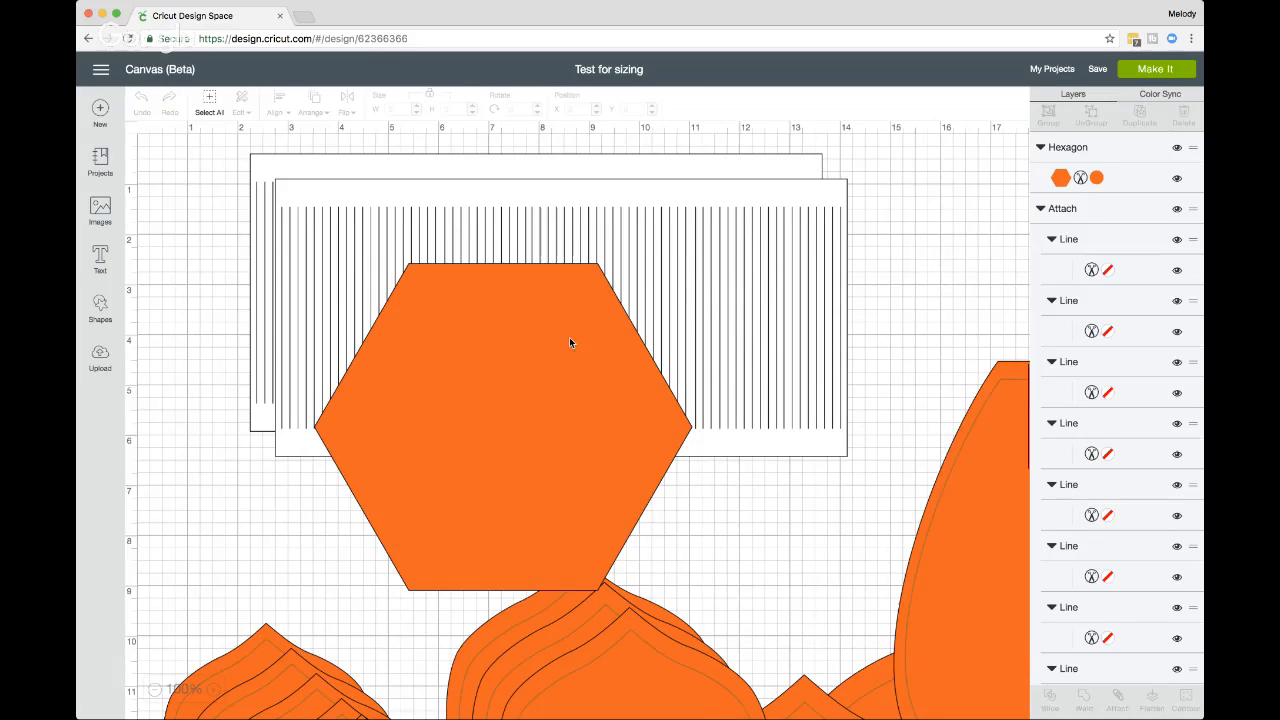
{"action": "scroll", "coordinate": [570, 342], "scroll_direction": "down", "scroll_amount": 2}
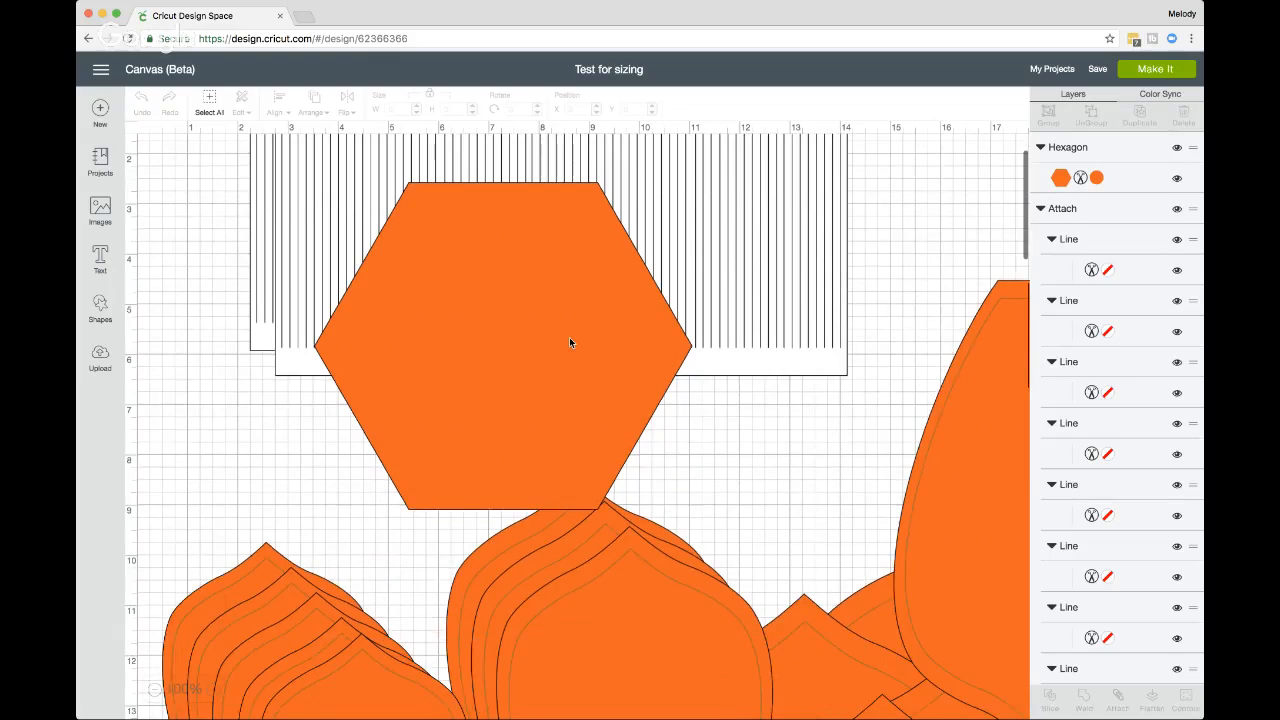
{"action": "scroll", "coordinate": [570, 342], "scroll_direction": "down", "scroll_amount": 2}
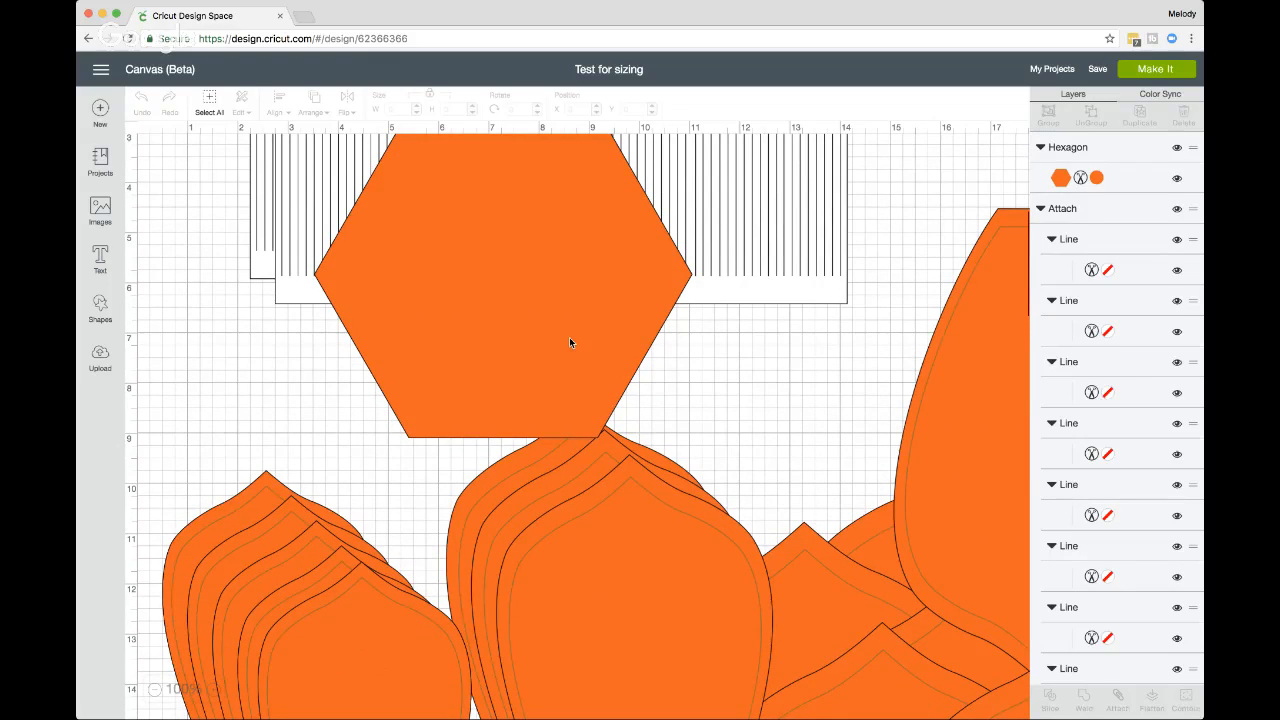
{"action": "scroll", "coordinate": [181, 299], "scroll_direction": "down", "scroll_amount": 1}
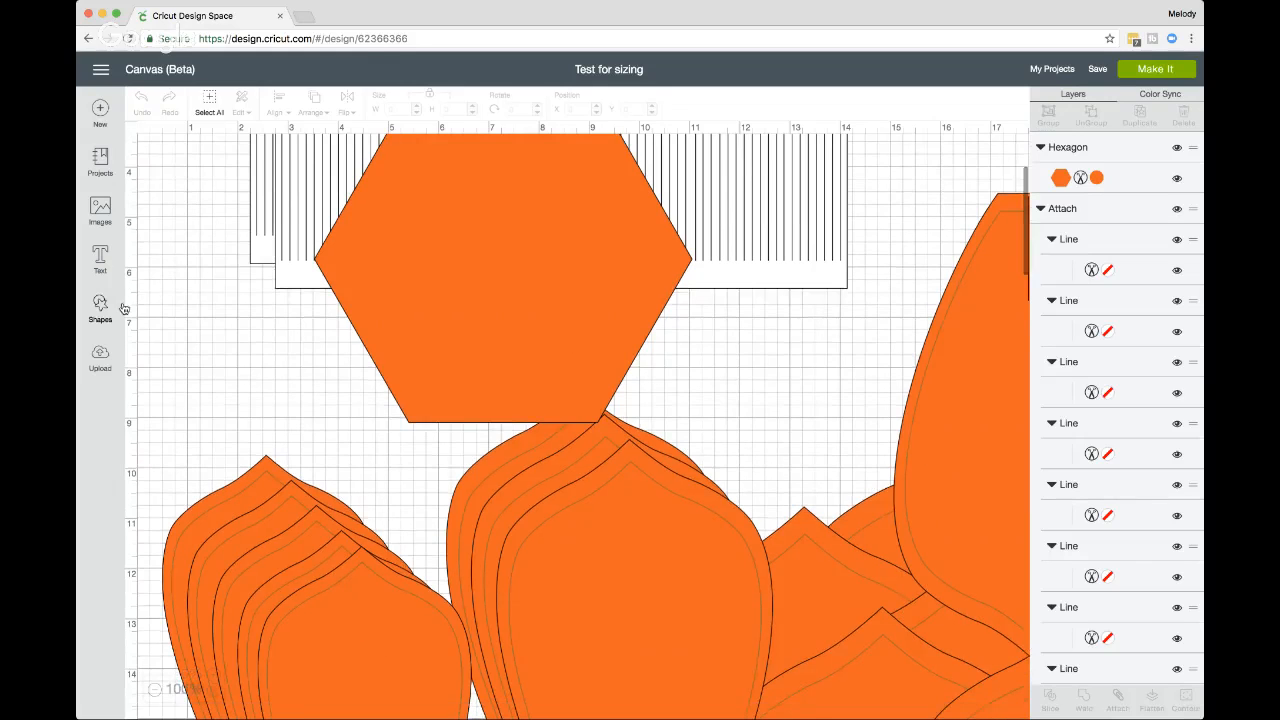
Step: Insert a circle shape and move it to about X 1.85, Y 4.65 in, beside the orange hexagon
{"action": "left_click", "coordinate": [101, 305]}
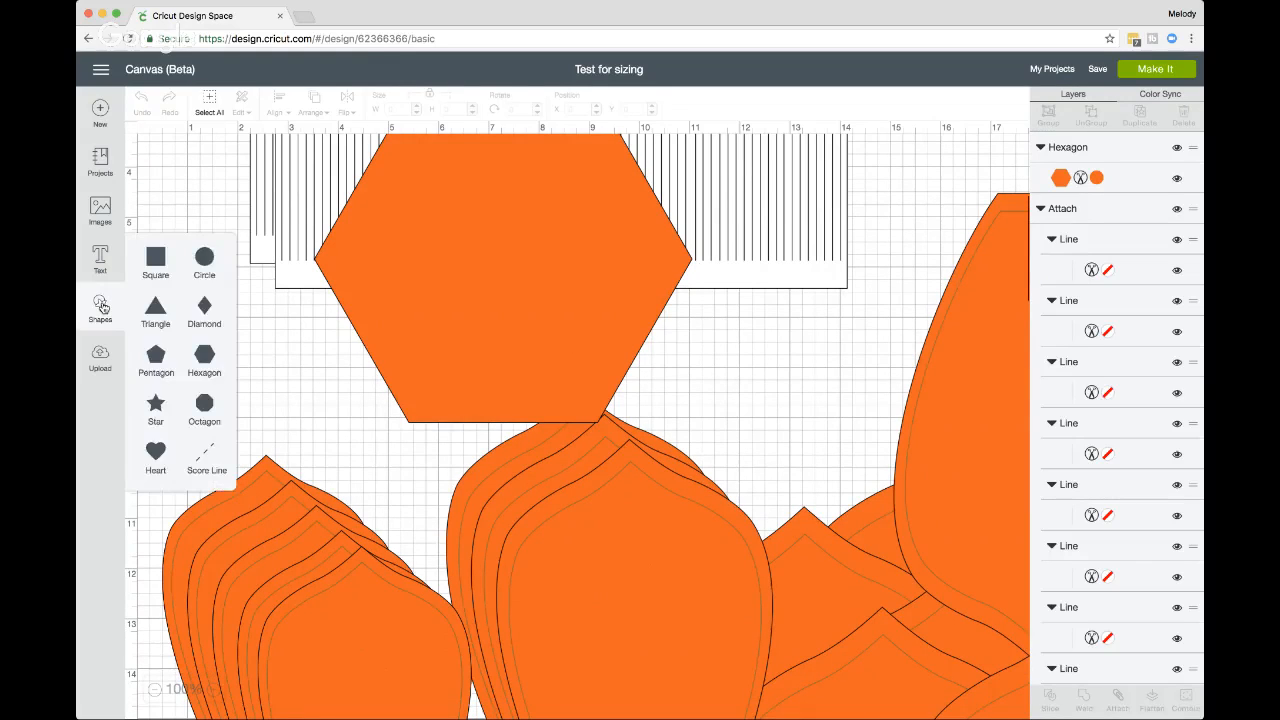
{"action": "left_click", "coordinate": [205, 262]}
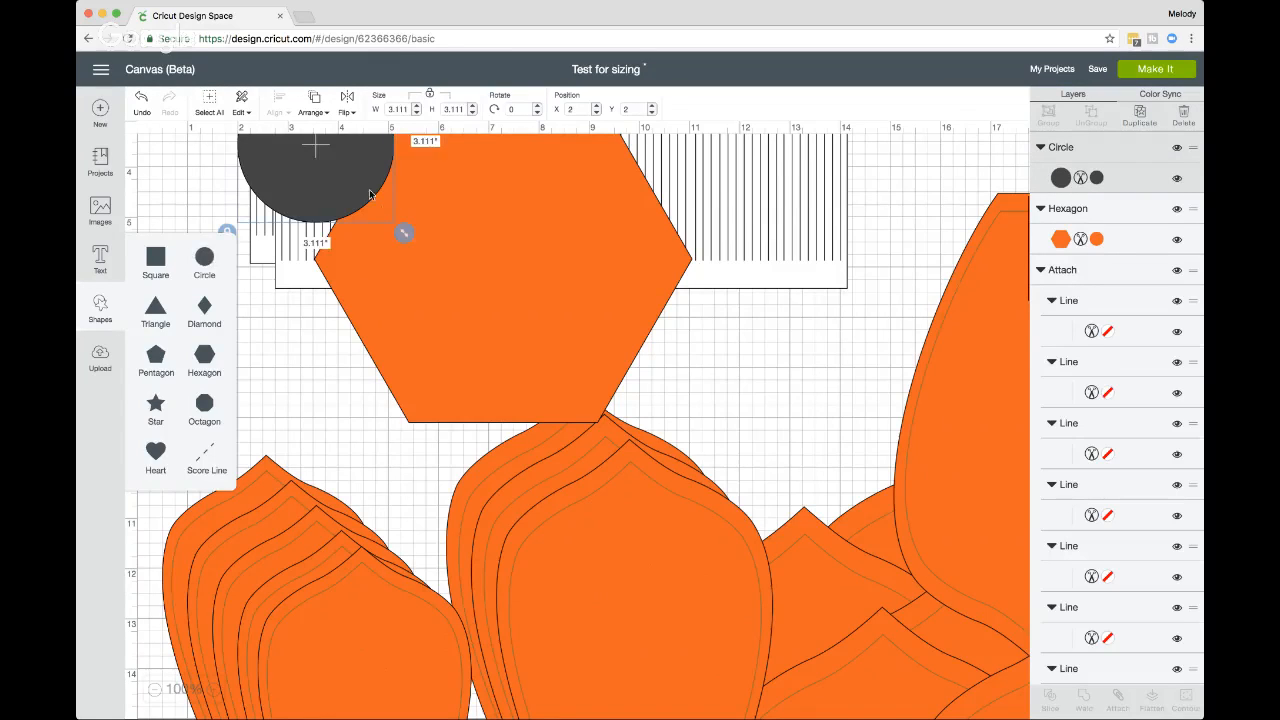
{"action": "left_click_drag", "start_coordinate": [357, 191], "coordinate": [376, 336]}
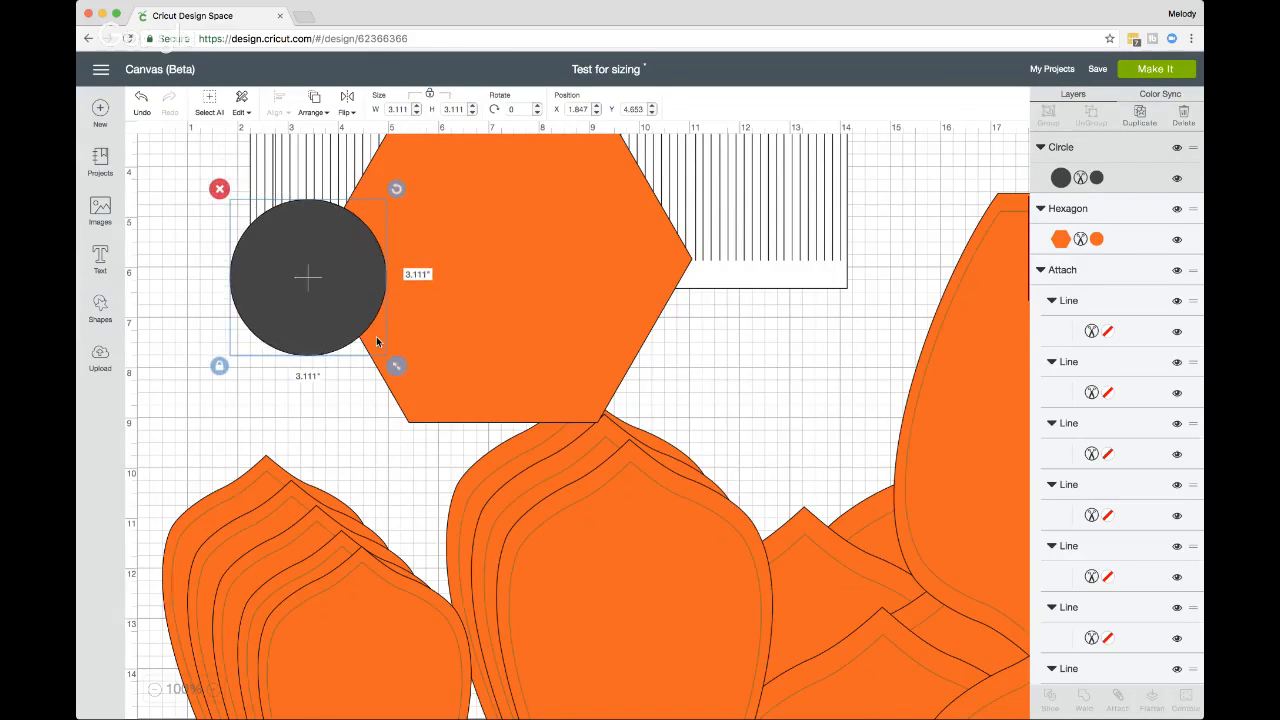
Step: Hide the two attached groups of vertical lines behind the hexagon
{"action": "left_click", "coordinate": [157, 691]}
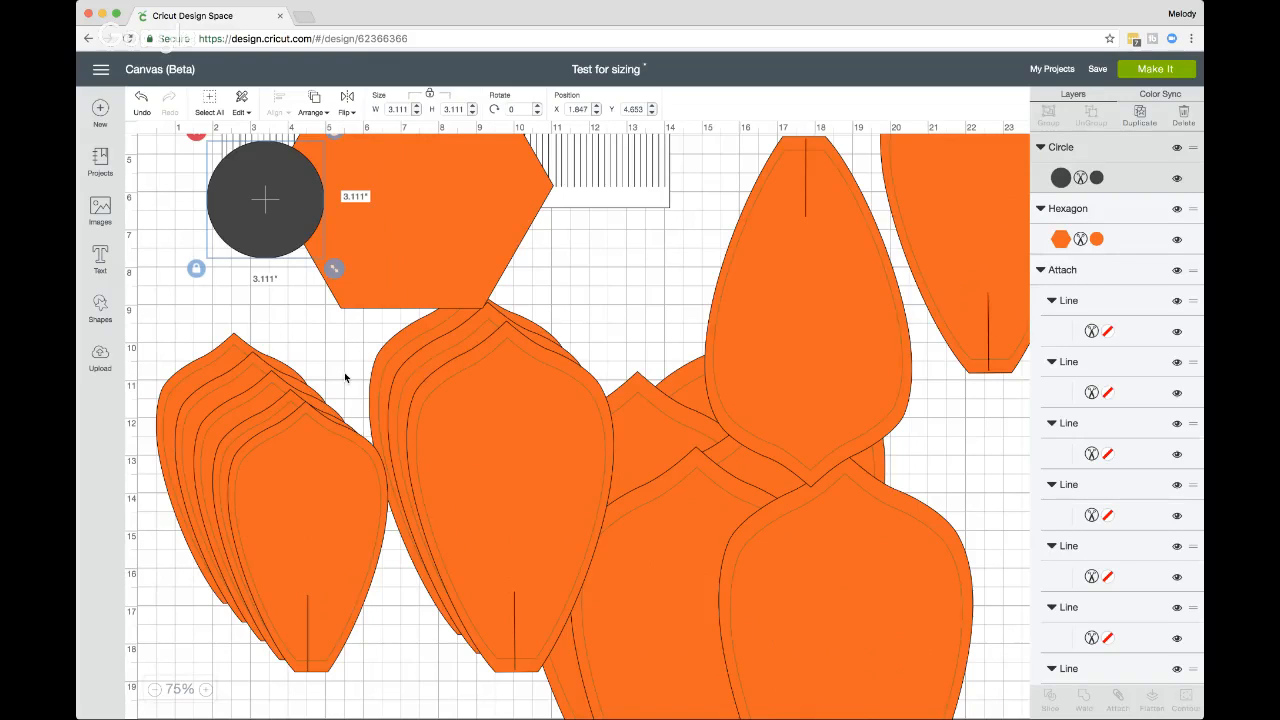
{"action": "scroll", "coordinate": [345, 378], "scroll_direction": "up", "scroll_amount": 5}
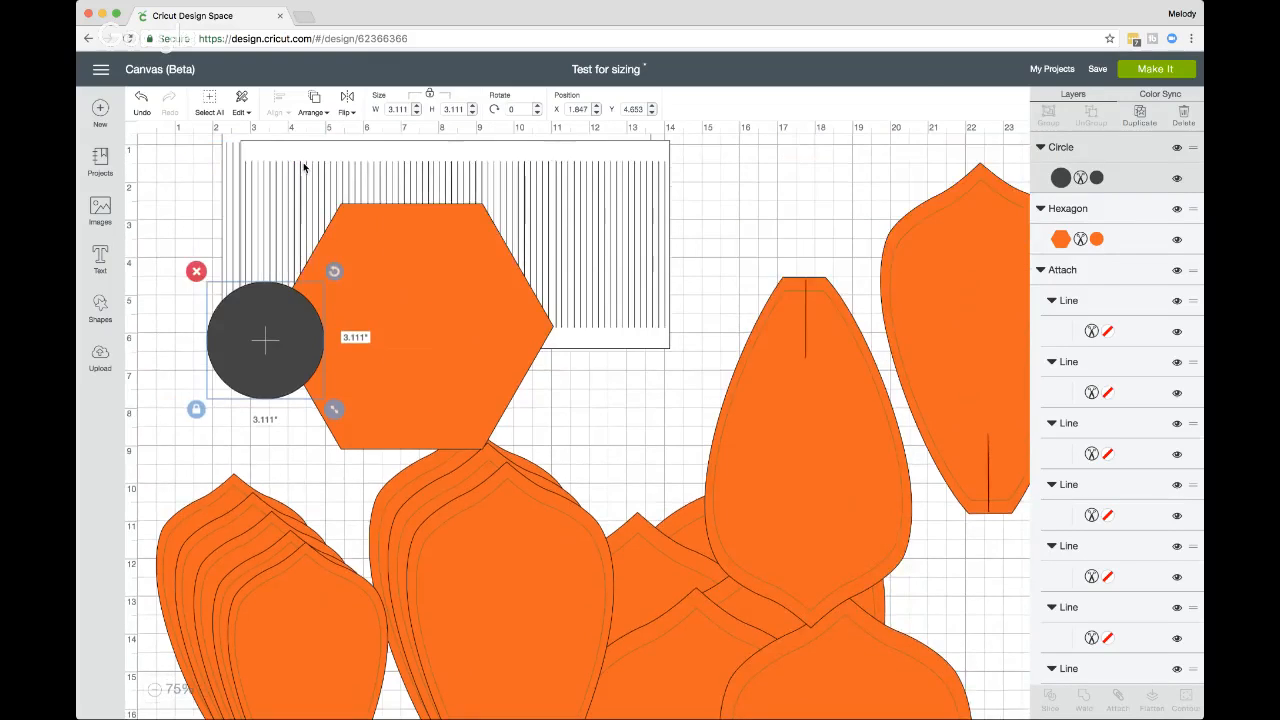
{"action": "left_click", "coordinate": [304, 167]}
{"action": "scroll", "coordinate": [1150, 300], "scroll_direction": "down", "scroll_amount": 1}
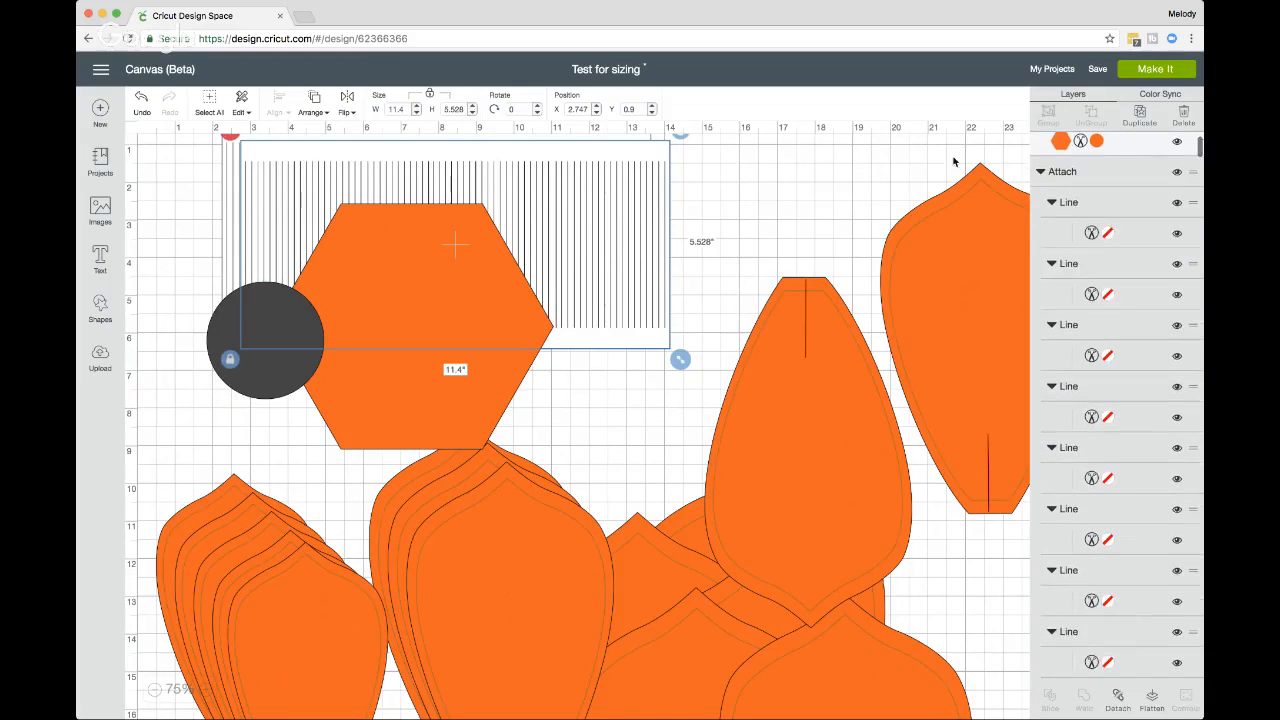
{"action": "left_click", "coordinate": [1178, 175]}
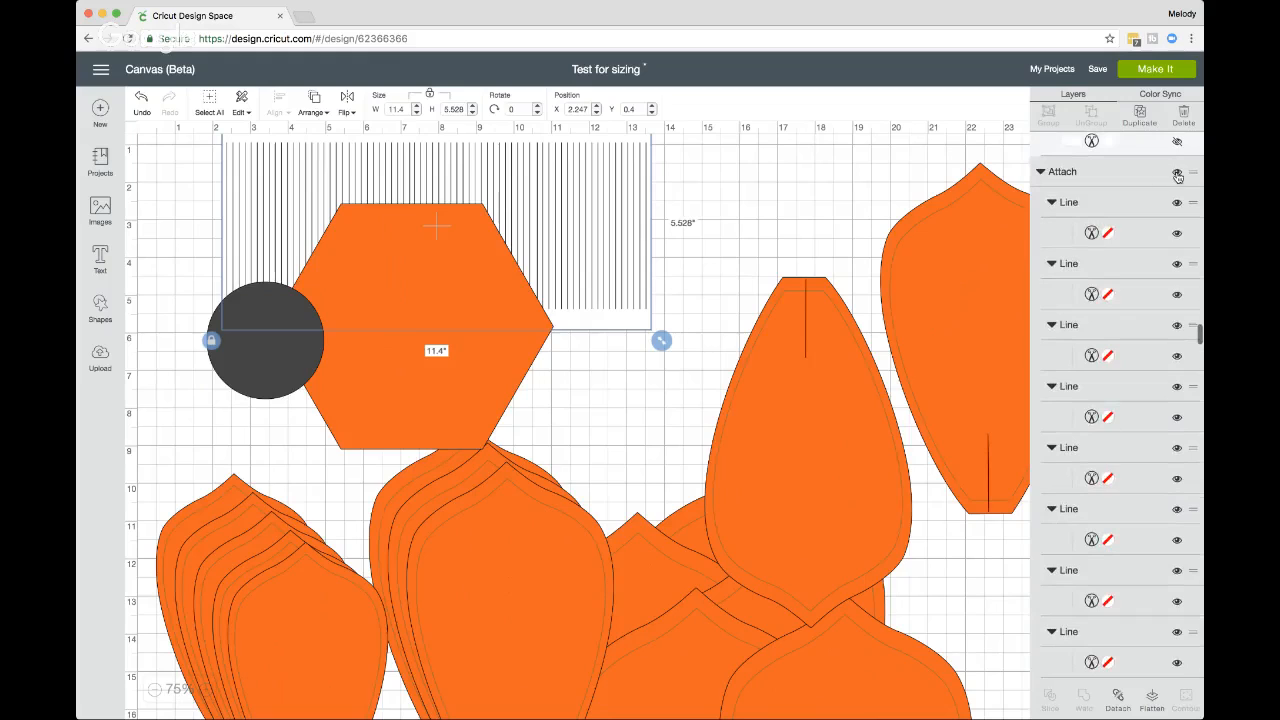
{"action": "left_click", "coordinate": [461, 196]}
Step: Move the hexagon to about X 3.42, Y 1.18 in and place the circle over its middle
{"action": "left_click_drag", "start_coordinate": [451, 260], "coordinate": [442, 169]}
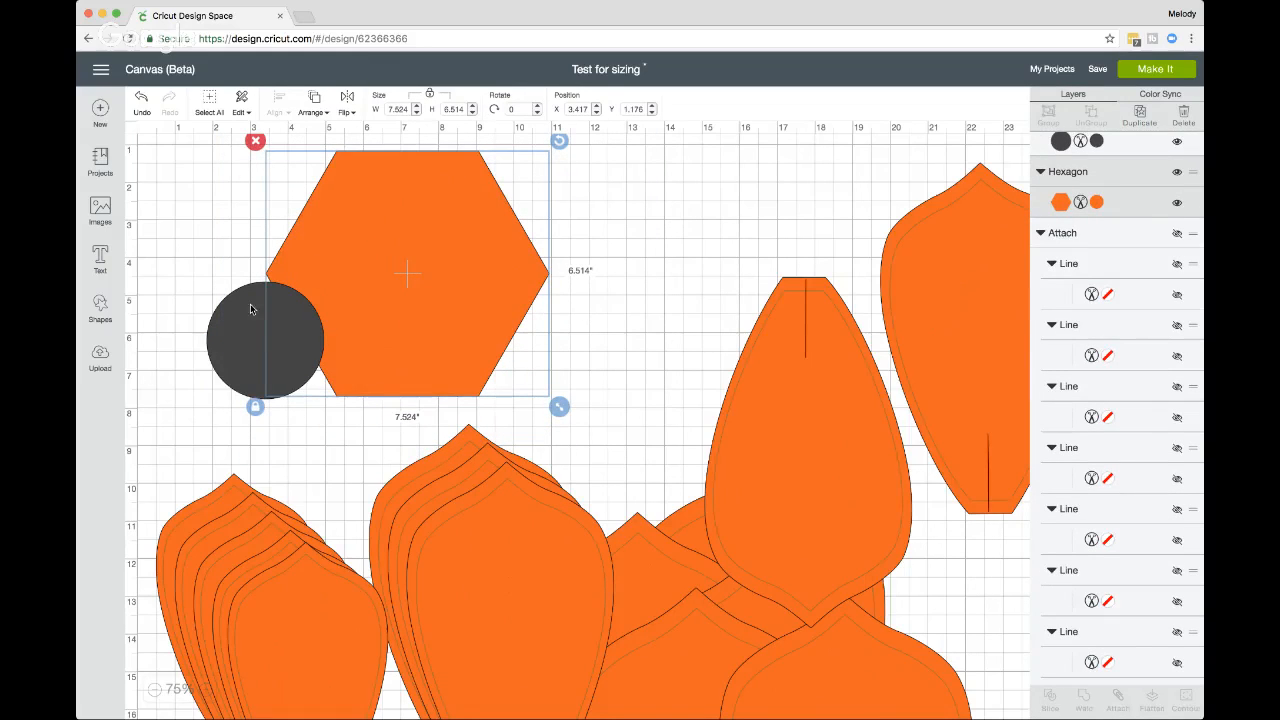
{"action": "left_click_drag", "start_coordinate": [268, 302], "coordinate": [401, 244]}
Step: Select the circle and hexagon together and align them with the Center option
{"action": "left_click_drag", "start_coordinate": [242, 170], "coordinate": [424, 289]}
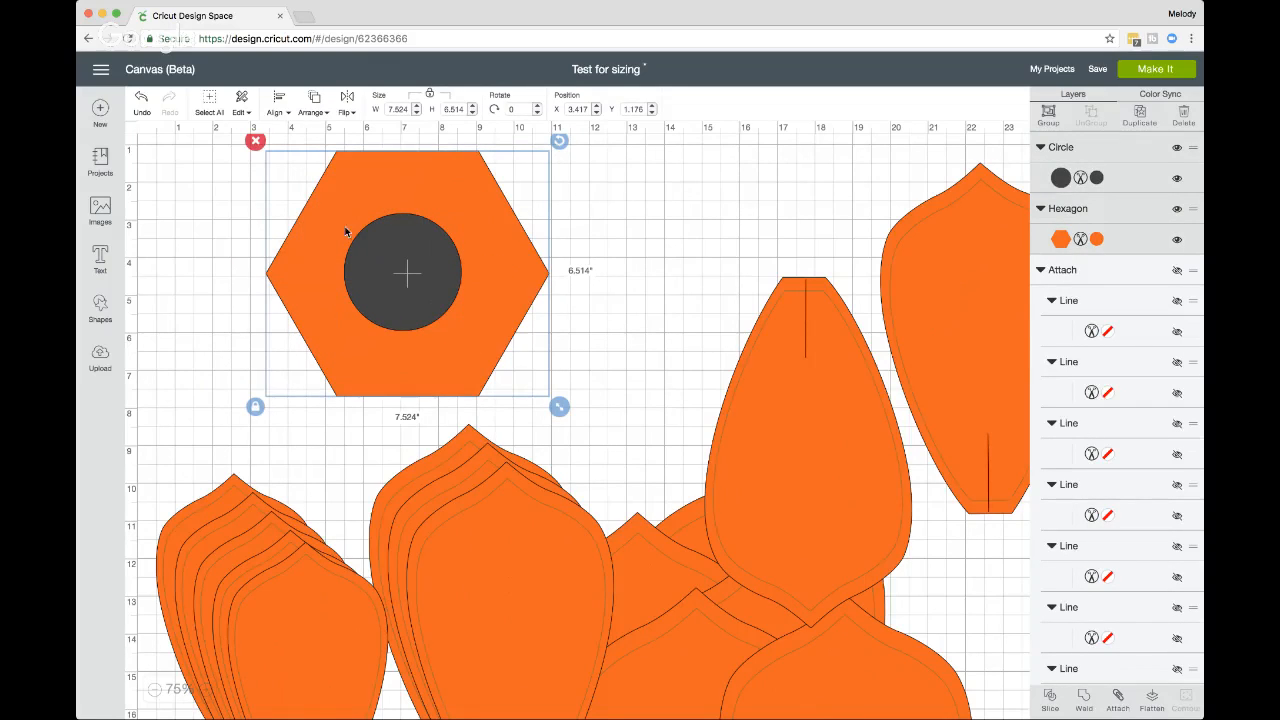
{"action": "left_click", "coordinate": [281, 101]}
{"action": "left_click", "coordinate": [270, 259]}
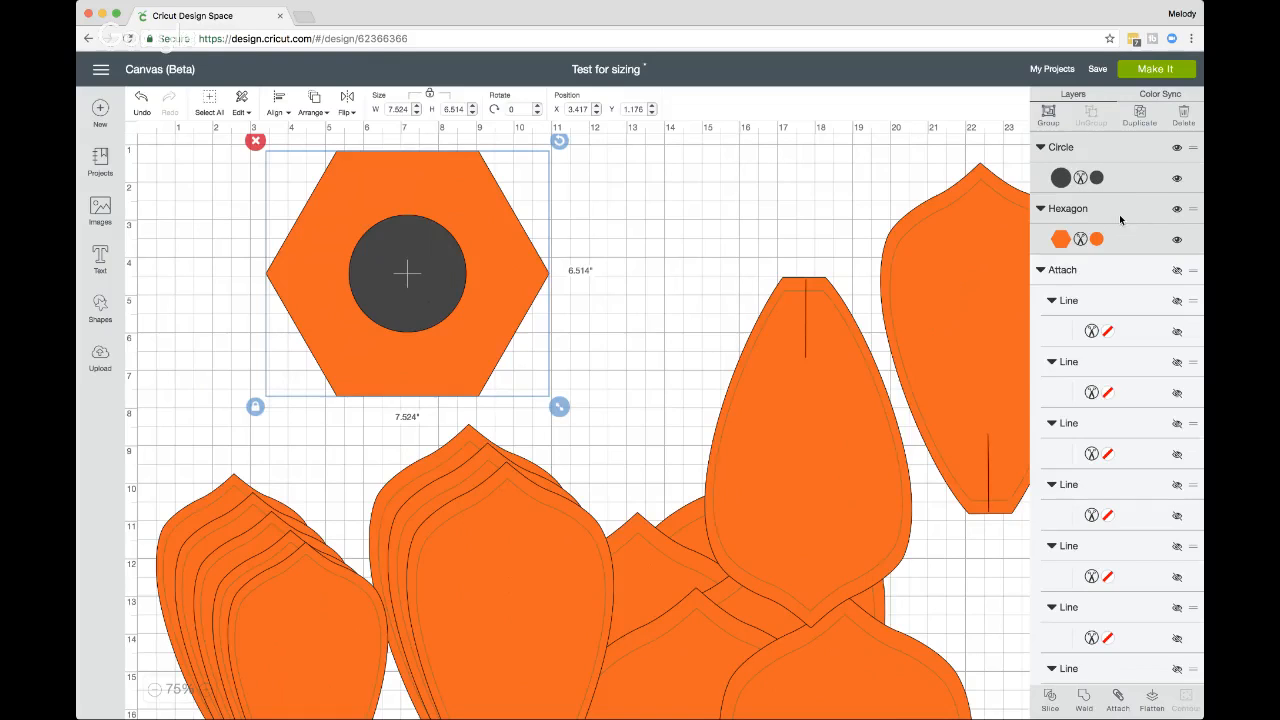
Step: Slice the dark circle through the orange hexagon to cut a round hole in its centre
{"action": "scroll", "coordinate": [1126, 225], "scroll_direction": "down", "scroll_amount": 10}
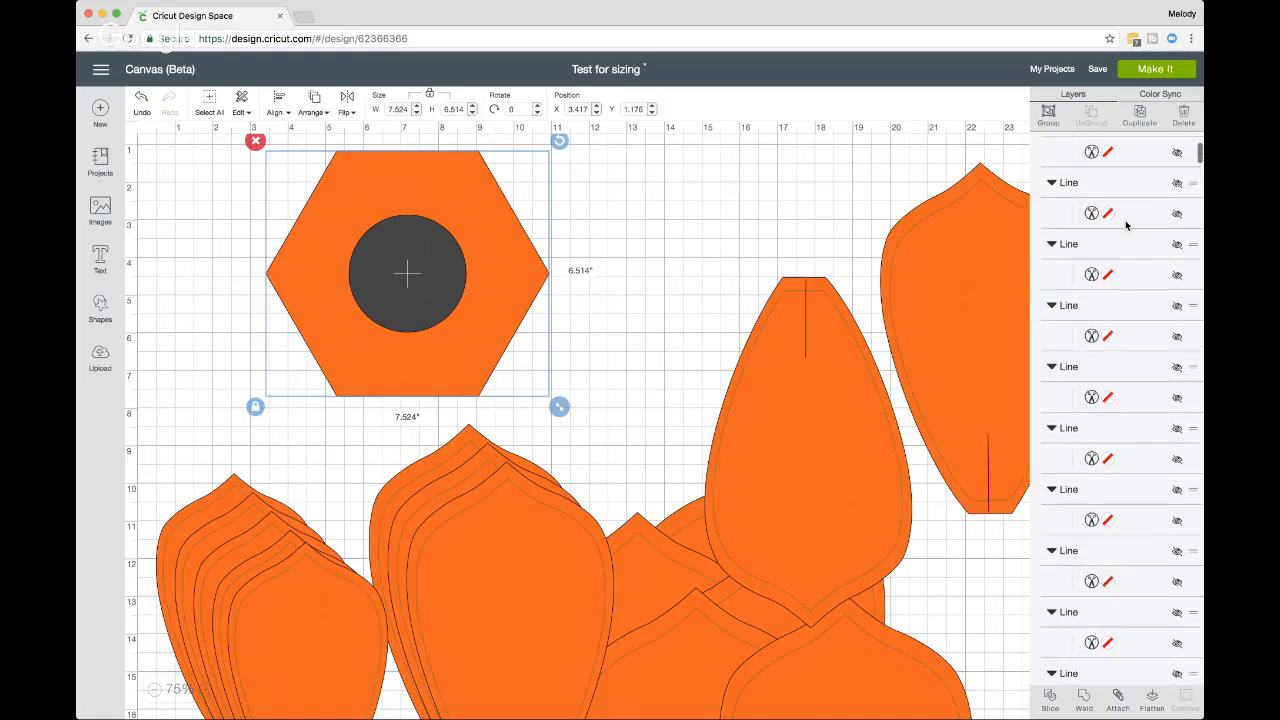
{"action": "scroll", "coordinate": [1126, 225], "scroll_direction": "down", "scroll_amount": 10}
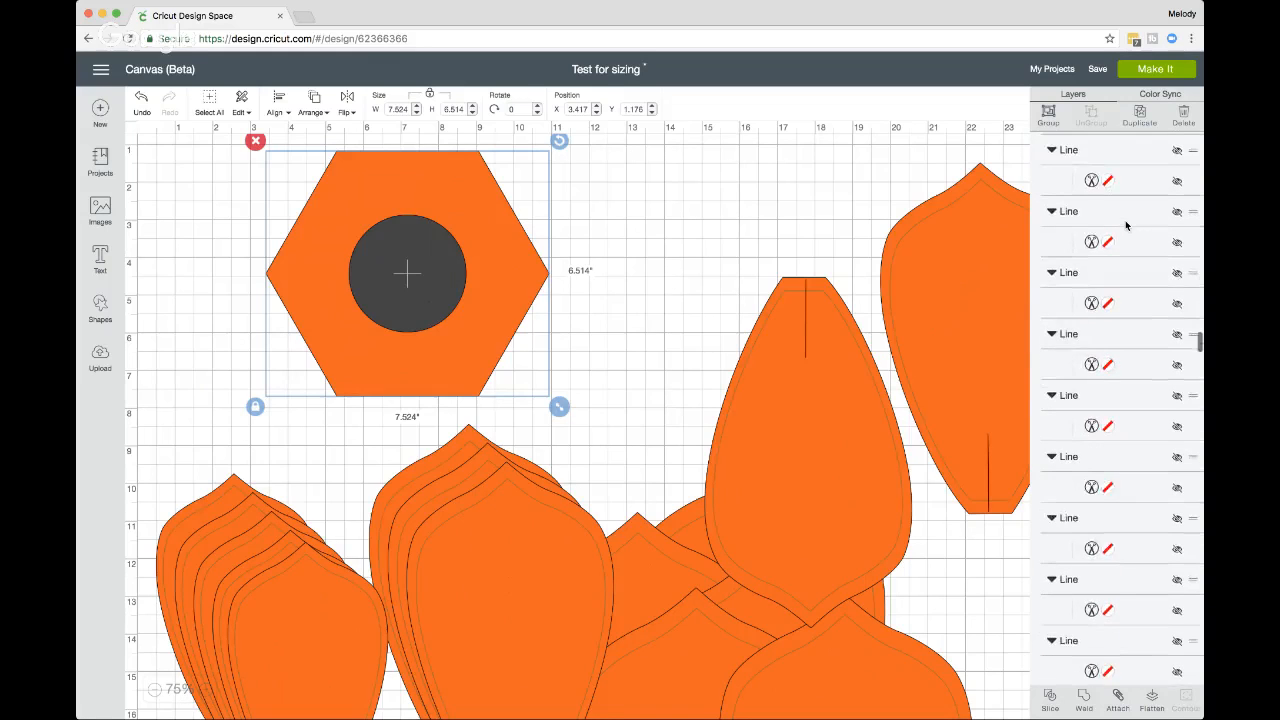
{"action": "scroll", "coordinate": [1126, 225], "scroll_direction": "up", "scroll_amount": 10}
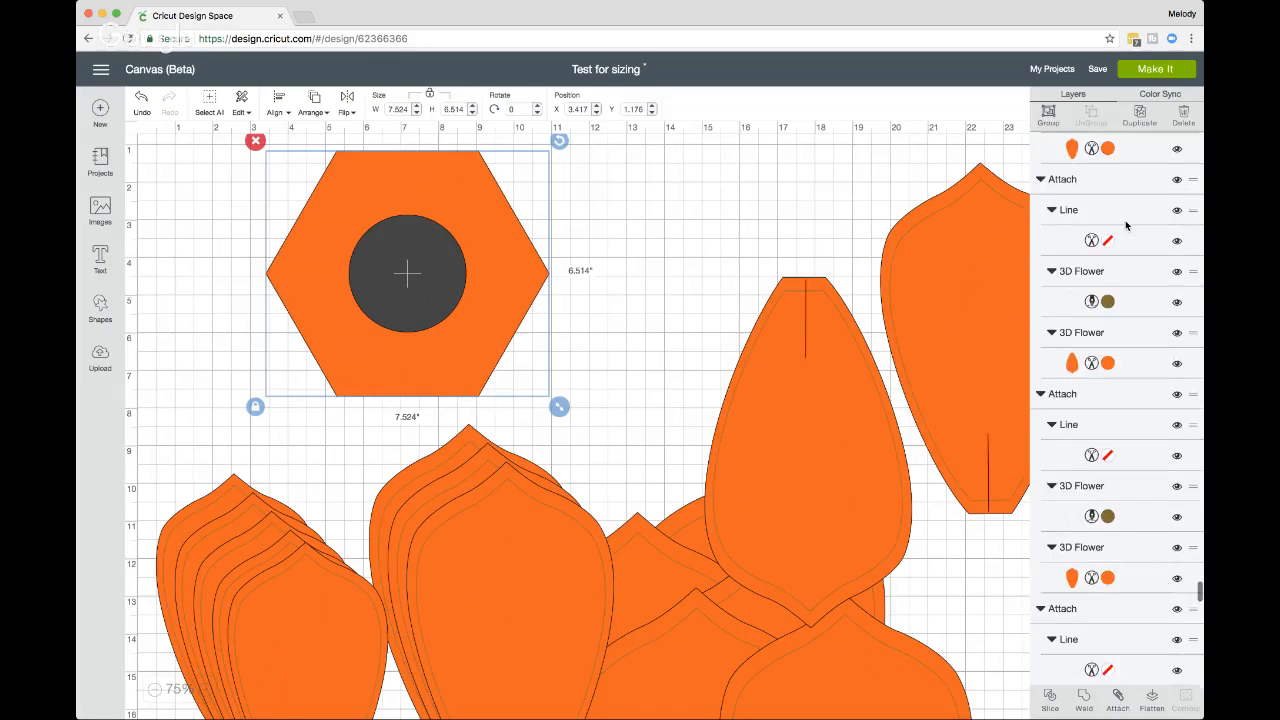
{"action": "scroll", "coordinate": [1126, 225], "scroll_direction": "up", "scroll_amount": 5}
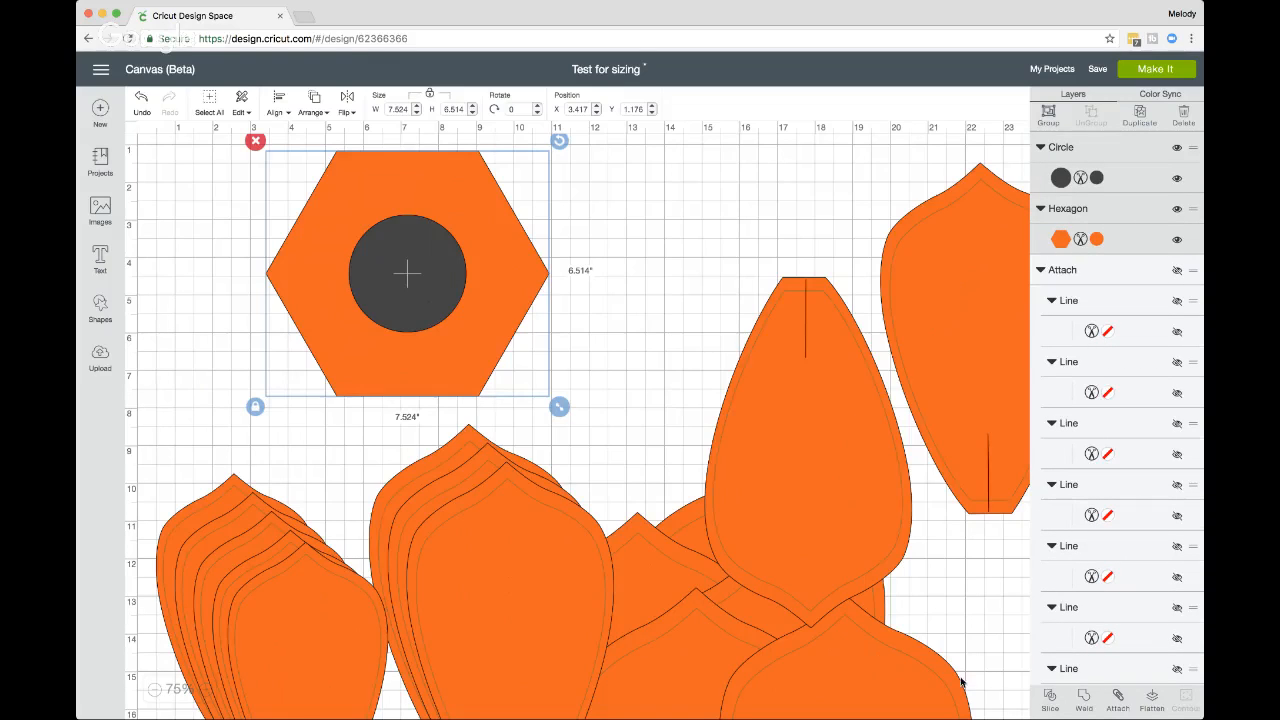
{"action": "left_click", "coordinate": [1051, 700]}
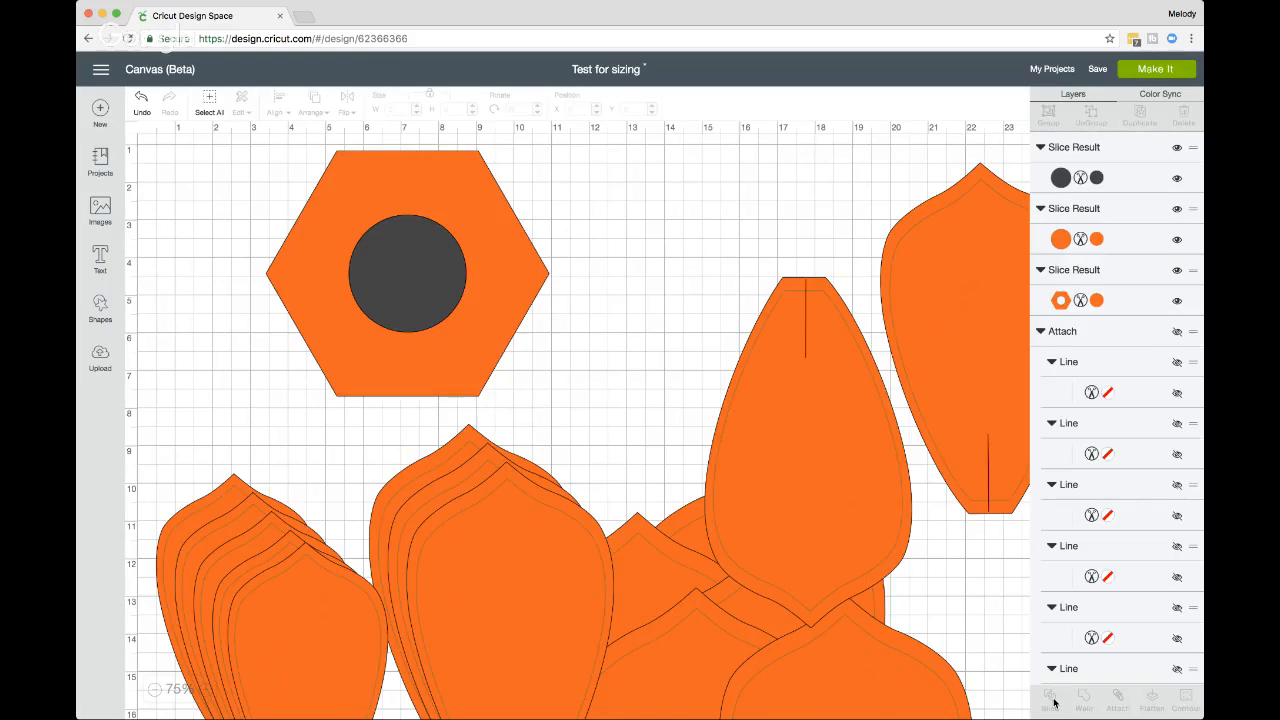
Step: Move the two cut-out circles clear of the hexagon so they partly overlap, and shift the holed hexagon to about X 0.49
{"action": "left_click_drag", "start_coordinate": [443, 277], "coordinate": [576, 276]}
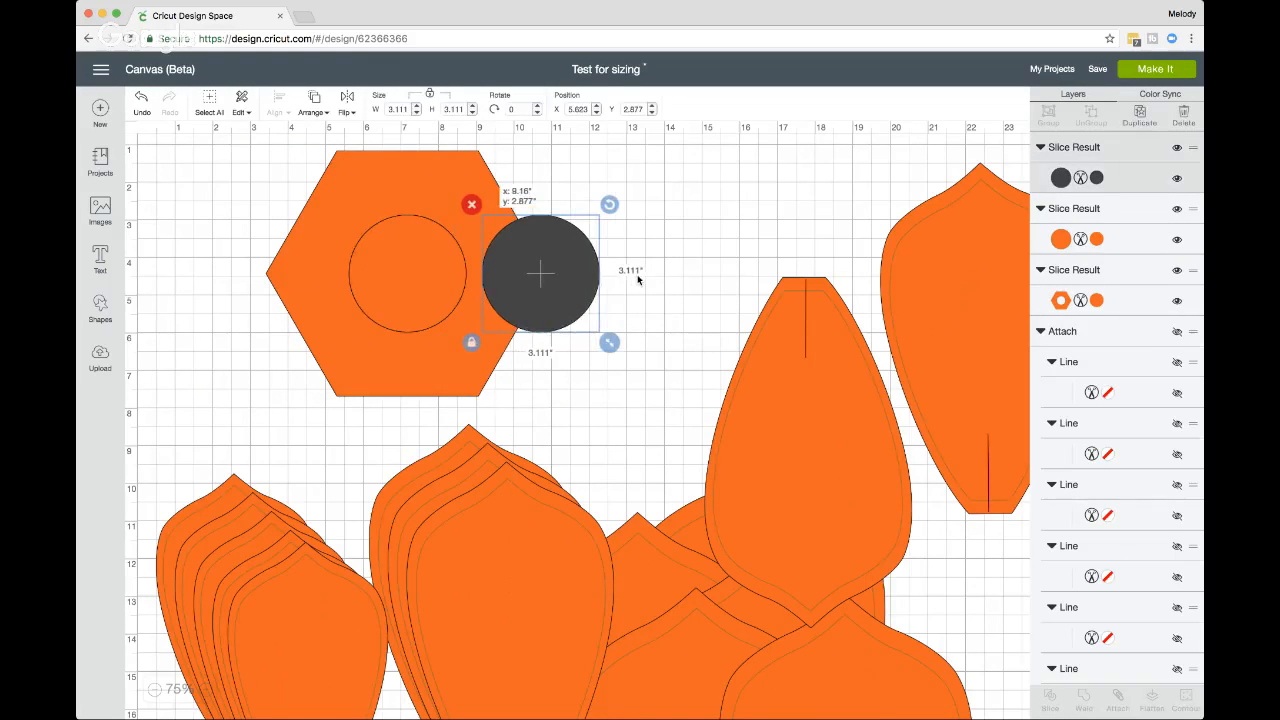
{"action": "left_click_drag", "start_coordinate": [440, 272], "coordinate": [658, 274]}
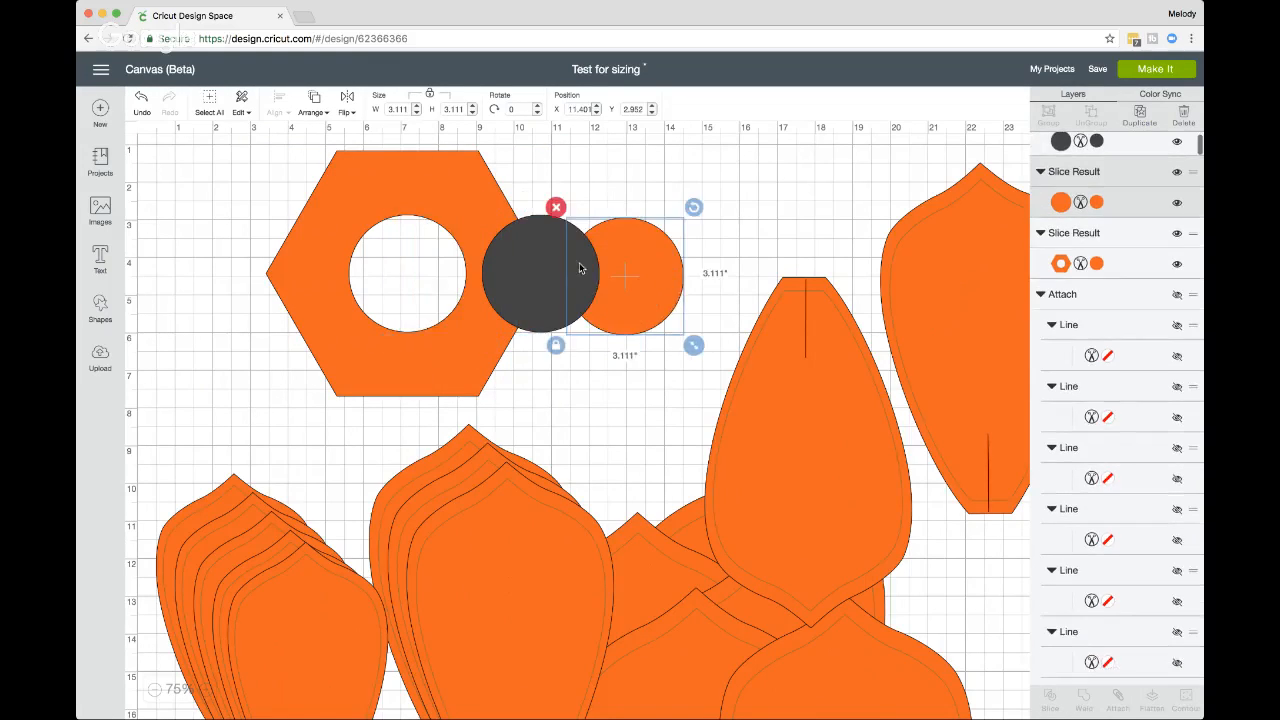
{"action": "left_click_drag", "start_coordinate": [568, 268], "coordinate": [642, 269]}
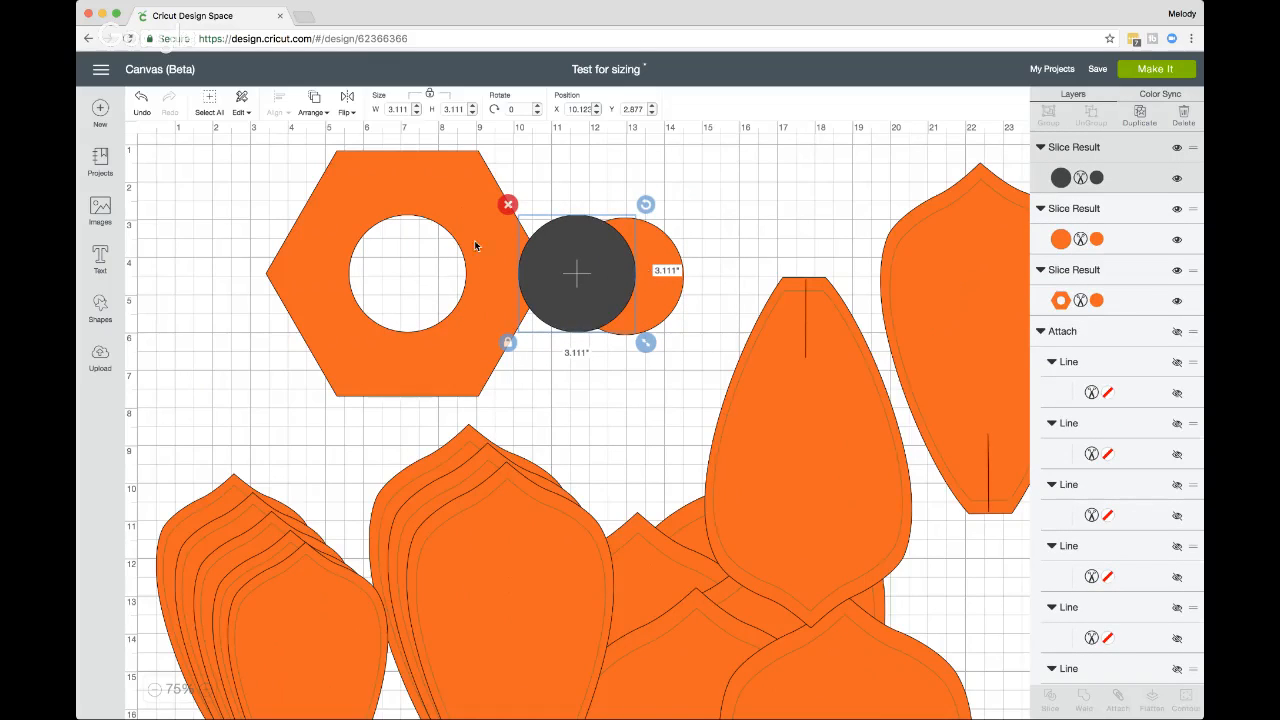
{"action": "left_click_drag", "start_coordinate": [474, 223], "coordinate": [364, 227]}
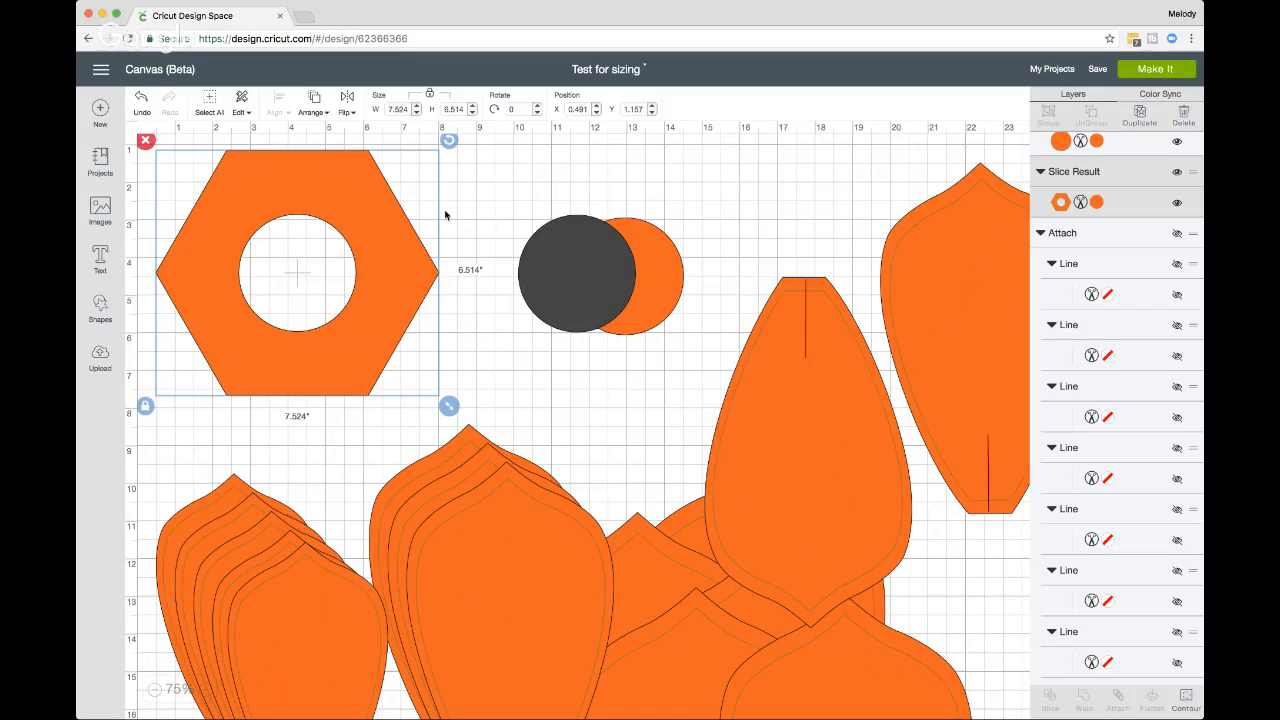
{"action": "left_click", "coordinate": [508, 205]}
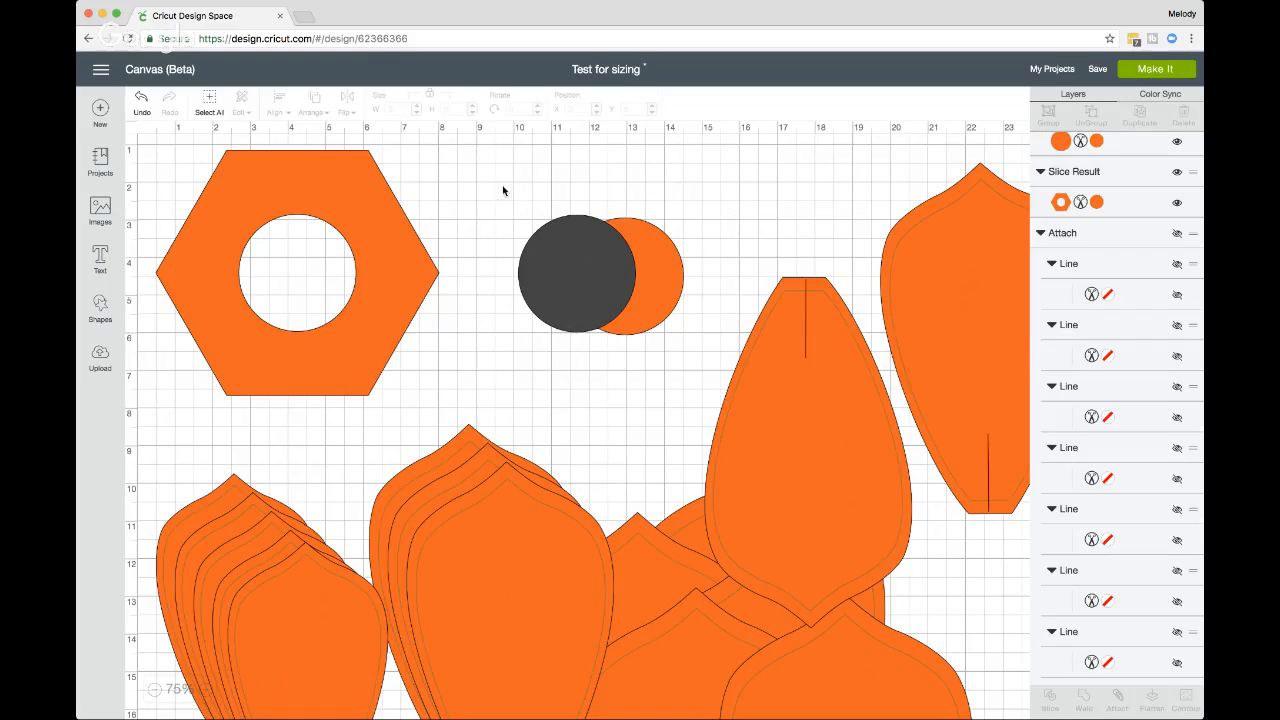
Step: Slice the two overlapping circles with each other and spread the resulting dark and orange lens and crescent pieces apart
{"action": "left_click_drag", "start_coordinate": [502, 186], "coordinate": [680, 343]}
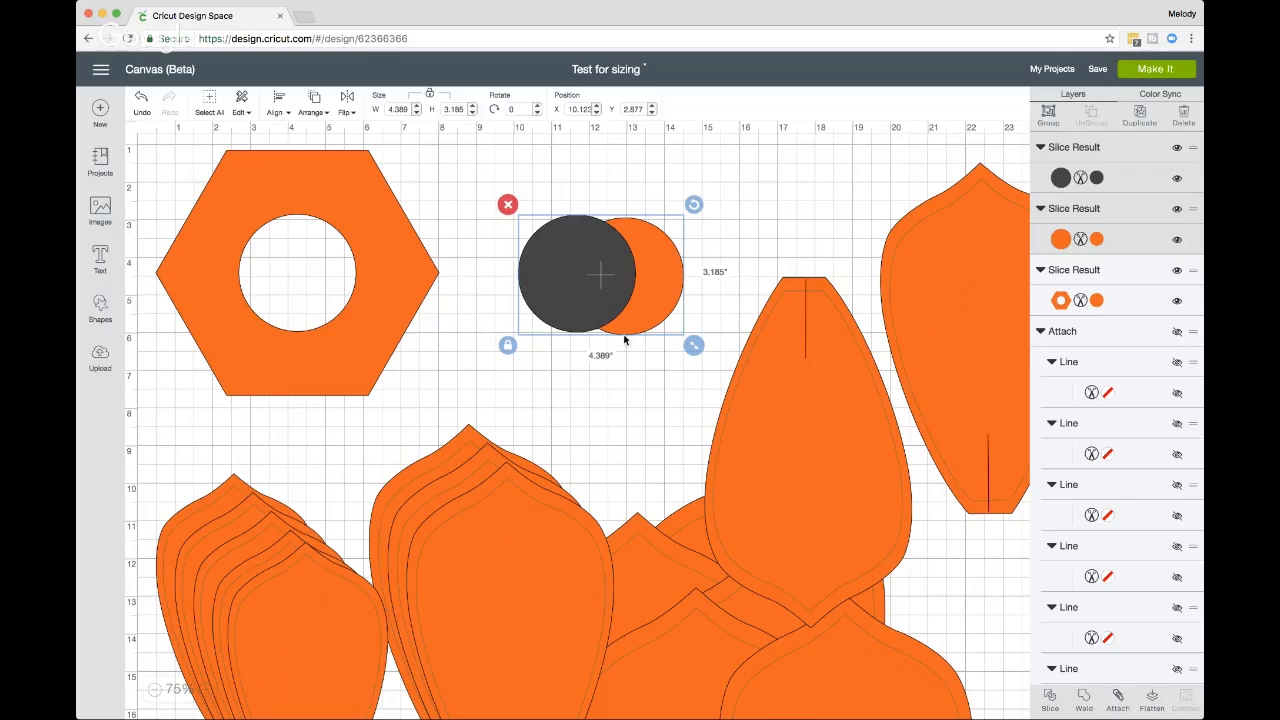
{"action": "left_click", "coordinate": [1051, 699]}
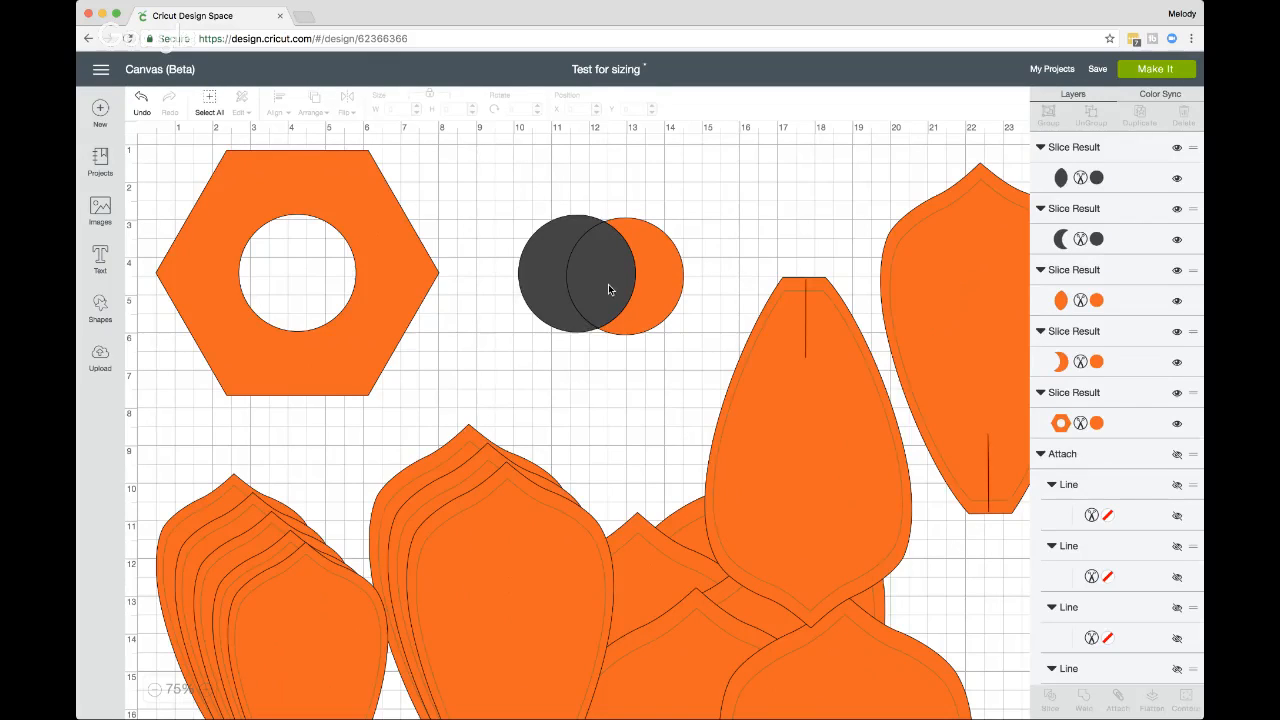
{"action": "left_click_drag", "start_coordinate": [608, 284], "coordinate": [381, 309]}
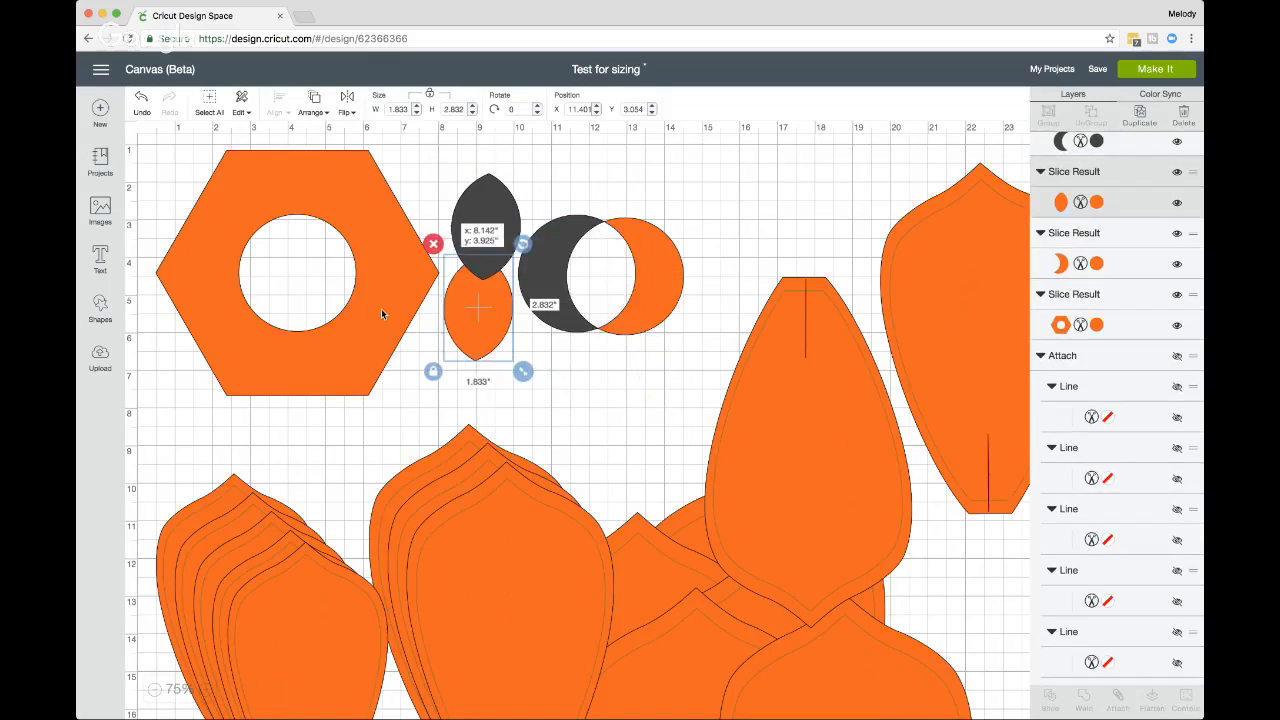
{"action": "left_click_drag", "start_coordinate": [550, 280], "coordinate": [550, 249]}
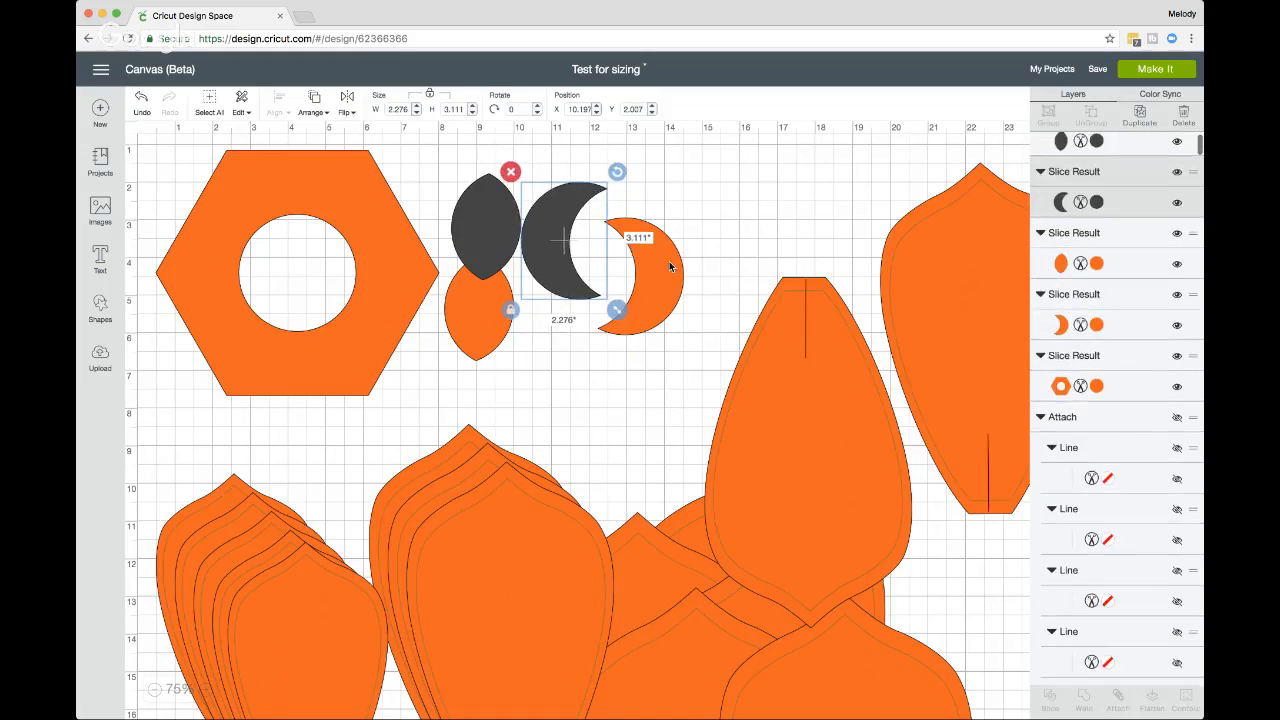
{"action": "left_click_drag", "start_coordinate": [674, 265], "coordinate": [680, 262]}
{"action": "left_click_drag", "start_coordinate": [569, 243], "coordinate": [596, 240]}
{"action": "left_click_drag", "start_coordinate": [500, 221], "coordinate": [558, 231]}
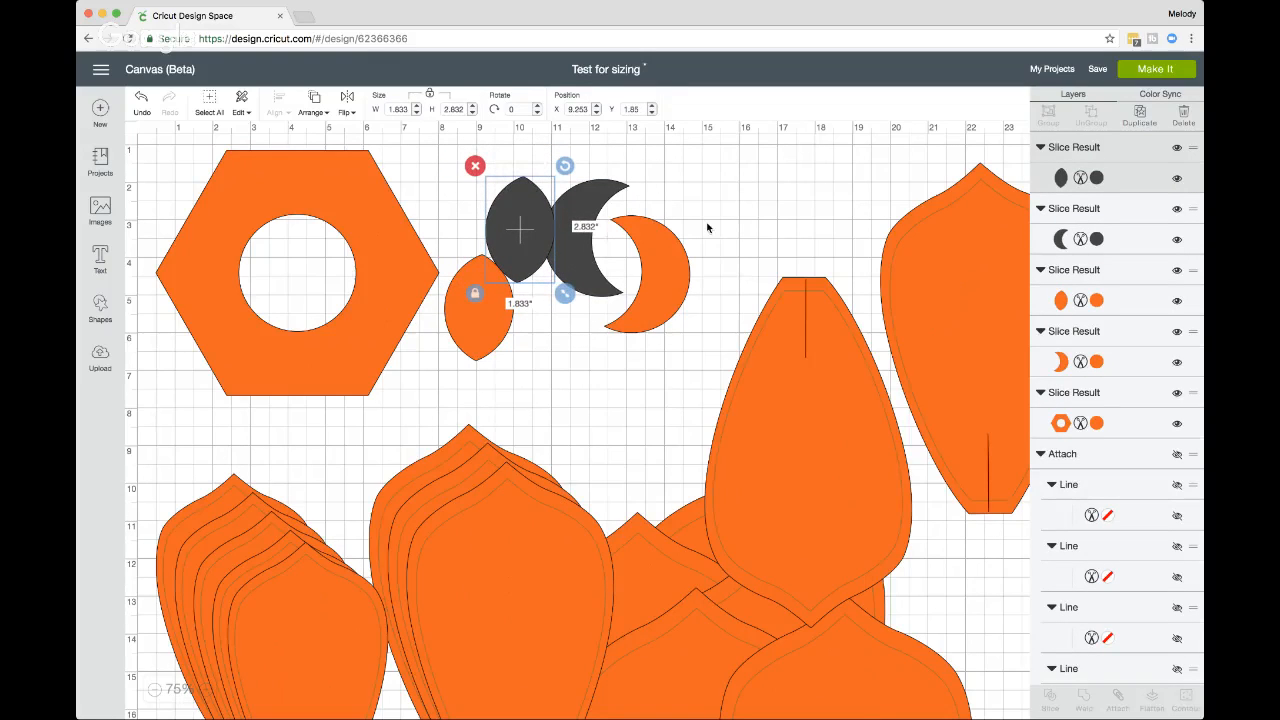
Step: Group the dark lens with the dark and orange crescents and move the group slightly away from the orange lens
{"action": "left_click_drag", "start_coordinate": [481, 168], "coordinate": [672, 237]}
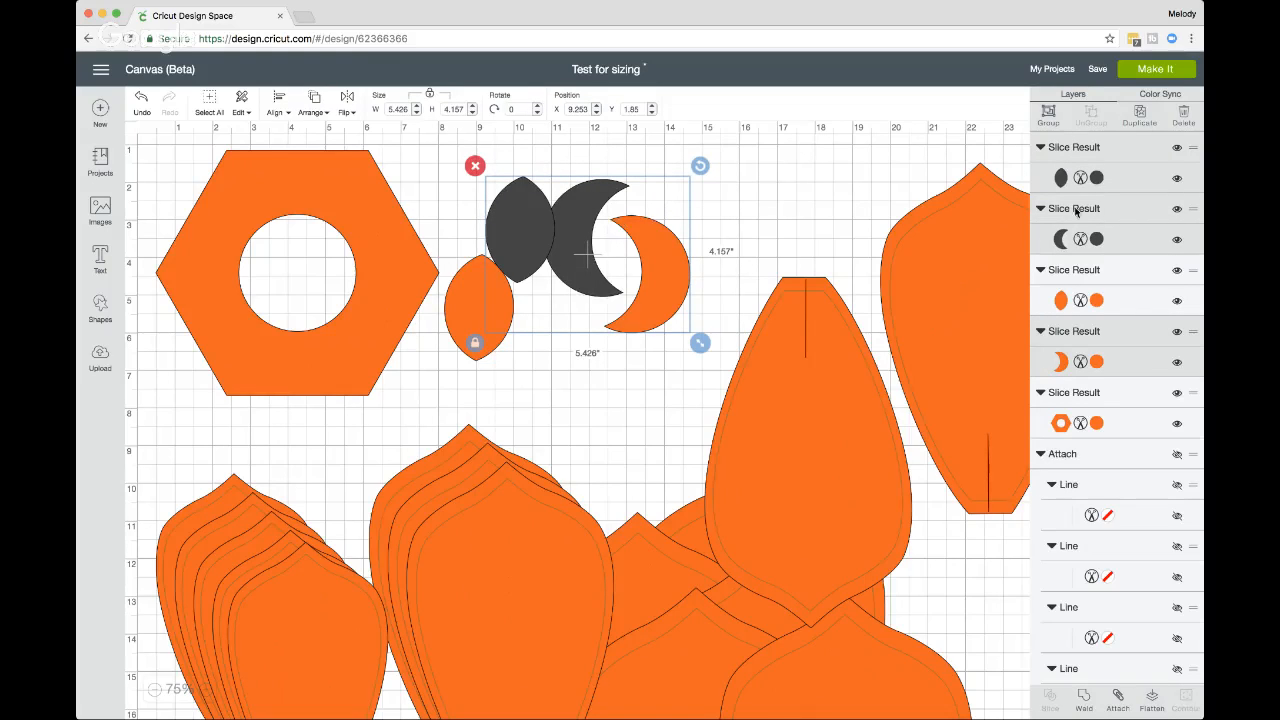
{"action": "left_click", "coordinate": [1048, 115]}
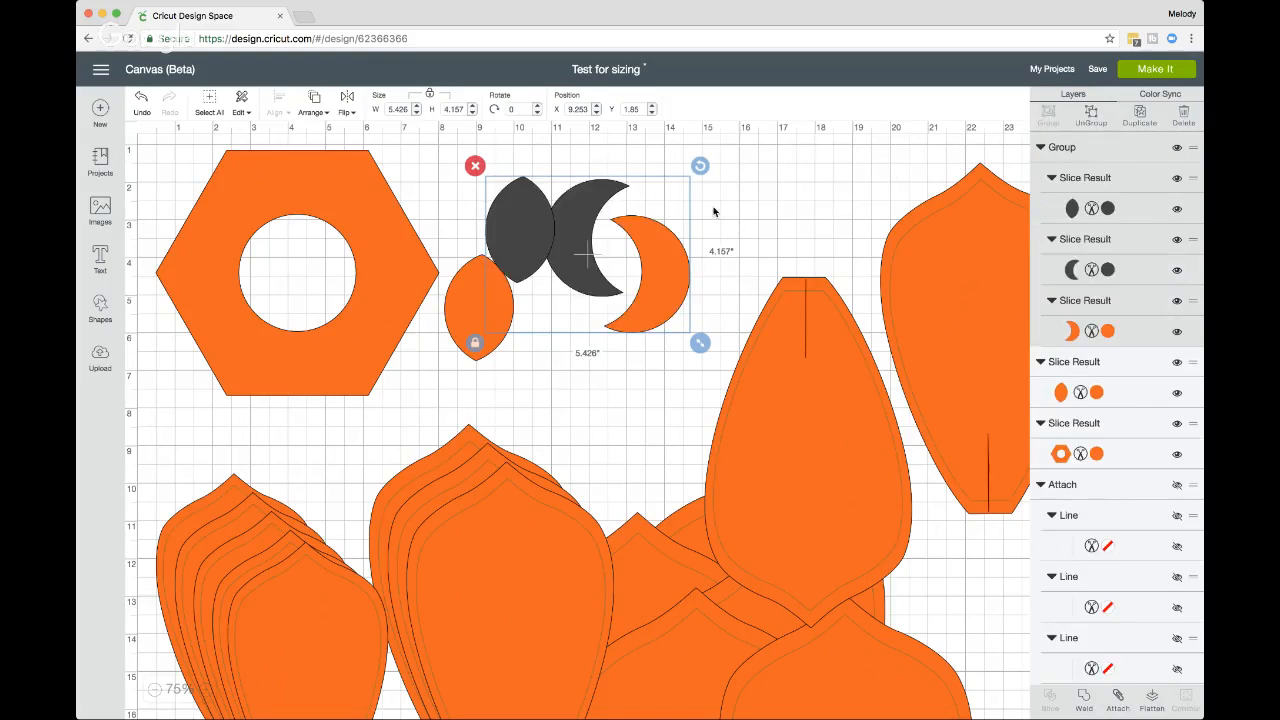
{"action": "left_click_drag", "start_coordinate": [515, 277], "coordinate": [430, 262]}
Step: Rotate the orange lens to about 279° and place it partly behind the dark lens
{"action": "left_click", "coordinate": [474, 294]}
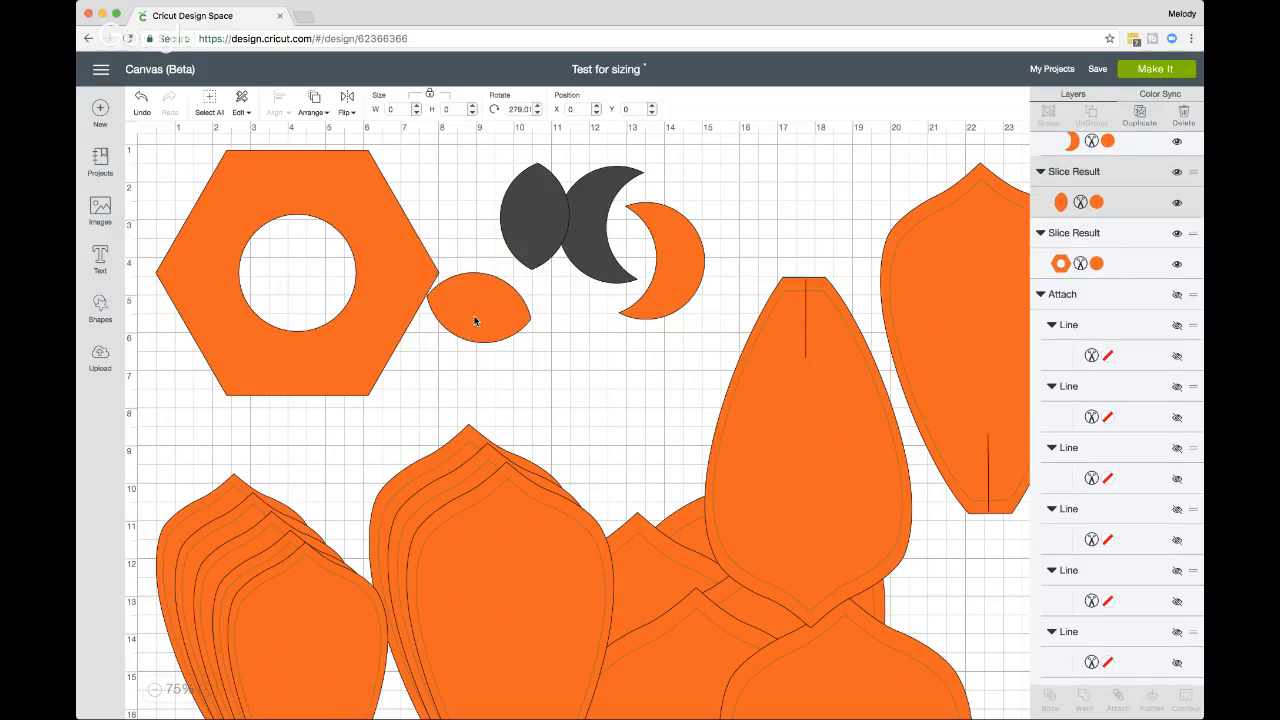
{"action": "left_click_drag", "start_coordinate": [475, 320], "coordinate": [483, 225]}
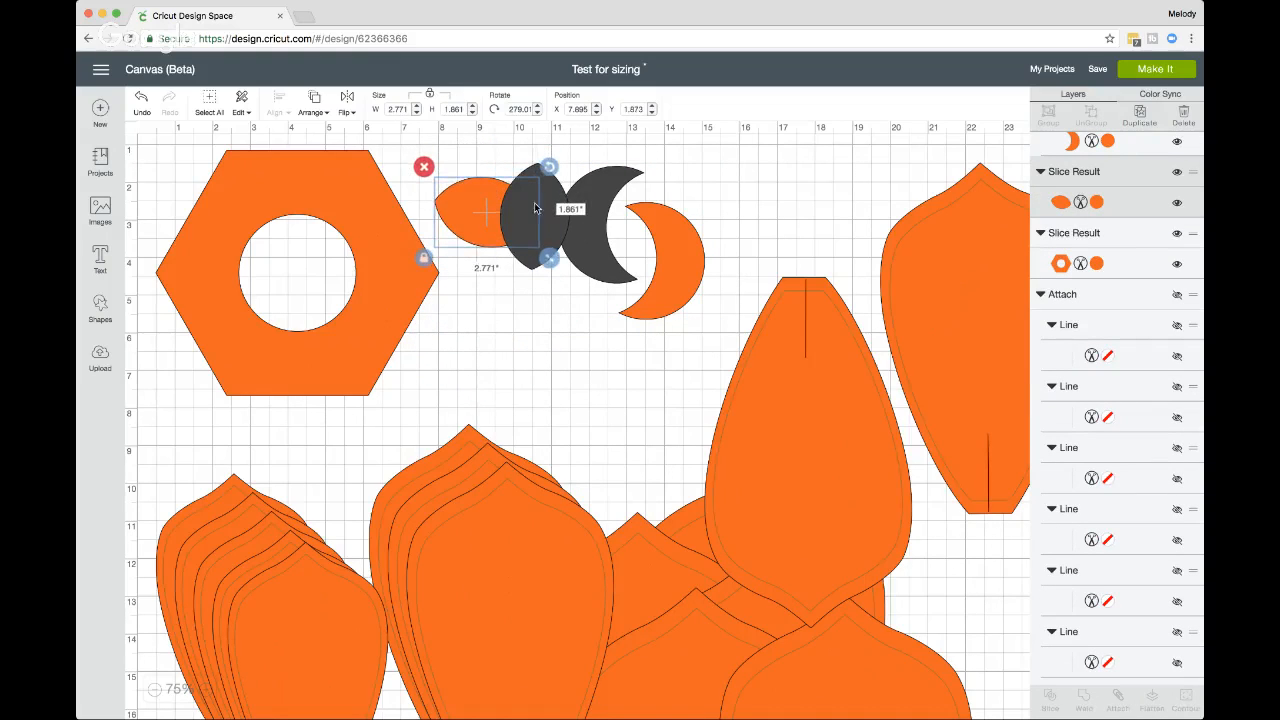
{"action": "left_click", "coordinate": [486, 157]}
{"action": "left_click_drag", "start_coordinate": [466, 152], "coordinate": [528, 237]}
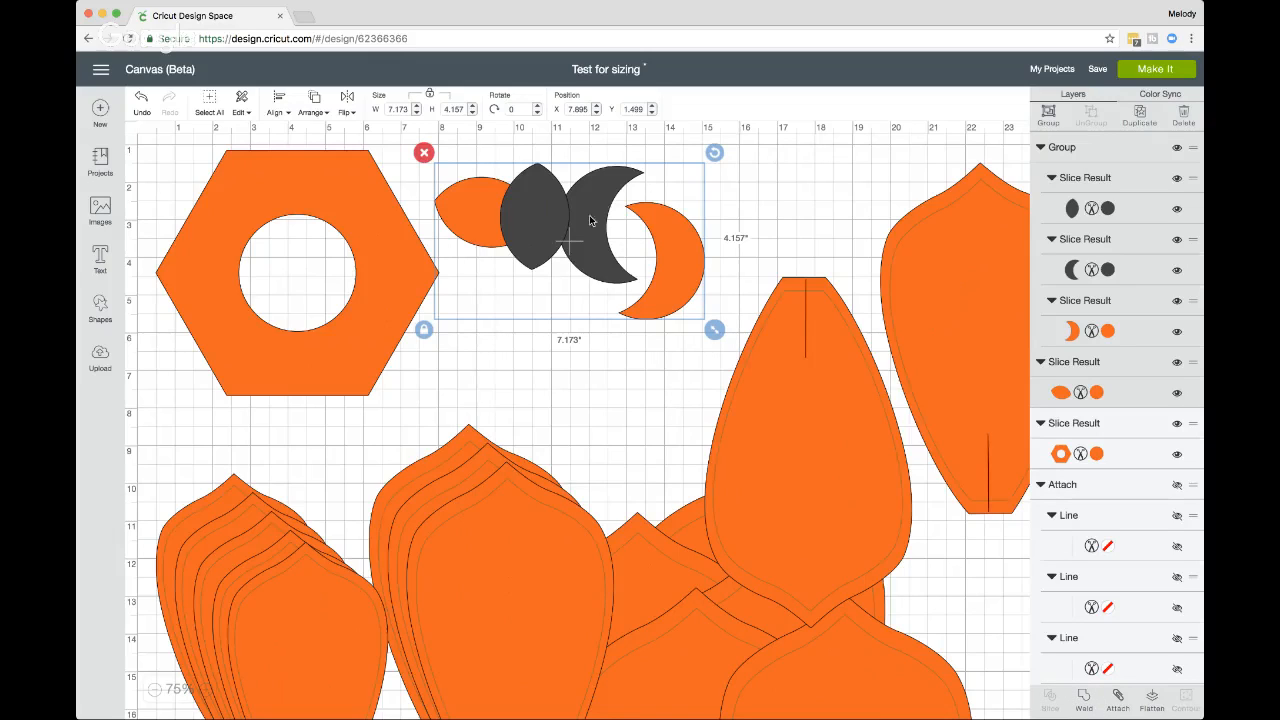
{"action": "left_click", "coordinate": [605, 370]}
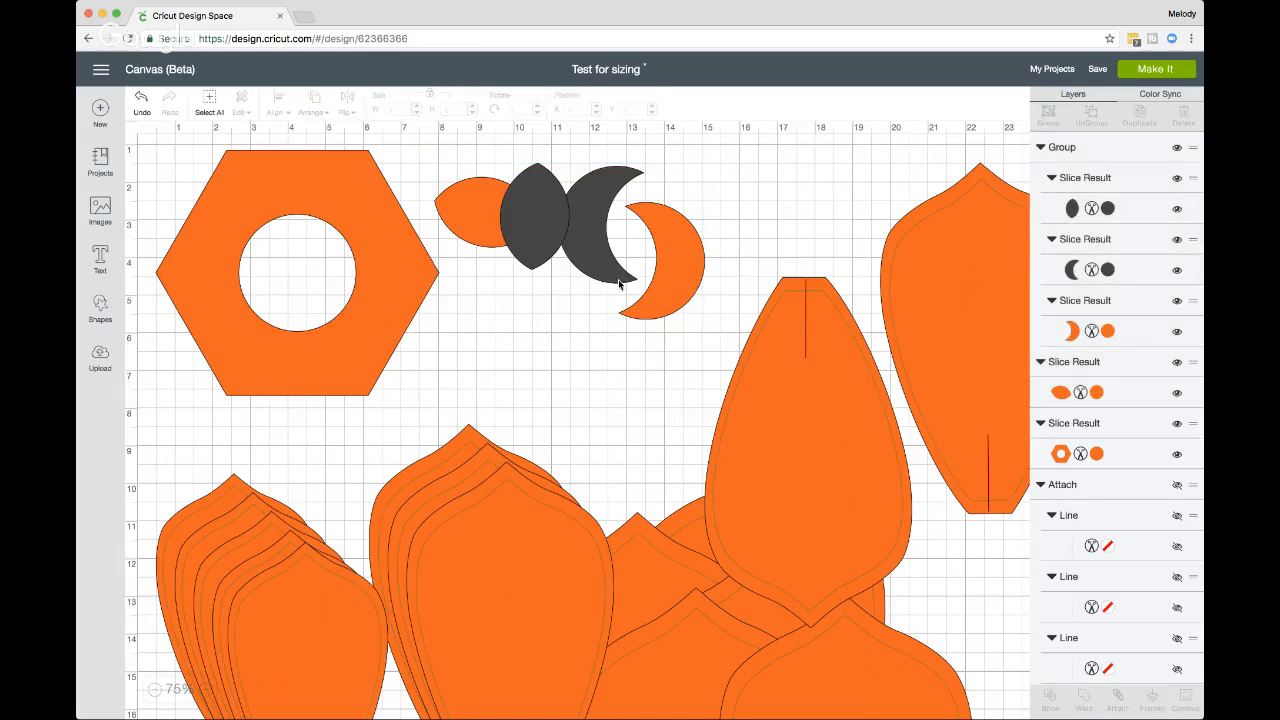
Step: Ungroup the dark lens and the two crescents into separate pieces
{"action": "left_click", "coordinate": [600, 232]}
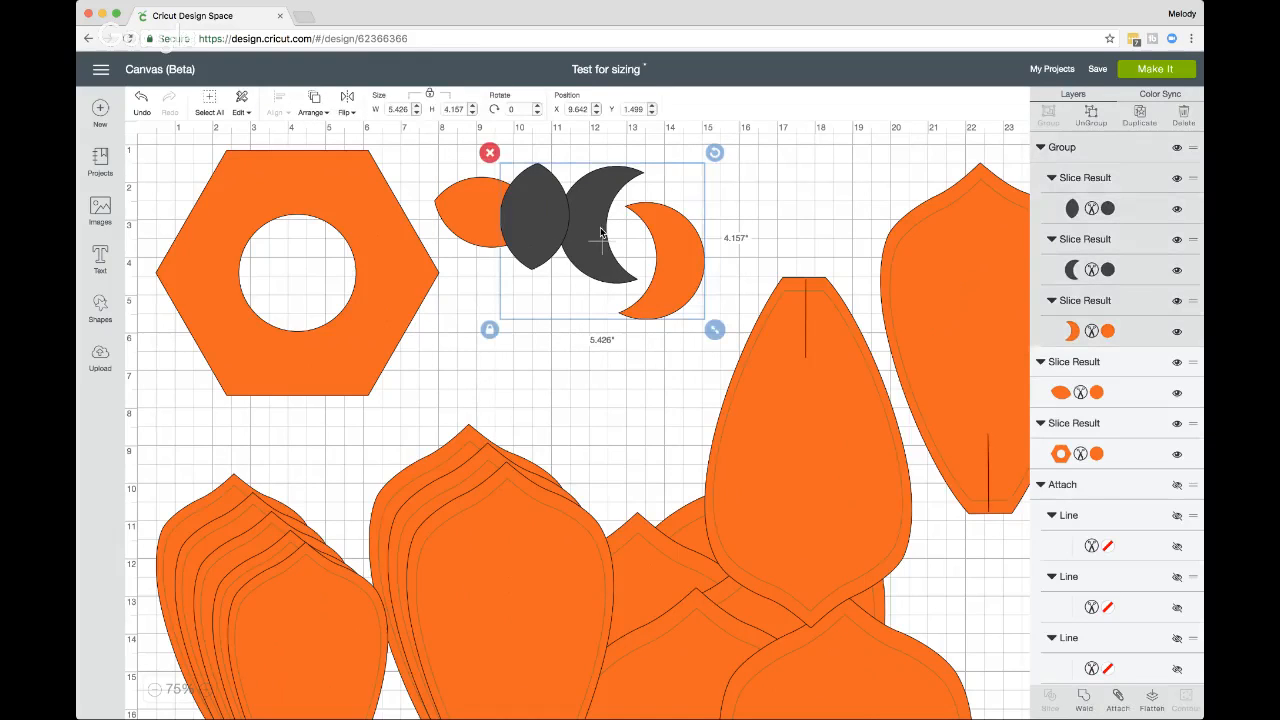
{"action": "left_click", "coordinate": [1092, 118]}
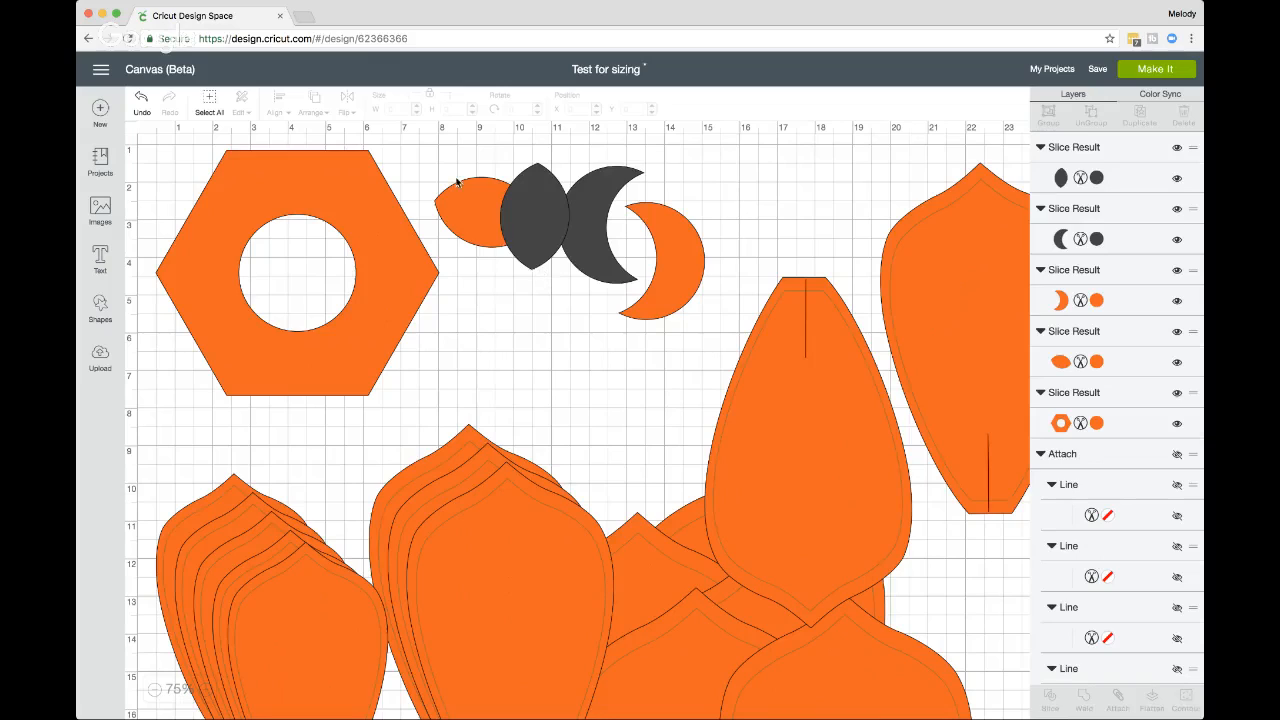
{"action": "left_click_drag", "start_coordinate": [444, 153], "coordinate": [530, 232]}
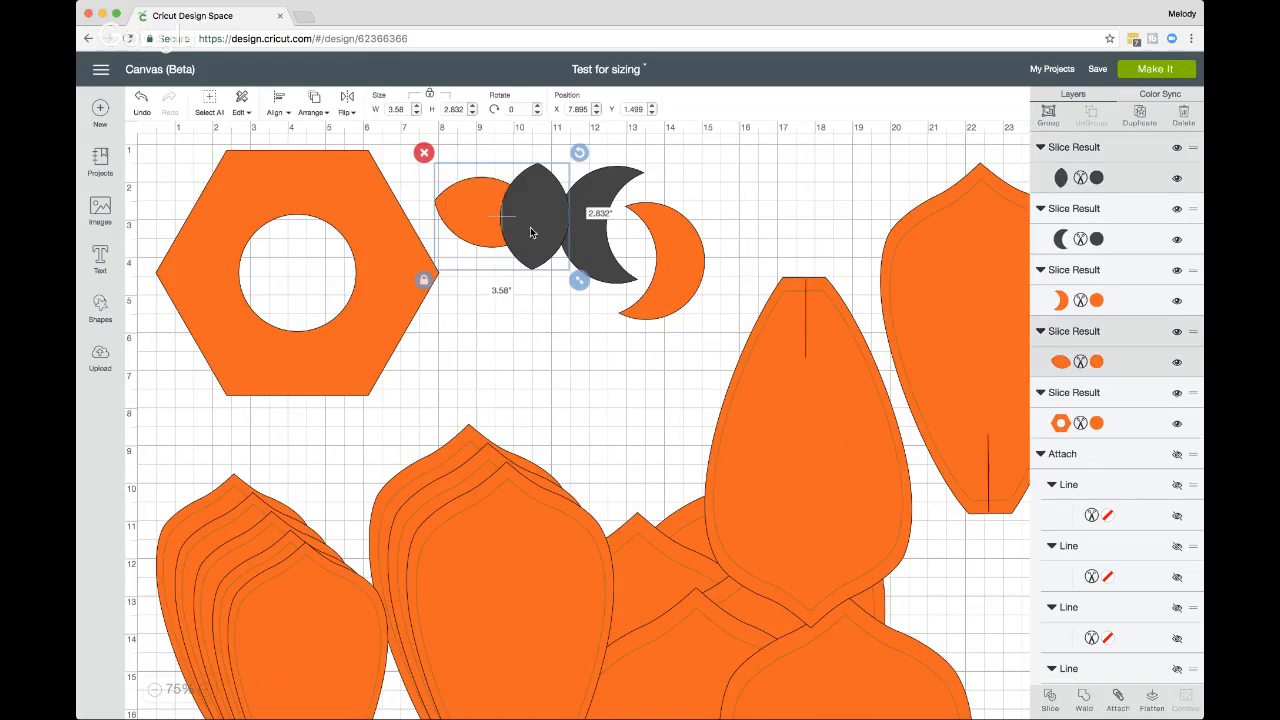
{"action": "left_click", "coordinate": [514, 337]}
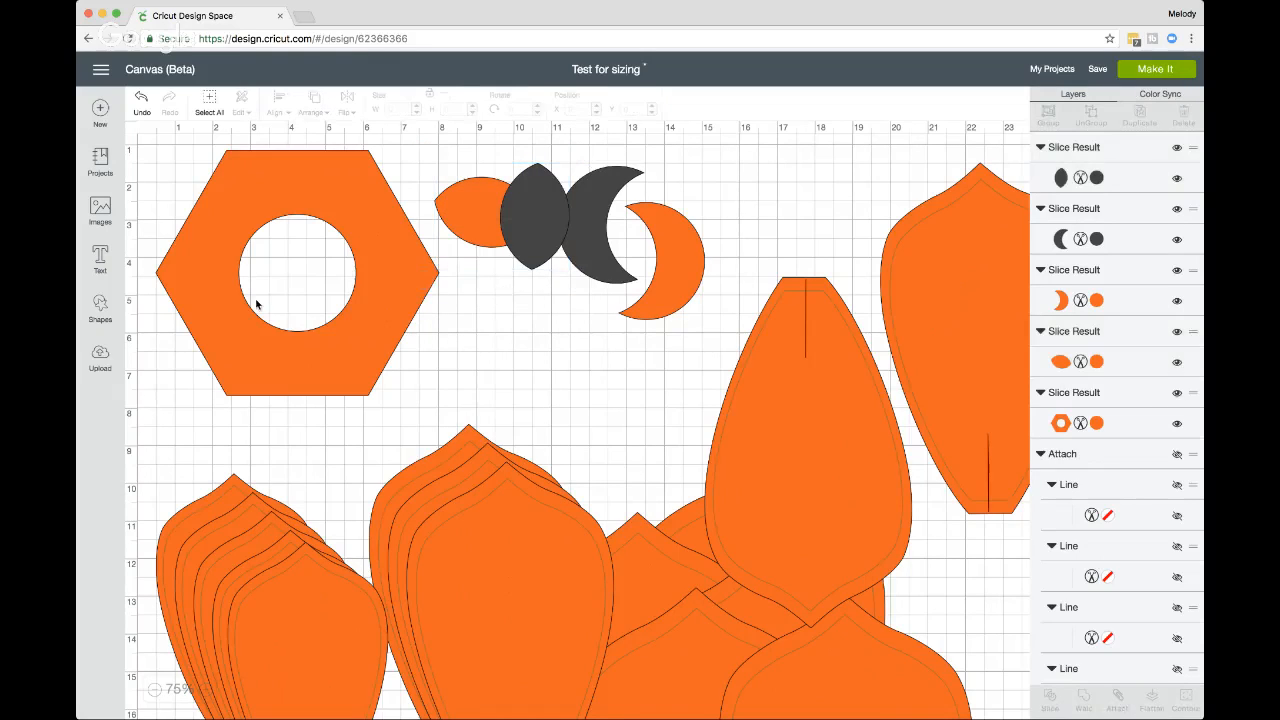
Step: Insert a score line and place it vertically over the middle of the dark lens
{"action": "left_click", "coordinate": [102, 308]}
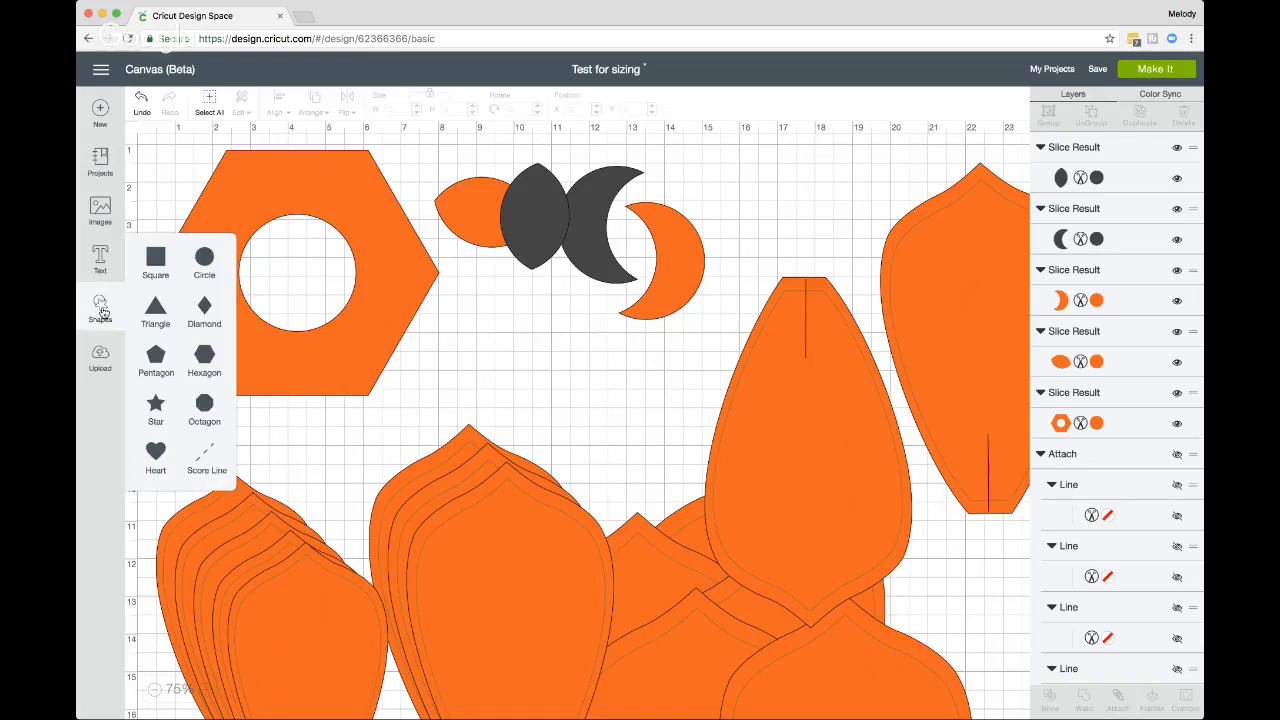
{"action": "left_click", "coordinate": [207, 458]}
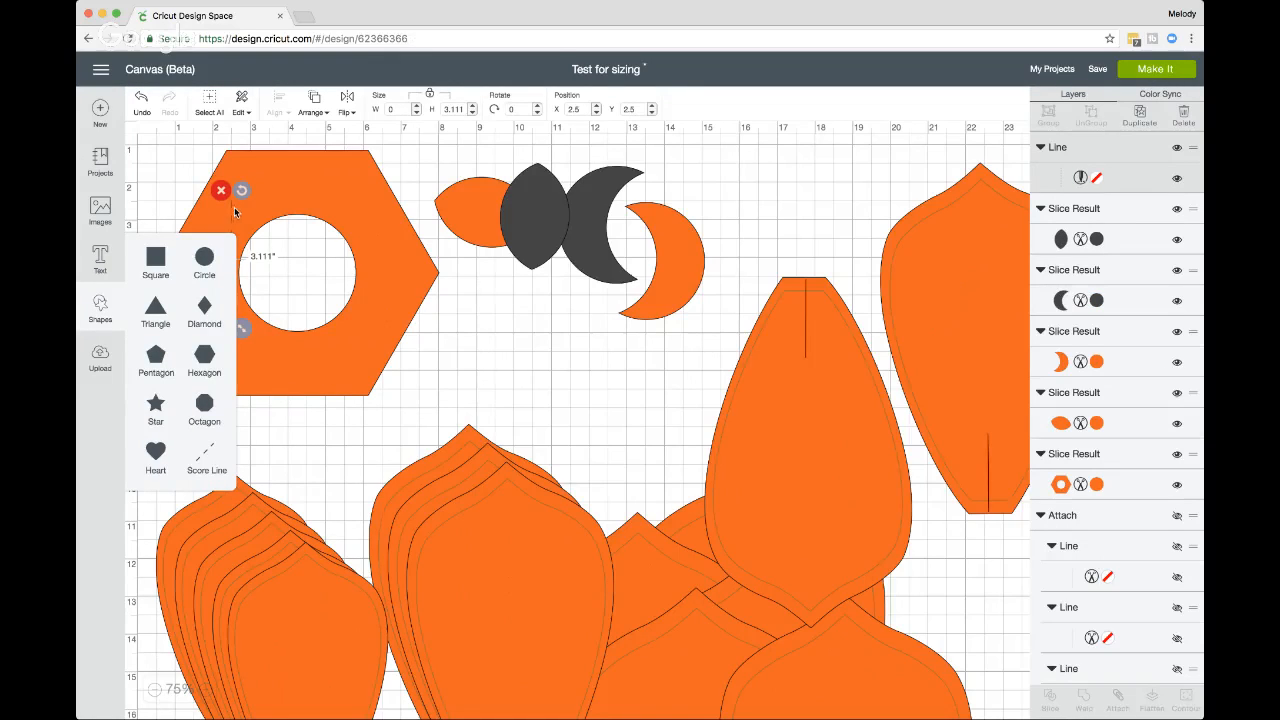
{"action": "left_click_drag", "start_coordinate": [234, 207], "coordinate": [550, 204]}
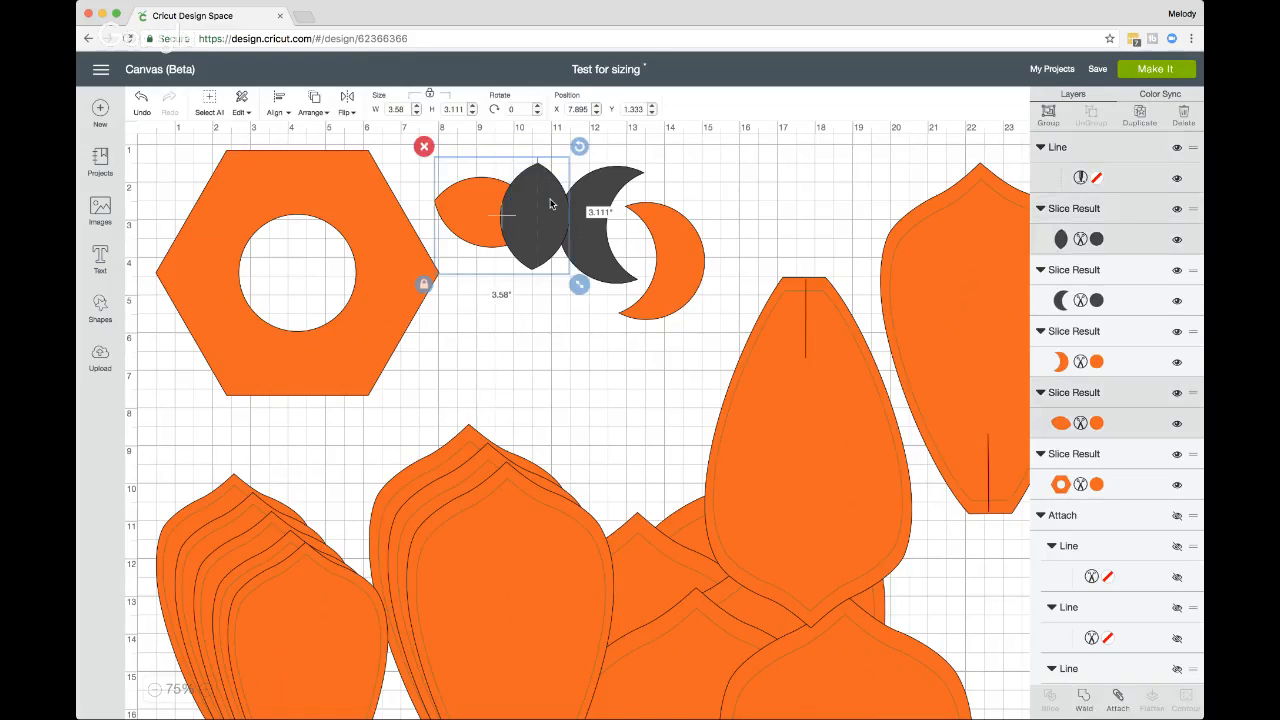
{"action": "left_click", "coordinate": [518, 366]}
{"action": "left_click_drag", "start_coordinate": [549, 279], "coordinate": [528, 250]}
{"action": "left_click", "coordinate": [535, 343]}
Step: Move the orange lens away from the dark lens and attach the score line to the dark lens
{"action": "left_click_drag", "start_coordinate": [477, 211], "coordinate": [410, 208]}
{"action": "left_click", "coordinate": [502, 160]}
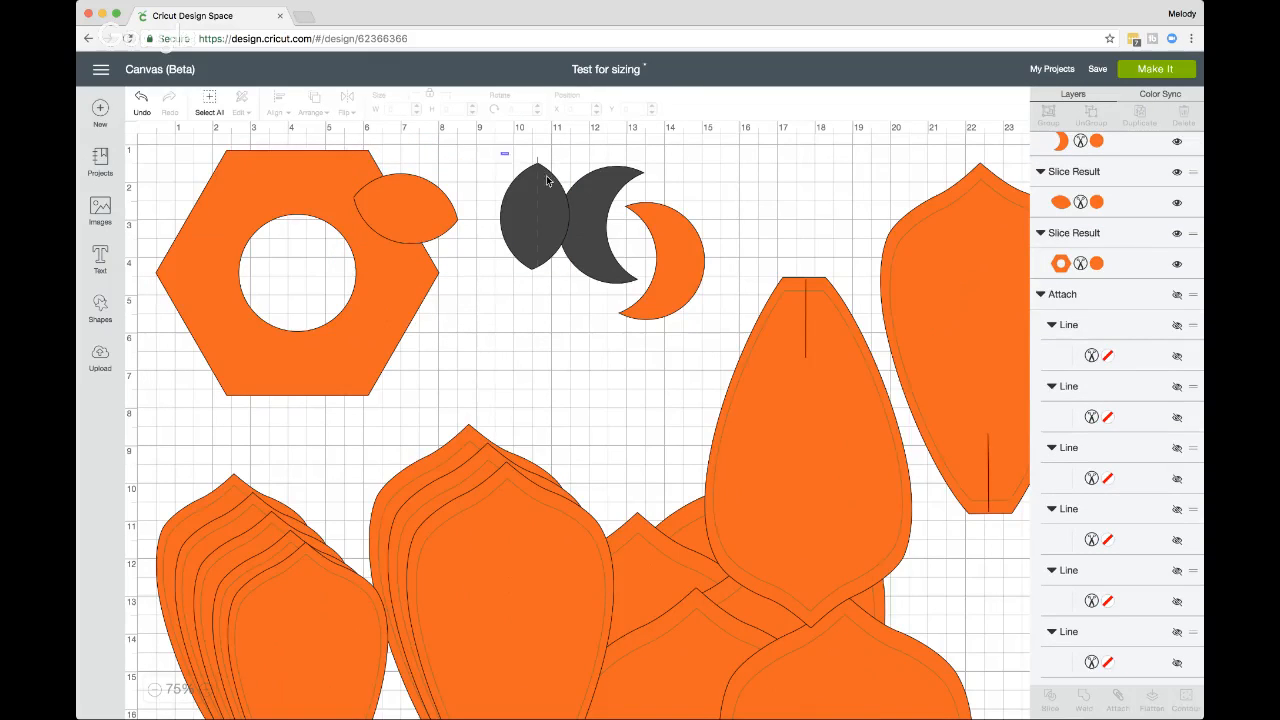
{"action": "left_click_drag", "start_coordinate": [547, 181], "coordinate": [556, 216]}
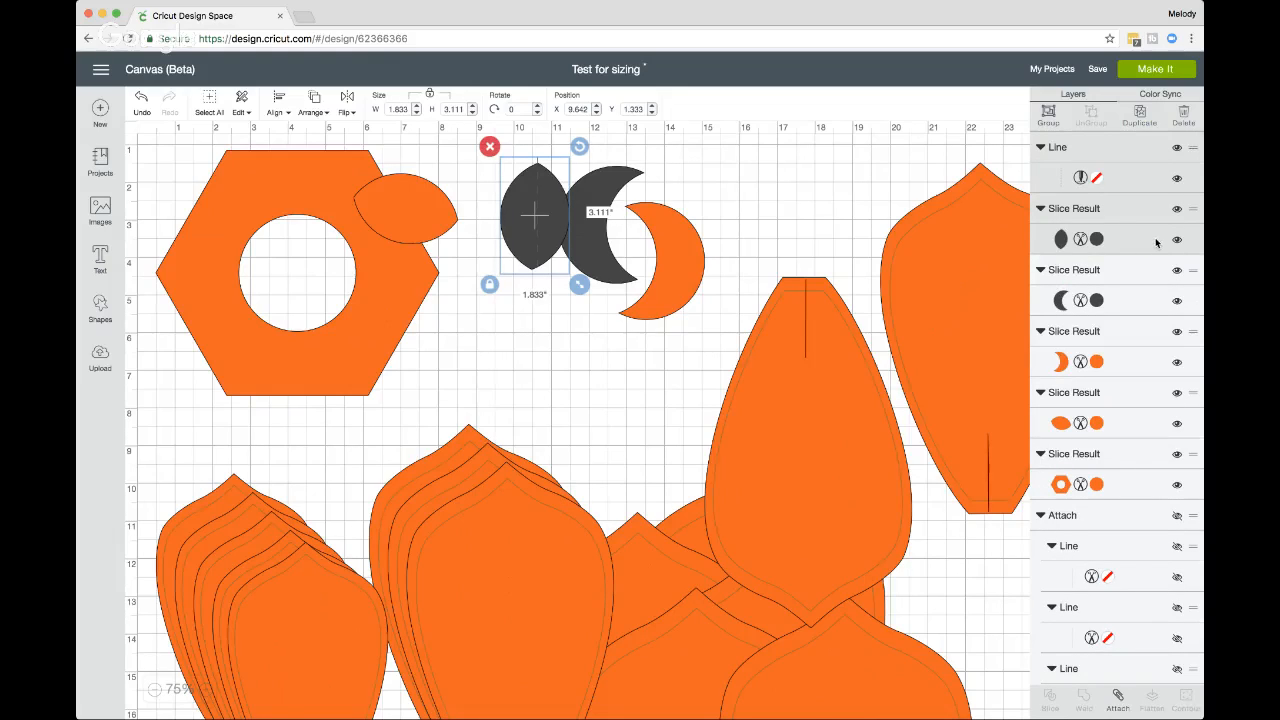
{"action": "left_click", "coordinate": [1118, 698]}
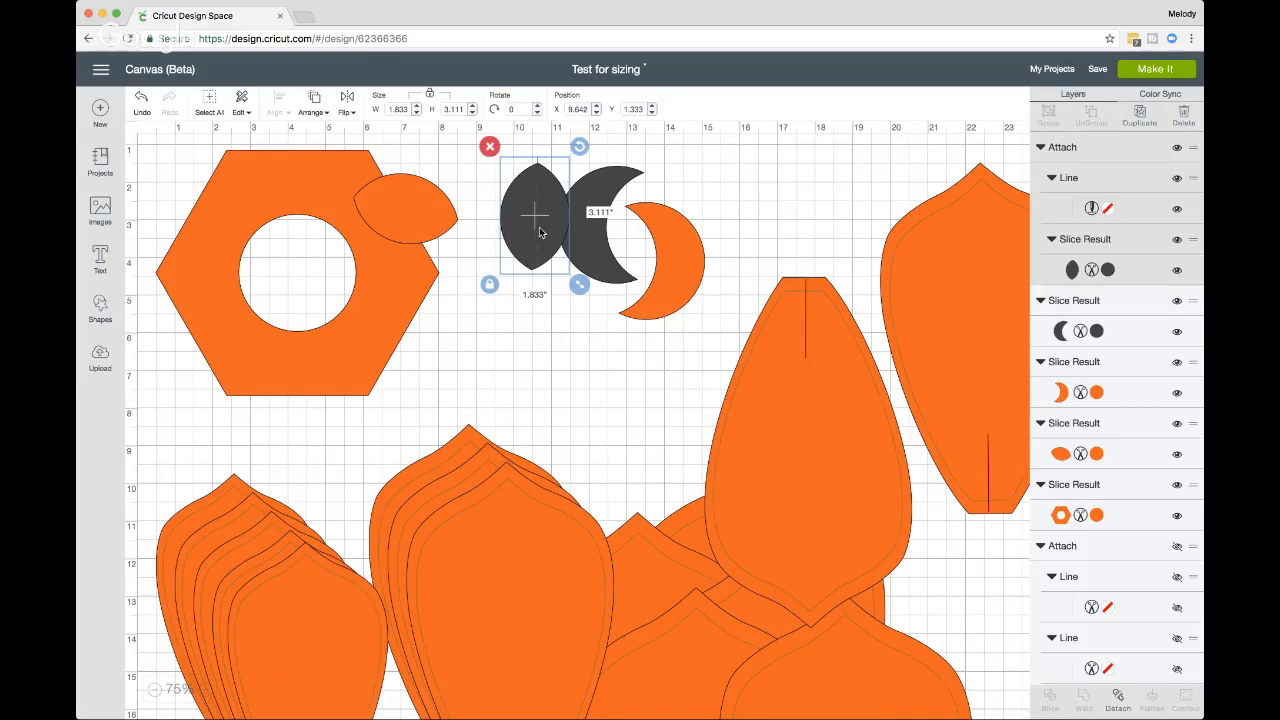
Step: Nudge the dark lens with its attached score line and move the orange lens back partly behind it
{"action": "left_click_drag", "start_coordinate": [540, 232], "coordinate": [536, 232]}
{"action": "left_click_drag", "start_coordinate": [412, 207], "coordinate": [534, 217]}
{"action": "left_click", "coordinate": [488, 158]}
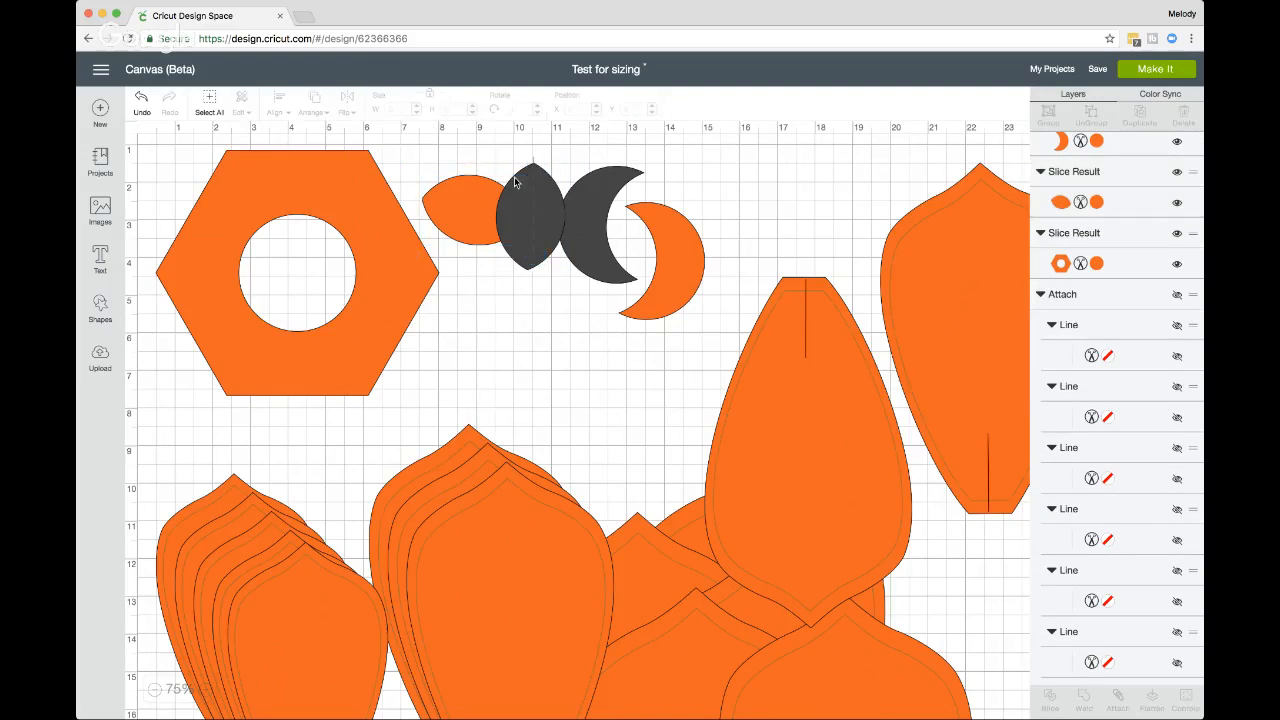
Step: Change the dark lens piece's layer color to White
{"action": "left_click_drag", "start_coordinate": [463, 155], "coordinate": [551, 236]}
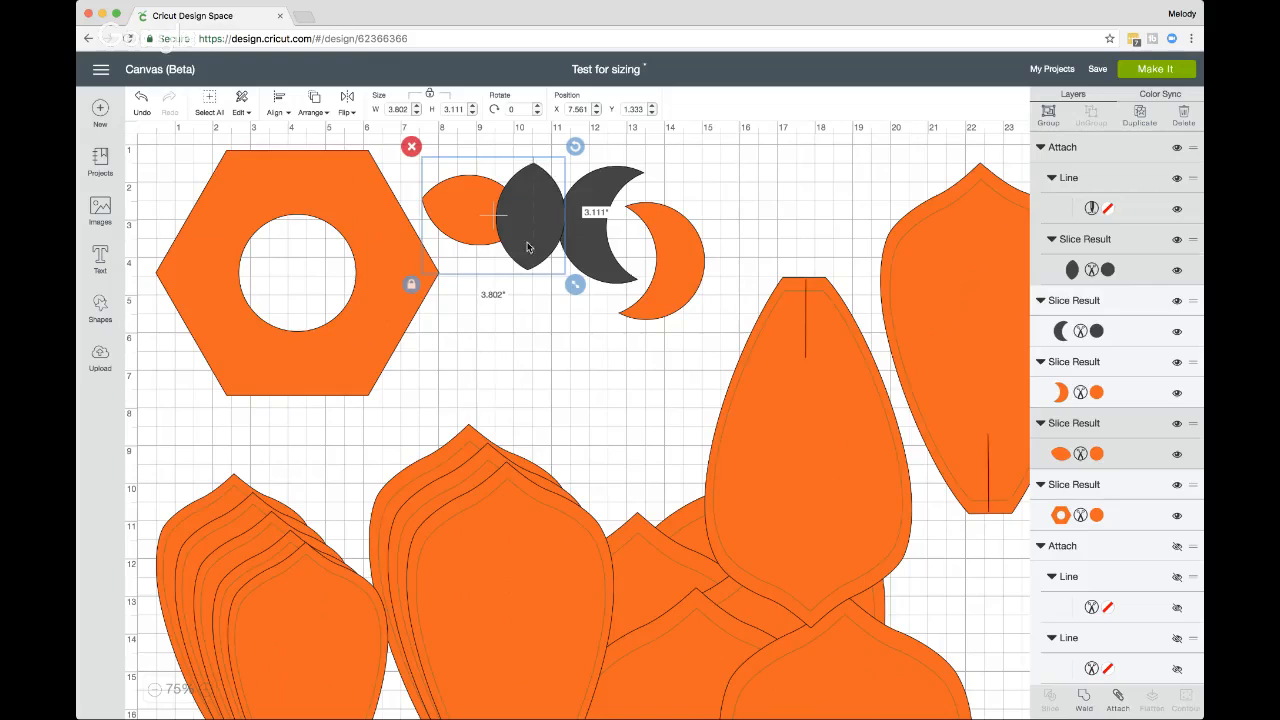
{"action": "left_click", "coordinate": [1108, 270]}
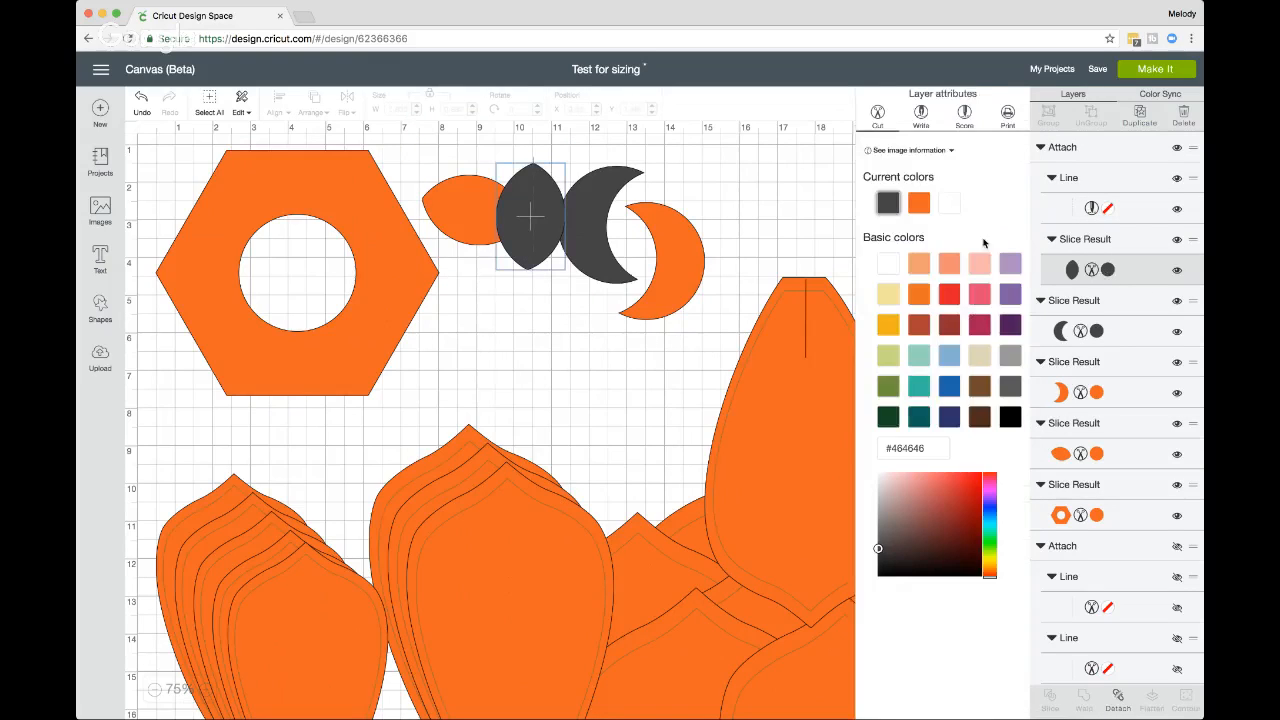
{"action": "left_click", "coordinate": [951, 206]}
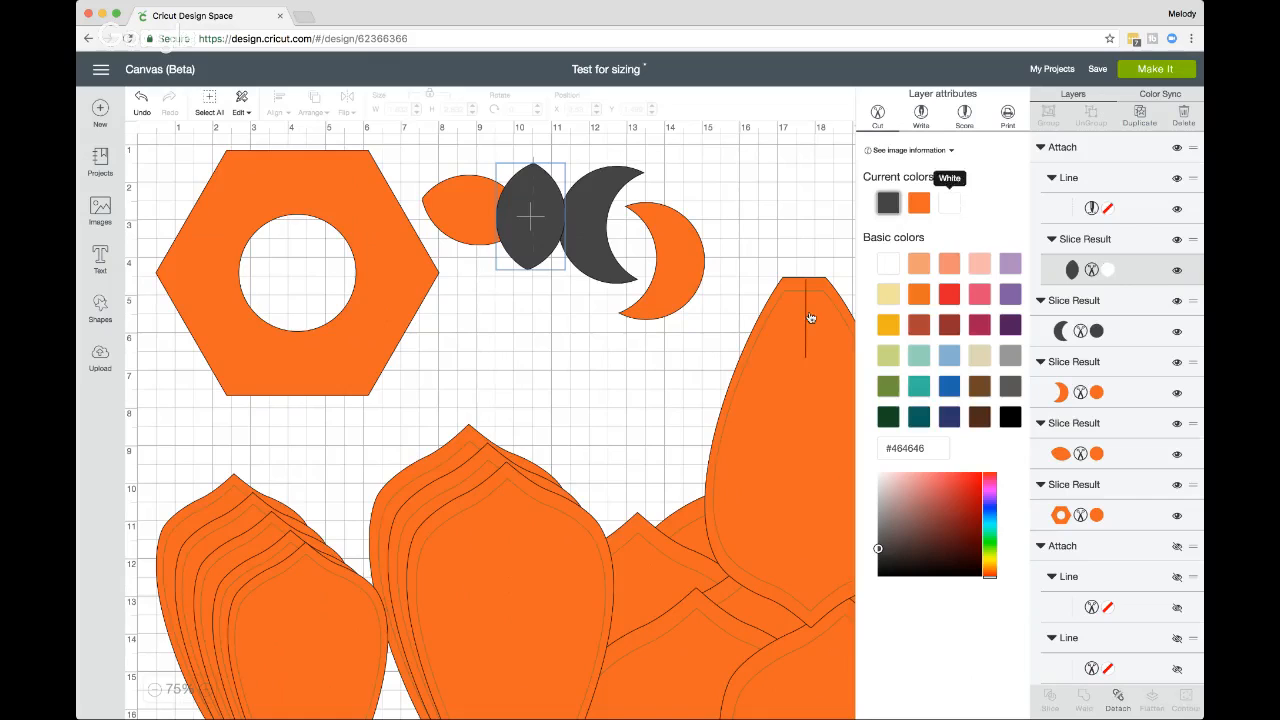
Step: Detach the score line from the white lens
{"action": "left_click", "coordinate": [509, 296]}
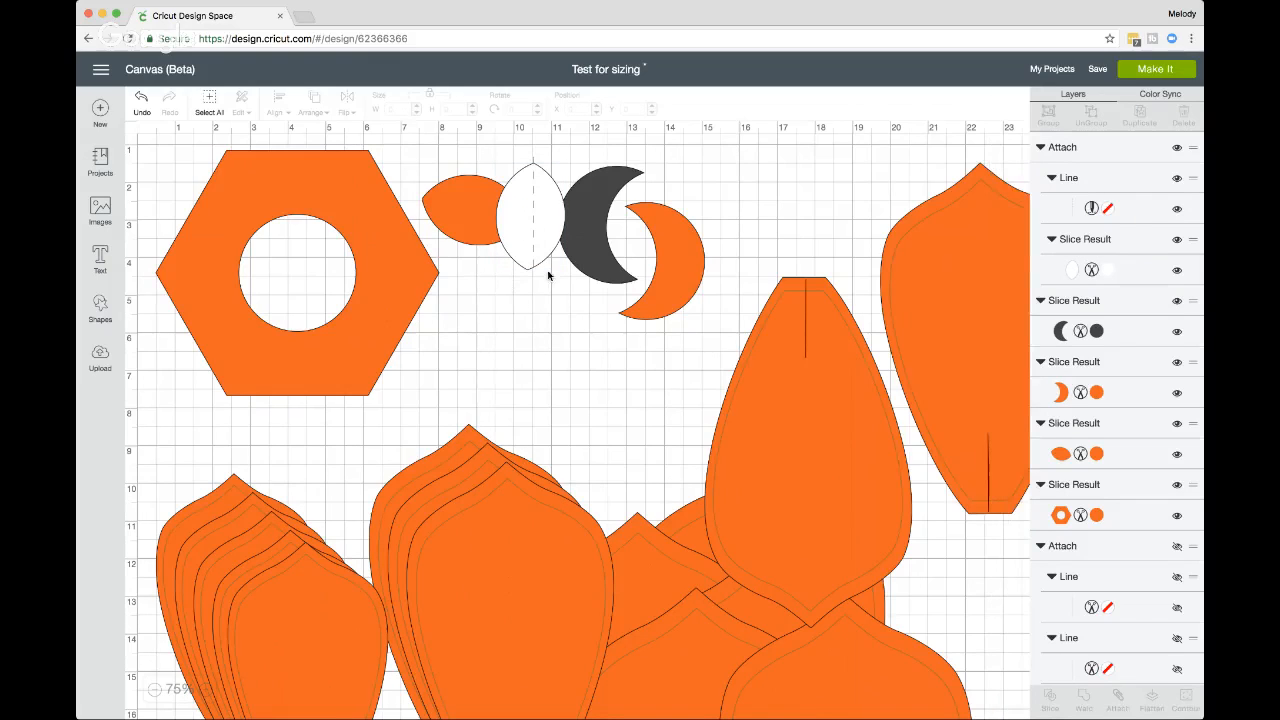
{"action": "left_click", "coordinate": [528, 212]}
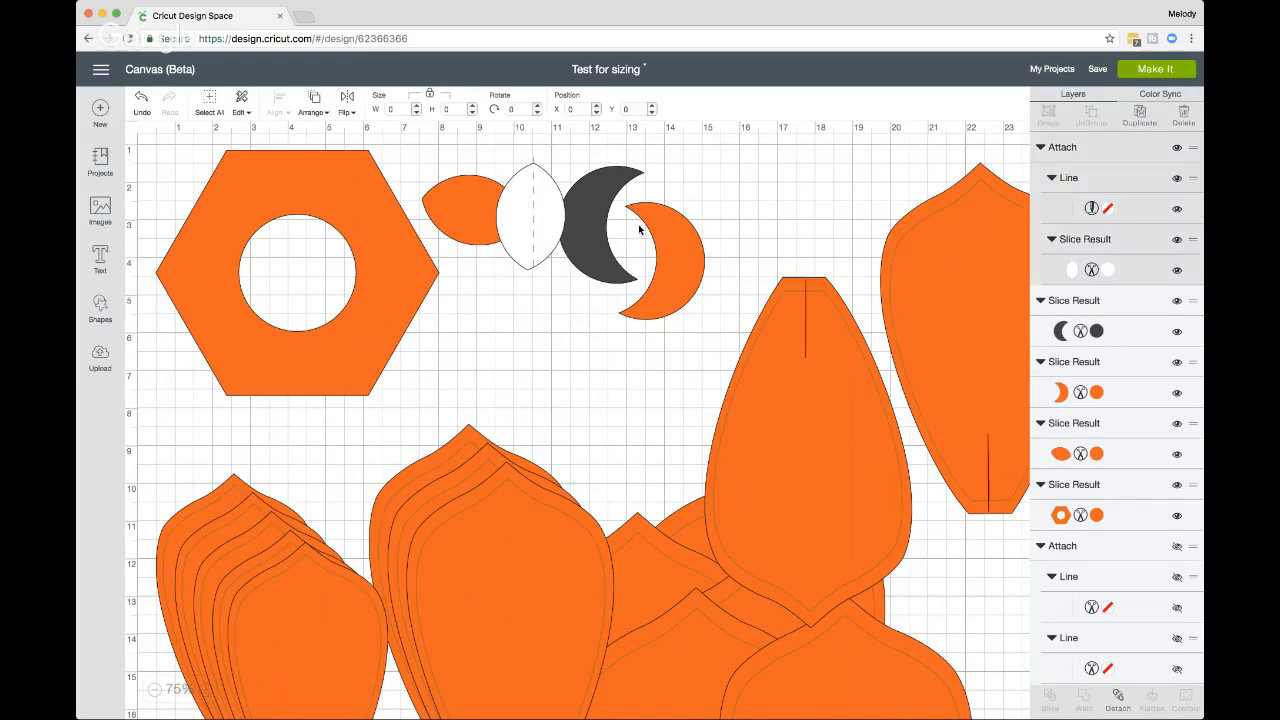
{"action": "left_click", "coordinate": [1117, 697]}
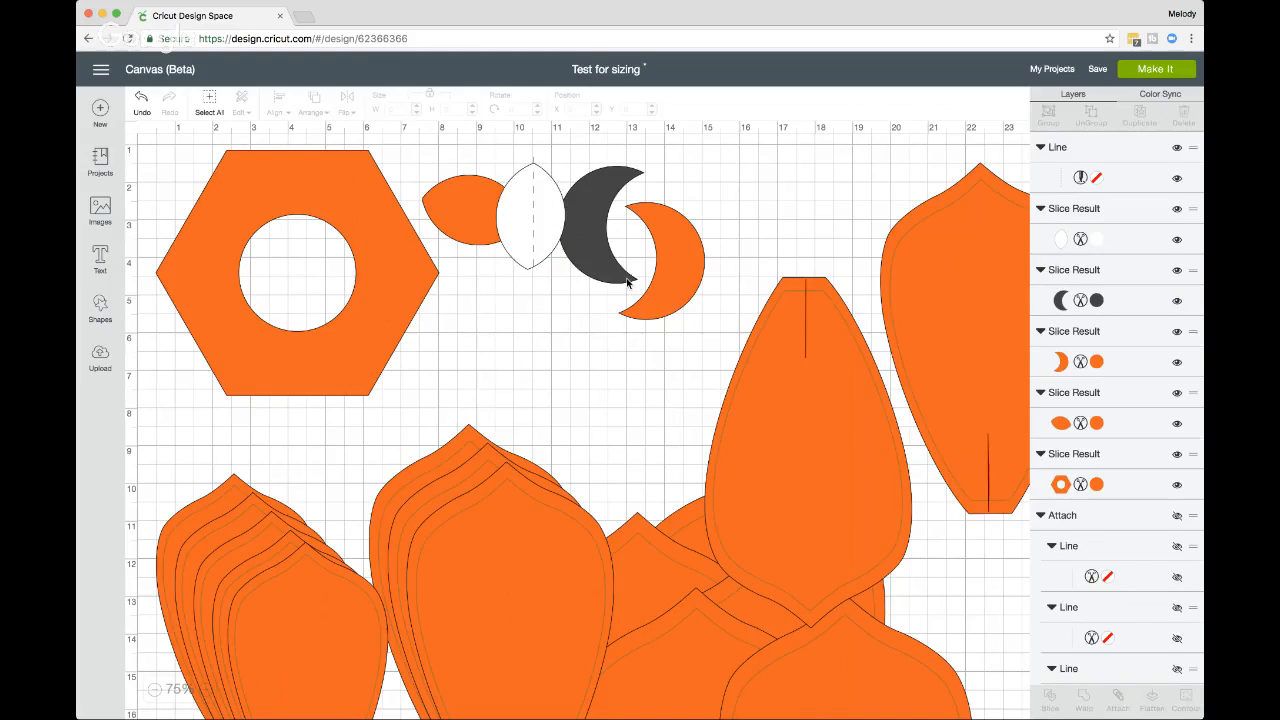
Step: Slice the white lens with the overlapping orange lens and move the white overlap piece onto the orange lens
{"action": "left_click_drag", "start_coordinate": [456, 146], "coordinate": [513, 213]}
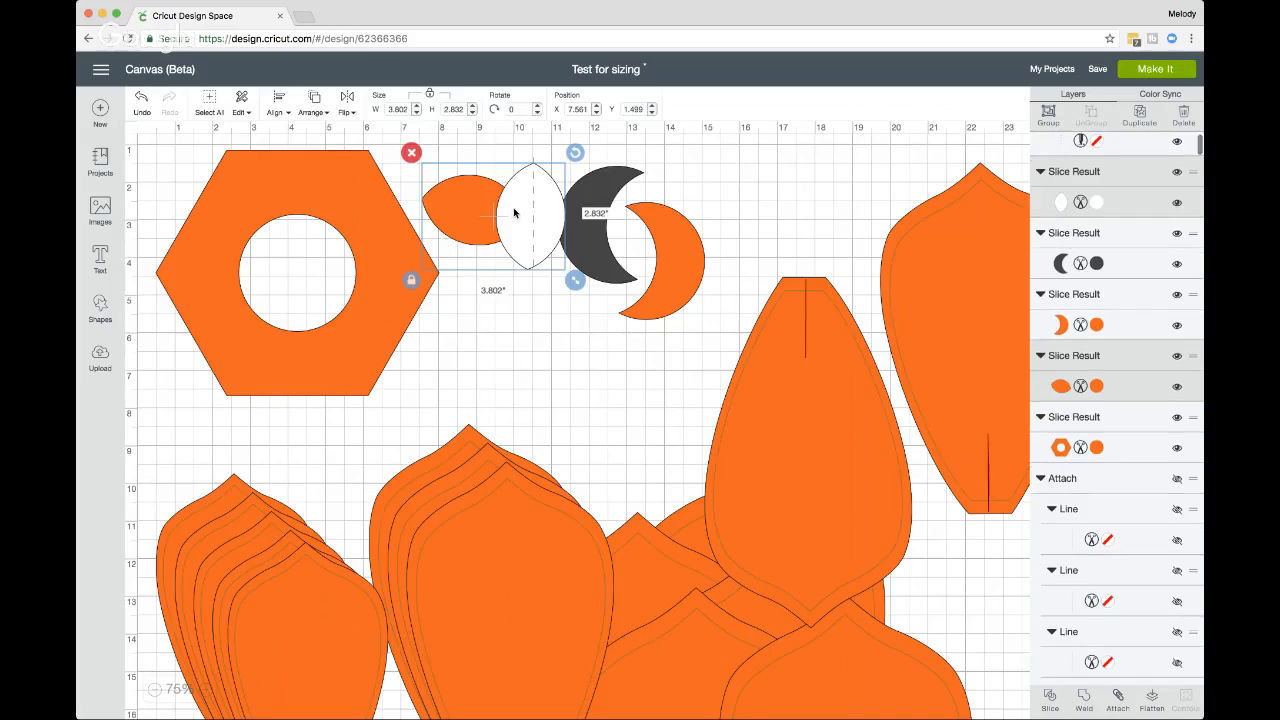
{"action": "left_click", "coordinate": [1050, 694]}
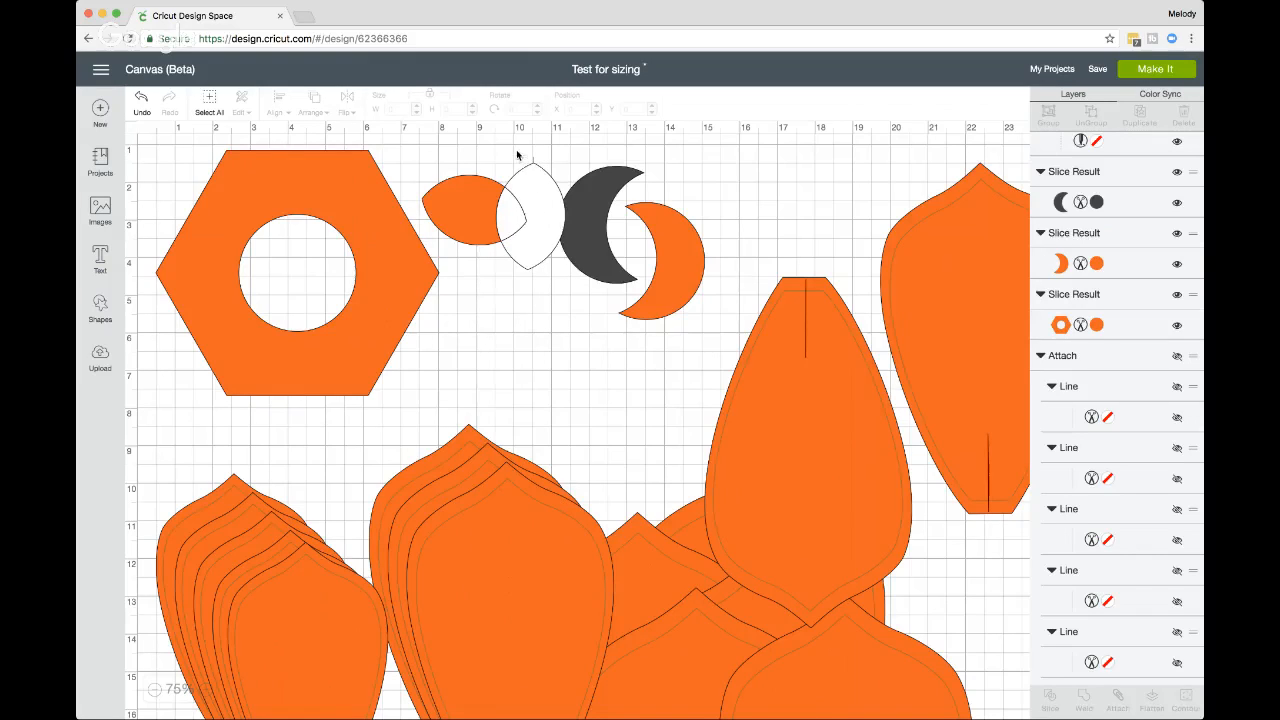
{"action": "left_click_drag", "start_coordinate": [516, 150], "coordinate": [549, 185]}
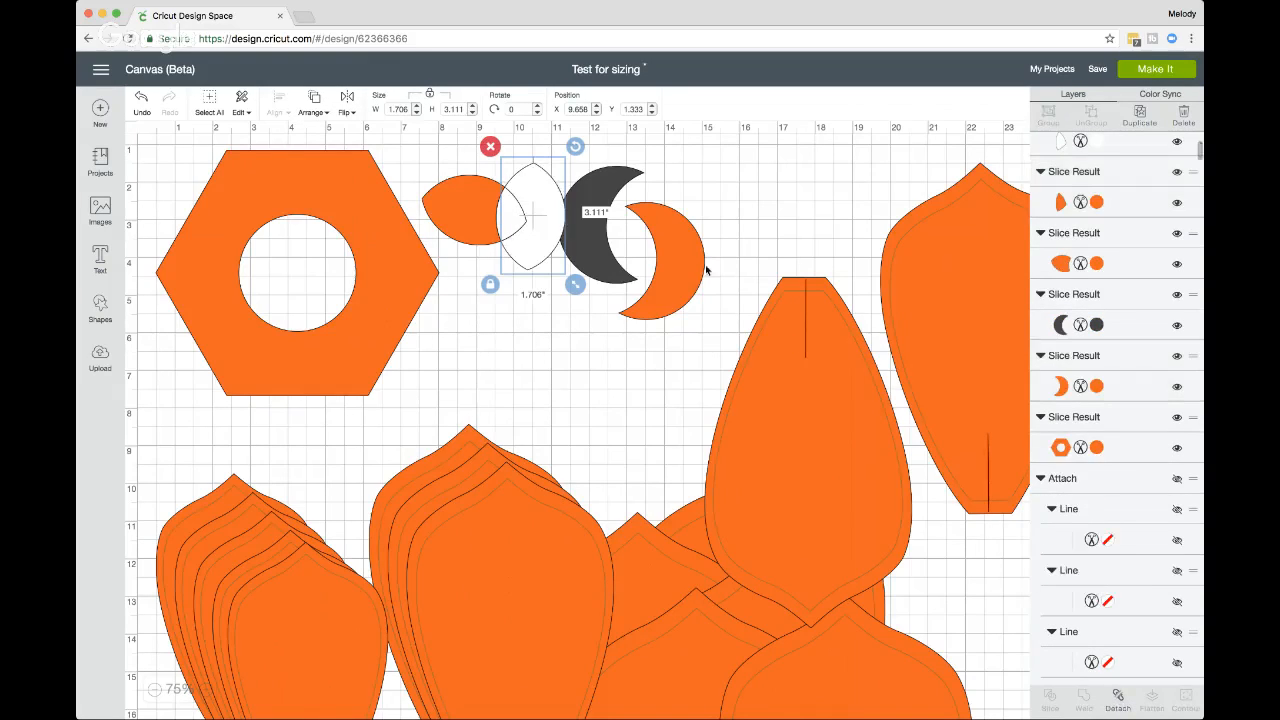
{"action": "left_click_drag", "start_coordinate": [498, 213], "coordinate": [476, 217]}
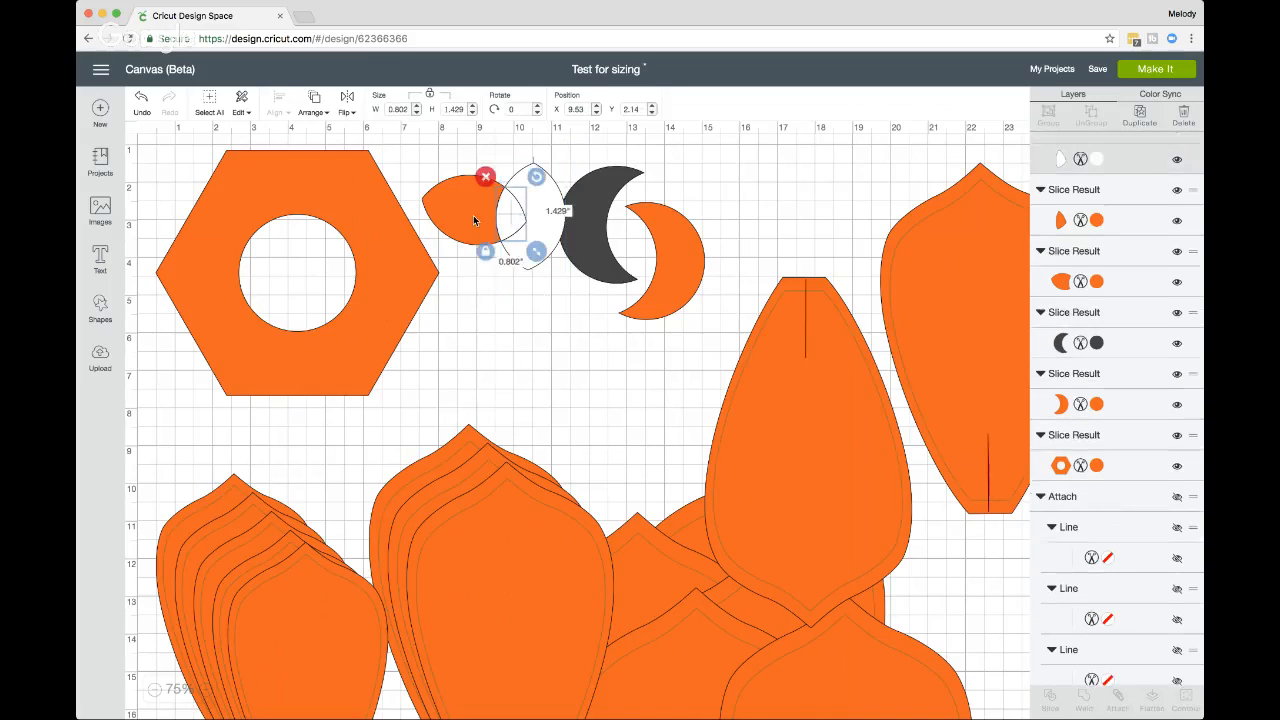
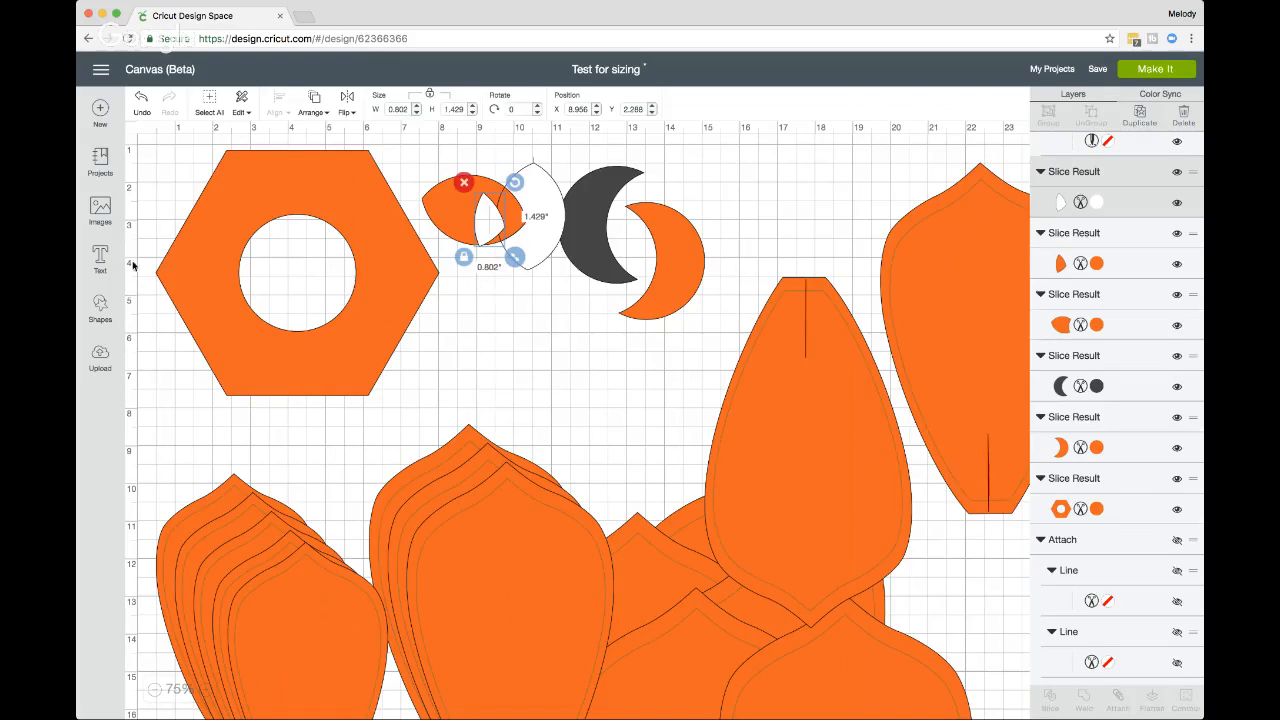
Step: Open the ready-made Man Cave Sign project for customizing, replacing the current unsaved canvas
{"action": "left_click", "coordinate": [102, 165]}
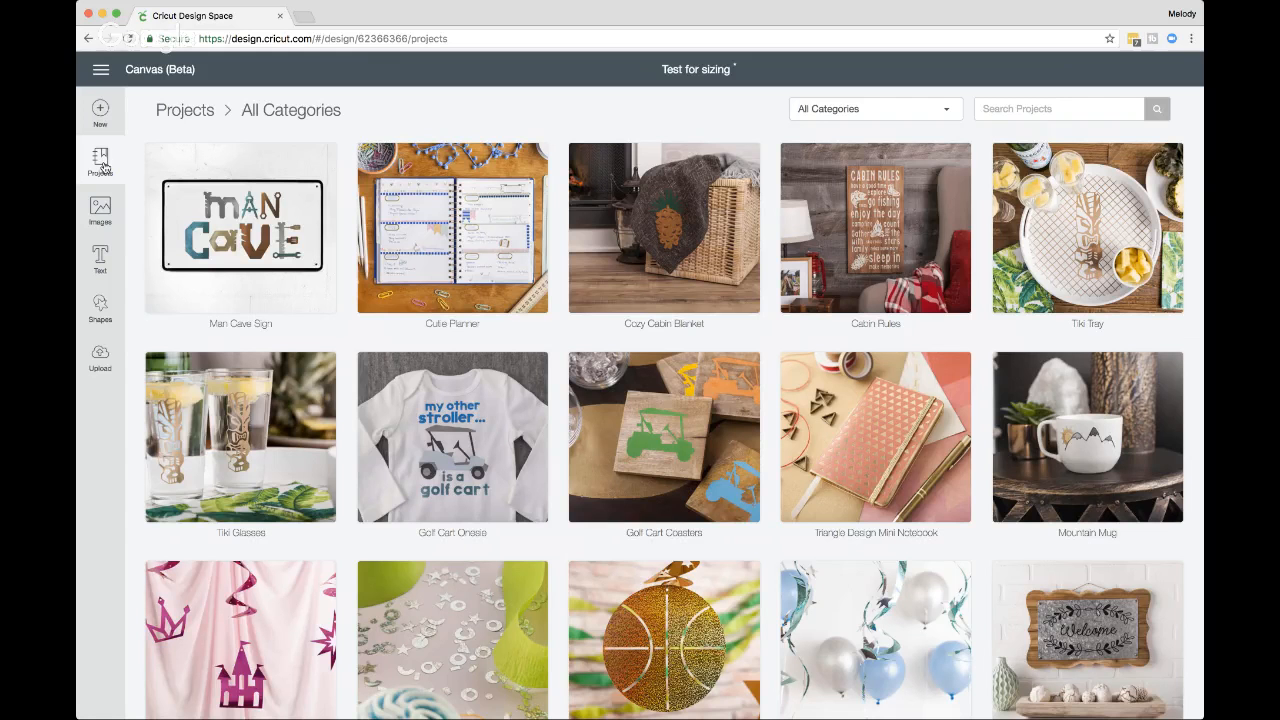
{"action": "left_click", "coordinate": [258, 224]}
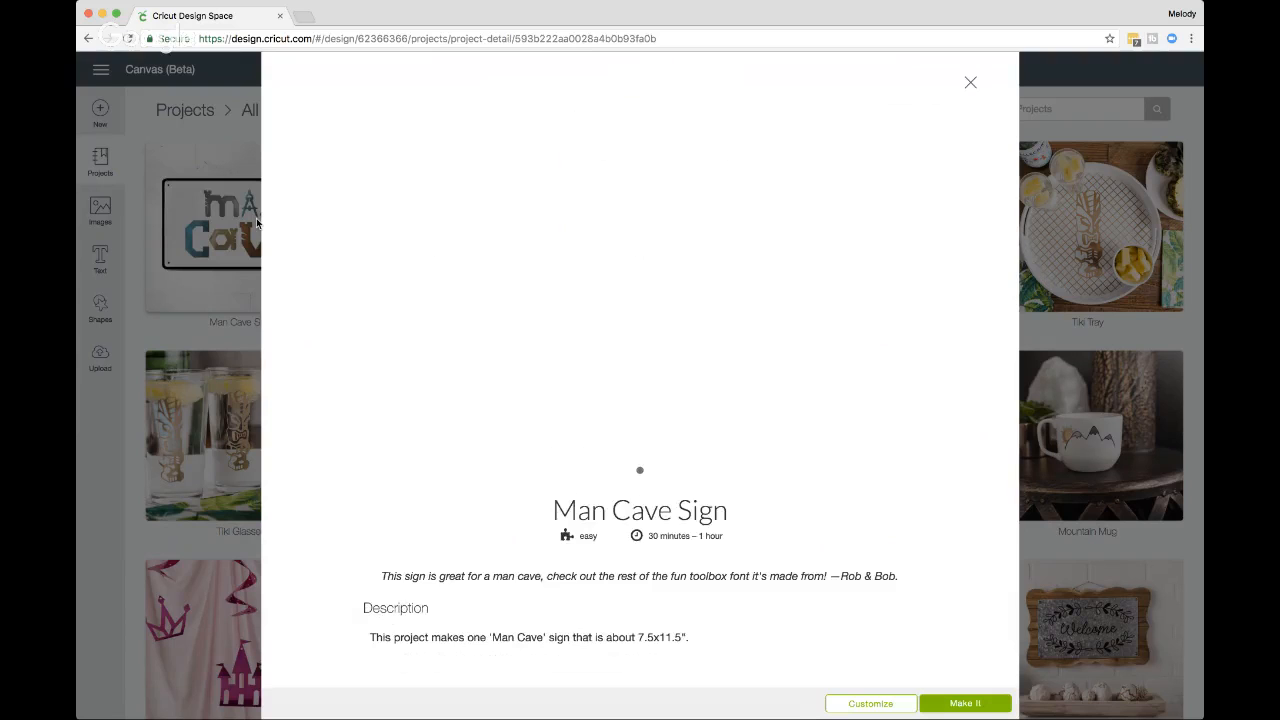
{"action": "scroll", "coordinate": [872, 678], "scroll_direction": "down", "scroll_amount": 1}
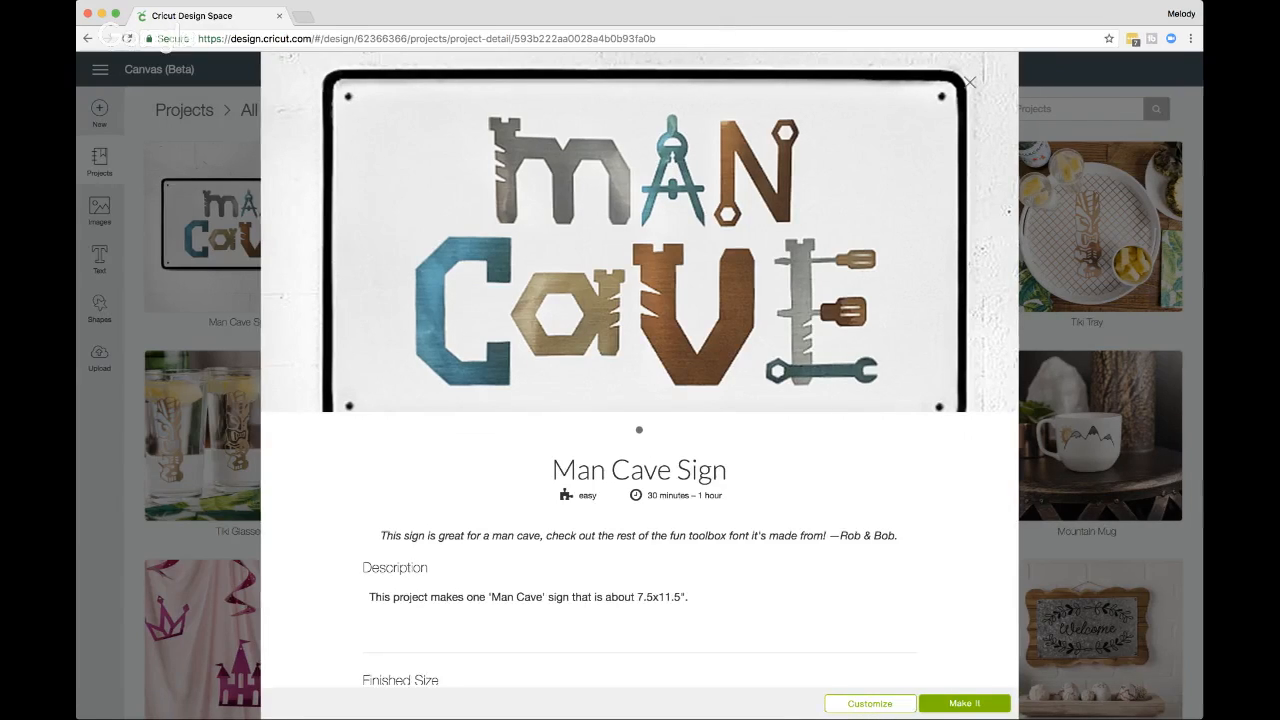
{"action": "left_click", "coordinate": [870, 704]}
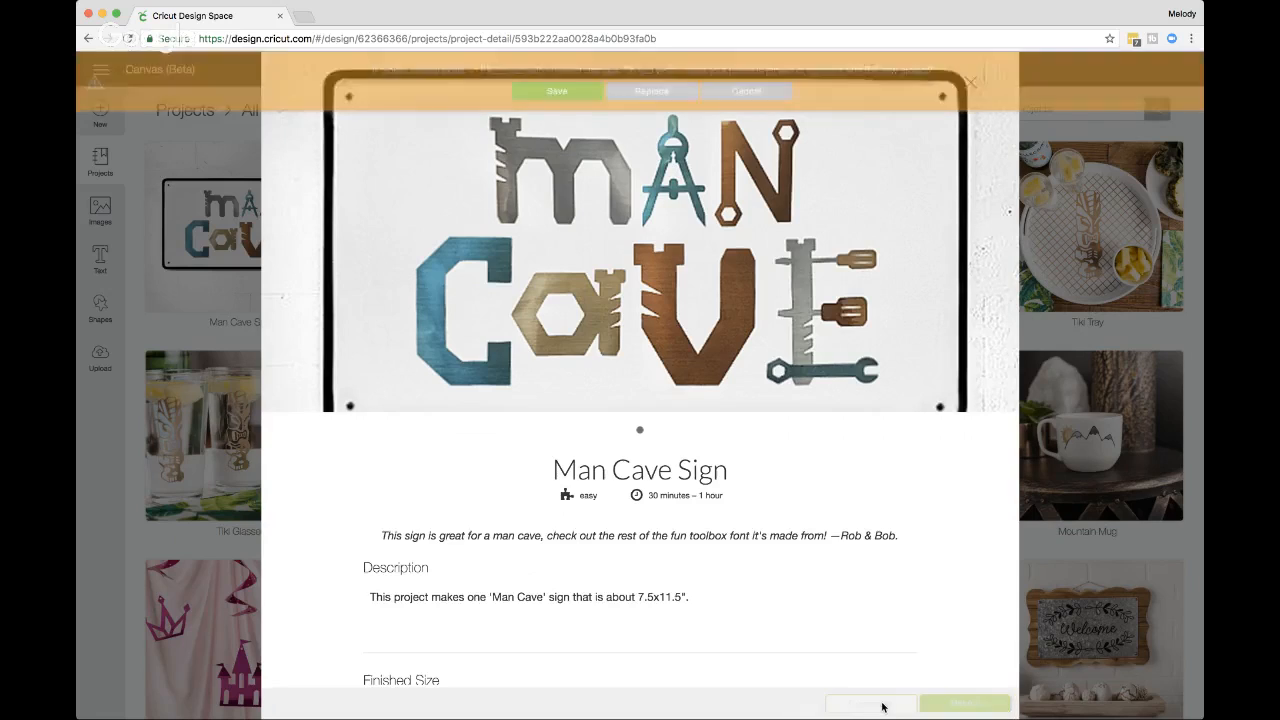
{"action": "left_click", "coordinate": [643, 95]}
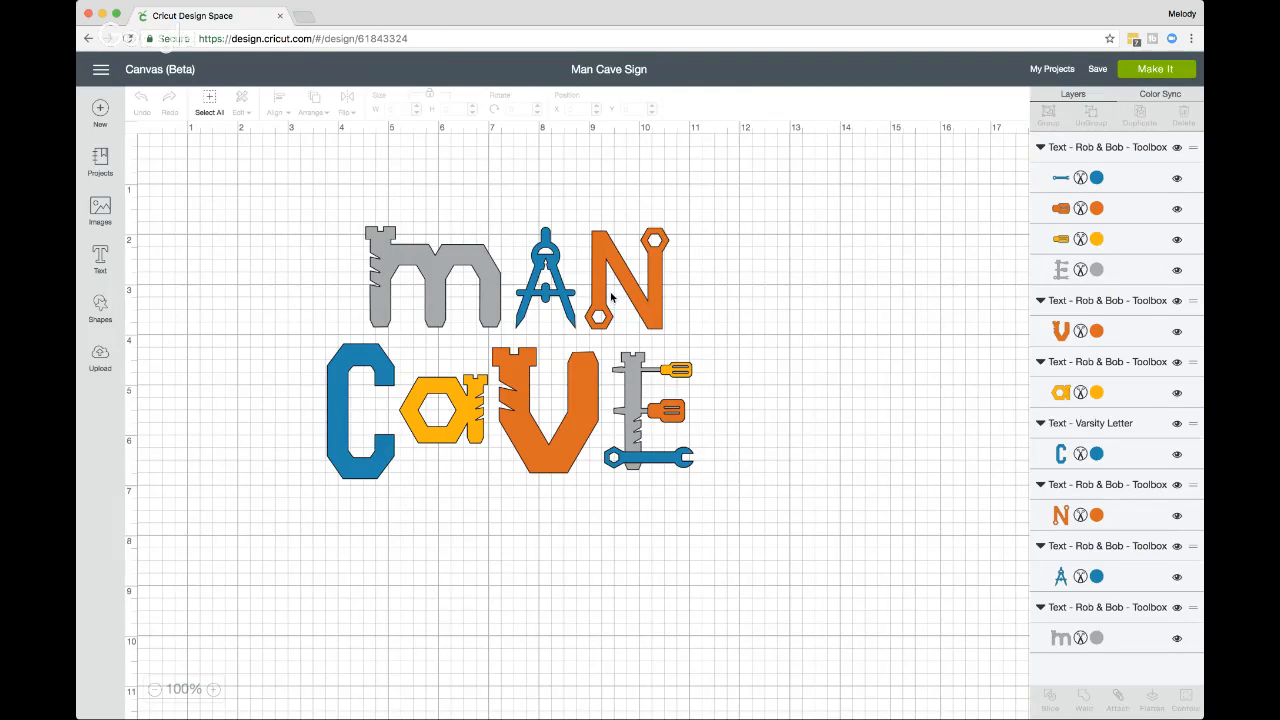
Step: Nudge the letter N slightly and save the project as a copy named Man Cave Sign - 1
{"action": "left_click", "coordinate": [1098, 74]}
{"action": "left_click", "coordinate": [1090, 97]}
{"action": "left_click", "coordinate": [1097, 69]}
{"action": "left_click_drag", "start_coordinate": [654, 274], "coordinate": [655, 274]}
{"action": "left_click", "coordinate": [1100, 70]}
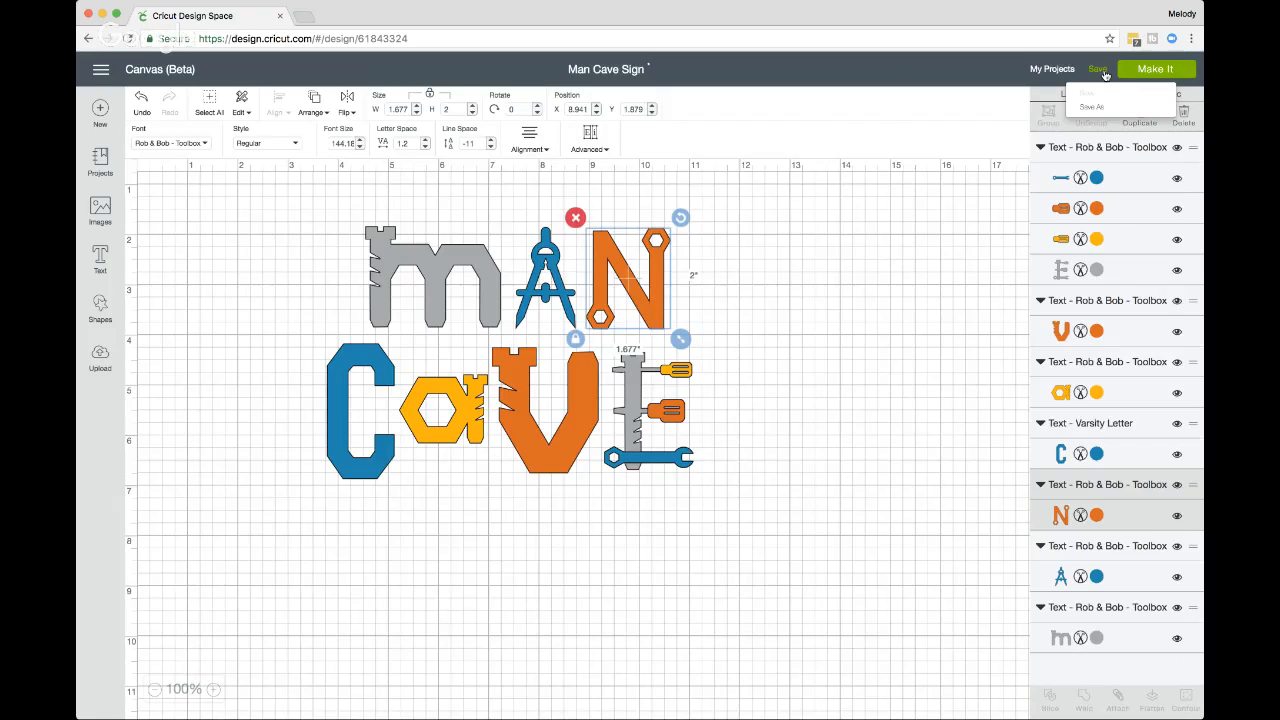
{"action": "left_click", "coordinate": [1084, 94]}
{"action": "left_click", "coordinate": [1102, 72]}
{"action": "left_click", "coordinate": [1100, 111]}
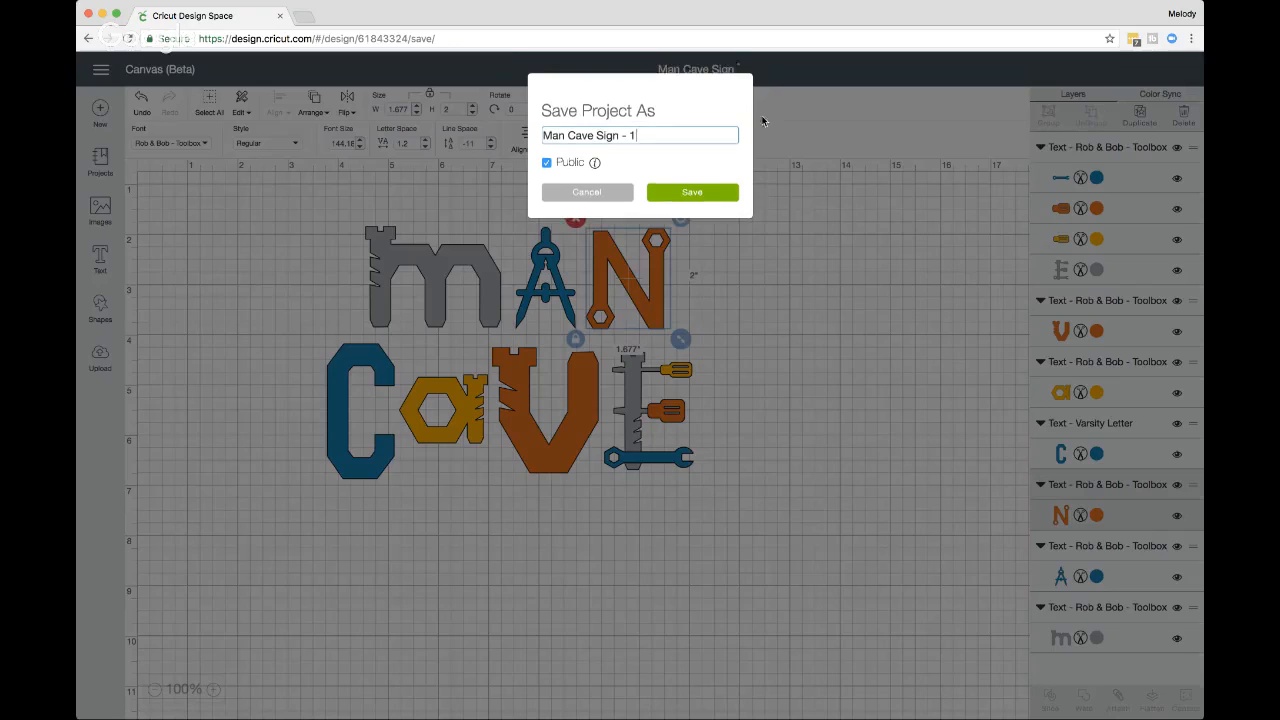
{"action": "left_click", "coordinate": [700, 192]}
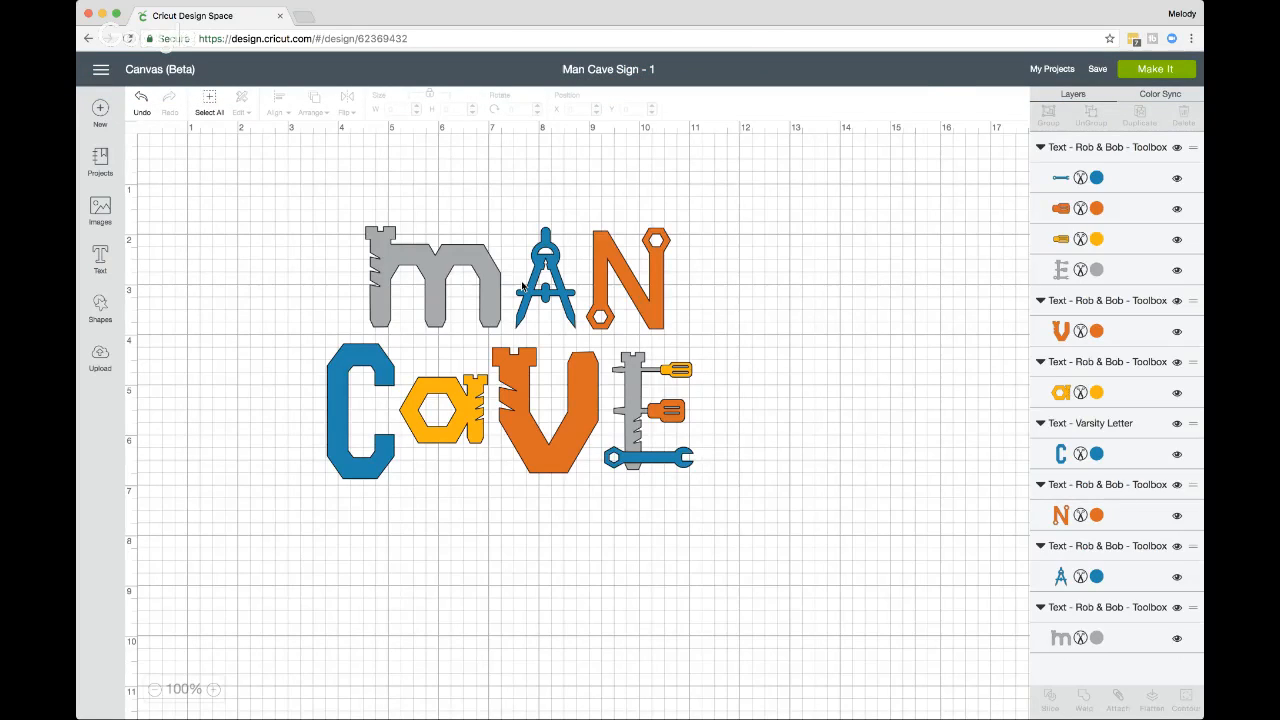
Step: Open the saved Test for sizing project from My Projects
{"action": "left_click", "coordinate": [1050, 75]}
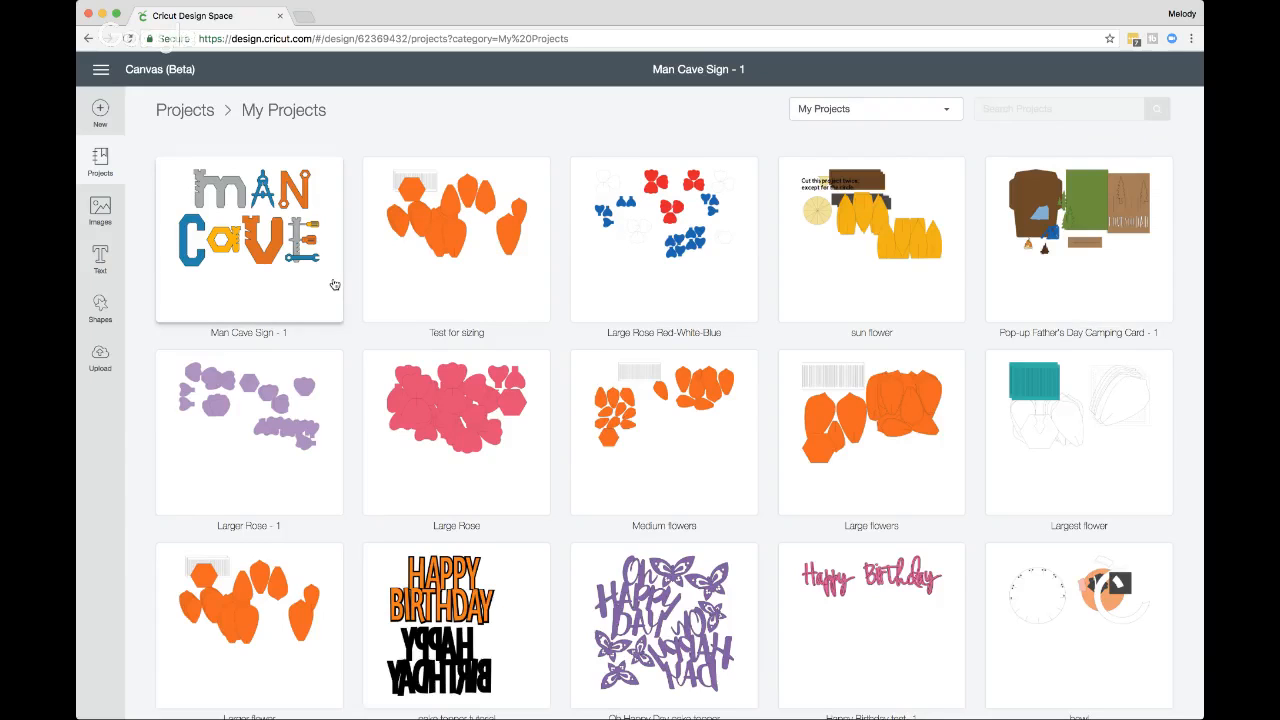
{"action": "left_click", "coordinate": [435, 249]}
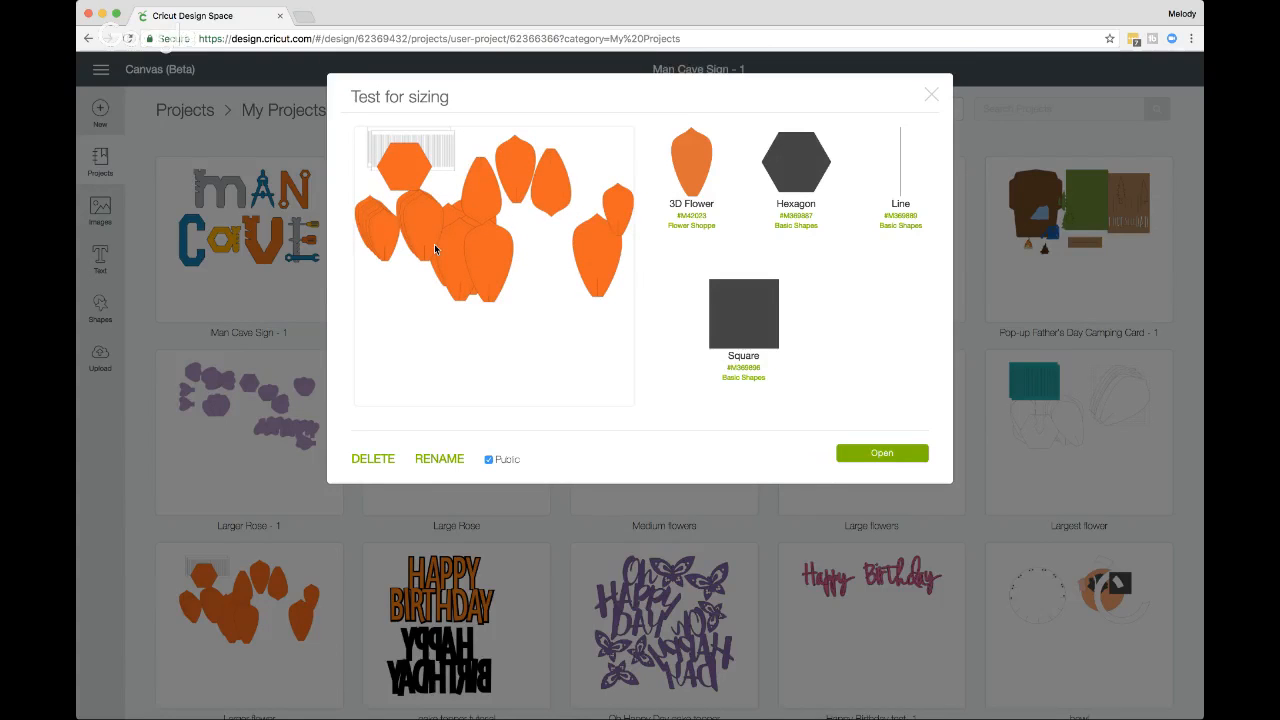
{"action": "left_click", "coordinate": [873, 455]}
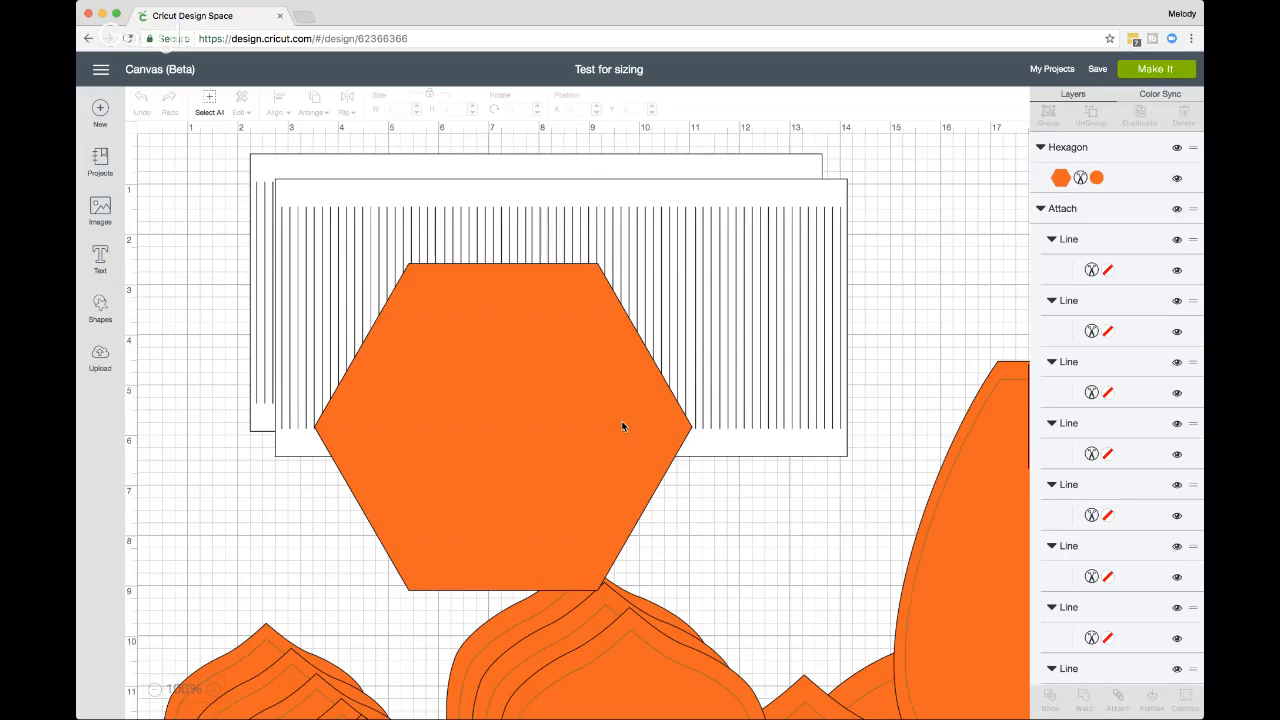
Step: Move one petal from the smallest petal stack into the empty area below it, at about X 0.389, Y 23.556
{"action": "scroll", "coordinate": [621, 426], "scroll_direction": "down", "scroll_amount": 1}
{"action": "scroll", "coordinate": [621, 426], "scroll_direction": "down", "scroll_amount": 4}
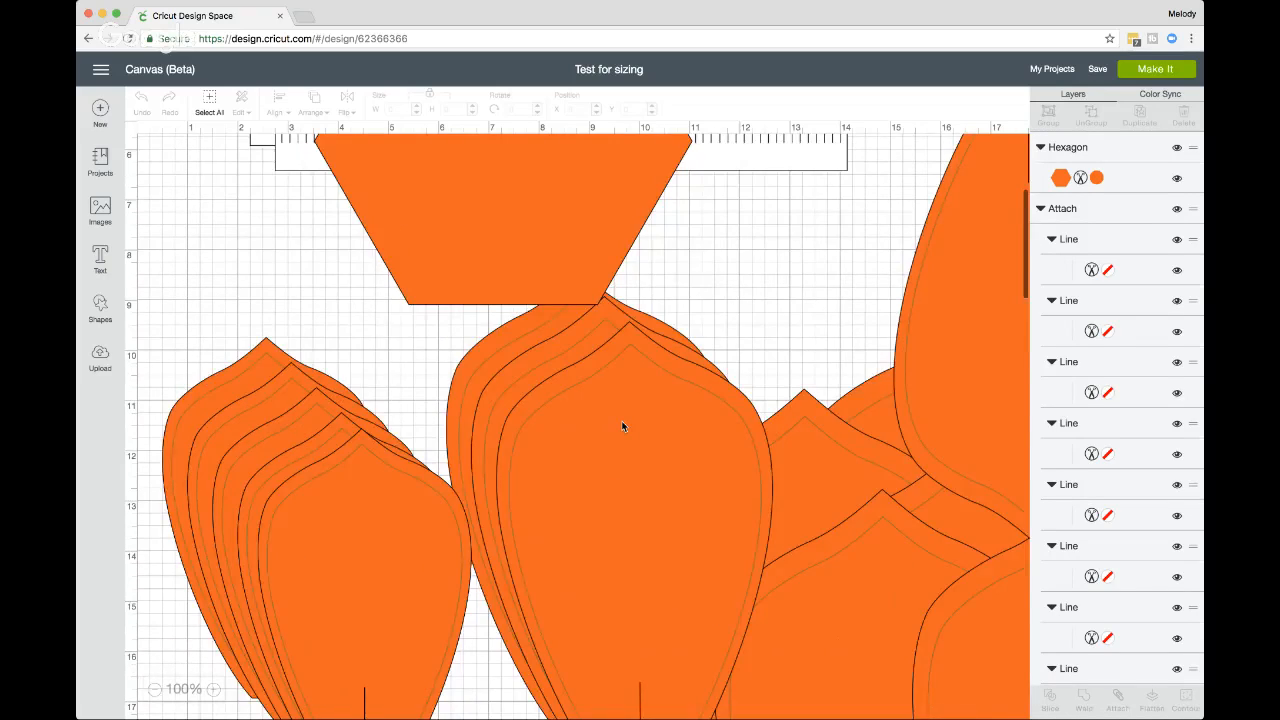
{"action": "scroll", "coordinate": [621, 426], "scroll_direction": "down", "scroll_amount": 6}
{"action": "left_click_drag", "start_coordinate": [299, 272], "coordinate": [264, 681]}
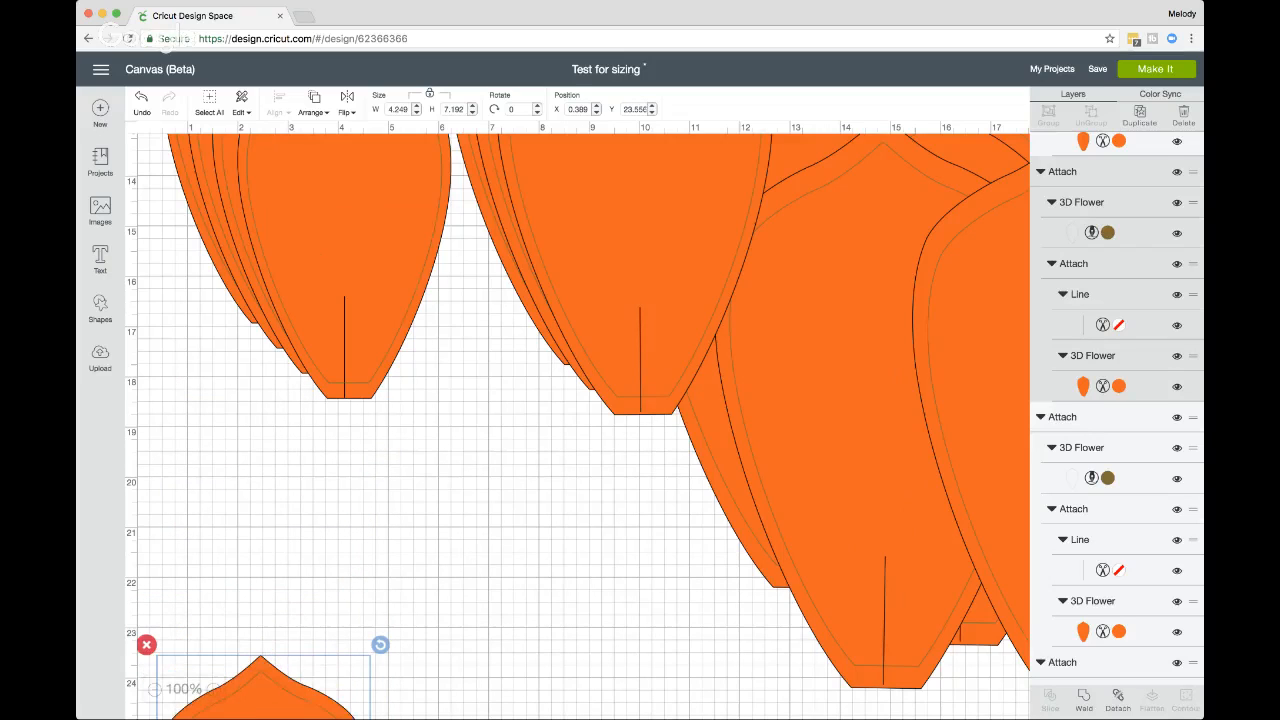
{"action": "scroll", "coordinate": [341, 556], "scroll_direction": "down", "scroll_amount": 4}
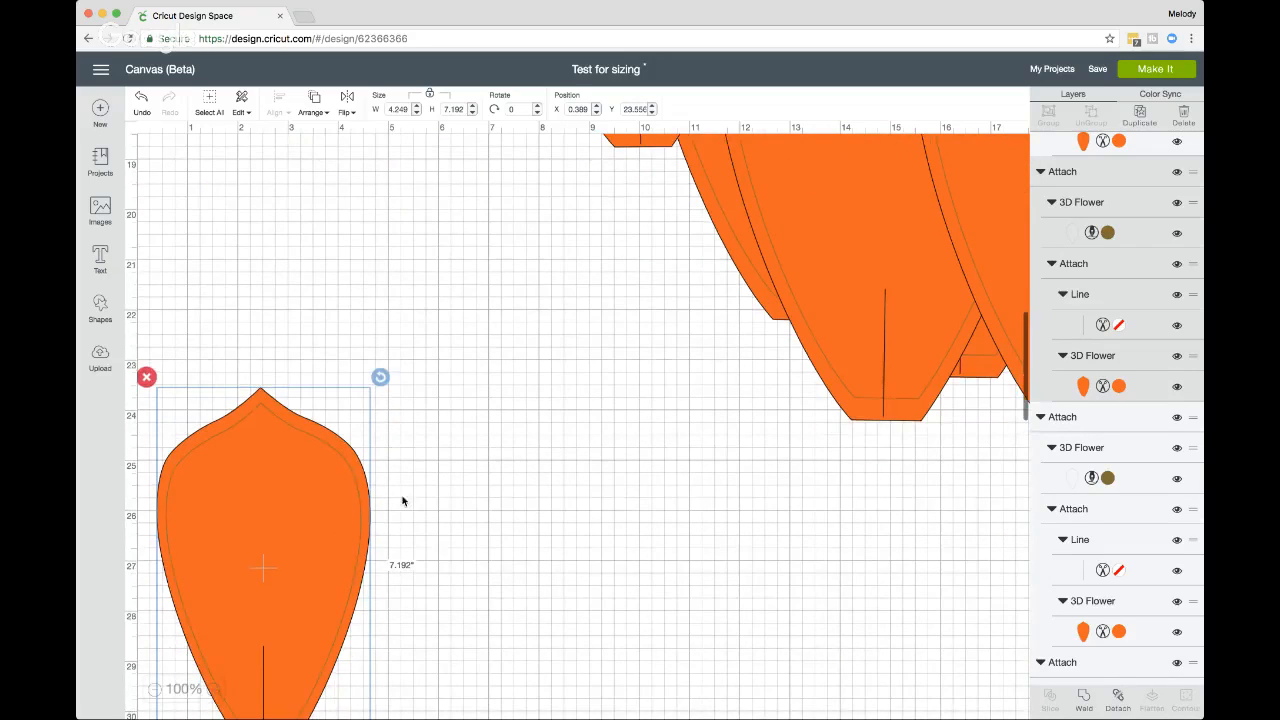
Step: Select all the medium and large petals together and delete them from the canvas
{"action": "left_click", "coordinate": [156, 690]}
{"action": "left_click", "coordinate": [156, 690]}
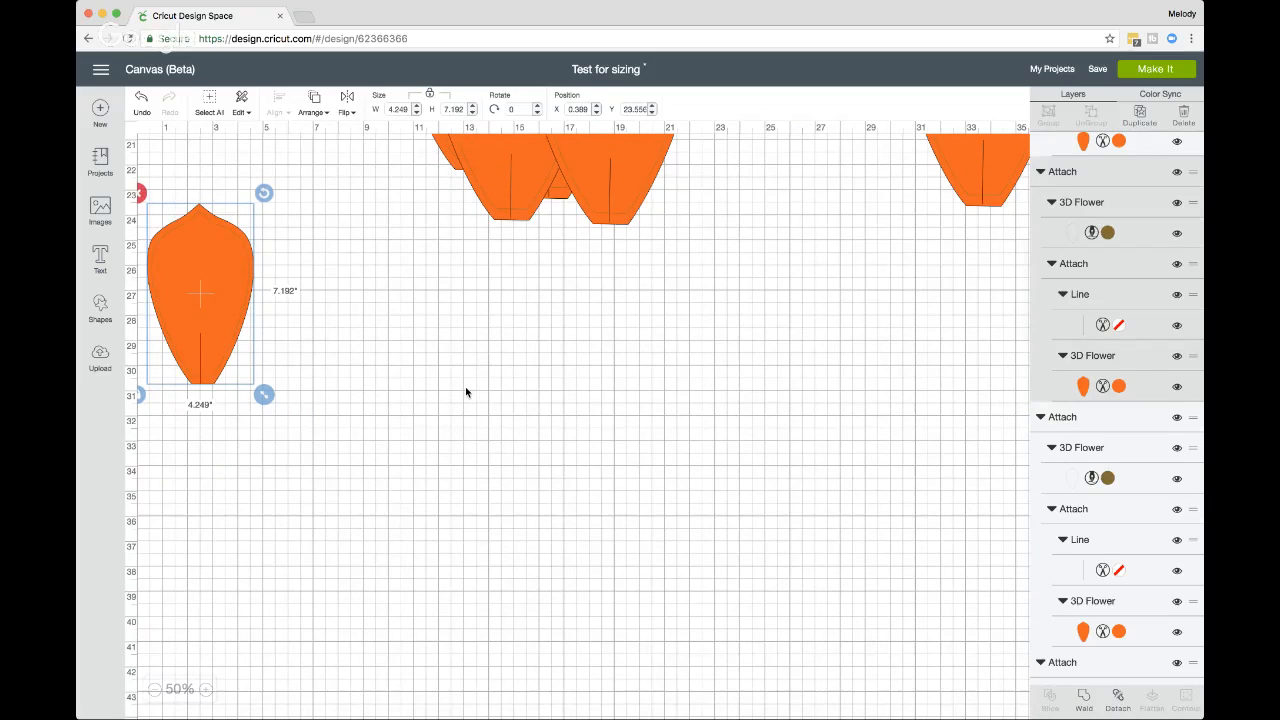
{"action": "scroll", "coordinate": [468, 389], "scroll_direction": "up", "scroll_amount": 4}
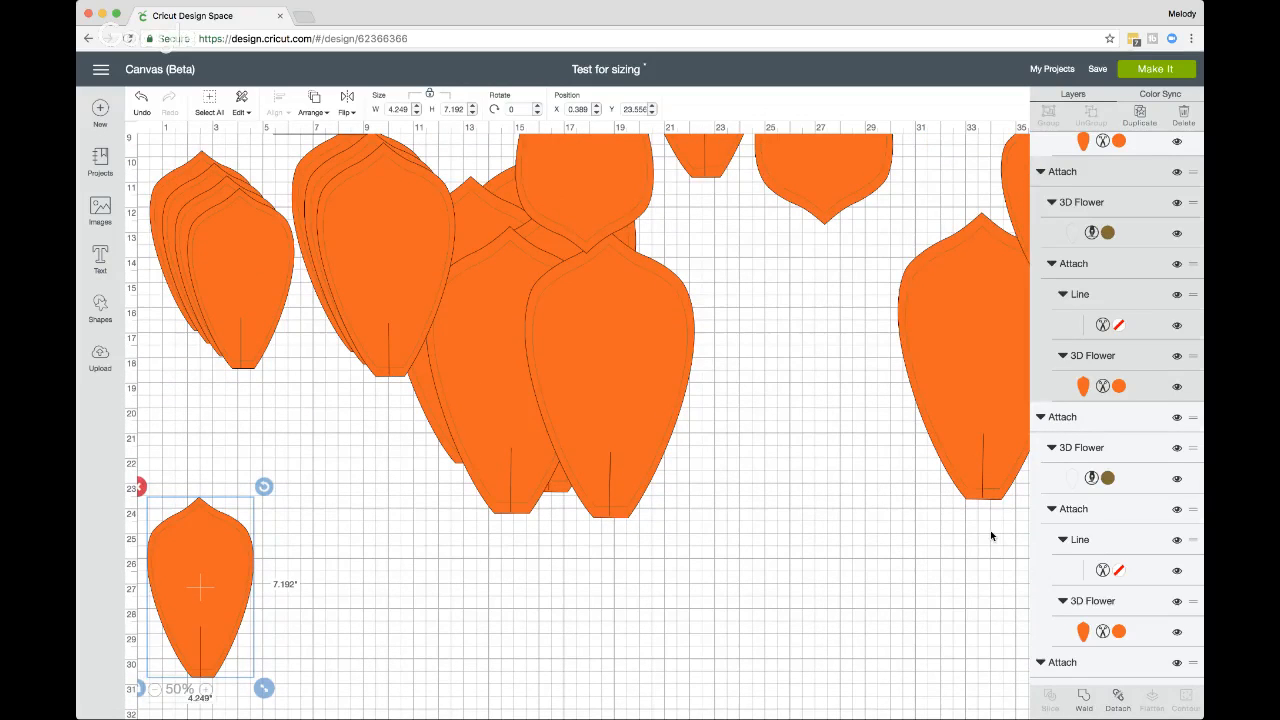
{"action": "left_click_drag", "start_coordinate": [990, 530], "coordinate": [206, 130]}
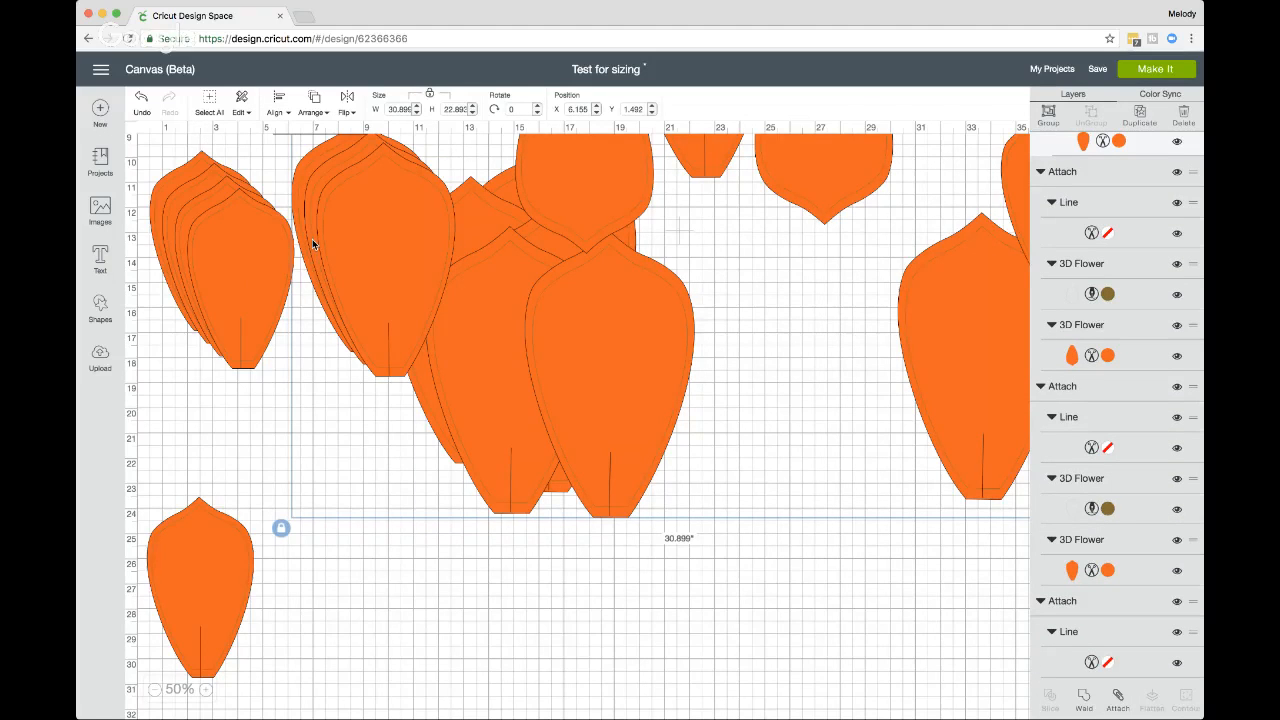
{"action": "scroll", "coordinate": [312, 239], "scroll_direction": "up", "scroll_amount": 2}
{"action": "scroll", "coordinate": [312, 239], "scroll_direction": "up", "scroll_amount": 2}
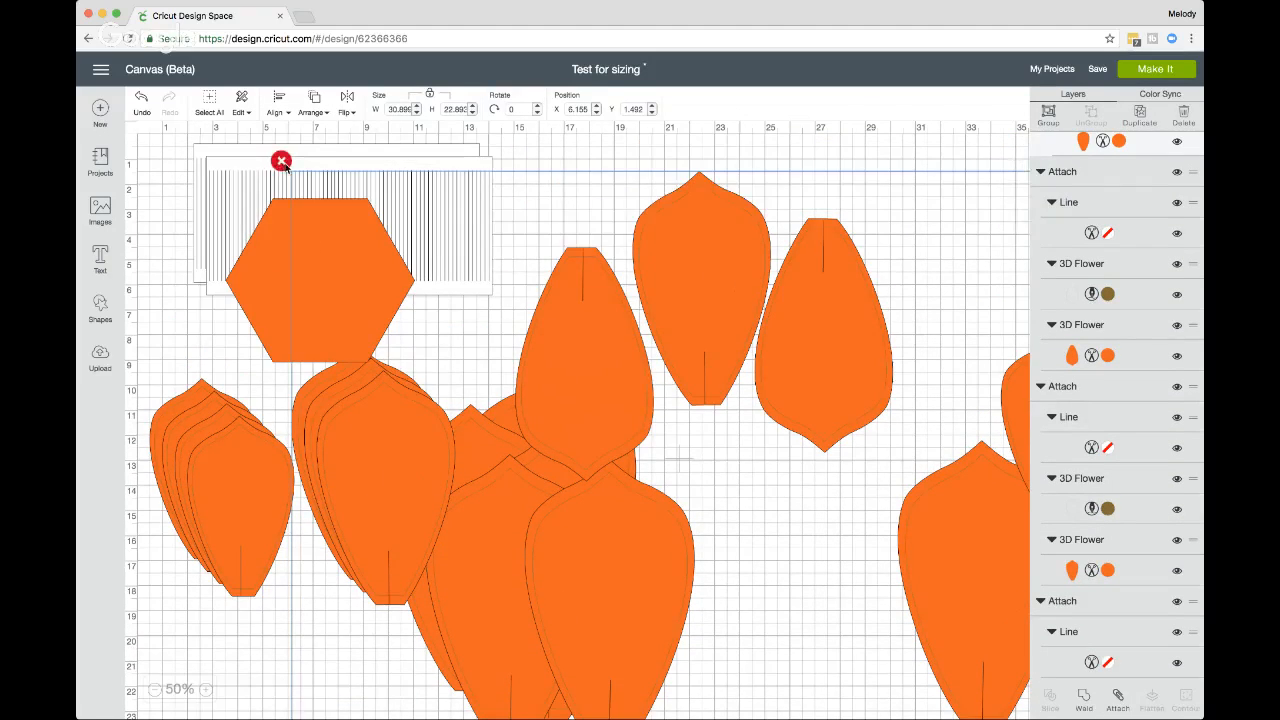
{"action": "key", "text": "Delete"}
Step: Delete the hexagon, the lined rectangles, the remaining small petal stack and the stray petal at the far right of the canvas
{"action": "left_click_drag", "start_coordinate": [436, 472], "coordinate": [171, 168]}
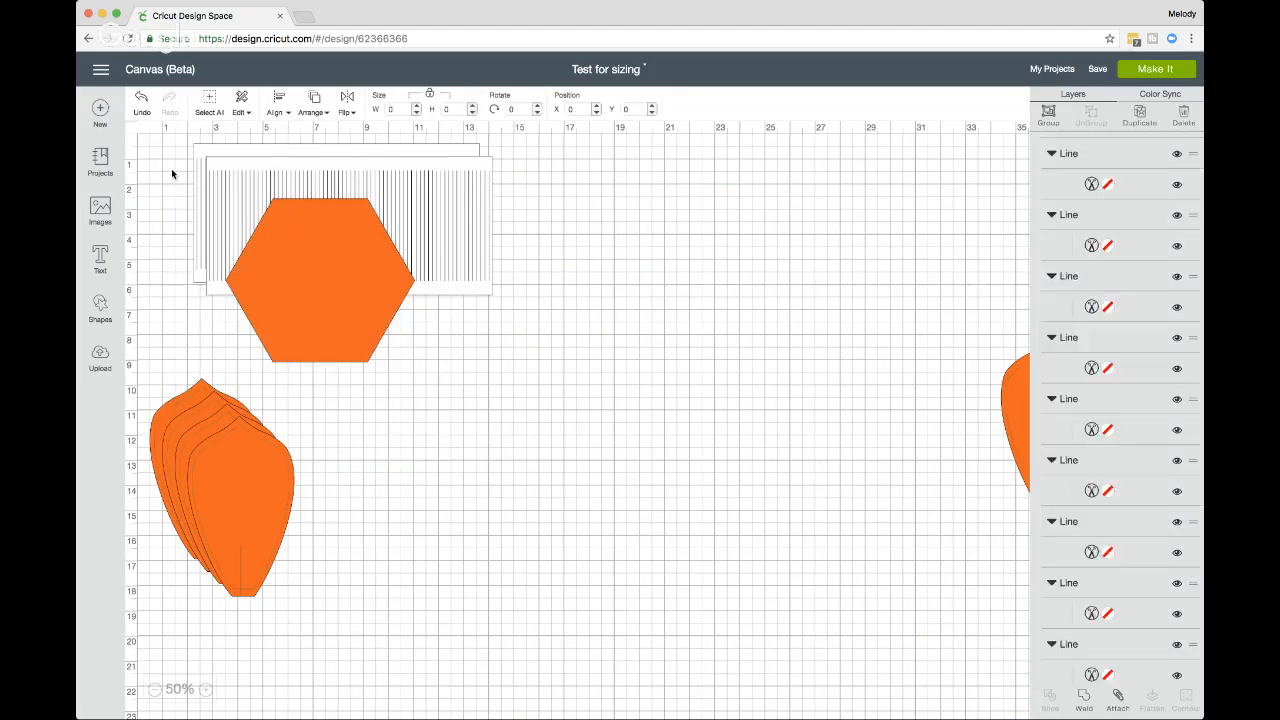
{"action": "key", "text": "Delete"}
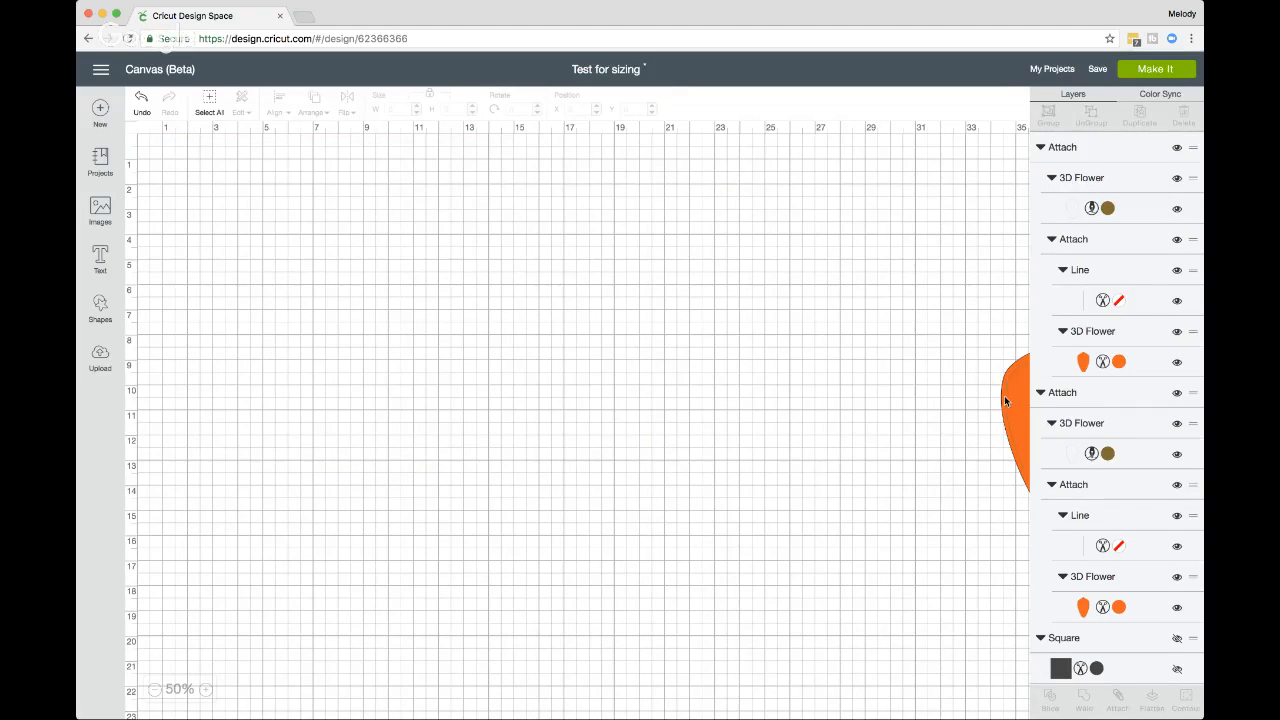
{"action": "scroll", "coordinate": [863, 431], "scroll_direction": "right", "scroll_amount": 5}
{"action": "left_click", "coordinate": [789, 406]}
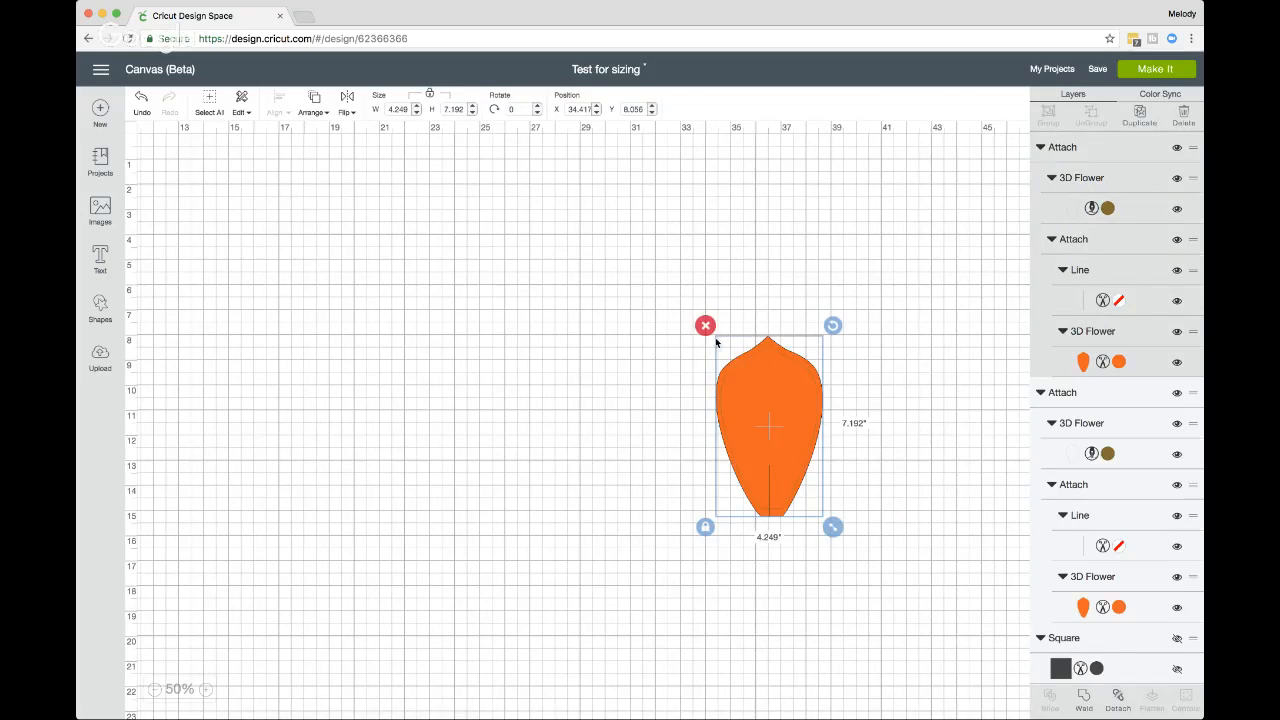
{"action": "key", "text": "Delete"}
Step: Move the remaining petal up near the canvas origin, to about X 3.194, Y 1.944
{"action": "scroll", "coordinate": [275, 345], "scroll_direction": "left", "scroll_amount": 5}
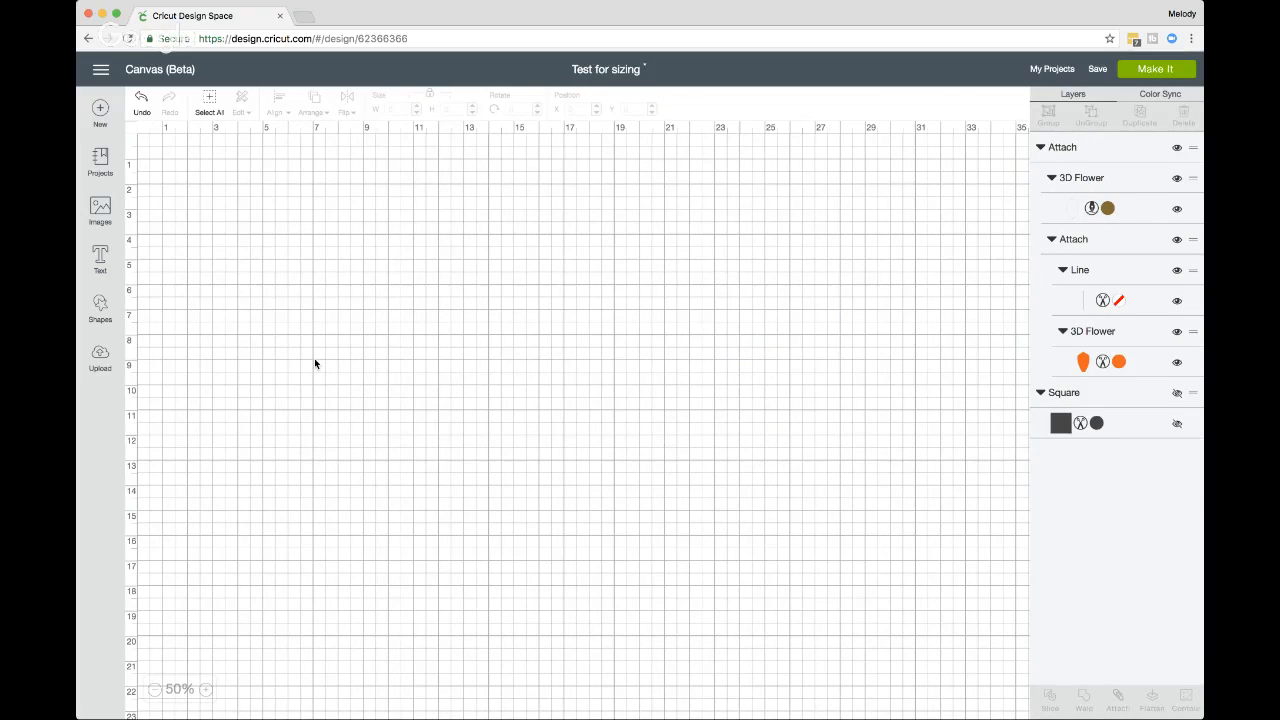
{"action": "scroll", "coordinate": [314, 359], "scroll_direction": "down", "scroll_amount": 8}
{"action": "left_click_drag", "start_coordinate": [217, 369], "coordinate": [251, 186]}
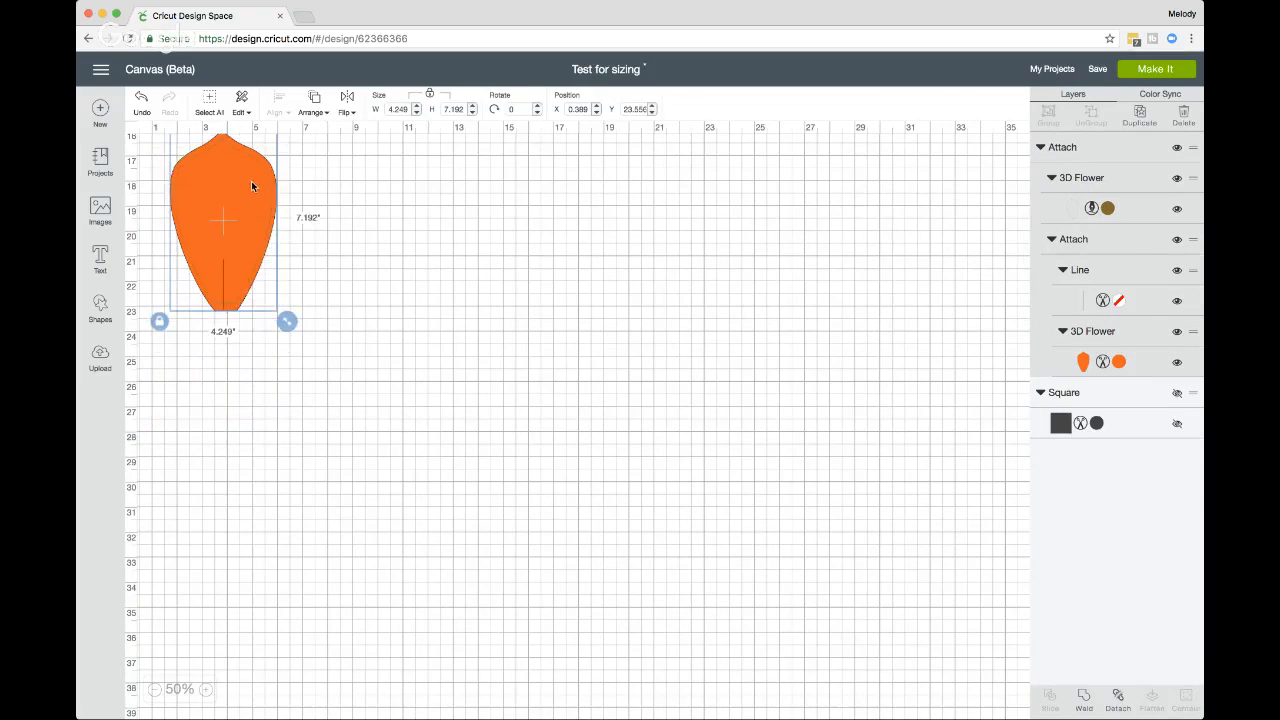
{"action": "scroll", "coordinate": [332, 263], "scroll_direction": "up", "scroll_amount": 8}
{"action": "left_click_drag", "start_coordinate": [234, 586], "coordinate": [291, 255]}
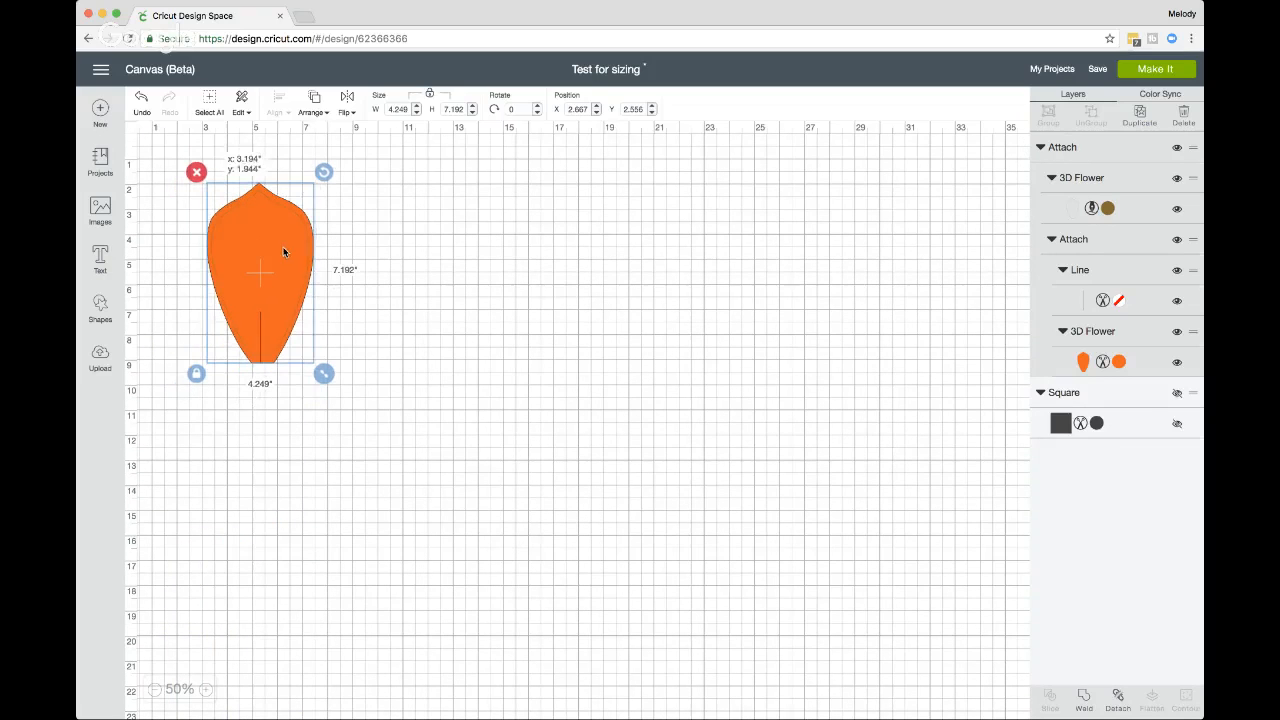
Step: Nudge the petal to about X 2.889, Y 1.639 and detach its drawn inner outline from the cut petal
{"action": "left_click", "coordinate": [206, 690]}
{"action": "left_click", "coordinate": [206, 690]}
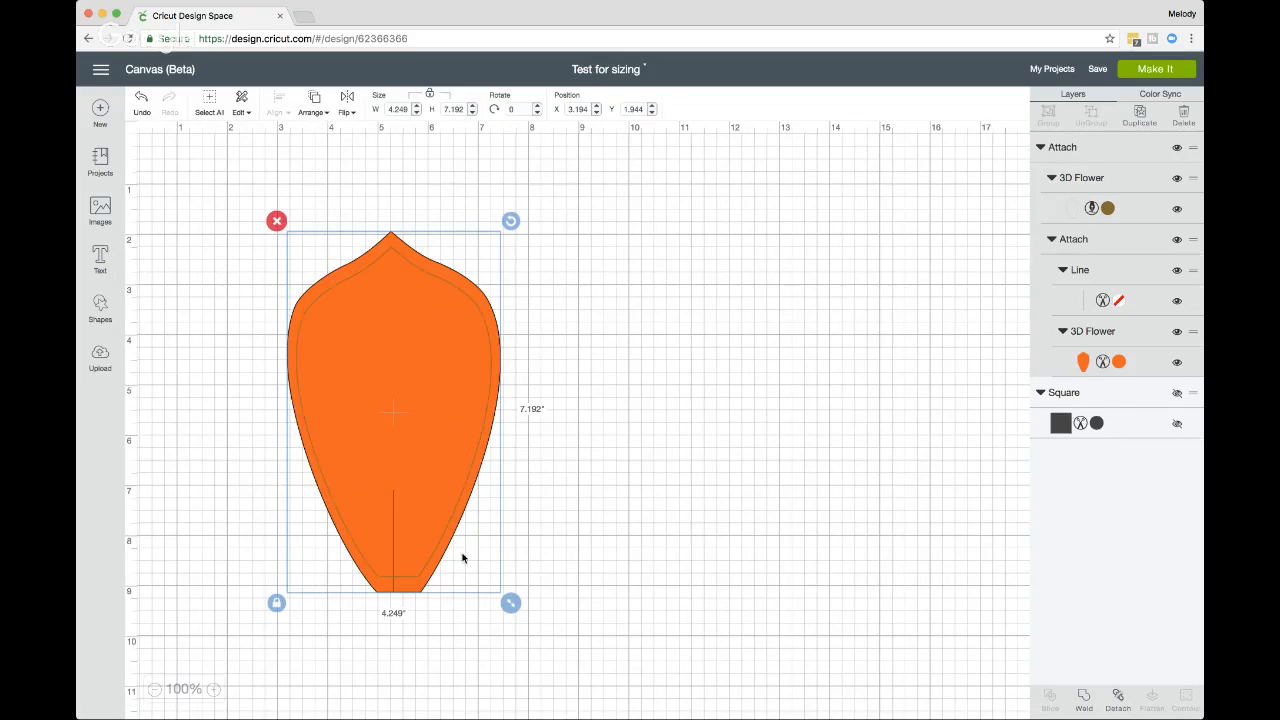
{"action": "left_click_drag", "start_coordinate": [425, 458], "coordinate": [411, 444]}
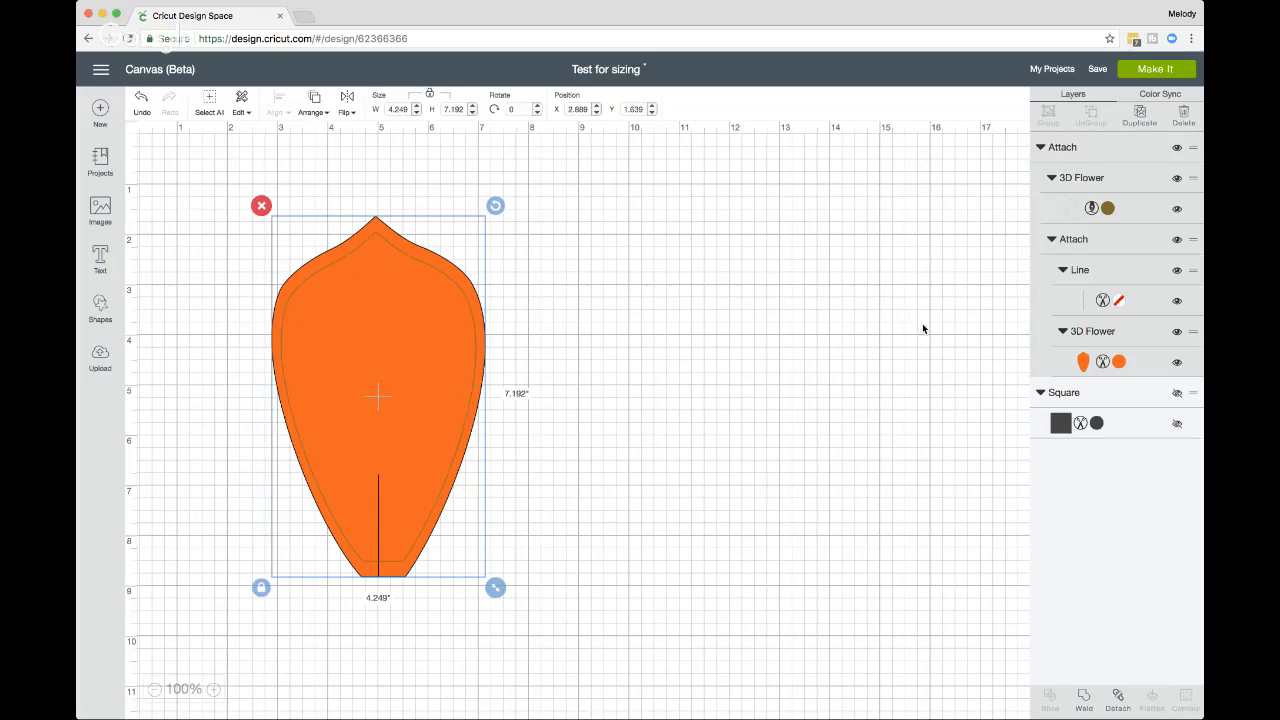
{"action": "left_click", "coordinate": [1115, 697]}
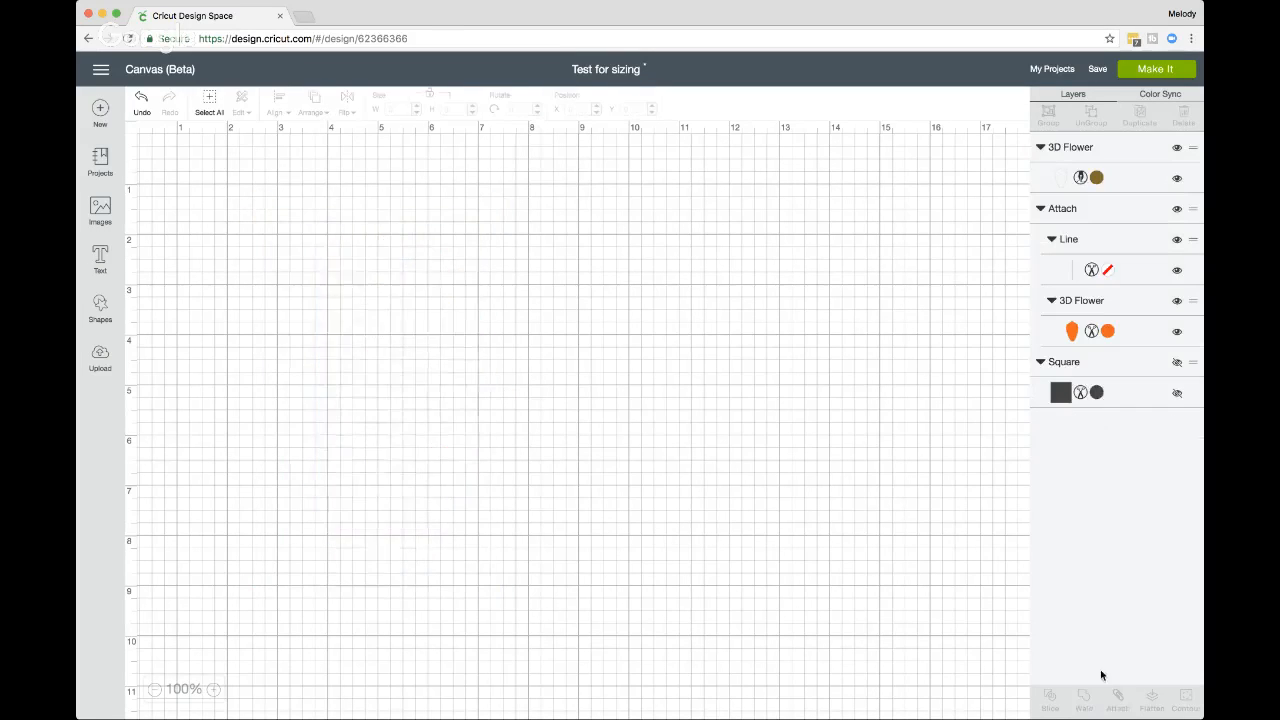
Step: Move the inner outline off the petal, switch its linetype to Cut and back to Write with the Black 0.3 Tip pen
{"action": "left_click_drag", "start_coordinate": [423, 323], "coordinate": [692, 297]}
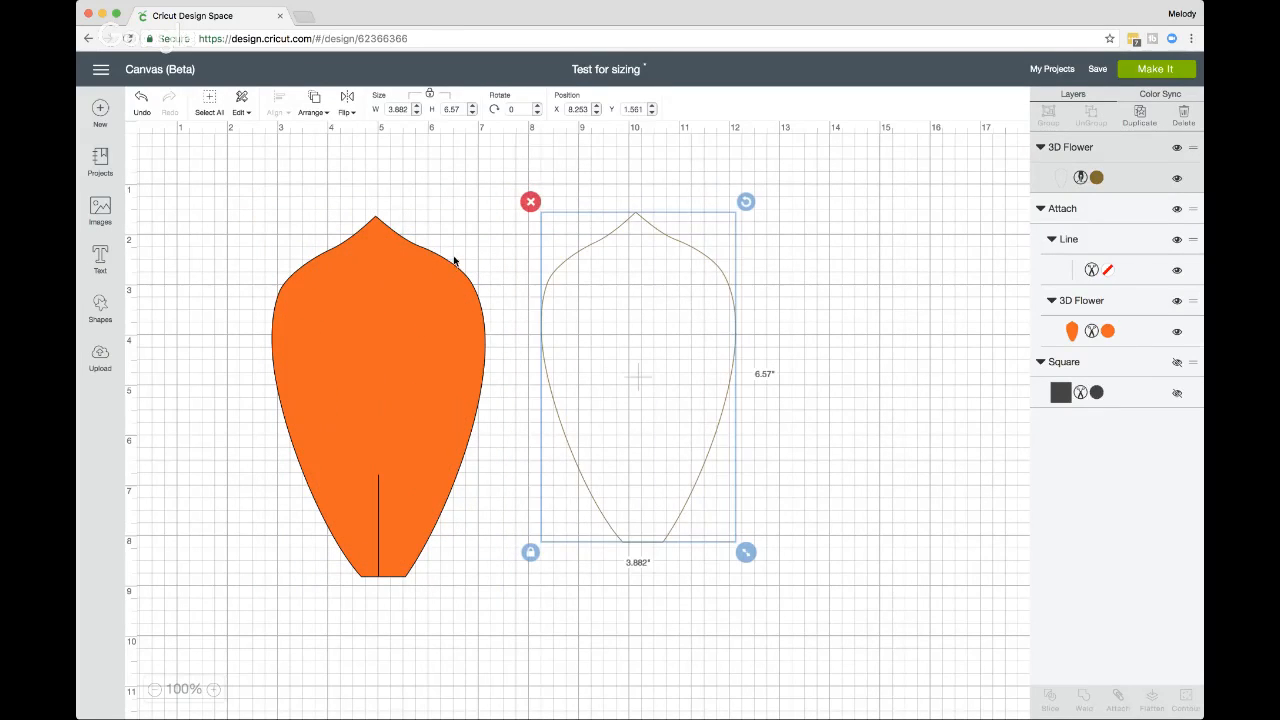
{"action": "left_click", "coordinate": [1097, 178]}
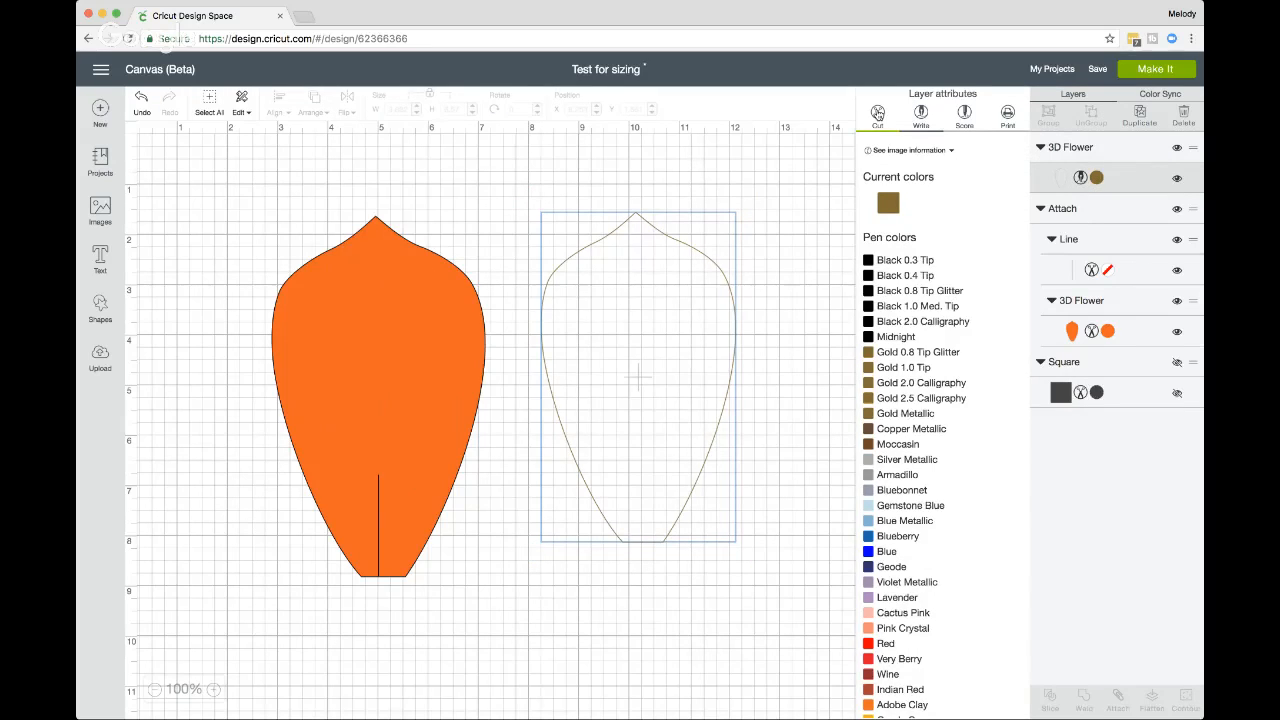
{"action": "left_click", "coordinate": [877, 112]}
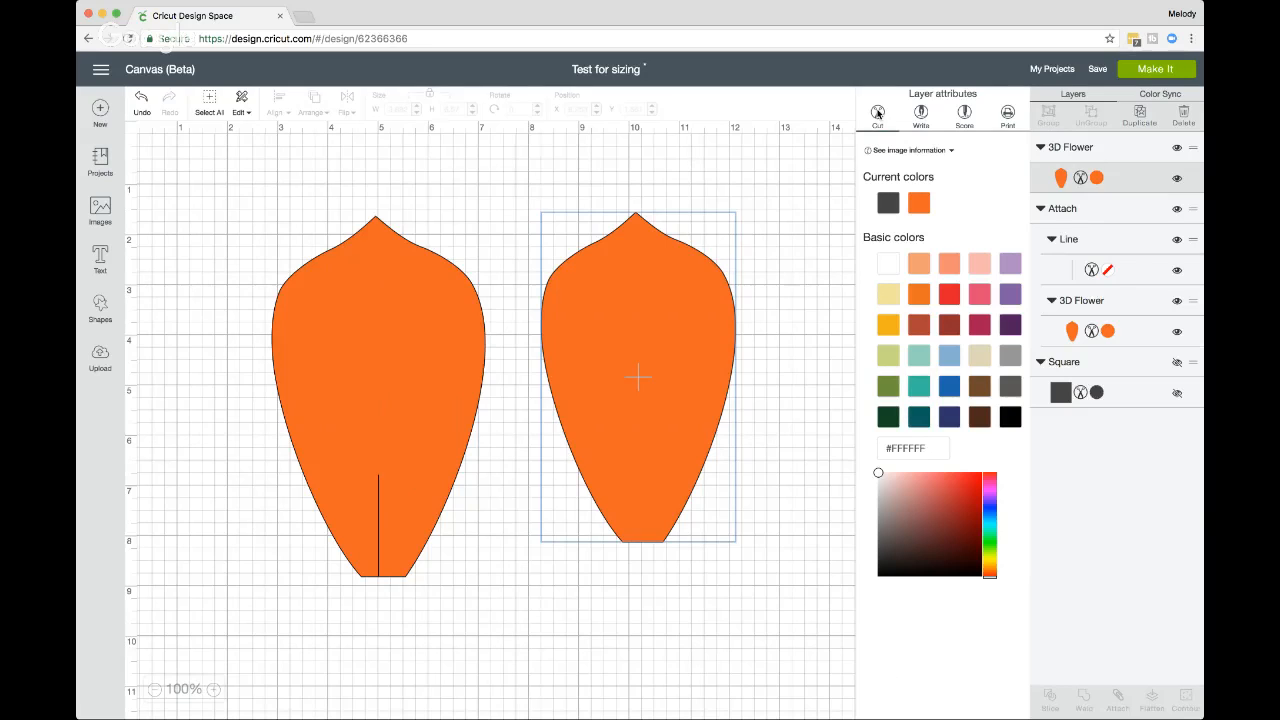
{"action": "left_click", "coordinate": [920, 112]}
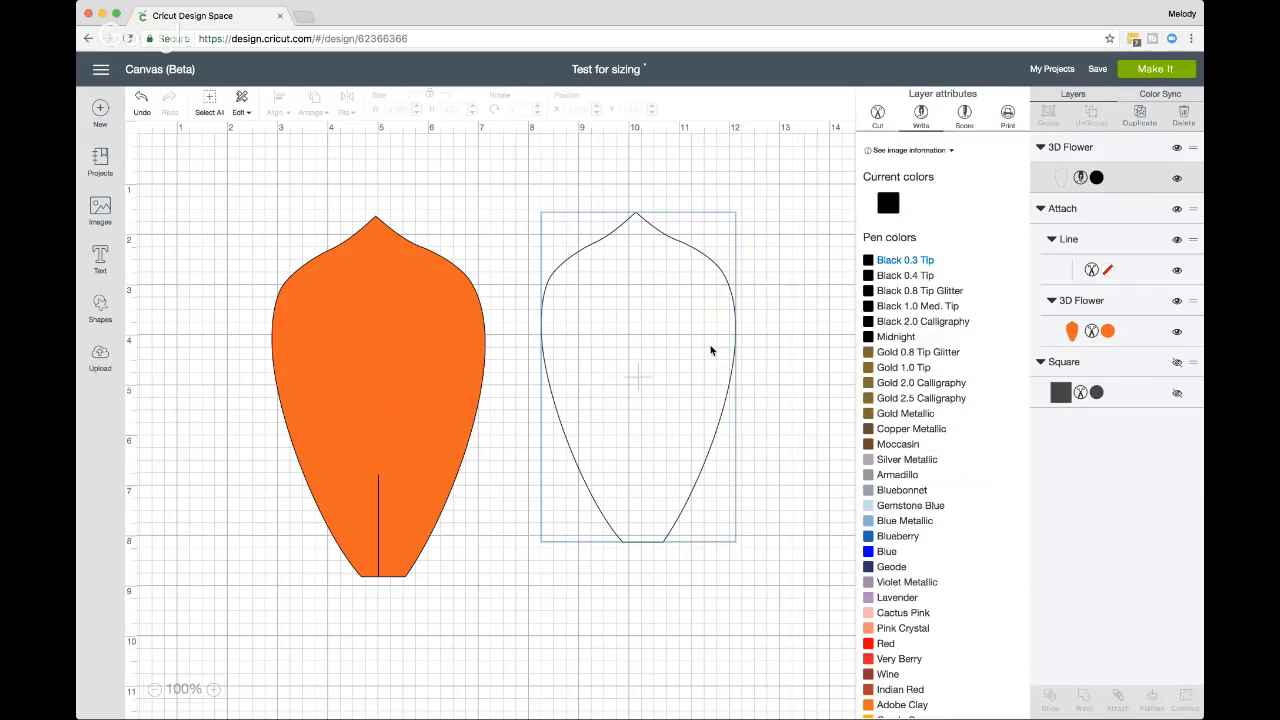
{"action": "left_click_drag", "start_coordinate": [711, 350], "coordinate": [732, 324]}
Step: Detach the slit line from the orange petal and move the line clear of it to about X 2.013, Y 4.807
{"action": "left_click_drag", "start_coordinate": [431, 445], "coordinate": [431, 423]}
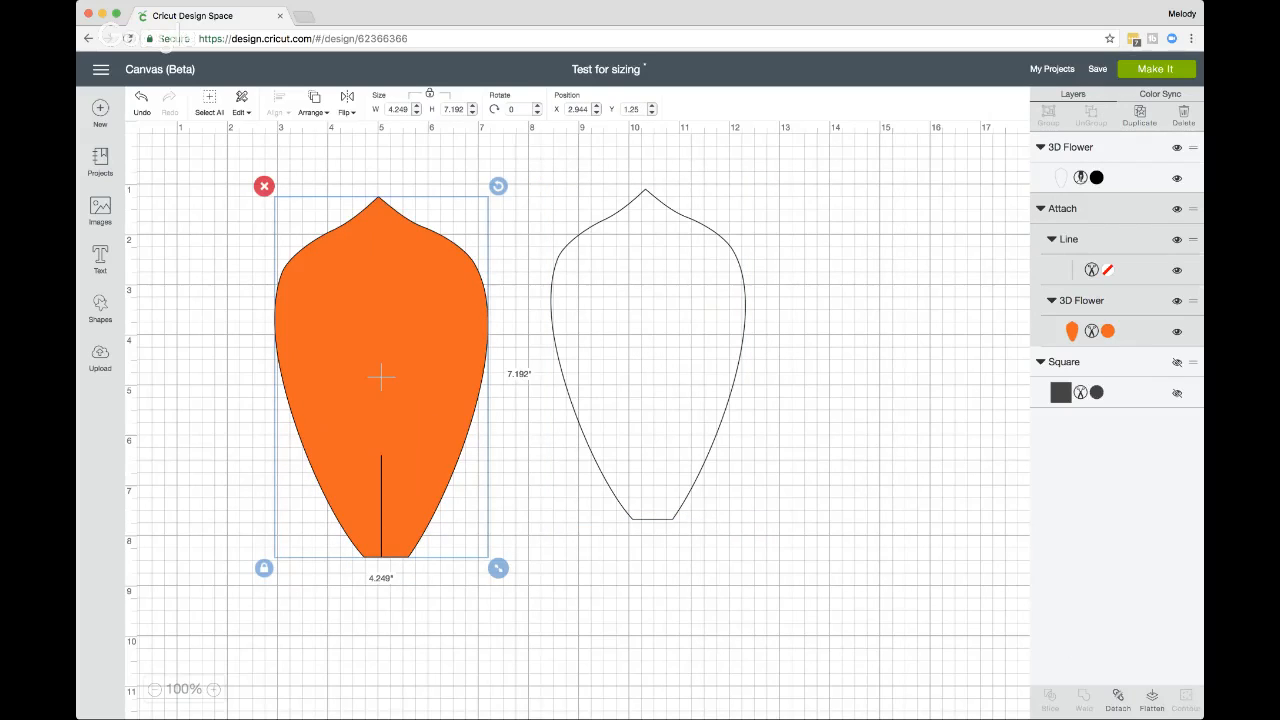
{"action": "left_click", "coordinate": [1118, 700]}
{"action": "left_click_drag", "start_coordinate": [380, 468], "coordinate": [227, 393]}
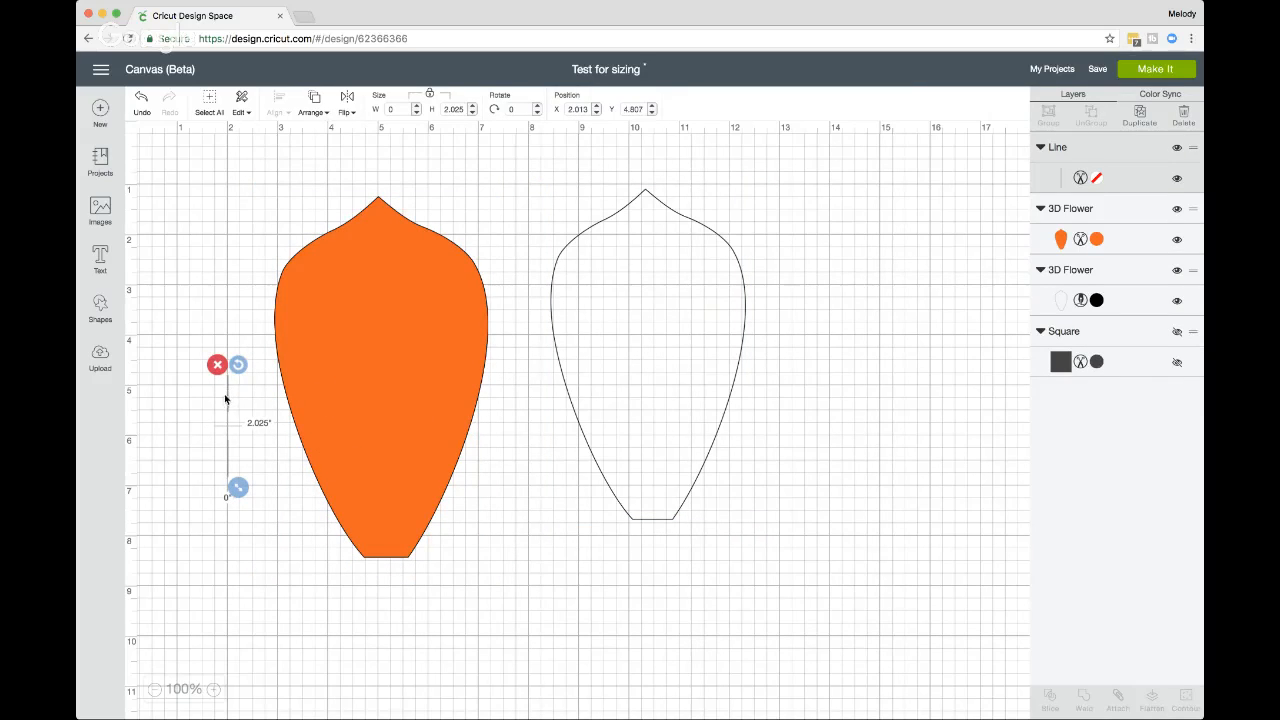
Step: Change the loose line to Score and try it on the petal, return it to Cut and move it back off the petal
{"action": "left_click", "coordinate": [1099, 180]}
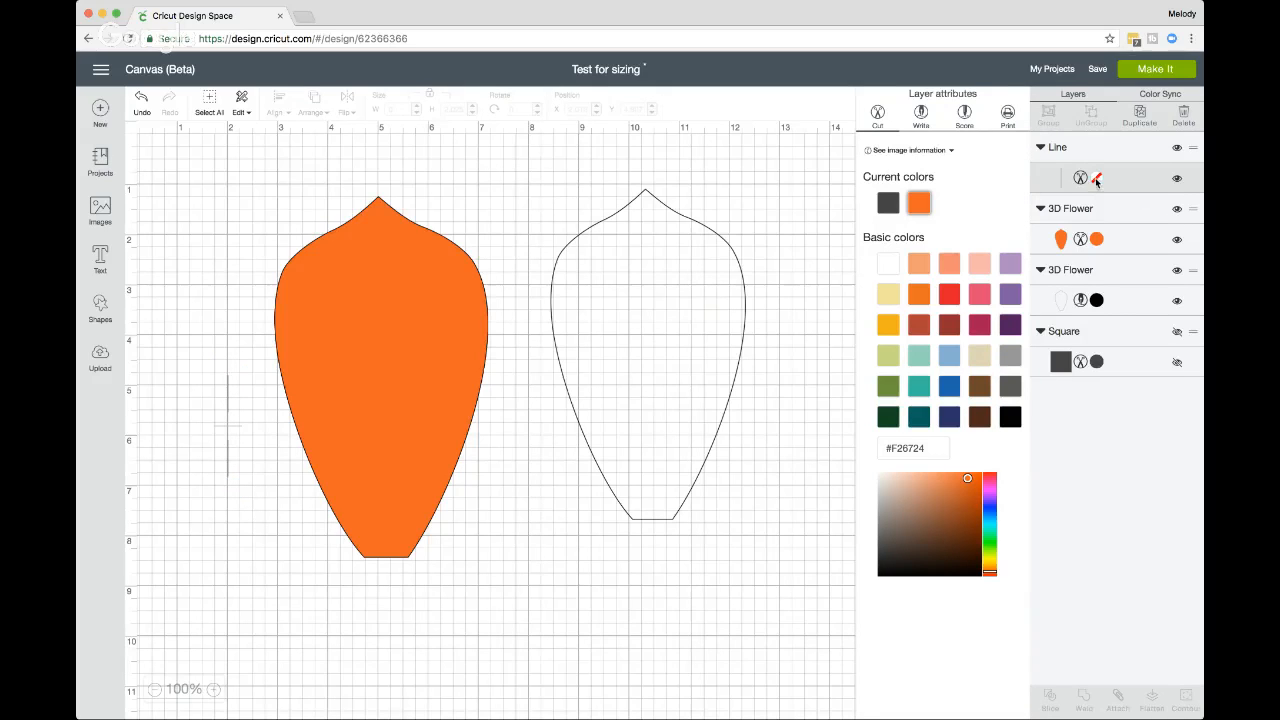
{"action": "left_click", "coordinate": [964, 113]}
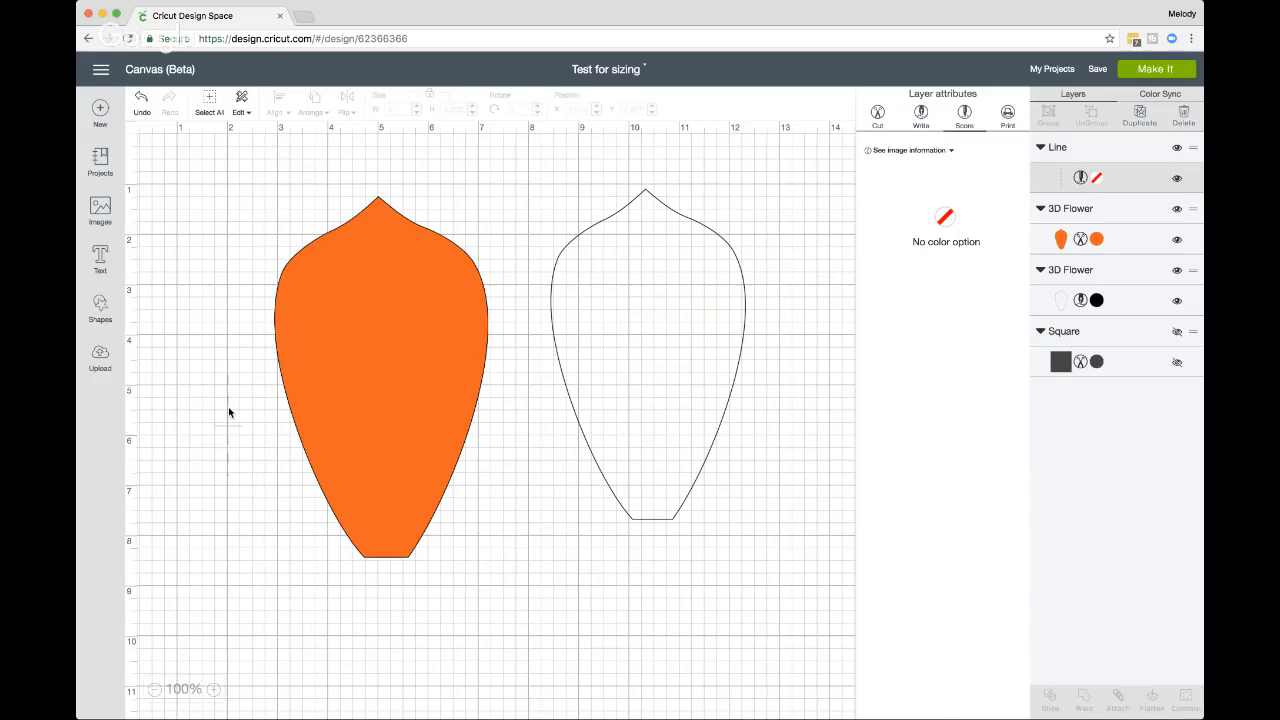
{"action": "left_click_drag", "start_coordinate": [228, 412], "coordinate": [316, 372]}
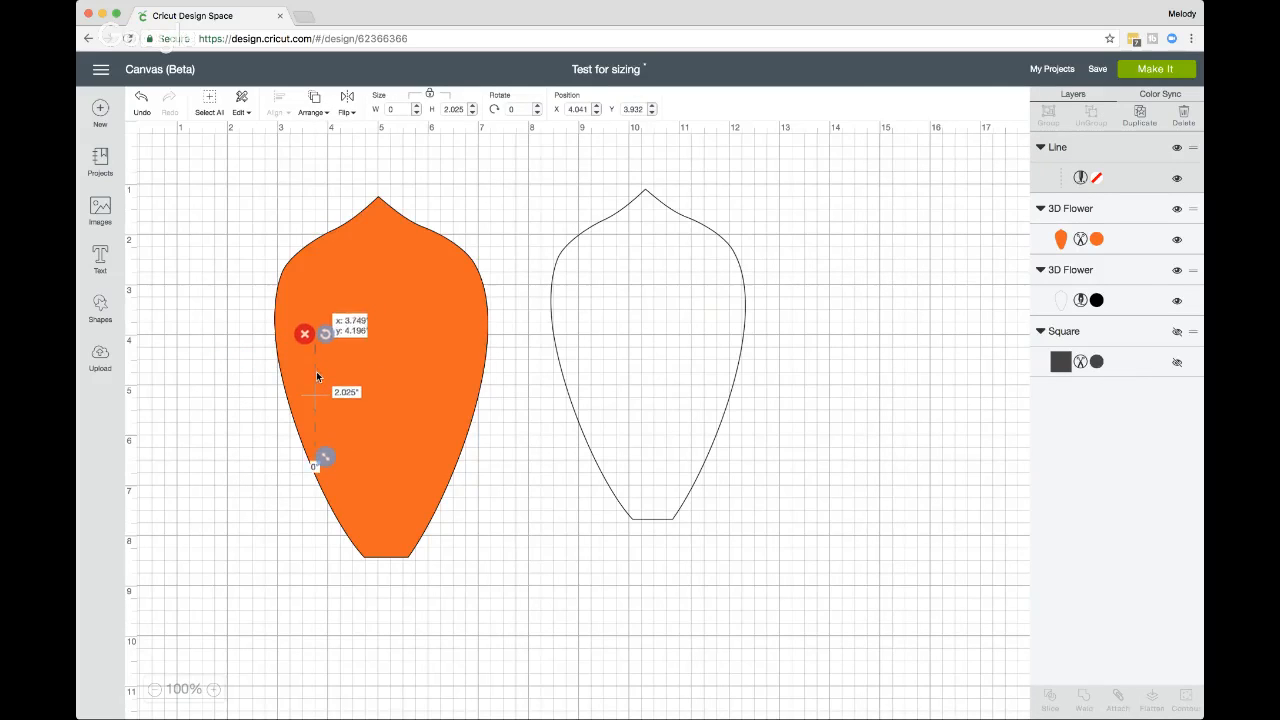
{"action": "left_click", "coordinate": [1081, 179]}
{"action": "left_click", "coordinate": [878, 114]}
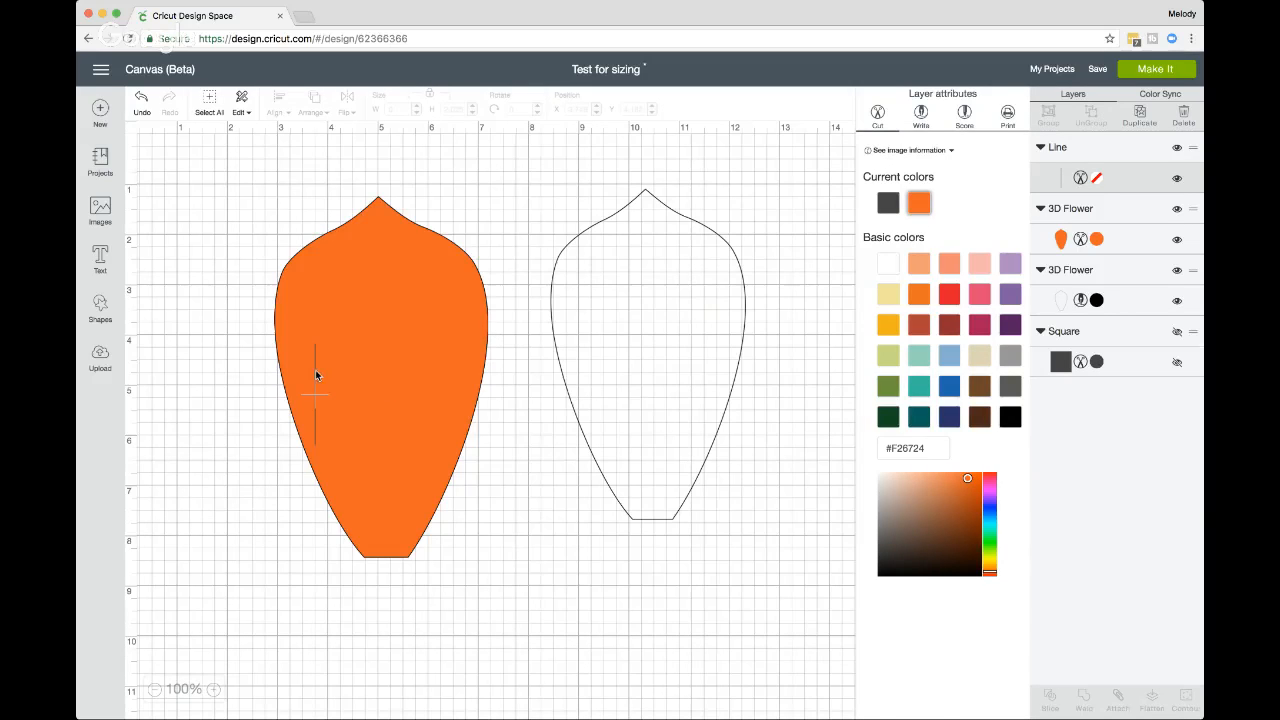
{"action": "left_click_drag", "start_coordinate": [316, 375], "coordinate": [235, 431]}
Step: Bring the drawn outline to the front and place it inside the orange petal at about X 3.156, Y 1.464
{"action": "left_click_drag", "start_coordinate": [634, 294], "coordinate": [570, 313]}
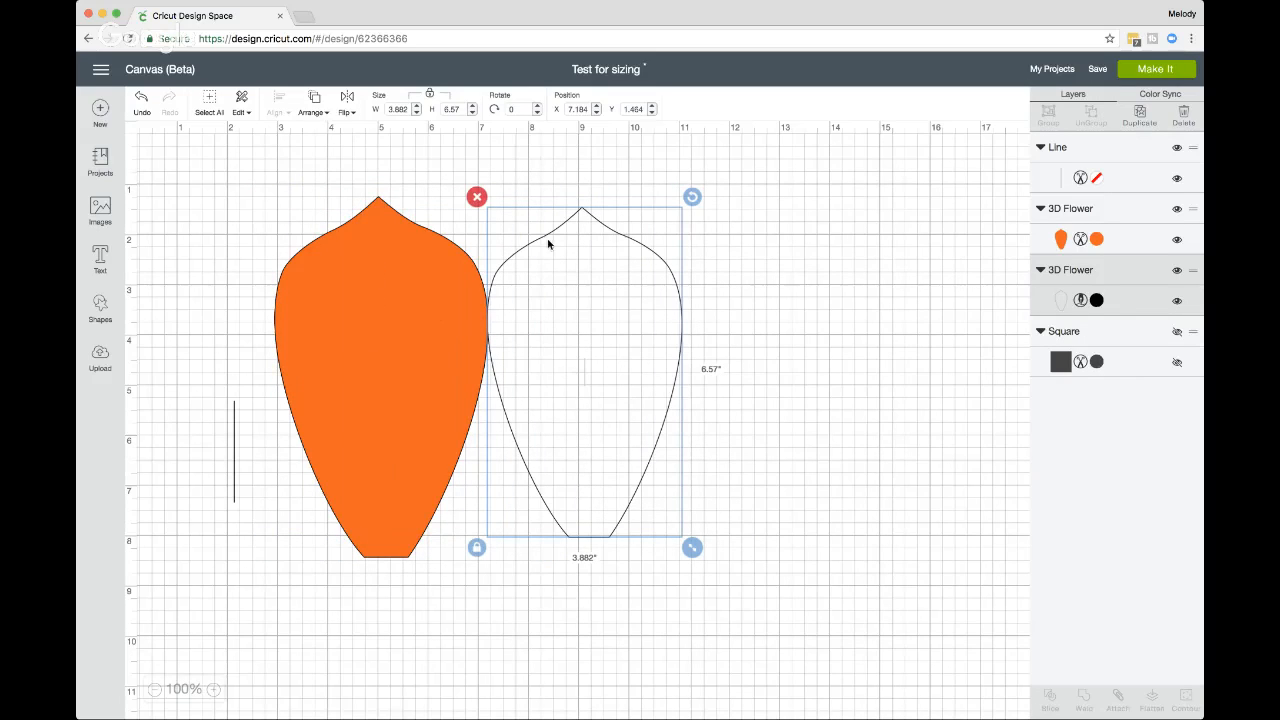
{"action": "left_click", "coordinate": [312, 104]}
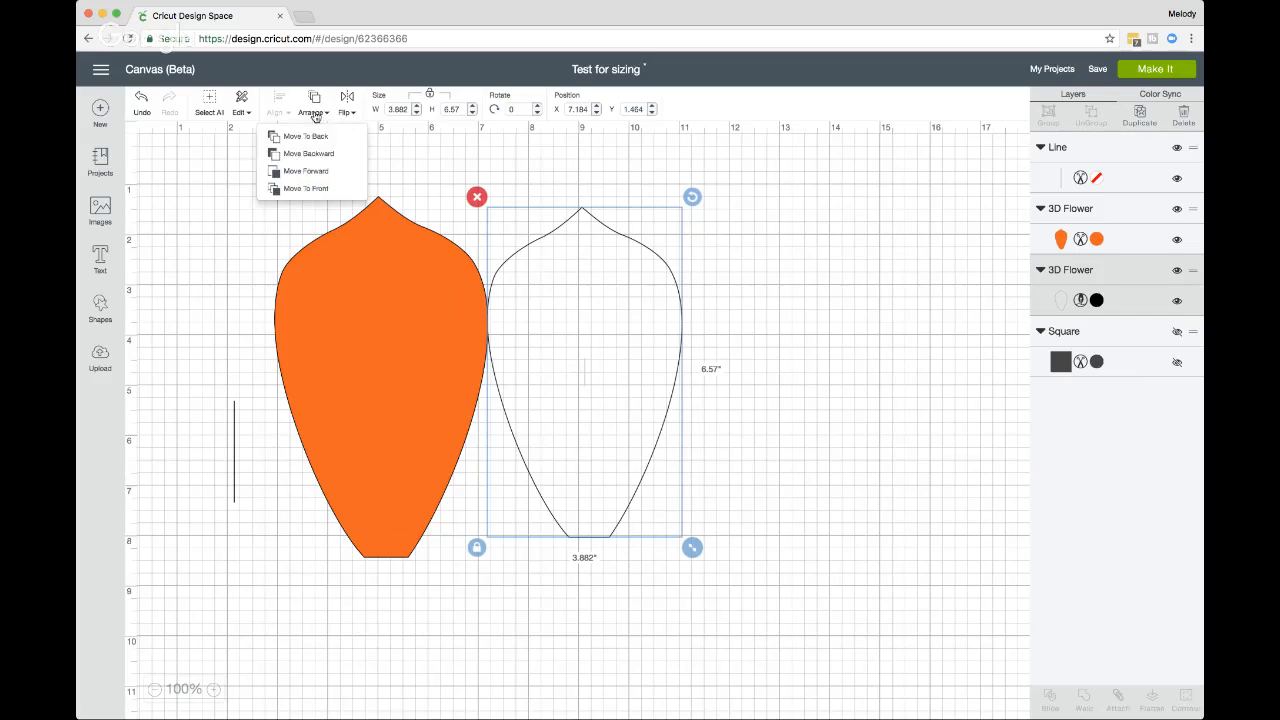
{"action": "left_click", "coordinate": [324, 190]}
{"action": "left_click_drag", "start_coordinate": [557, 280], "coordinate": [393, 306]}
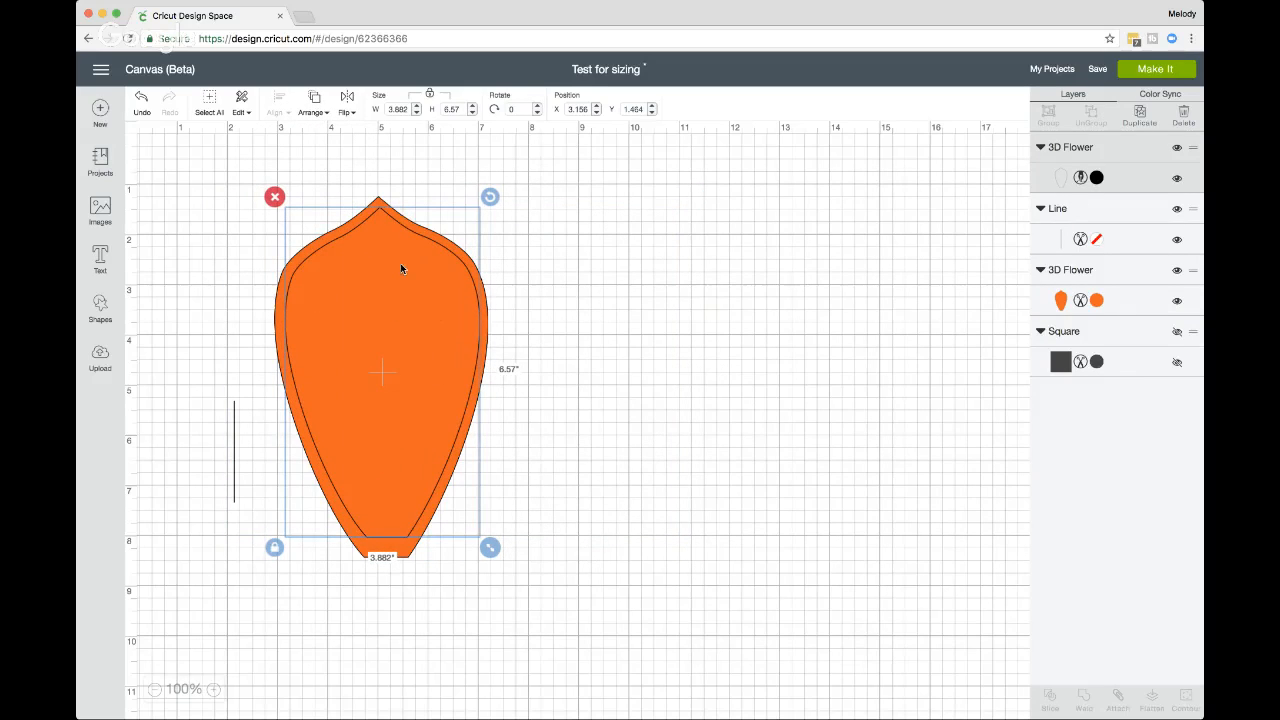
Step: Duplicate the drawn petal outline three times
{"action": "left_click", "coordinate": [1143, 116]}
{"action": "left_click", "coordinate": [1145, 119]}
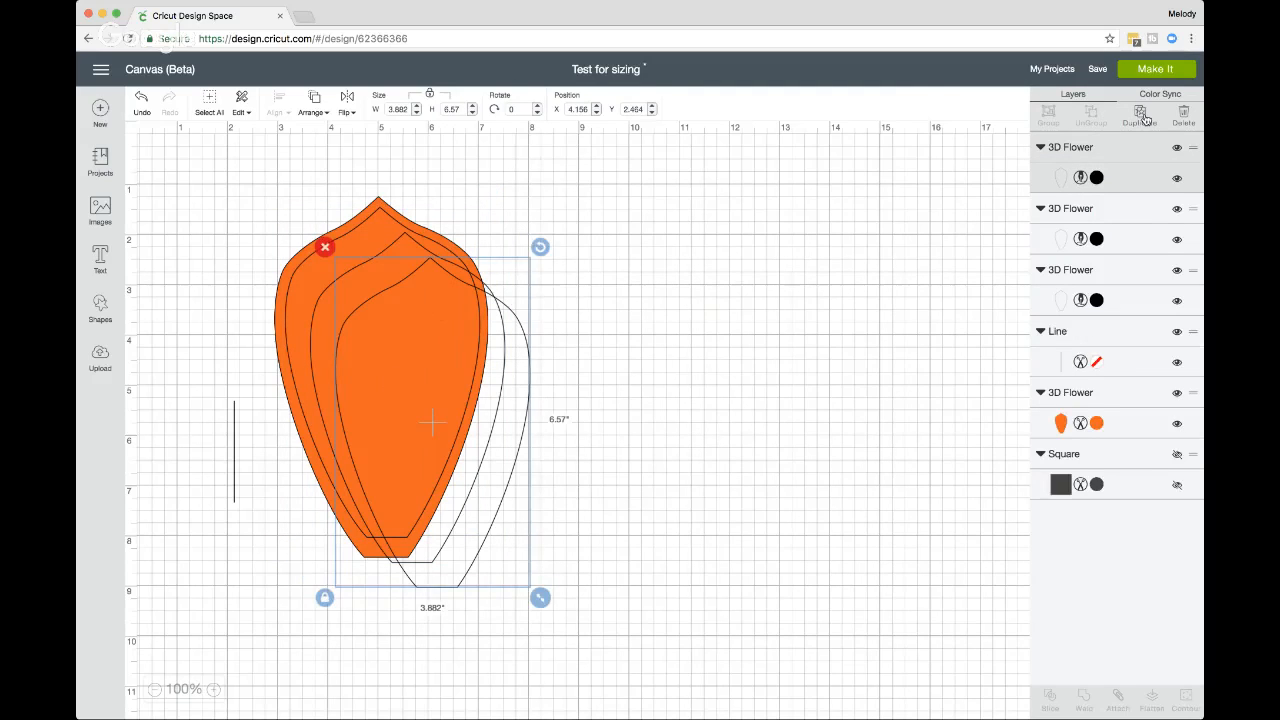
{"action": "left_click", "coordinate": [1145, 119]}
Step: Shrink the first outline copy to about 3.668 × 6.209 in, centre it inside the original outline, and set the other two copies aside
{"action": "left_click", "coordinate": [400, 240]}
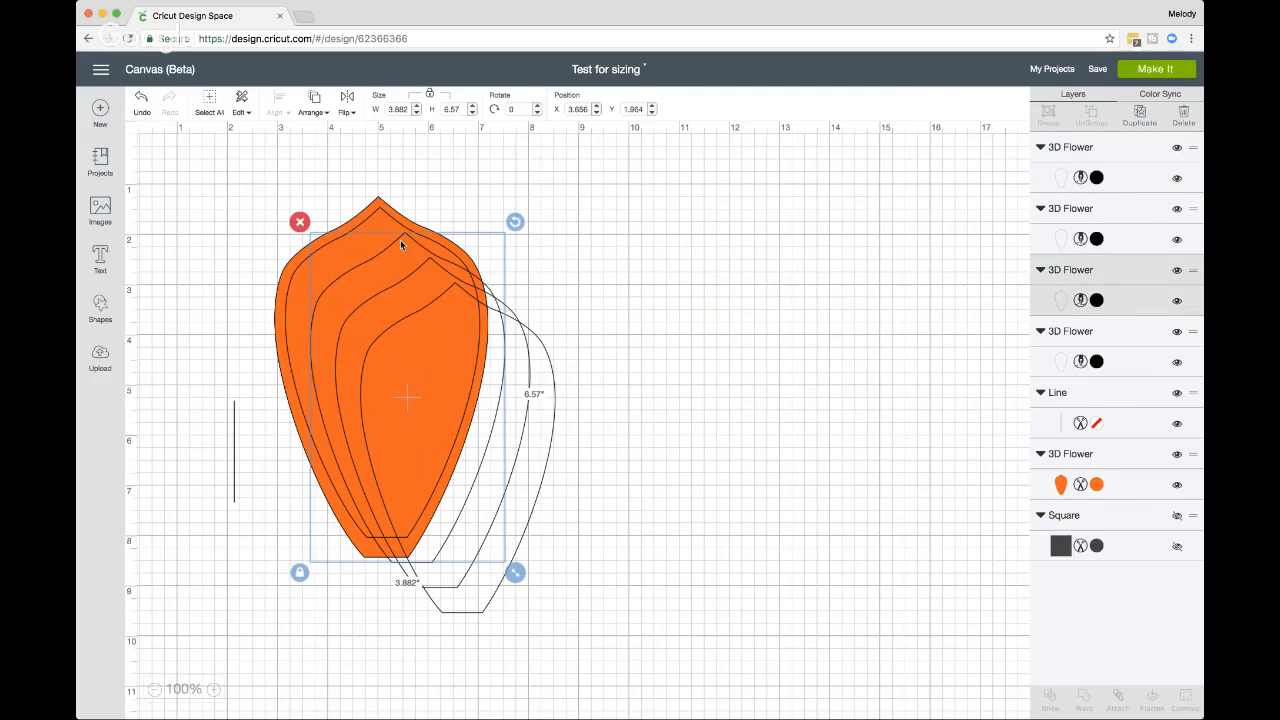
{"action": "left_click_drag", "start_coordinate": [400, 240], "coordinate": [376, 216]}
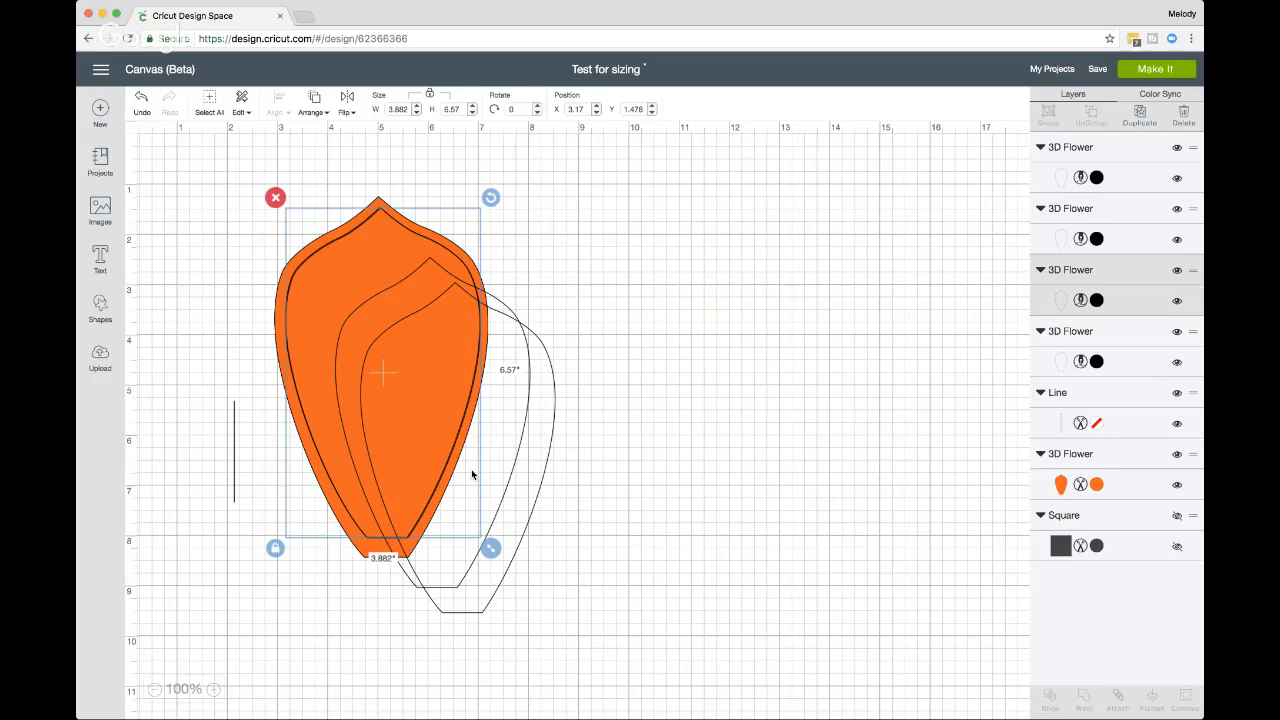
{"action": "left_click_drag", "start_coordinate": [490, 548], "coordinate": [480, 530]}
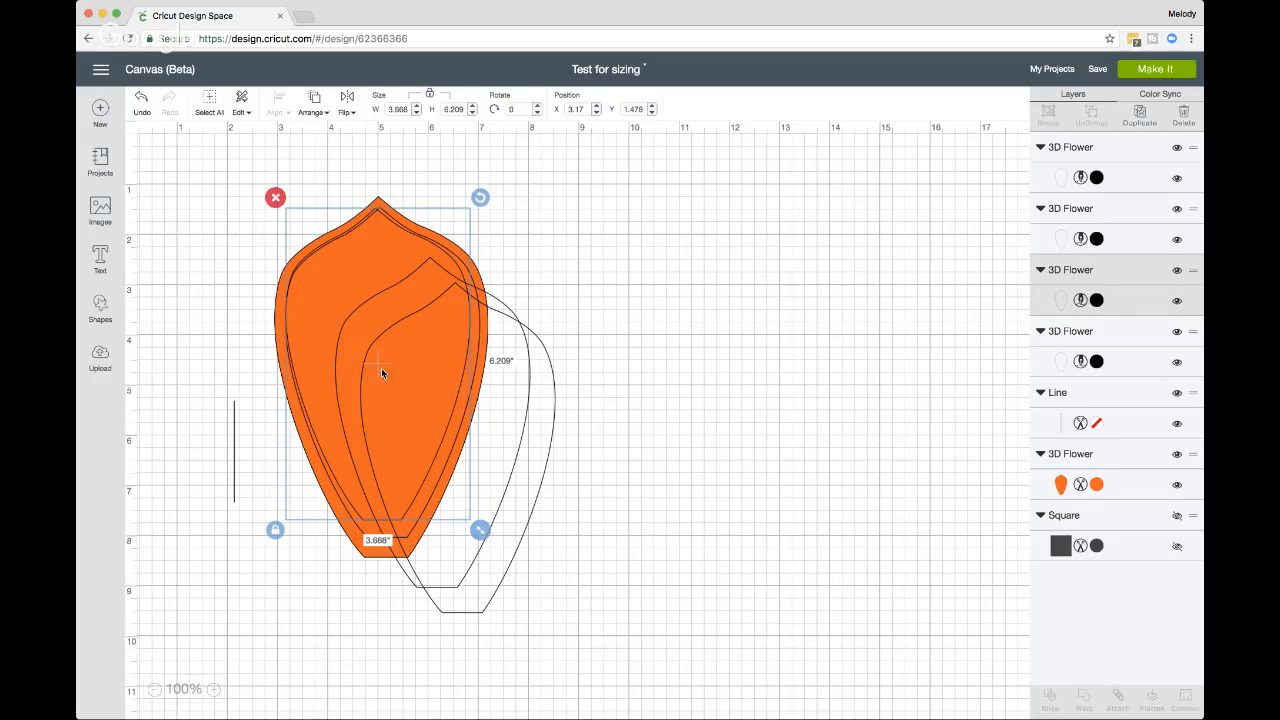
{"action": "left_click_drag", "start_coordinate": [345, 269], "coordinate": [658, 336]}
{"action": "left_click", "coordinate": [384, 248]}
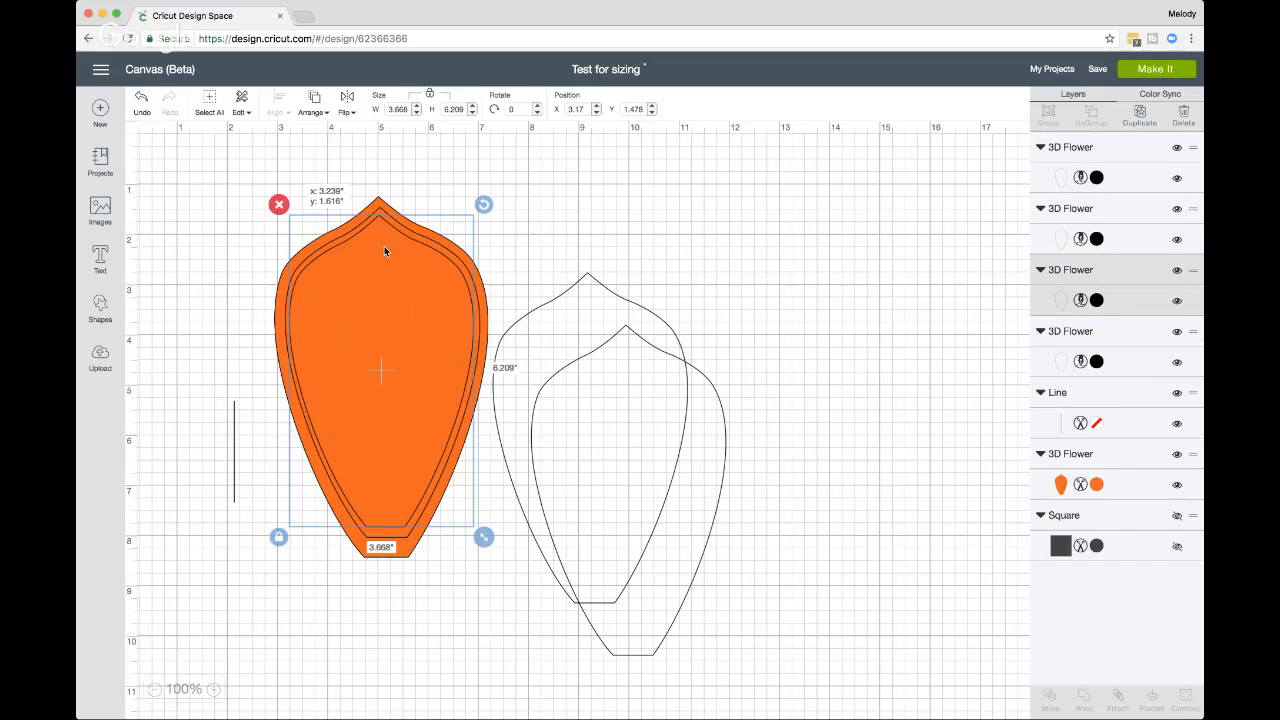
{"action": "left_click_drag", "start_coordinate": [384, 246], "coordinate": [384, 247]}
Step: Shrink the next outline copy to about 3.479 × 5.889 in and nest it inside the petal at about X 3.323, Y 1.811
{"action": "left_click", "coordinate": [618, 346]}
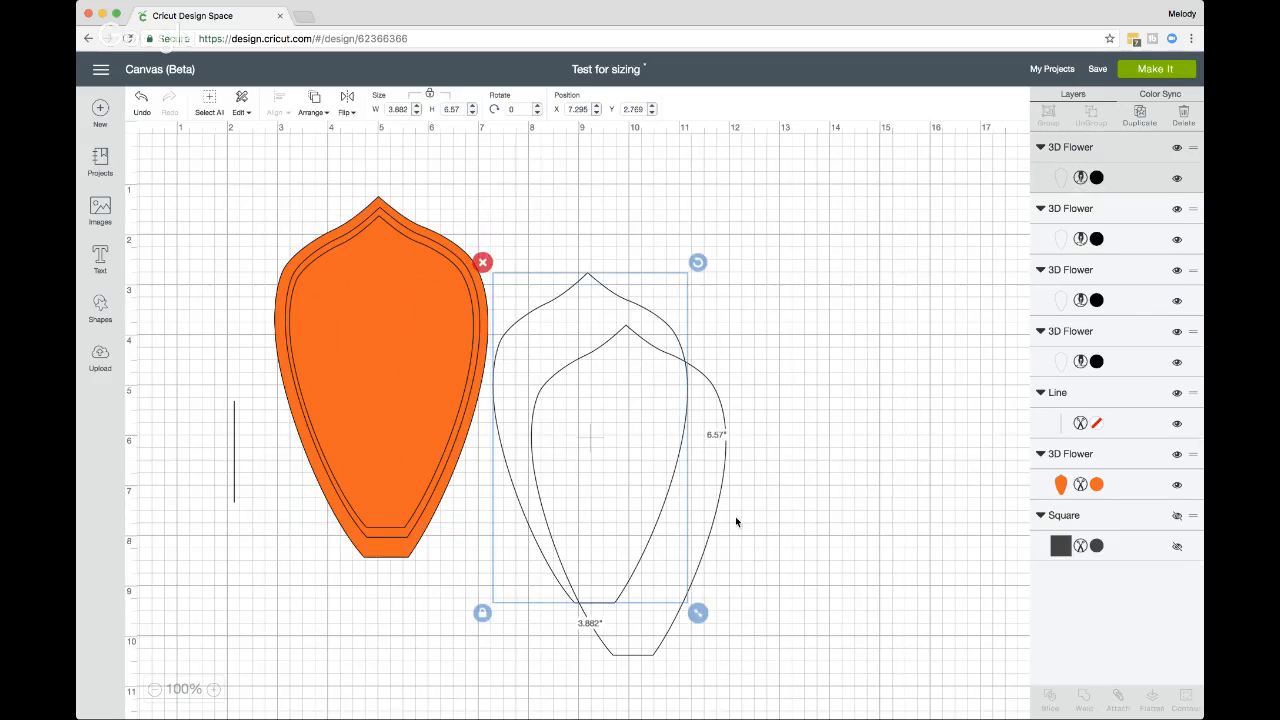
{"action": "left_click_drag", "start_coordinate": [698, 613], "coordinate": [670, 568]}
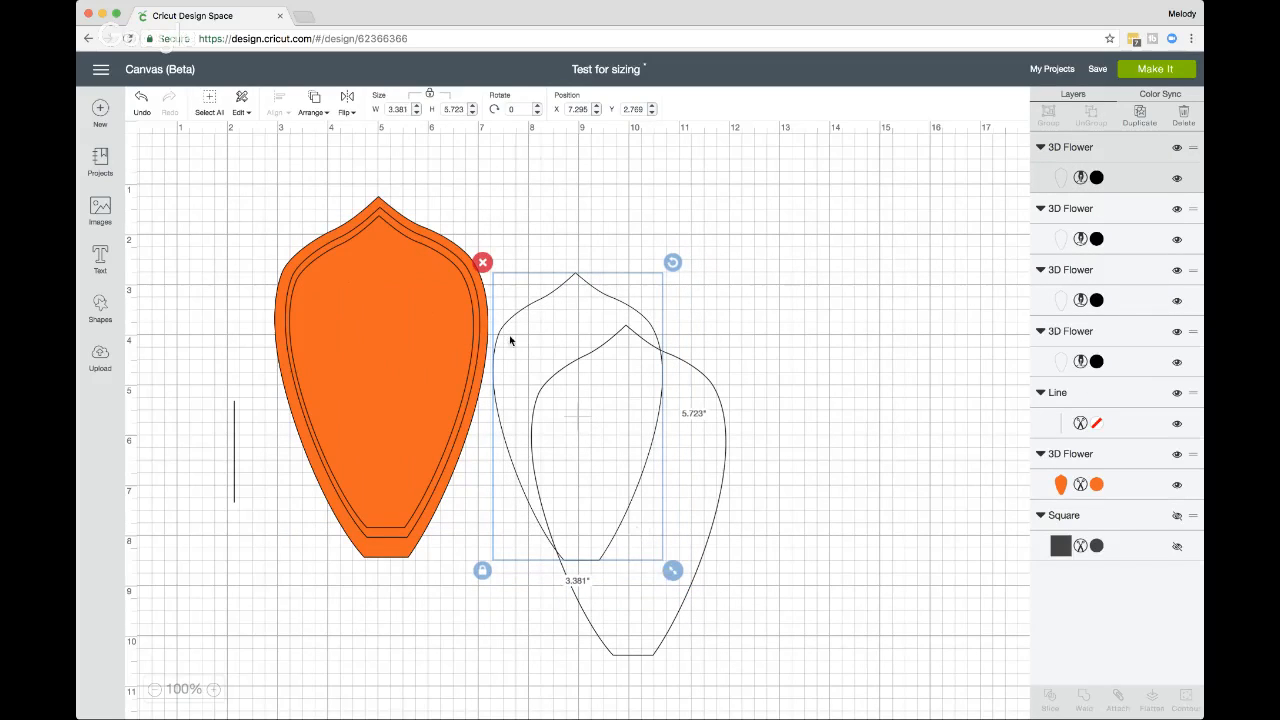
{"action": "left_click_drag", "start_coordinate": [556, 328], "coordinate": [362, 286]}
{"action": "left_click_drag", "start_coordinate": [476, 528], "coordinate": [481, 537]}
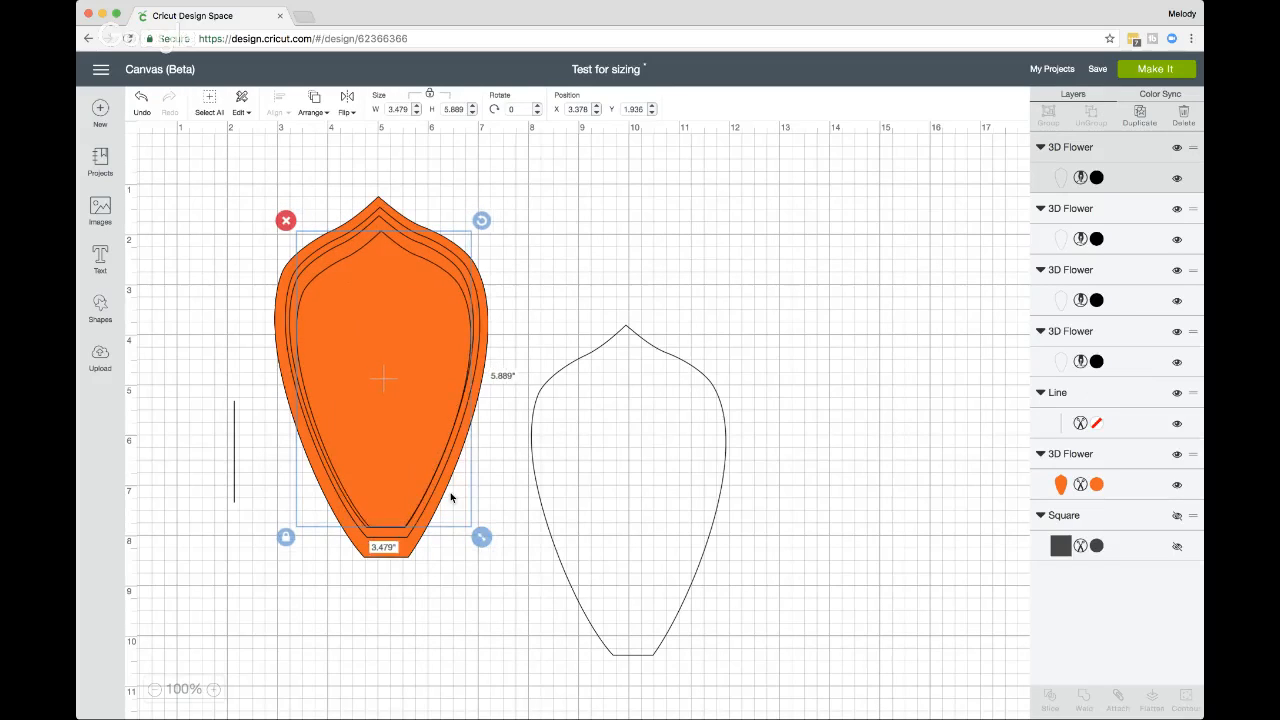
{"action": "left_click_drag", "start_coordinate": [419, 442], "coordinate": [414, 432]}
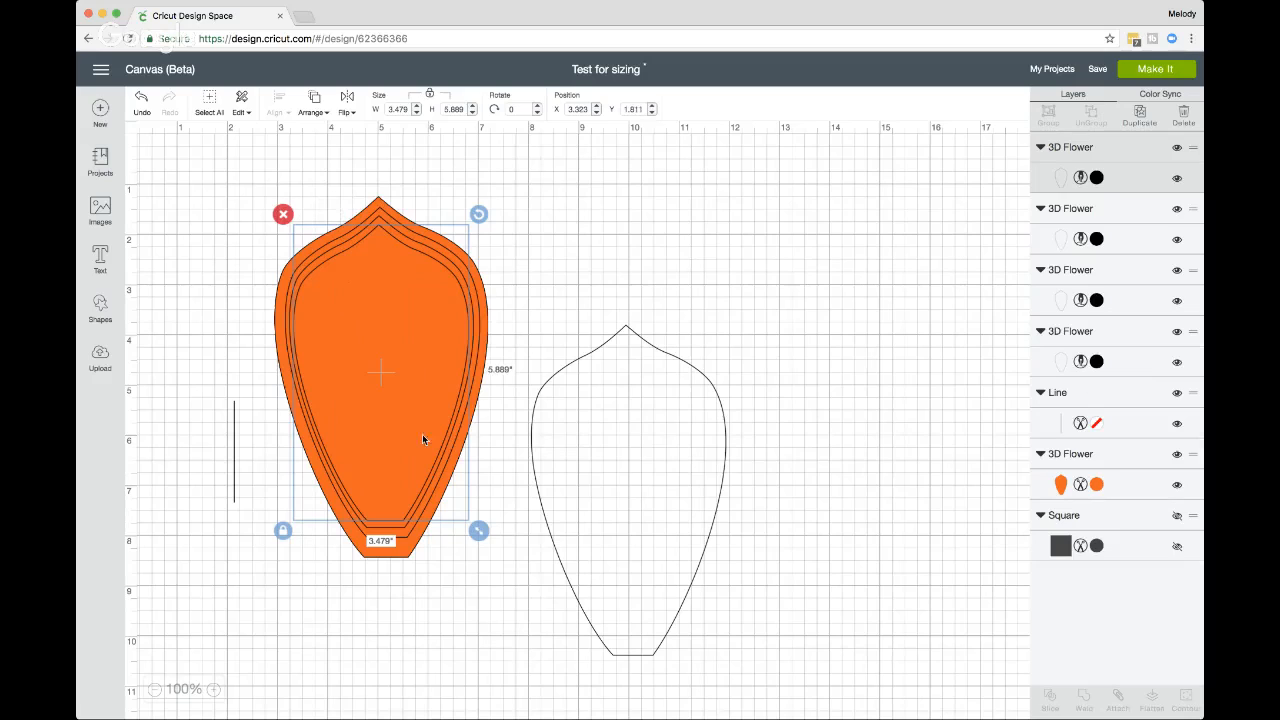
Step: Shrink the last outline copy to about 3.365 × 5.695 in and move it onto the petal among the nested outlines
{"action": "left_click", "coordinate": [622, 476]}
{"action": "left_click_drag", "start_coordinate": [737, 663], "coordinate": [724, 642]}
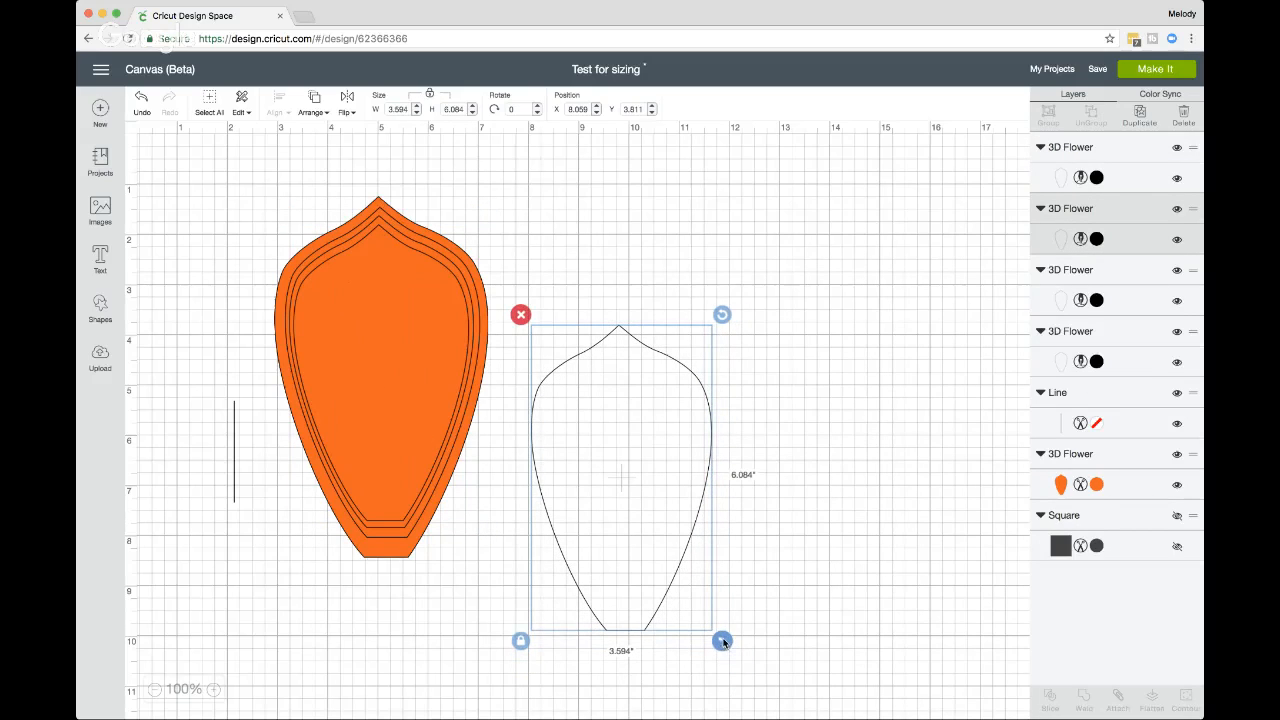
{"action": "left_click_drag", "start_coordinate": [657, 529], "coordinate": [423, 423]}
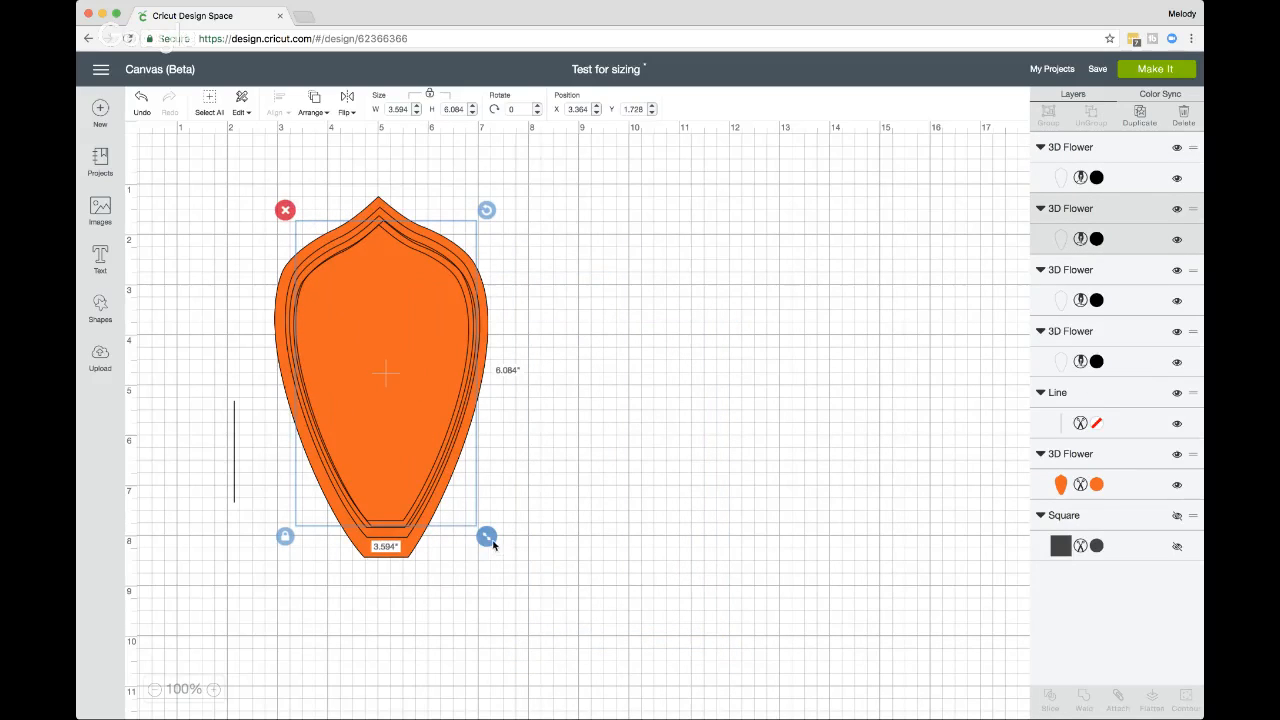
{"action": "left_click_drag", "start_coordinate": [493, 543], "coordinate": [470, 514]}
{"action": "left_click_drag", "start_coordinate": [387, 423], "coordinate": [387, 421]}
{"action": "left_click", "coordinate": [476, 435]}
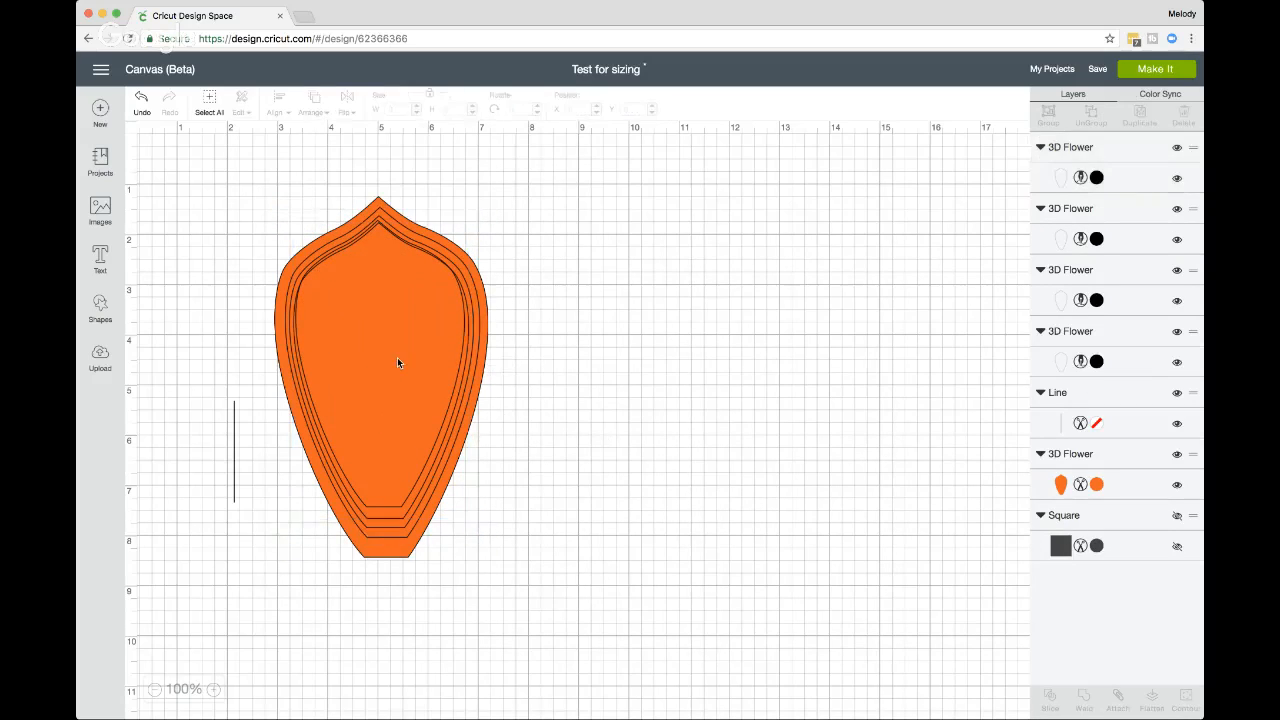
Step: Move the 3.479 in wide outline aside and resize the innermost one to about 3.438 × 5.82 in at X 3.35, Y 1.797
{"action": "left_click", "coordinate": [397, 362]}
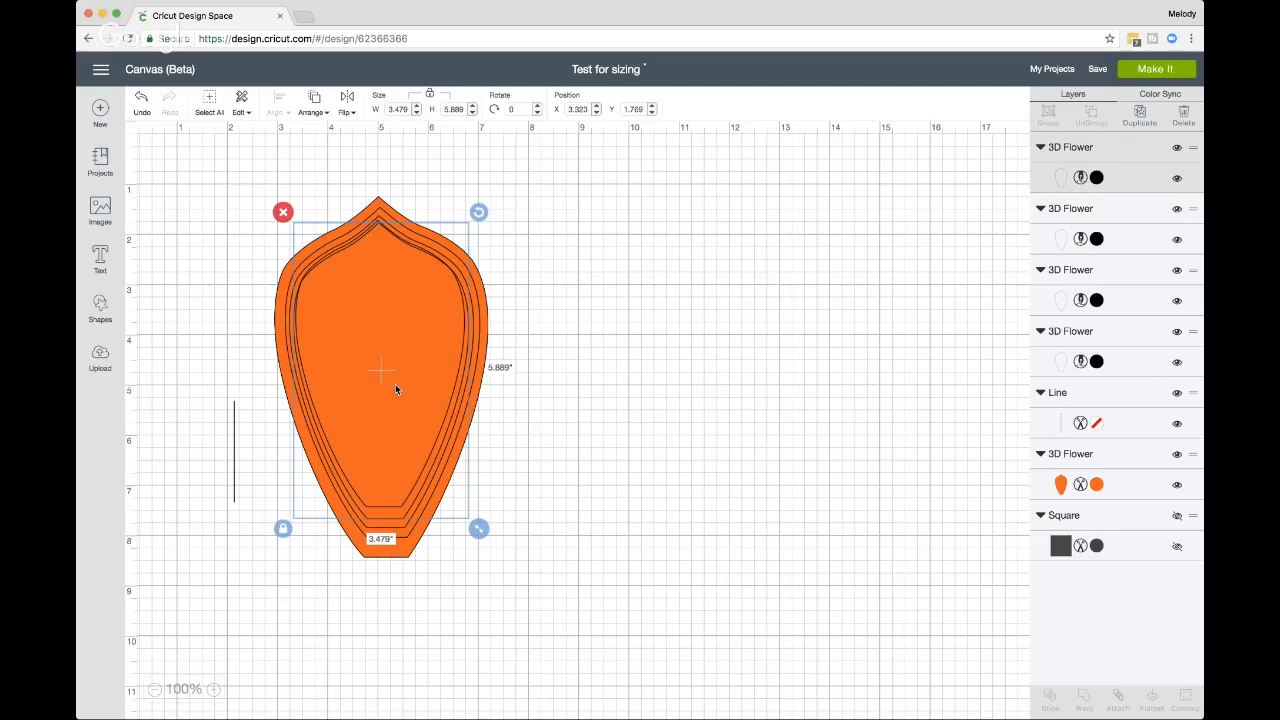
{"action": "left_click_drag", "start_coordinate": [402, 377], "coordinate": [668, 380]}
{"action": "left_click", "coordinate": [366, 389]}
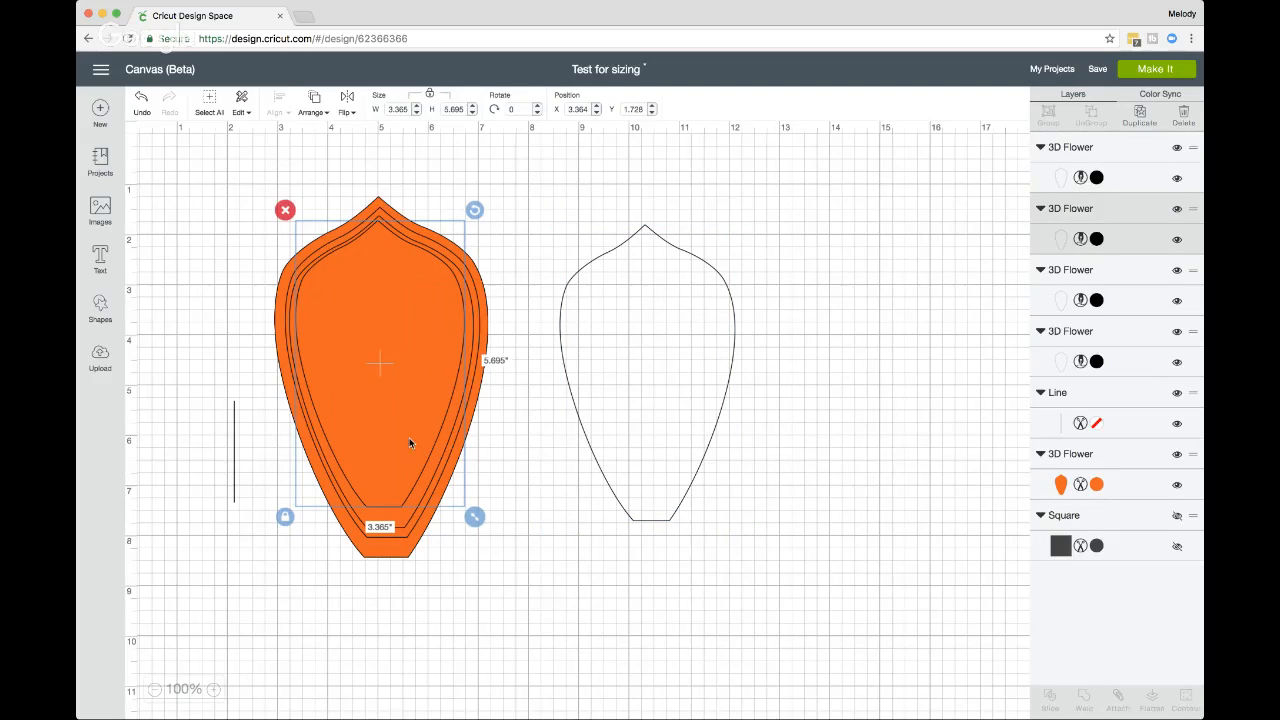
{"action": "left_click_drag", "start_coordinate": [472, 514], "coordinate": [479, 522]}
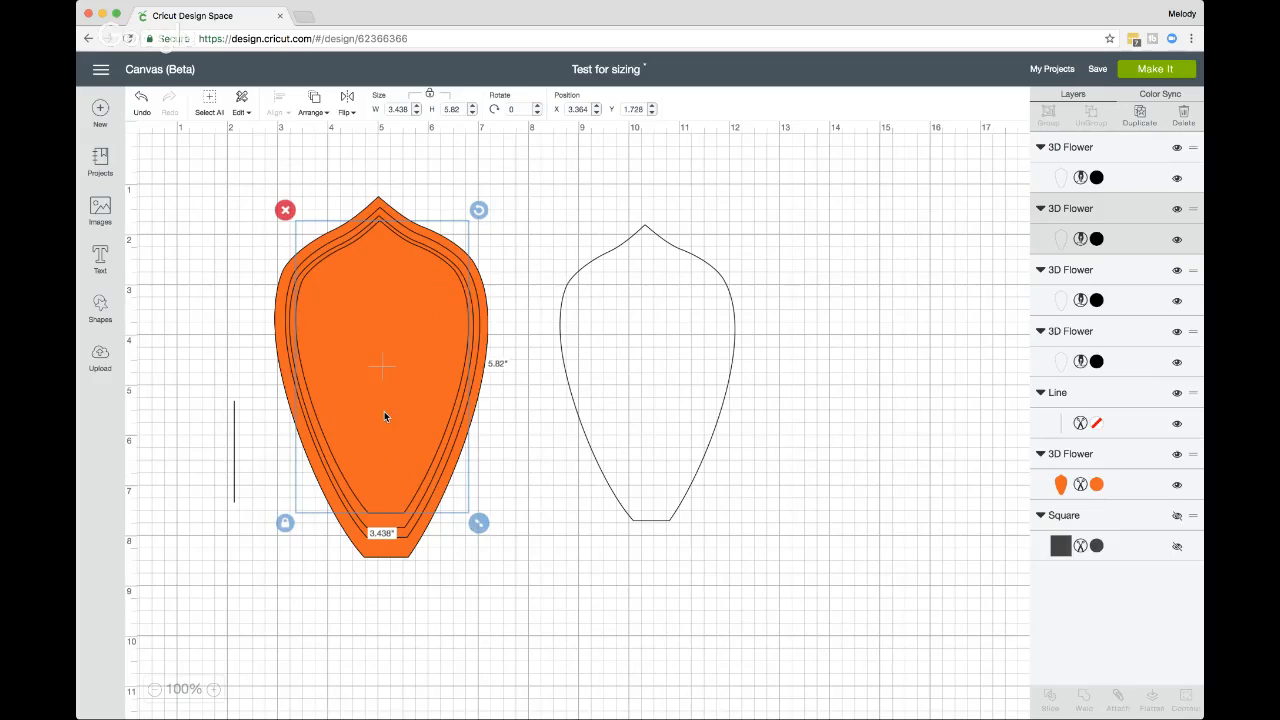
{"action": "left_click_drag", "start_coordinate": [384, 411], "coordinate": [383, 414]}
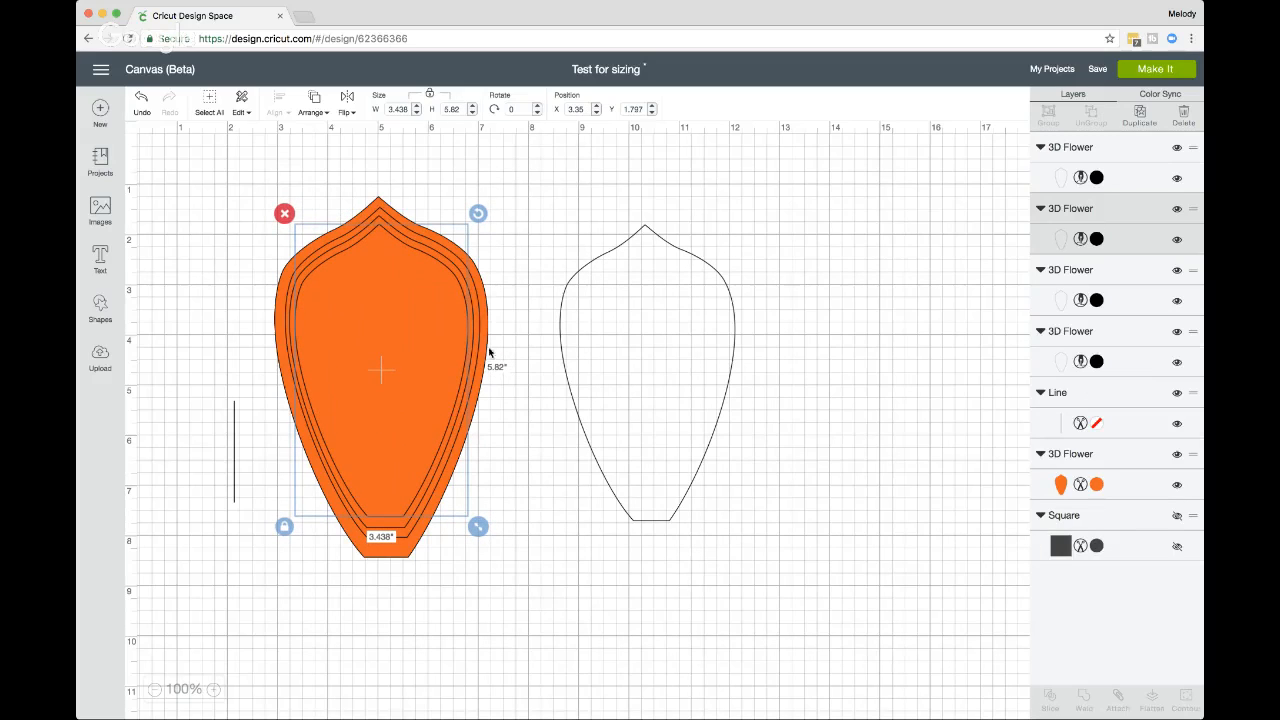
Step: Shrink the outline set aside to about 3.25 × 5.5 in and nest it as the innermost outline at X 3.448, Y 1.976
{"action": "left_click", "coordinate": [654, 351]}
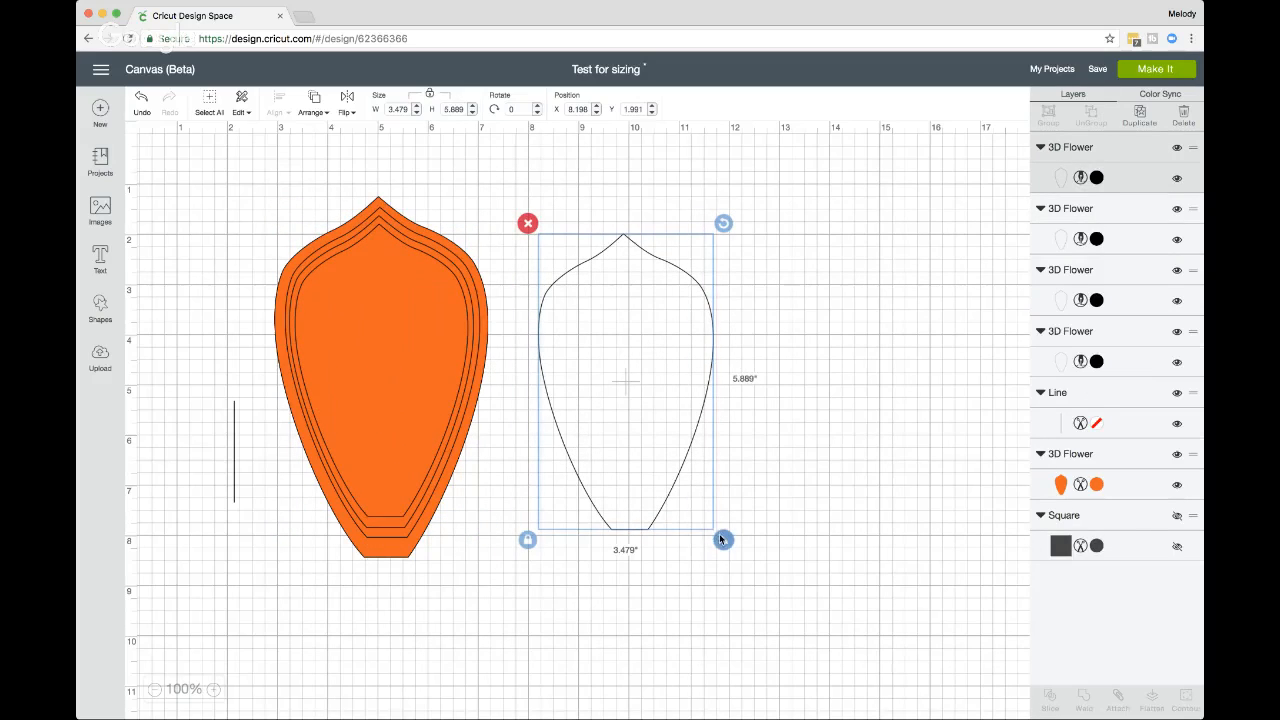
{"action": "left_click_drag", "start_coordinate": [721, 540], "coordinate": [714, 526]}
{"action": "left_click_drag", "start_coordinate": [660, 417], "coordinate": [415, 401]}
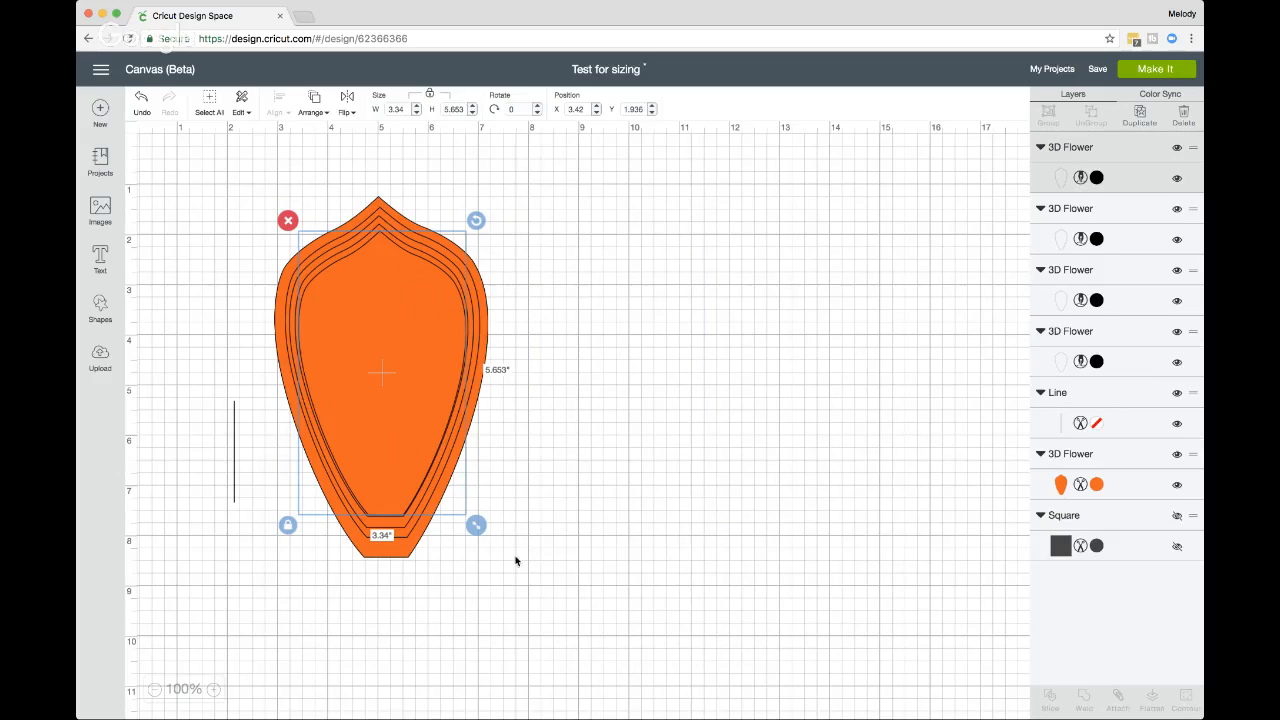
{"action": "left_click_drag", "start_coordinate": [476, 524], "coordinate": [472, 517]}
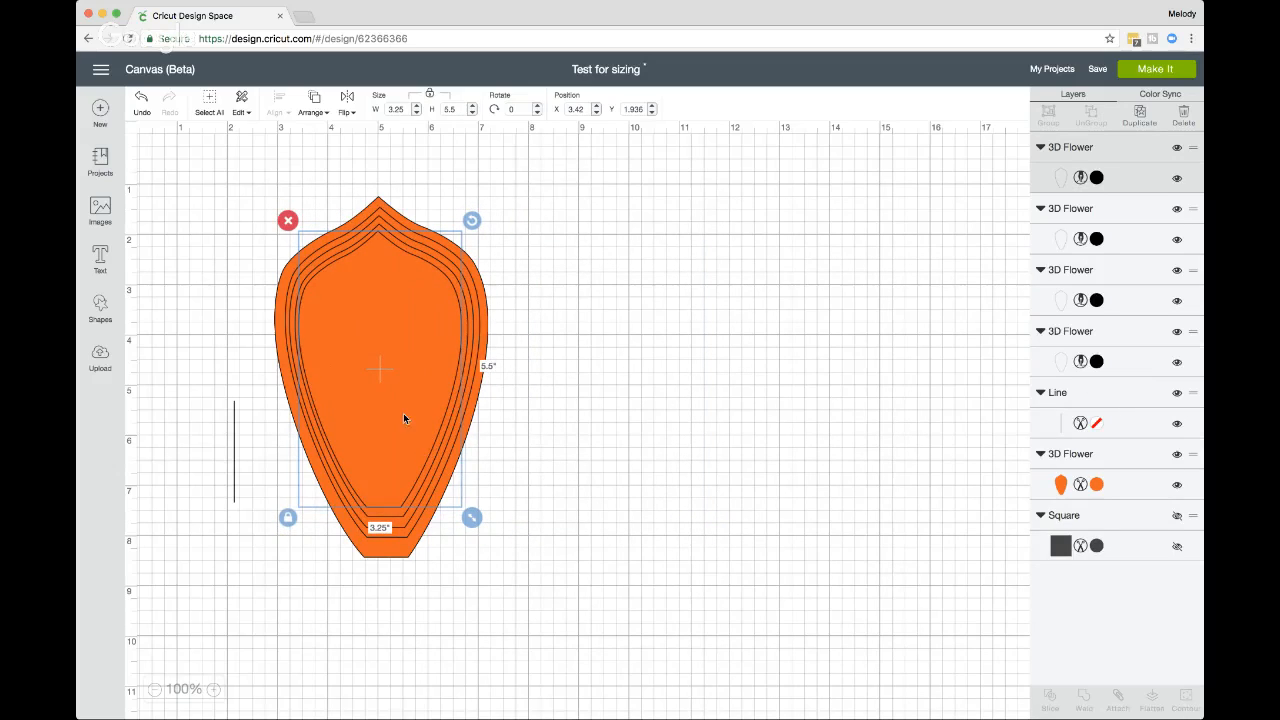
{"action": "left_click_drag", "start_coordinate": [403, 414], "coordinate": [405, 416]}
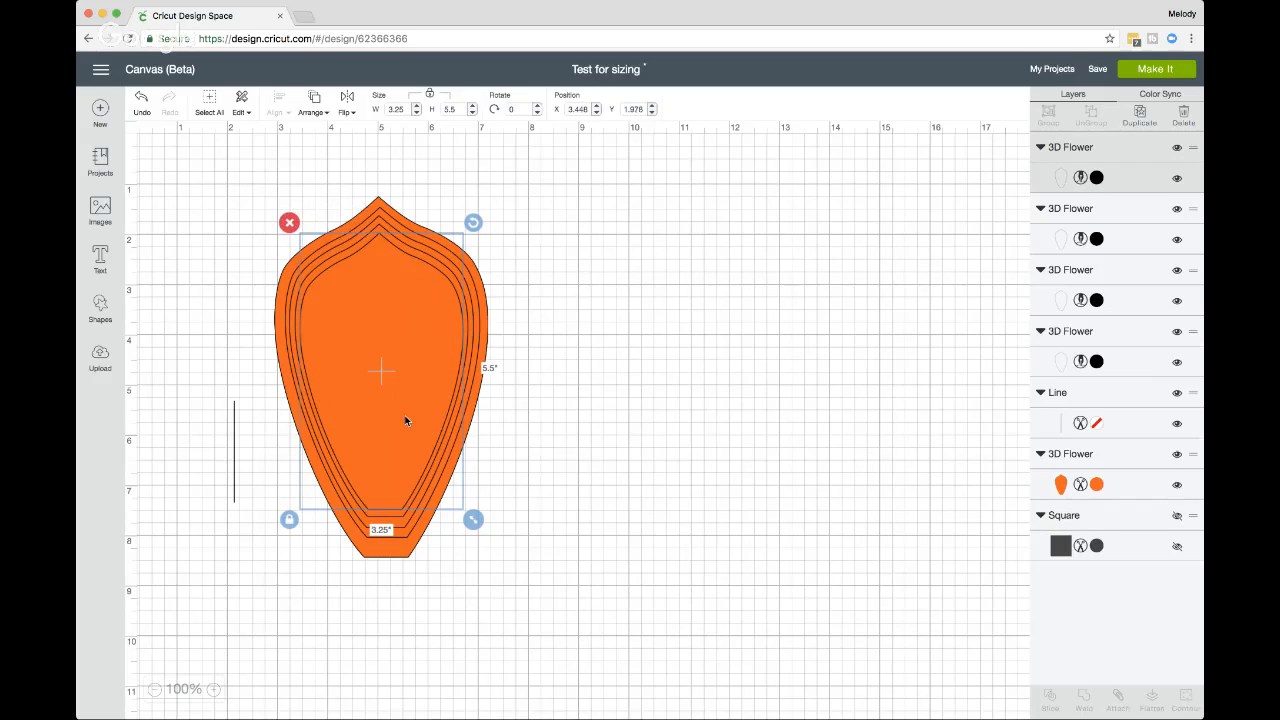
Step: Deselect the outline and open the mat preview for the project
{"action": "left_click", "coordinate": [625, 432]}
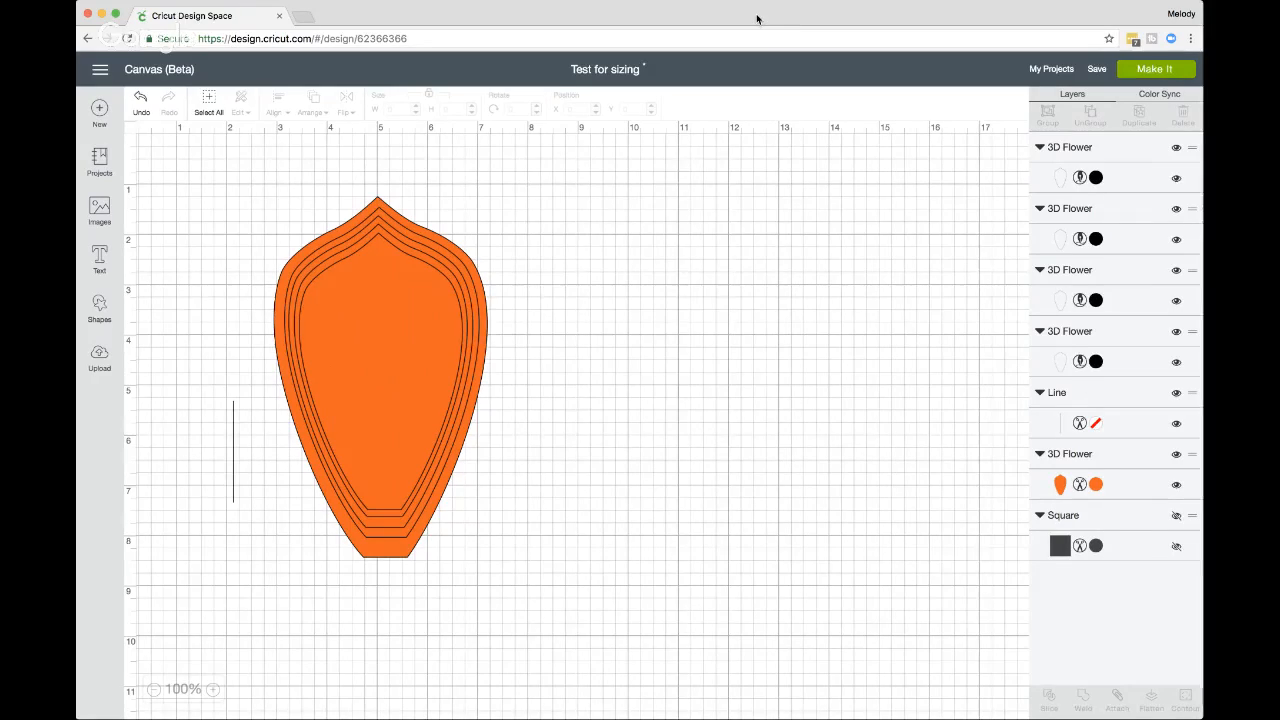
{"action": "left_click", "coordinate": [1152, 69]}
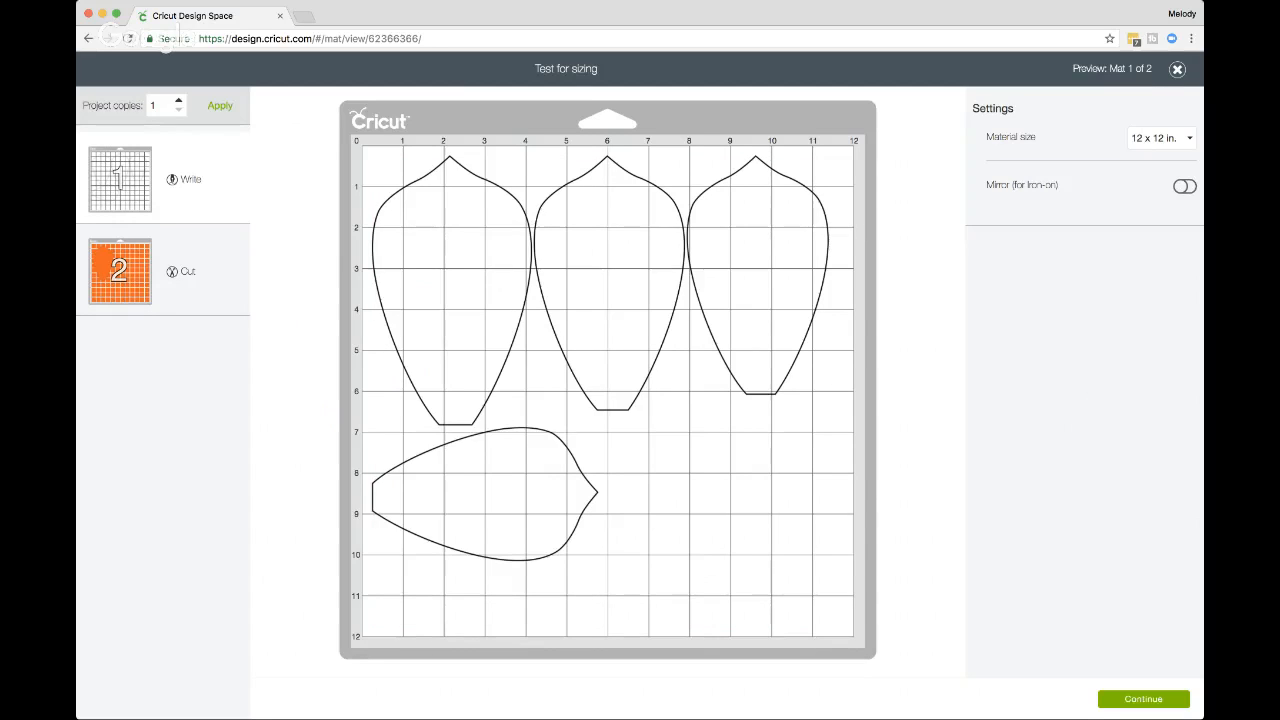
Step: Return to the canvas, group the orange petal with its four nested outlines, and move the group to about X 4.458, Y 1.472
{"action": "left_click", "coordinate": [1178, 70]}
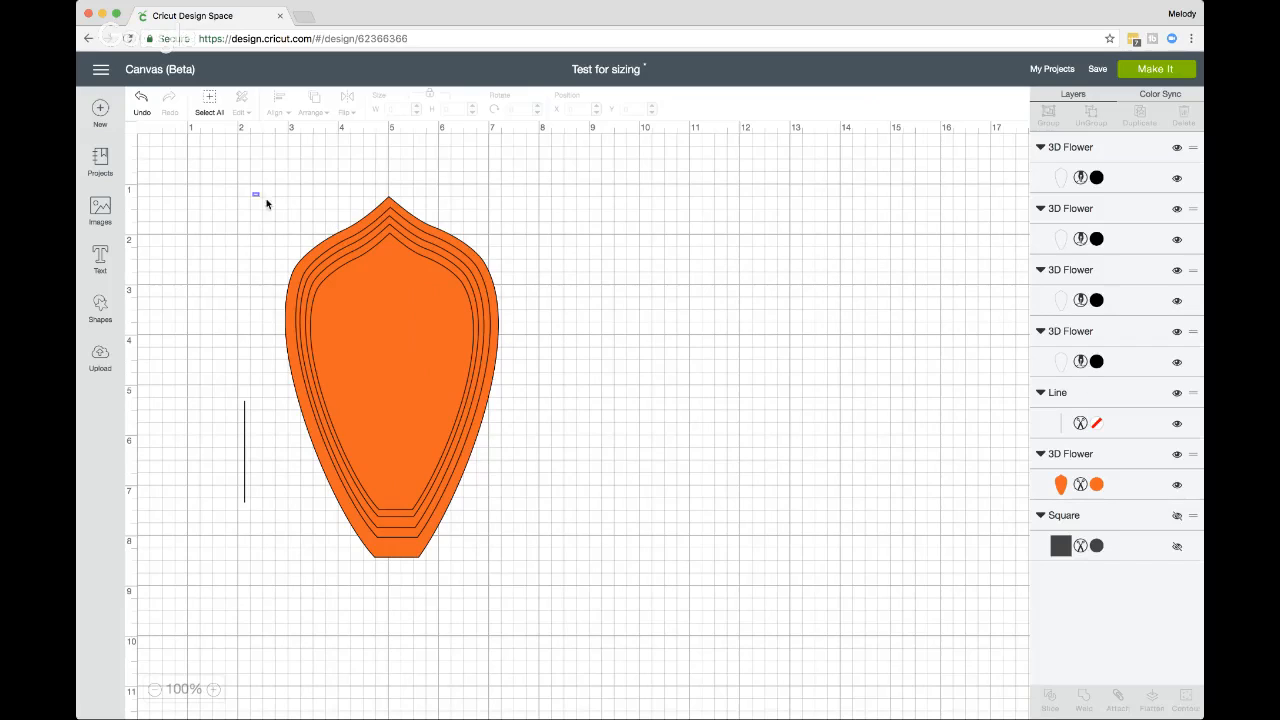
{"action": "left_click_drag", "start_coordinate": [253, 193], "coordinate": [561, 411]}
{"action": "left_click", "coordinate": [445, 314]}
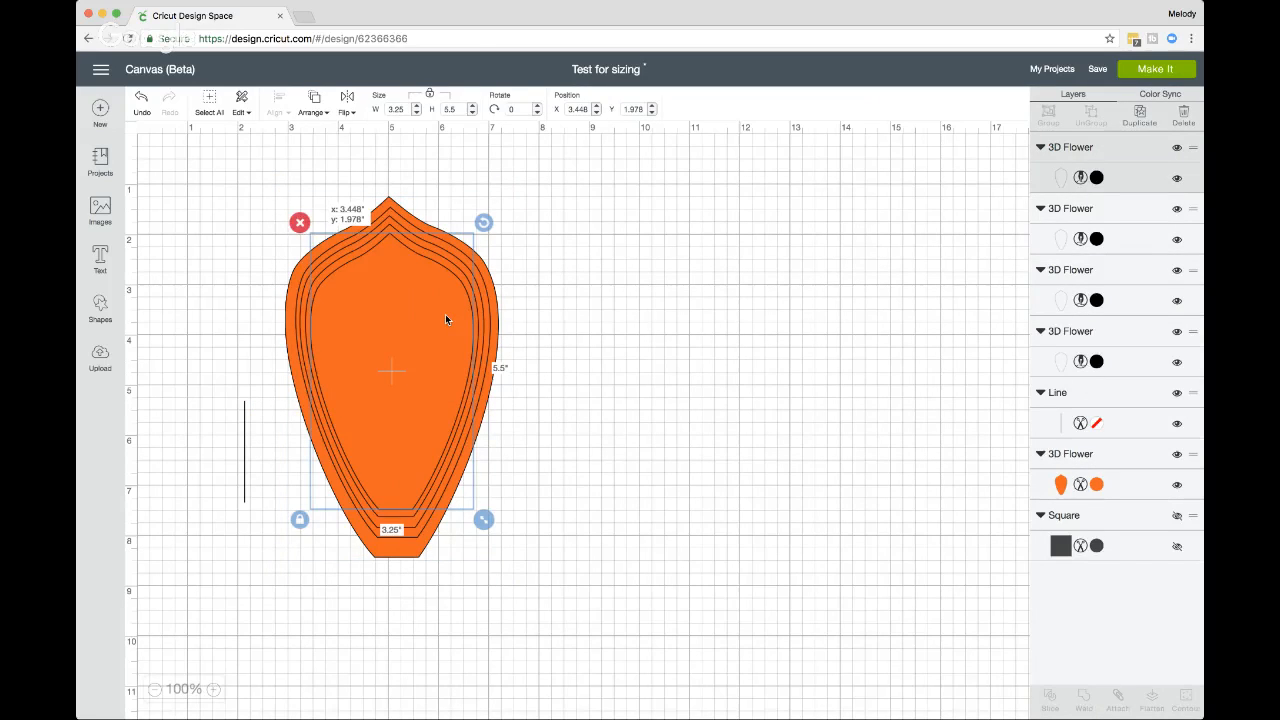
{"action": "mouse_move", "coordinate": [446, 318]}
{"action": "left_mouse_down"}
{"action": "mouse_move", "coordinate": [748, 334]}
{"action": "mouse_move", "coordinate": [434, 309]}
{"action": "left_mouse_up"}
{"action": "left_click", "coordinate": [207, 246]}
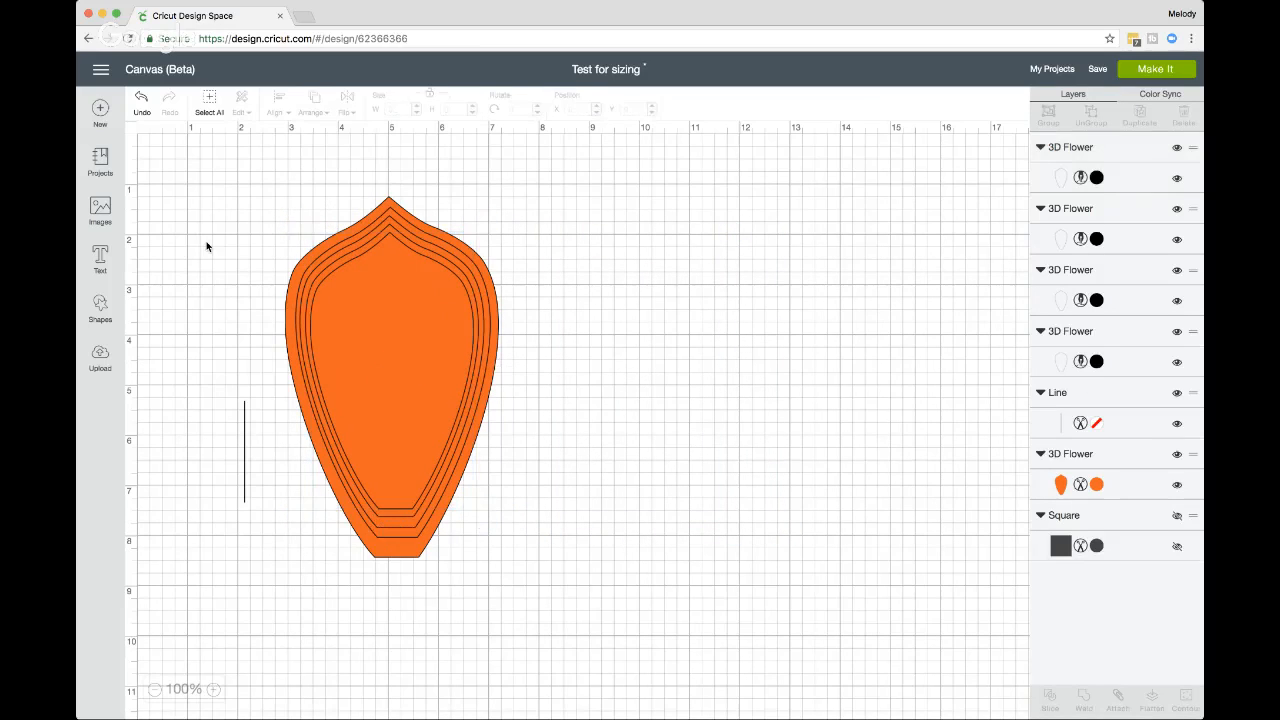
{"action": "left_click_drag", "start_coordinate": [232, 238], "coordinate": [572, 340]}
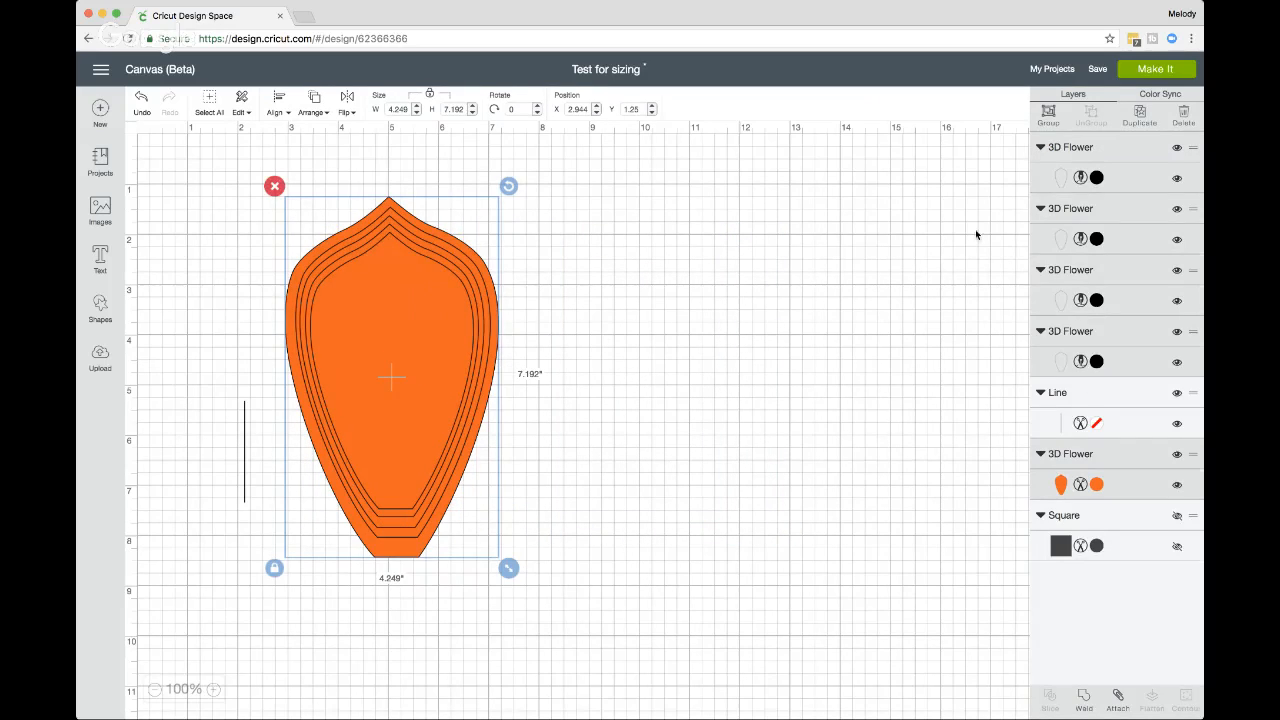
{"action": "left_click", "coordinate": [1048, 116]}
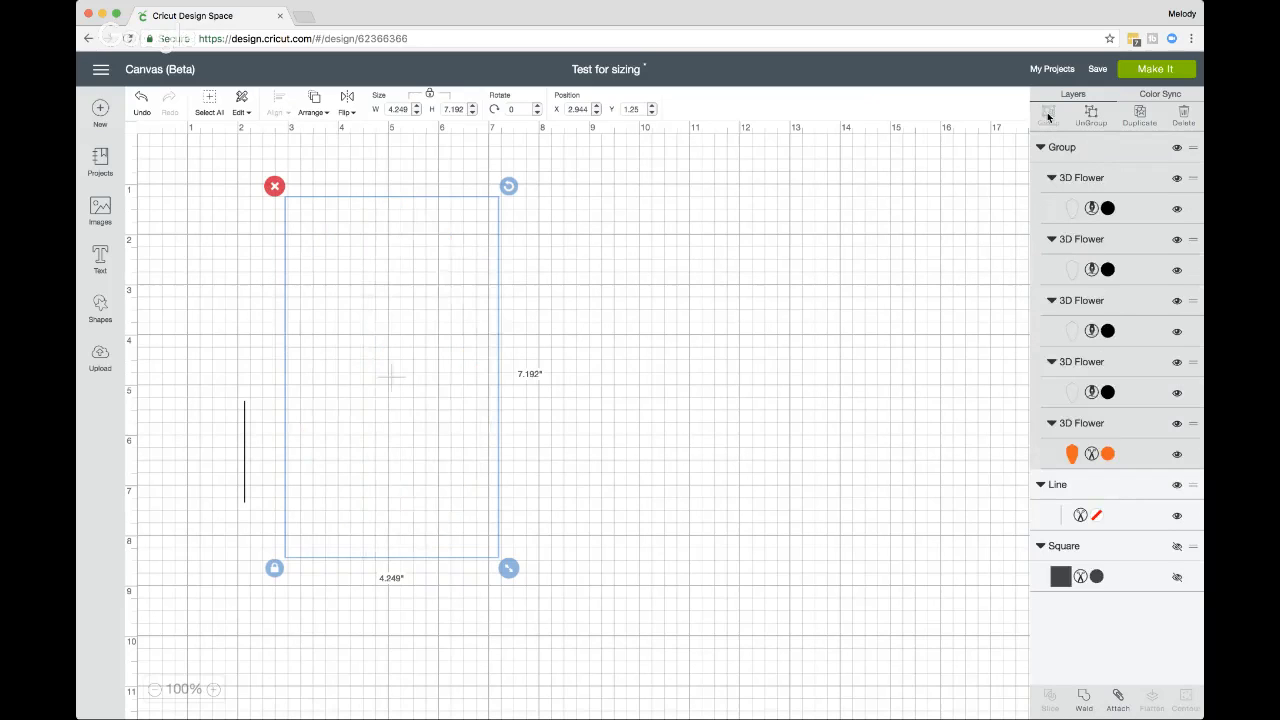
{"action": "left_click_drag", "start_coordinate": [406, 280], "coordinate": [490, 288]}
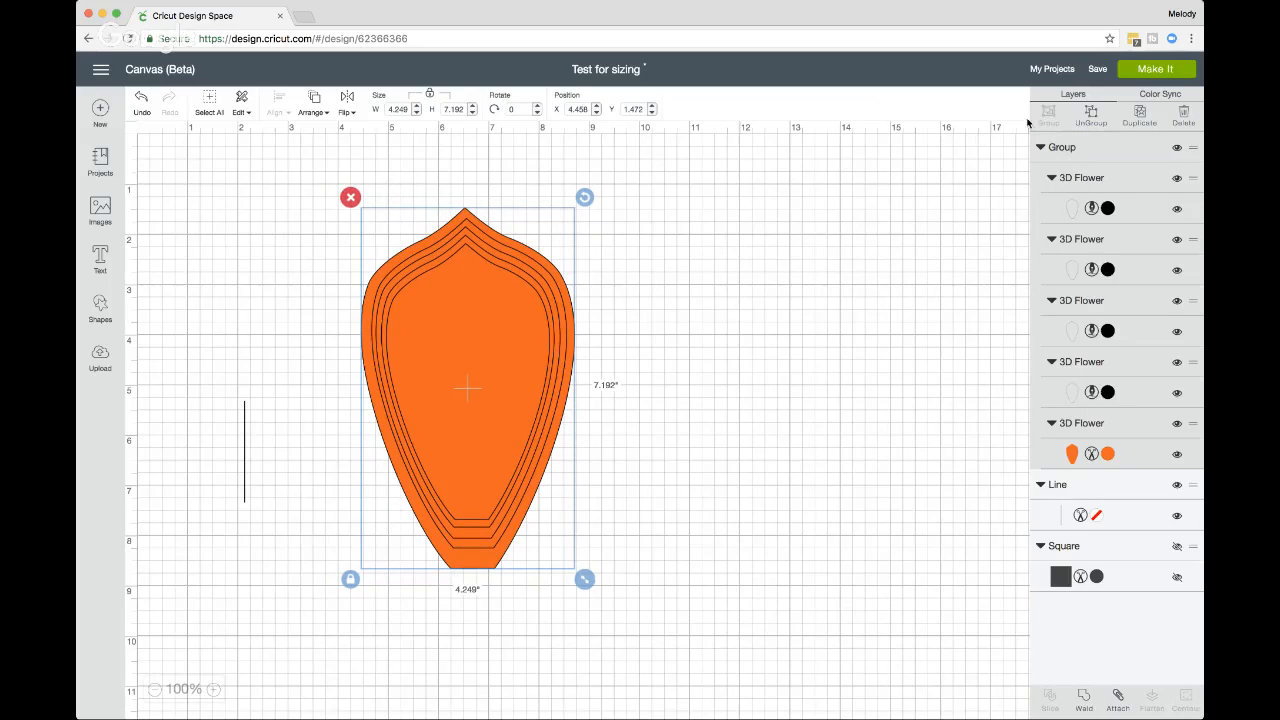
Step: Preview the cut mat and the write mat for the grouped petal, and return to the canvas
{"action": "left_click", "coordinate": [1152, 72]}
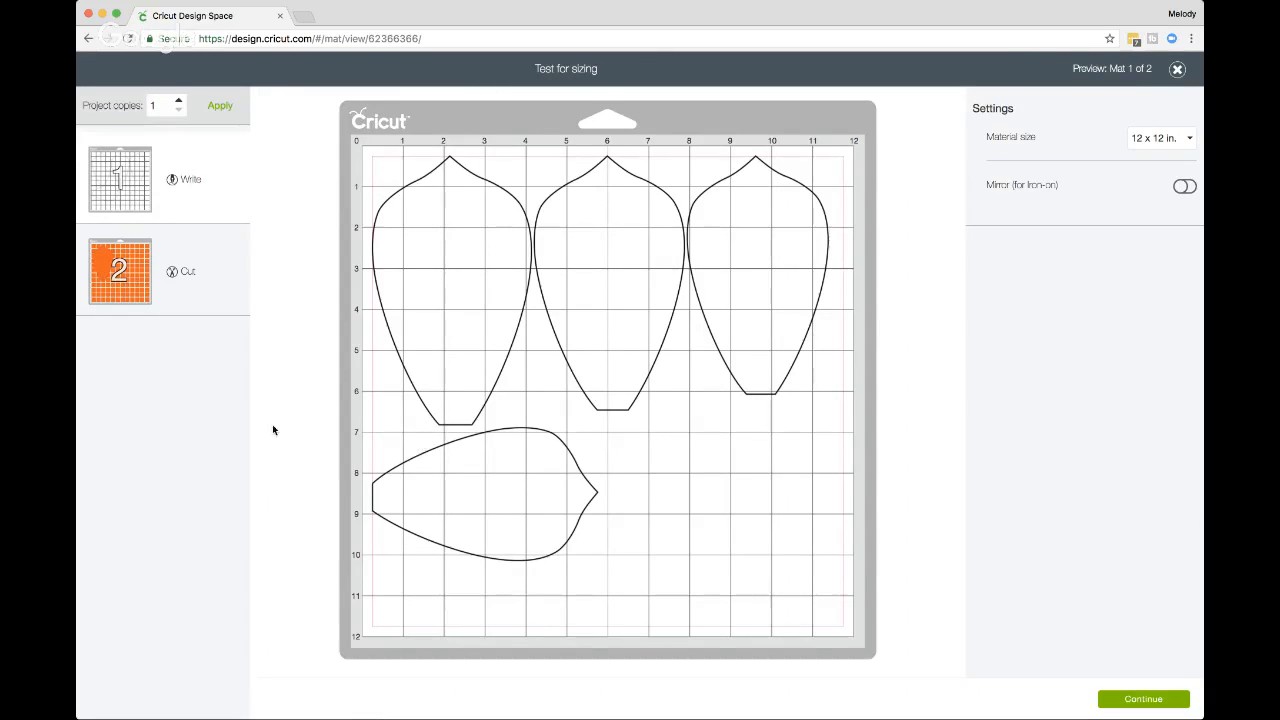
{"action": "left_click", "coordinate": [113, 274]}
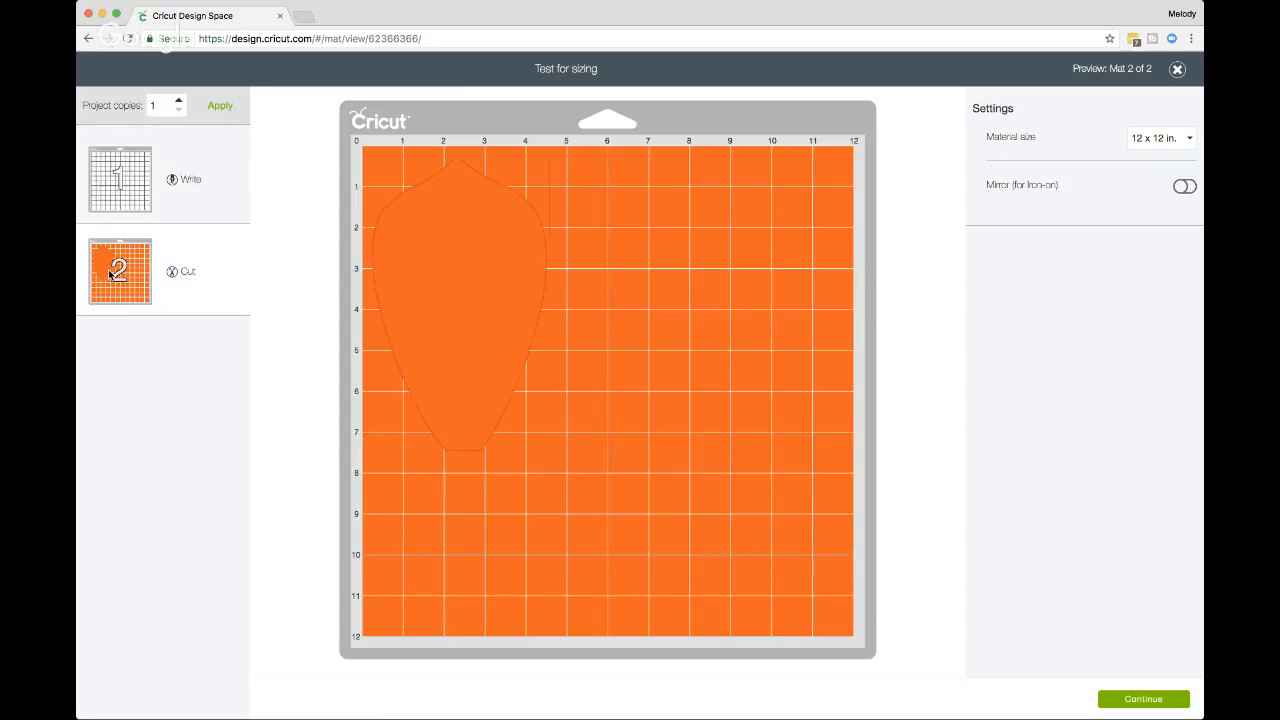
{"action": "left_click", "coordinate": [147, 199]}
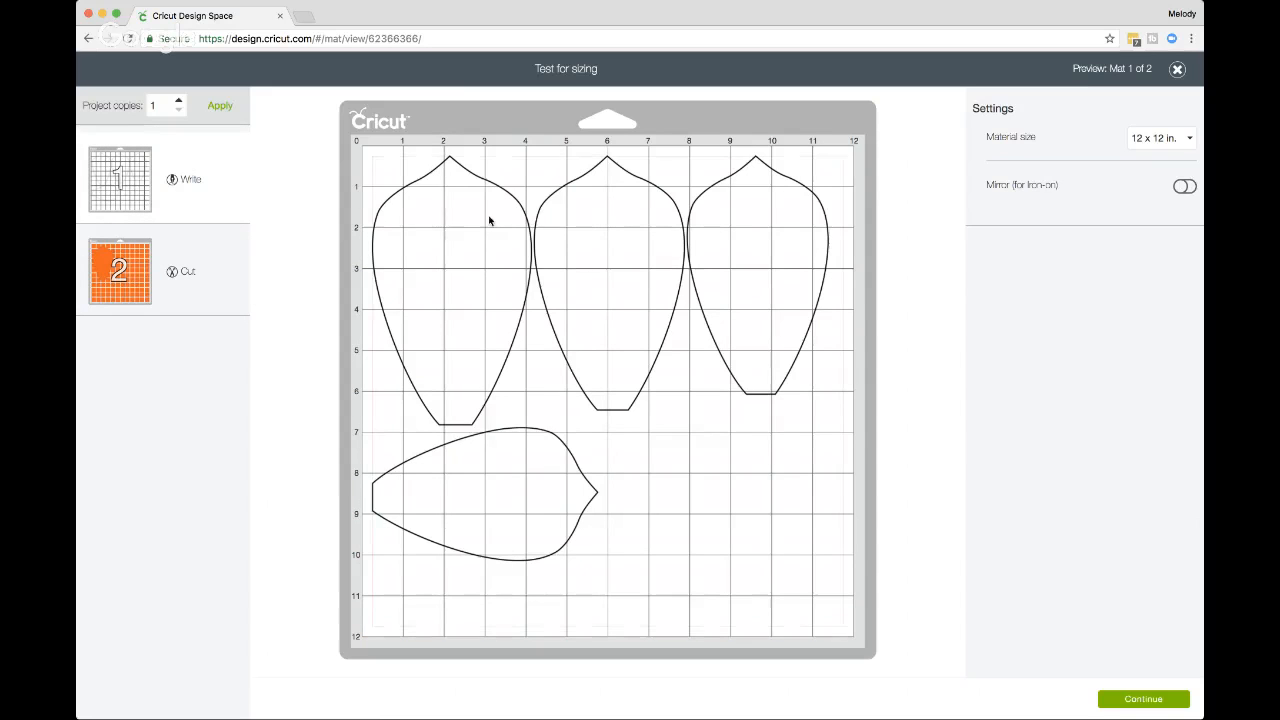
{"action": "left_click", "coordinate": [1177, 71]}
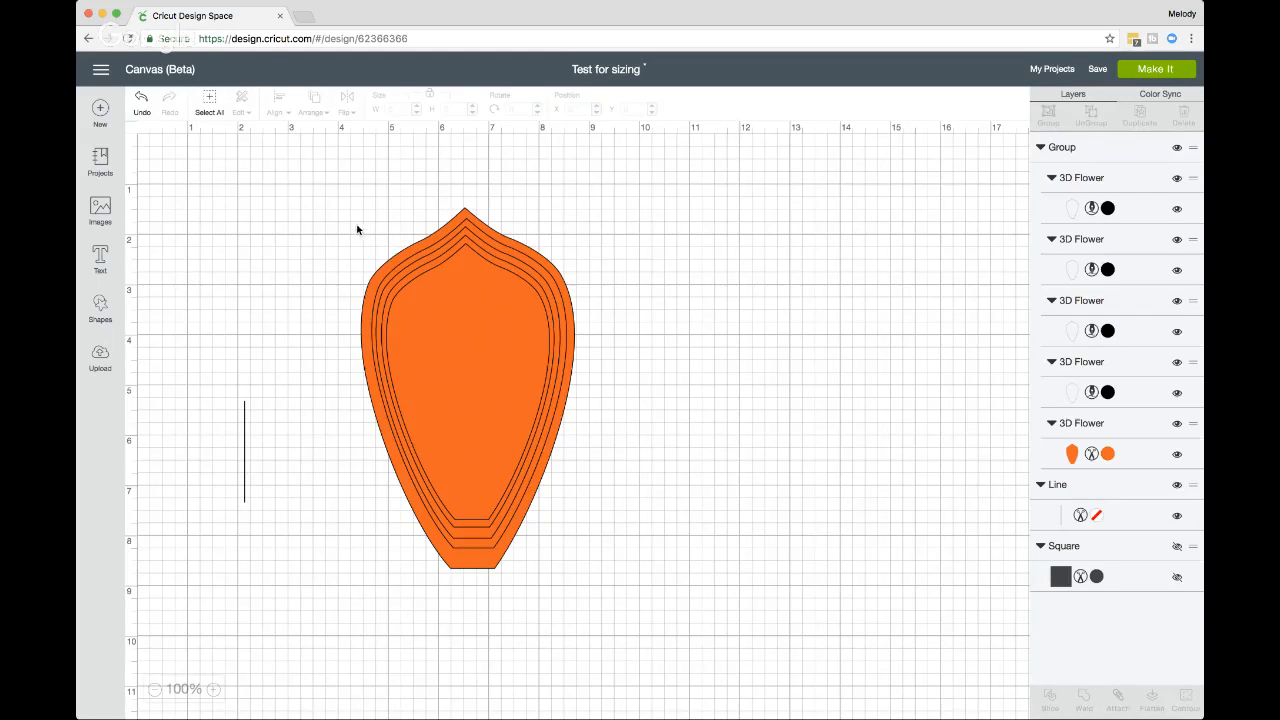
Step: Attach the grouped petal and outlines, move them to about X 3.694, Y 1.444, and check the mat preview
{"action": "left_click_drag", "start_coordinate": [342, 215], "coordinate": [597, 385]}
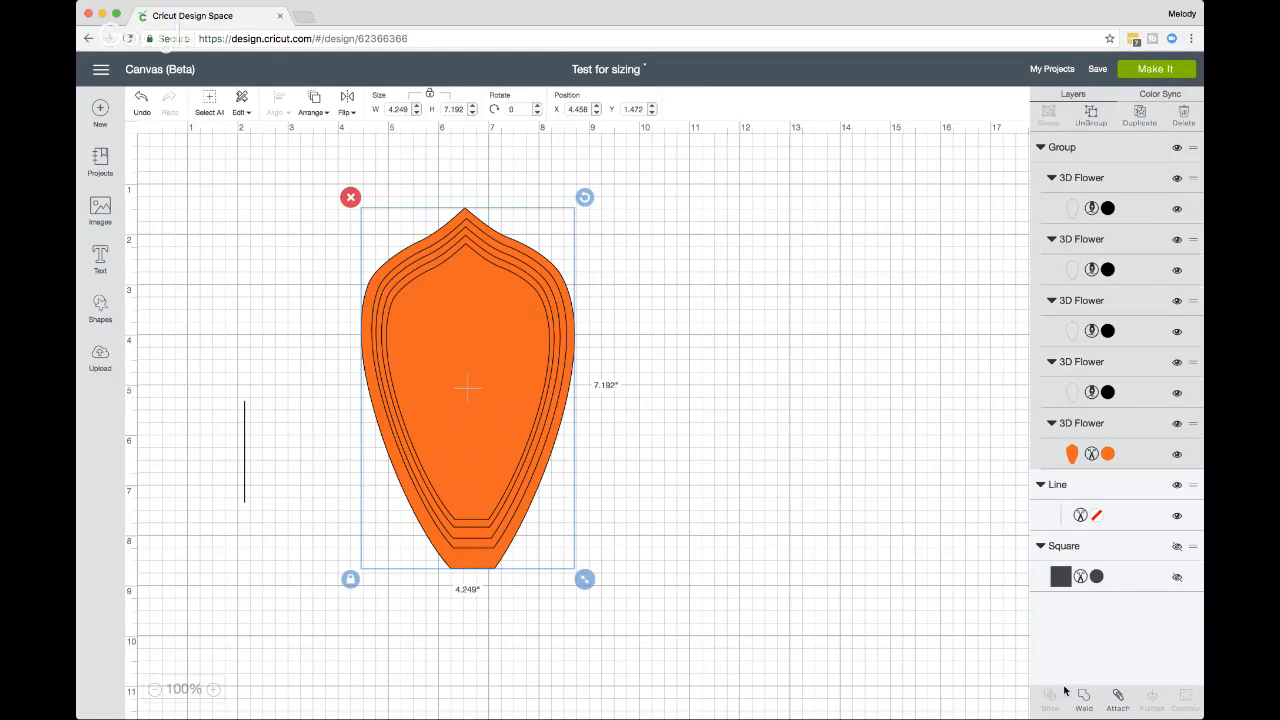
{"action": "left_click", "coordinate": [1118, 697]}
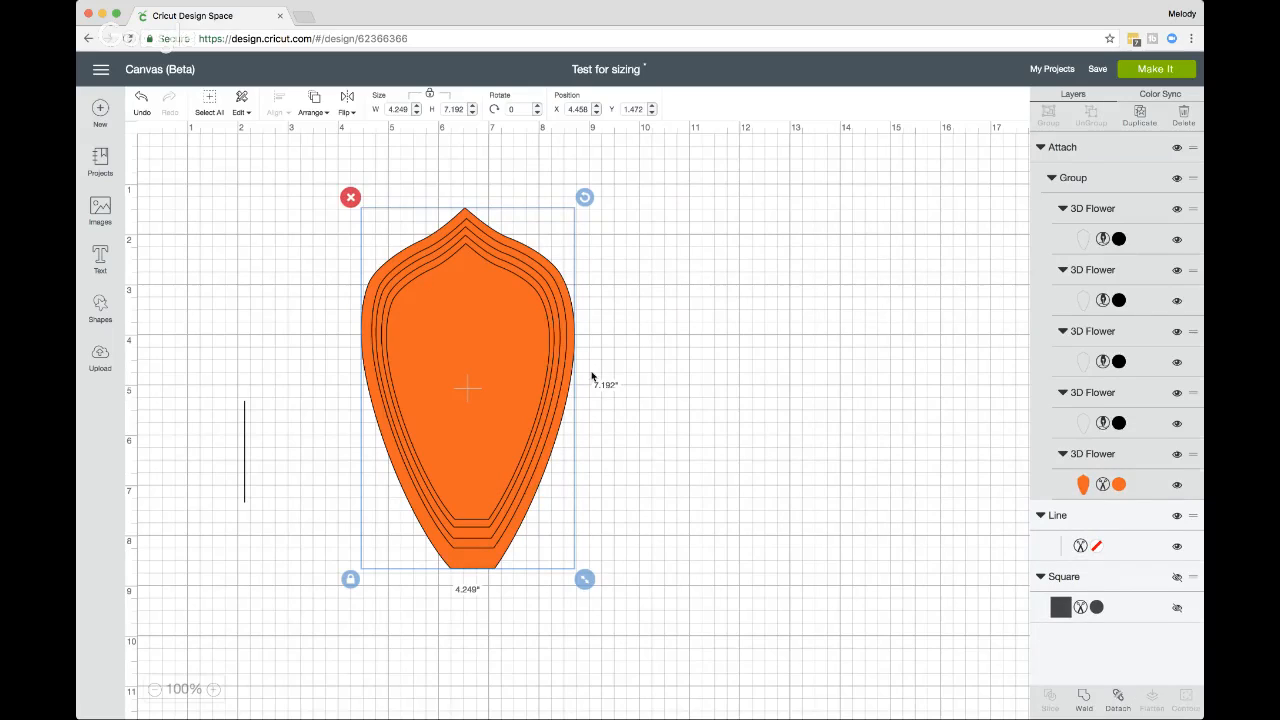
{"action": "left_click_drag", "start_coordinate": [503, 337], "coordinate": [457, 320]}
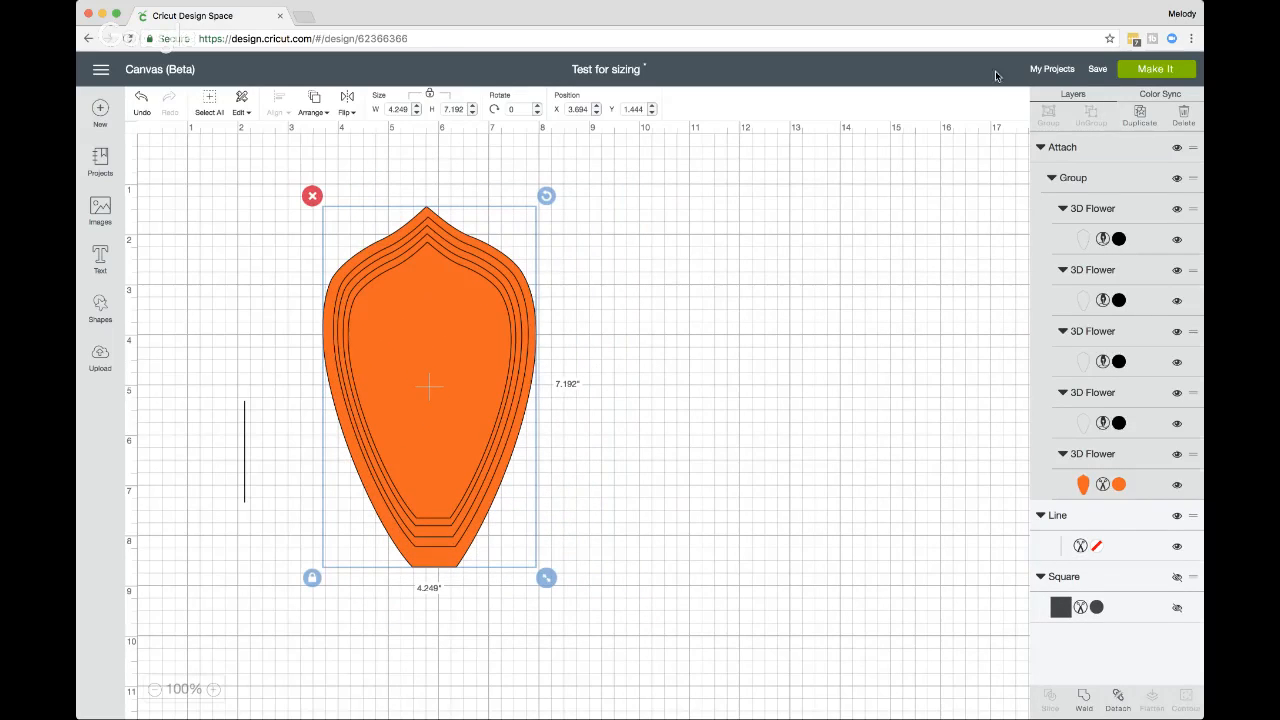
{"action": "left_click", "coordinate": [1145, 75]}
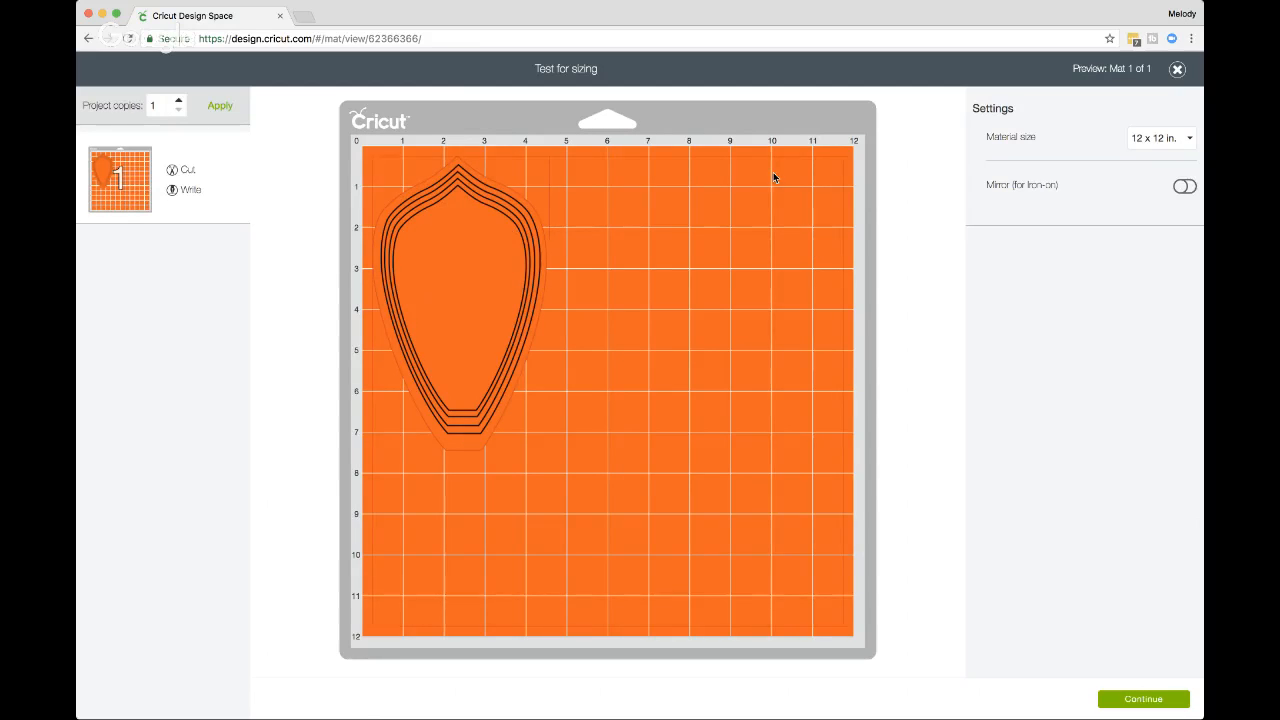
{"action": "left_click", "coordinate": [1177, 70]}
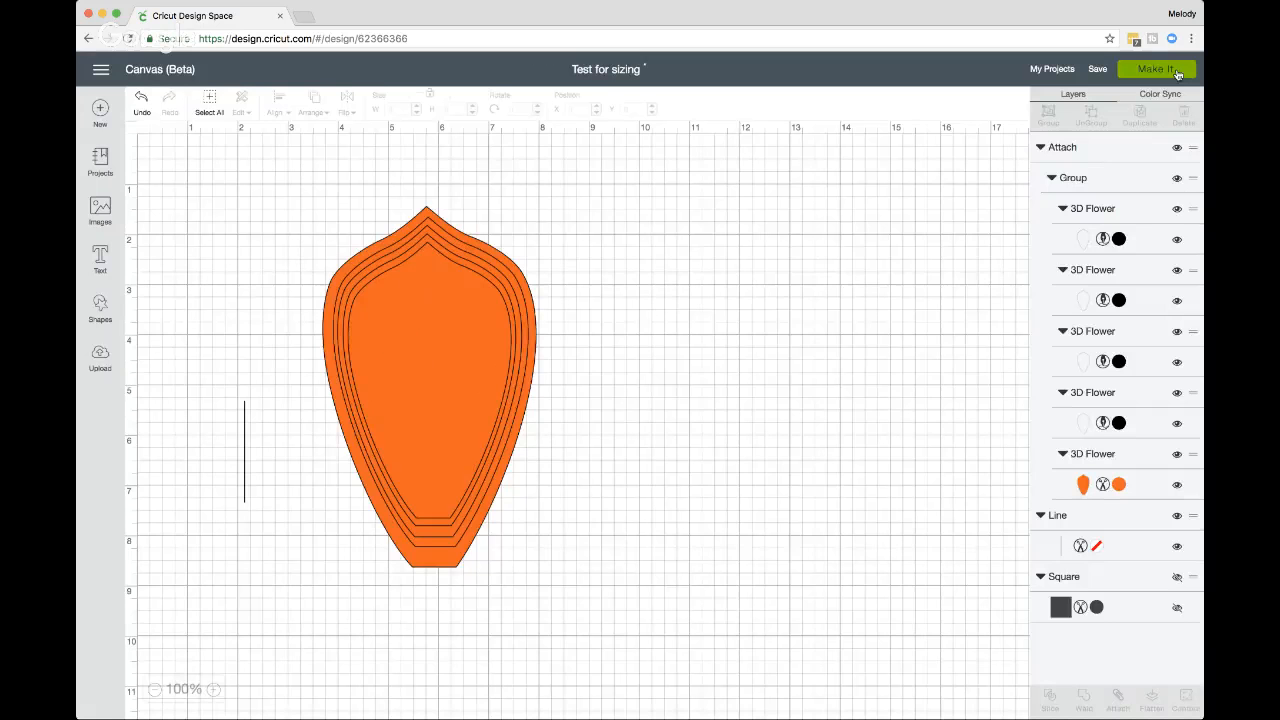
Step: Set the innermost outline's pen color to Blue and the second innermost outline's to Red
{"action": "left_click", "coordinate": [1118, 240]}
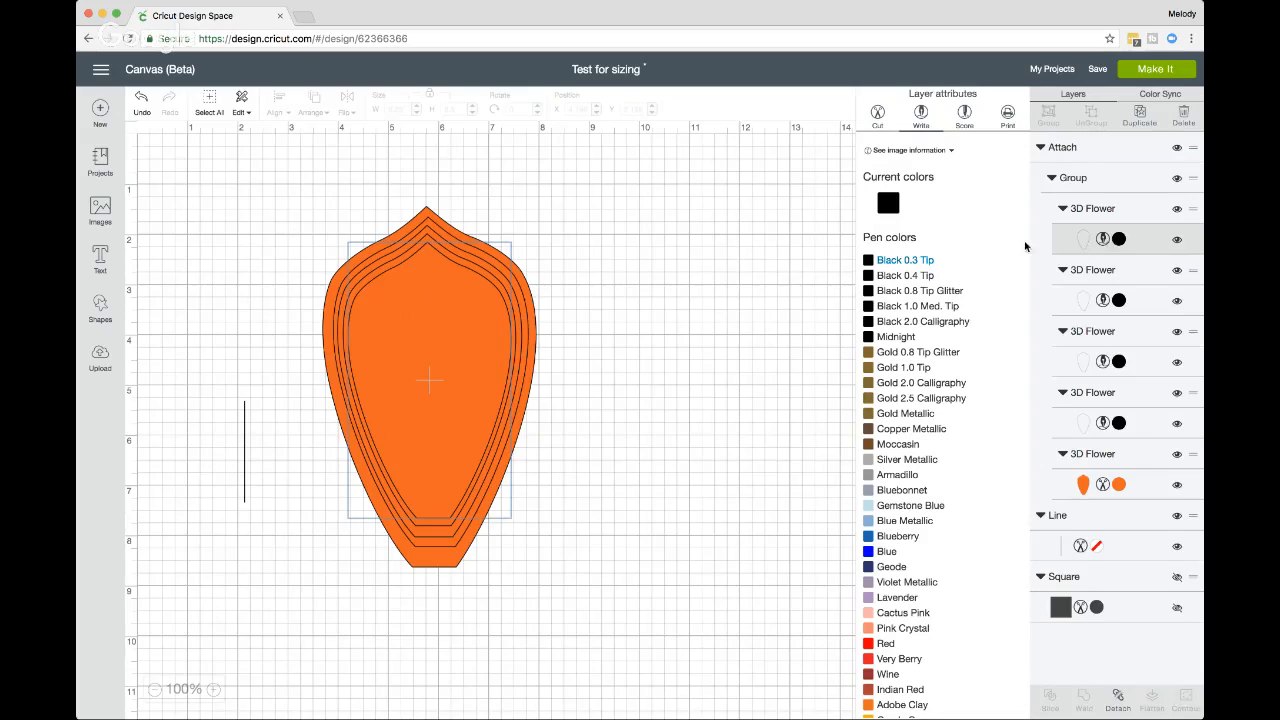
{"action": "scroll", "coordinate": [888, 610], "scroll_direction": "down", "scroll_amount": 3}
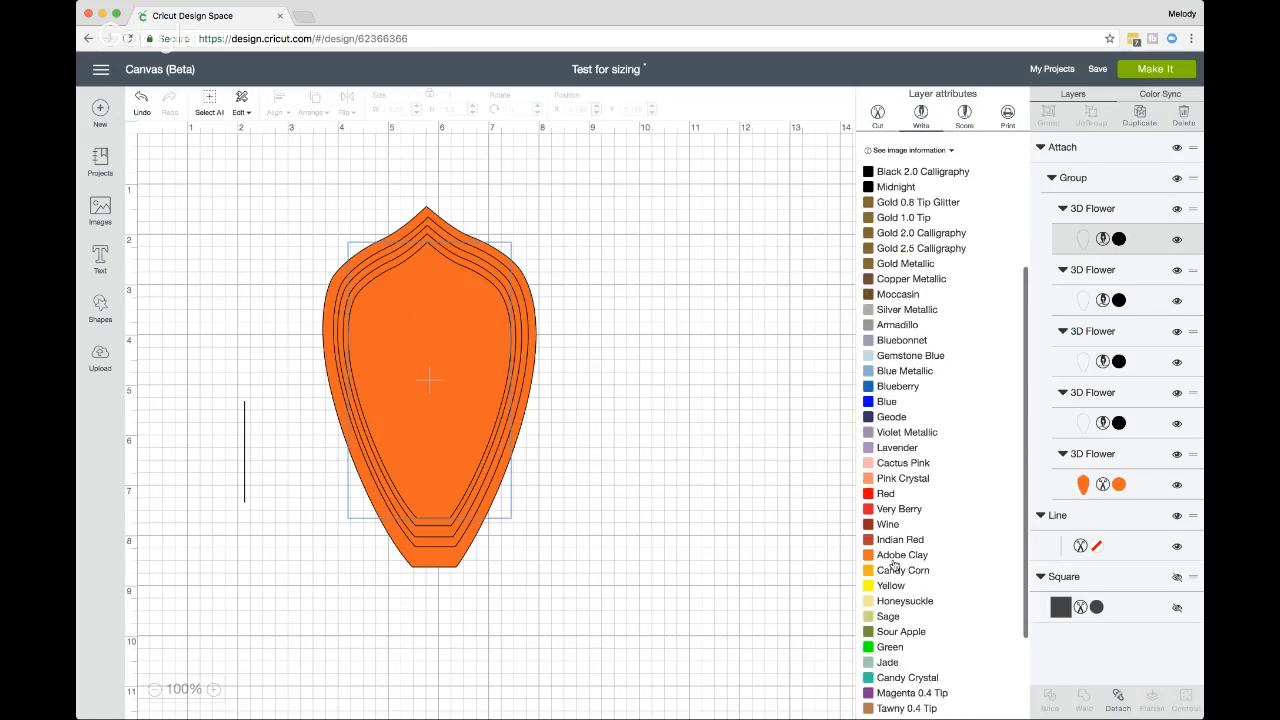
{"action": "left_click", "coordinate": [882, 400]}
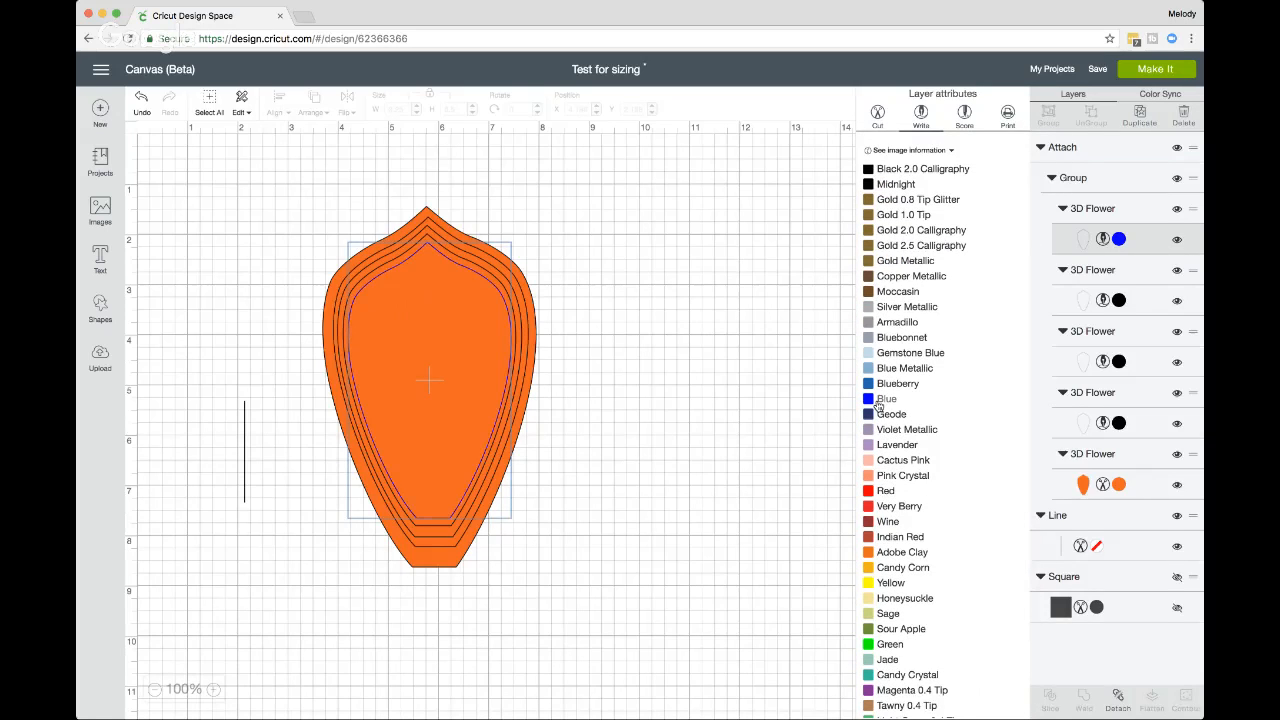
{"action": "left_click", "coordinate": [1119, 301]}
{"action": "left_click", "coordinate": [886, 491]}
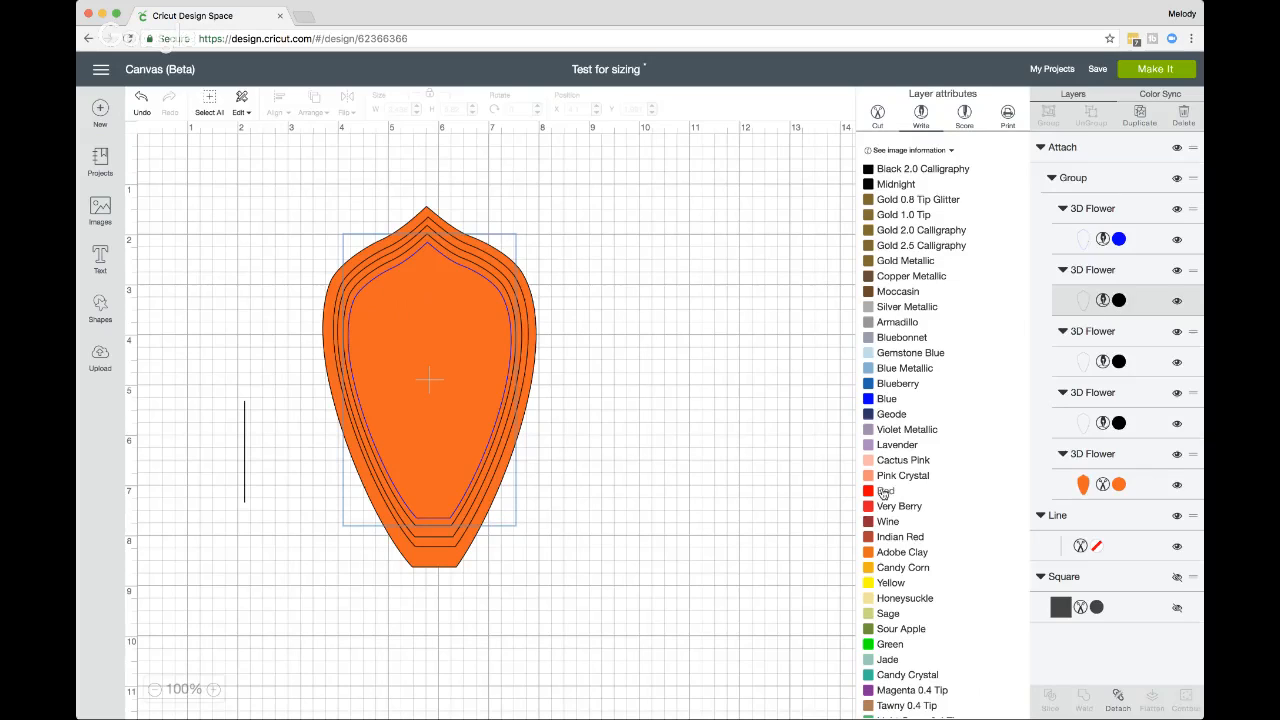
Step: Set the third outline from the inside to the Green pen color and the outermost drawn outline to Yellow
{"action": "left_click", "coordinate": [1120, 362]}
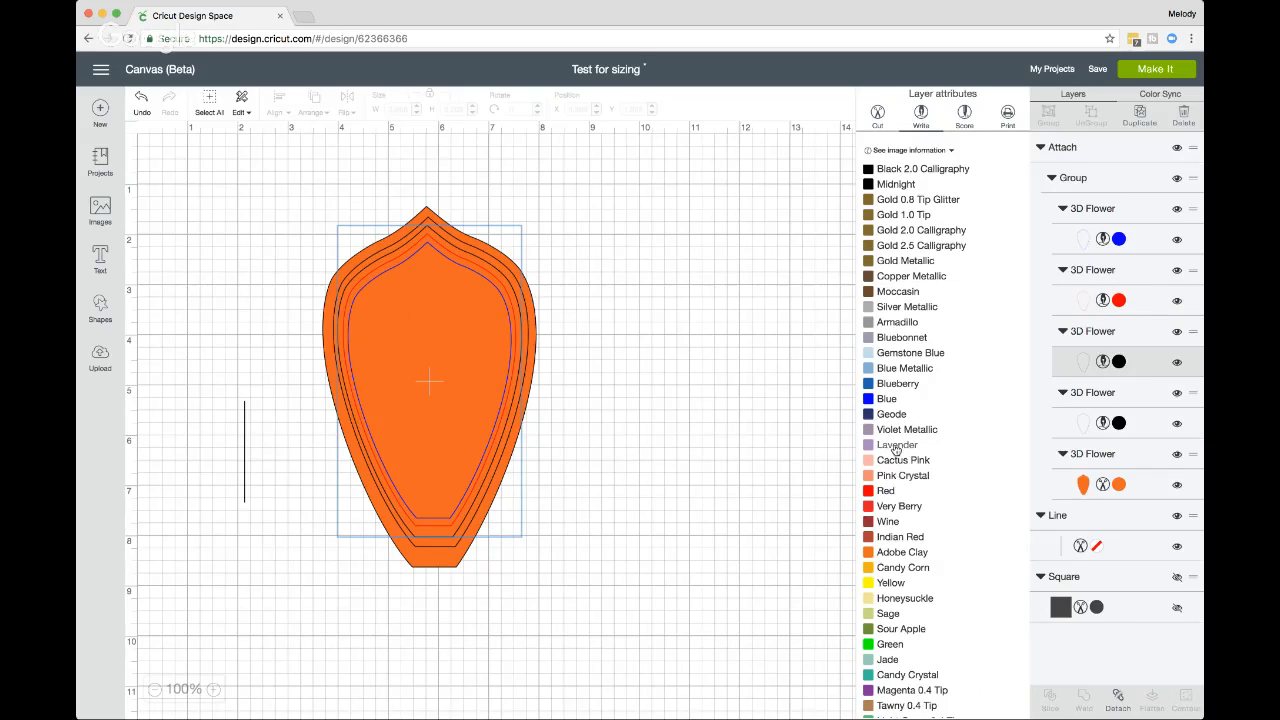
{"action": "scroll", "coordinate": [892, 500], "scroll_direction": "down", "scroll_amount": 3}
{"action": "left_click", "coordinate": [884, 535]}
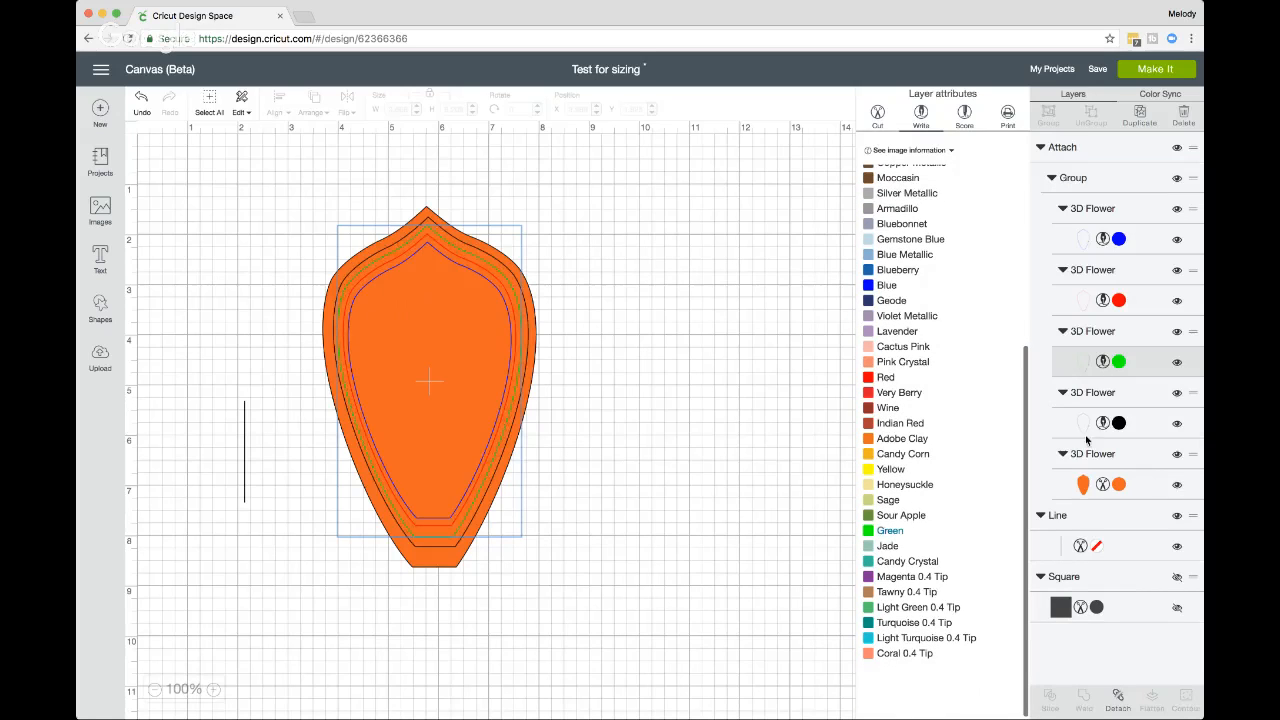
{"action": "left_click", "coordinate": [1118, 430]}
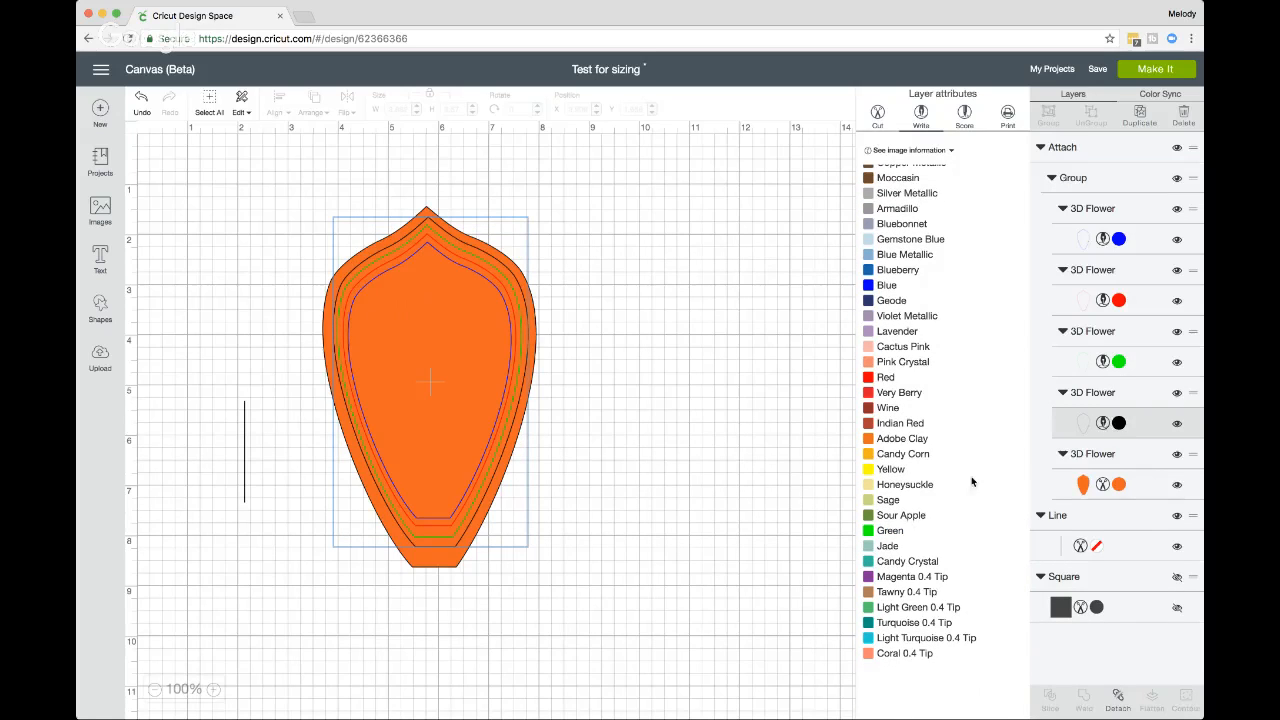
{"action": "left_click", "coordinate": [890, 470]}
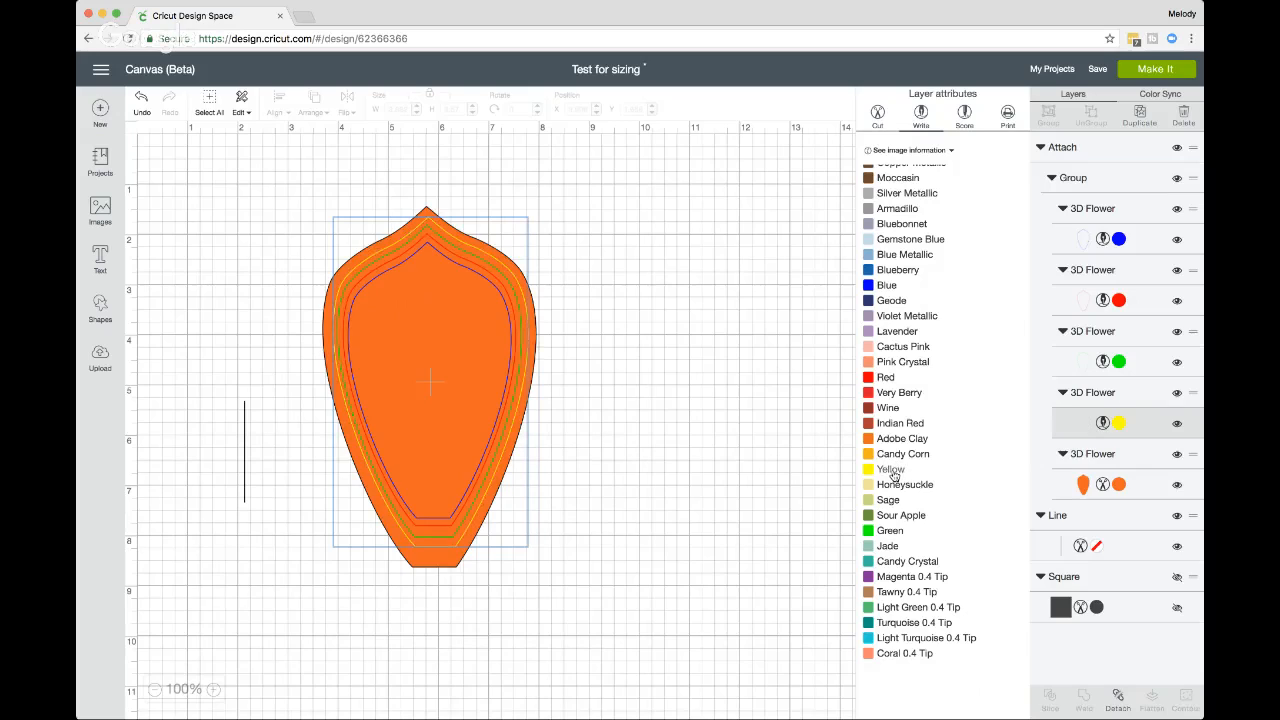
{"action": "left_click", "coordinate": [632, 347]}
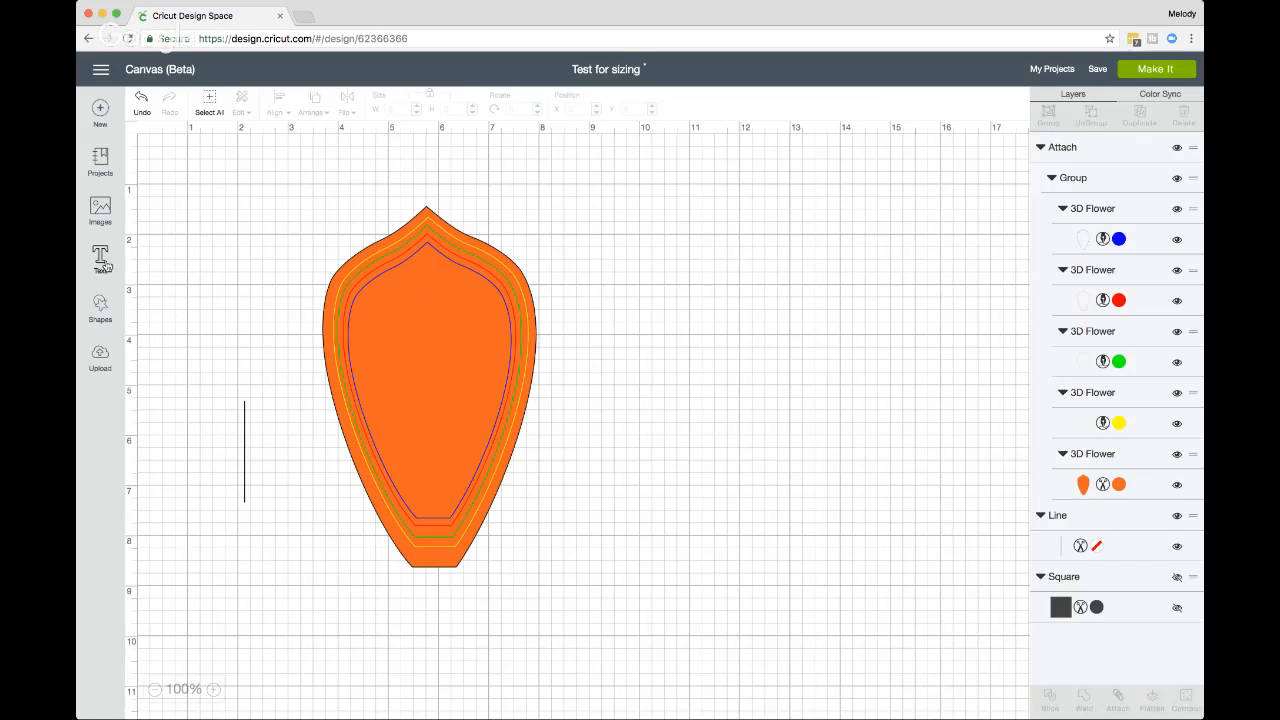
Step: Insert a circle shape and move the attached petal away from it to about X 12.222, Y 1.431
{"action": "left_click", "coordinate": [101, 308]}
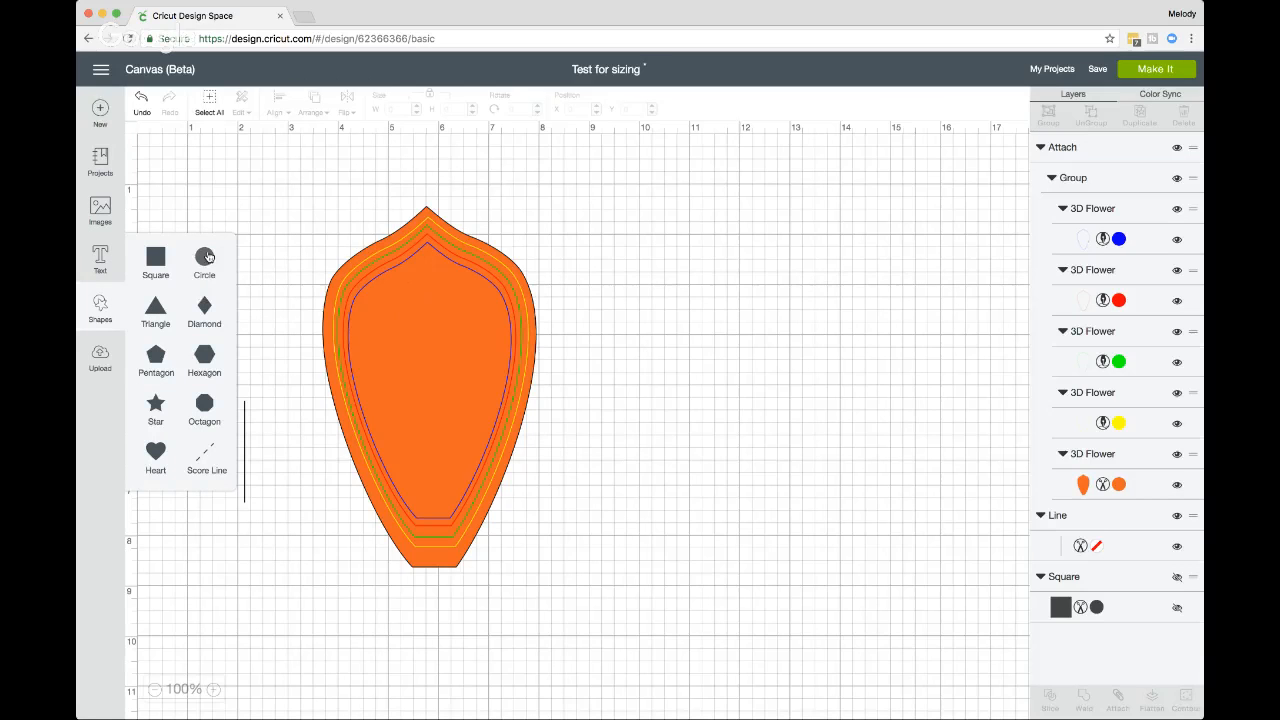
{"action": "left_click", "coordinate": [204, 258]}
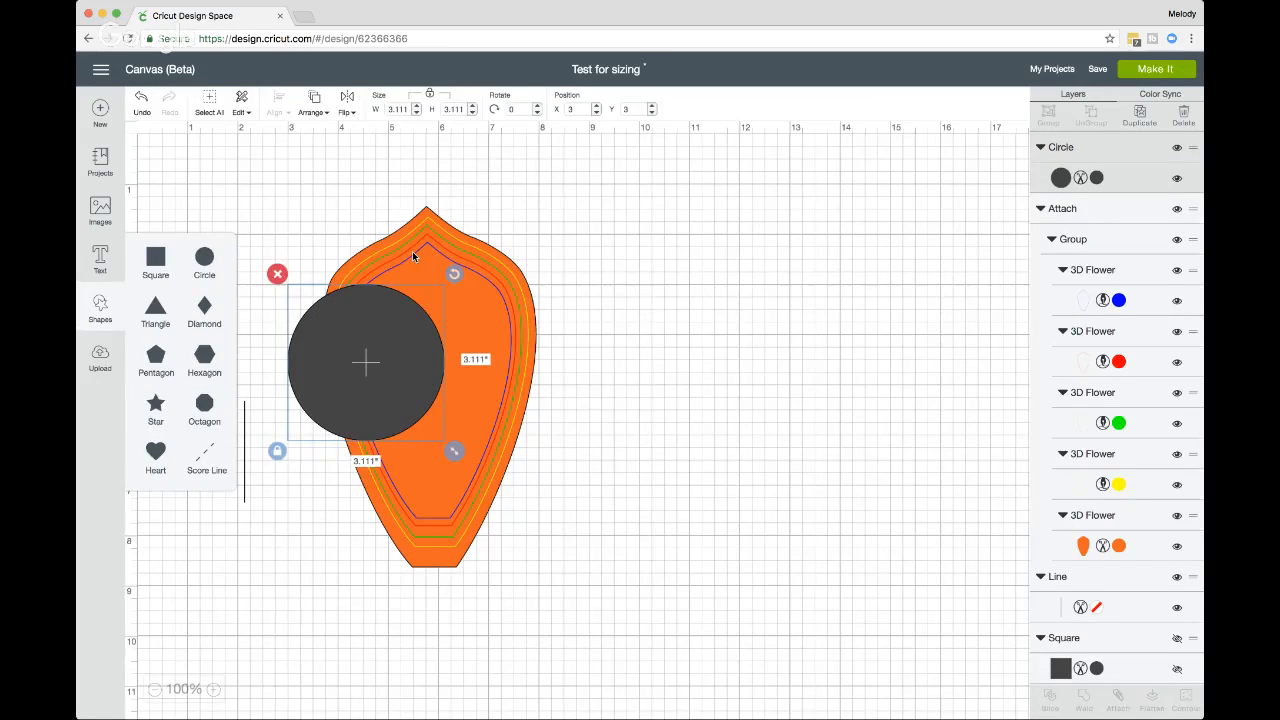
{"action": "left_click_drag", "start_coordinate": [413, 257], "coordinate": [841, 257]}
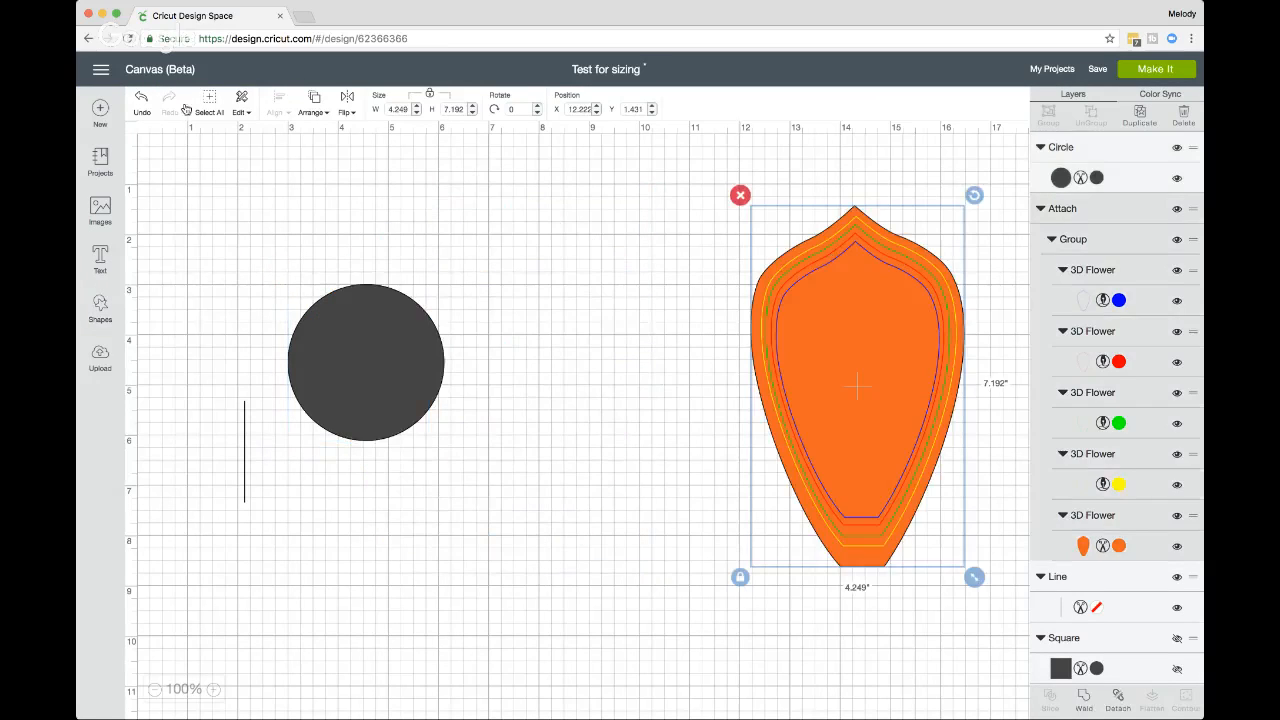
Step: Add the text "Hi" to the canvas and place it just below the circle
{"action": "left_click", "coordinate": [100, 262]}
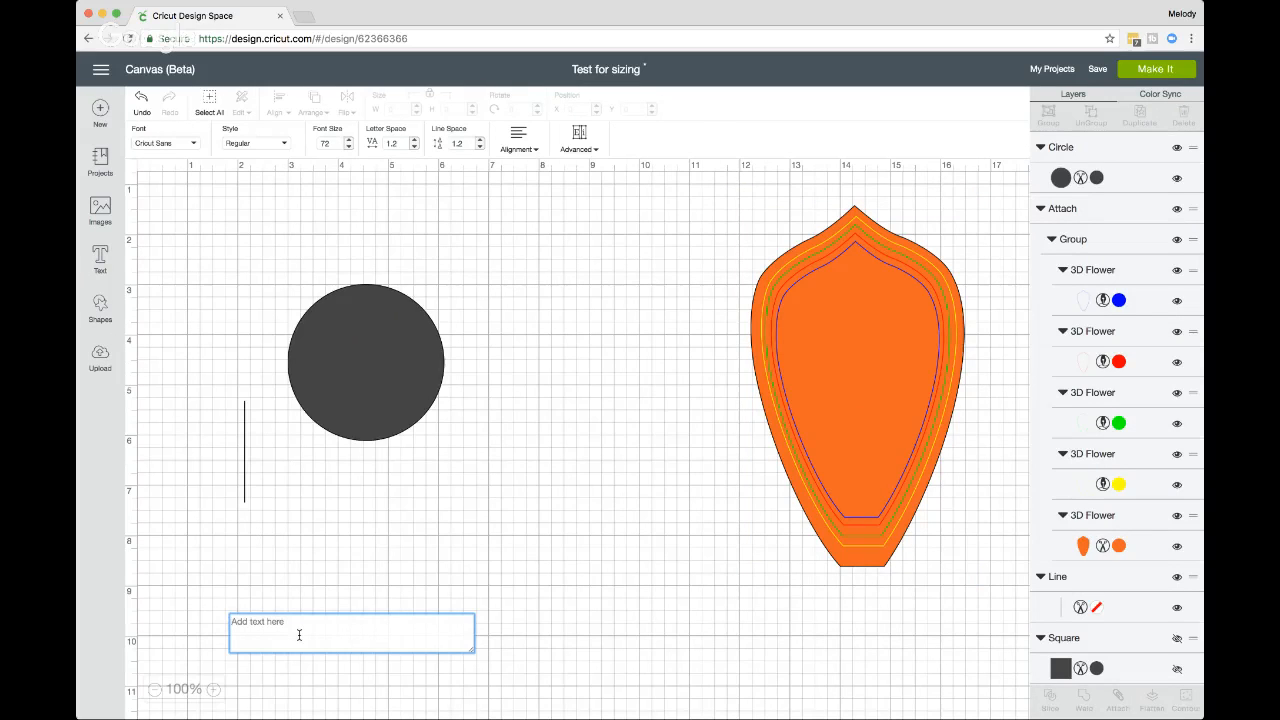
{"action": "type", "text": "Hi"}
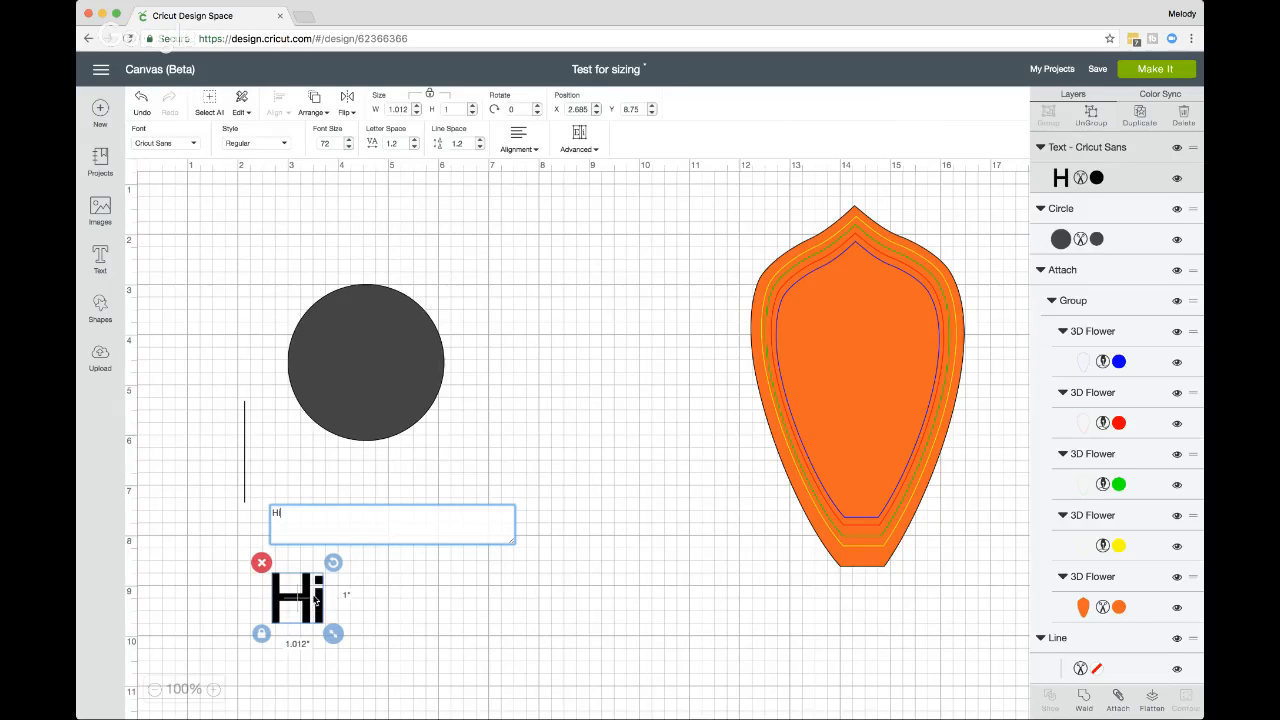
{"action": "left_click", "coordinate": [366, 494]}
Step: Change the circle's cut color to the pale yellow #F3E39C
{"action": "left_click", "coordinate": [375, 372]}
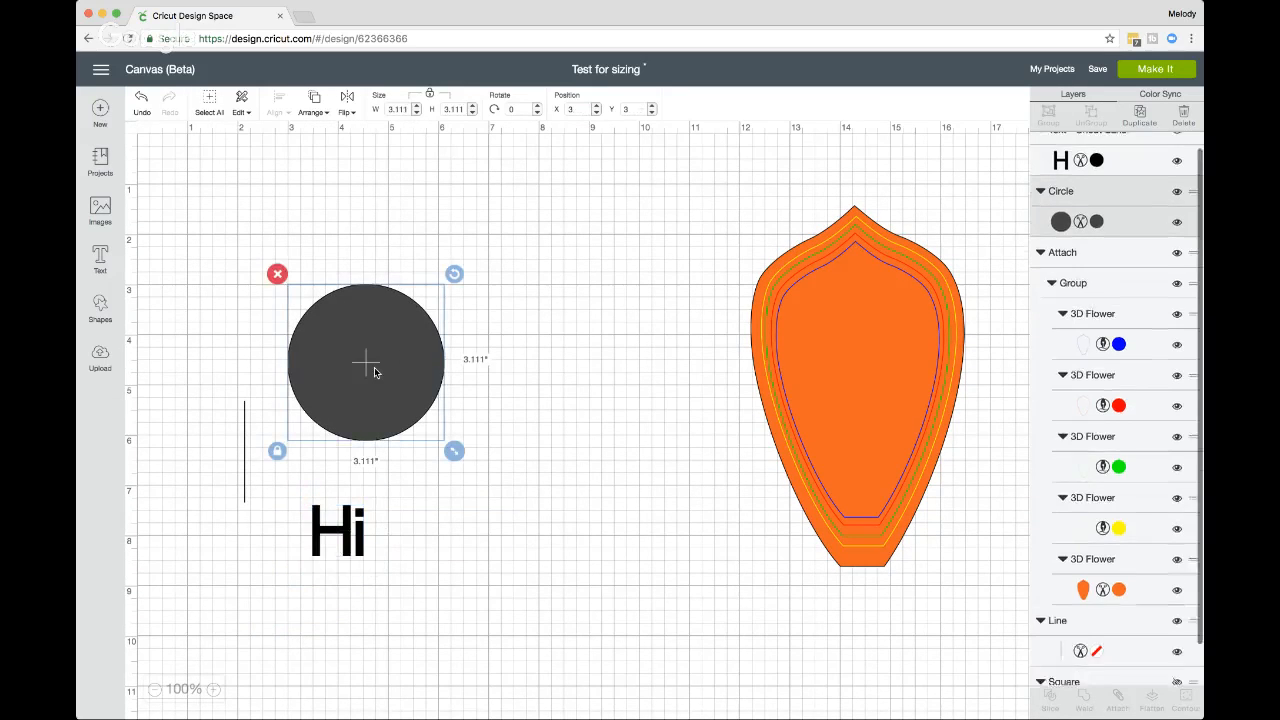
{"action": "scroll", "coordinate": [1100, 190], "scroll_direction": "down", "scroll_amount": 1}
{"action": "left_click", "coordinate": [1080, 202]}
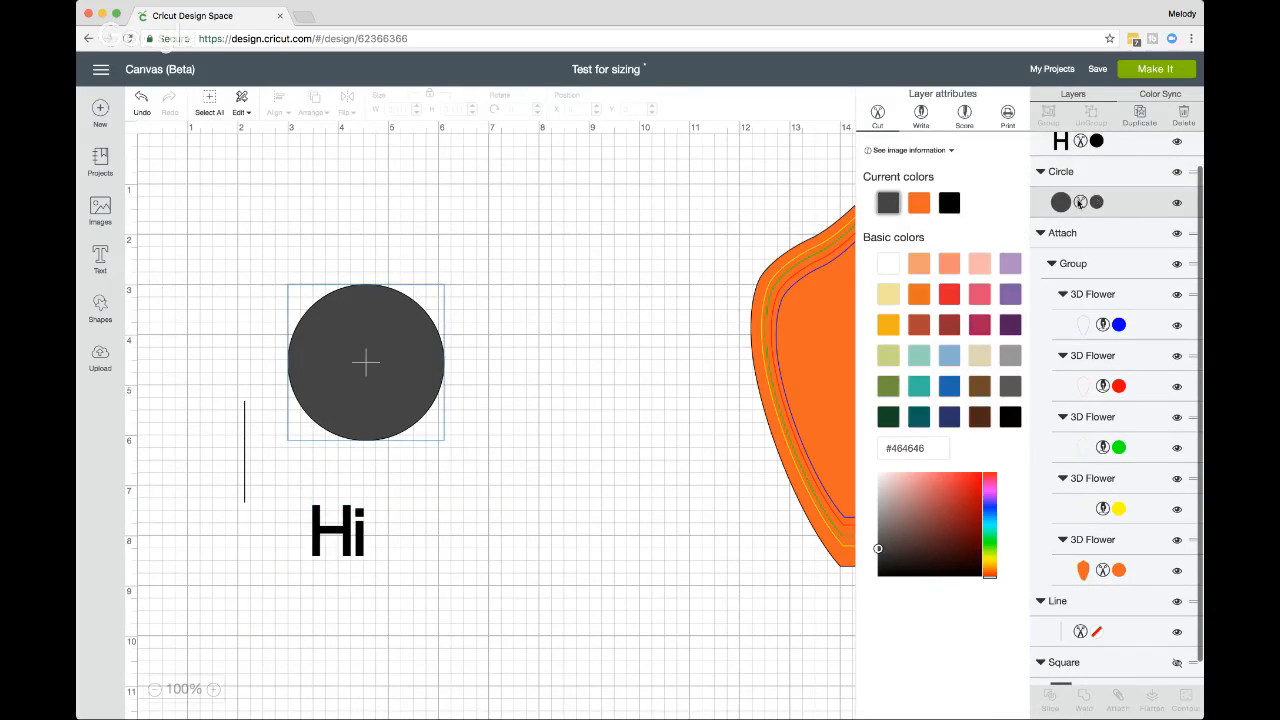
{"action": "left_click", "coordinate": [888, 293]}
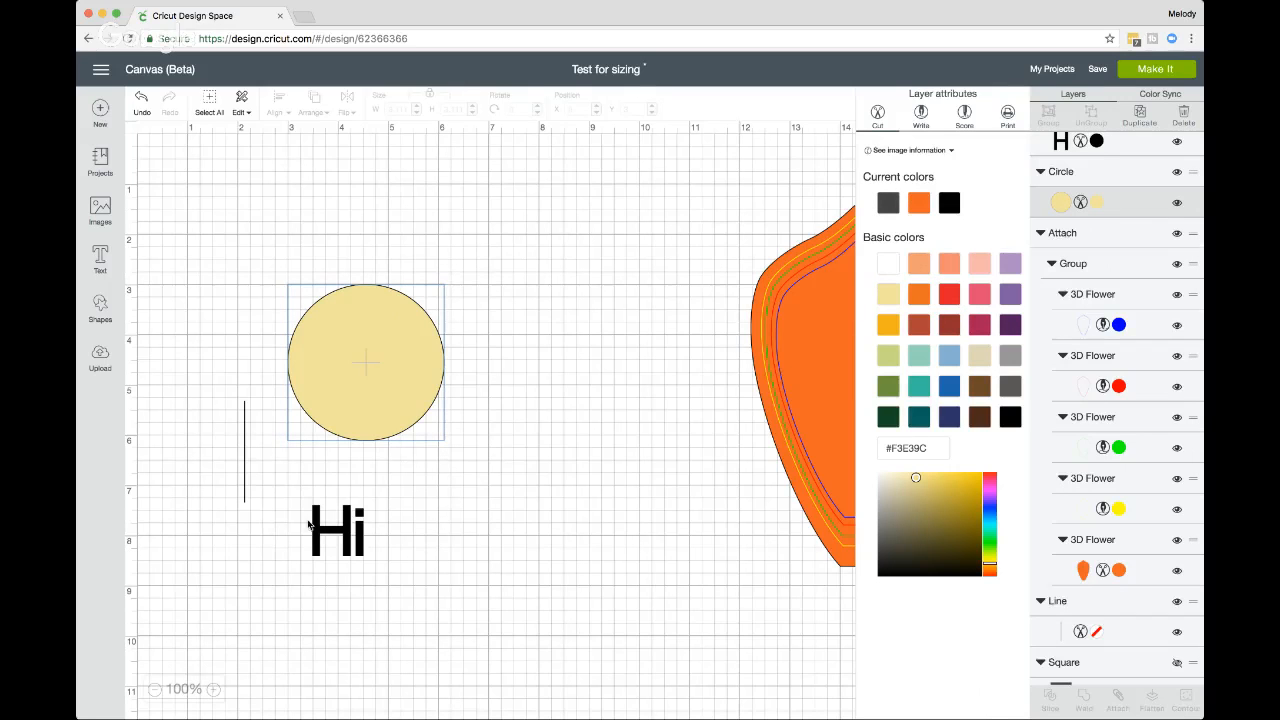
Step: Move the "Hi" text onto the pale yellow circle at about X 4.06, Y 3.861, and slice the two together
{"action": "left_click_drag", "start_coordinate": [318, 528], "coordinate": [346, 353]}
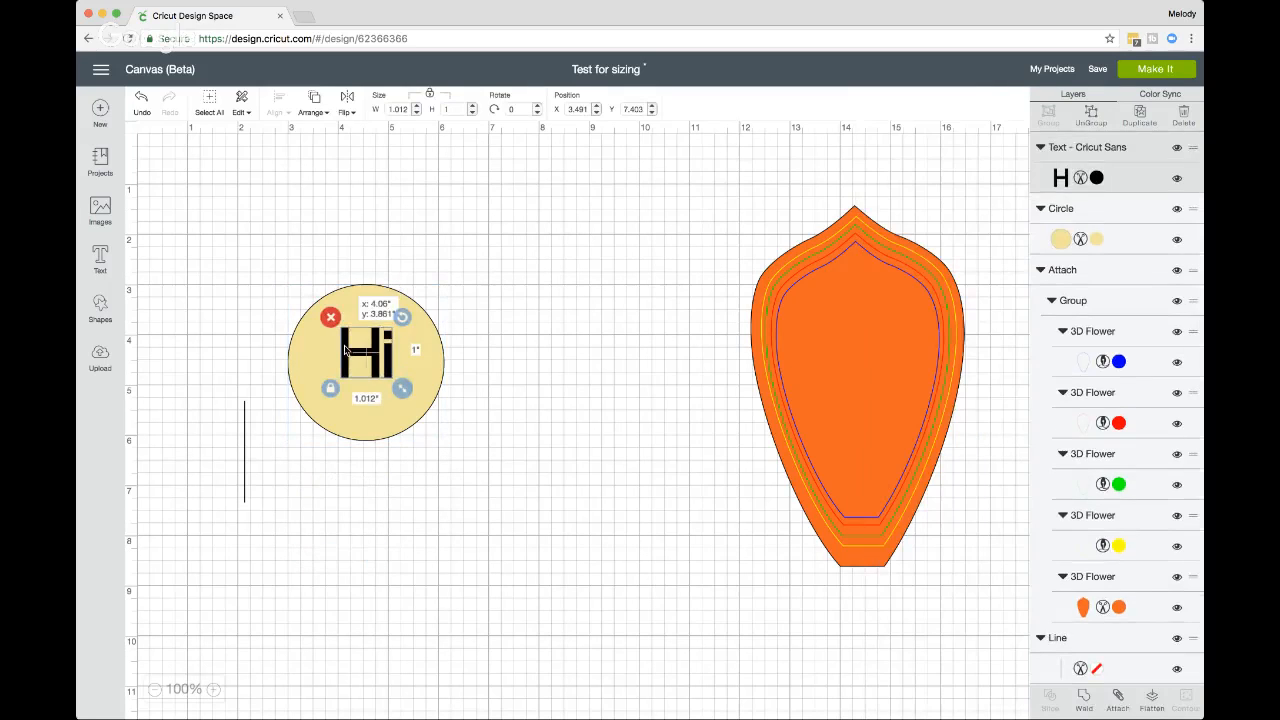
{"action": "left_click", "coordinate": [309, 261]}
{"action": "left_click_drag", "start_coordinate": [274, 257], "coordinate": [509, 430]}
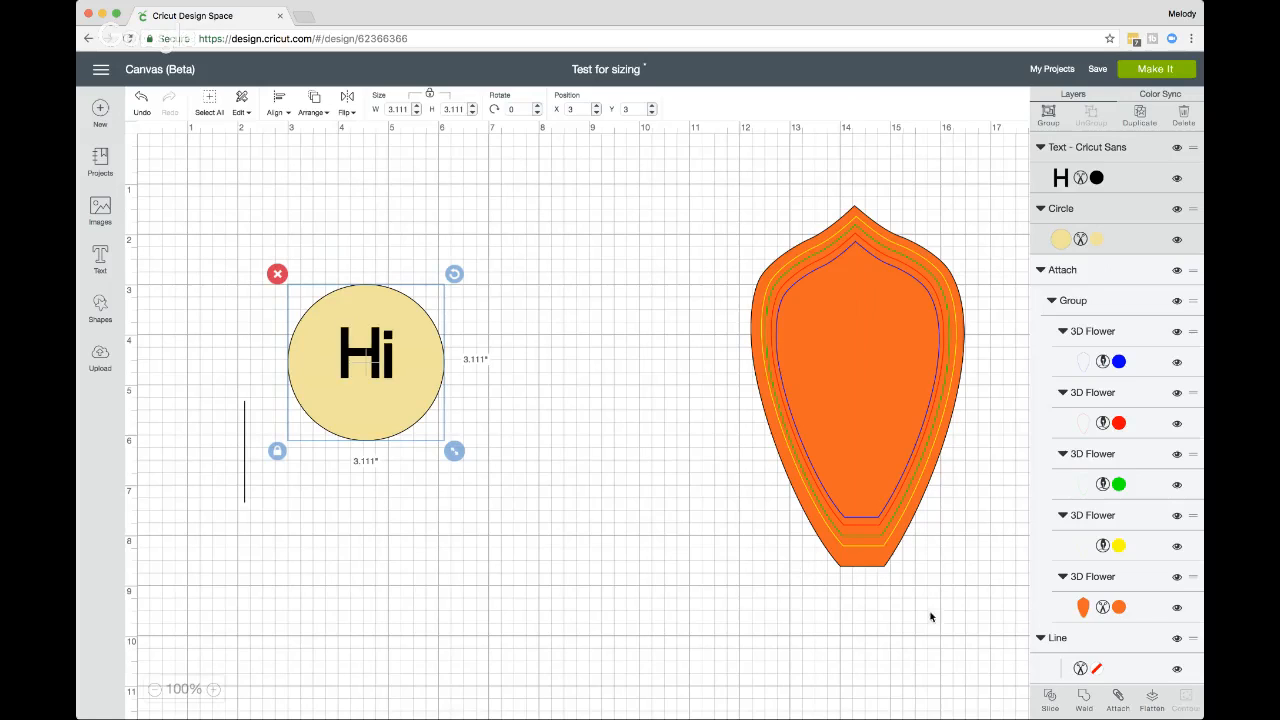
{"action": "left_click", "coordinate": [1050, 697]}
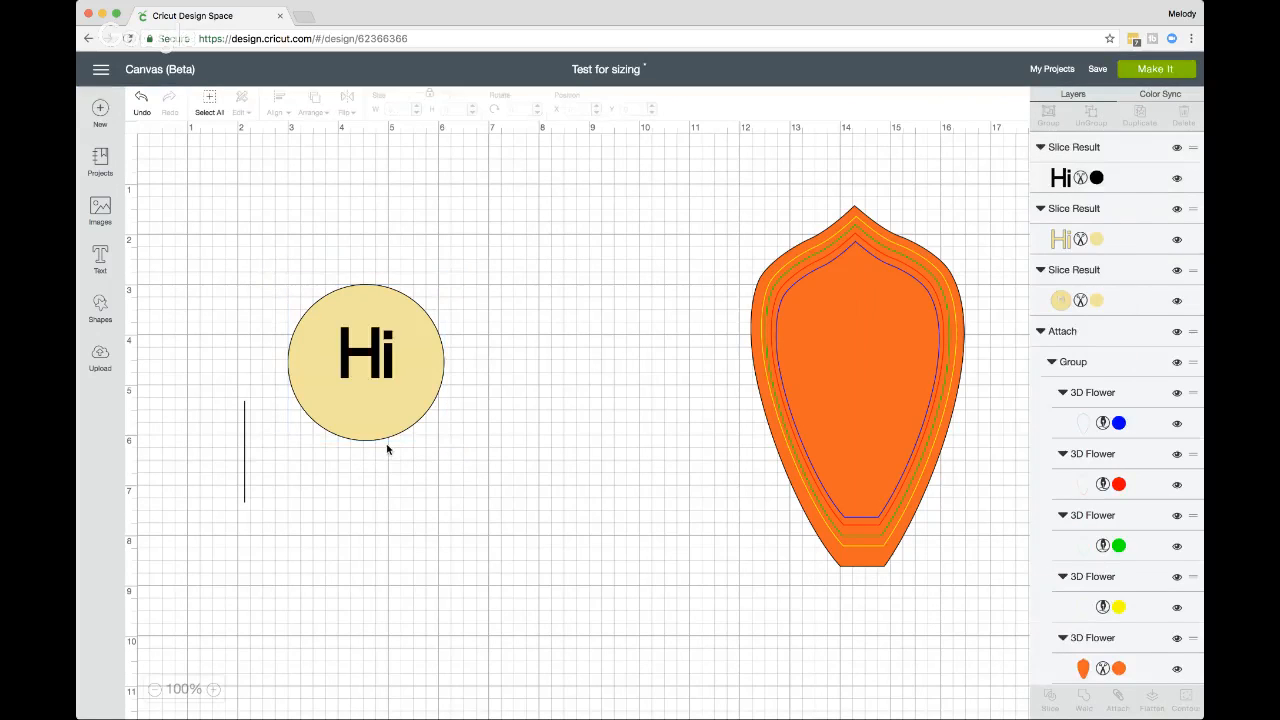
Step: Separate the slice results by moving the black "Hi" to about X 7.658, Y 2.653 and the pale yellow "Hi" to about X 8.63, Y 5.222
{"action": "left_click_drag", "start_coordinate": [370, 358], "coordinate": [604, 321]}
{"action": "left_click", "coordinate": [518, 397]}
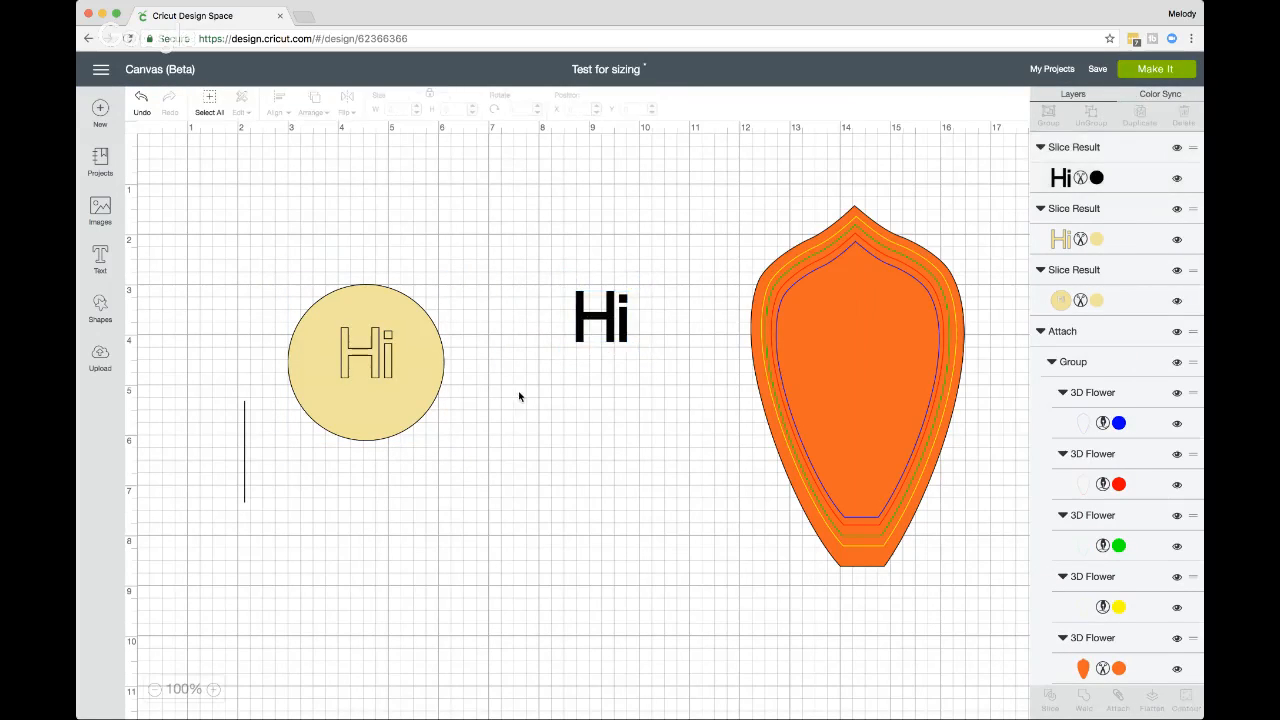
{"action": "left_click_drag", "start_coordinate": [429, 376], "coordinate": [417, 389]}
{"action": "left_click", "coordinate": [606, 293]}
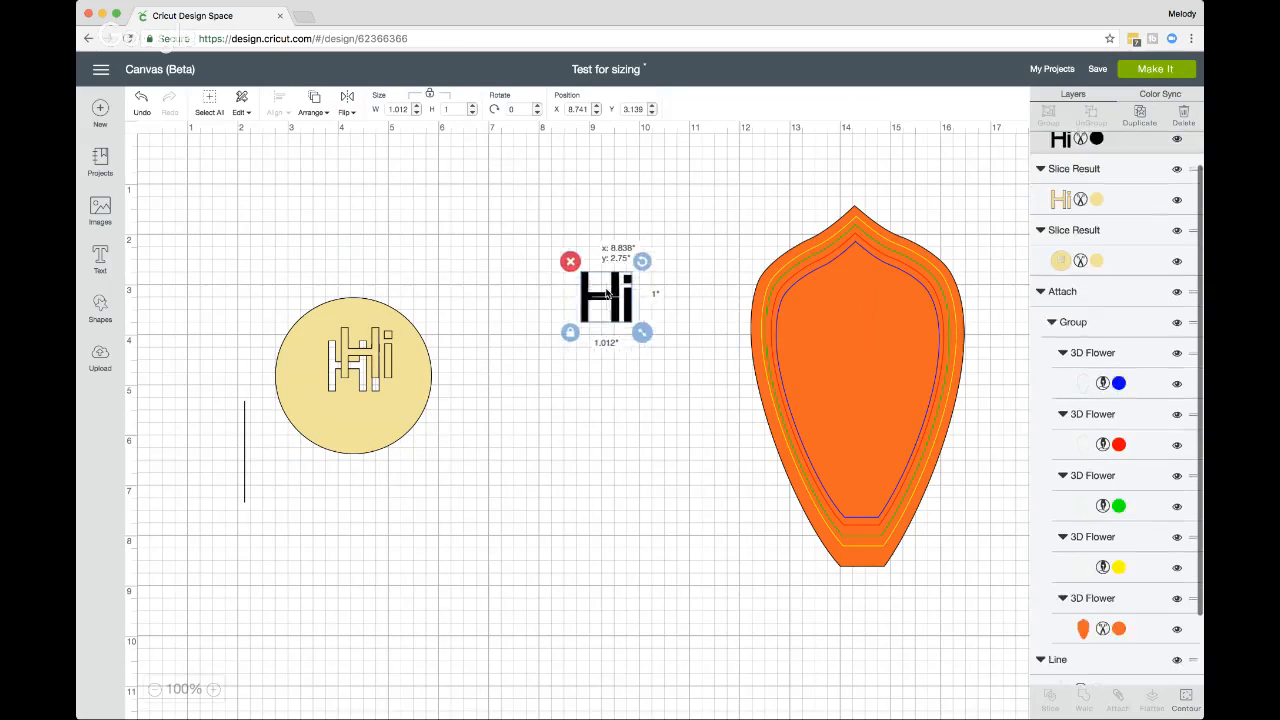
{"action": "left_click_drag", "start_coordinate": [606, 293], "coordinate": [557, 293]}
{"action": "left_click", "coordinate": [418, 360]}
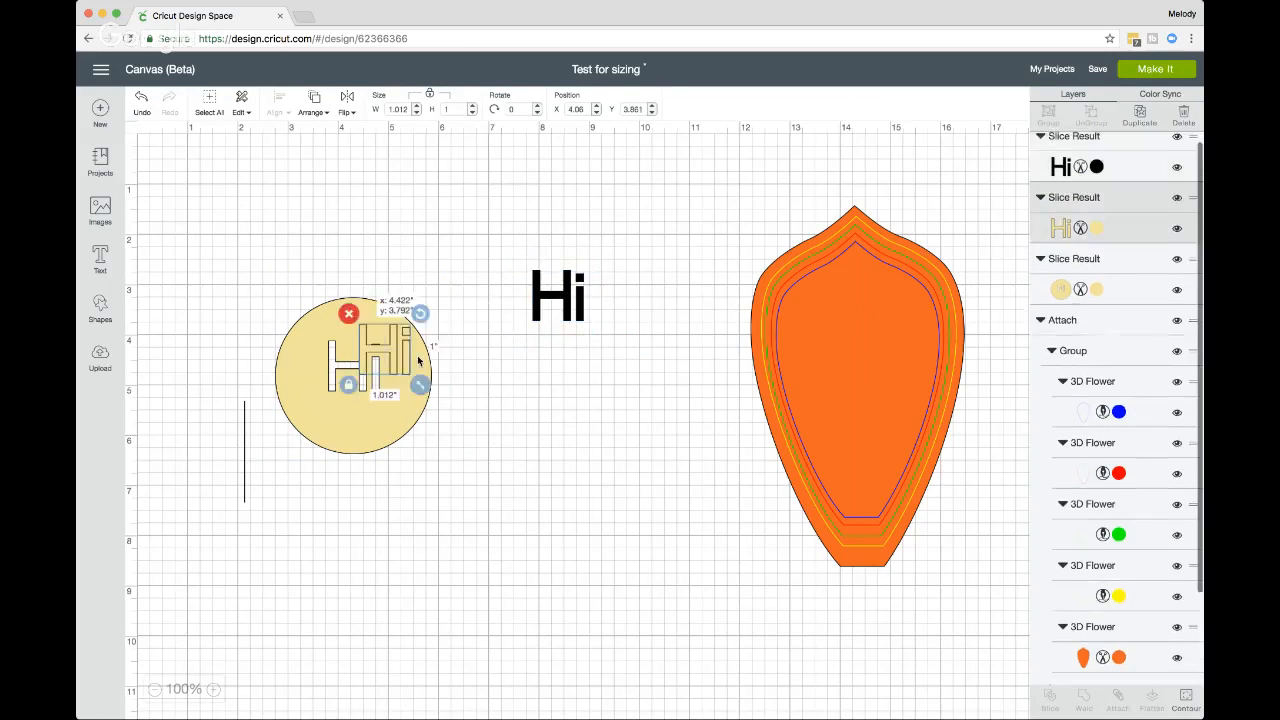
{"action": "left_click_drag", "start_coordinate": [418, 360], "coordinate": [629, 432]}
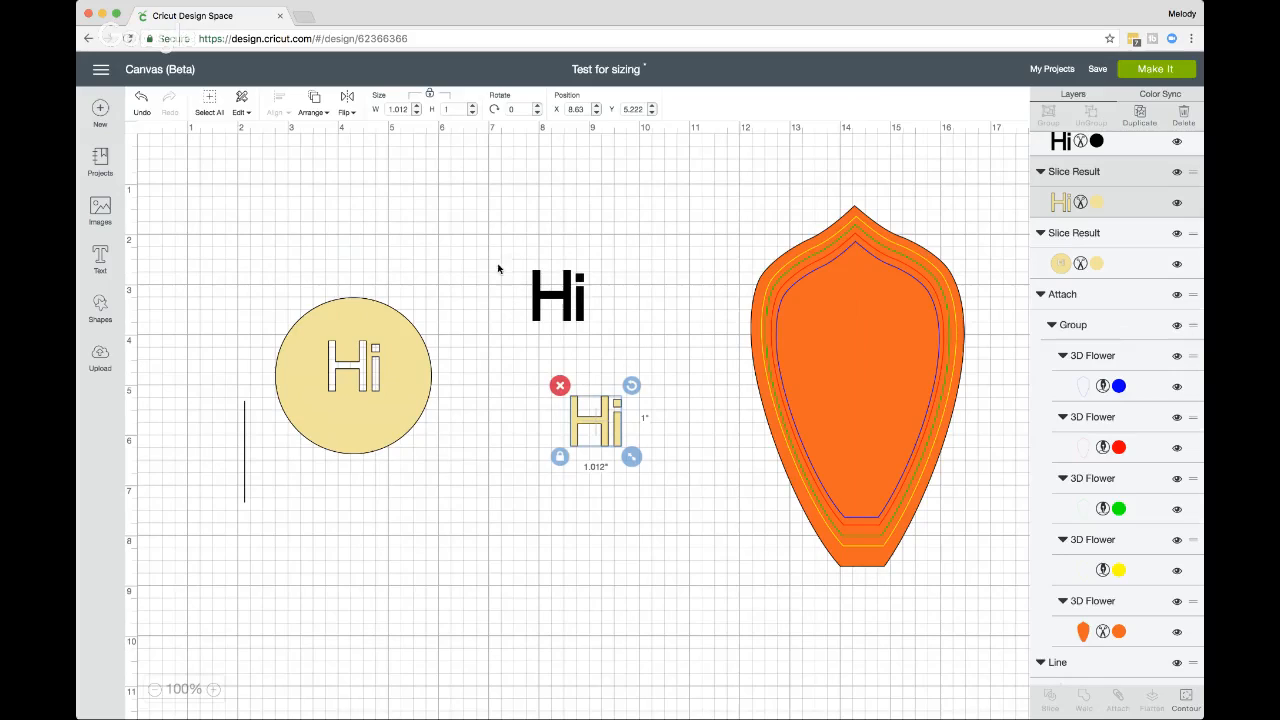
{"action": "left_click", "coordinate": [560, 296]}
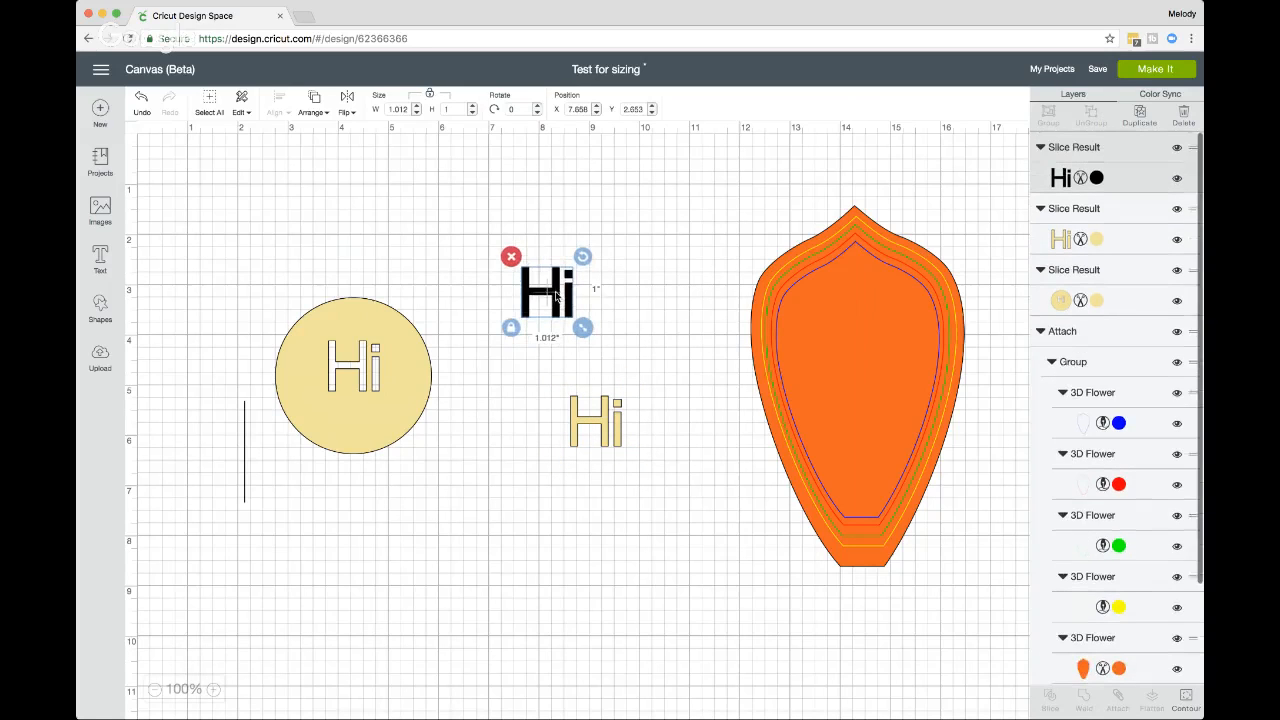
Step: Select the sliced circle together with the line and scale them up proportionally to about 34.304" wide by 37.609" high
{"action": "left_click_drag", "start_coordinate": [243, 277], "coordinate": [448, 489]}
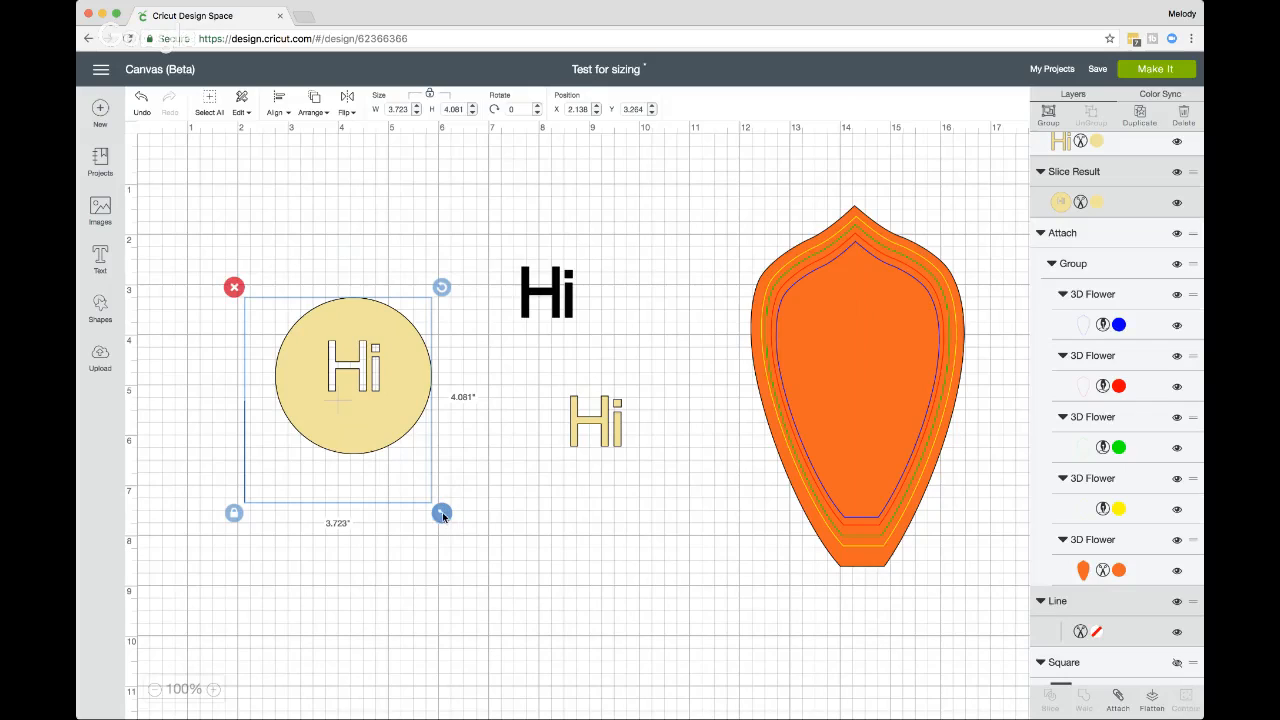
{"action": "left_click_drag", "start_coordinate": [442, 515], "coordinate": [597, 684]}
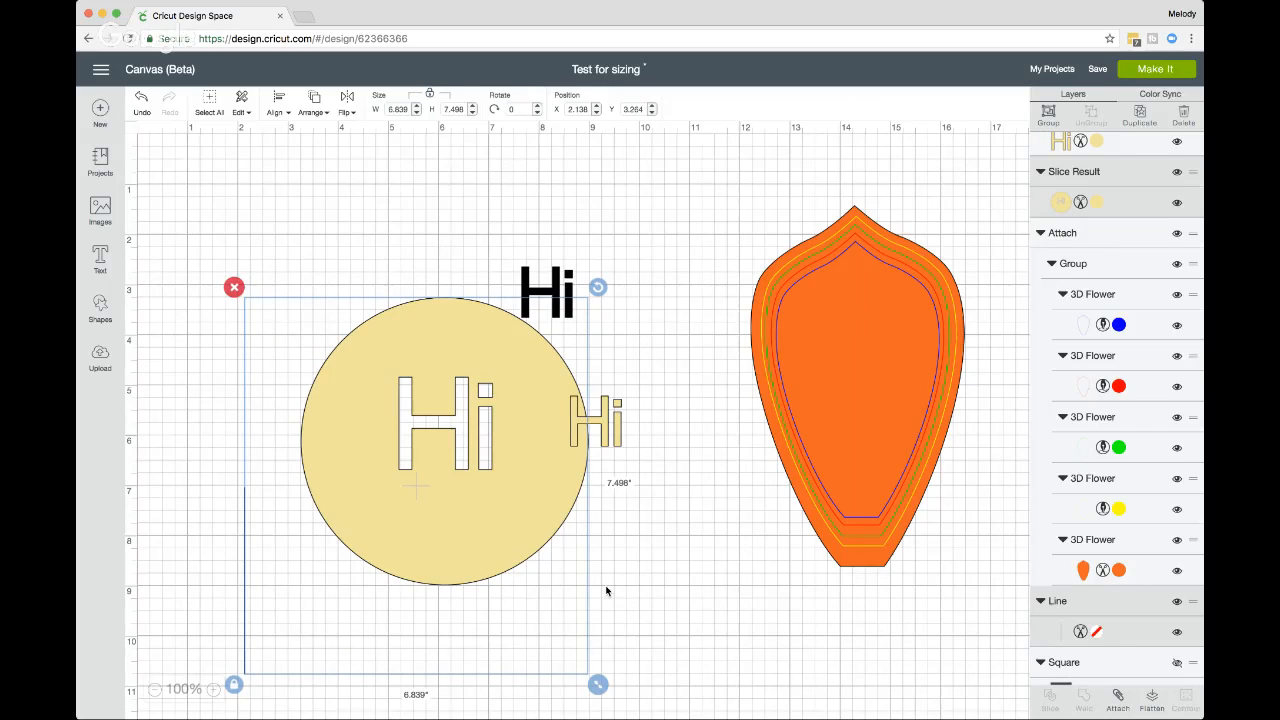
{"action": "scroll", "coordinate": [606, 590], "scroll_direction": "down", "scroll_amount": 5}
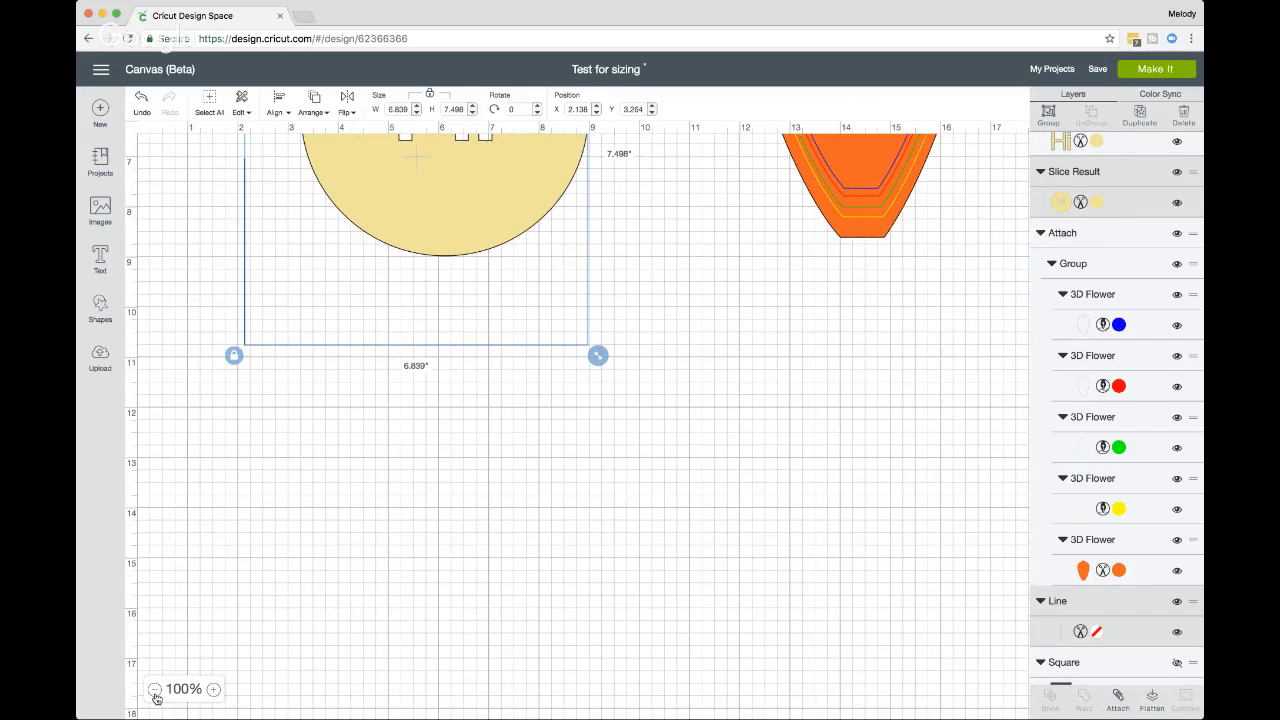
{"action": "left_click", "coordinate": [155, 690]}
{"action": "left_click", "coordinate": [155, 690]}
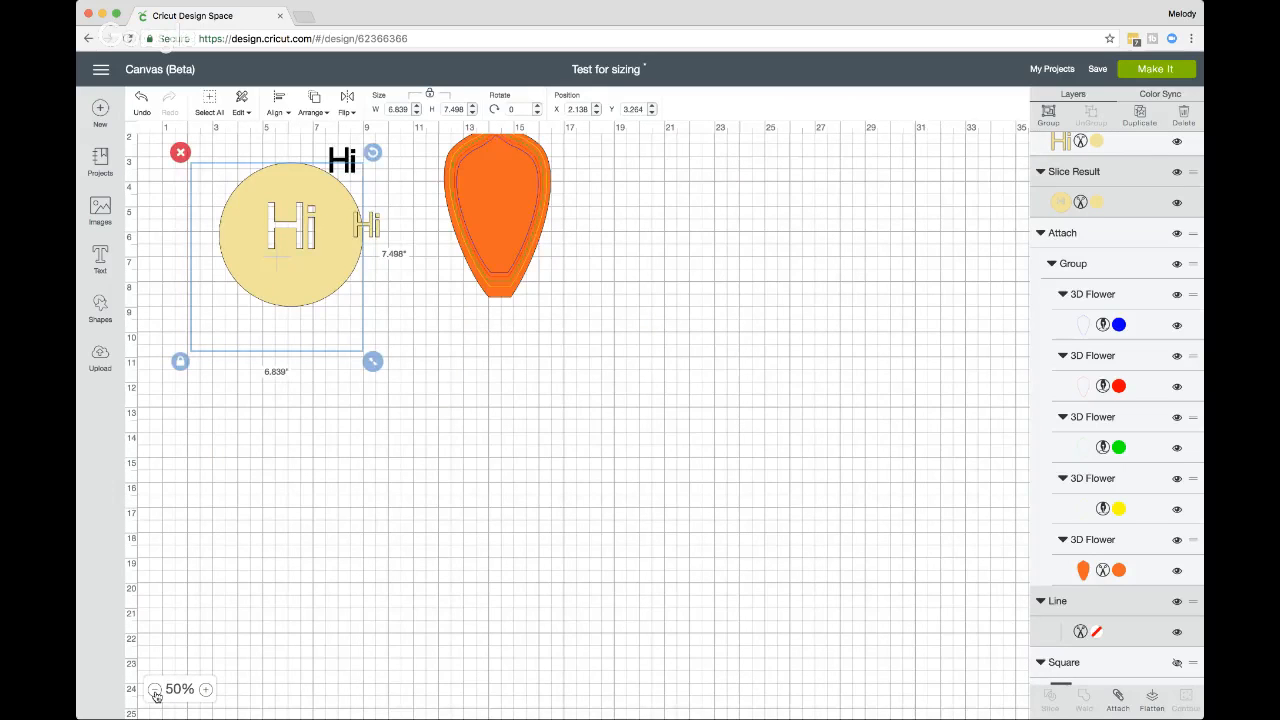
{"action": "left_click", "coordinate": [155, 690]}
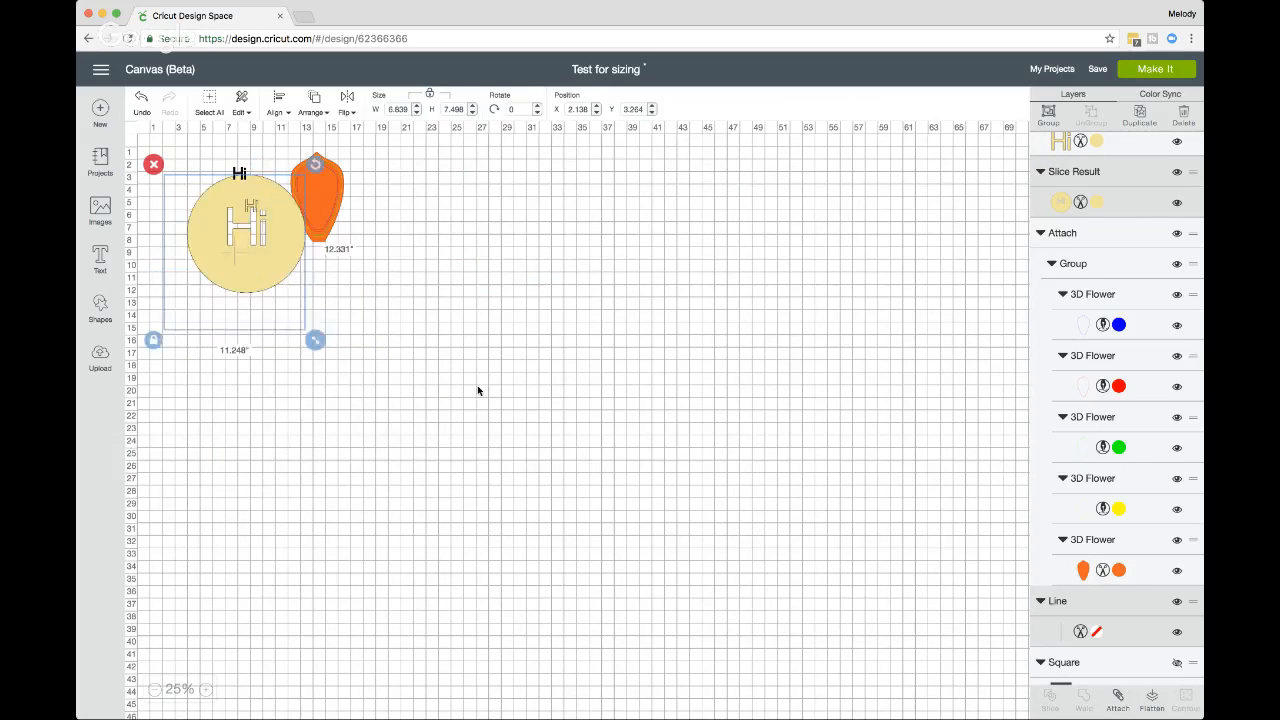
{"action": "left_click_drag", "start_coordinate": [315, 340], "coordinate": [976, 654]}
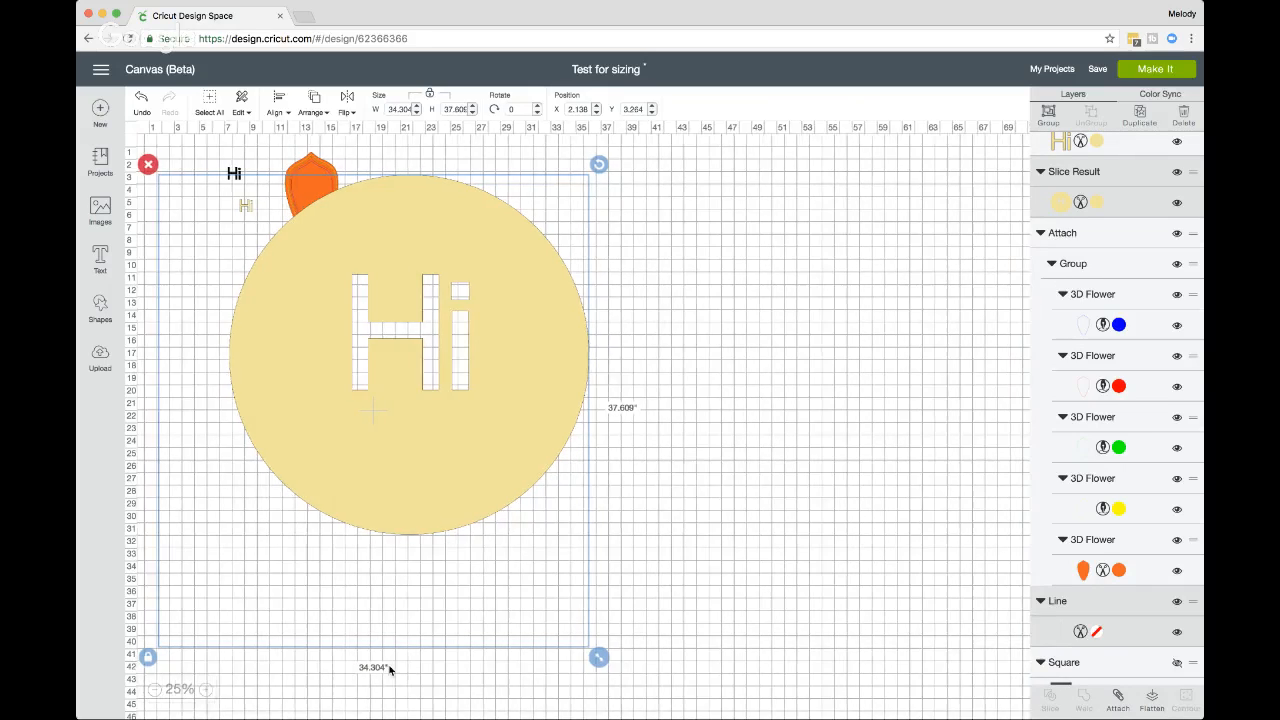
Step: Scale the selected circle and line down to about 3.748" wide by 4.109" high
{"action": "scroll", "coordinate": [586, 657], "scroll_direction": "right", "scroll_amount": 1}
{"action": "left_click_drag", "start_coordinate": [586, 657], "coordinate": [206, 238]}
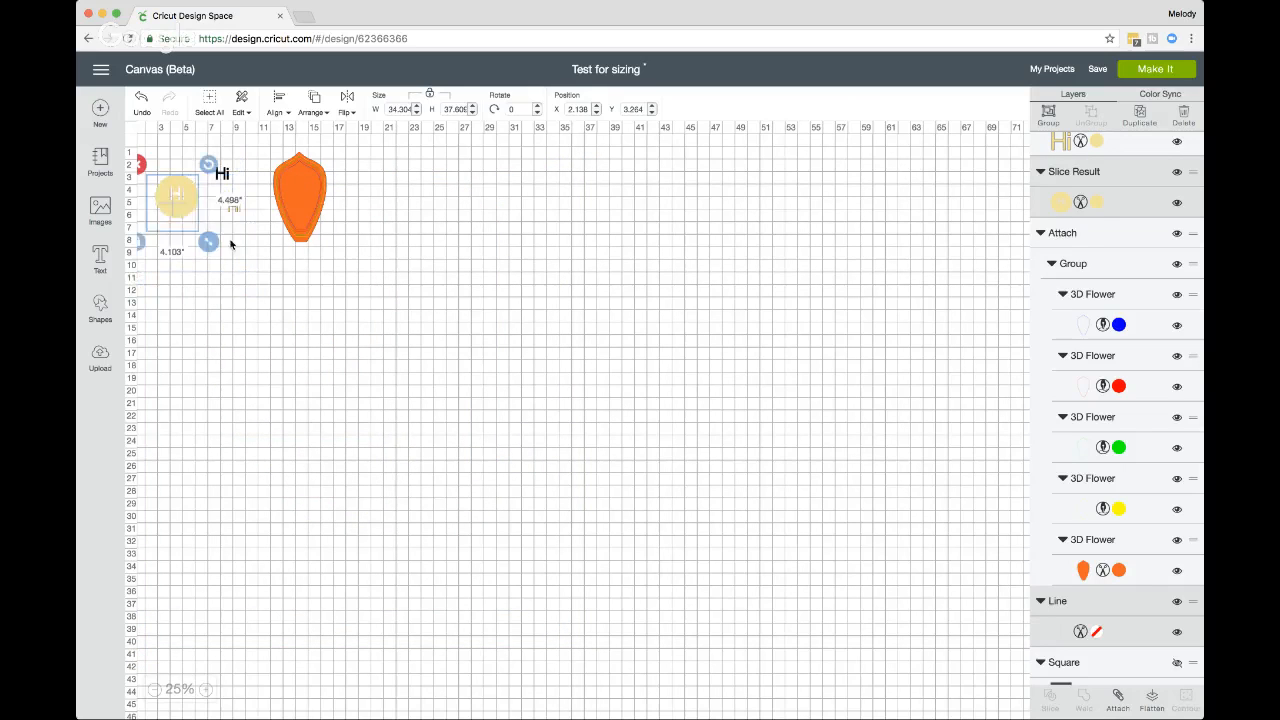
{"action": "left_click", "coordinate": [205, 691]}
{"action": "left_click", "coordinate": [205, 691]}
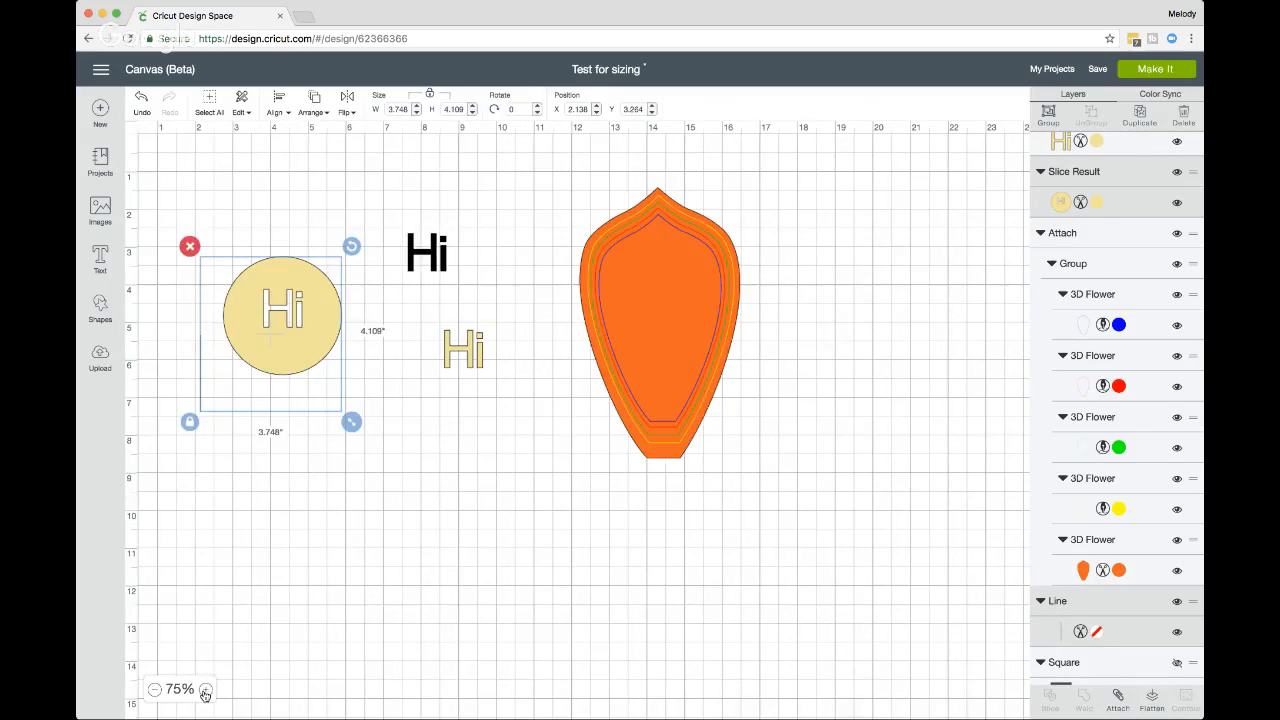
{"action": "left_click", "coordinate": [205, 691]}
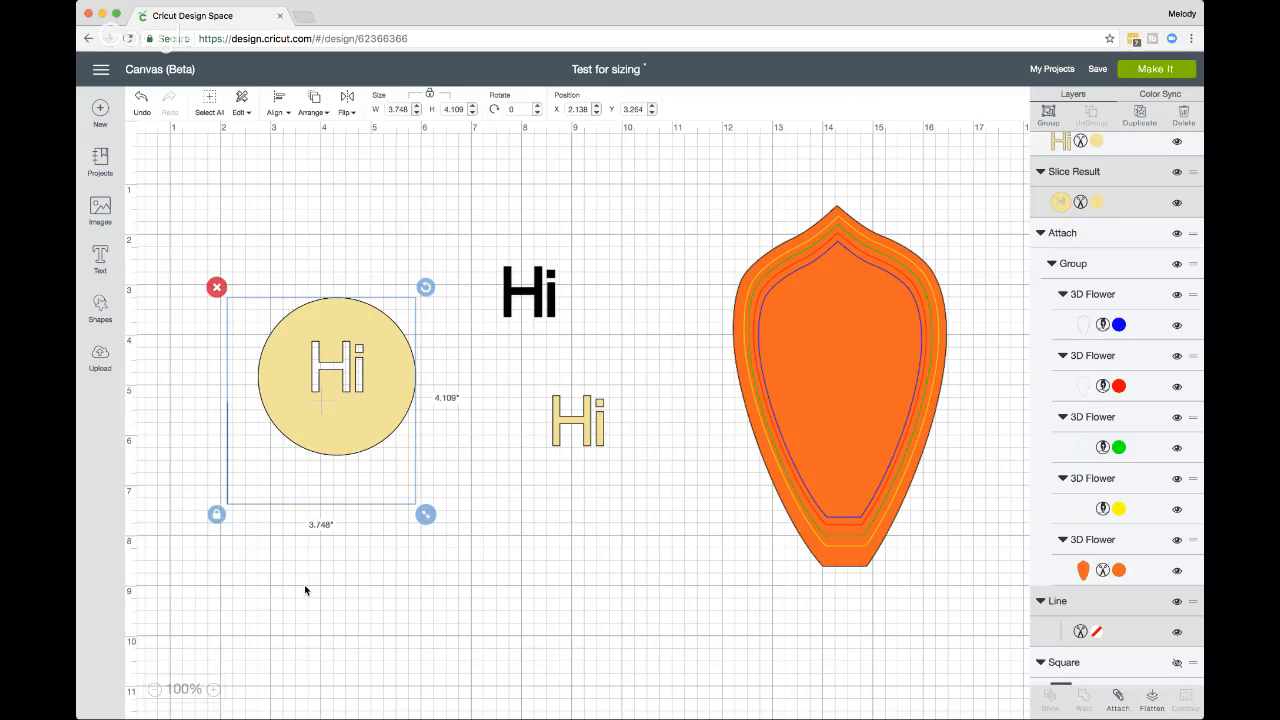
Step: Enlarge the selected circle and line slightly to about 3.761" wide by 4.123" high
{"action": "scroll", "coordinate": [306, 590], "scroll_direction": "left", "scroll_amount": 1}
{"action": "scroll", "coordinate": [306, 590], "scroll_direction": "down", "scroll_amount": 1}
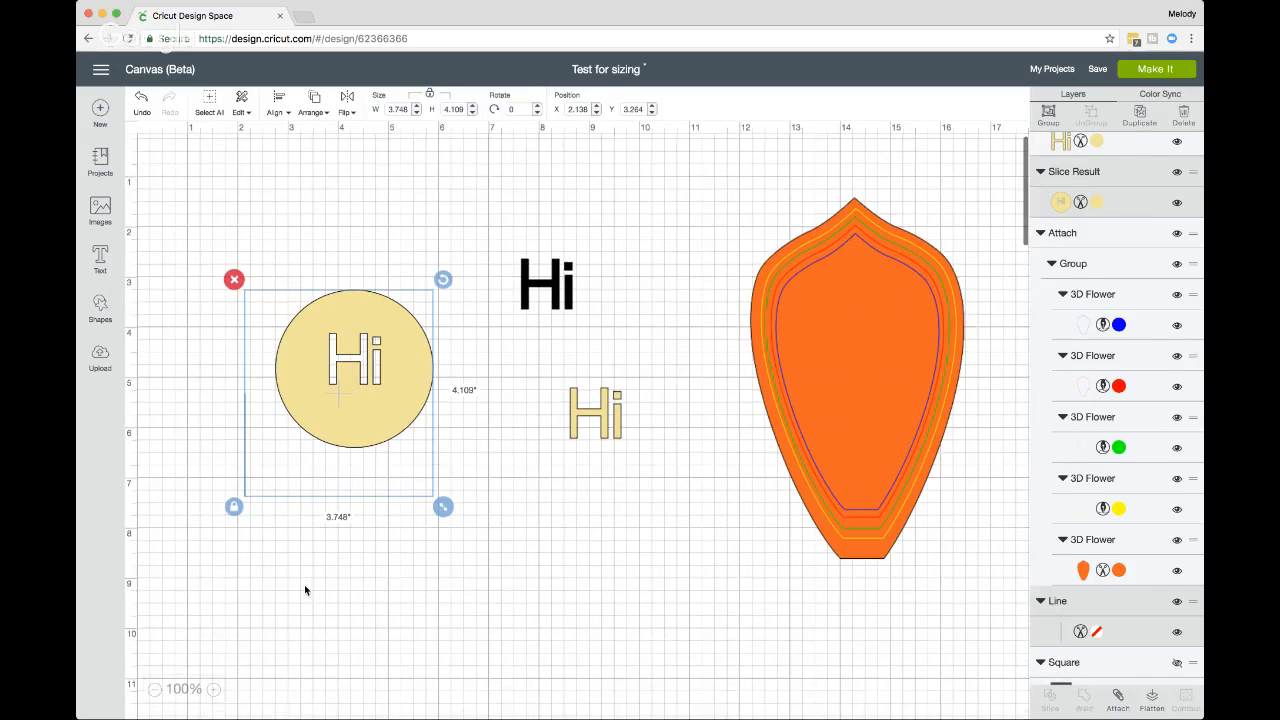
{"action": "scroll", "coordinate": [305, 590], "scroll_direction": "down", "scroll_amount": 2}
{"action": "scroll", "coordinate": [305, 590], "scroll_direction": "up", "scroll_amount": 2}
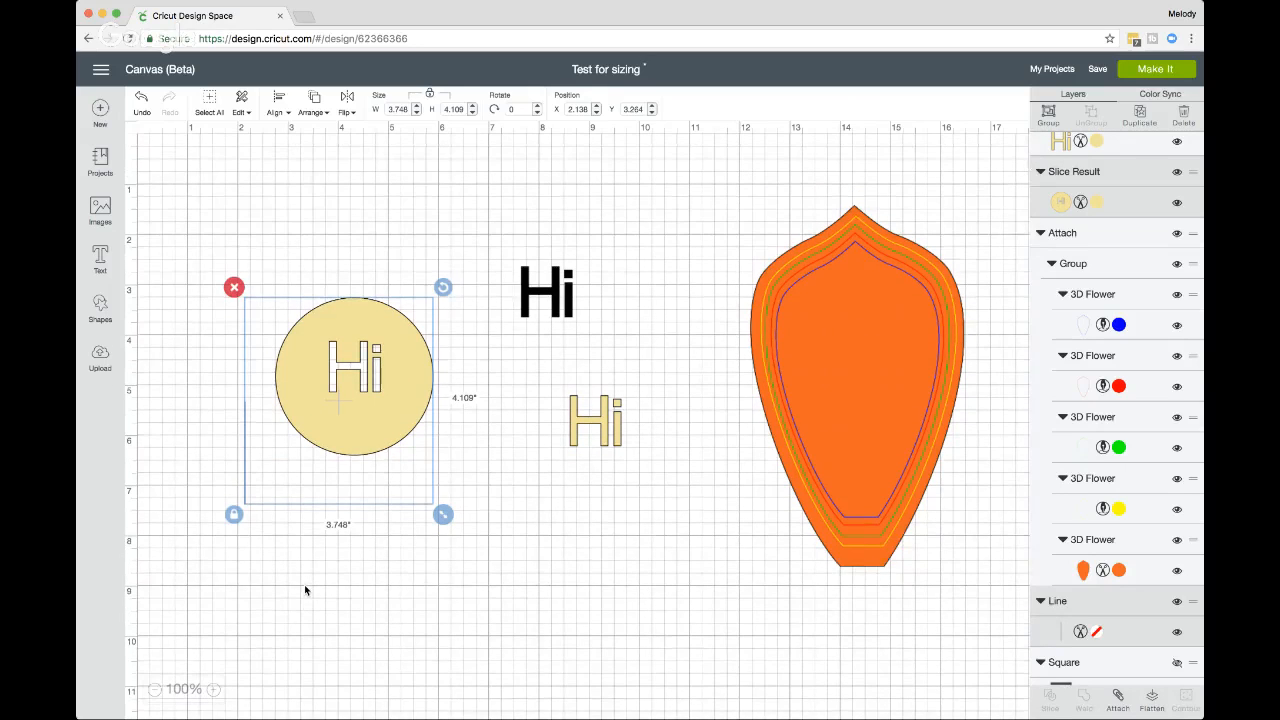
{"action": "scroll", "coordinate": [305, 590], "scroll_direction": "down", "scroll_amount": 2}
{"action": "scroll", "coordinate": [305, 590], "scroll_direction": "up", "scroll_amount": 2}
{"action": "scroll", "coordinate": [236, 556], "scroll_direction": "down", "scroll_amount": 1}
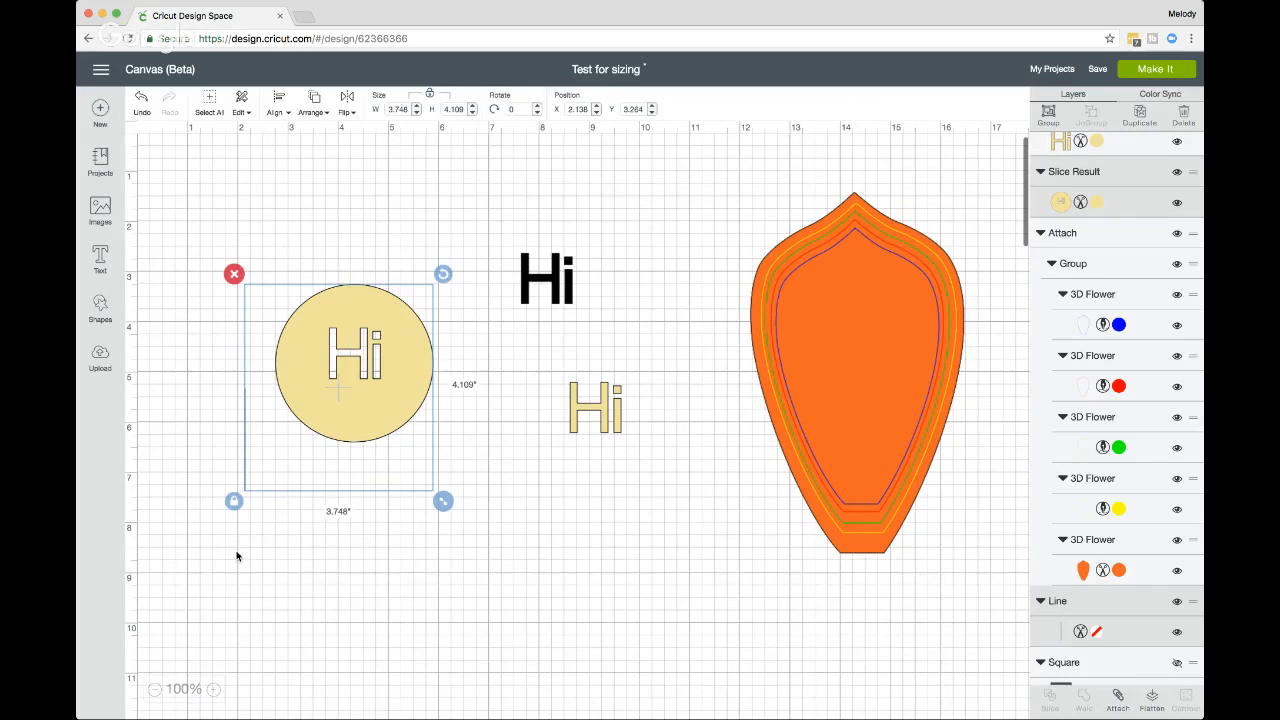
{"action": "scroll", "coordinate": [236, 556], "scroll_direction": "up", "scroll_amount": 1}
{"action": "mouse_move", "coordinate": [443, 514]}
{"action": "left_mouse_down"}
{"action": "mouse_move", "coordinate": [318, 369]}
{"action": "mouse_move", "coordinate": [470, 518]}
{"action": "mouse_move", "coordinate": [420, 464]}
{"action": "mouse_move", "coordinate": [446, 516]}
{"action": "left_mouse_up"}
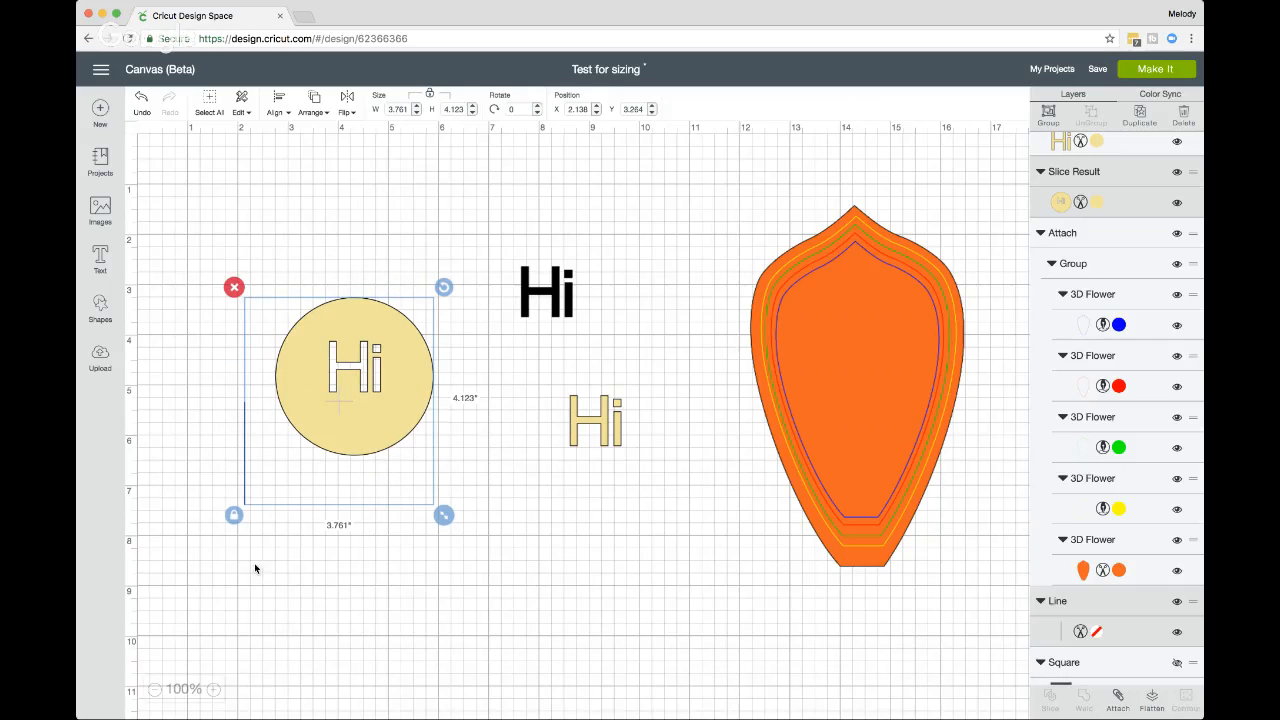
{"action": "left_click", "coordinate": [213, 690]}
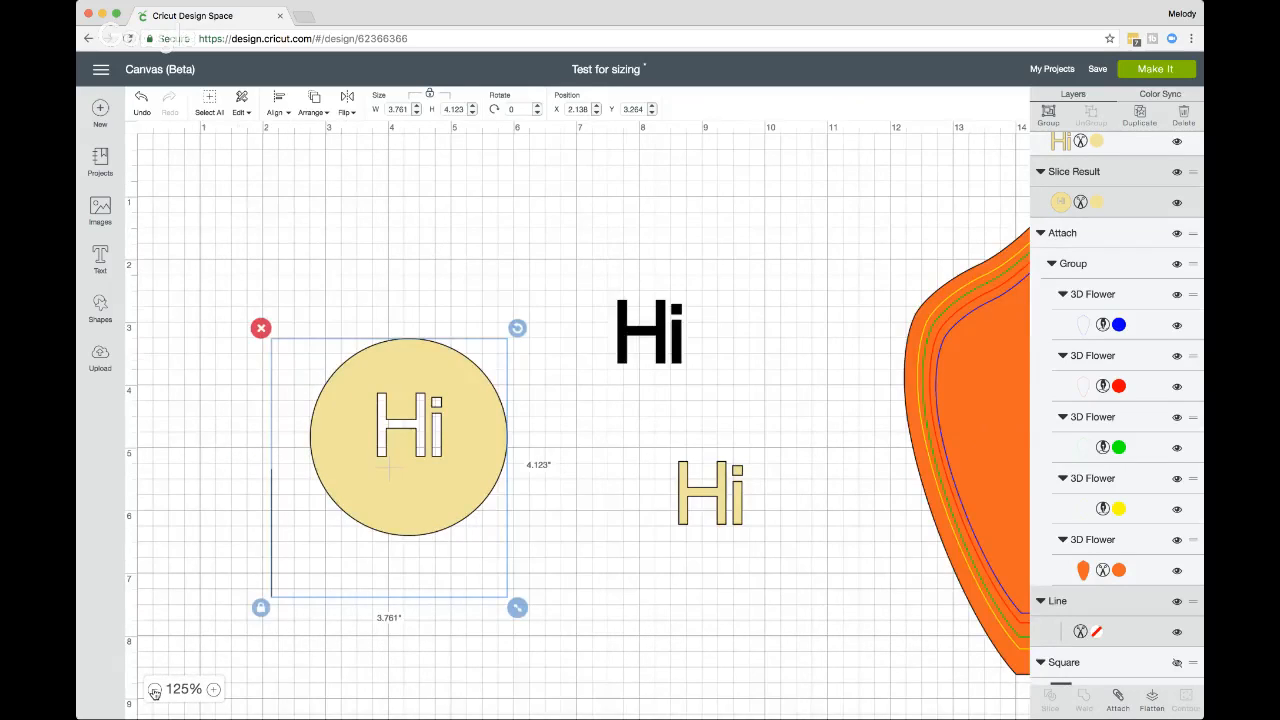
{"action": "left_click", "coordinate": [155, 692]}
{"action": "left_click", "coordinate": [155, 692]}
{"action": "scroll", "coordinate": [277, 680], "scroll_direction": "down", "scroll_amount": 5}
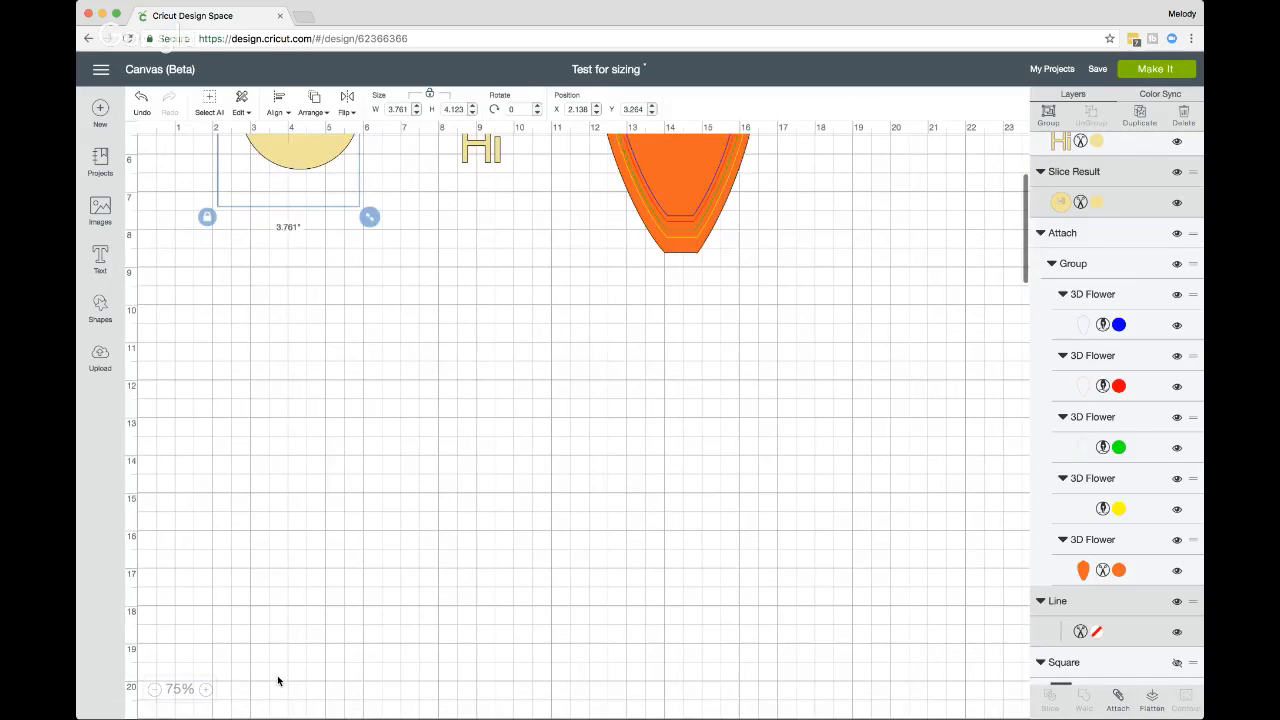
{"action": "scroll", "coordinate": [278, 681], "scroll_direction": "up", "scroll_amount": 5}
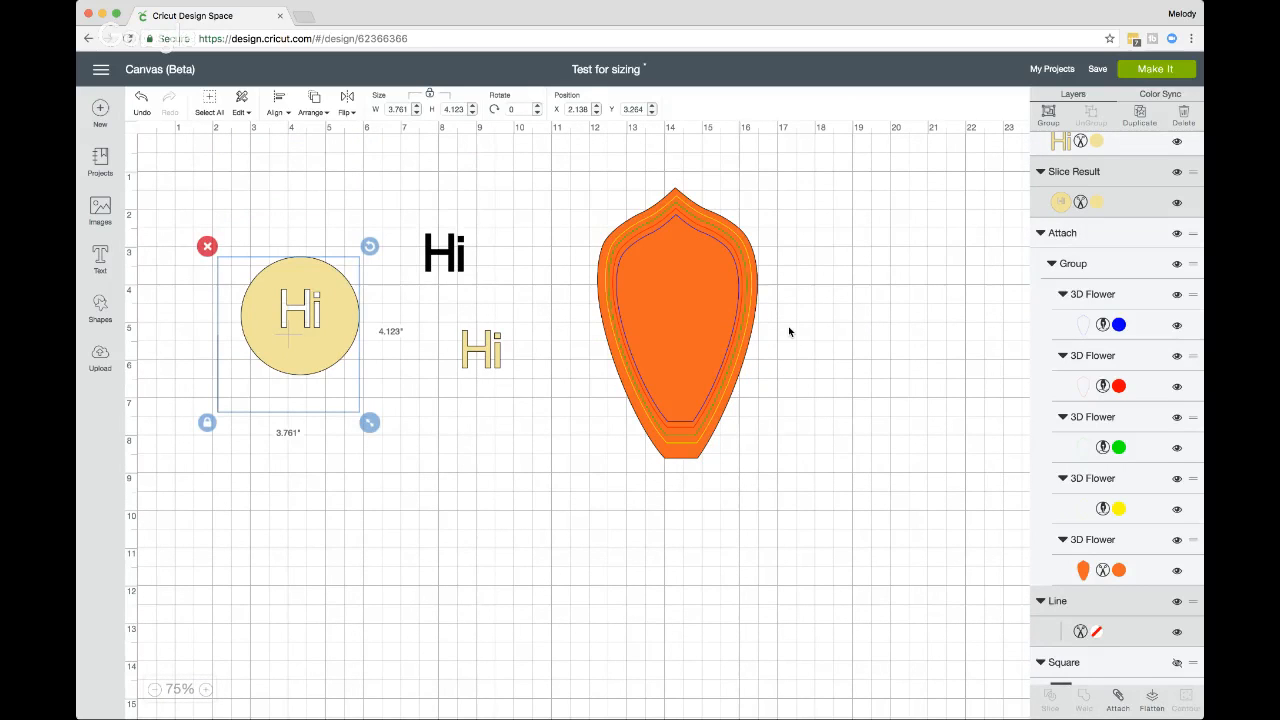
{"action": "scroll", "coordinate": [789, 329], "scroll_direction": "down", "scroll_amount": 1}
{"action": "scroll", "coordinate": [789, 329], "scroll_direction": "down", "scroll_amount": 1}
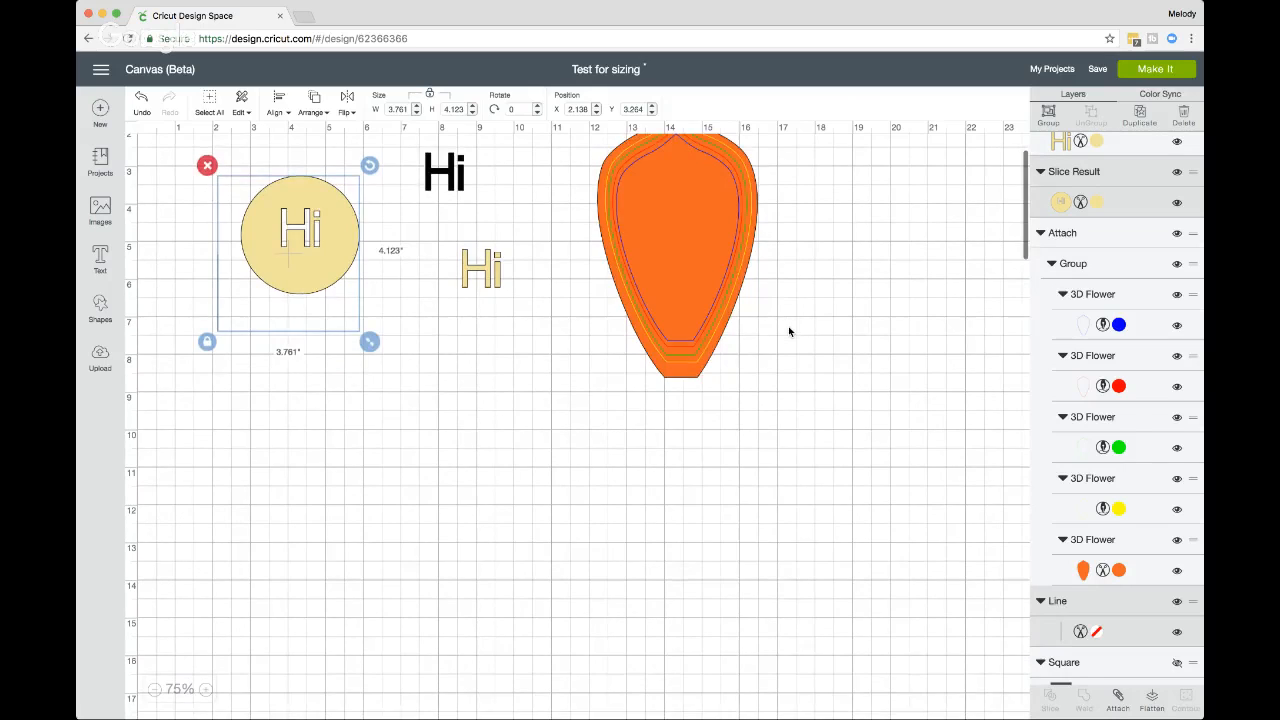
{"action": "scroll", "coordinate": [787, 345], "scroll_direction": "up", "scroll_amount": 2}
{"action": "scroll", "coordinate": [786, 349], "scroll_direction": "down", "scroll_amount": 2}
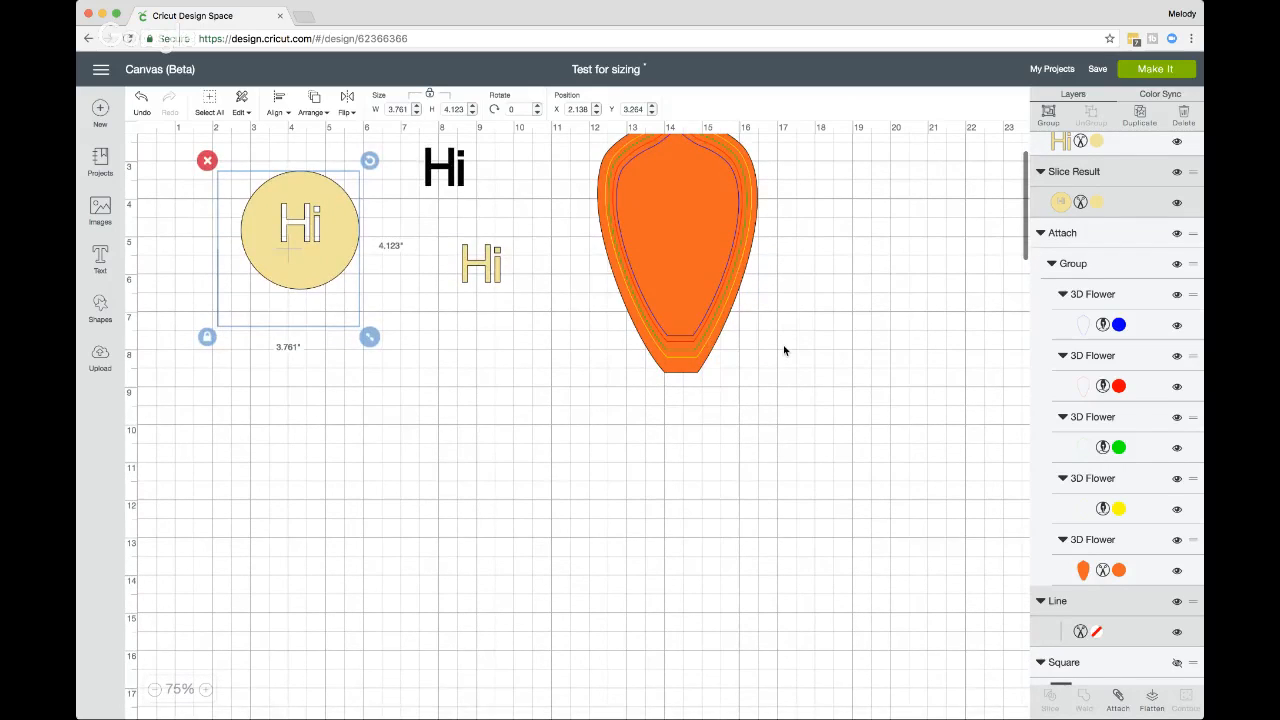
{"action": "scroll", "coordinate": [784, 350], "scroll_direction": "up", "scroll_amount": 2}
{"action": "scroll", "coordinate": [784, 350], "scroll_direction": "right", "scroll_amount": 10}
{"action": "scroll", "coordinate": [784, 350], "scroll_direction": "left", "scroll_amount": 10}
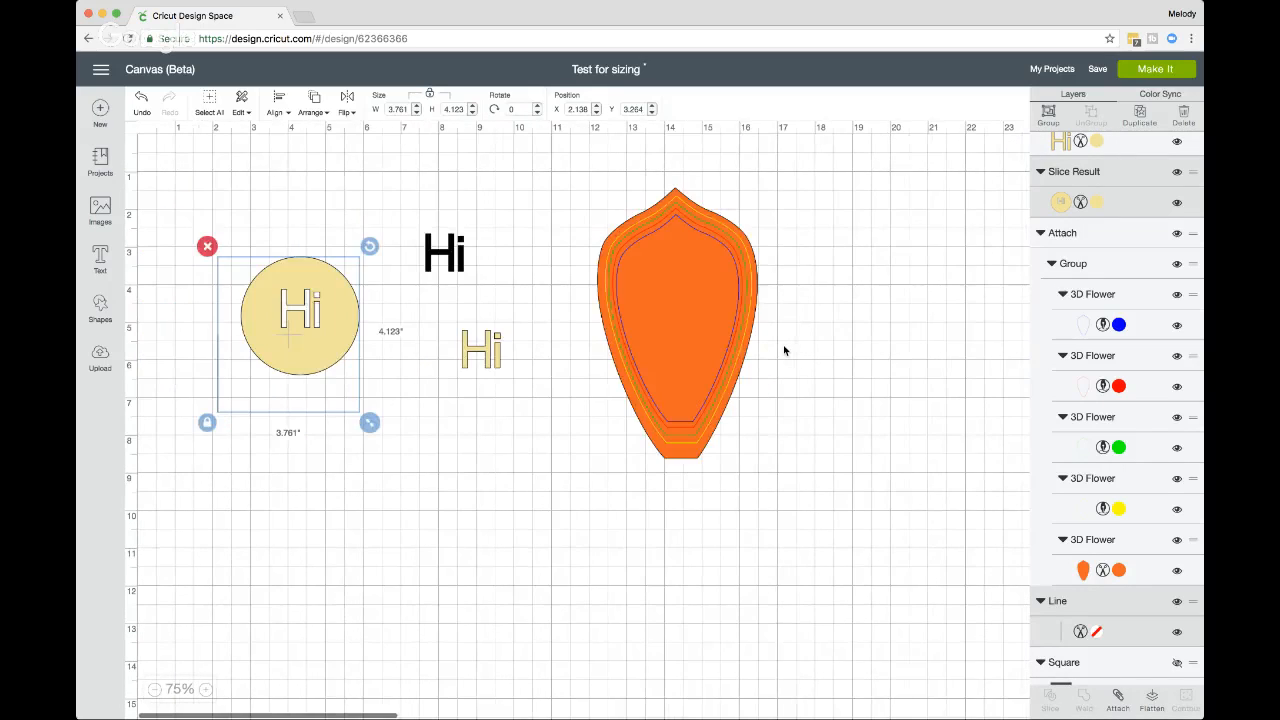
{"action": "scroll", "coordinate": [786, 349], "scroll_direction": "down", "scroll_amount": 2}
{"action": "scroll", "coordinate": [786, 349], "scroll_direction": "up", "scroll_amount": 2}
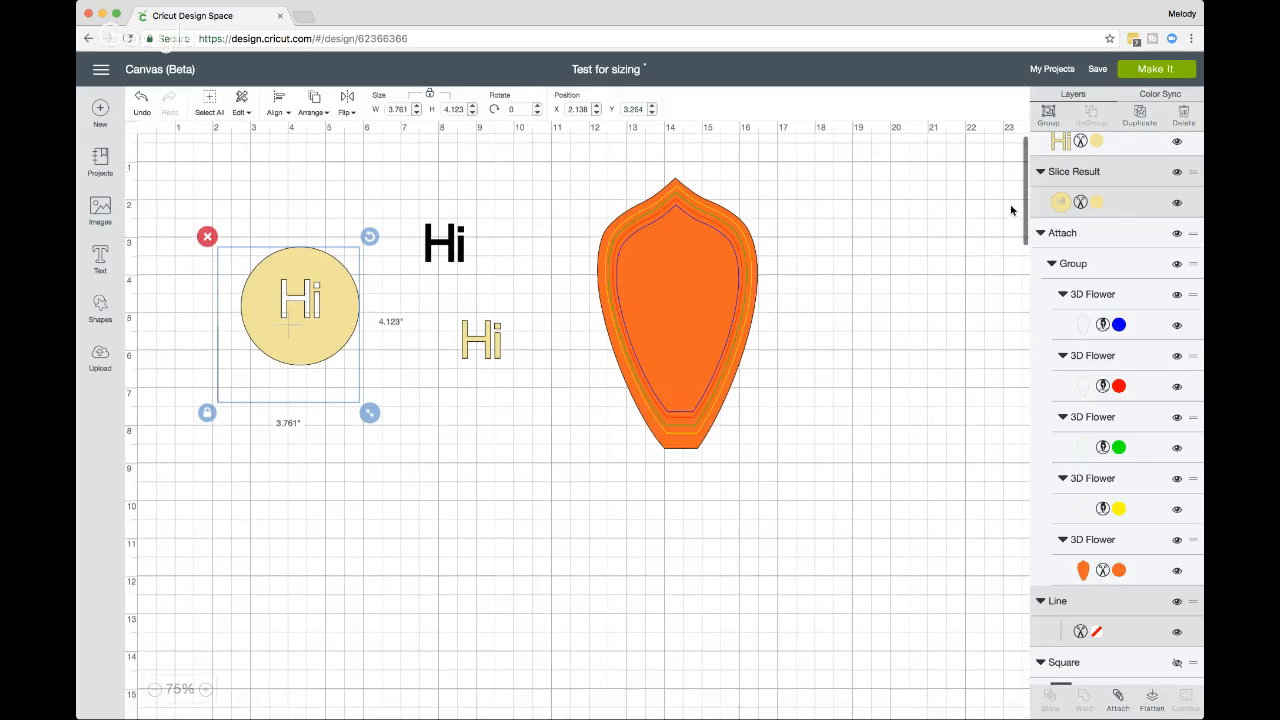
{"action": "mouse_move", "coordinate": [1025, 189]}
{"action": "left_mouse_down"}
{"action": "mouse_move", "coordinate": [1024, 269]}
{"action": "mouse_move", "coordinate": [1024, 183]}
{"action": "left_mouse_up"}
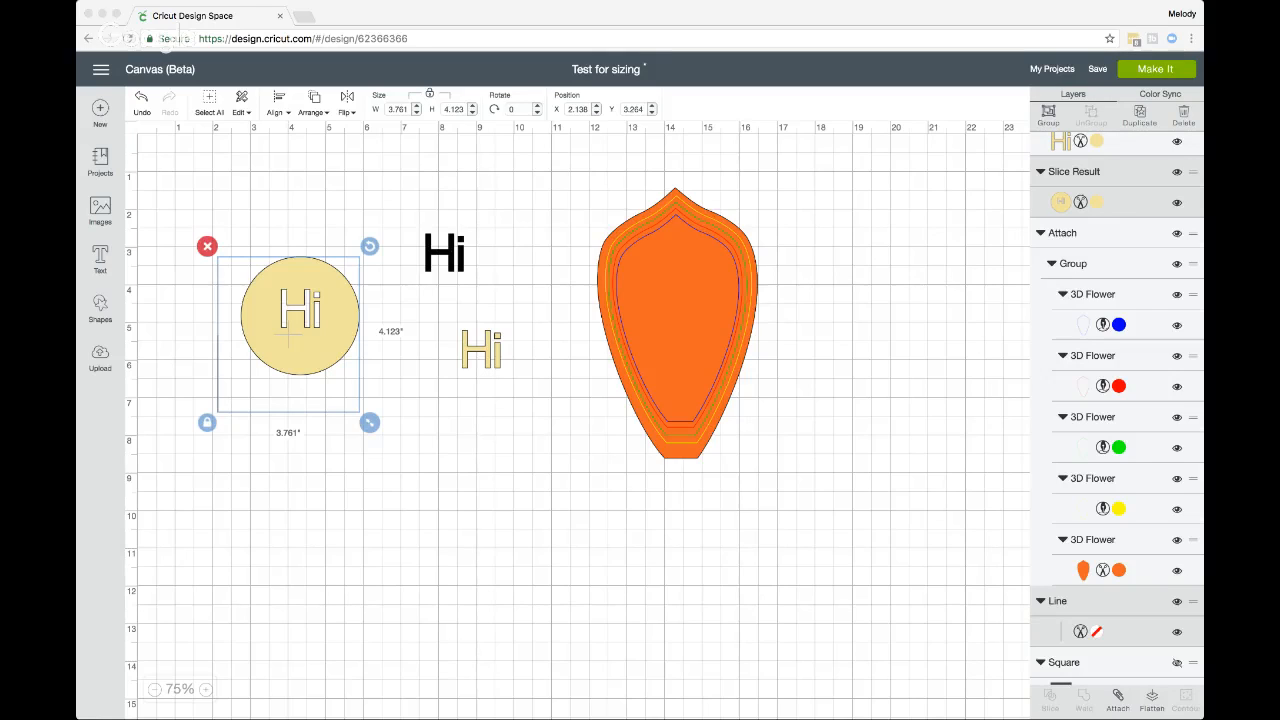
{"action": "left_click", "coordinate": [487, 16]}
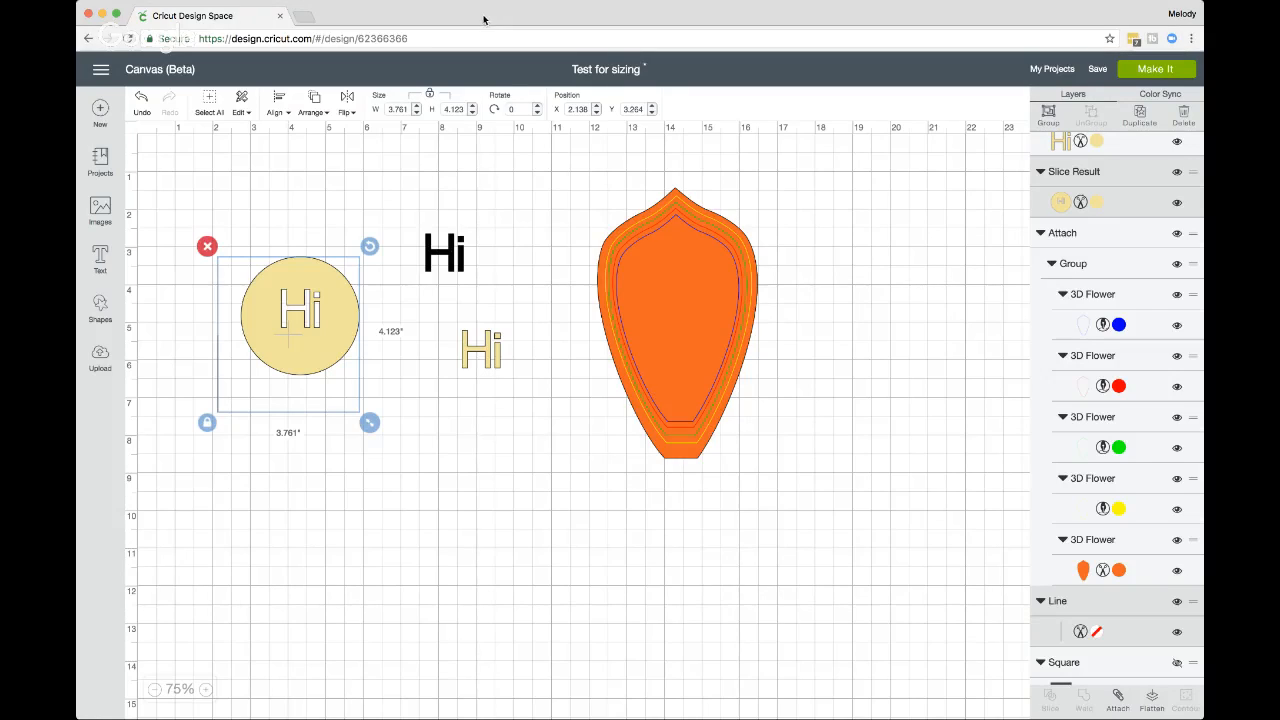
Step: Shift the attached petal to about X 11.68, Y 1.431 and place the sliced circle so it overlaps the petal's side edge
{"action": "left_click", "coordinate": [643, 322]}
{"action": "left_click_drag", "start_coordinate": [643, 322], "coordinate": [623, 322]}
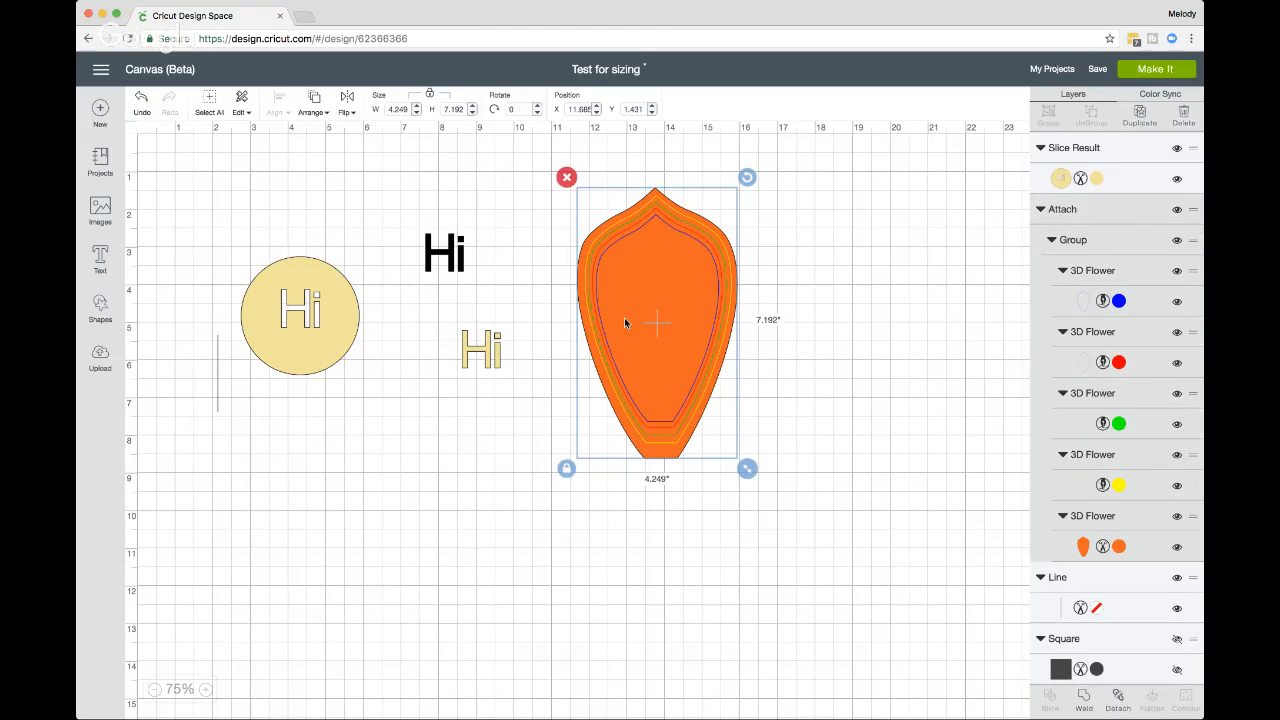
{"action": "left_click", "coordinate": [350, 318]}
{"action": "left_click_drag", "start_coordinate": [366, 322], "coordinate": [802, 302]}
{"action": "left_click_drag", "start_coordinate": [549, 171], "coordinate": [863, 443]}
{"action": "scroll", "coordinate": [862, 438], "scroll_direction": "right", "scroll_amount": 3}
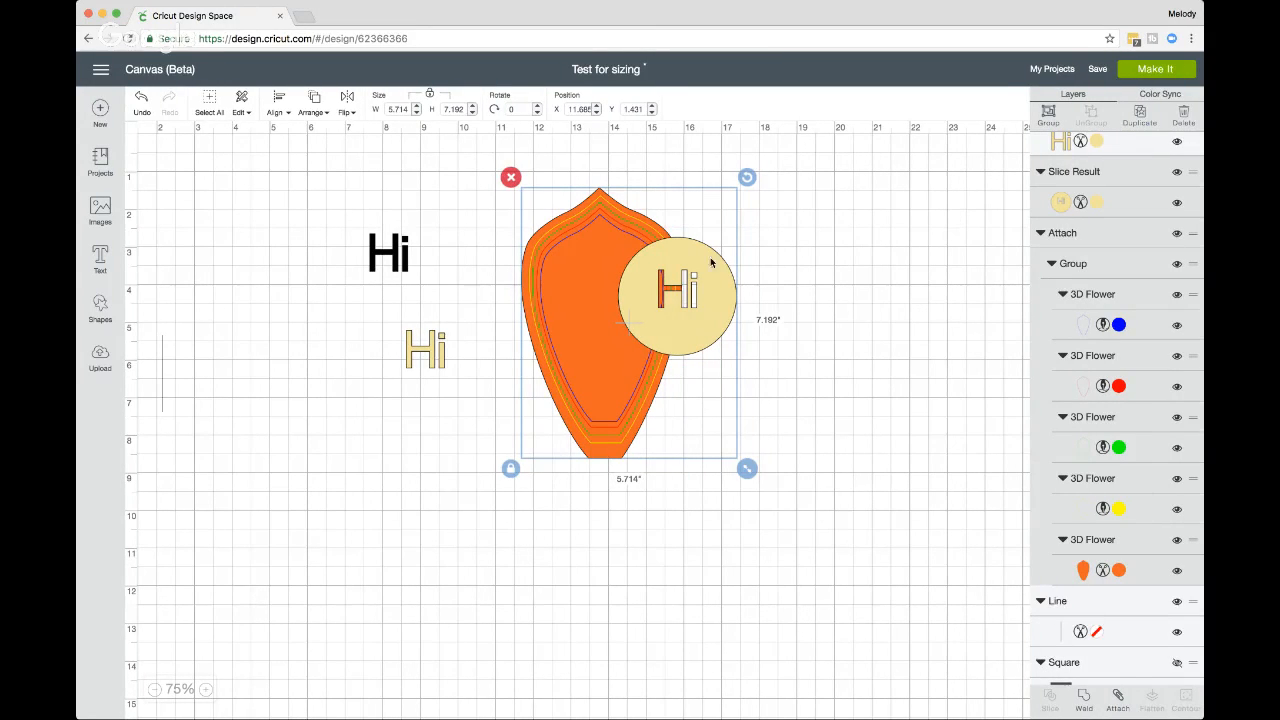
{"action": "left_click", "coordinate": [845, 252]}
Step: Detach the petal from its outlines, move the group to about X 10.81, Y 1.097, and ungroup it
{"action": "left_click", "coordinate": [604, 220]}
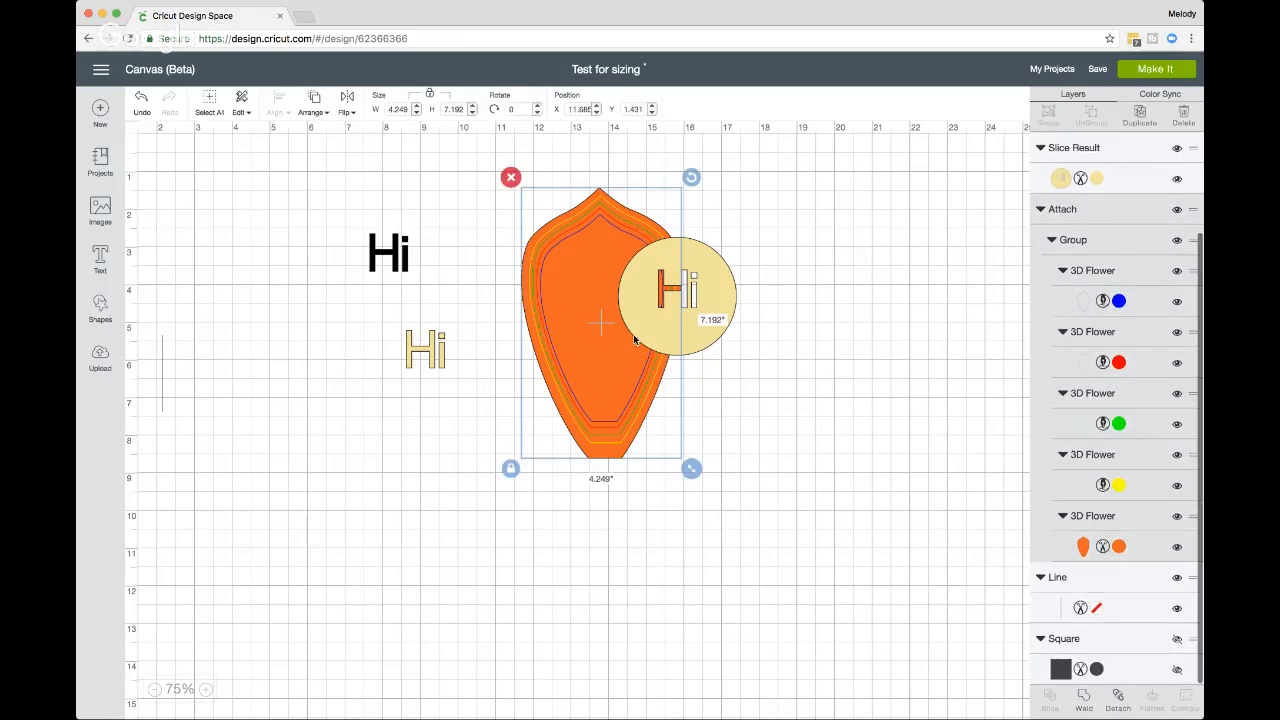
{"action": "left_click", "coordinate": [1118, 697]}
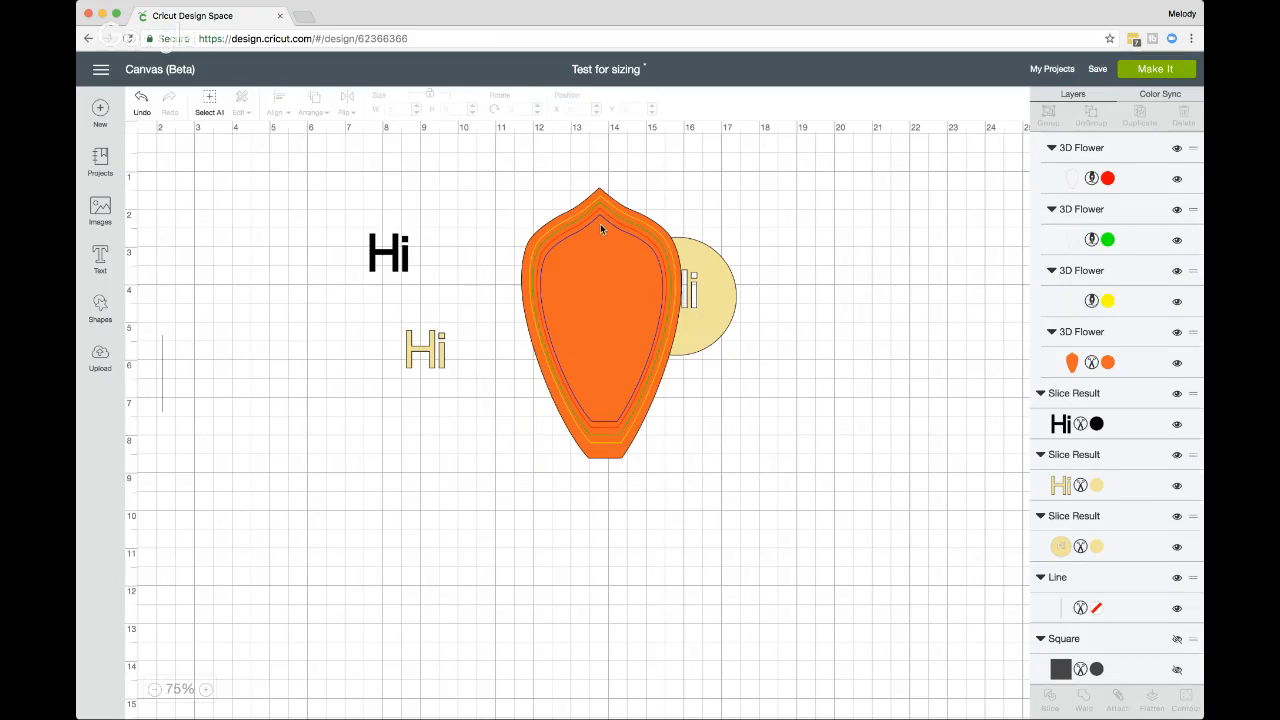
{"action": "left_click_drag", "start_coordinate": [600, 222], "coordinate": [571, 209]}
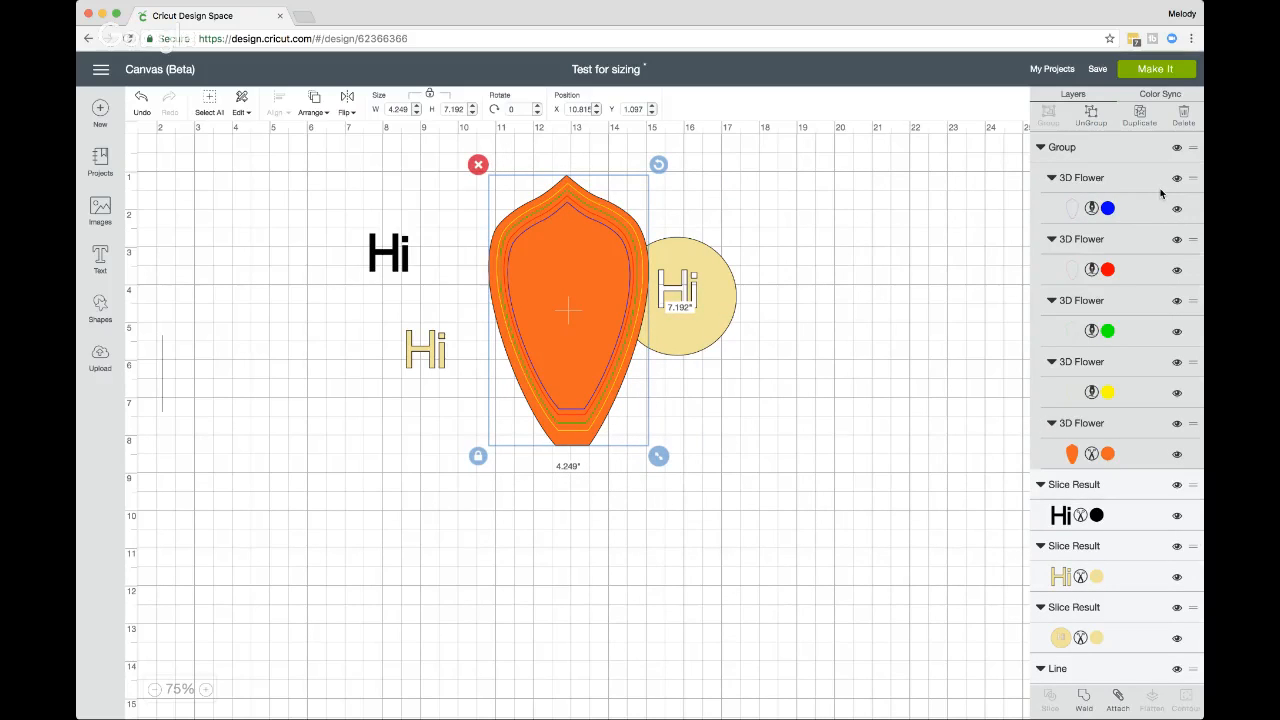
{"action": "left_click", "coordinate": [1092, 113]}
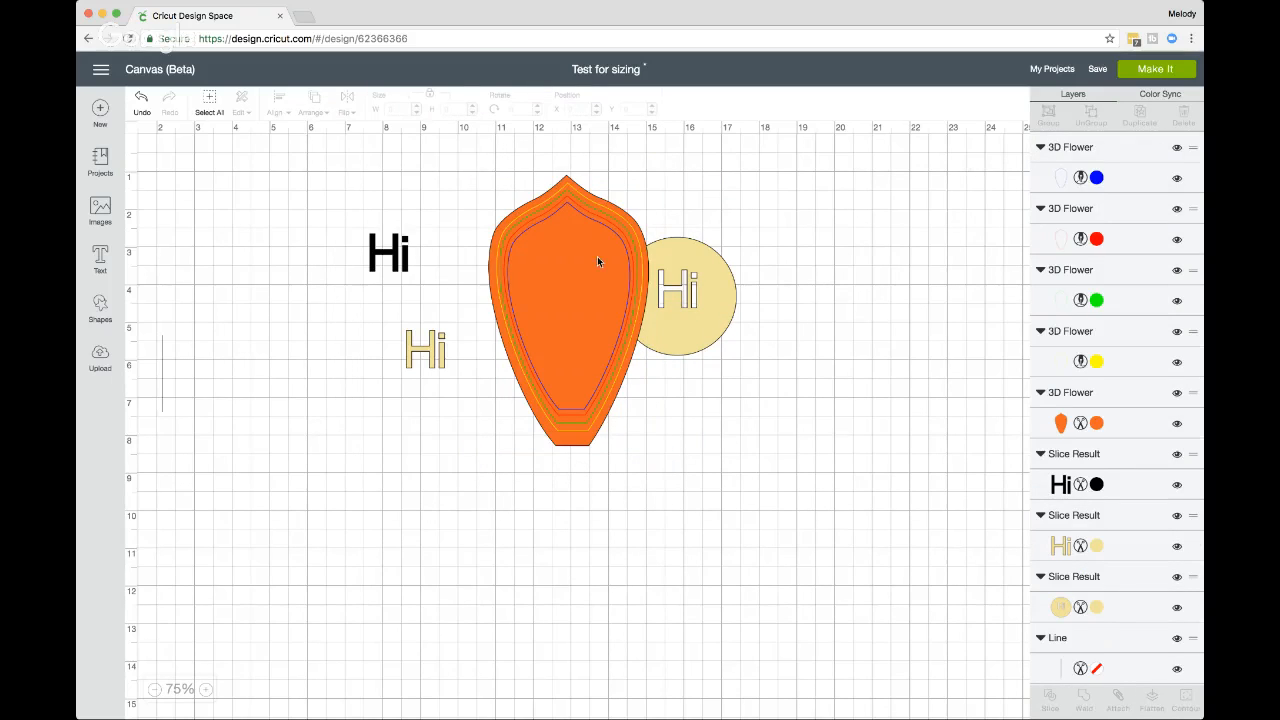
Step: Pull the yellow drawn outline off the petal to about X 2.711, Y 2.255
{"action": "left_click", "coordinate": [597, 257]}
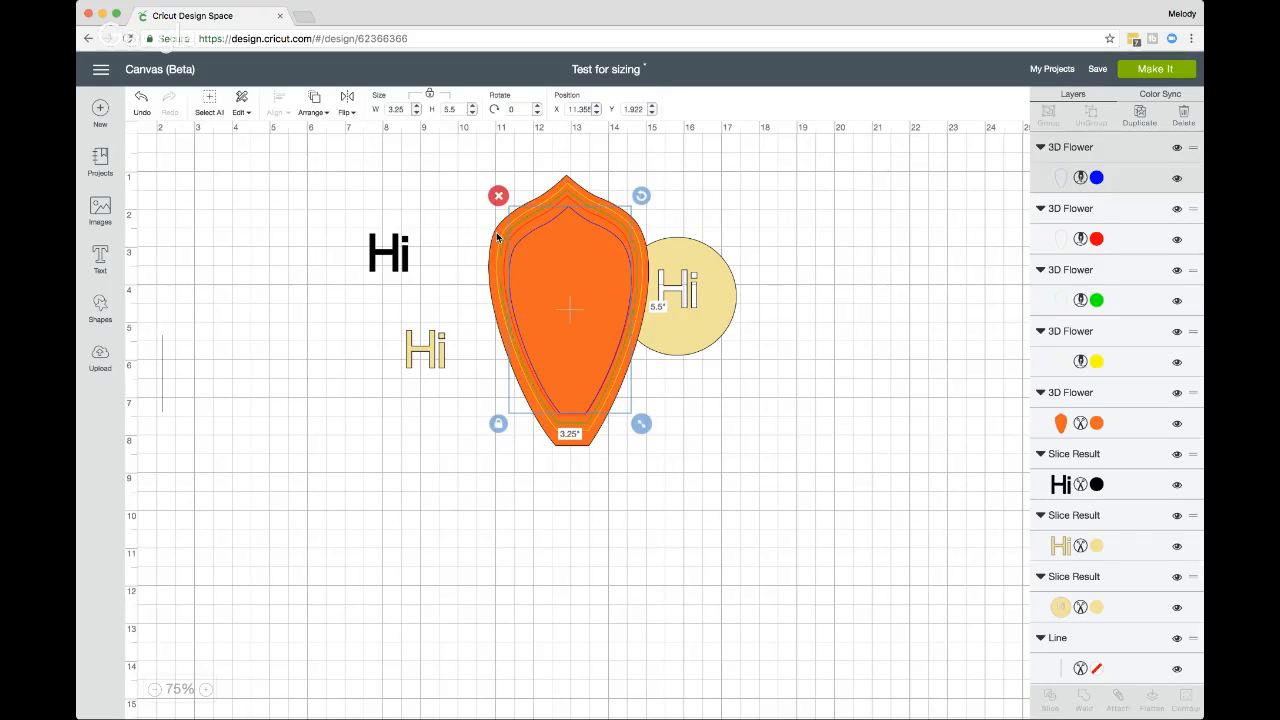
{"action": "left_click_drag", "start_coordinate": [497, 237], "coordinate": [169, 260]}
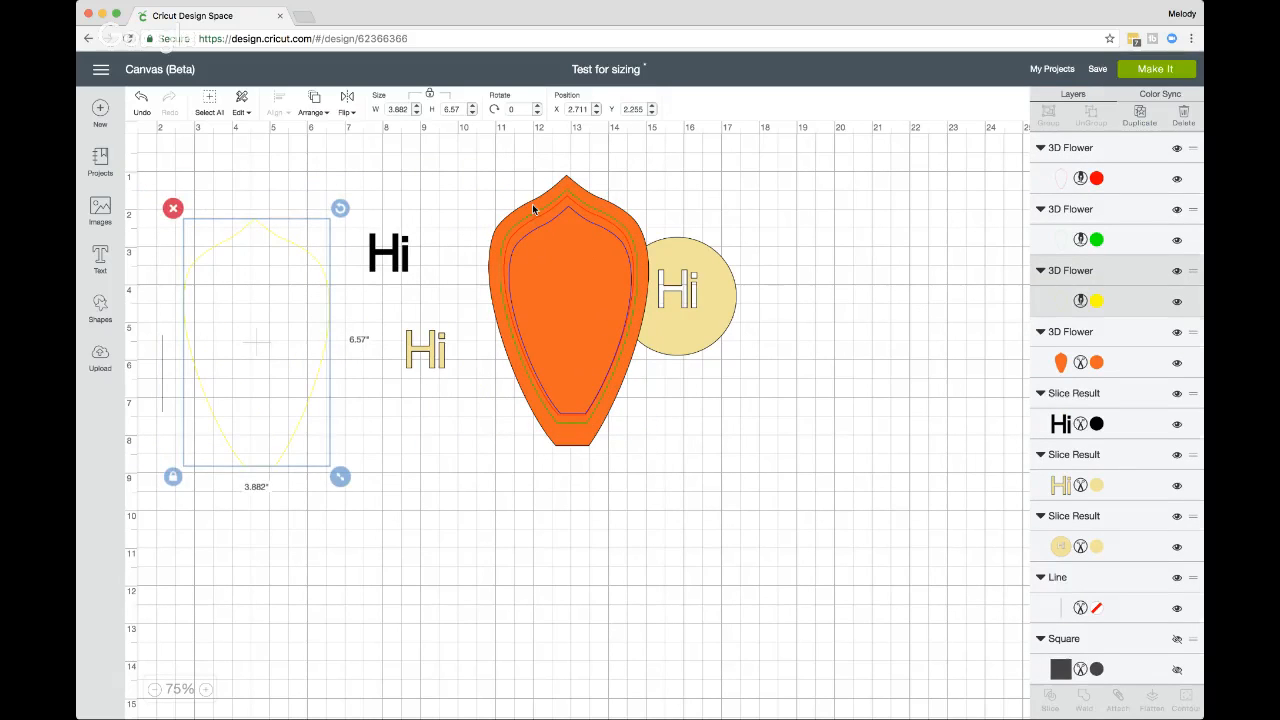
Step: Pull the red, blue and green drawn outlines off the orange petal and gather them over the yellow outline
{"action": "left_click_drag", "start_coordinate": [521, 215], "coordinate": [231, 275]}
{"action": "left_click_drag", "start_coordinate": [626, 243], "coordinate": [328, 272]}
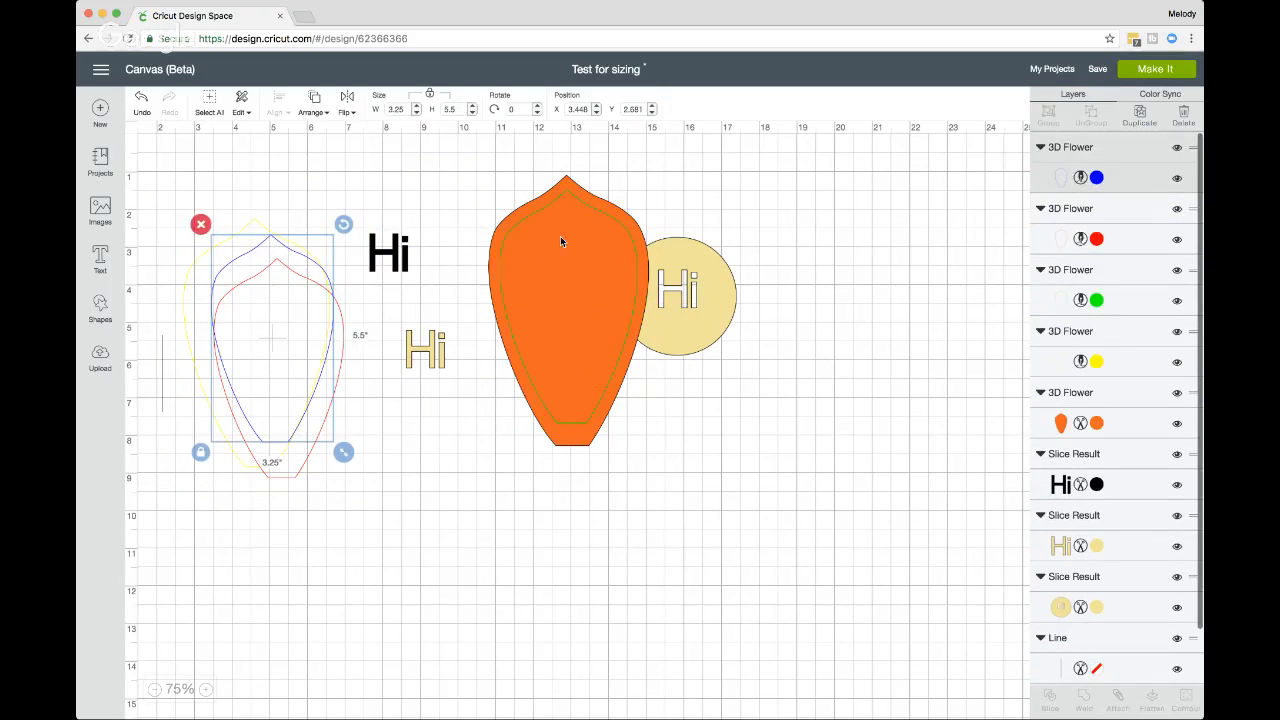
{"action": "left_click_drag", "start_coordinate": [560, 236], "coordinate": [273, 269]}
Step: Gather the sliced circle and both Hi pieces onto the drawn outlines and delete them all together with the line, keeping the orange petal
{"action": "left_click_drag", "start_coordinate": [700, 286], "coordinate": [298, 297]}
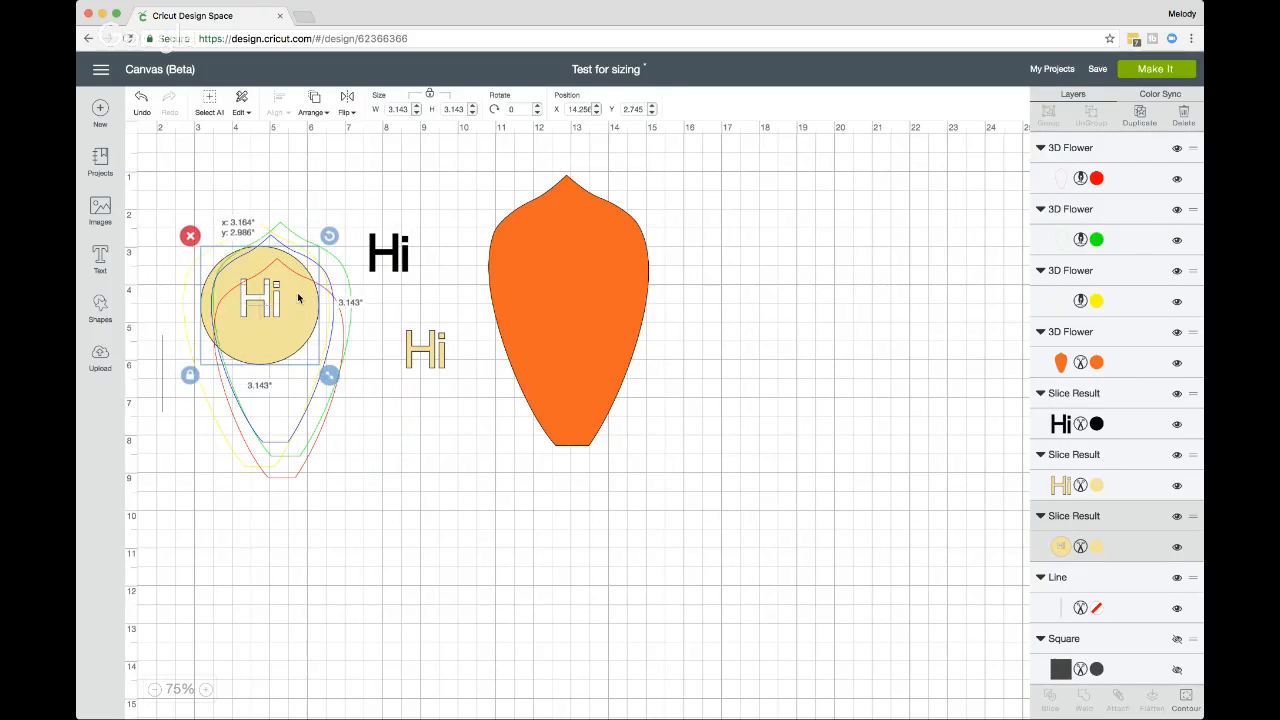
{"action": "left_click_drag", "start_coordinate": [402, 262], "coordinate": [340, 272]}
{"action": "left_click", "coordinate": [409, 354]}
{"action": "left_click_drag", "start_coordinate": [409, 354], "coordinate": [324, 314]}
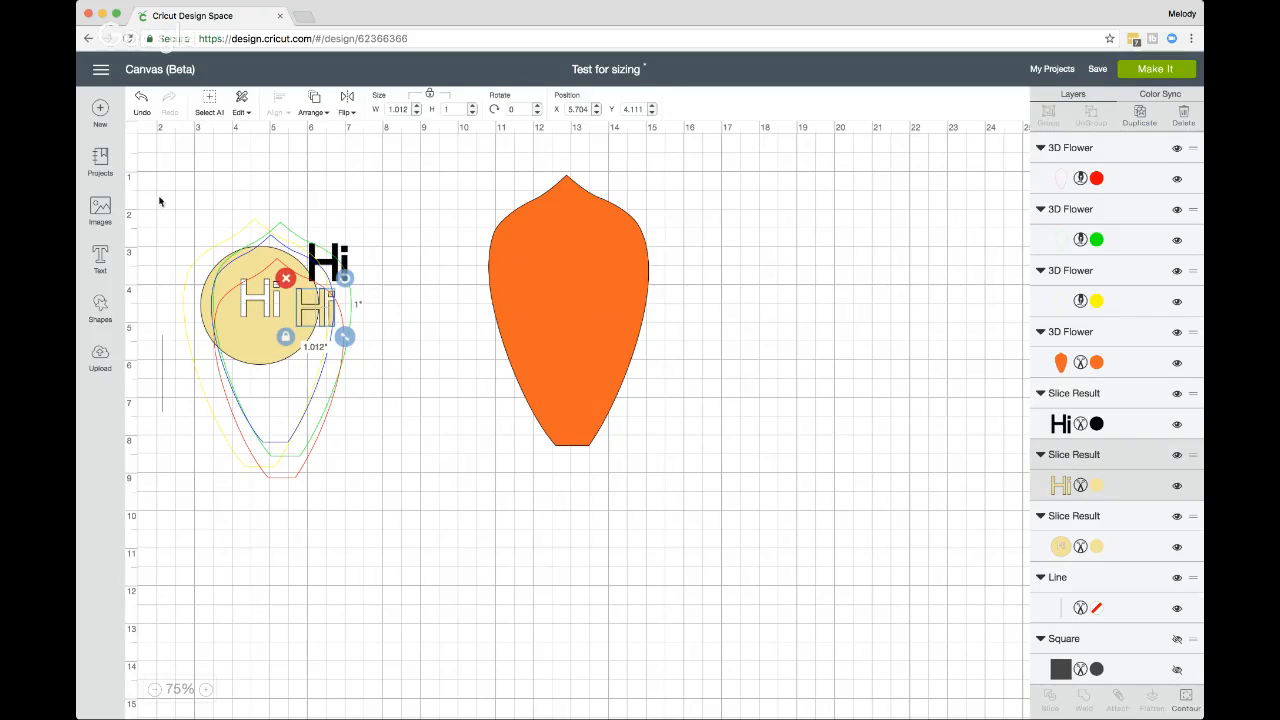
{"action": "left_click_drag", "start_coordinate": [143, 205], "coordinate": [384, 540]}
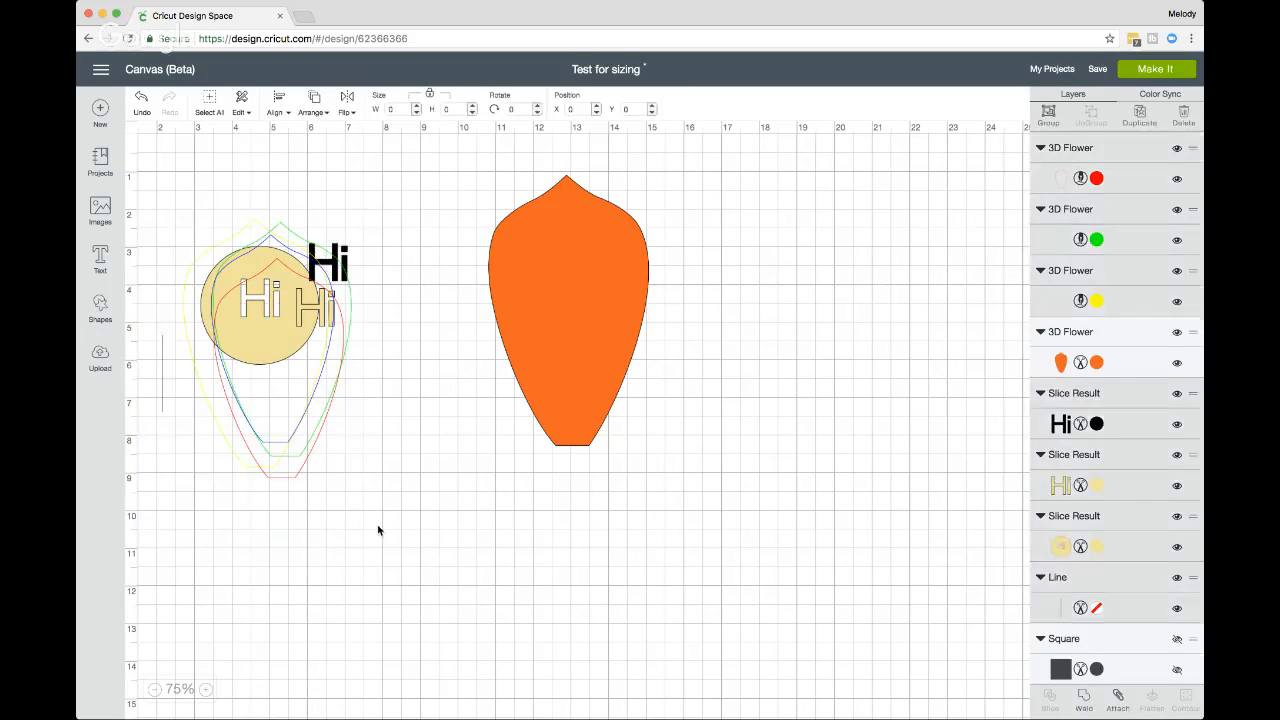
{"action": "left_click", "coordinate": [151, 208]}
Step: Enlarge the orange petal to about 8.33" wide by 14.1" high and place it at about X 5.241, Y 0.19
{"action": "left_click_drag", "start_coordinate": [576, 248], "coordinate": [416, 244]}
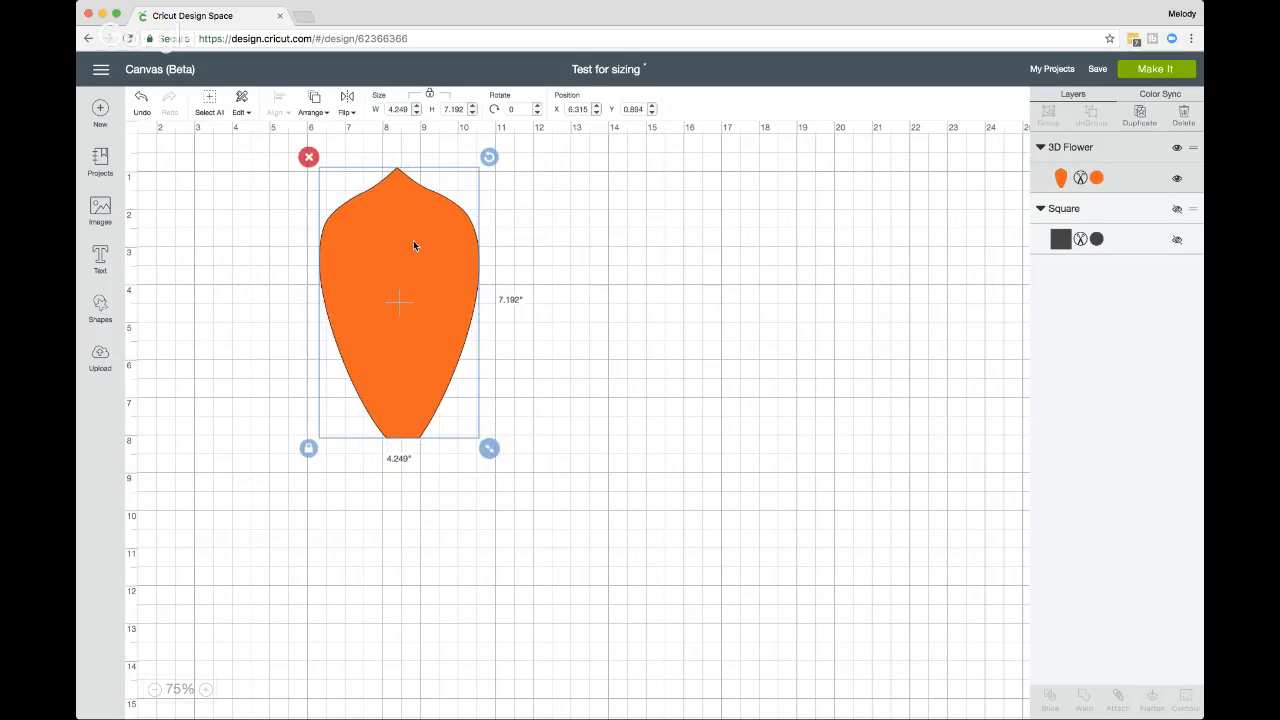
{"action": "left_click_drag", "start_coordinate": [489, 448], "coordinate": [857, 714]}
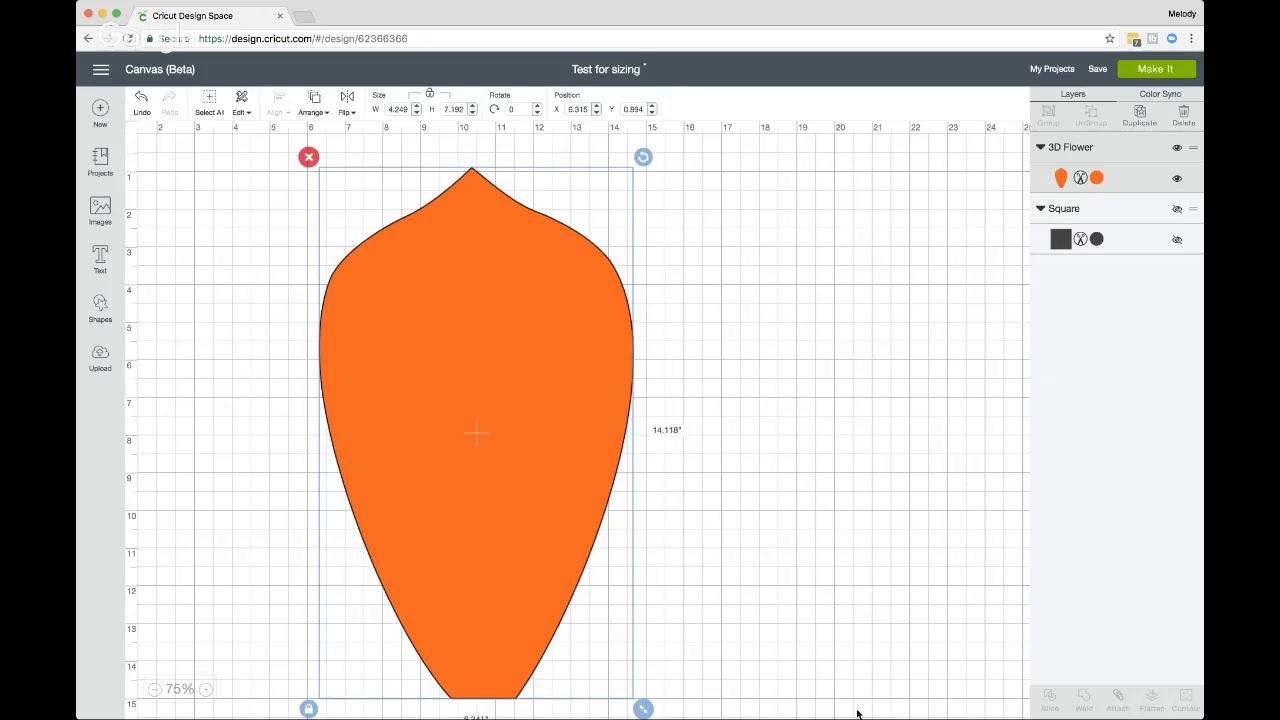
{"action": "left_click_drag", "start_coordinate": [477, 502], "coordinate": [437, 476]}
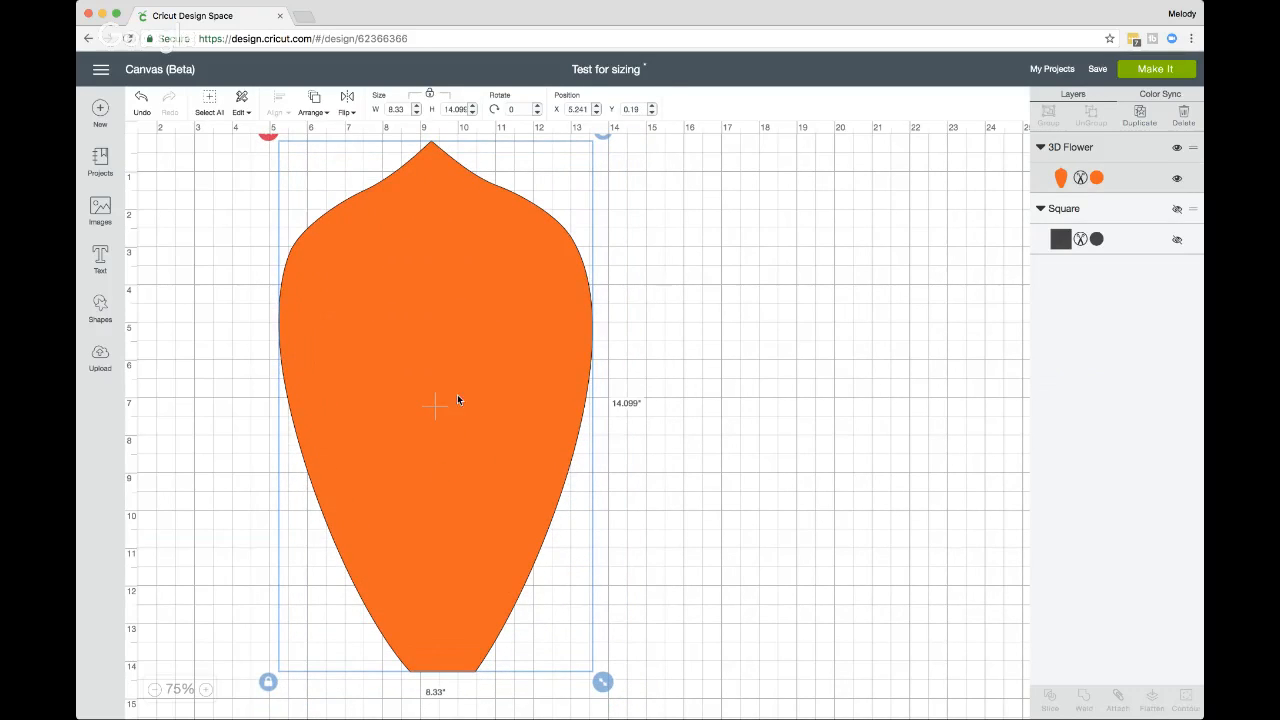
Step: Insert a square shape and set its width and height to 11.45"
{"action": "left_click", "coordinate": [100, 306]}
{"action": "left_click", "coordinate": [157, 263]}
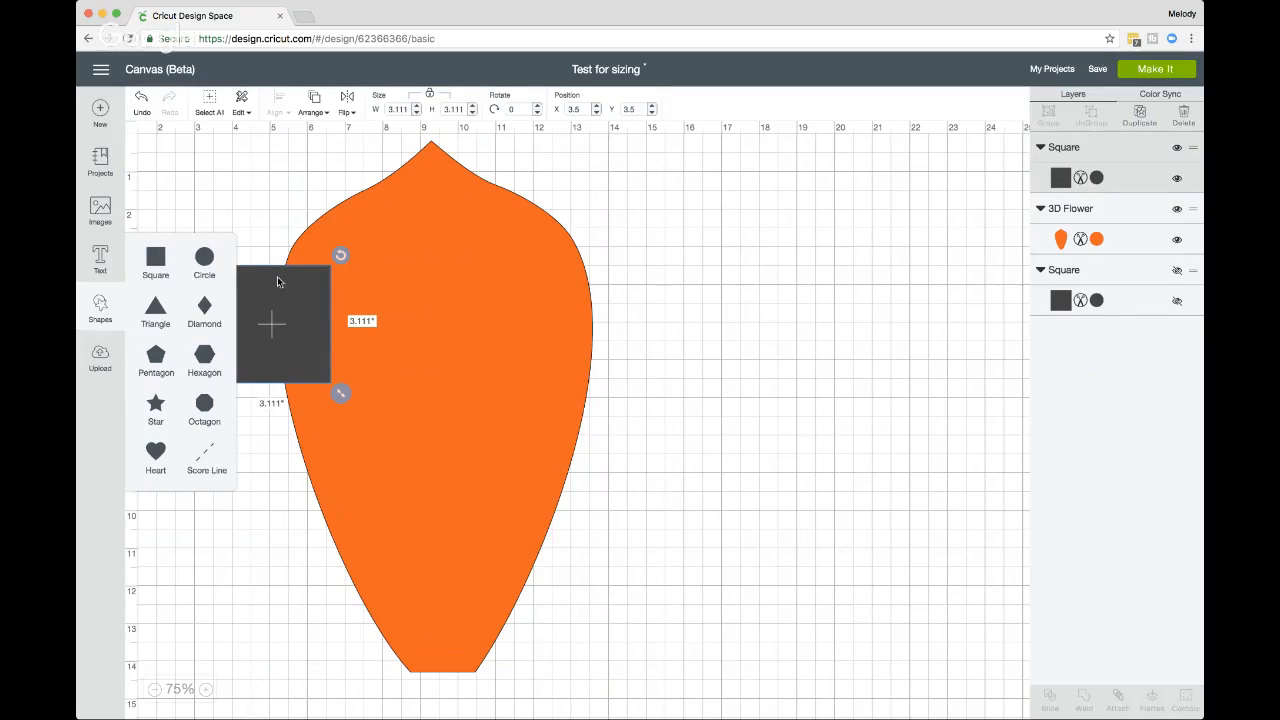
{"action": "left_click", "coordinate": [389, 109]}
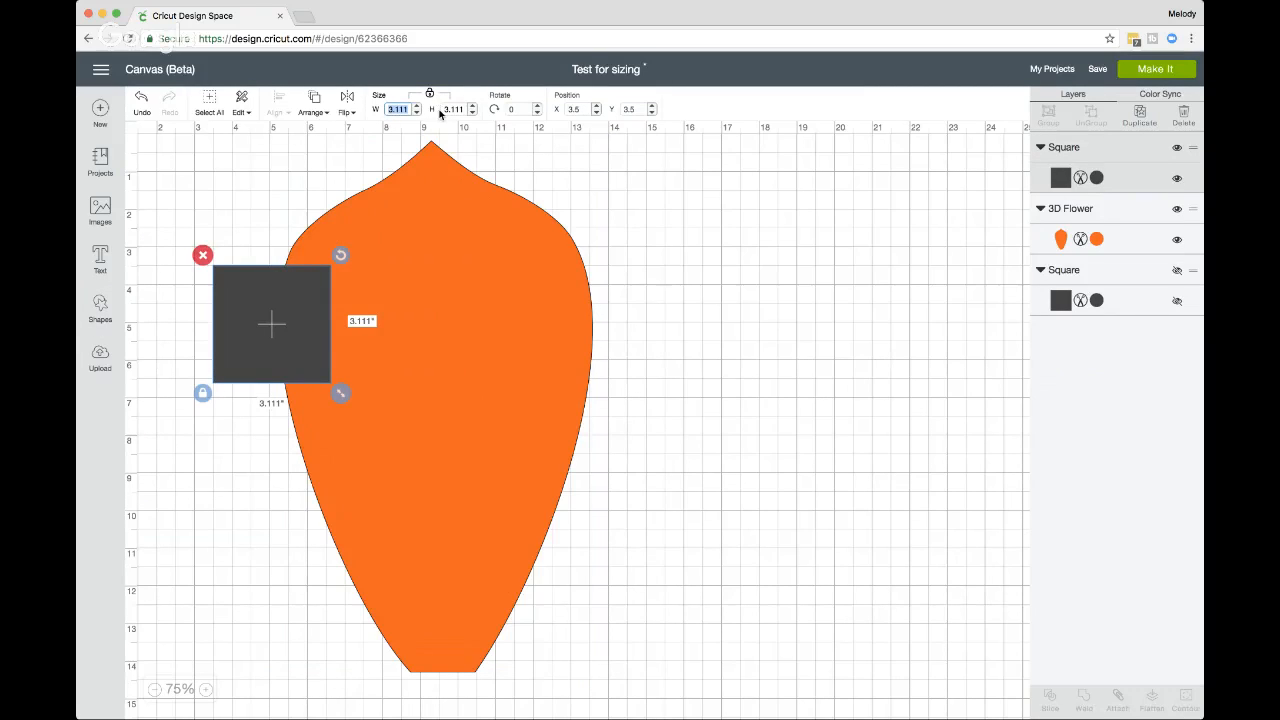
{"action": "type", "text": "11.45"}
{"action": "key", "text": "Return"}
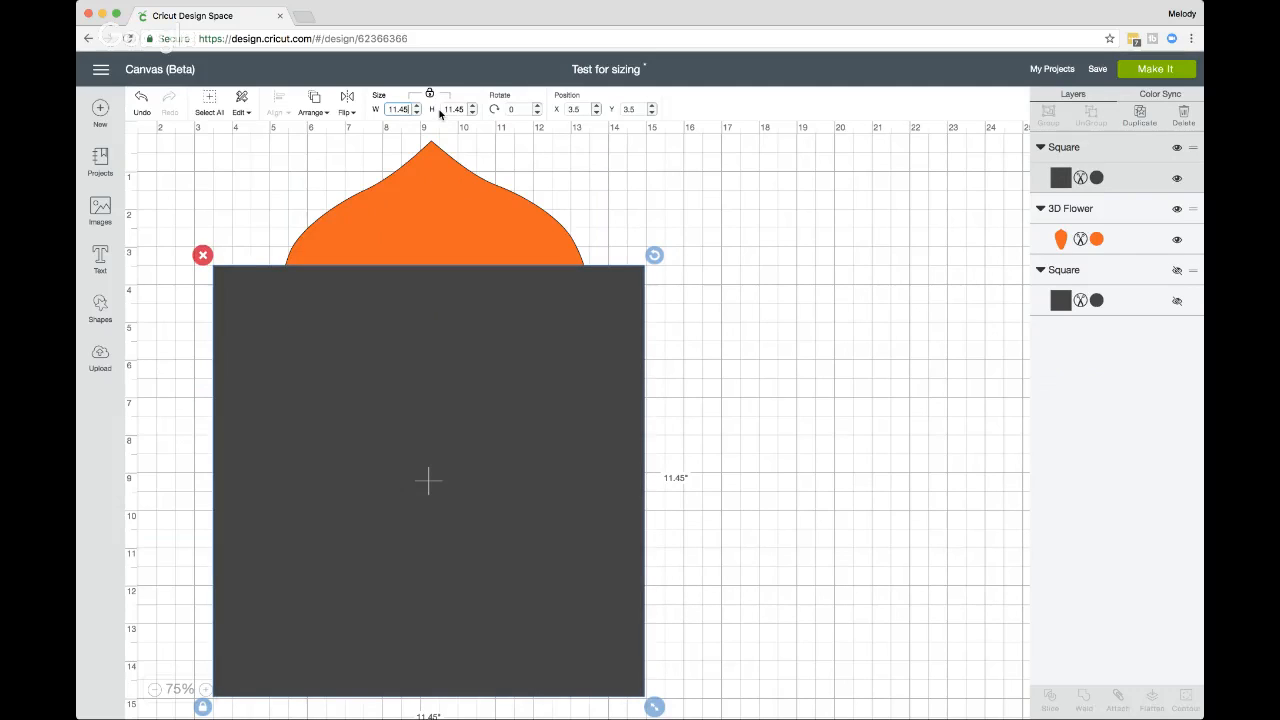
Step: Enlarge the petal to about 21" high and place the 11.45" square over its upper part at about X 5.157, Y 0.185
{"action": "left_click_drag", "start_coordinate": [413, 347], "coordinate": [713, 265]}
{"action": "left_click", "coordinate": [413, 333]}
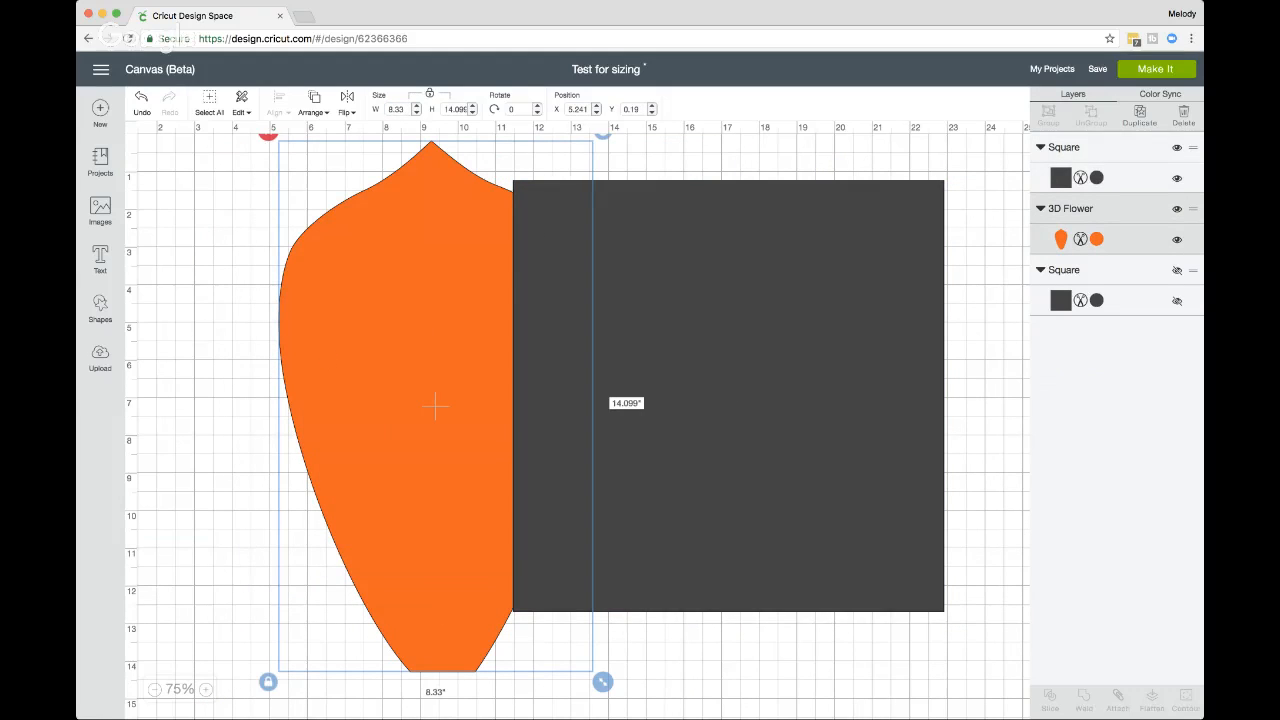
{"action": "left_click", "coordinate": [153, 690]}
{"action": "left_click_drag", "start_coordinate": [432, 503], "coordinate": [617, 680]}
{"action": "left_click", "coordinate": [660, 558]}
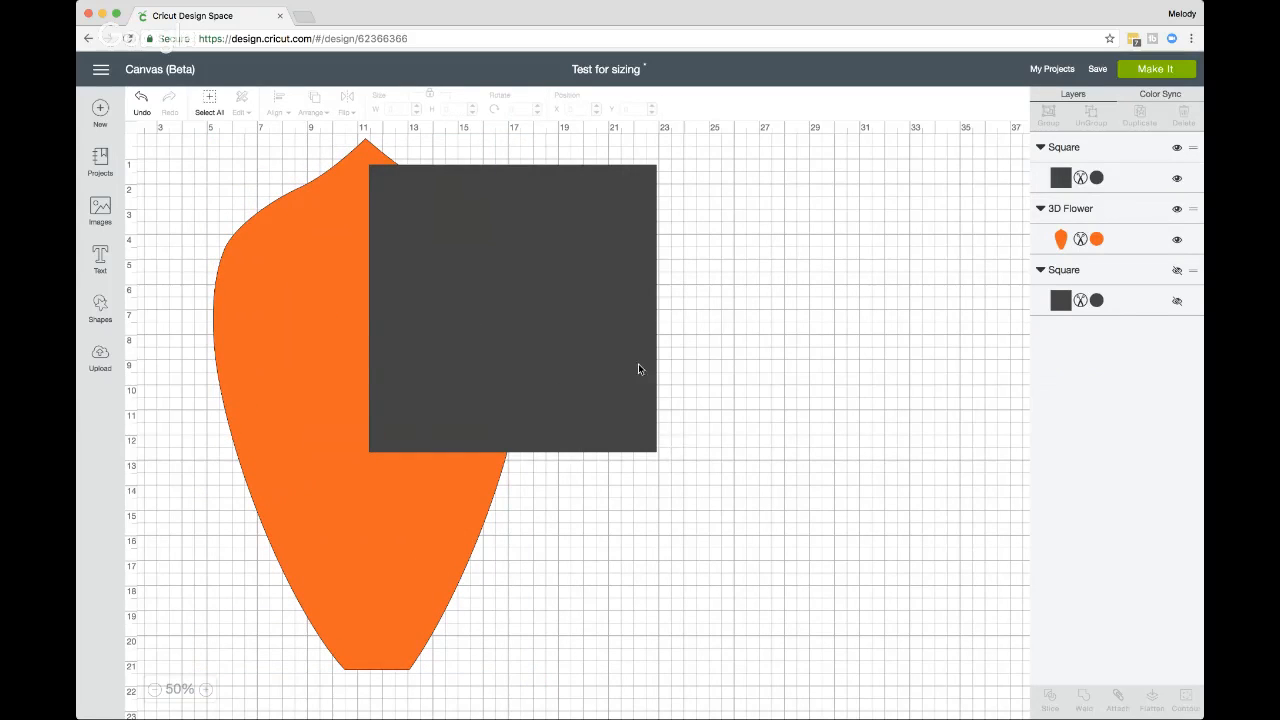
{"action": "left_click_drag", "start_coordinate": [556, 324], "coordinate": [398, 299]}
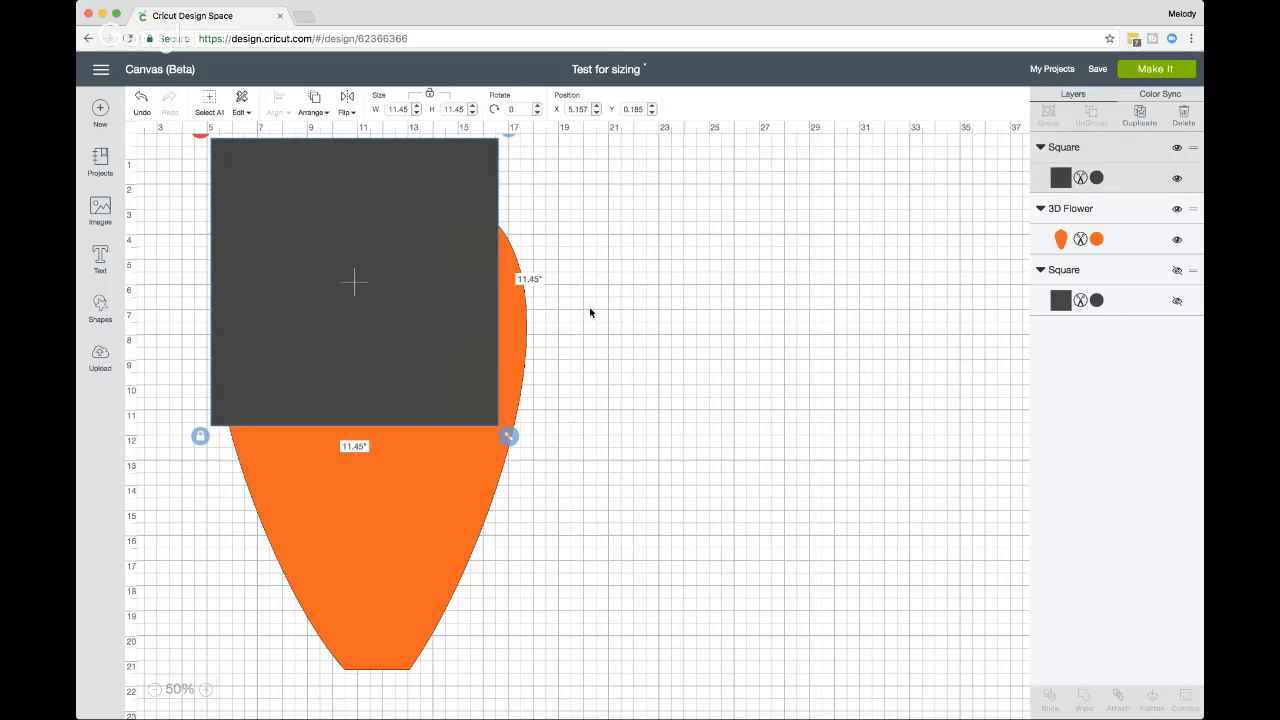
Step: Slice the petal with the overlapping square, and undo the slice
{"action": "left_click_drag", "start_coordinate": [666, 309], "coordinate": [400, 316]}
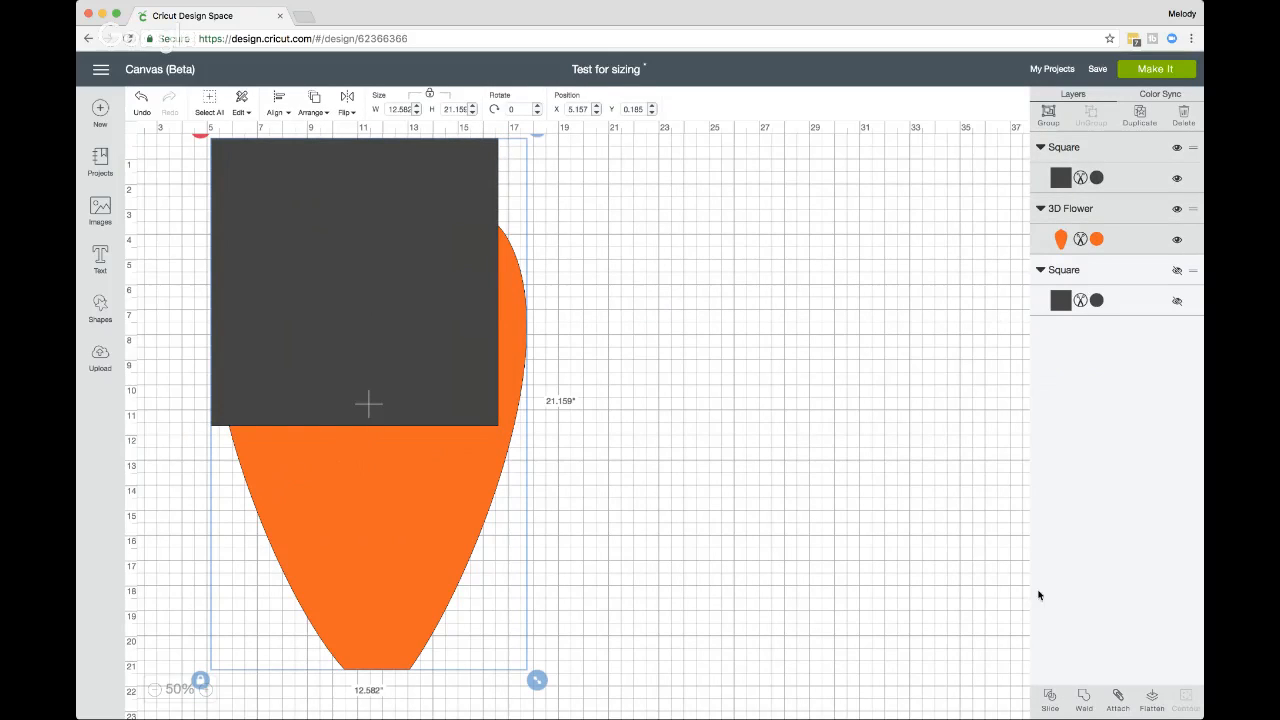
{"action": "left_click", "coordinate": [1052, 702]}
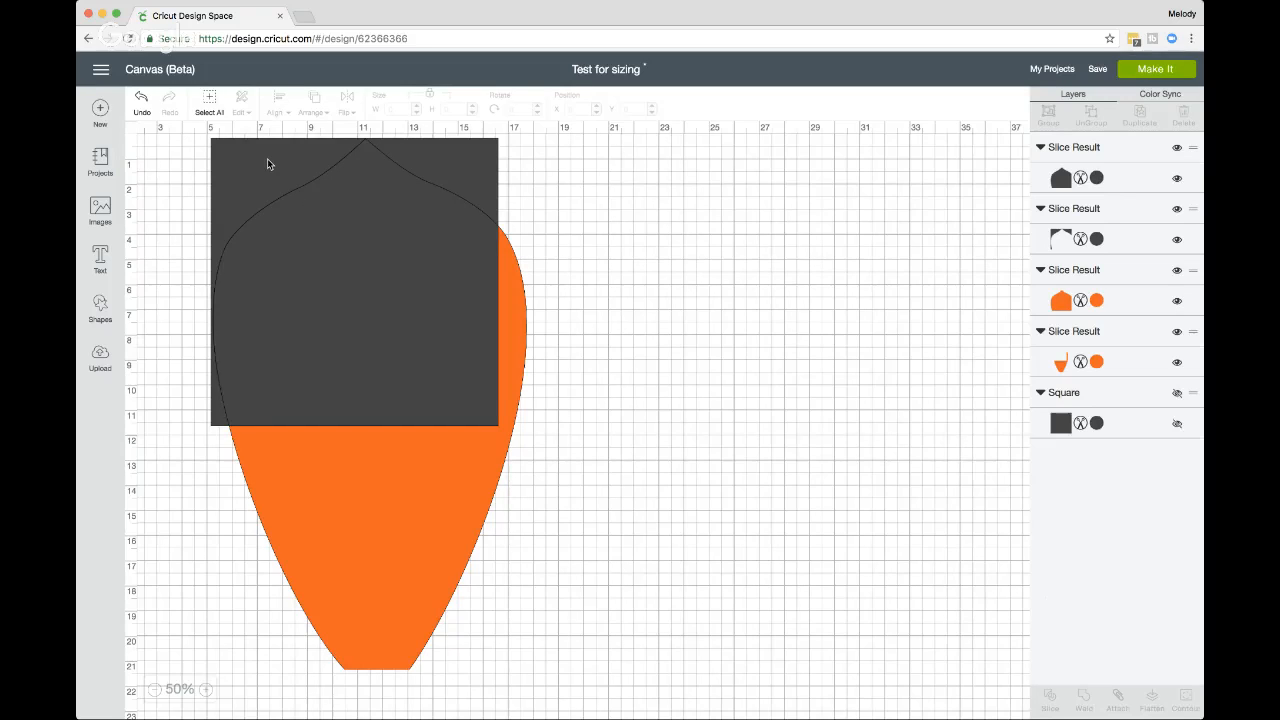
{"action": "left_click", "coordinate": [143, 100]}
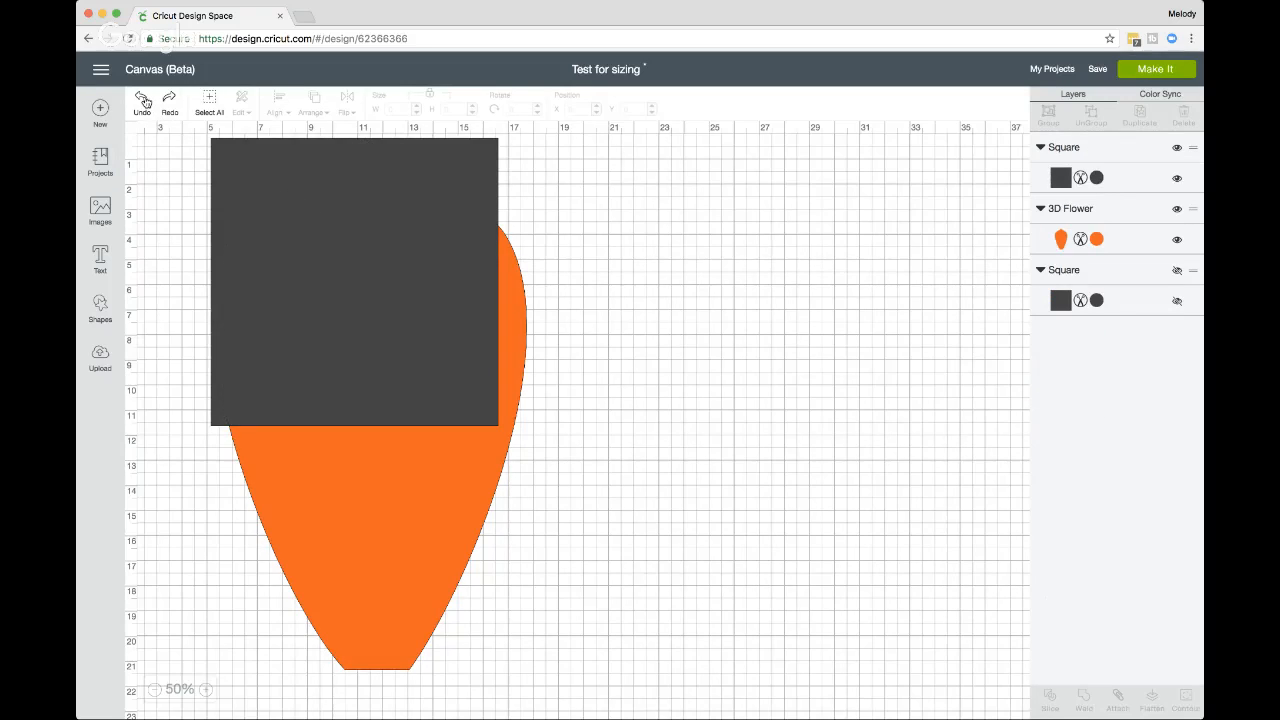
Step: Duplicate the 11.45" square three times and move the copies clear of the petal
{"action": "left_click", "coordinate": [302, 202]}
{"action": "left_click", "coordinate": [1145, 118]}
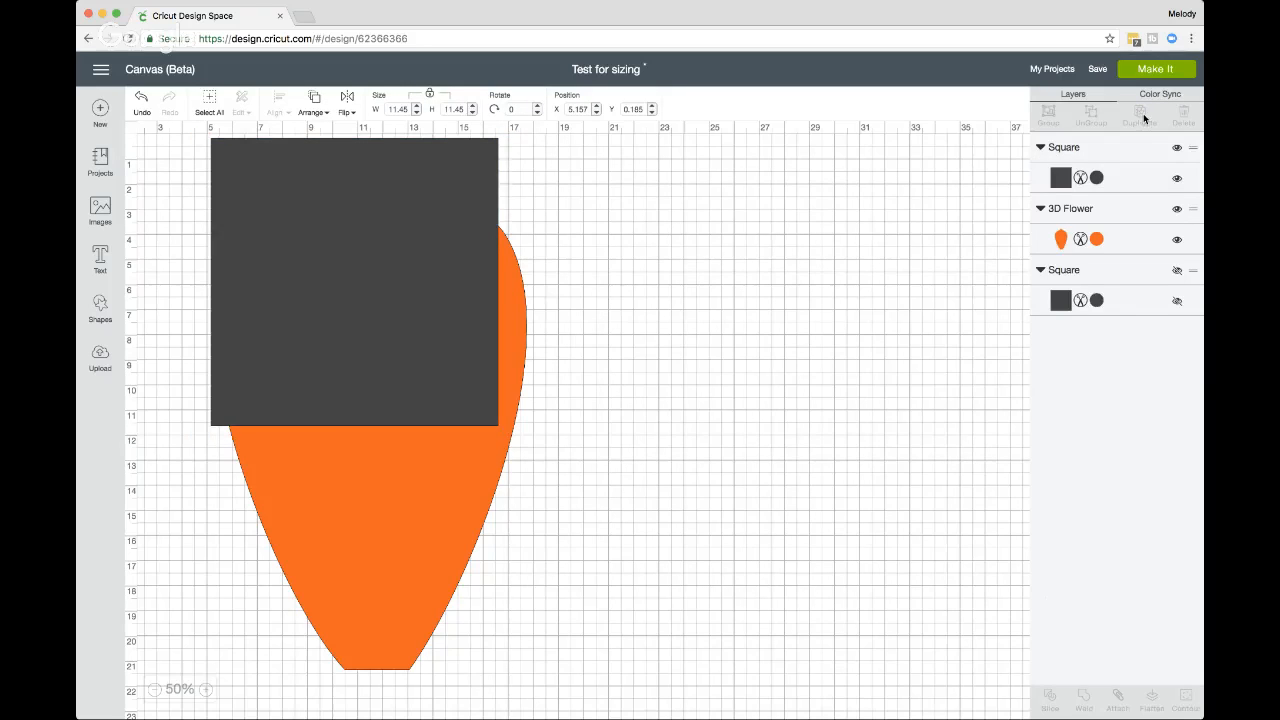
{"action": "left_click", "coordinate": [1145, 118]}
{"action": "left_click", "coordinate": [1145, 118]}
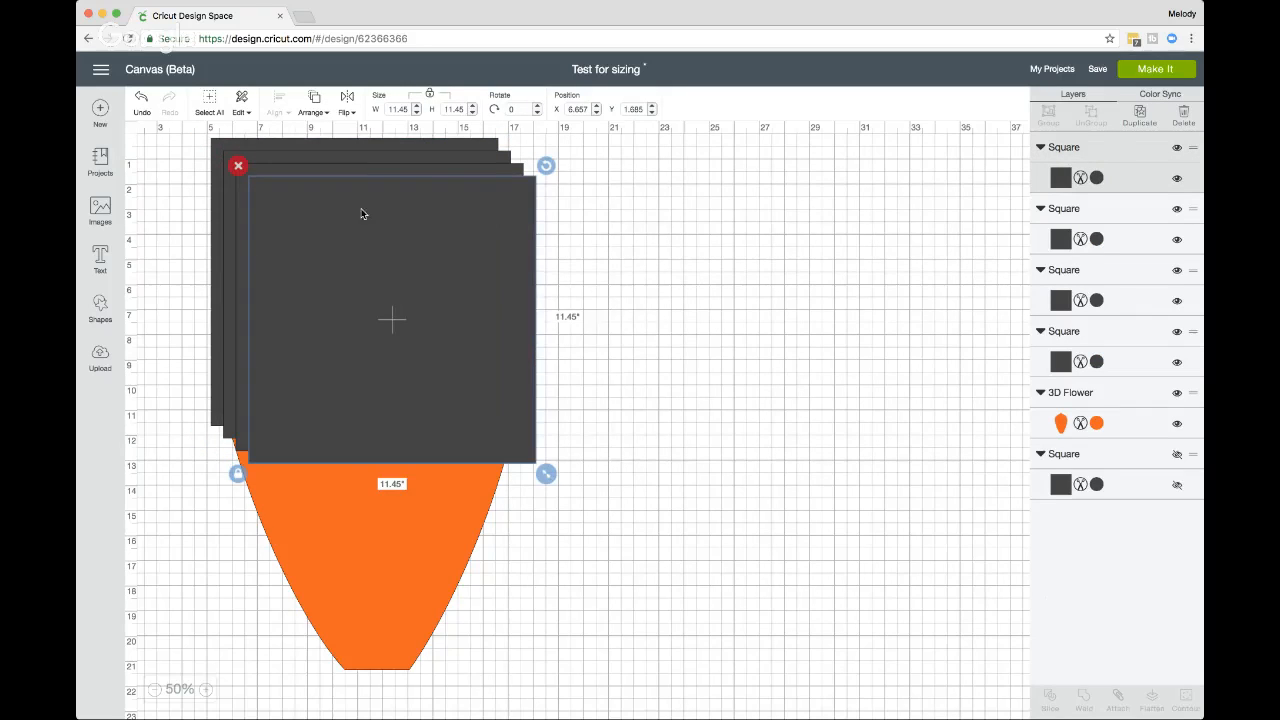
{"action": "left_click_drag", "start_coordinate": [362, 213], "coordinate": [828, 196]}
{"action": "left_click_drag", "start_coordinate": [449, 229], "coordinate": [874, 219]}
Step: Select the petal and the square covering its upper part and slice them
{"action": "left_click_drag", "start_coordinate": [533, 210], "coordinate": [403, 282]}
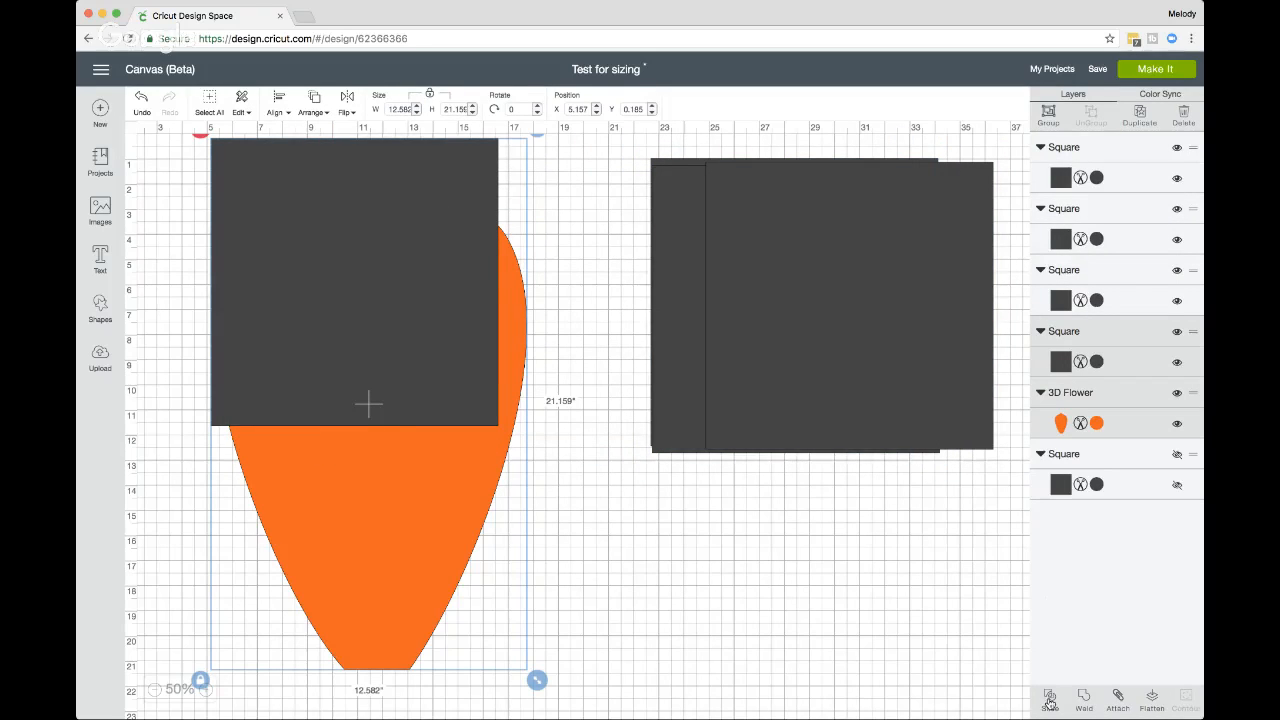
{"action": "left_click", "coordinate": [649, 529]}
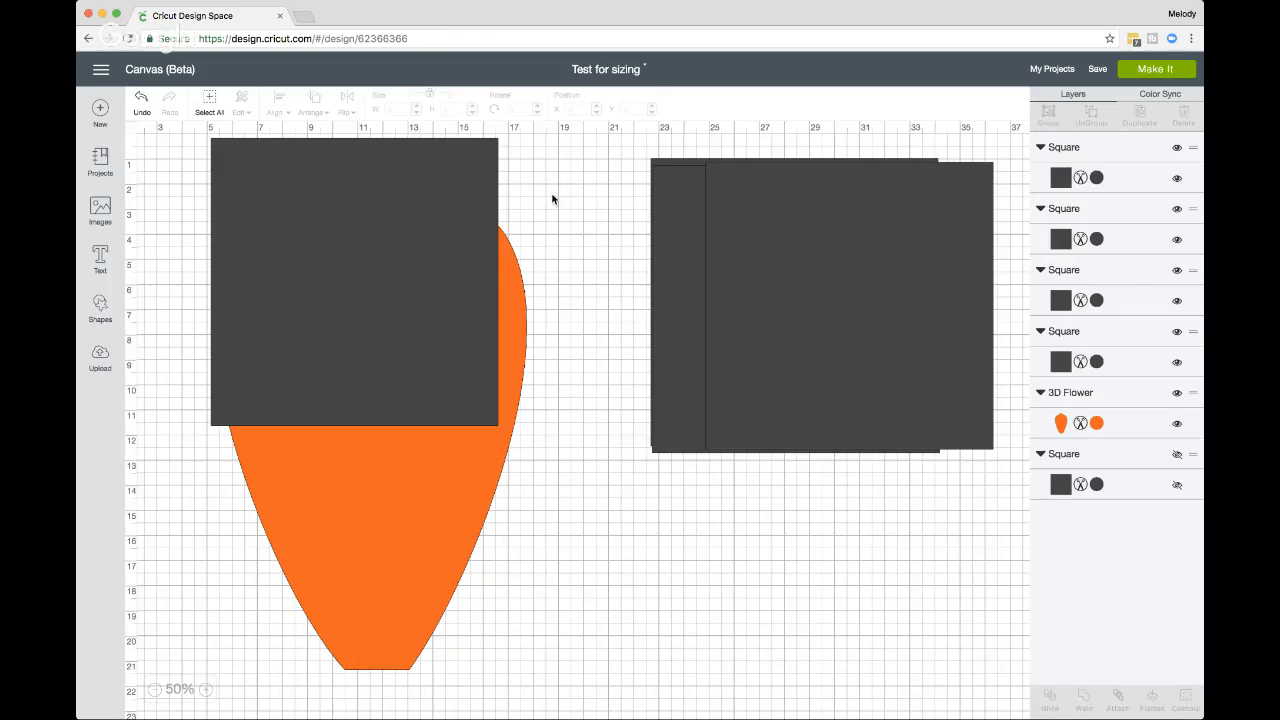
{"action": "left_click_drag", "start_coordinate": [557, 190], "coordinate": [439, 282]}
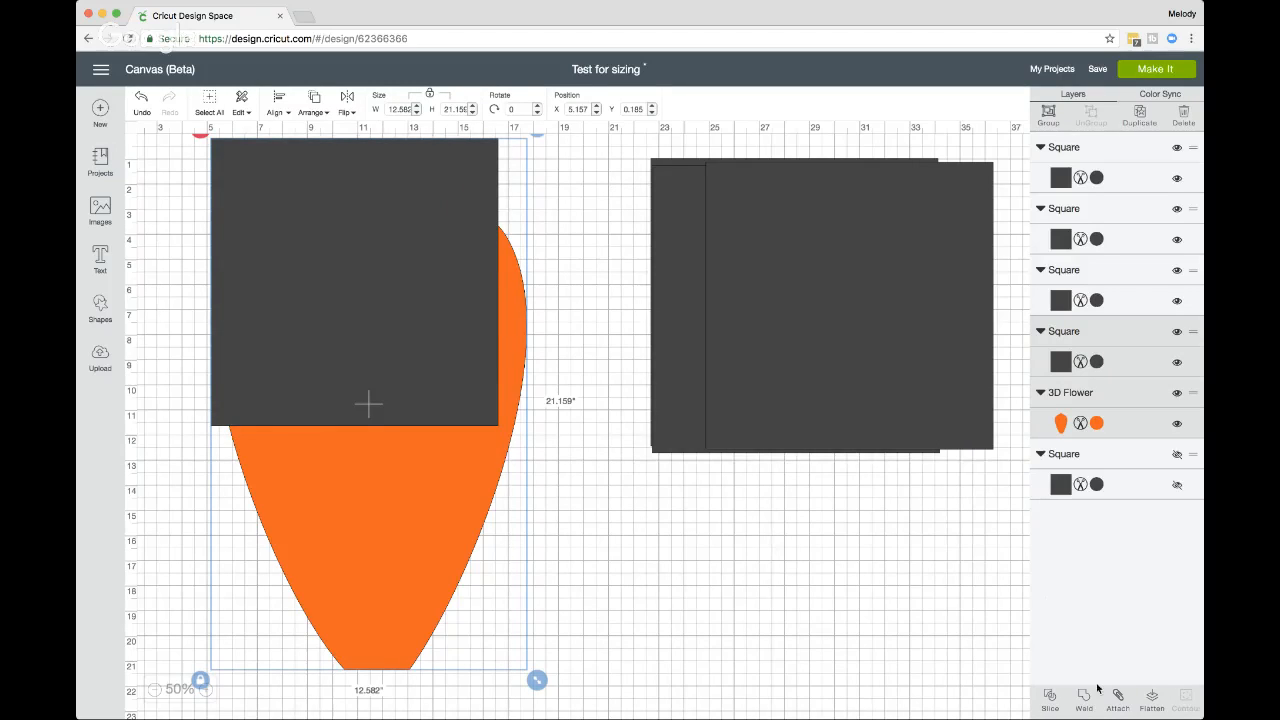
{"action": "left_click", "coordinate": [1052, 700]}
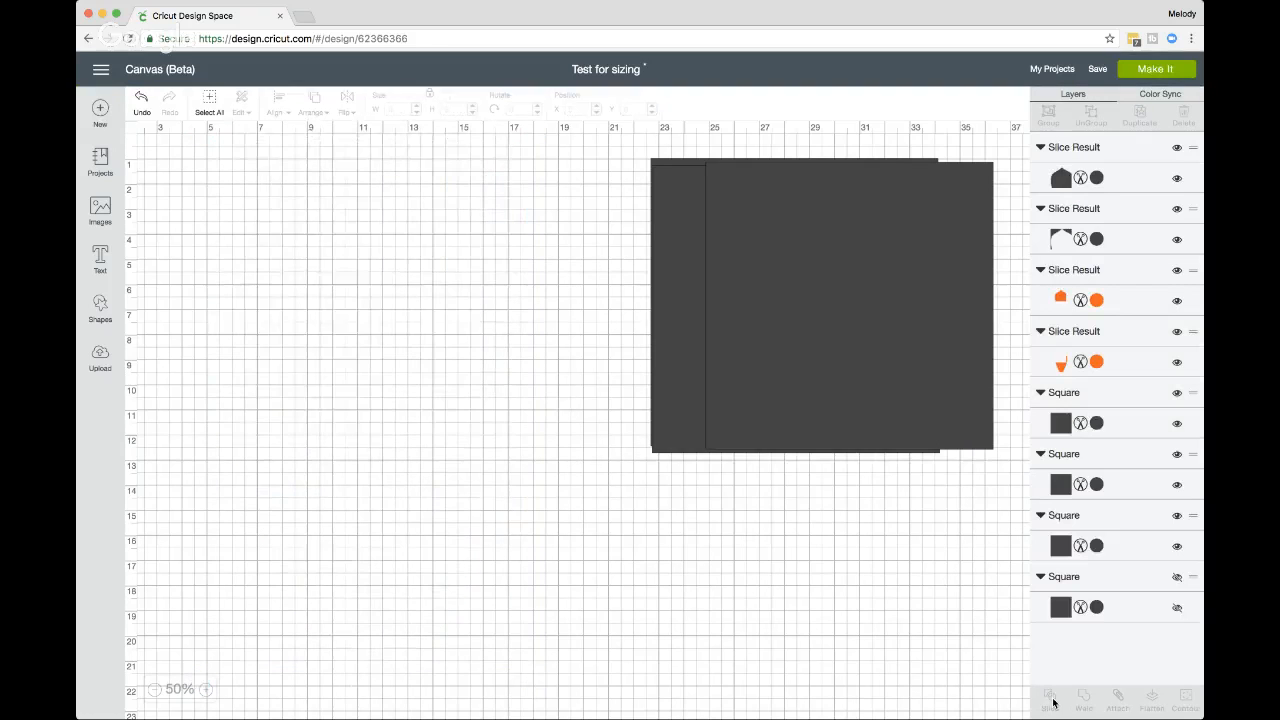
Step: Delete the two dark slice results covering and surrounding the upper petal
{"action": "left_click", "coordinate": [458, 173]}
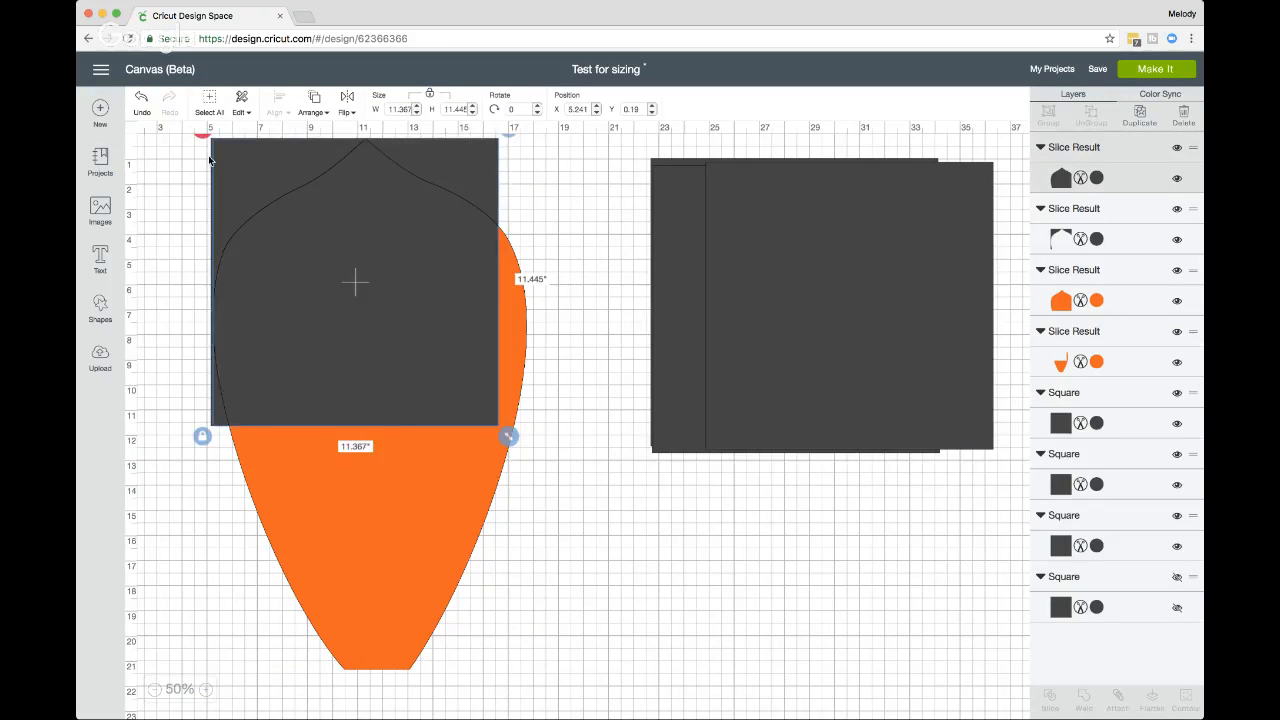
{"action": "left_click", "coordinate": [202, 137]}
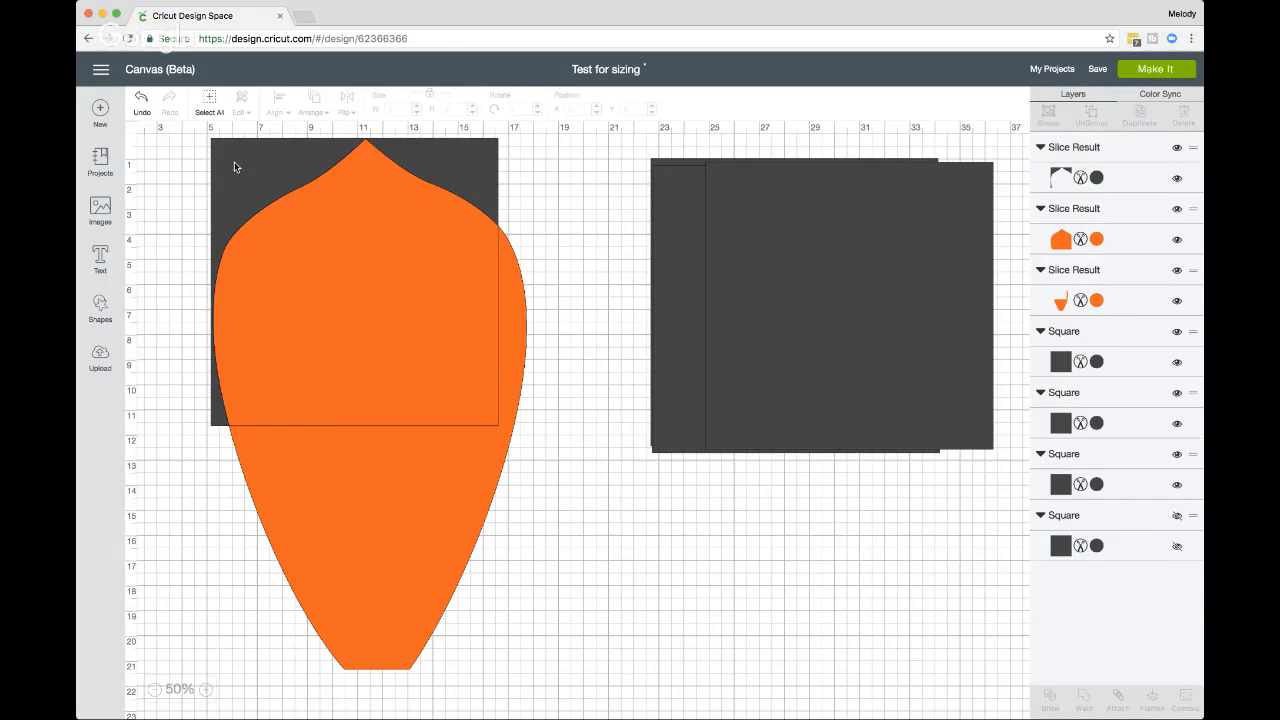
{"action": "left_click", "coordinate": [234, 166]}
{"action": "left_click", "coordinate": [202, 134]}
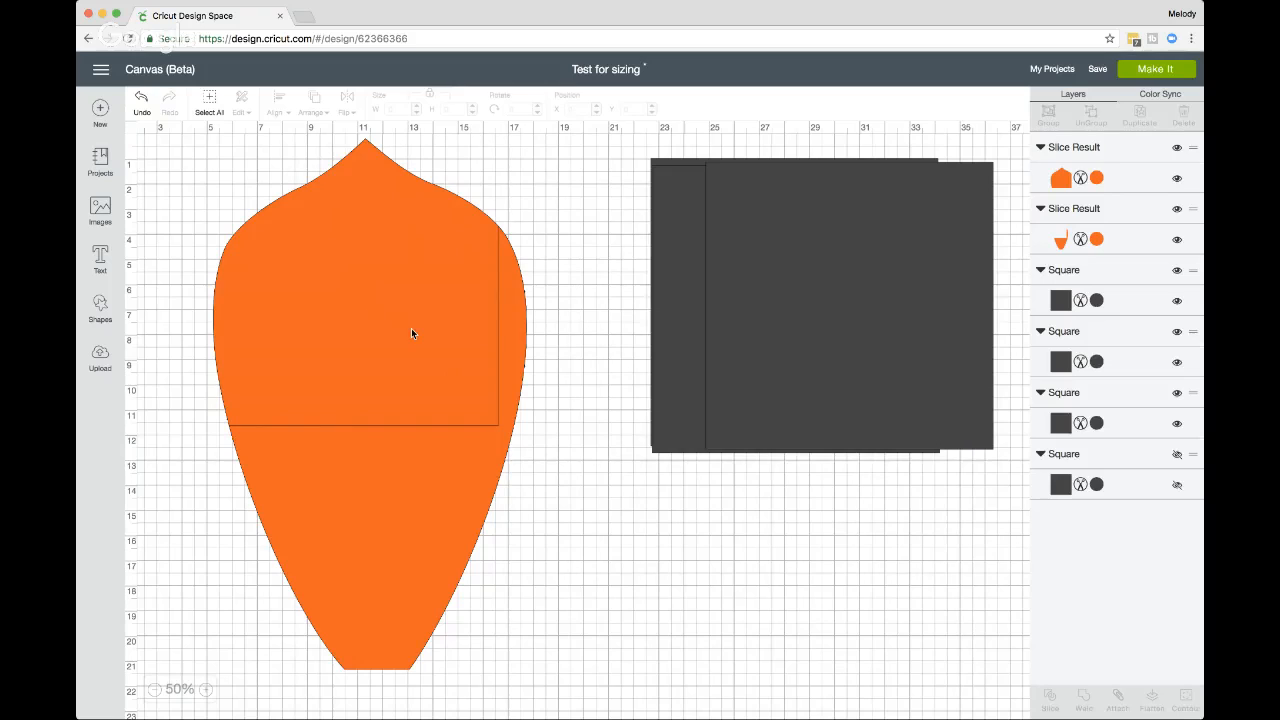
Step: Move the upper petal piece aside and slice the remaining piece with a spare square placed at about X 11.686, Y 3.657
{"action": "left_click_drag", "start_coordinate": [411, 329], "coordinate": [858, 595]}
{"action": "left_click_drag", "start_coordinate": [870, 325], "coordinate": [416, 391]}
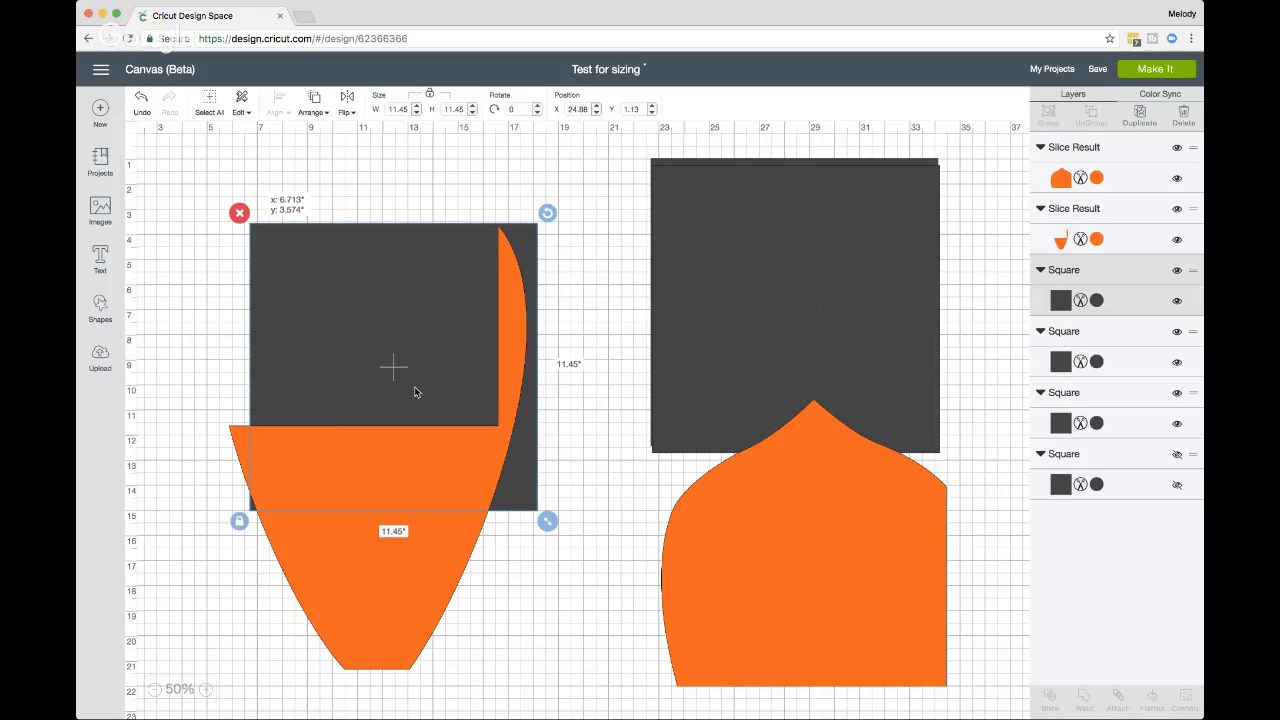
{"action": "left_click_drag", "start_coordinate": [416, 391], "coordinate": [539, 388]}
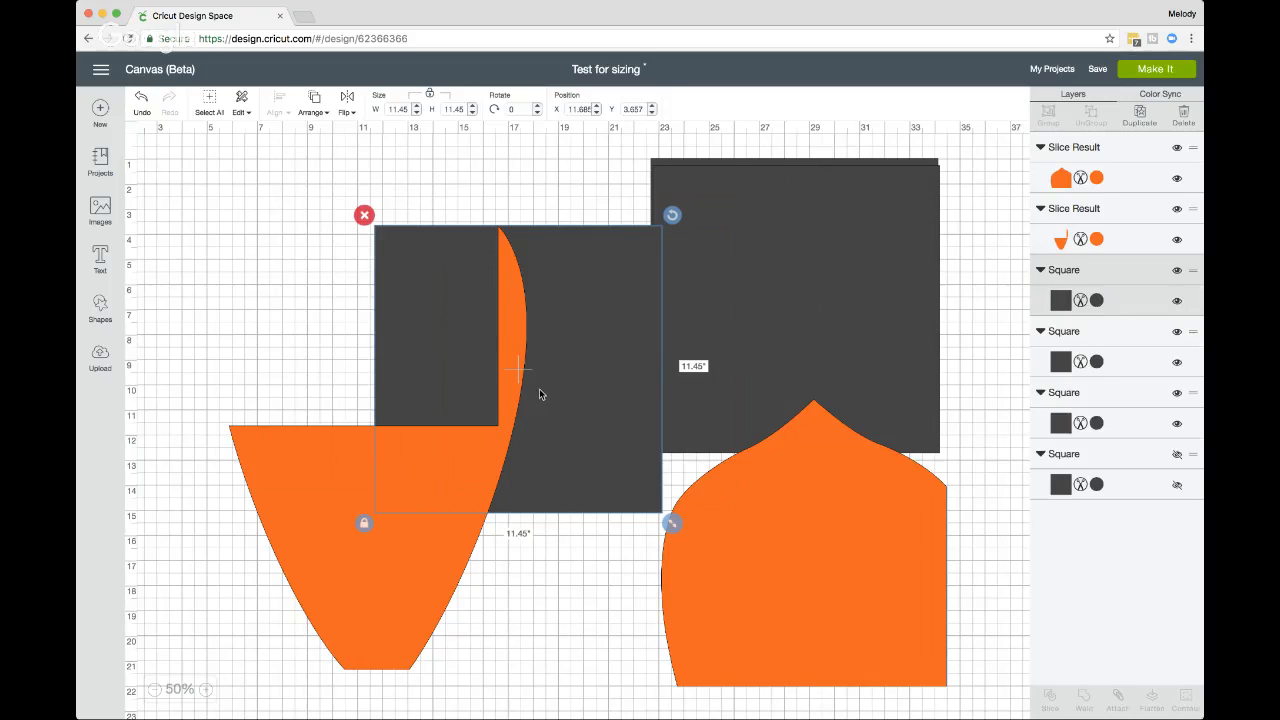
{"action": "left_click_drag", "start_coordinate": [446, 184], "coordinate": [547, 303]}
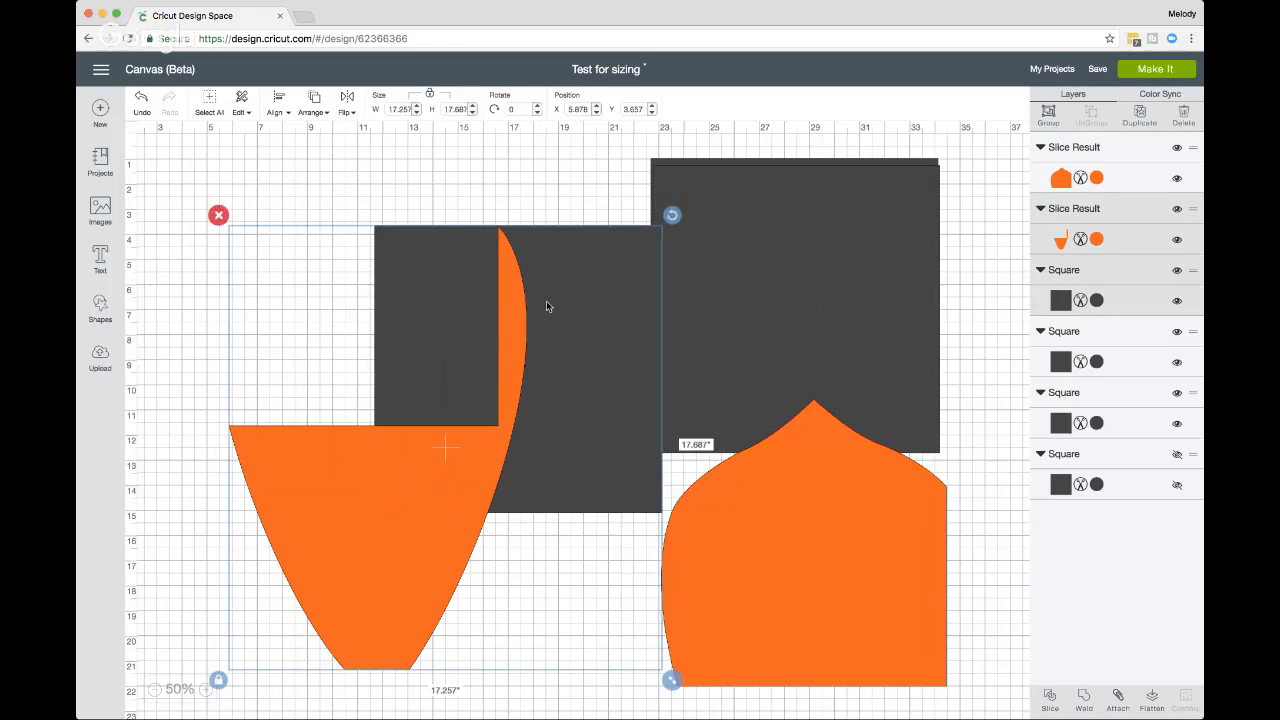
{"action": "left_click", "coordinate": [1048, 695]}
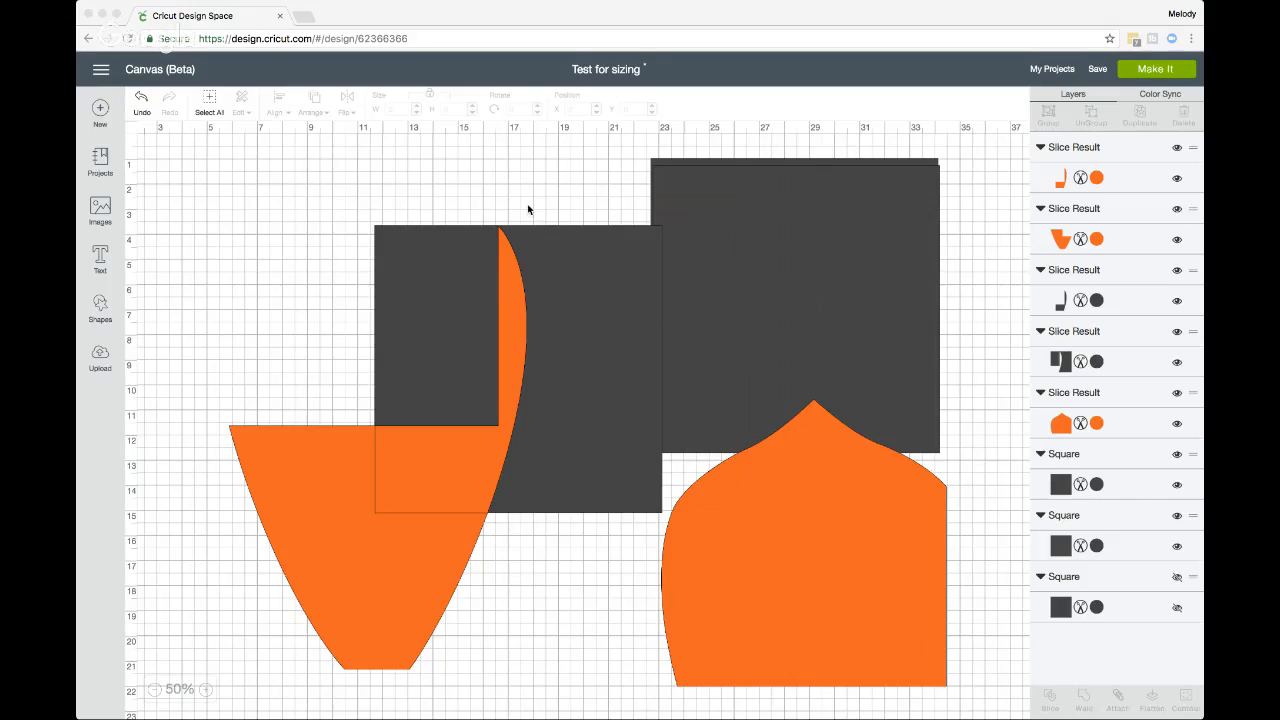
Step: Move the newly cut side section over the upper petal piece and delete the dark slice results left behind
{"action": "left_click", "coordinate": [515, 292]}
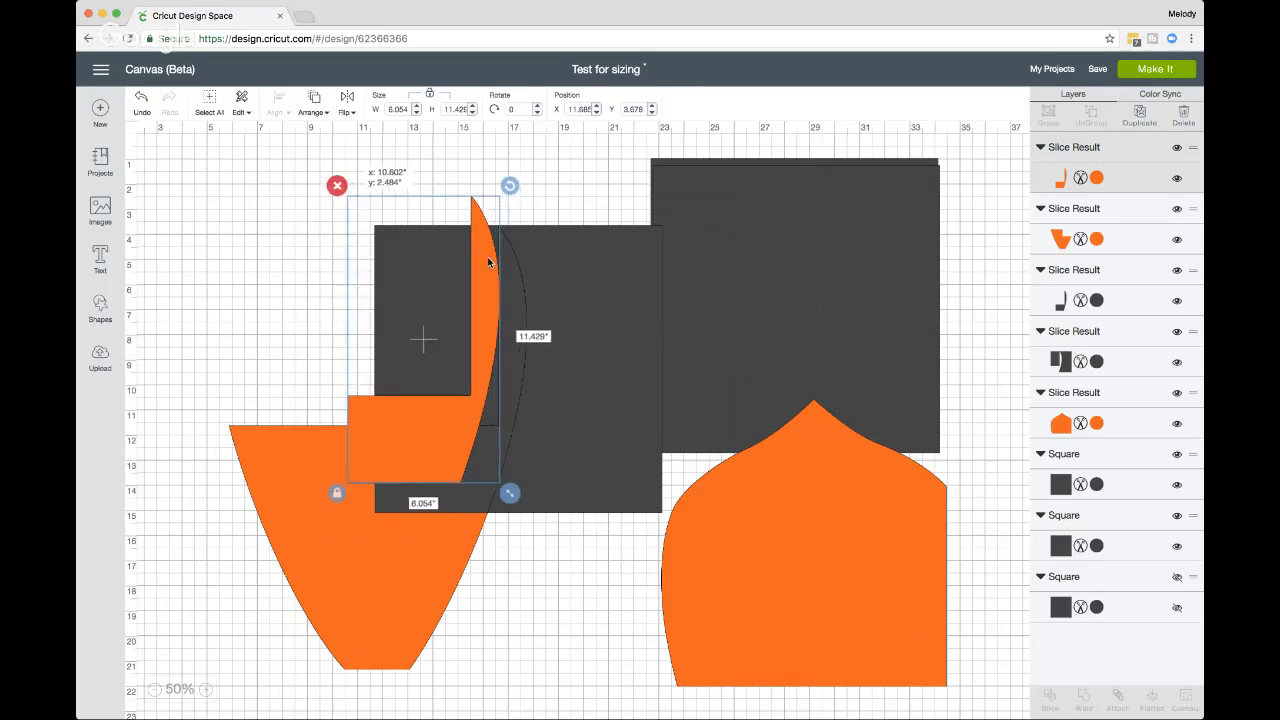
{"action": "left_click_drag", "start_coordinate": [515, 292], "coordinate": [877, 491]}
{"action": "left_click_drag", "start_coordinate": [451, 191], "coordinate": [533, 287]}
{"action": "key", "text": "Delete"}
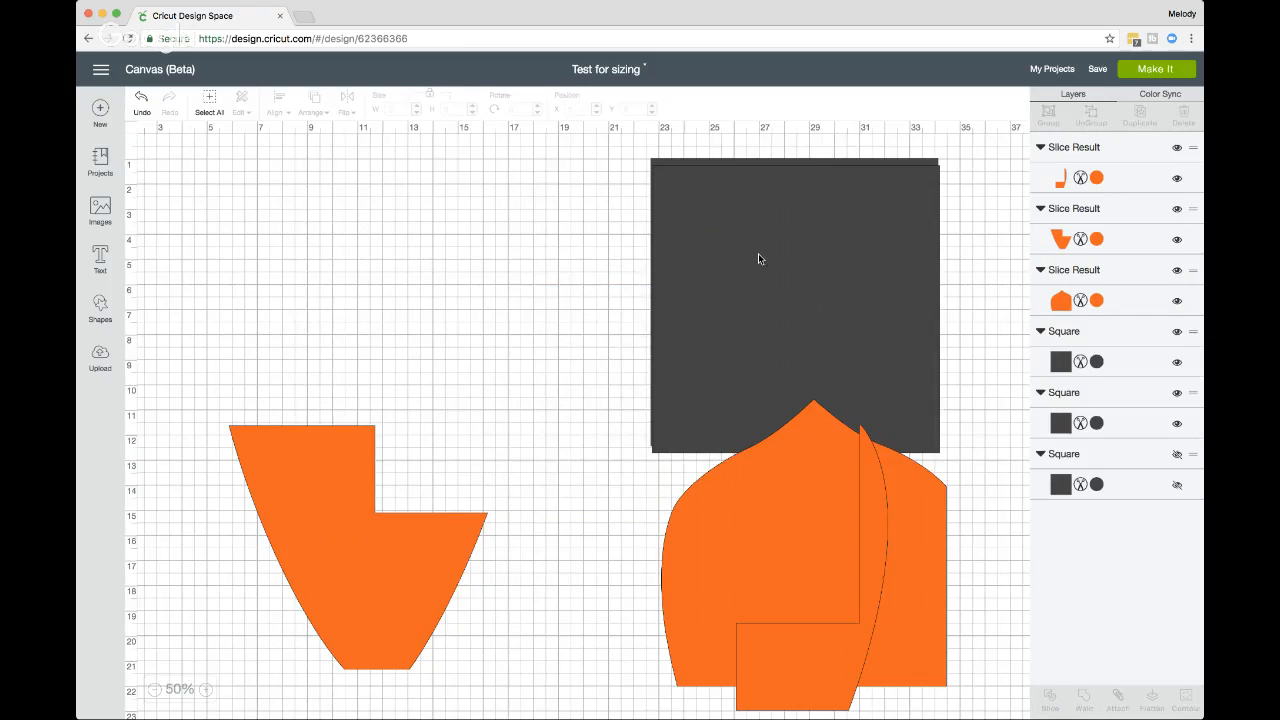
Step: Pull the two remaining spare squares away from the petal pieces and delete them
{"action": "left_click_drag", "start_coordinate": [760, 258], "coordinate": [440, 218]}
{"action": "left_click", "coordinate": [368, 155]}
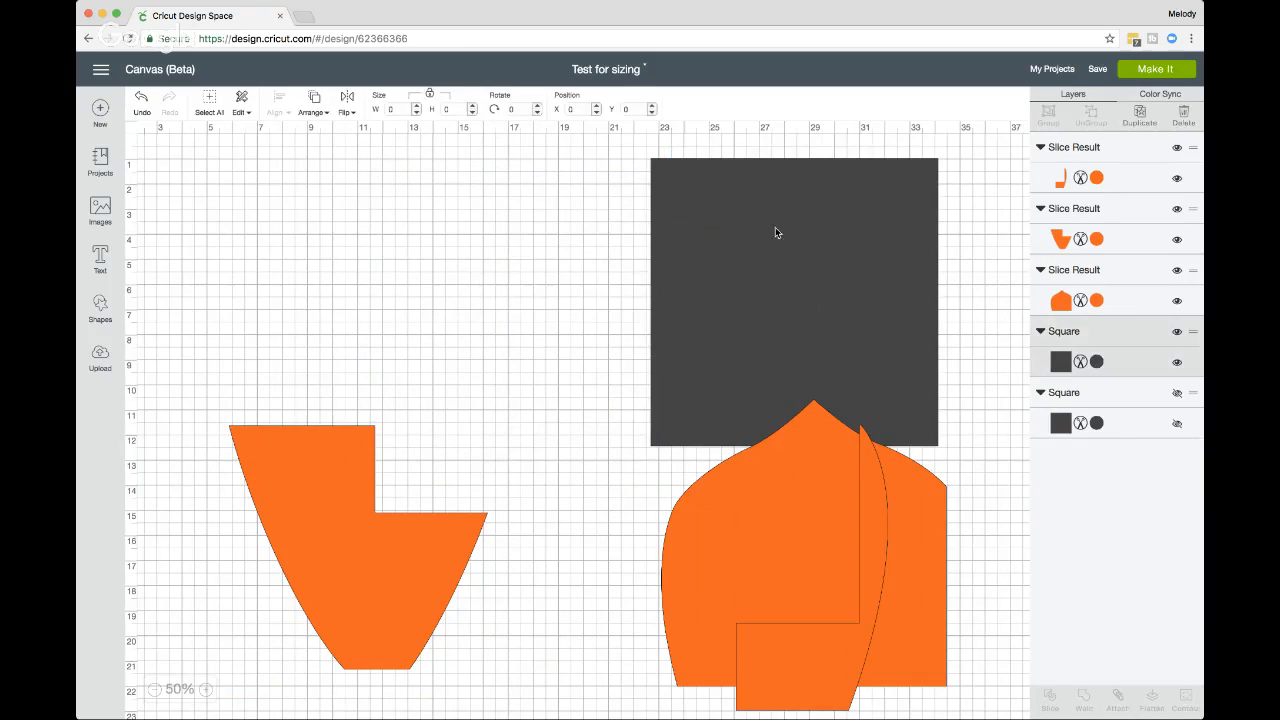
{"action": "left_click_drag", "start_coordinate": [775, 227], "coordinate": [489, 220]}
{"action": "left_click", "coordinate": [391, 157]}
Step: Move the side section and the upper petal piece back against the lower piece to reassemble the petal
{"action": "left_click_drag", "start_coordinate": [785, 496], "coordinate": [443, 320]}
{"action": "left_click", "coordinate": [781, 496]}
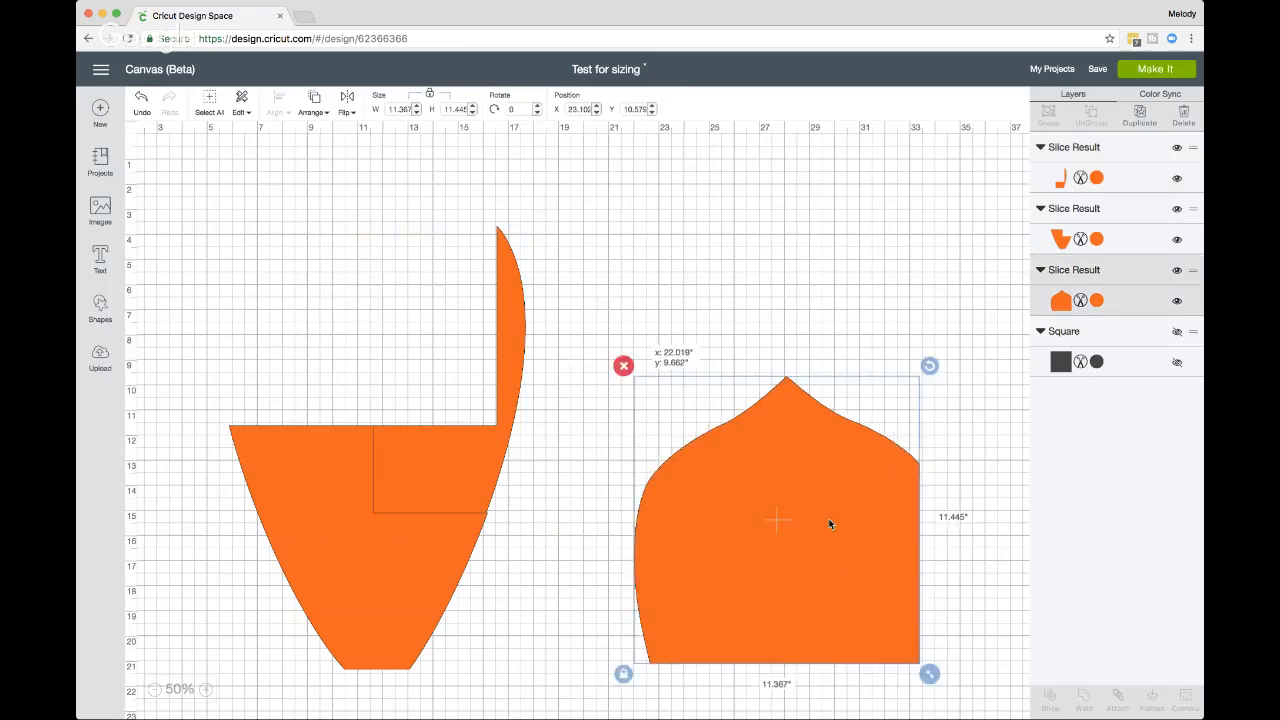
{"action": "left_click_drag", "start_coordinate": [828, 518], "coordinate": [312, 292]}
Step: Stack the petal pieces by moving the side section to about X 7.185, Y 3.289 and the lower piece over the upper one
{"action": "left_click", "coordinate": [431, 303]}
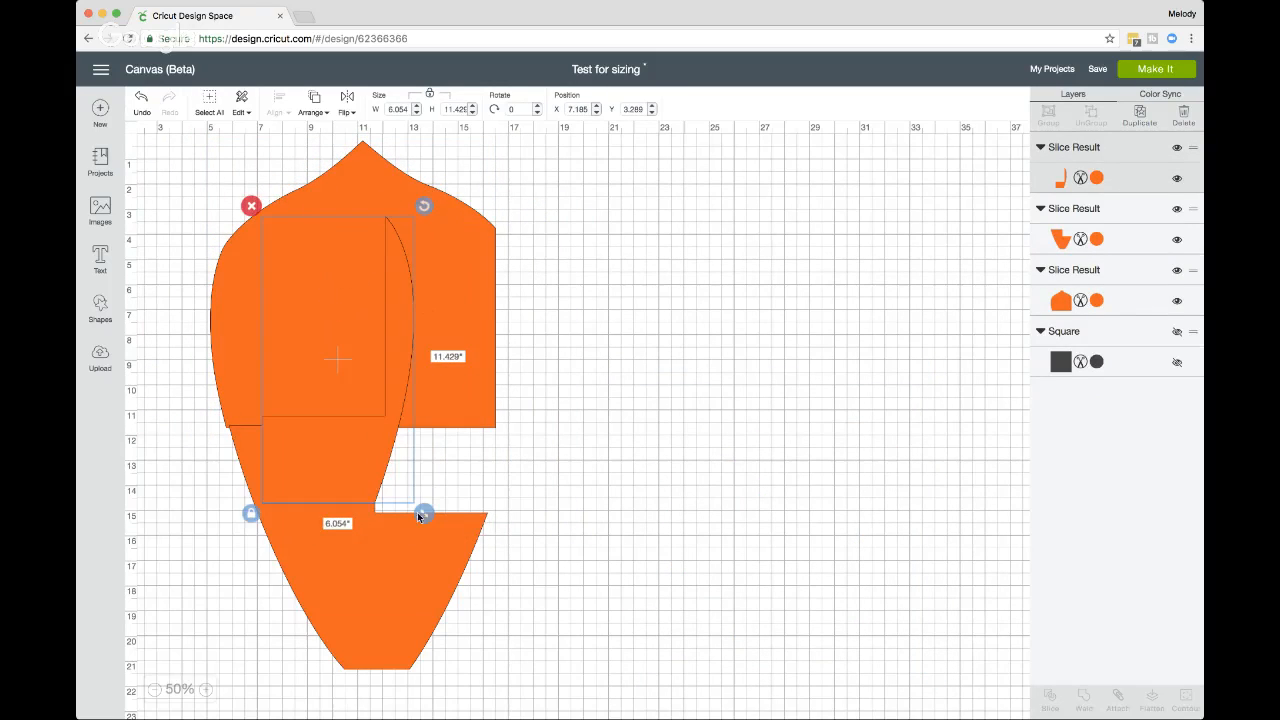
{"action": "left_click_drag", "start_coordinate": [405, 569], "coordinate": [392, 312]}
{"action": "left_click", "coordinate": [630, 283]}
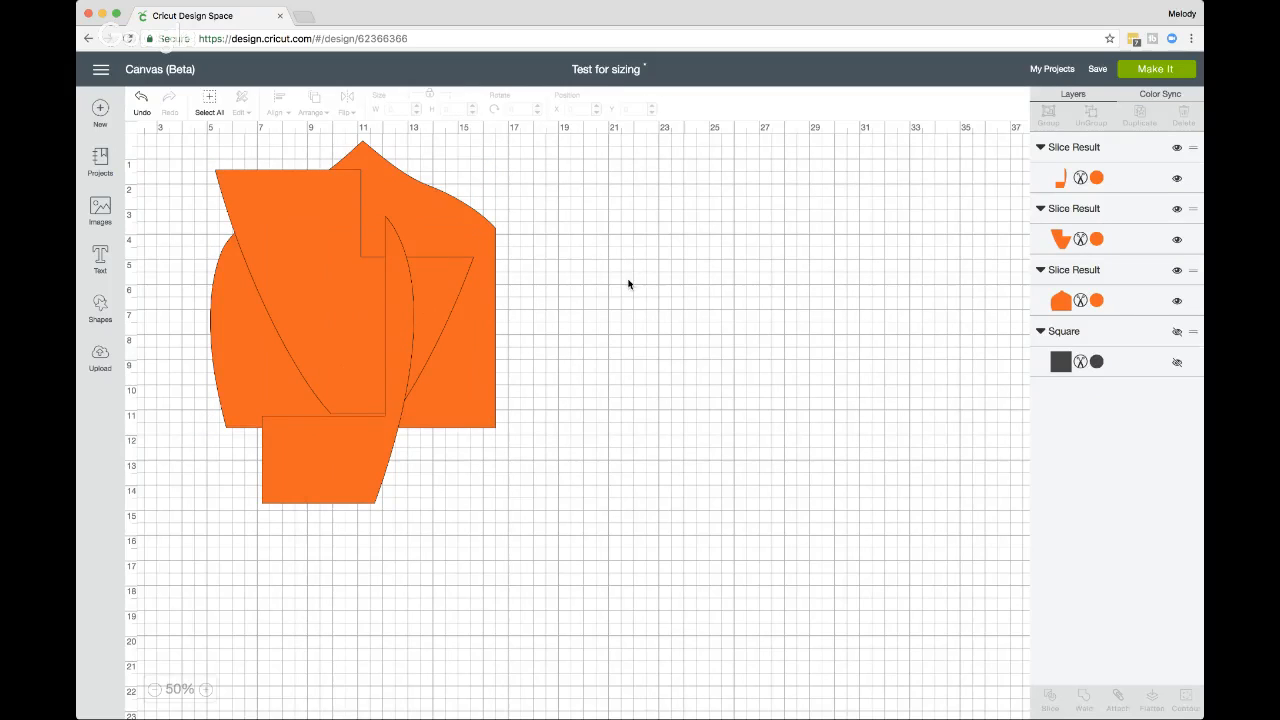
Step: Group the three stacked petal pieces, leaving out the hidden square
{"action": "left_click_drag", "start_coordinate": [572, 178], "coordinate": [210, 436]}
{"action": "left_click", "coordinate": [1049, 116]}
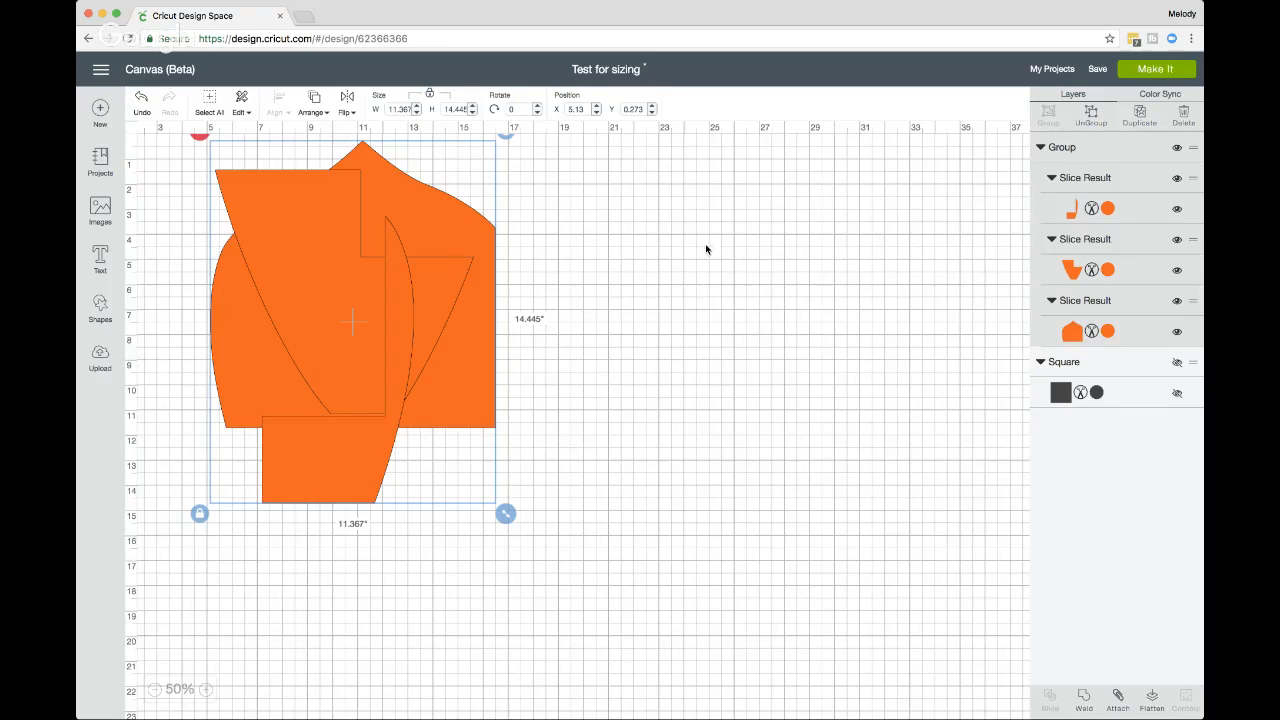
Step: Preview the cutting mats for all three petal pieces, shifting the side section about 2 inches right on mat 1, and return to the canvas
{"action": "left_click", "coordinate": [1162, 75]}
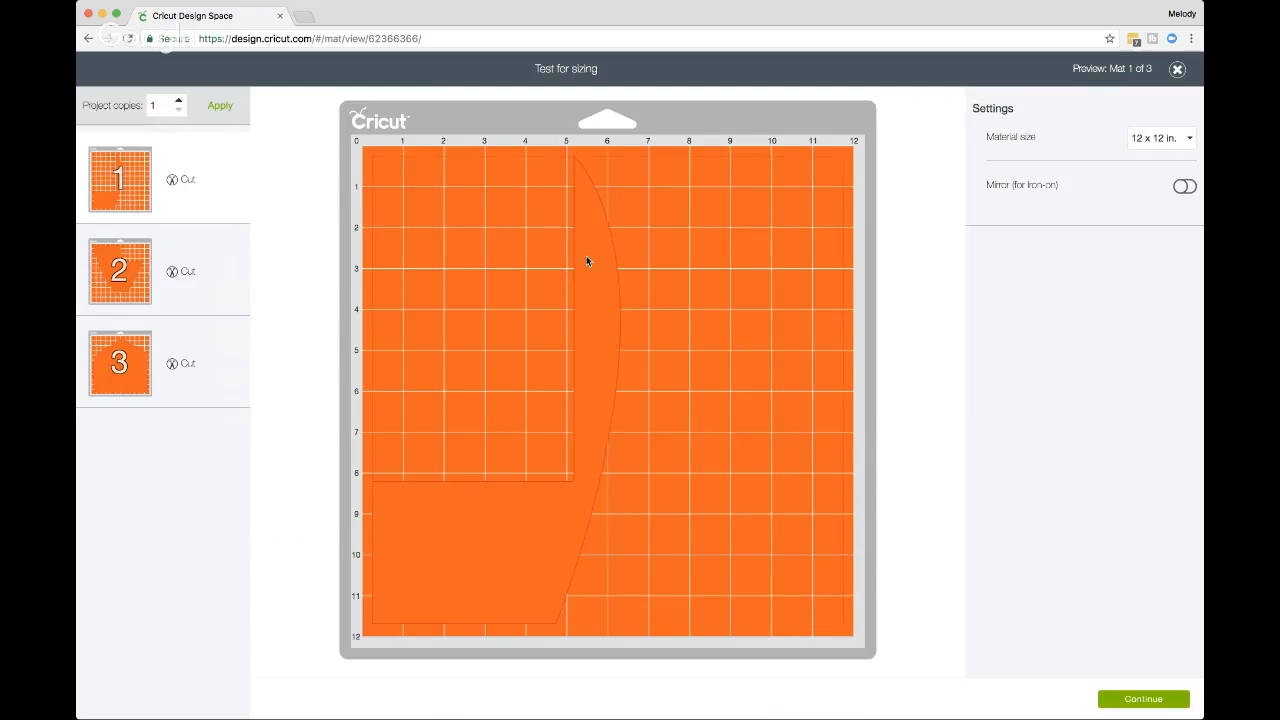
{"action": "left_click_drag", "start_coordinate": [593, 260], "coordinate": [644, 260]}
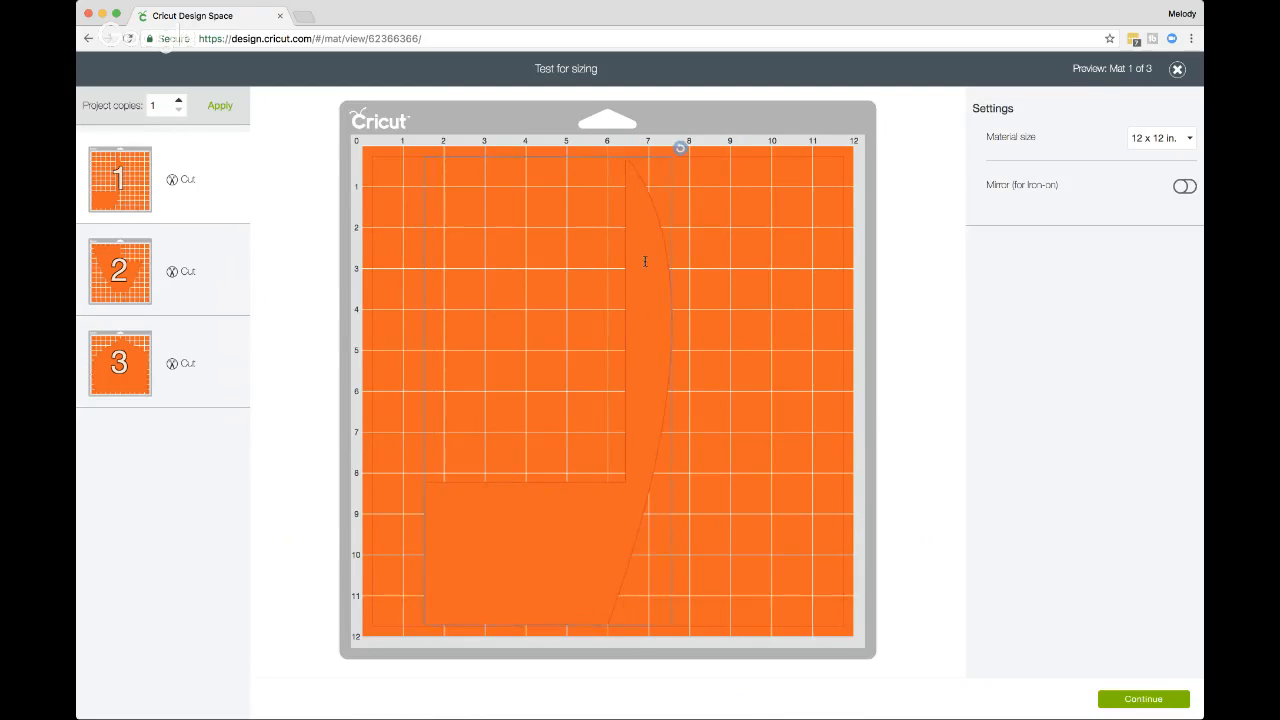
{"action": "left_click", "coordinate": [178, 273]}
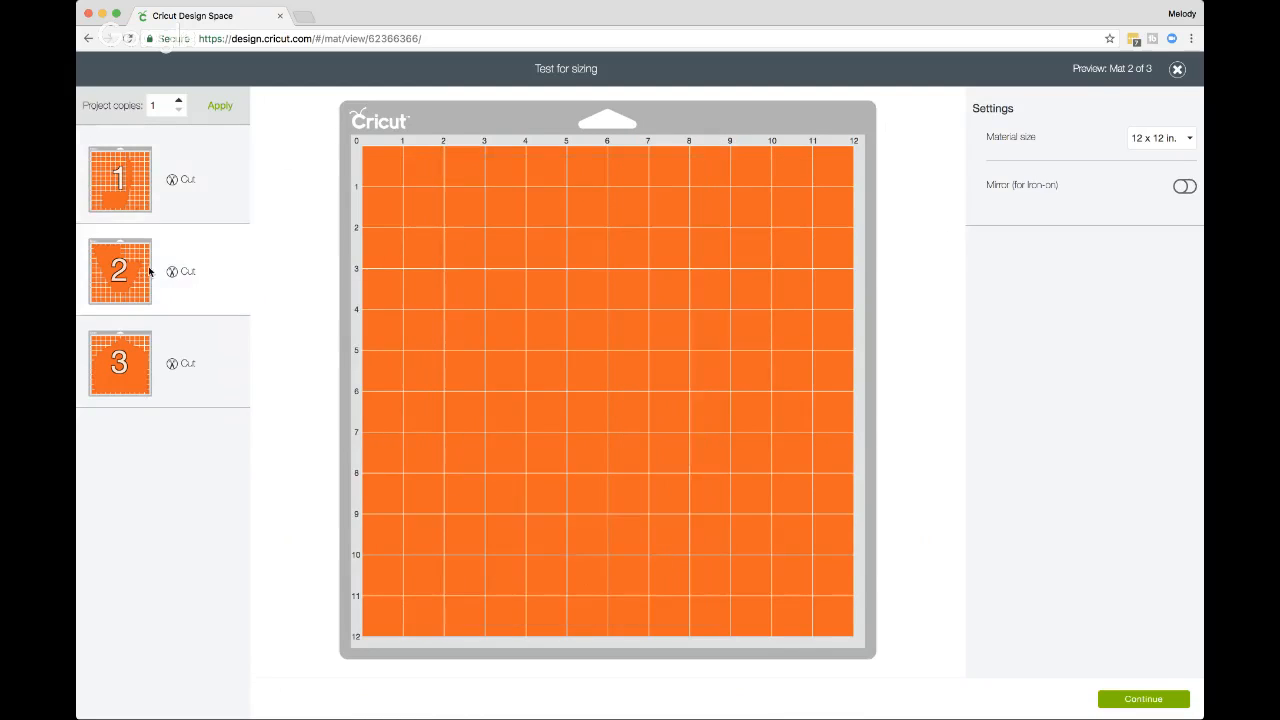
{"action": "left_click", "coordinate": [150, 365]}
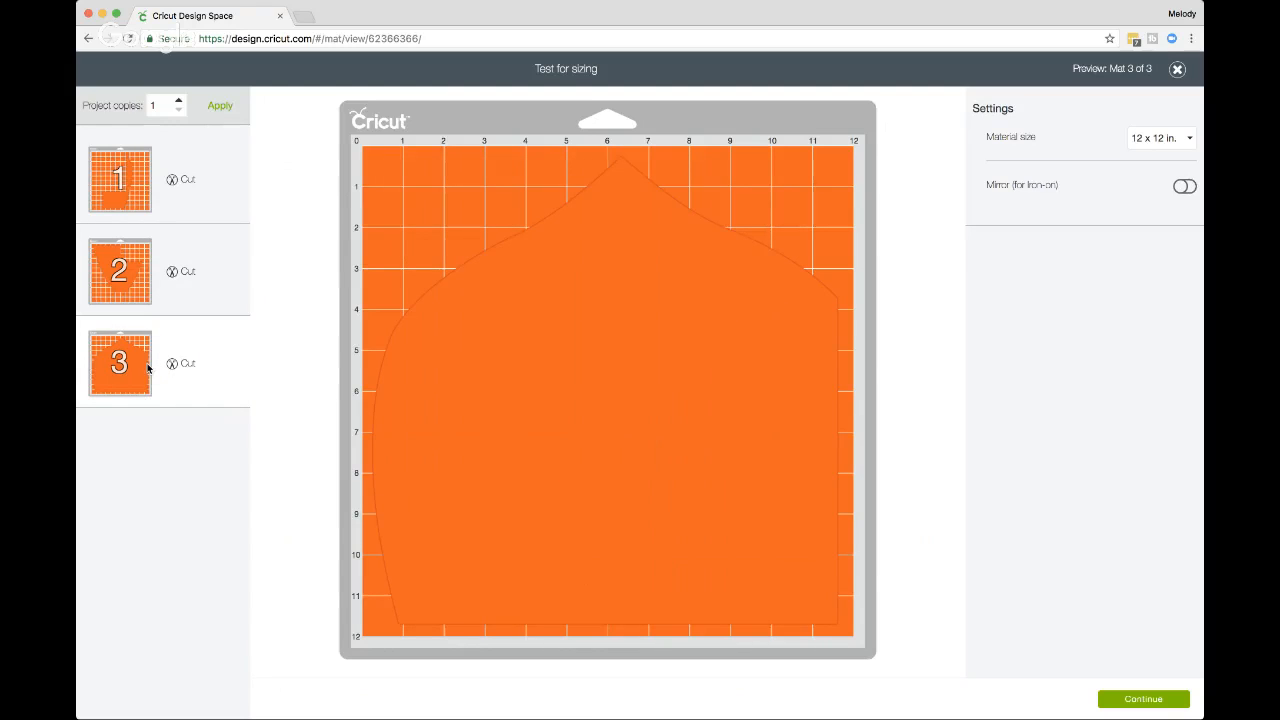
{"action": "left_click", "coordinate": [144, 253]}
{"action": "left_click", "coordinate": [157, 178]}
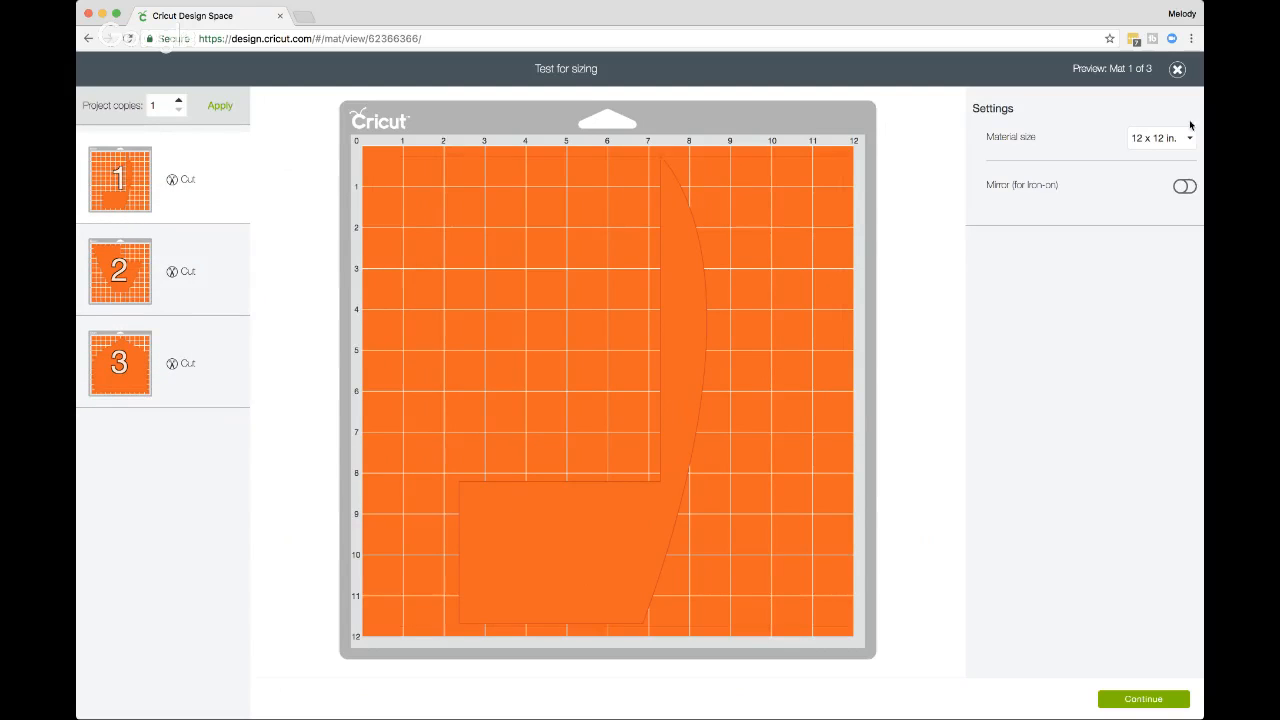
{"action": "left_click", "coordinate": [1178, 70]}
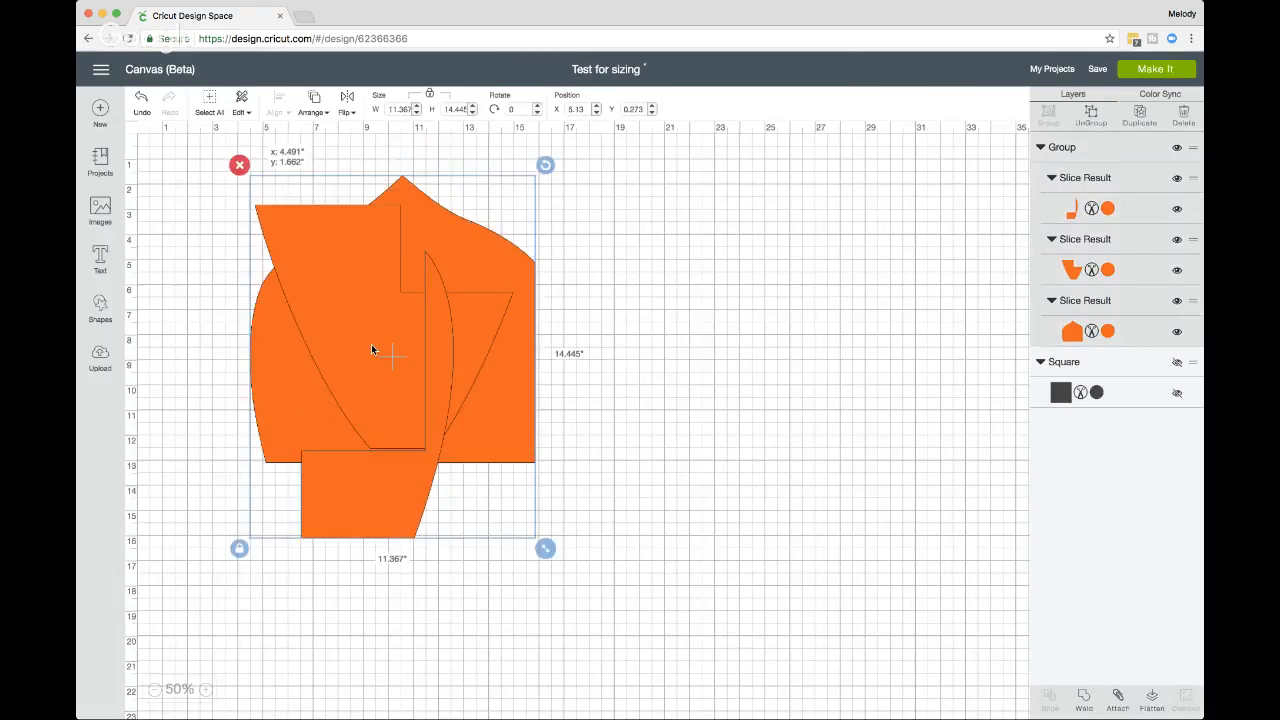
Step: Move the grouped petal pieces down and right on the canvas to about X 6.852, Y 2.773
{"action": "left_click_drag", "start_coordinate": [371, 344], "coordinate": [451, 384]}
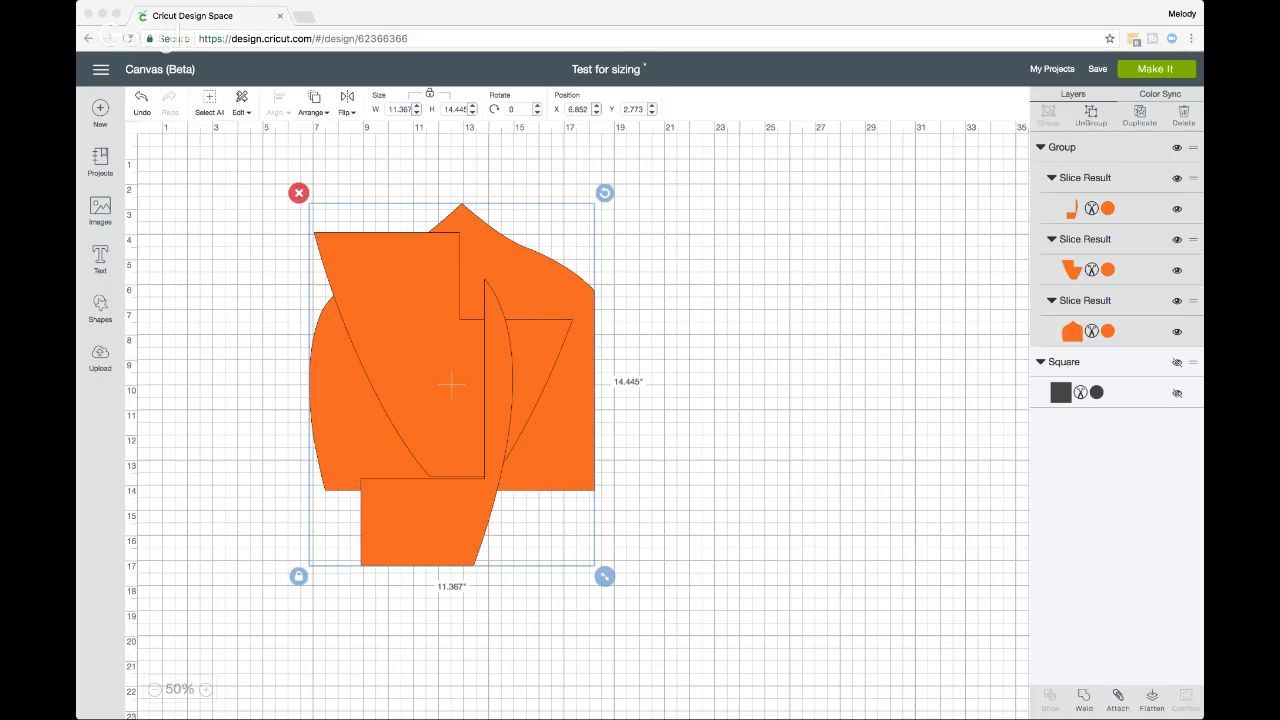
{"action": "left_click", "coordinate": [792, 25]}
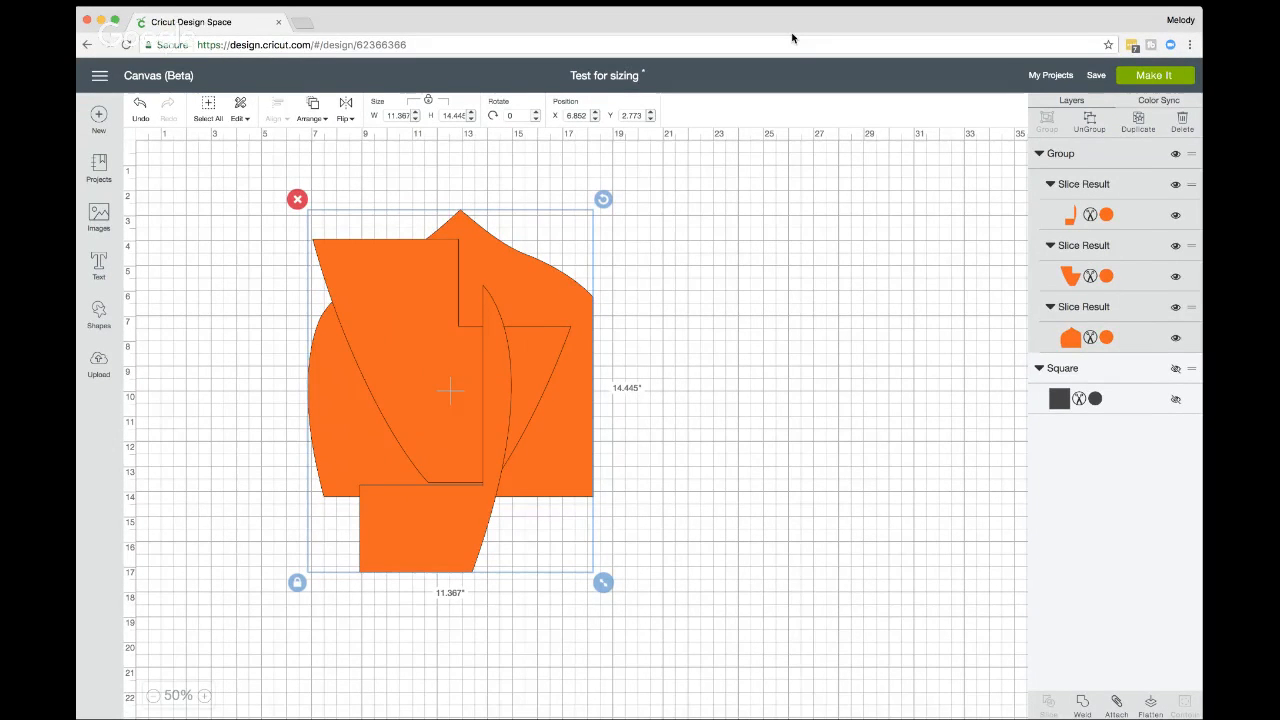